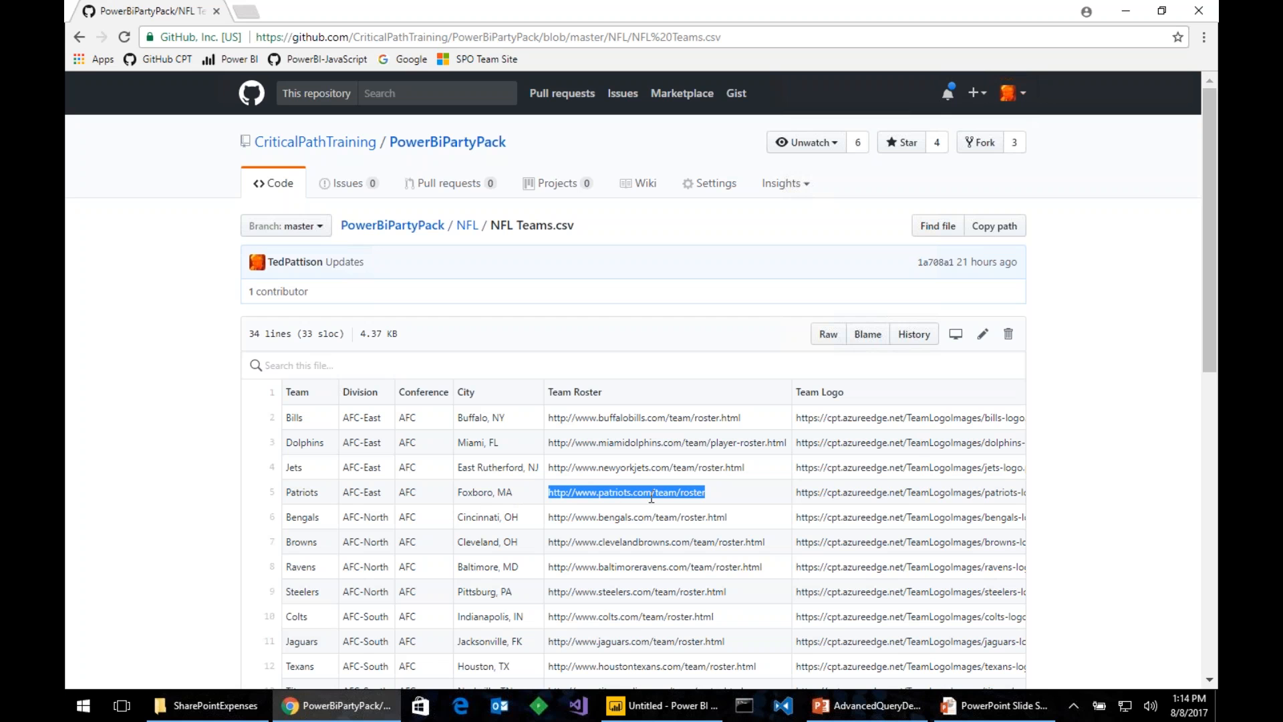
# - Bring the blank Power BI Desktop report to the front with the roster URL copied
pyautogui.hotkey('alt', 'Tab')
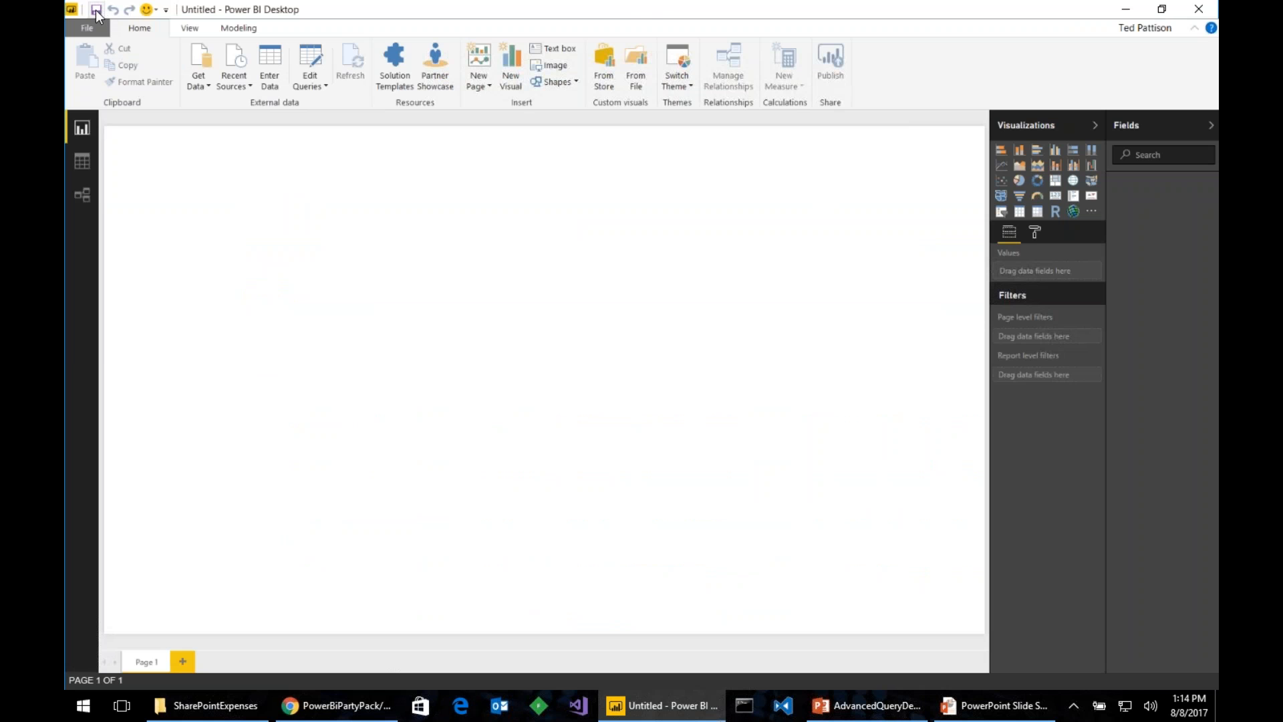
# - Save the report as 'Players' in the PowerBiPartyPack NFL folder
pyautogui.hotkey('ctrl', 's')
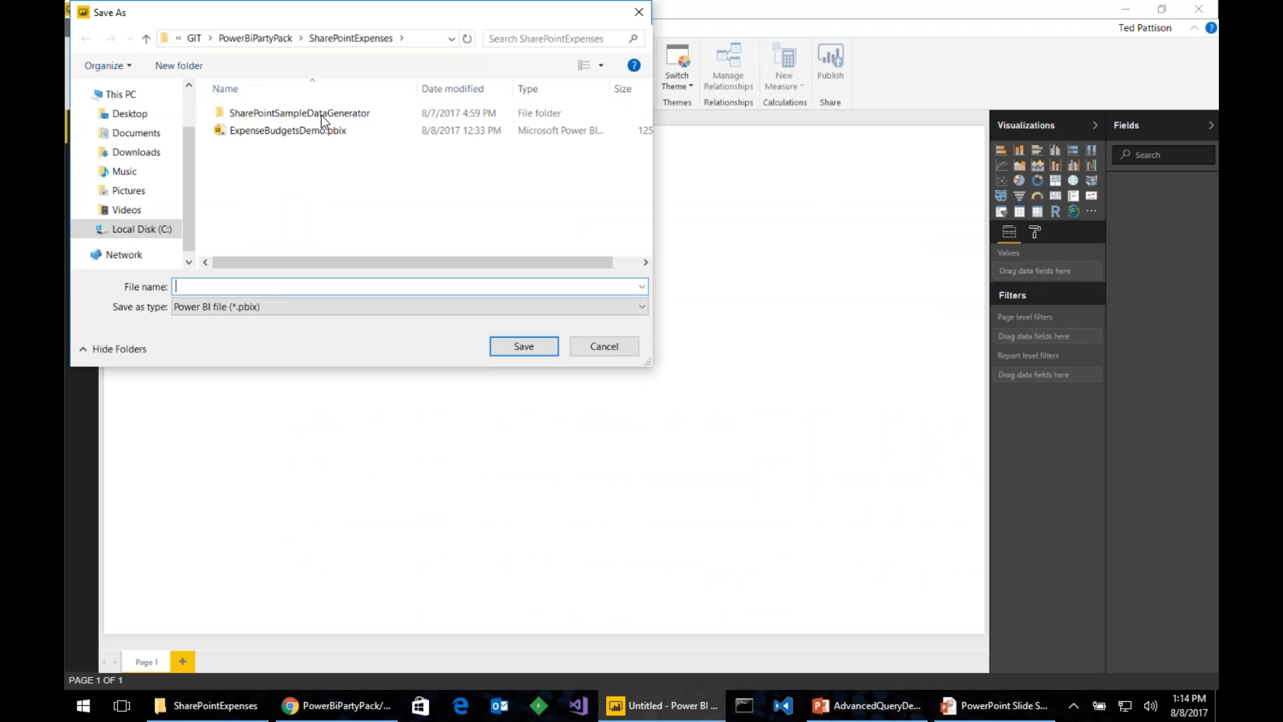
pyautogui.click(261, 39)
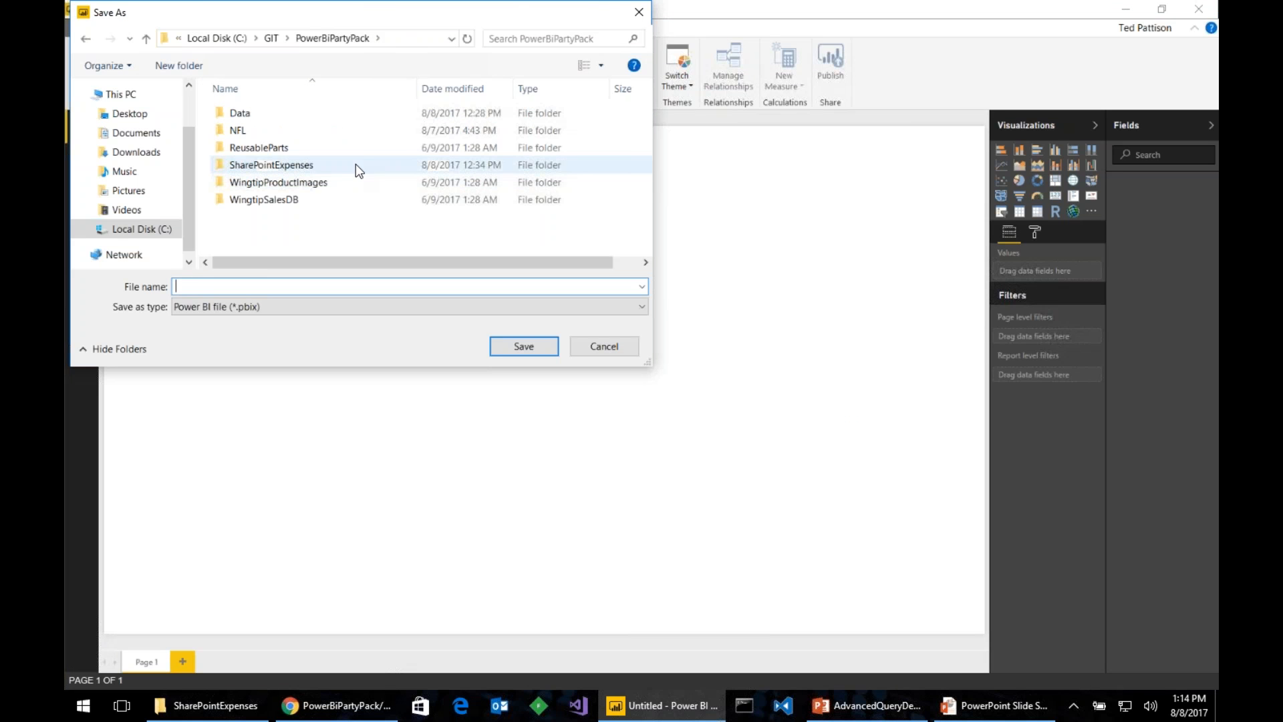
pyautogui.doubleClick(267, 132)
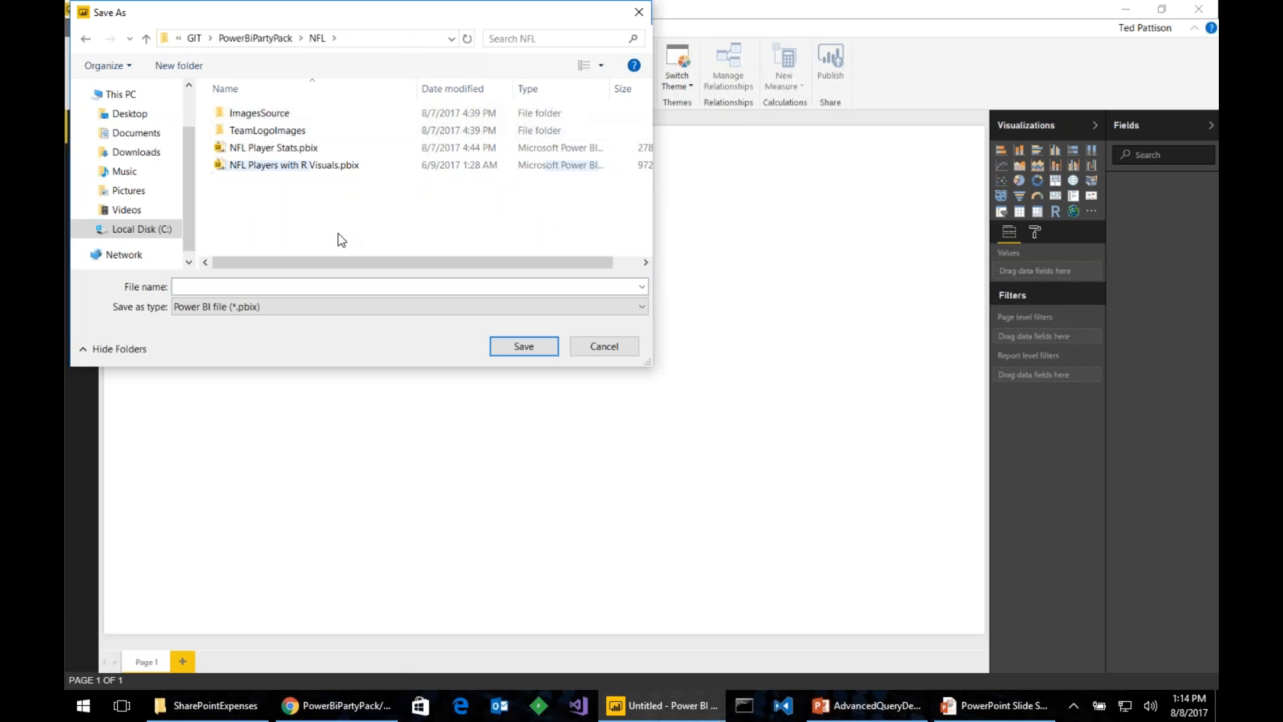
pyautogui.click(324, 288)
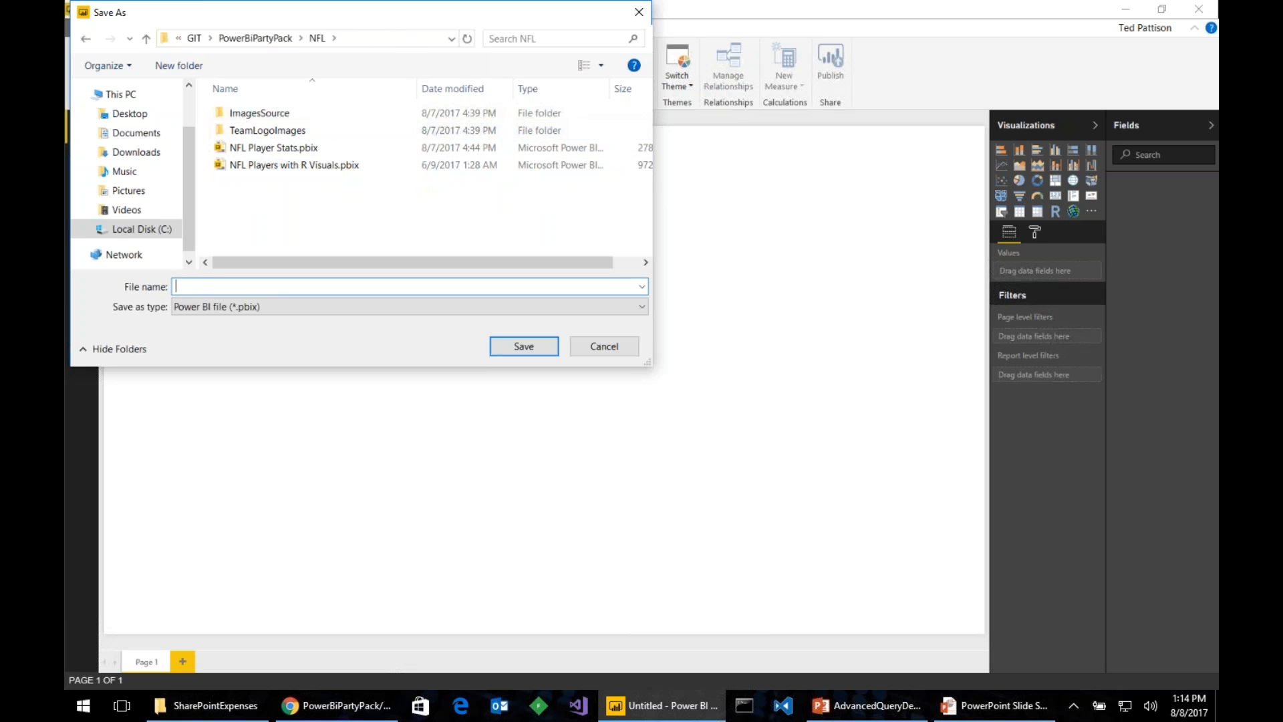
pyautogui.write('Players')
pyautogui.press('Return')
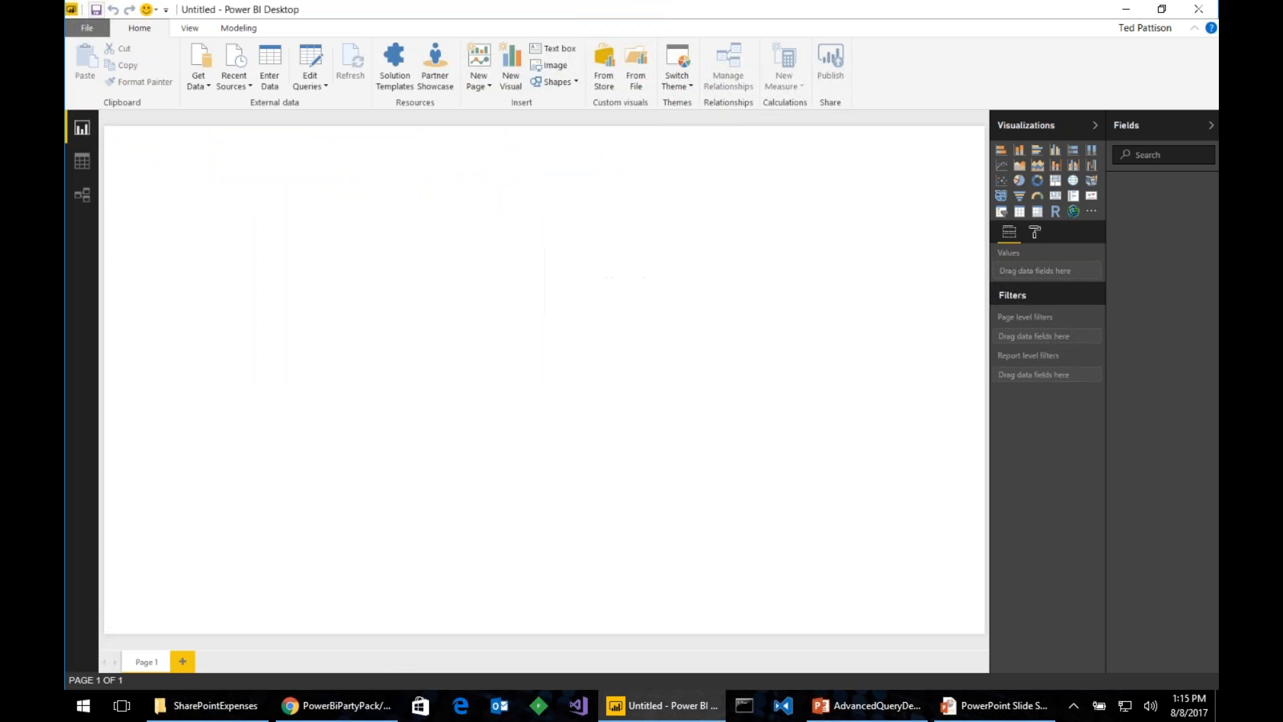
# - Connect to the Patriots roster web page using the pasted URL as a Web data source
pyautogui.click(206, 87)
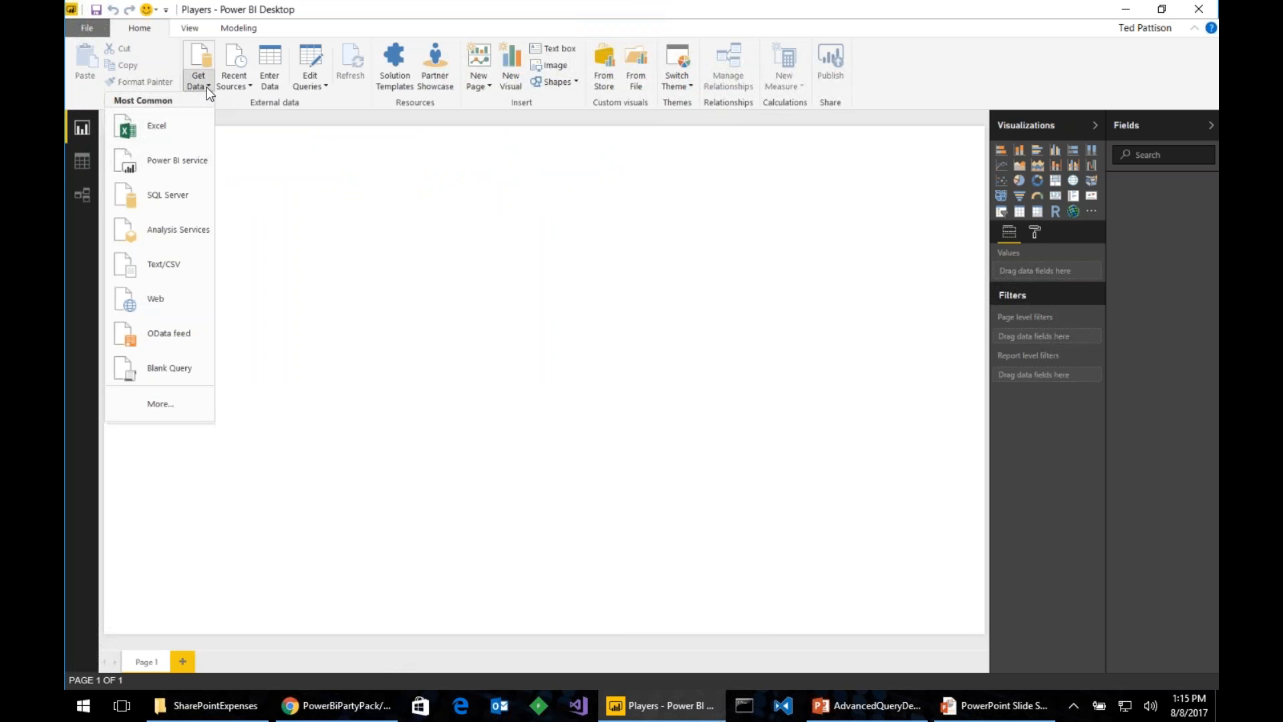
pyautogui.click(185, 309)
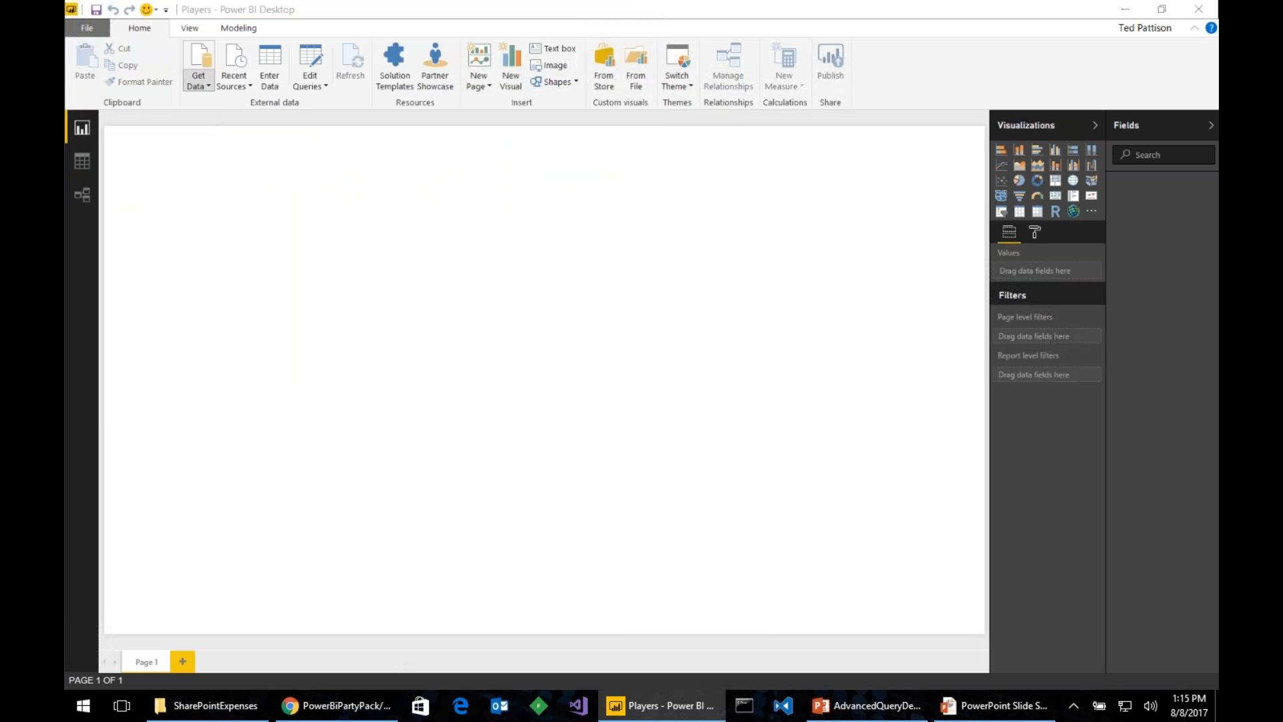
pyautogui.write('http://www.patriots.com/team/roster')
pyautogui.press('Return')
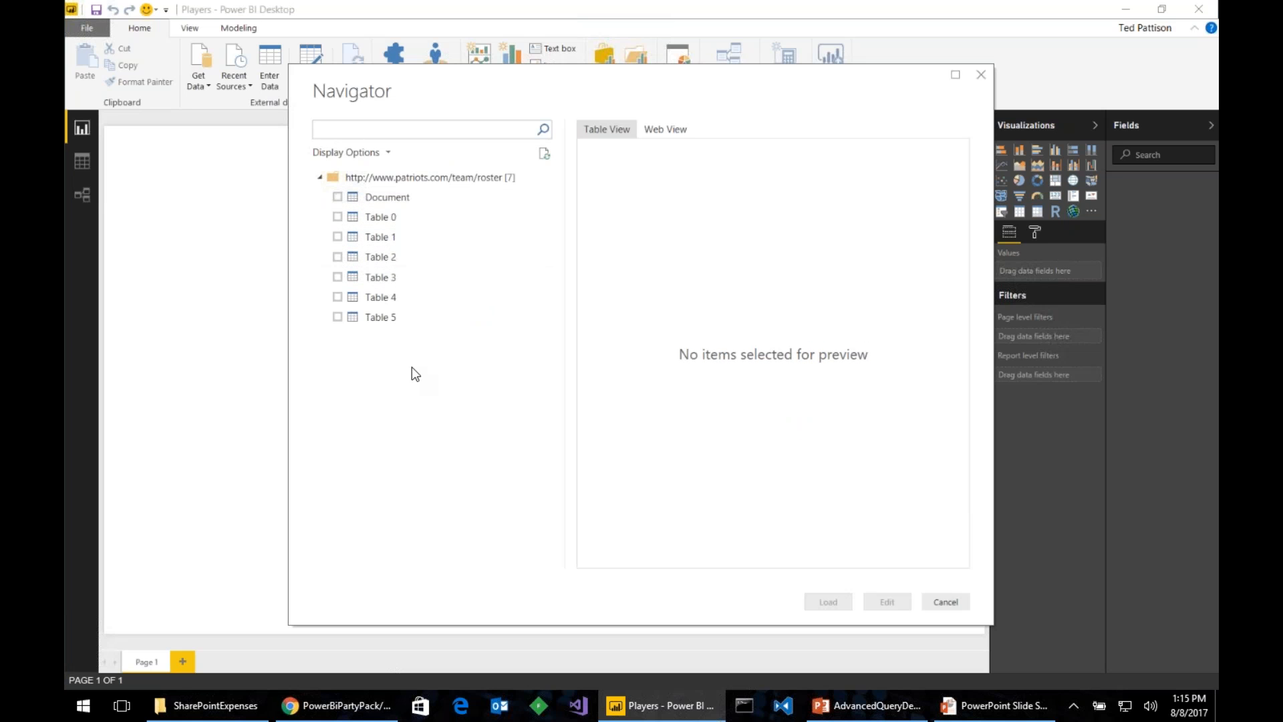
# - Pick Table 0 in the Navigator, edit it and apply changes to load it
pyautogui.click(336, 217)
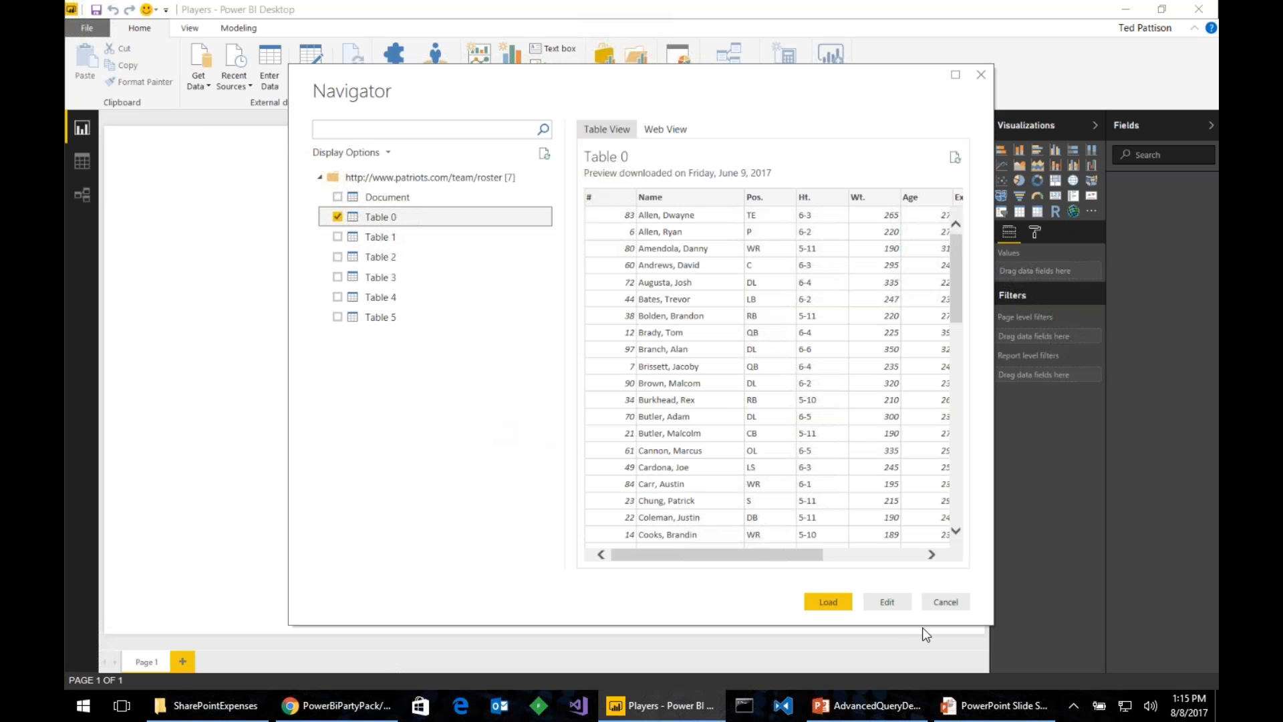
pyautogui.click(887, 601)
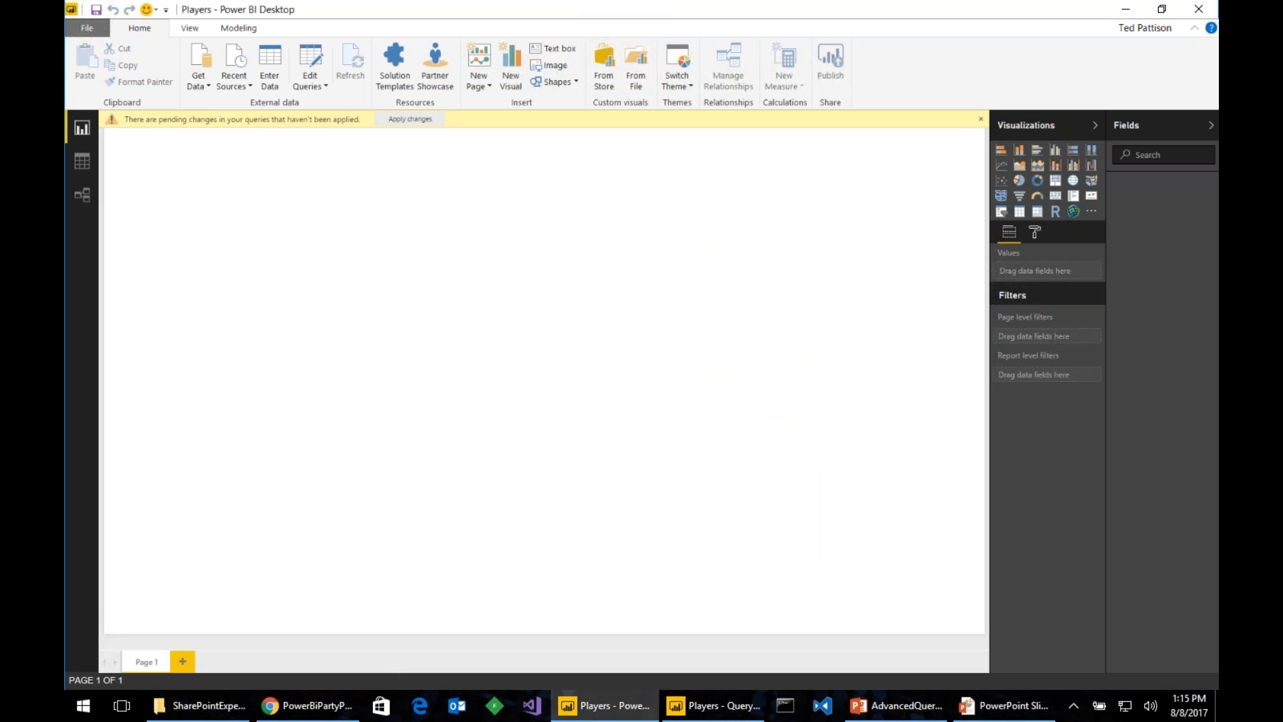
pyautogui.click(412, 119)
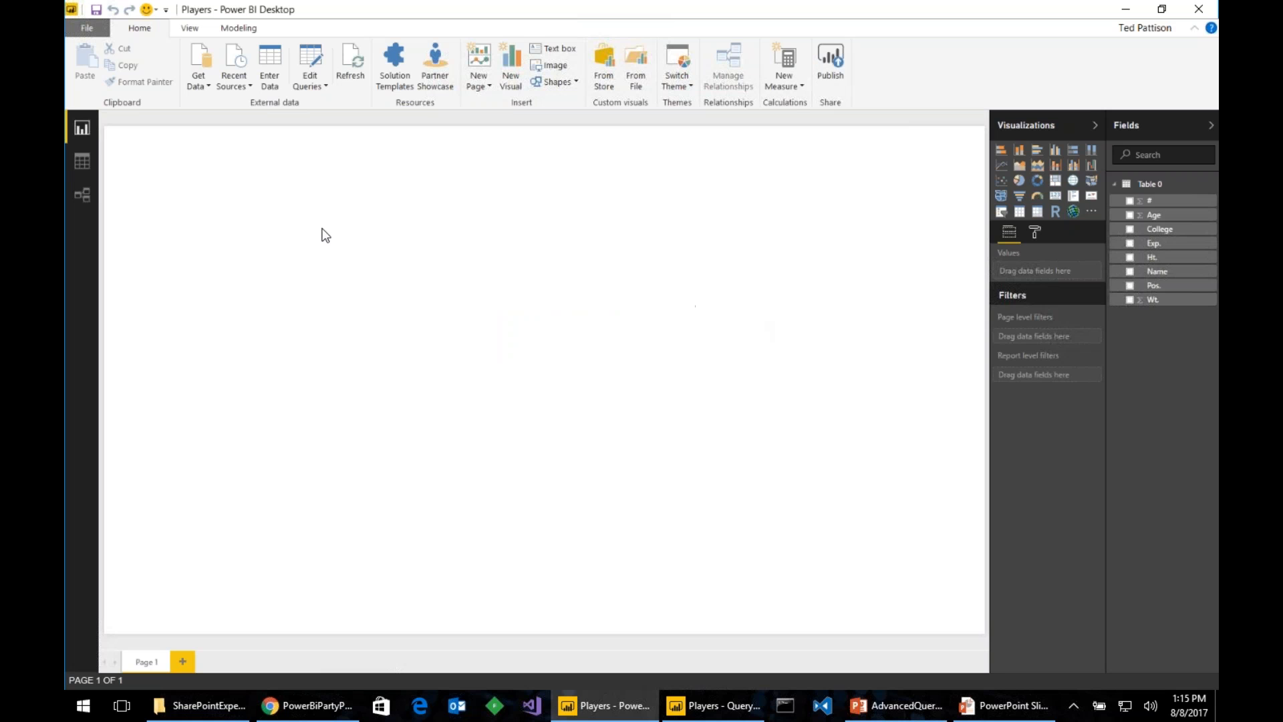
# - Switch to the relationships view and enlarge the Table 0 card to list all eight fields
pyautogui.click(86, 166)
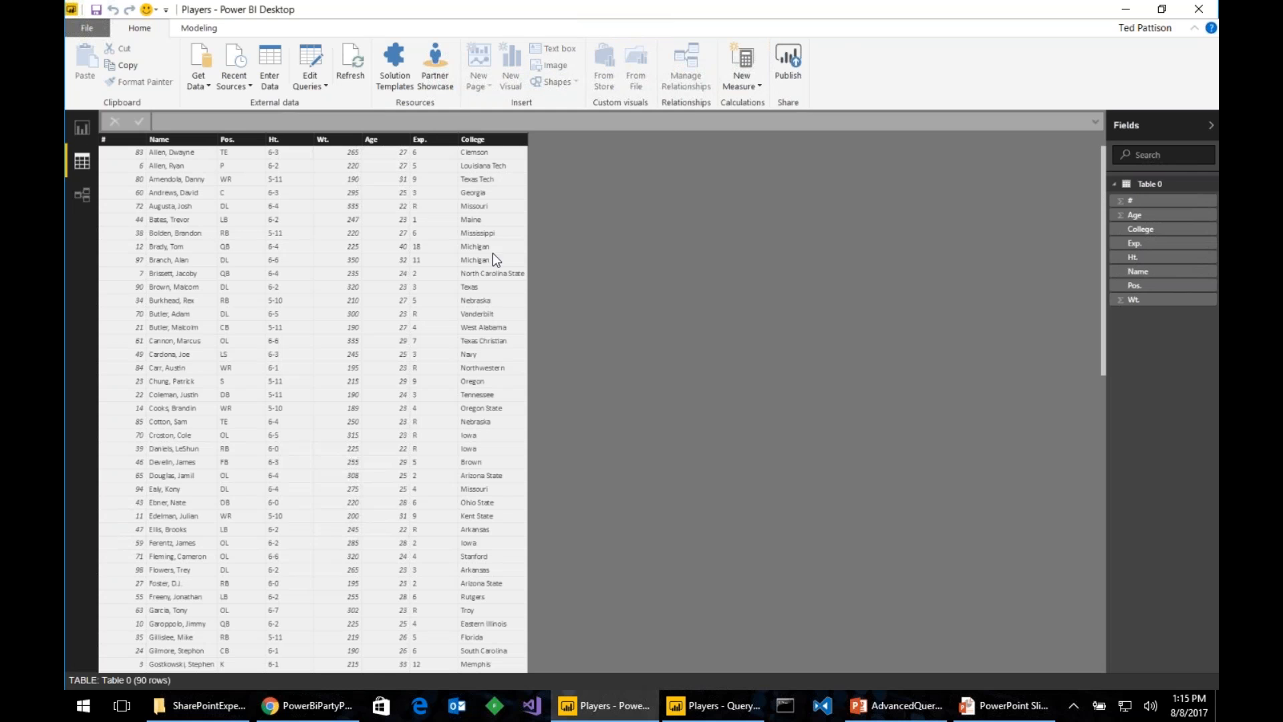
pyautogui.click(81, 197)
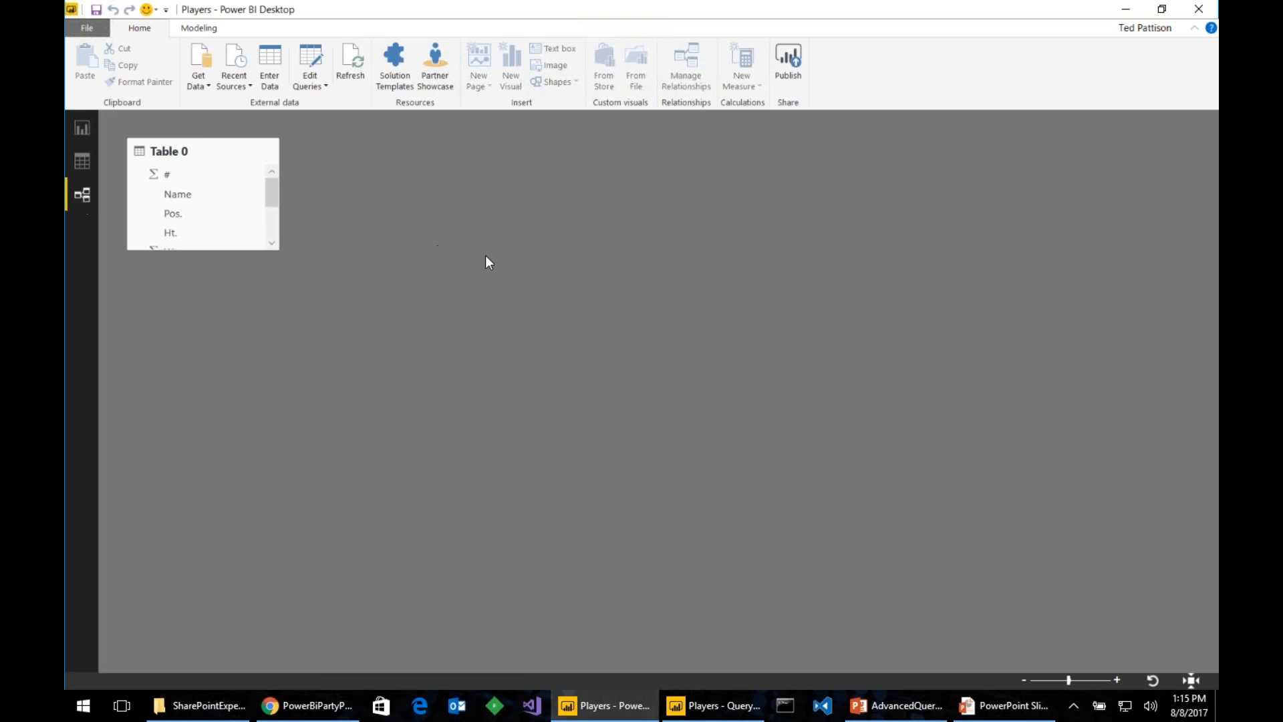
pyautogui.moveTo(186, 247); pyautogui.dragTo(208, 346)
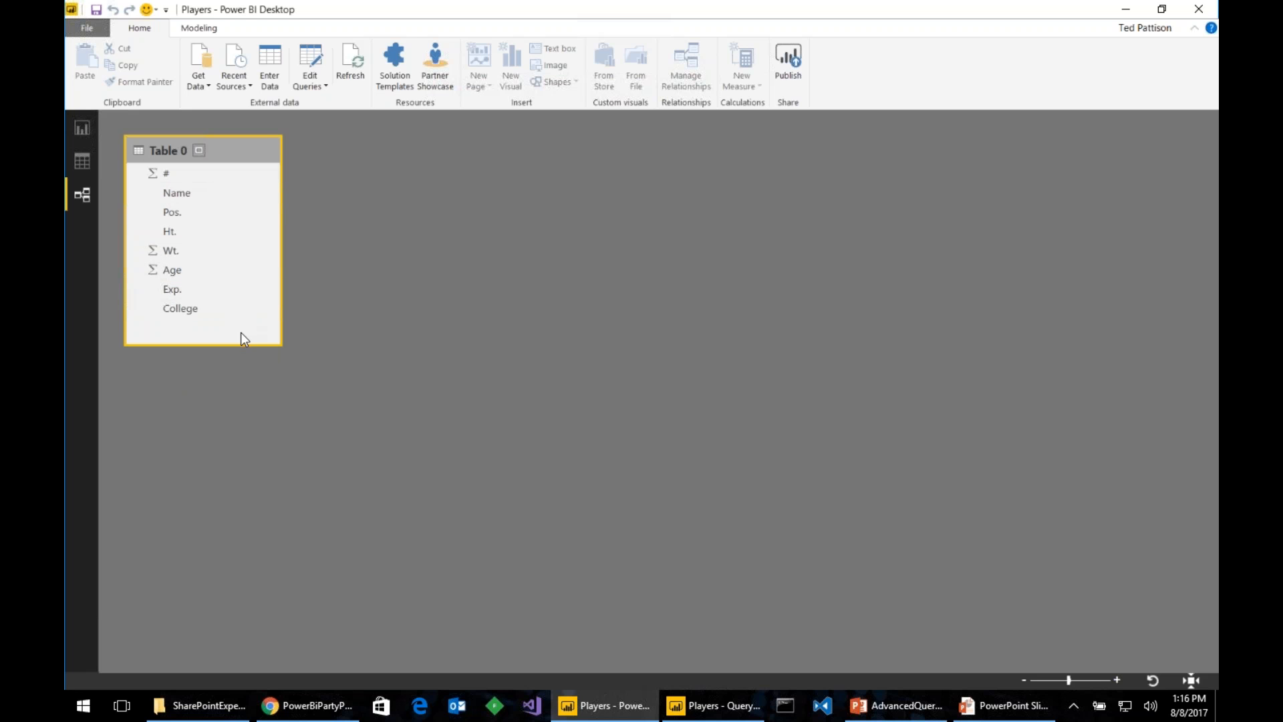
# - In the Query Editor, rename the roster query to 'Patriots'
pyautogui.click(312, 56)
pyautogui.click(415, 122)
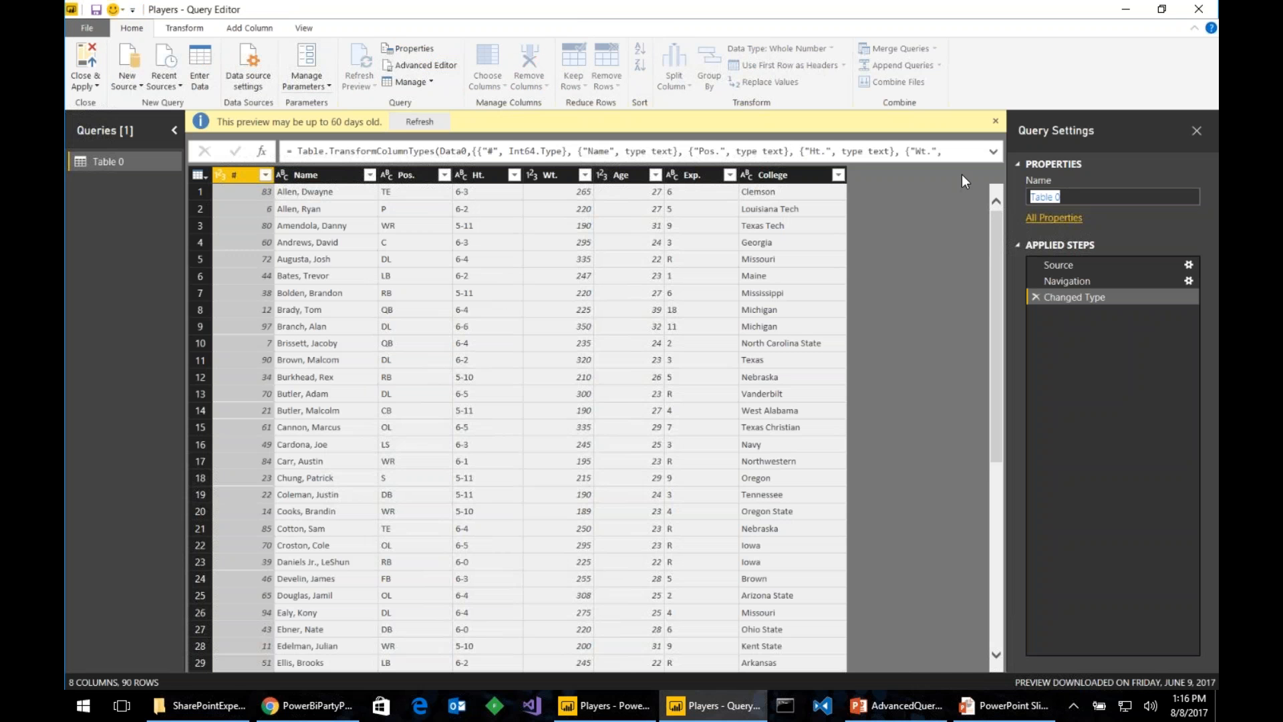
pyautogui.write('Patriots')
pyautogui.press('Return')
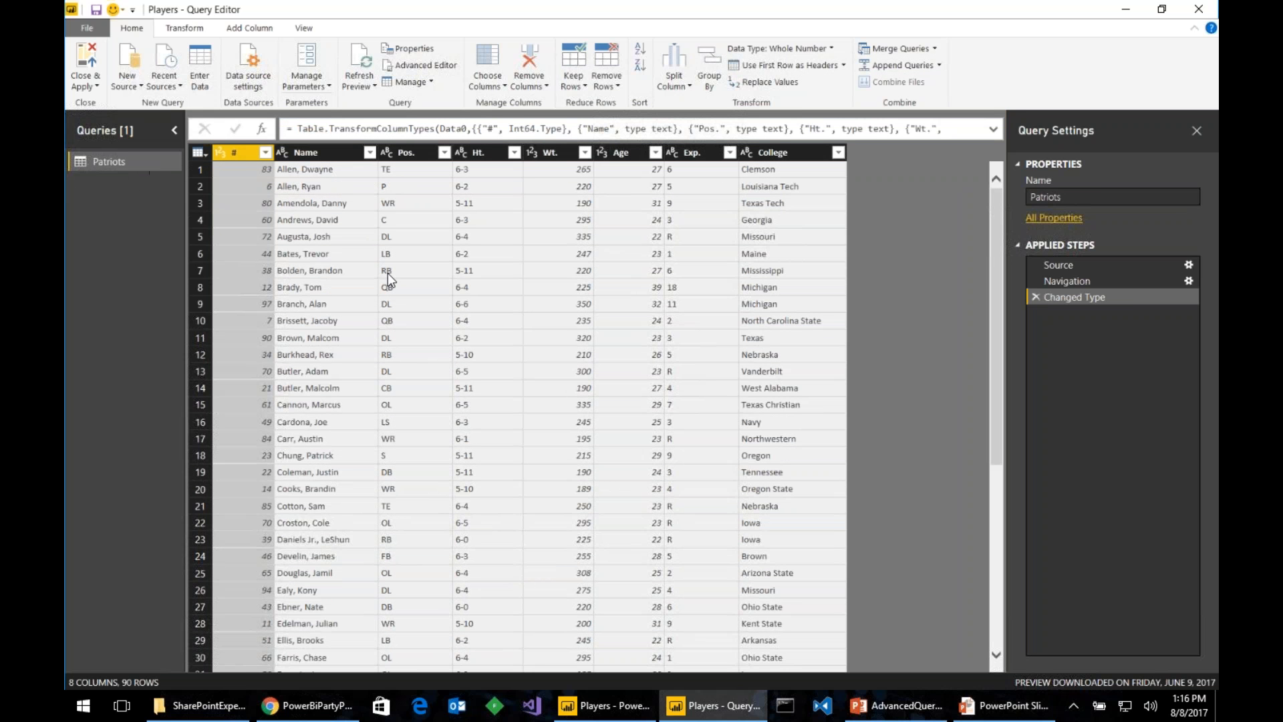
# - Rename the # column to 'Number'
pyautogui.doubleClick(239, 151)
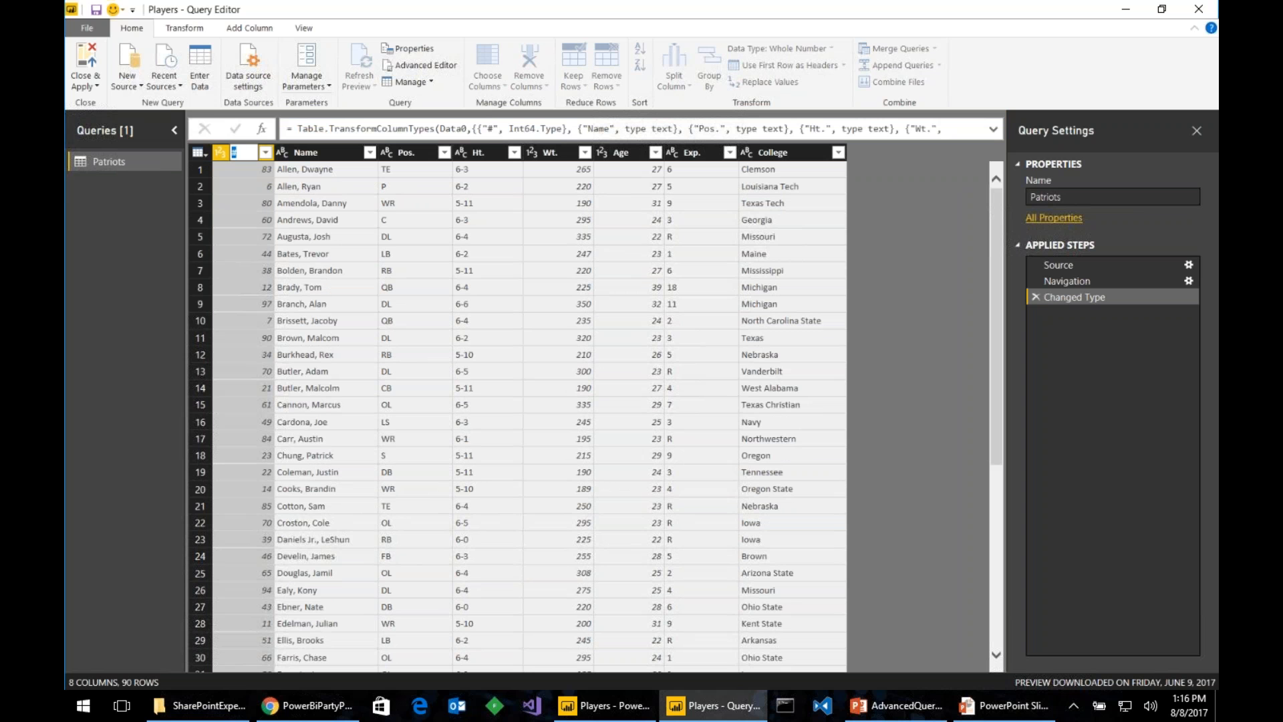
pyautogui.write('Number')
pyautogui.press('Return')
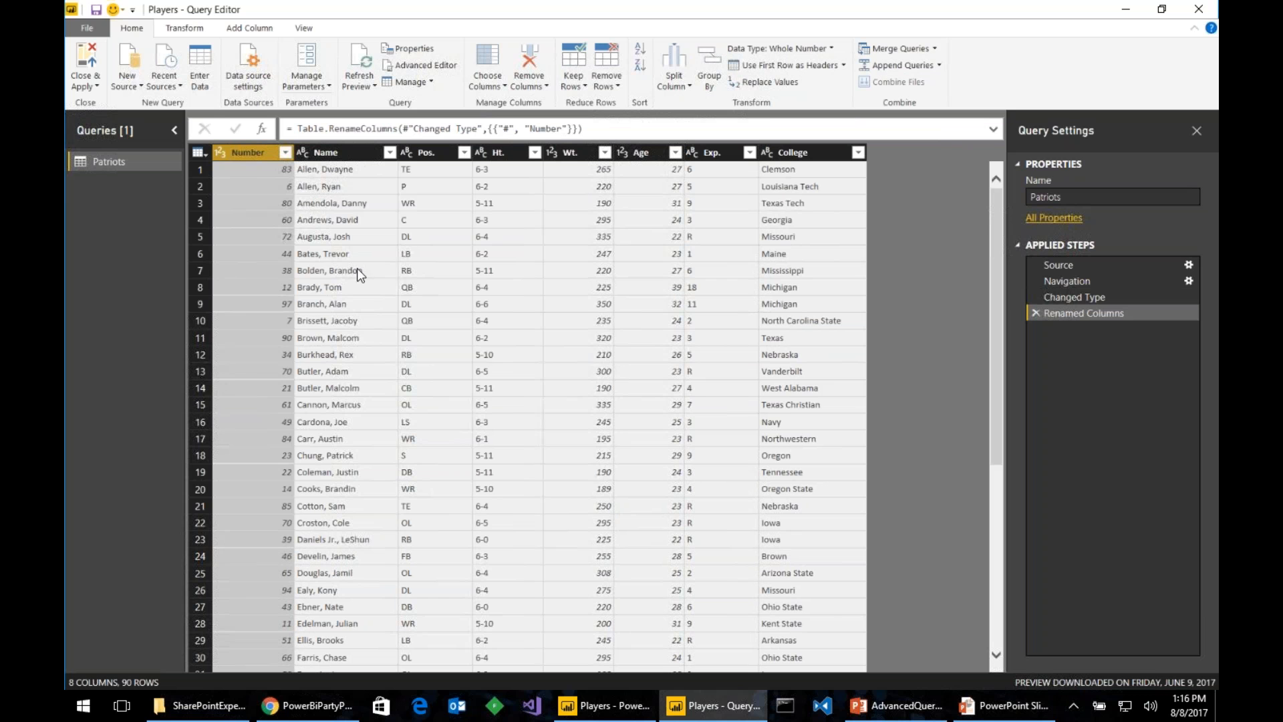
# - Split the Name column by the comma delimiter into Name.1 and Name.2
pyautogui.click(351, 155)
pyautogui.rightClick(356, 152)
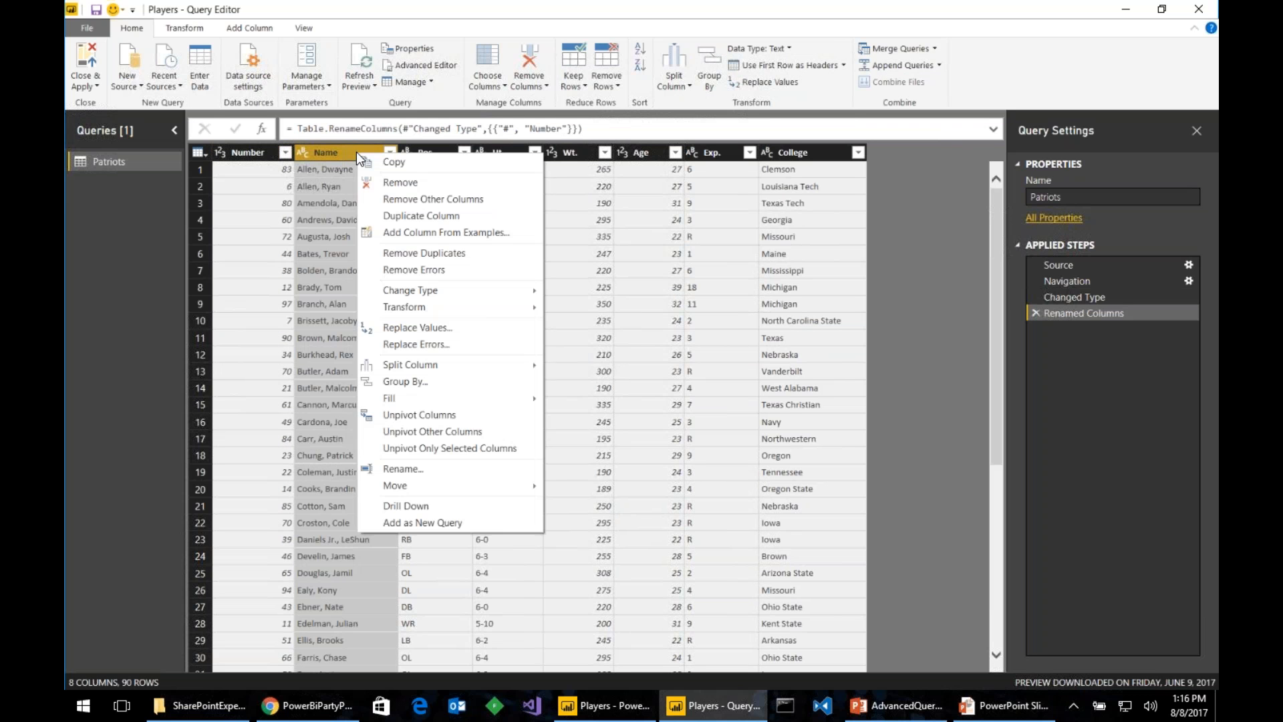
pyautogui.moveTo(528, 364)
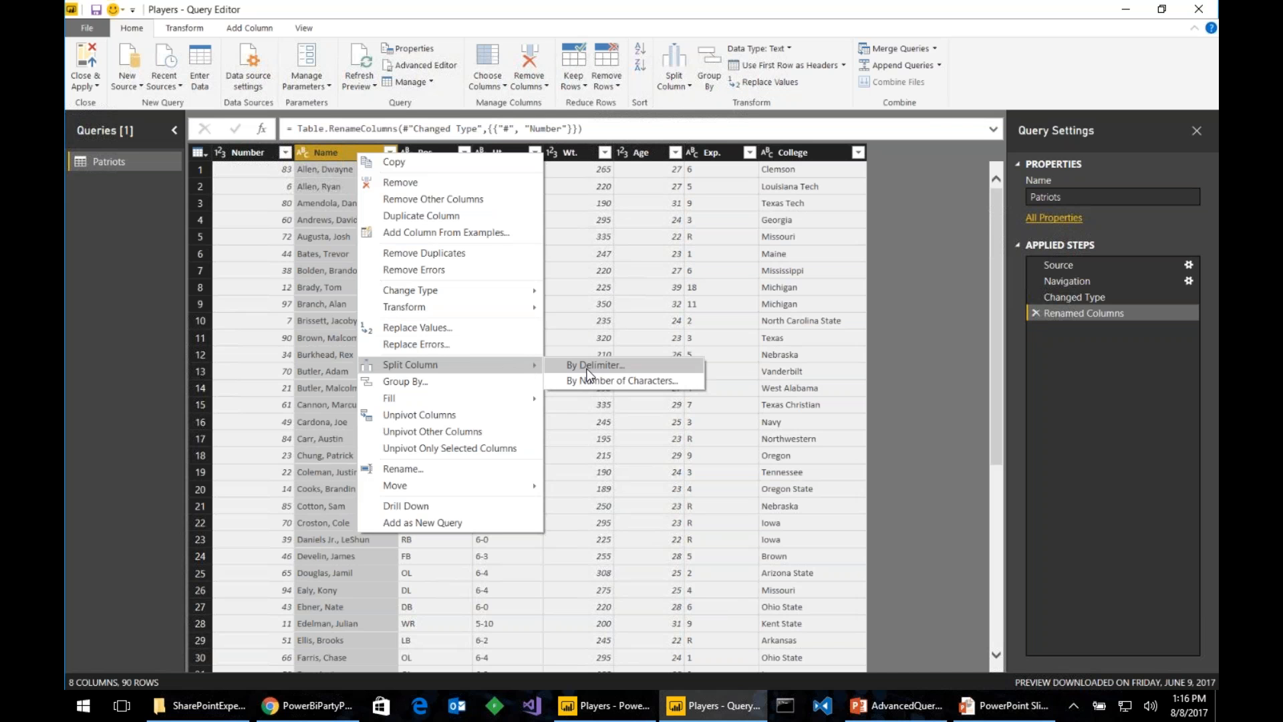
pyautogui.click(588, 369)
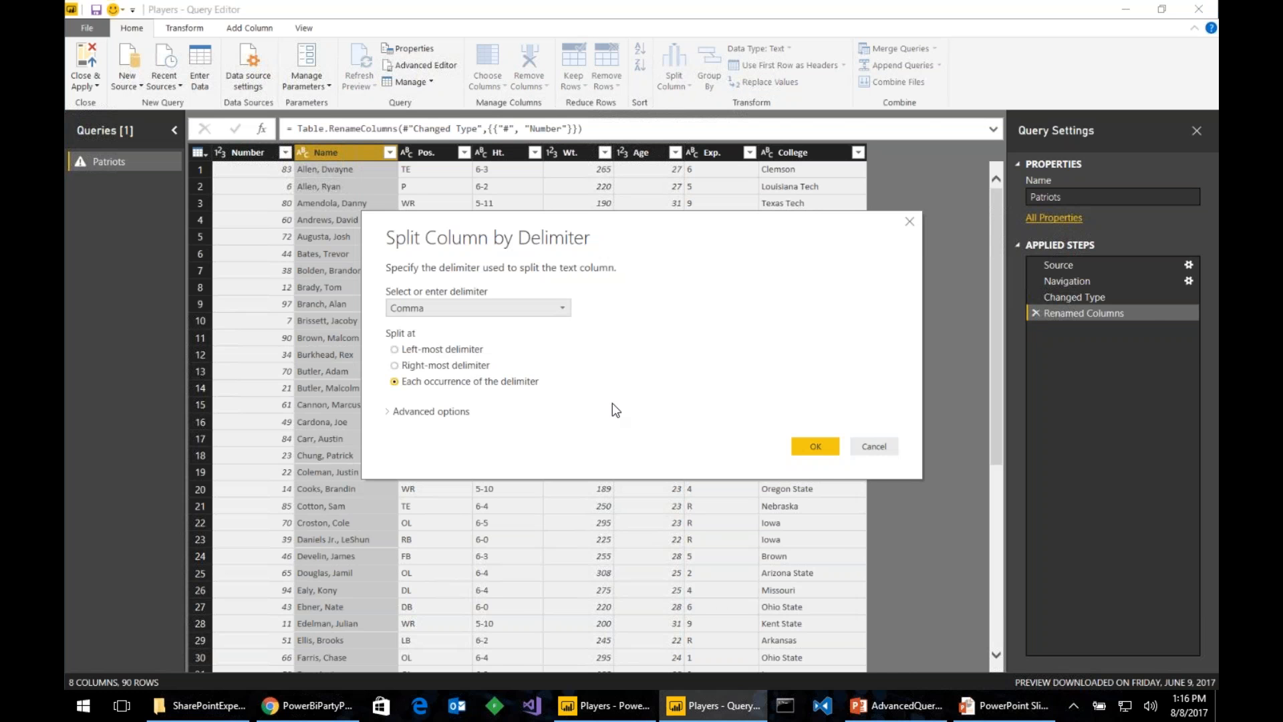
pyautogui.click(814, 446)
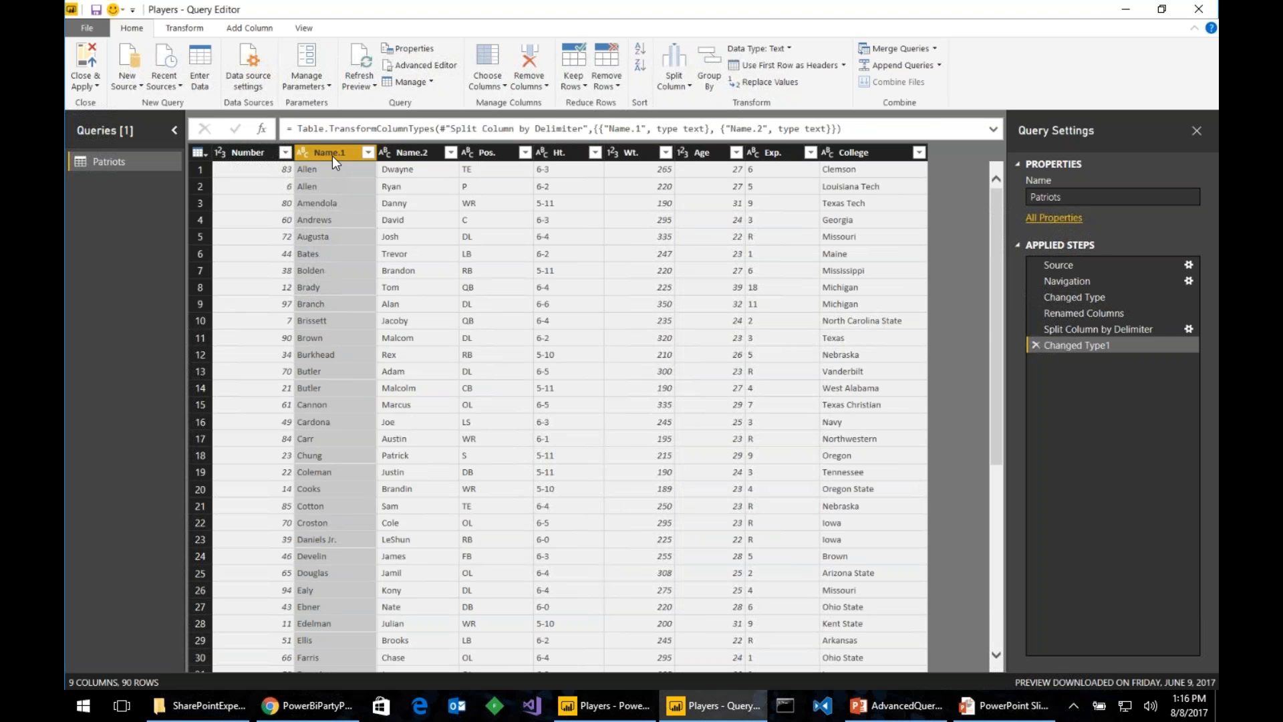
# - Move Name.2 in front of Name.1 and select both name columns
pyautogui.click(410, 153)
pyautogui.moveTo(422, 151); pyautogui.dragTo(311, 151)
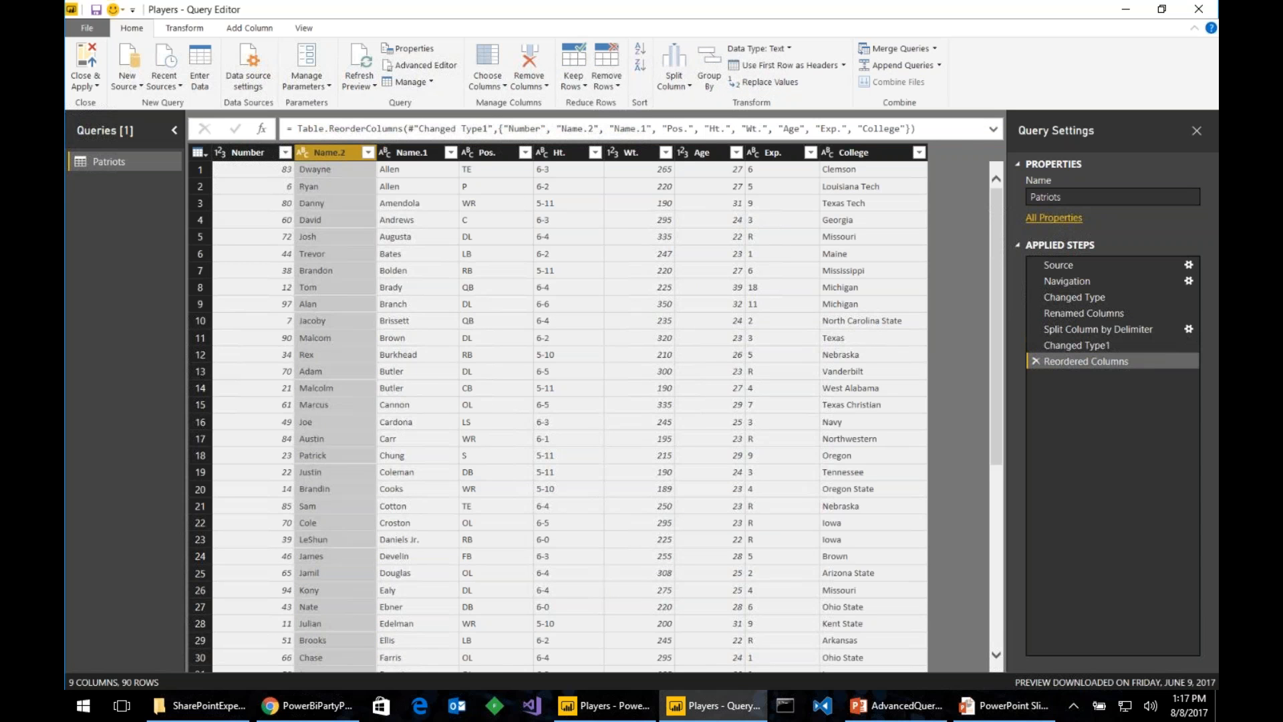
pyautogui.click(415, 150)
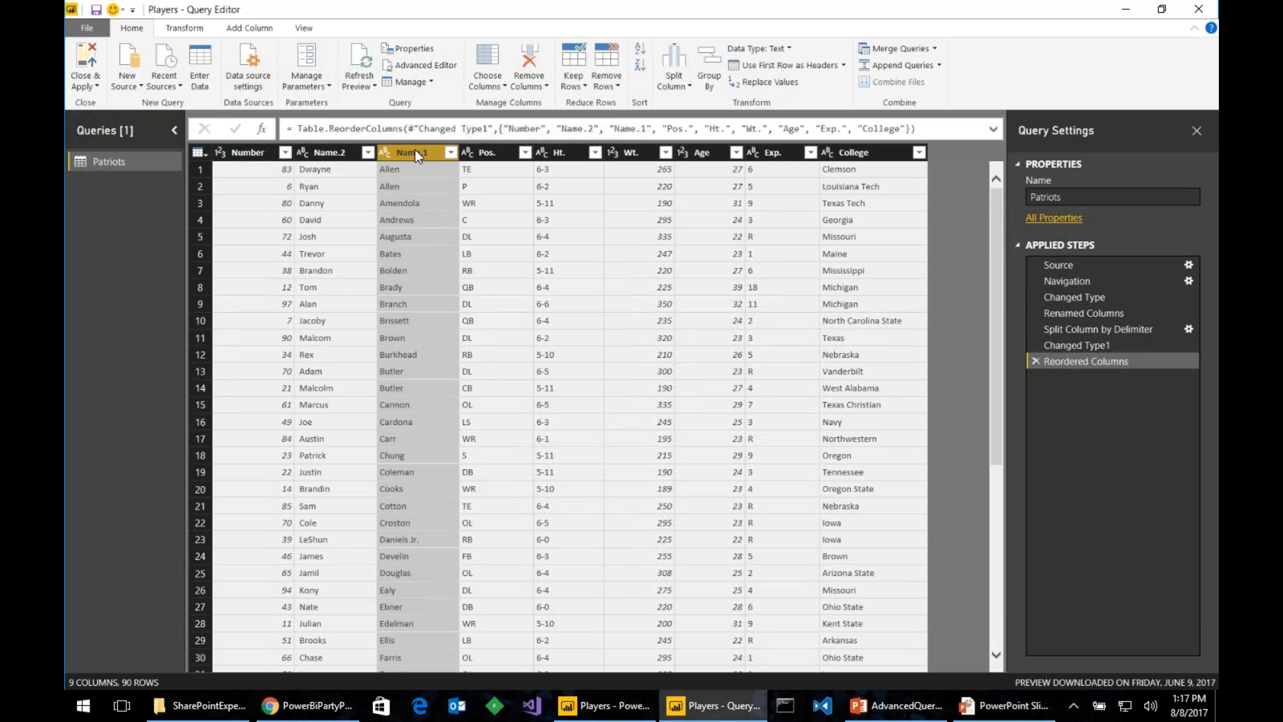
pyautogui.keyDown('ctrl'); pyautogui.click(337, 153); pyautogui.keyUp('ctrl')
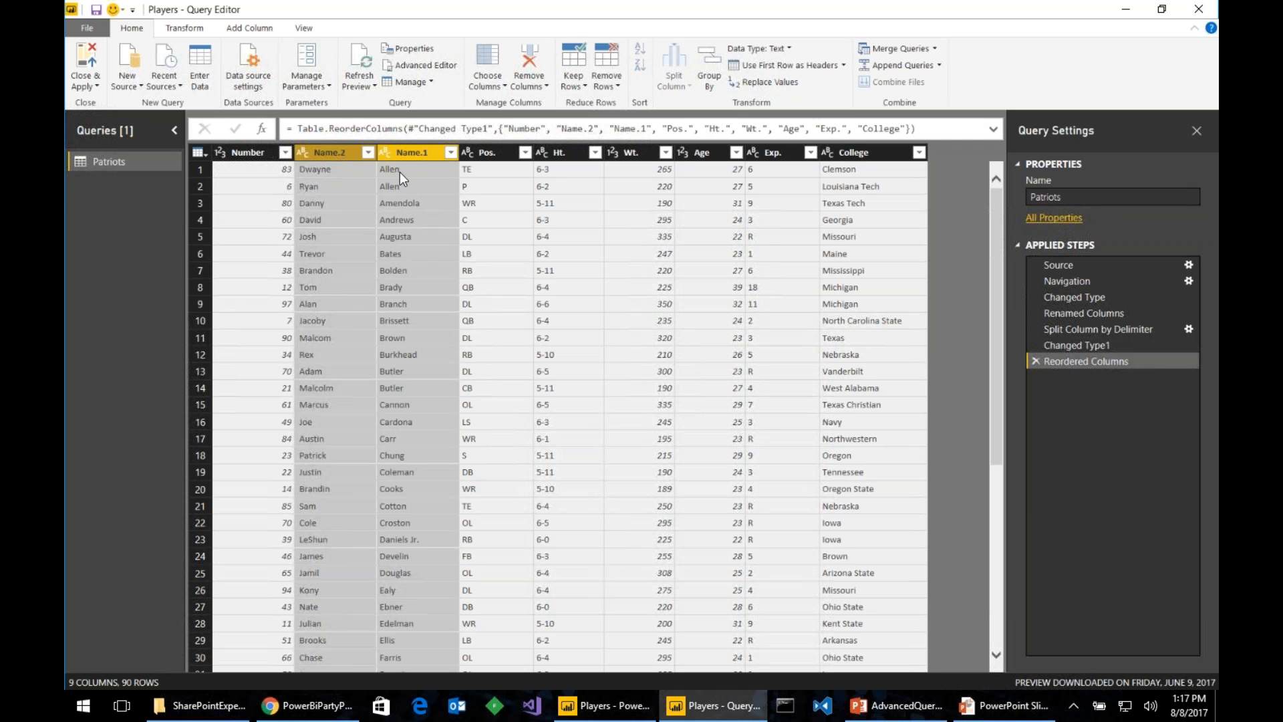
# - Merge Name.2 and Name.1 into a new 'Player' column with a space separator
pyautogui.rightClick(411, 154)
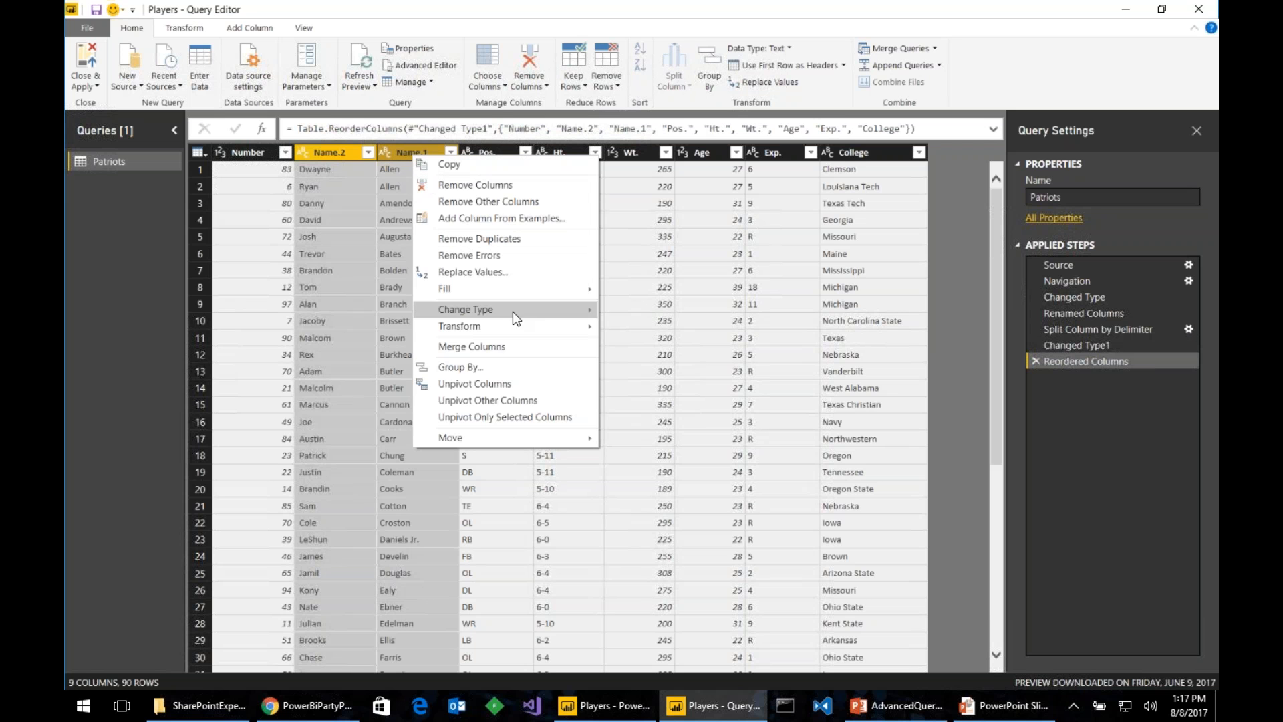
pyautogui.click(527, 347)
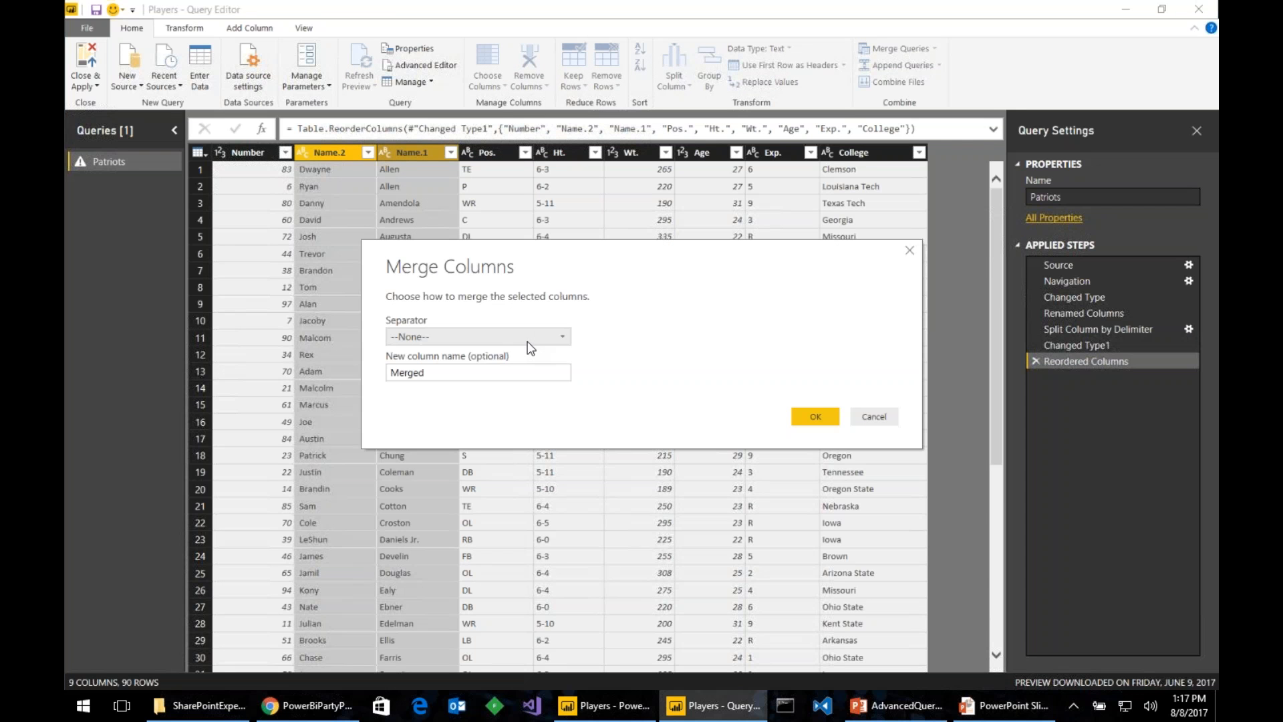
pyautogui.click(528, 338)
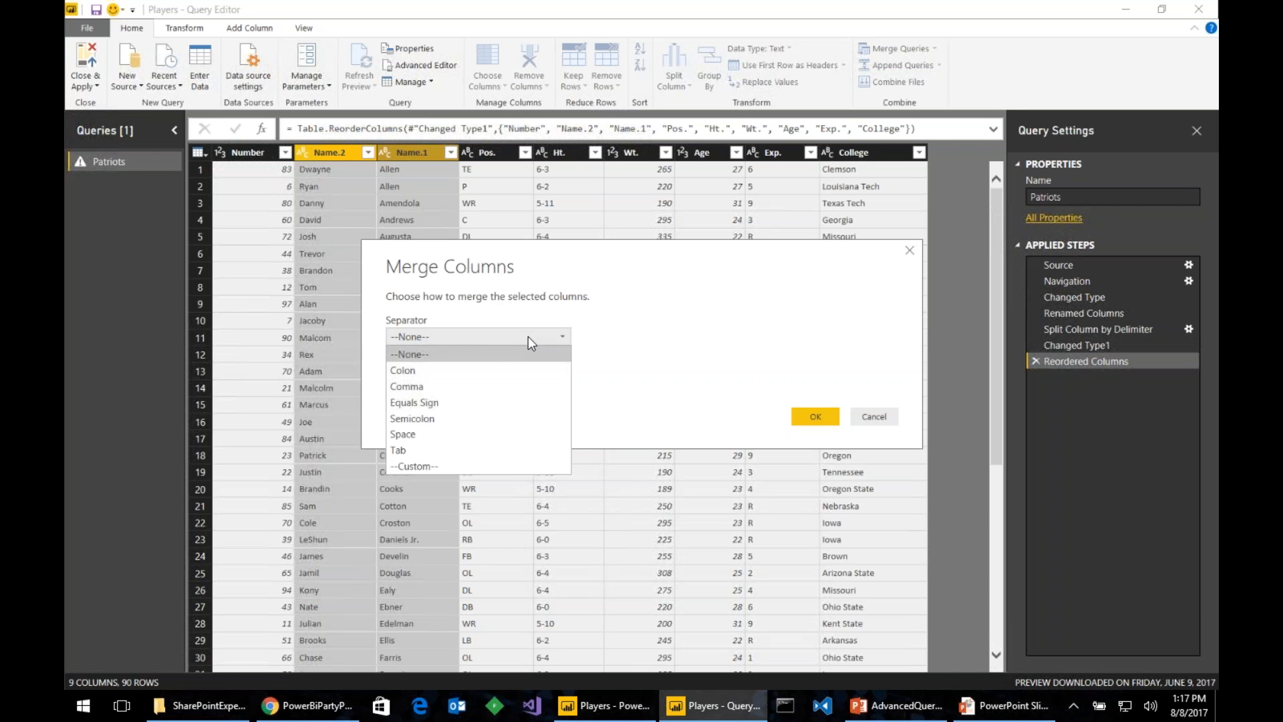
pyautogui.click(477, 433)
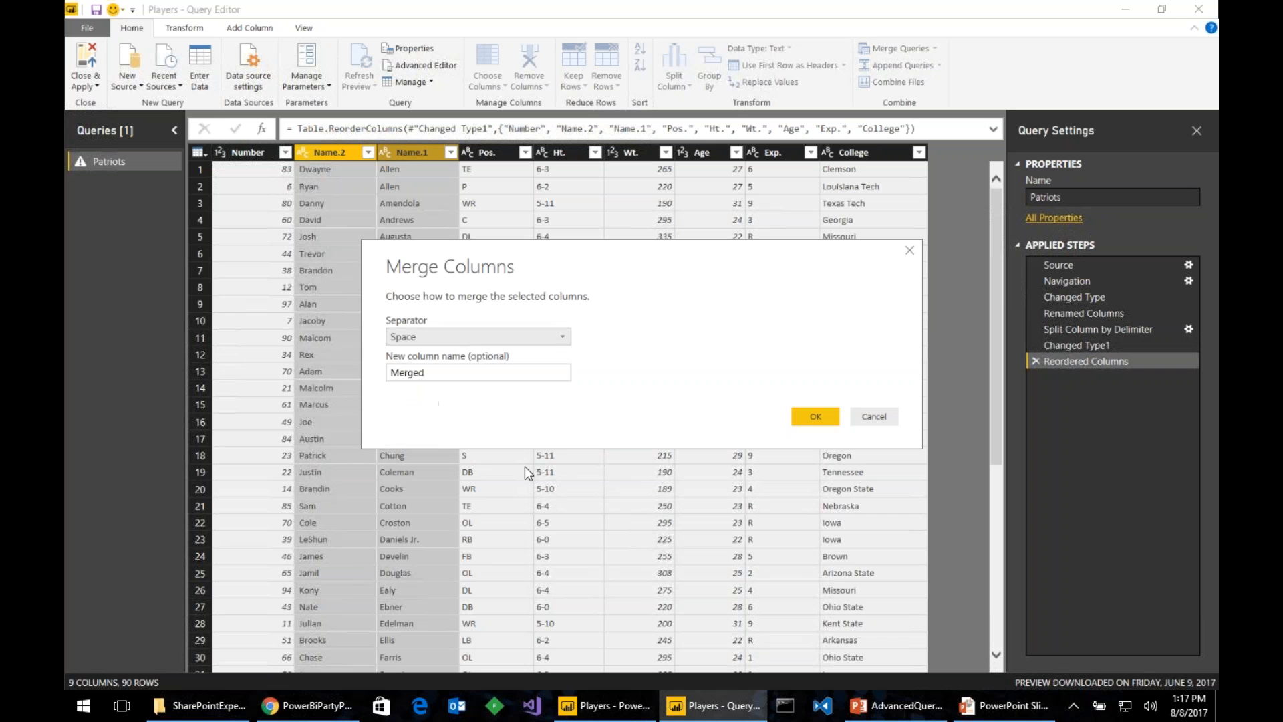
pyautogui.doubleClick(453, 376)
pyautogui.write('Player')
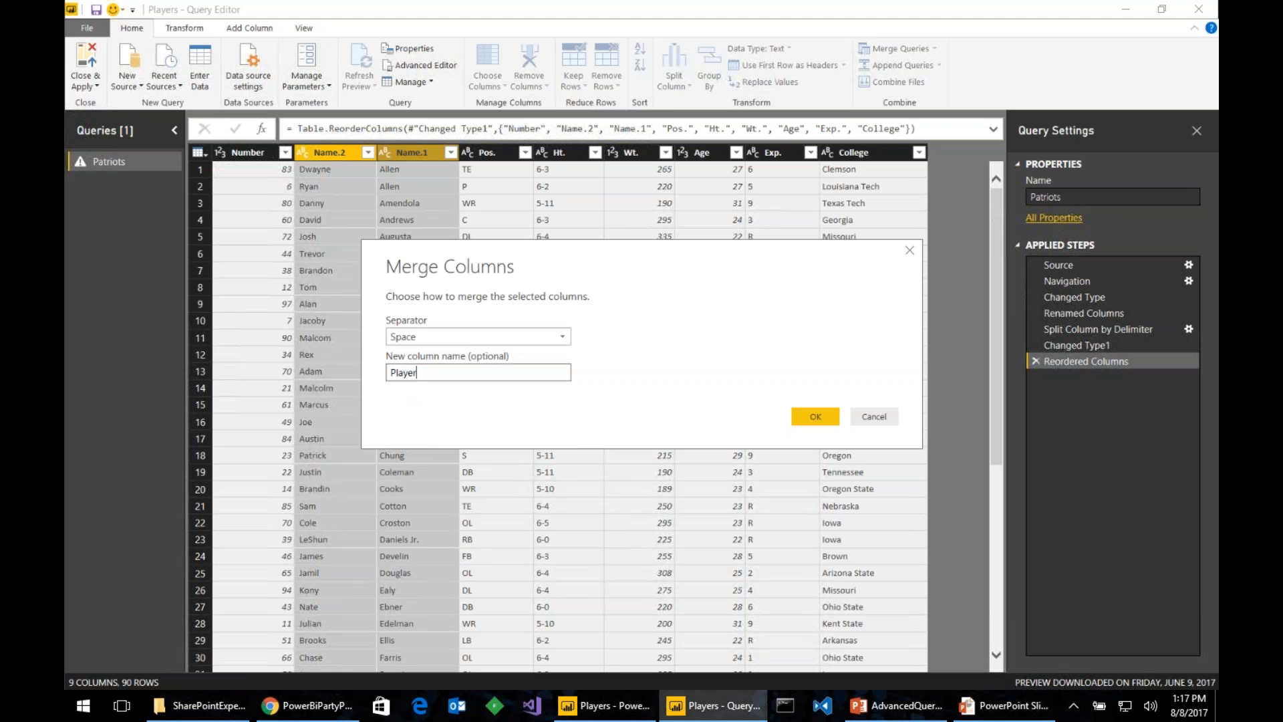
pyautogui.press('Return')
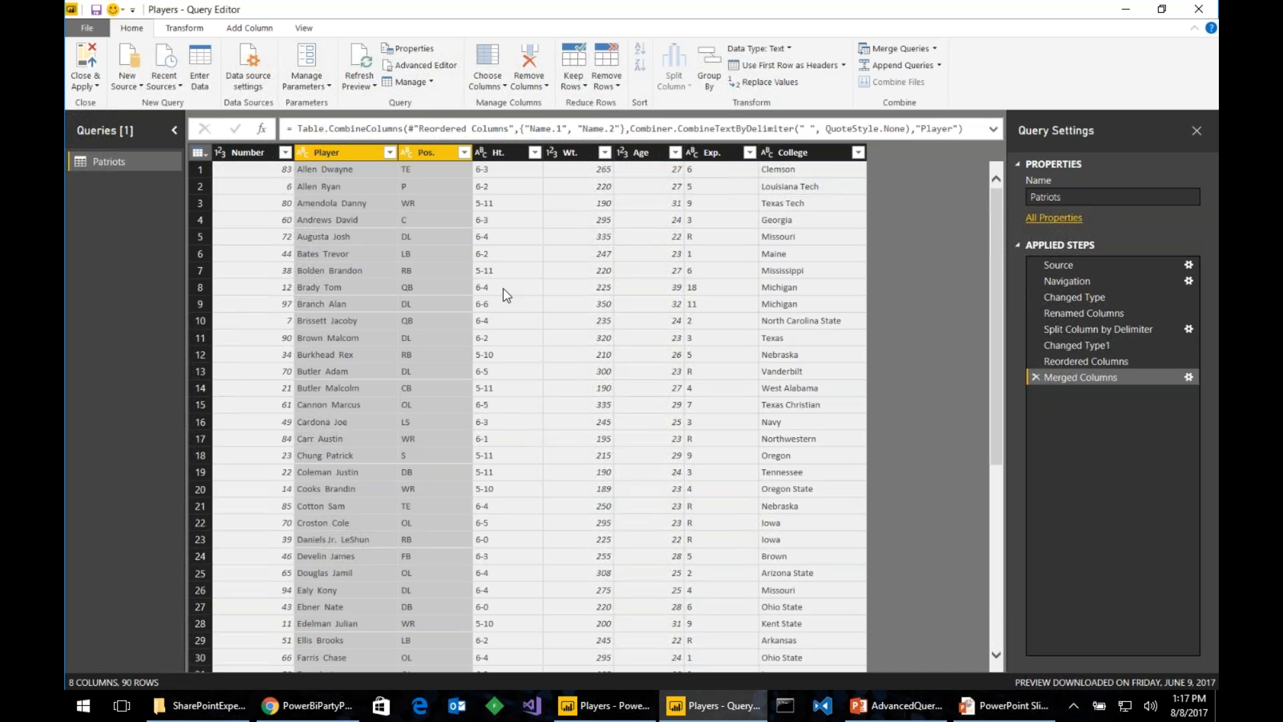
# - Use Choose Columns to uncheck College, keeping Number, Player, Pos., Ht., Wt., Age and Exp
pyautogui.click(488, 59)
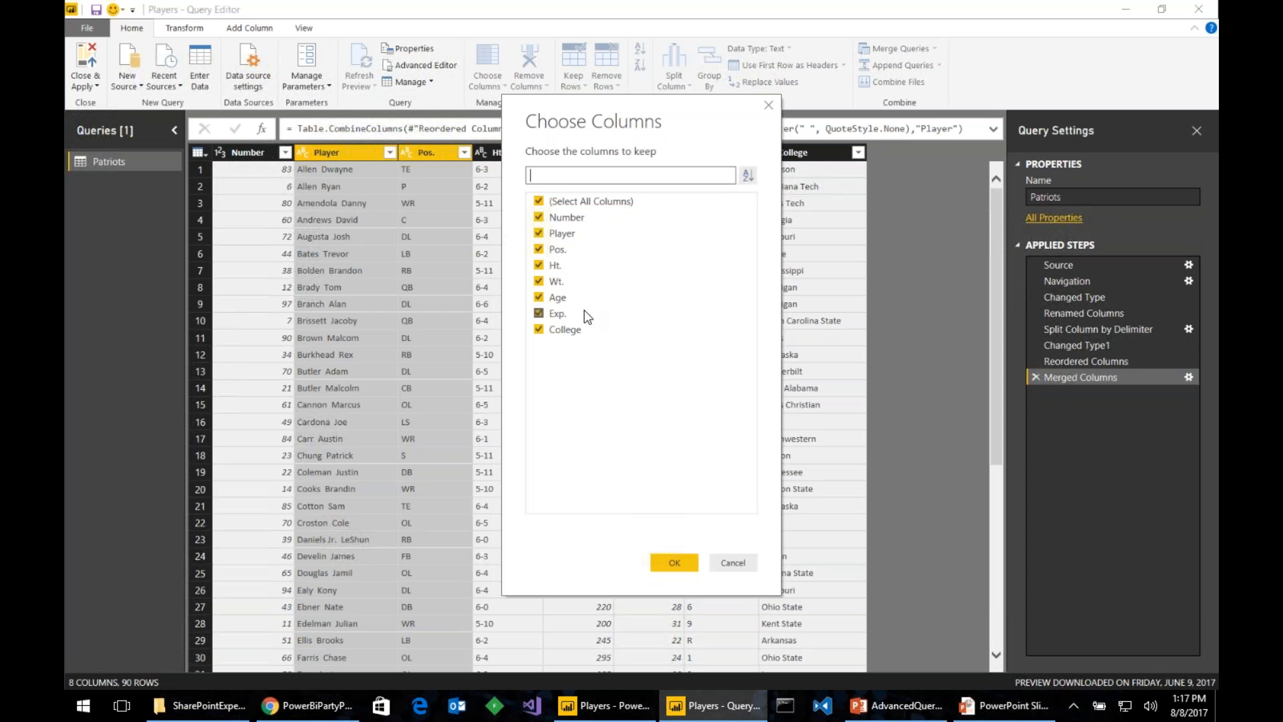
pyautogui.click(540, 330)
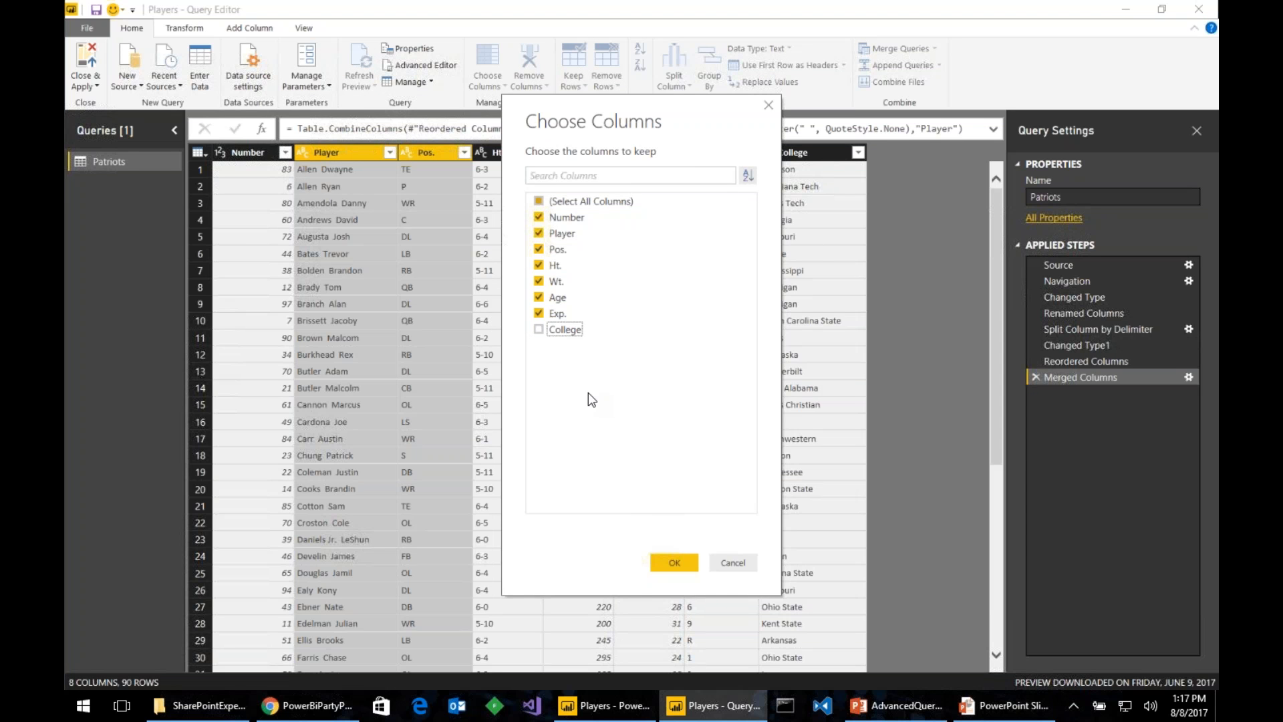
pyautogui.click(672, 562)
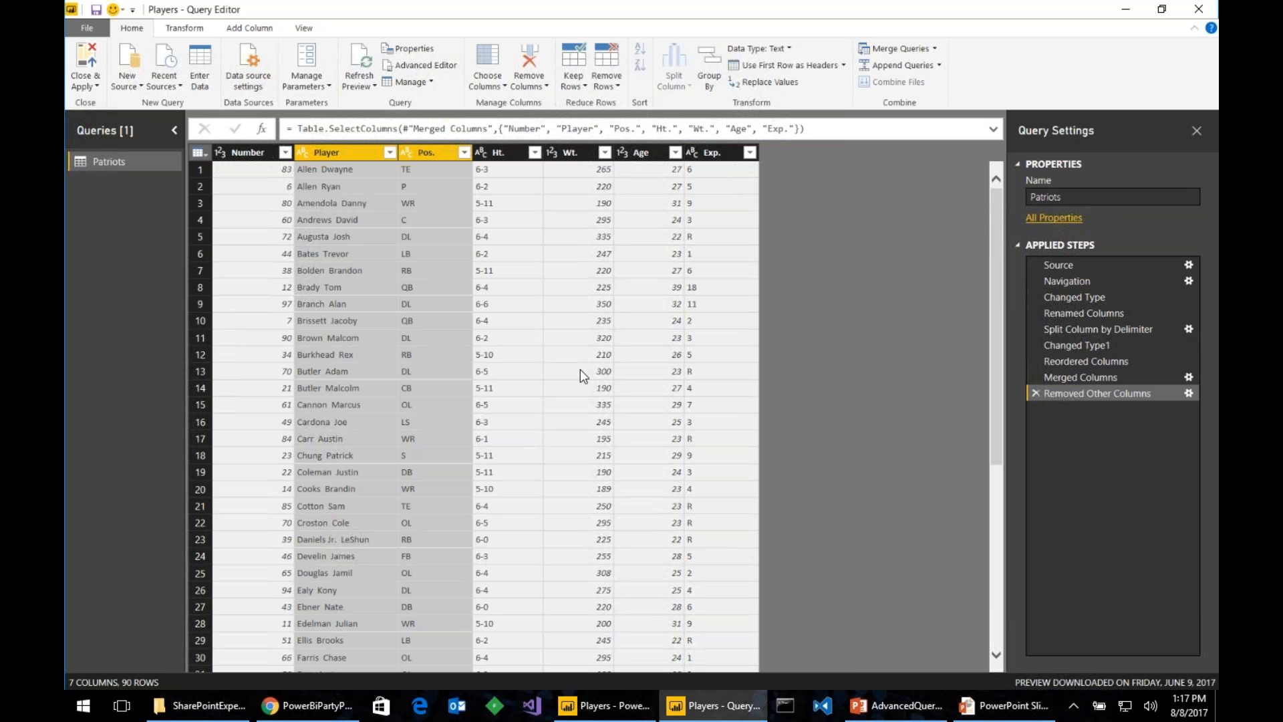
# - Rename Wt. to 'Weight' and set its data type to Whole Number
pyautogui.click(571, 157)
pyautogui.doubleClick(569, 151)
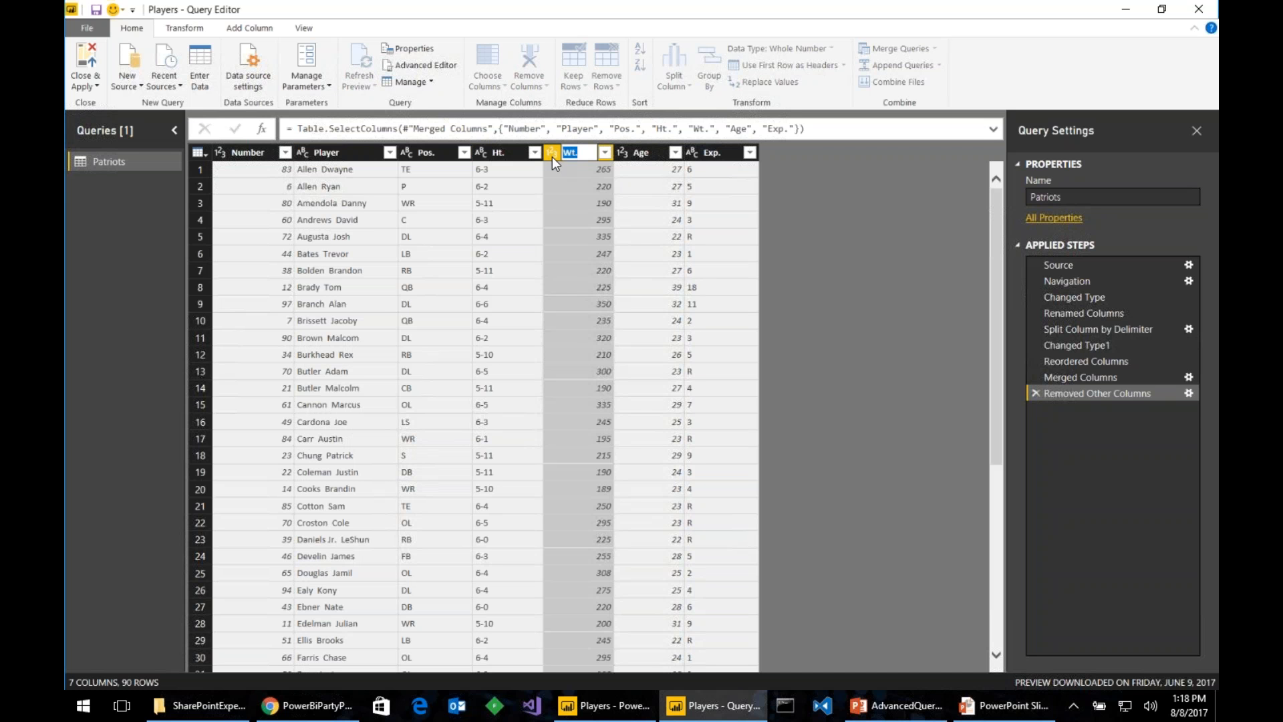
pyautogui.write('Weight')
pyautogui.press('Return')
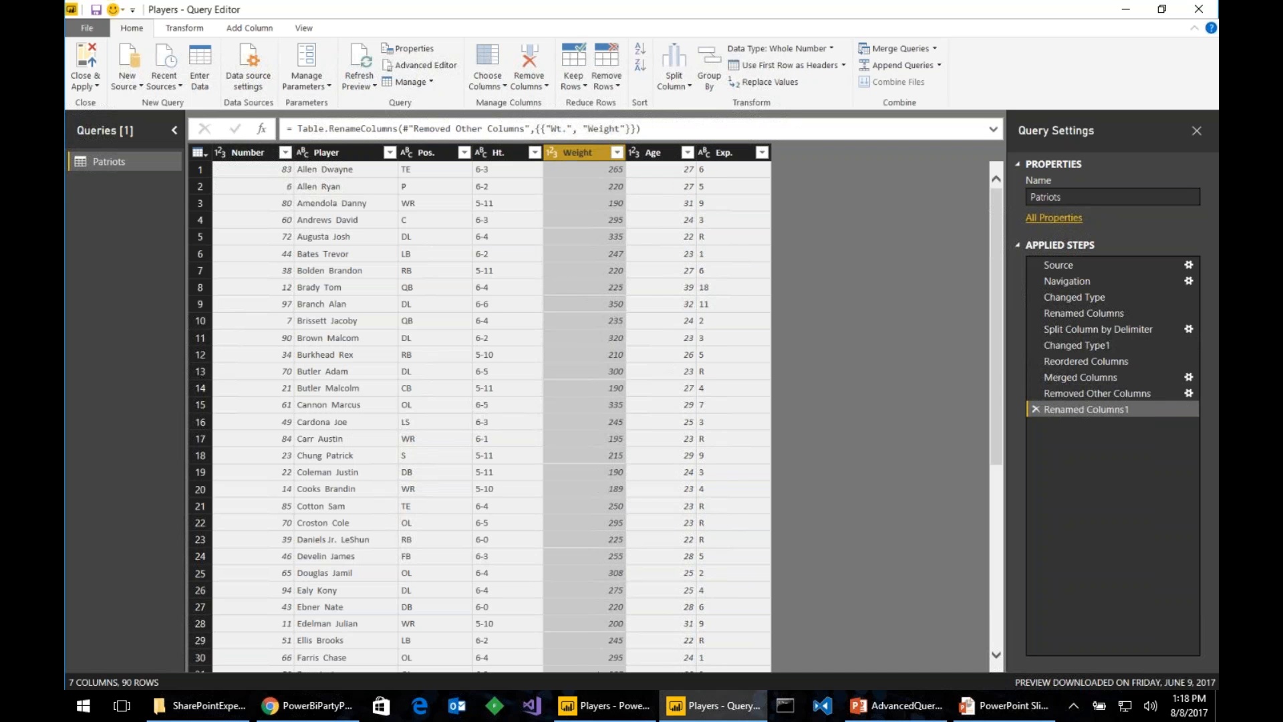
pyautogui.click(552, 155)
pyautogui.click(586, 202)
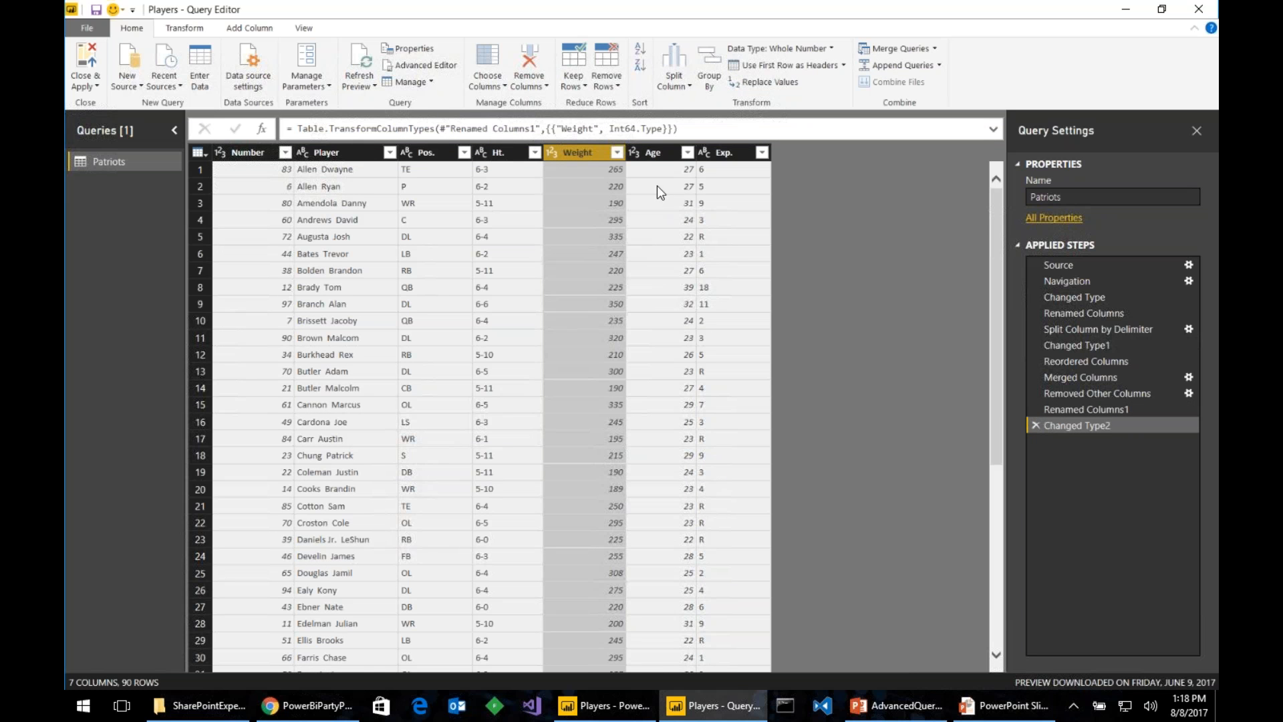
# - Rename Exp. to 'Experience' and check the R value in row 13
pyautogui.click(657, 153)
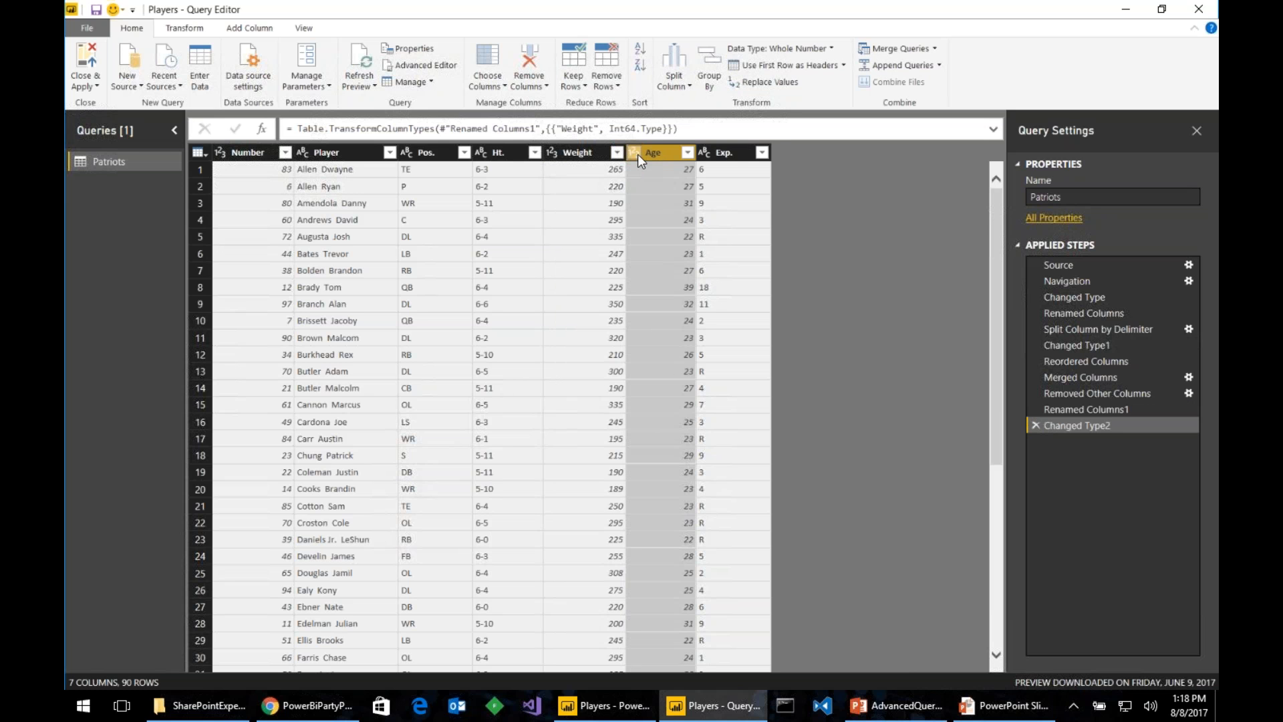
pyautogui.click(735, 153)
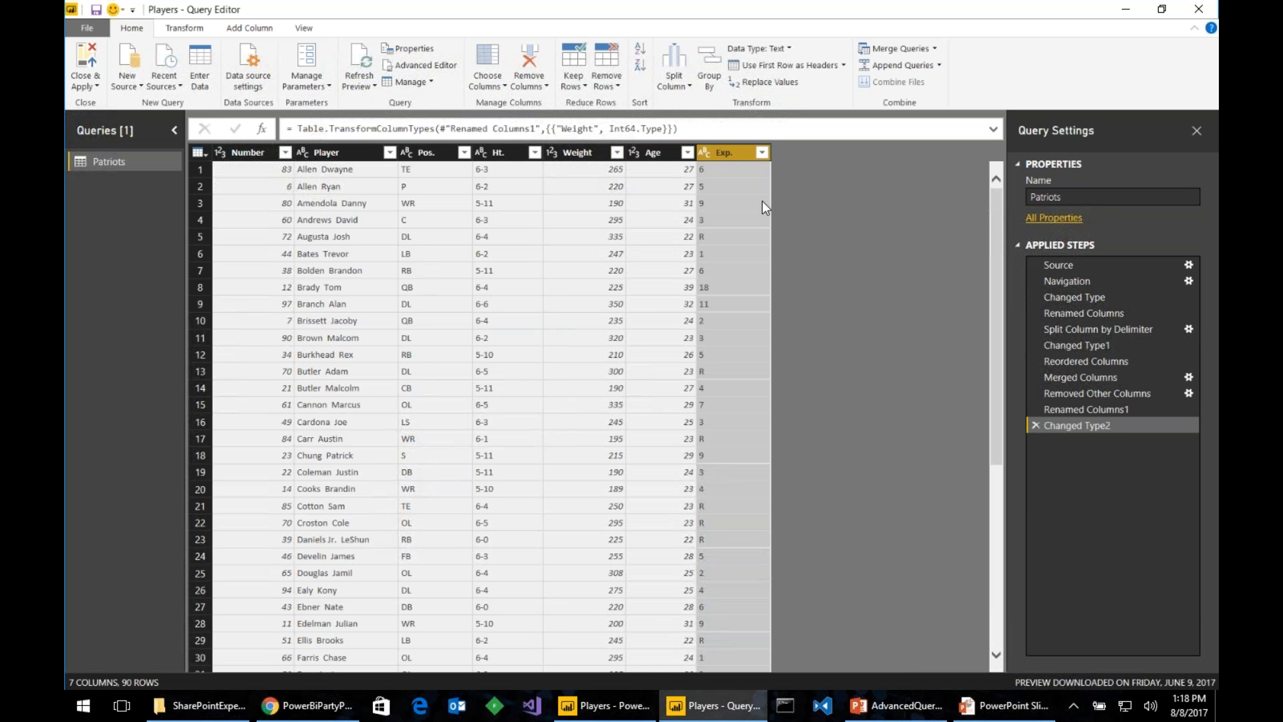
pyautogui.doubleClick(732, 154)
pyautogui.write('Experience')
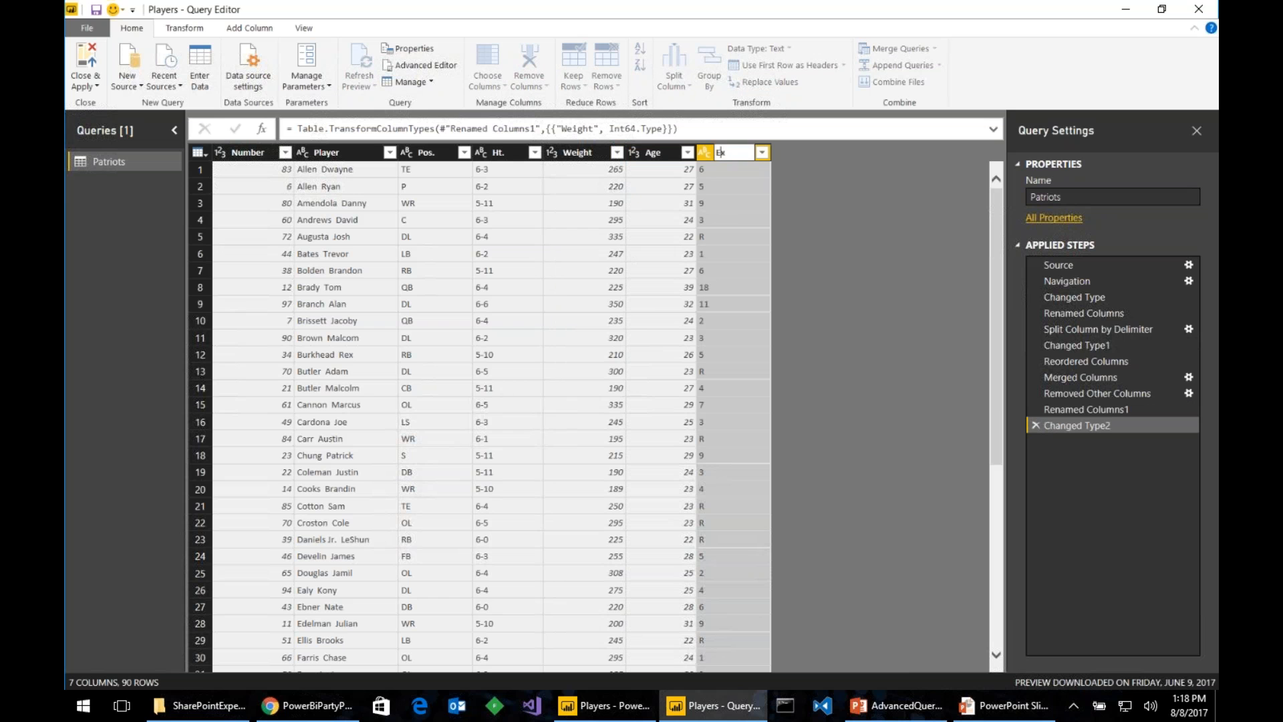
pyautogui.press('Return')
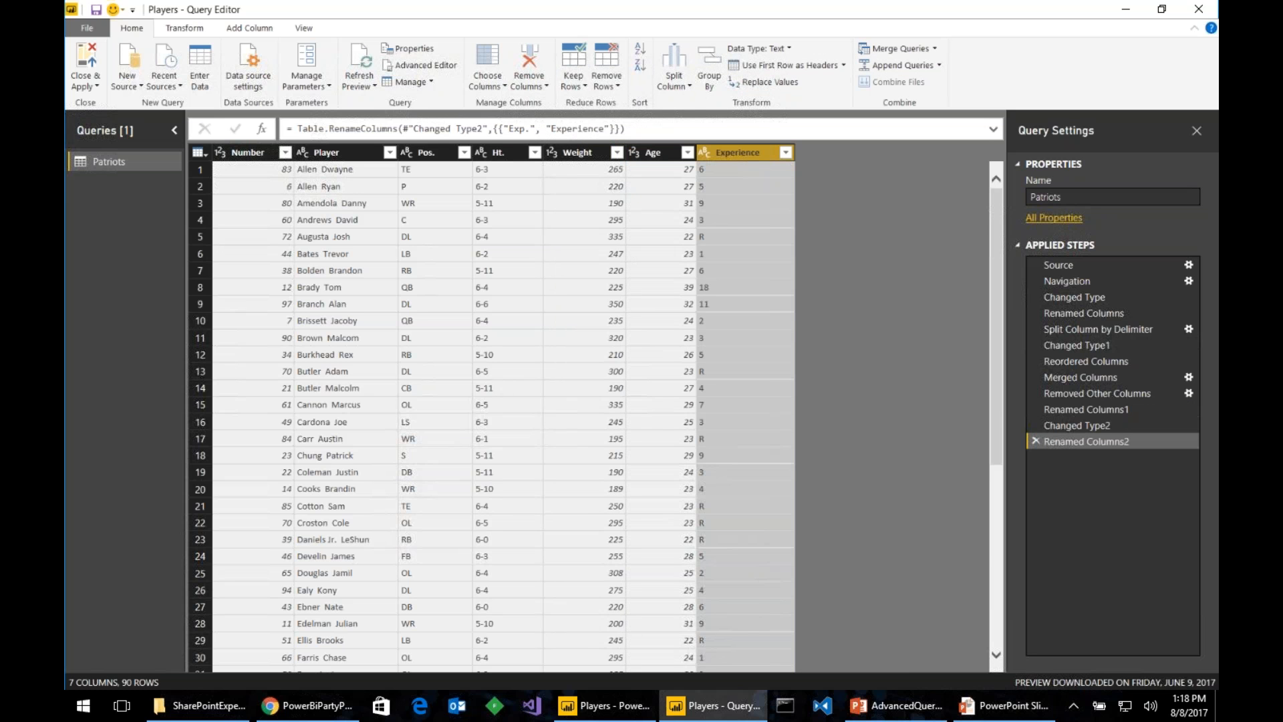
pyautogui.click(708, 371)
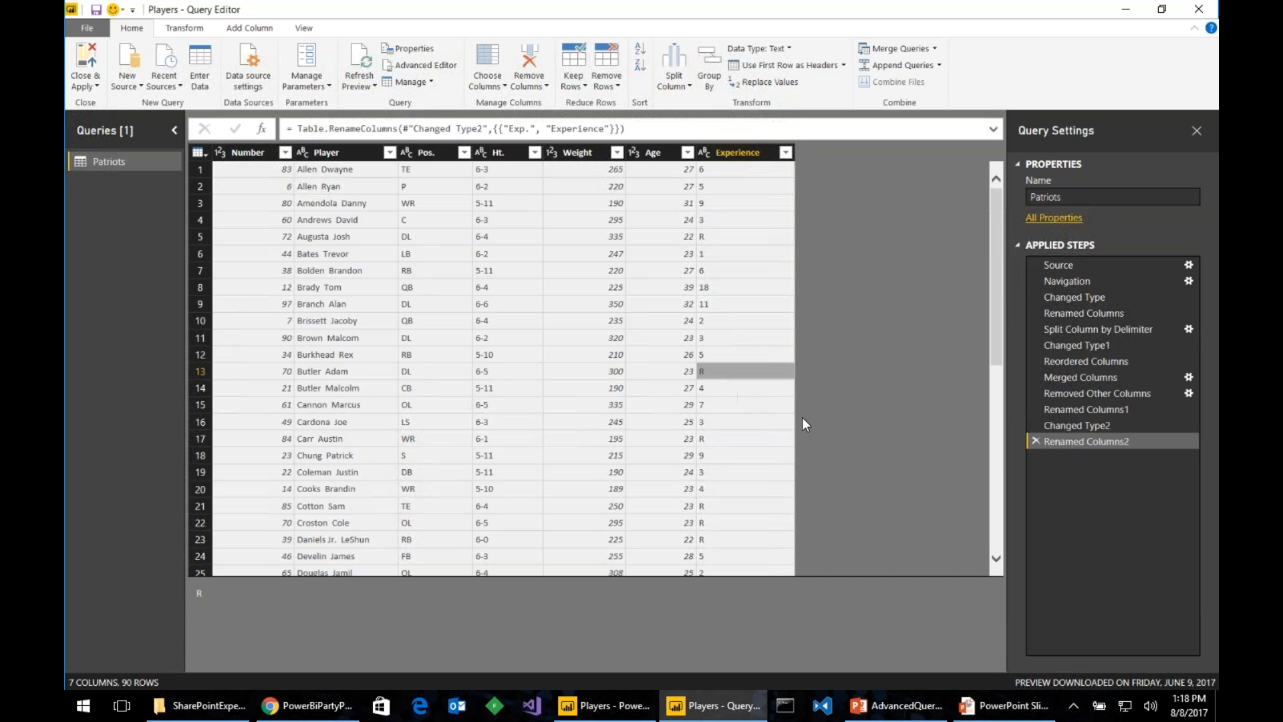
# - Replace every R in the Experience column with 0
pyautogui.click(743, 152)
pyautogui.rightClick(743, 152)
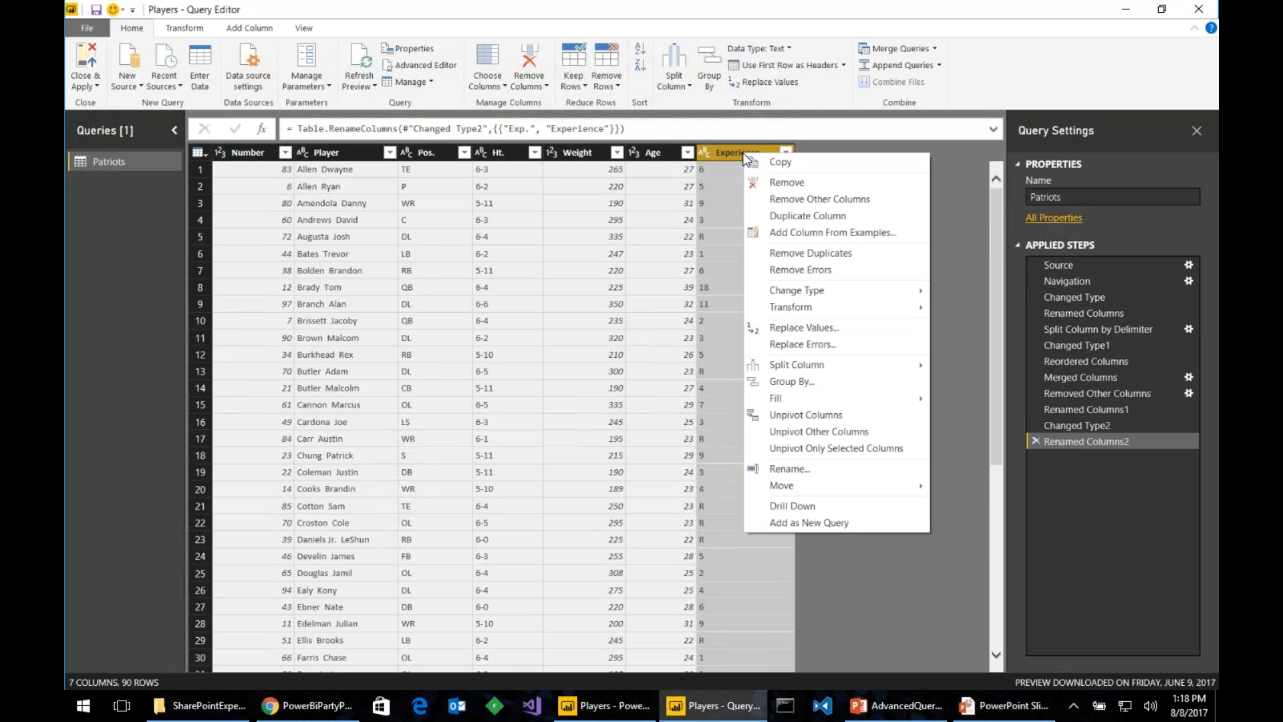
pyautogui.click(870, 327)
pyautogui.write('R')
pyautogui.press('Tab')
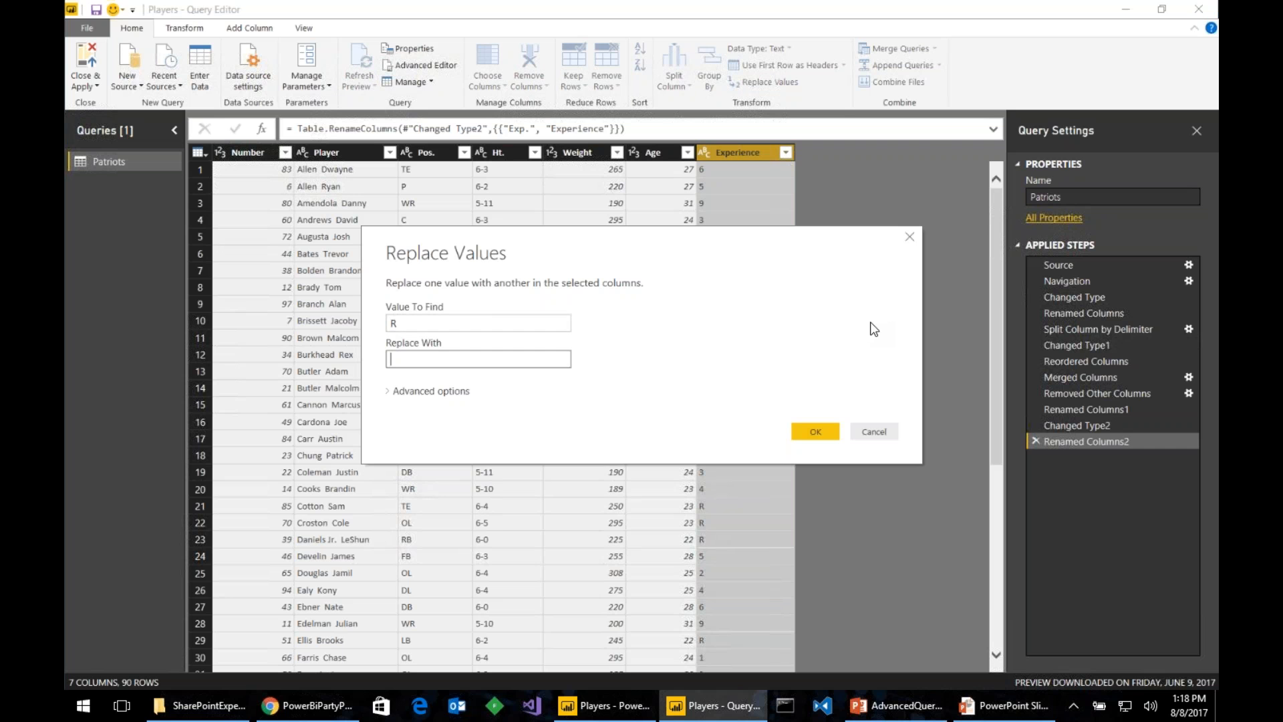
pyautogui.write('0')
pyautogui.click(816, 432)
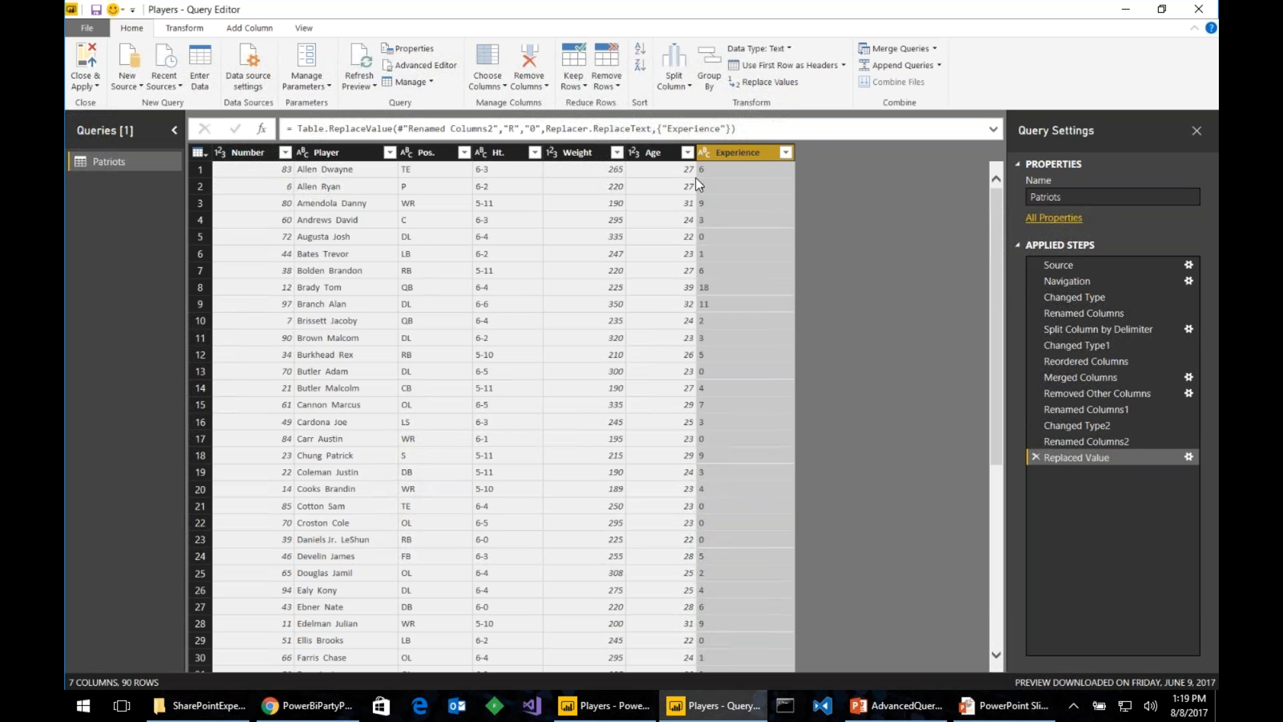
# - Set Experience's data type to Whole Number
pyautogui.click(703, 154)
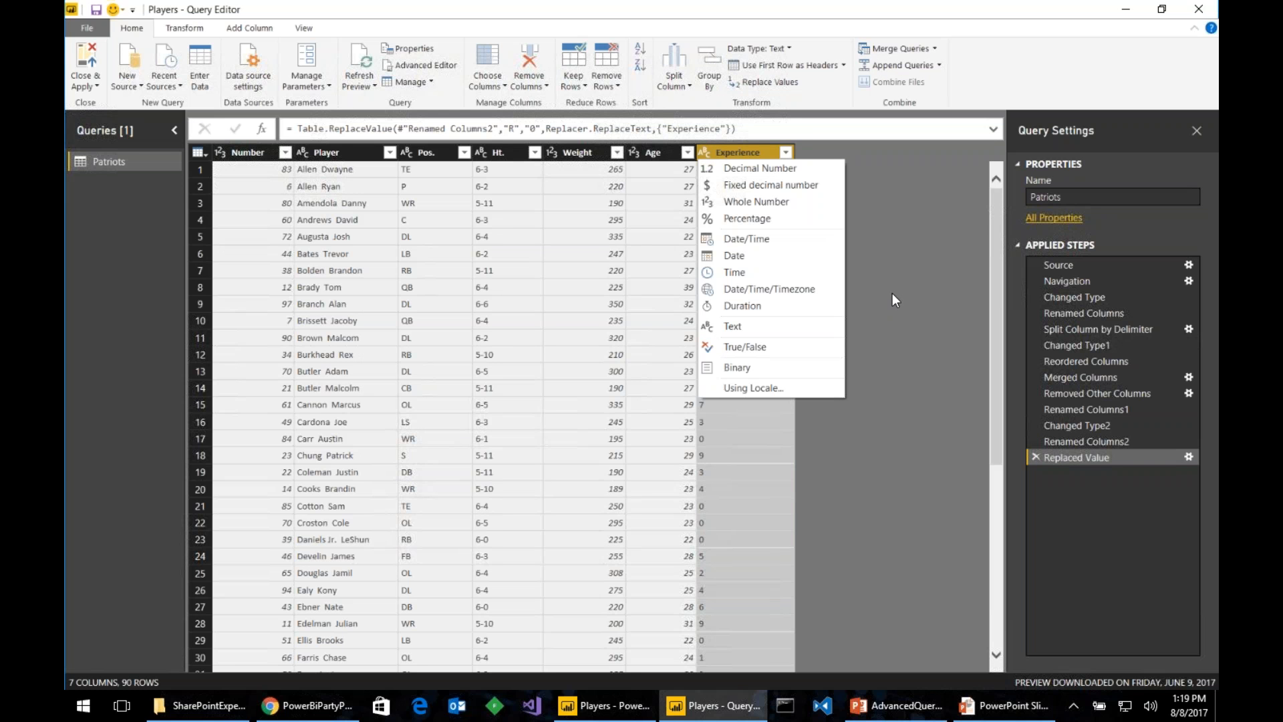
pyautogui.click(835, 201)
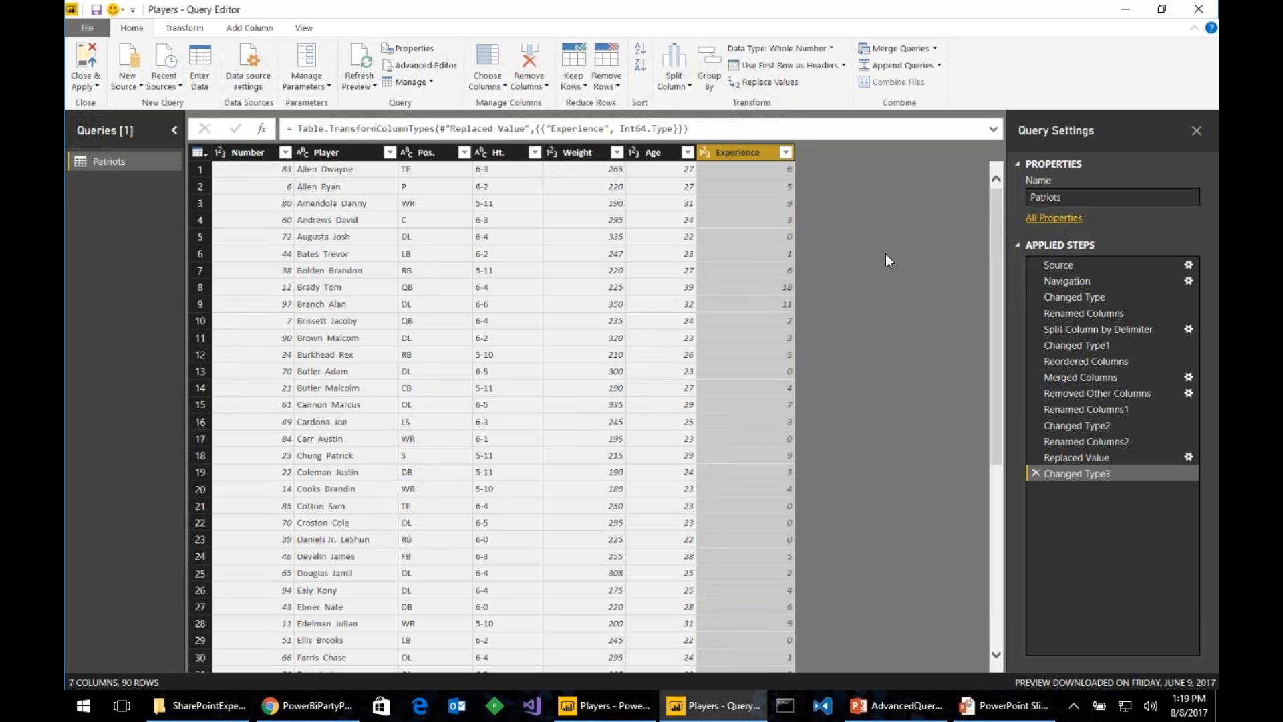
pyautogui.click(503, 155)
# - Move the Ht. column after Experience and split it by delimiter into feet and inches
pyautogui.moveTo(491, 154)
pyautogui.mouseDown()
pyautogui.moveTo(784, 138)
pyautogui.moveTo(828, 149)
pyautogui.mouseUp()
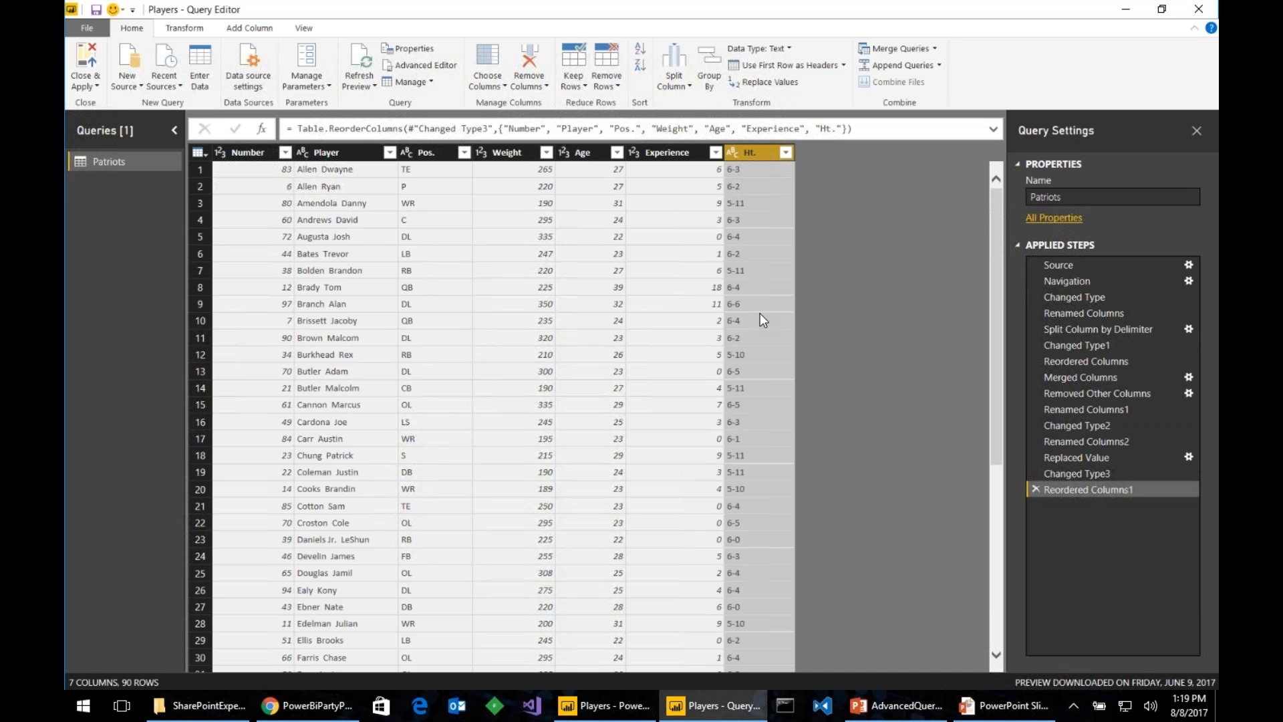
pyautogui.rightClick(752, 152)
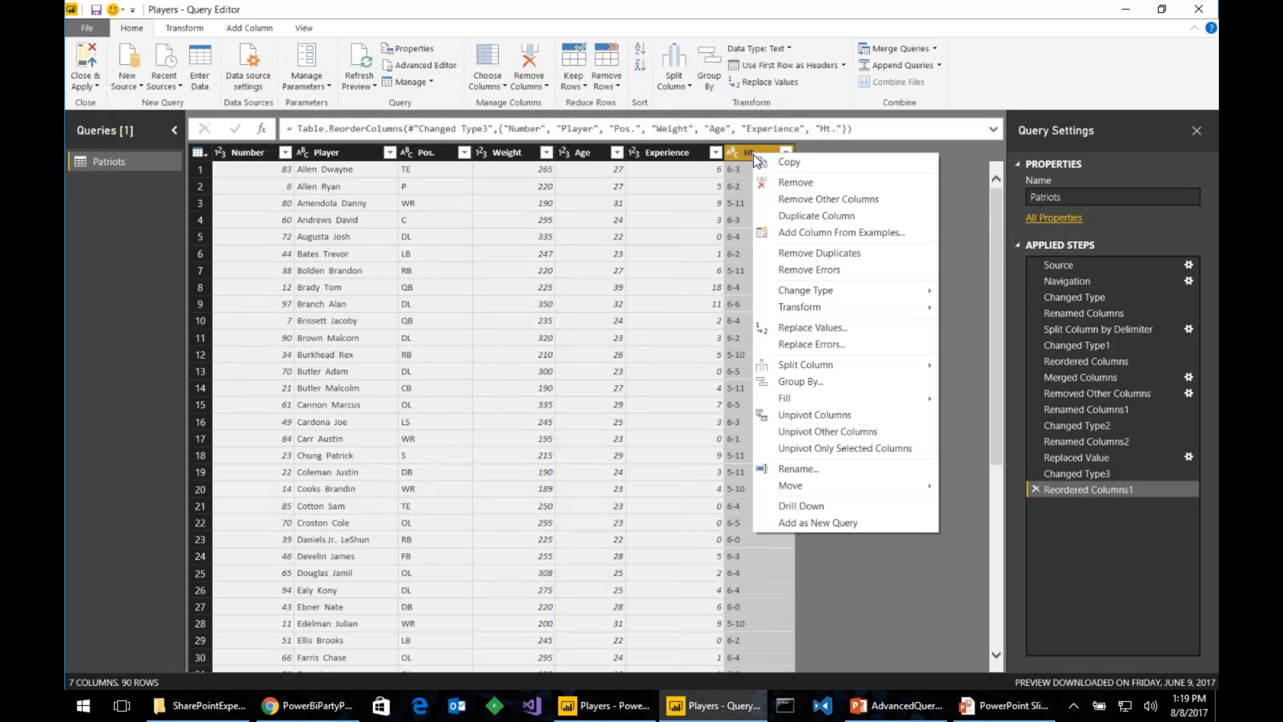
pyautogui.moveTo(886, 362)
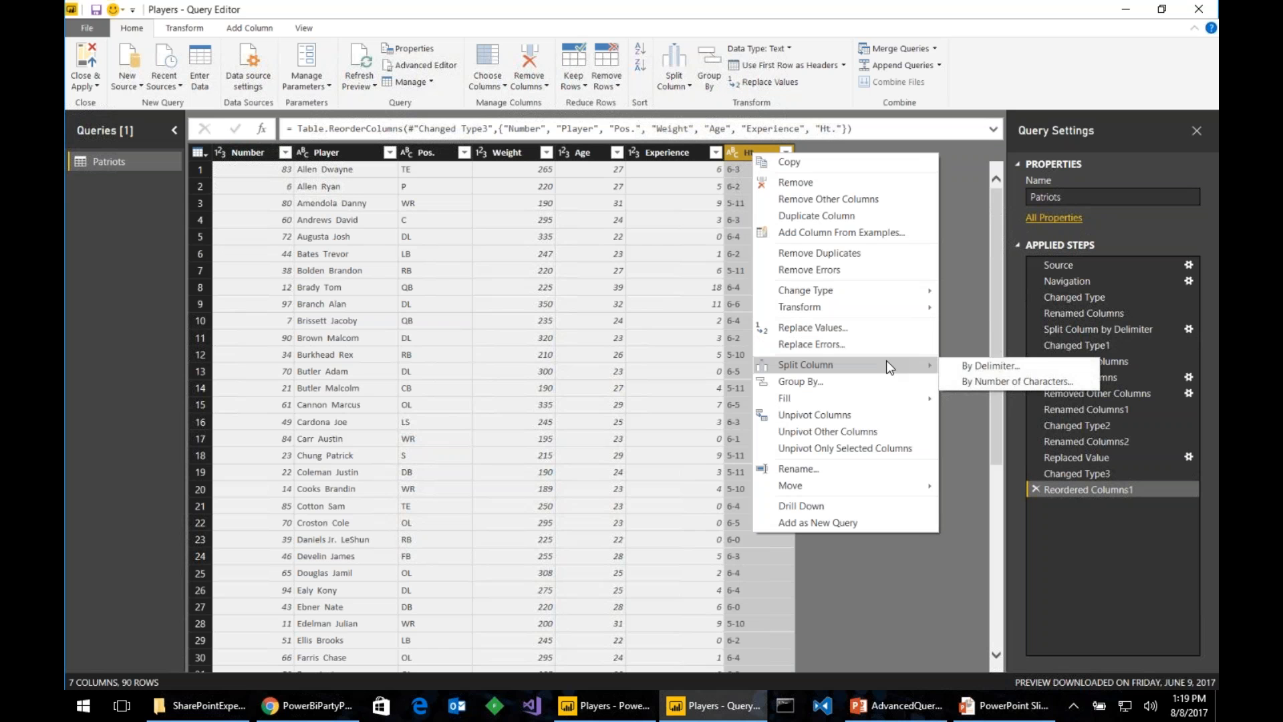
pyautogui.click(988, 366)
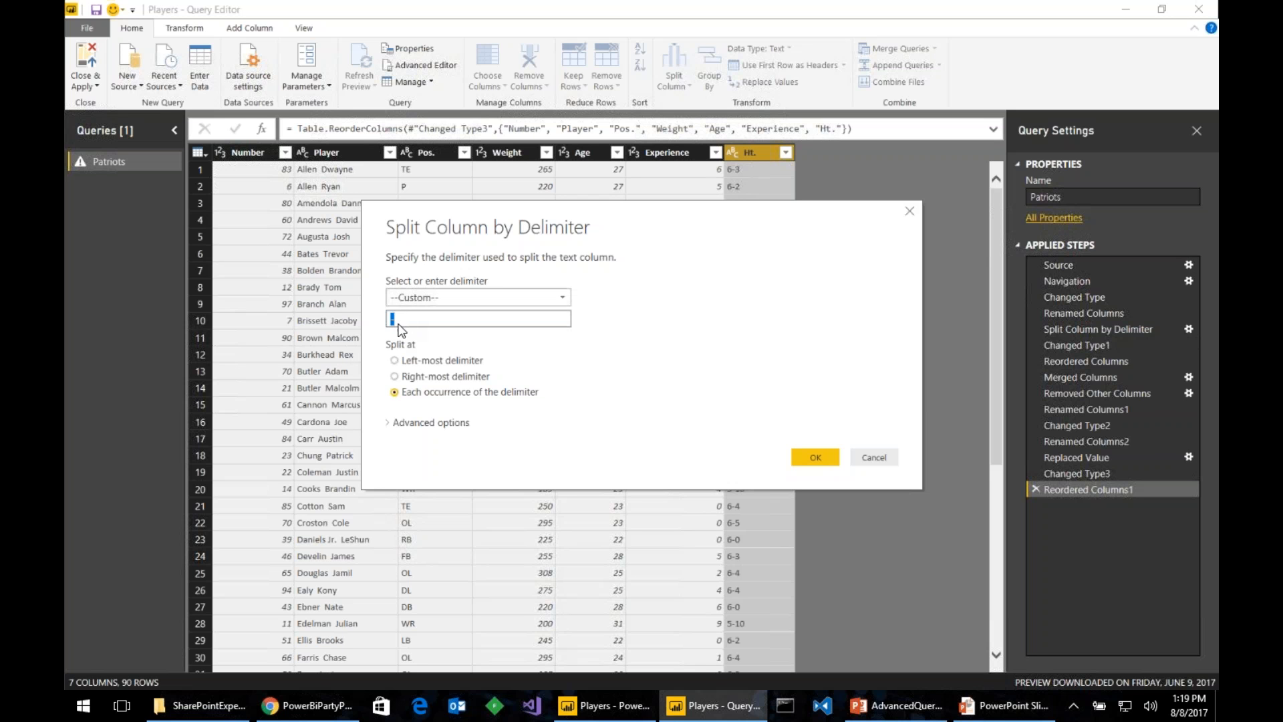
pyautogui.click(811, 461)
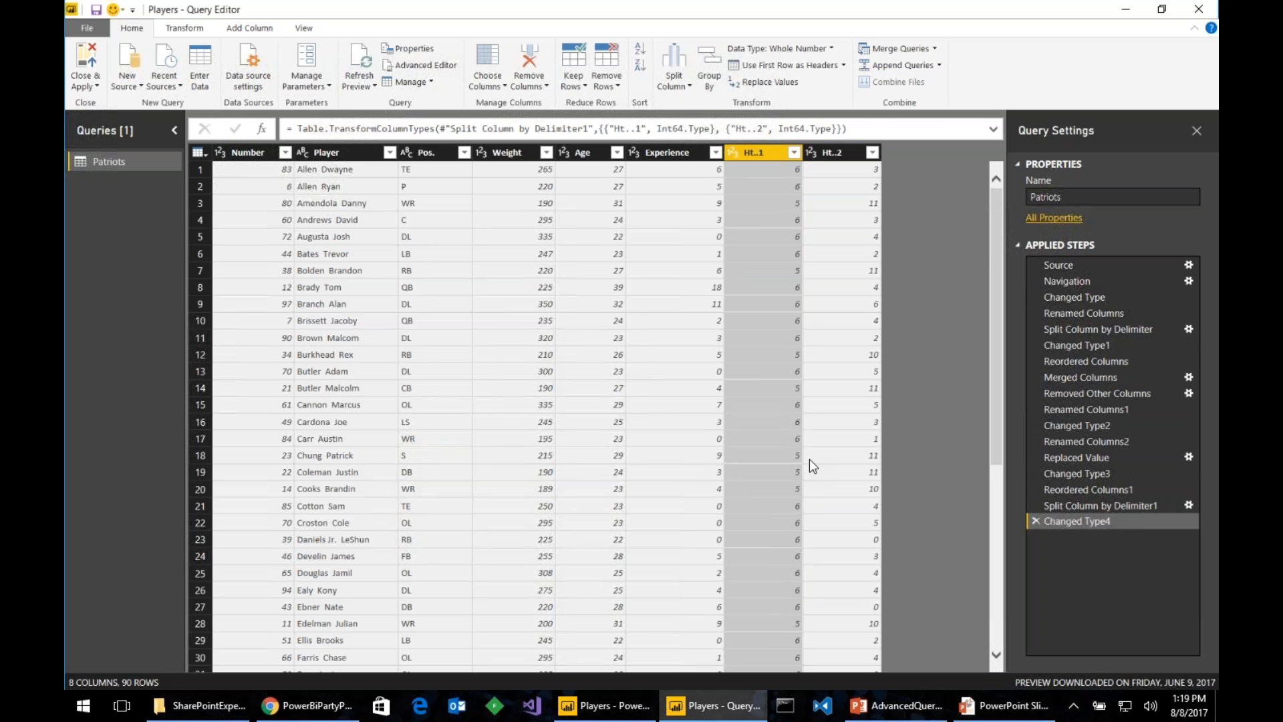
# - Rename Ht..1 to Feet and make it a Whole Number column
pyautogui.doubleClick(761, 154)
pyautogui.write('Feet')
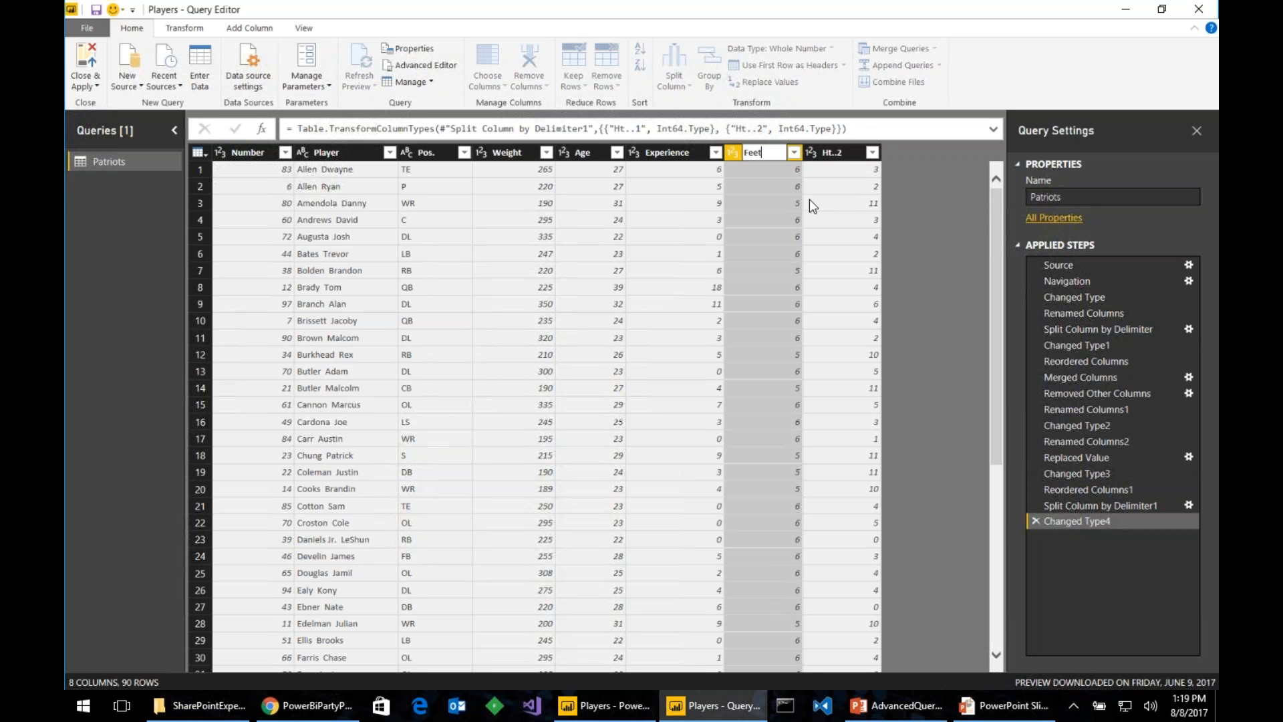
pyautogui.press('Return')
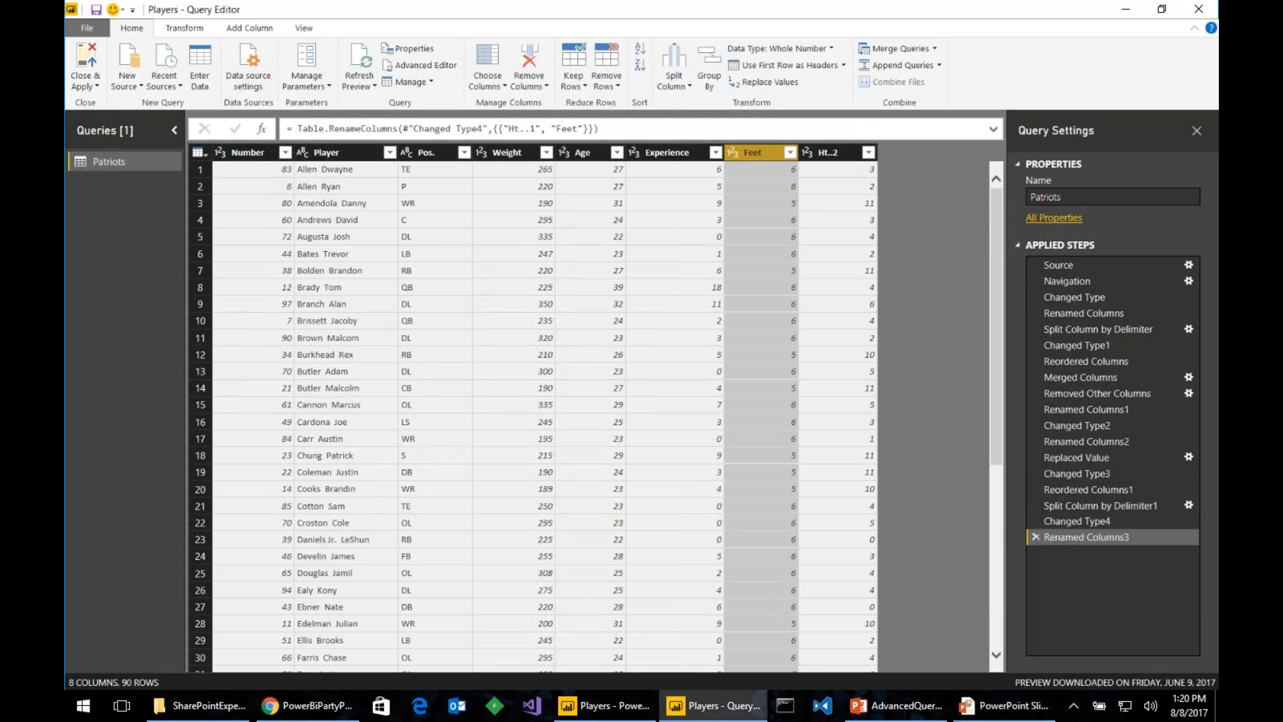
pyautogui.click(732, 152)
pyautogui.click(767, 223)
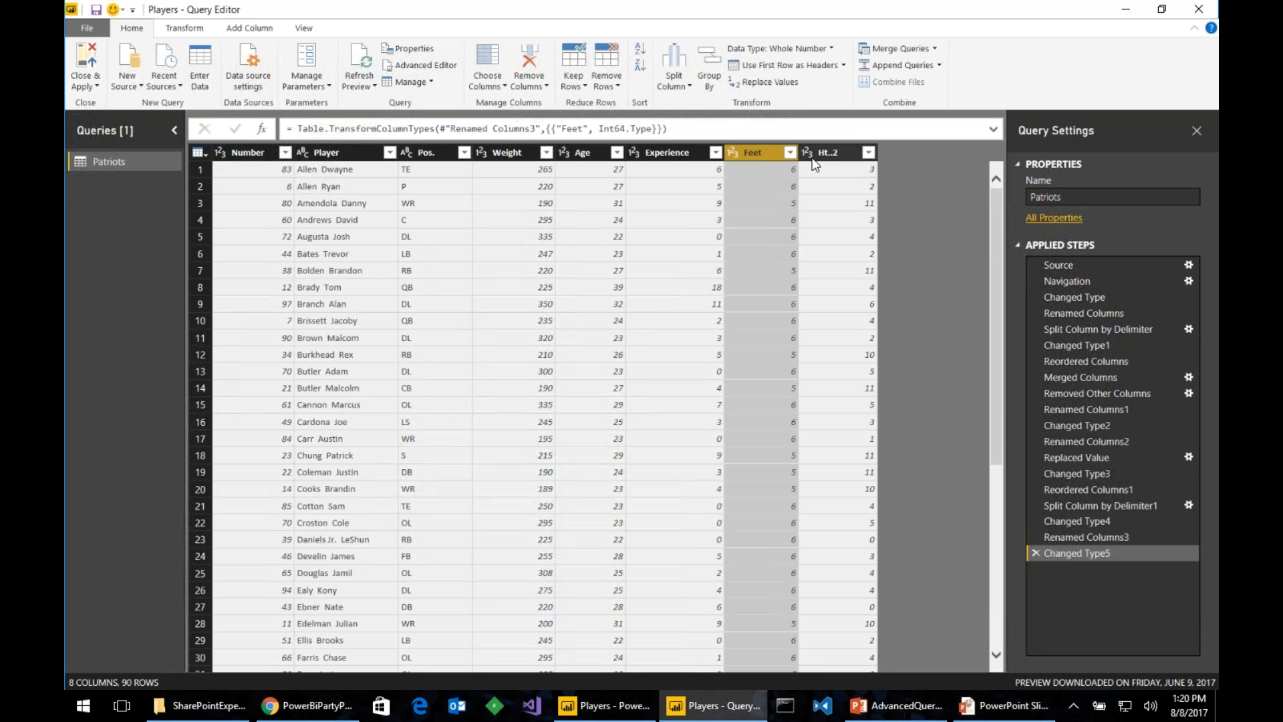
# - Rename Ht..2 to Inches and make it a Whole Number column
pyautogui.doubleClick(823, 152)
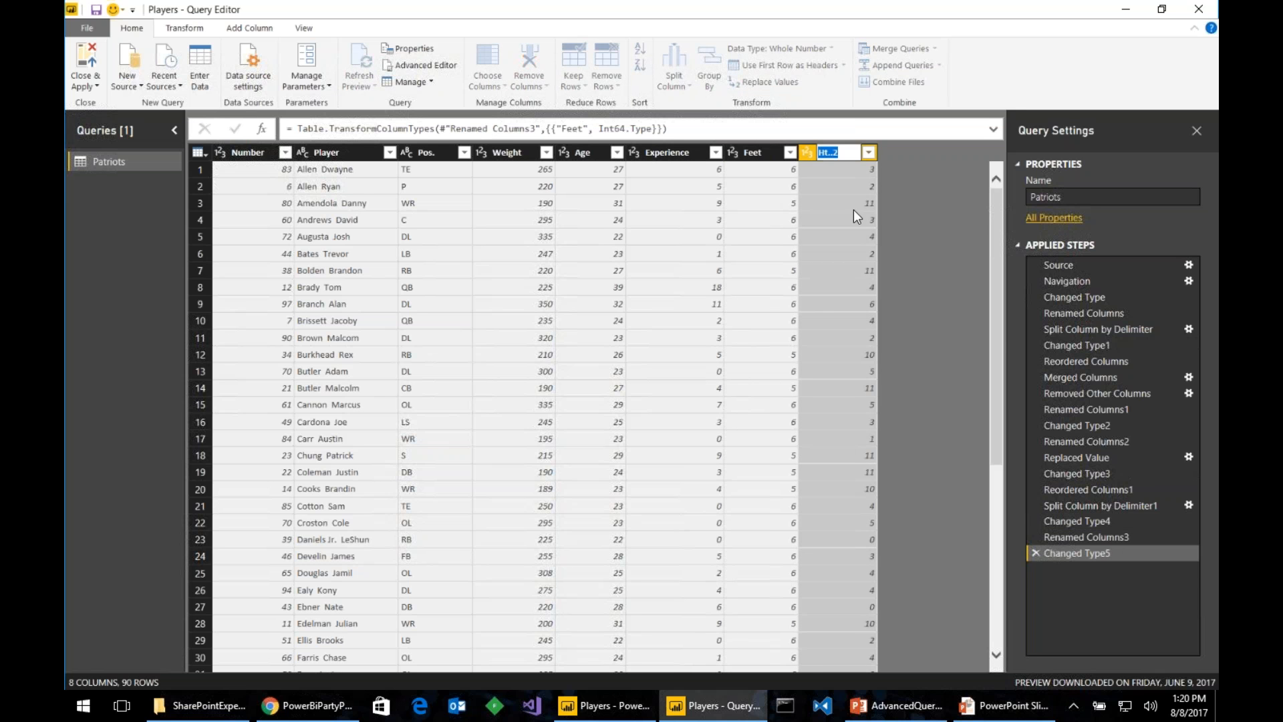
pyautogui.write('Inches')
pyautogui.press('Return')
pyautogui.click(809, 151)
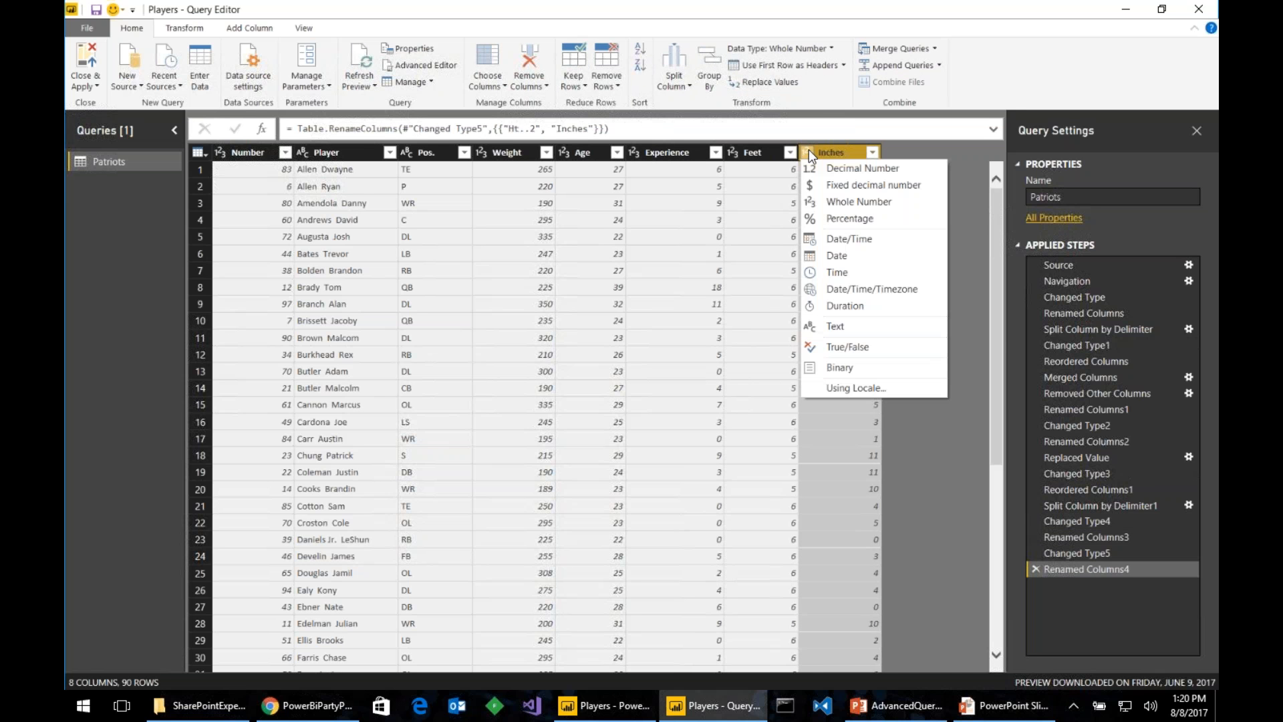
pyautogui.click(882, 203)
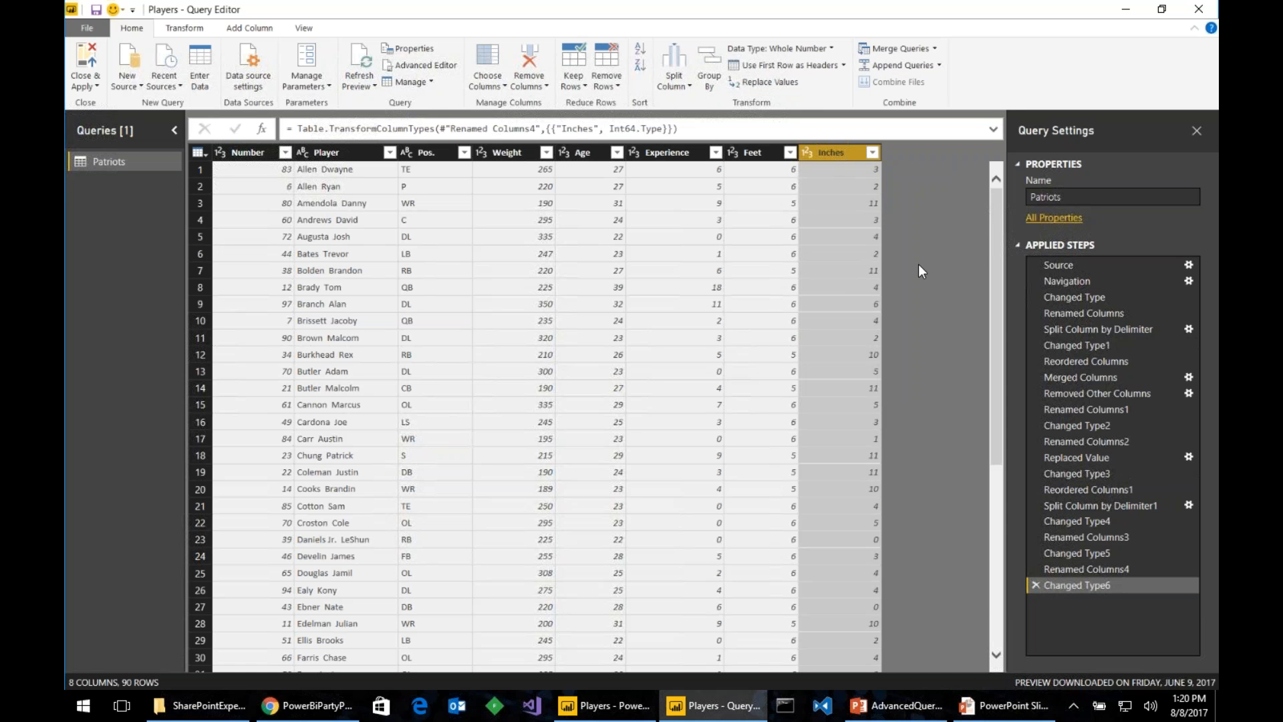
# - Create a custom column named Height with the formula ([Feet]*12)+[Inches]
pyautogui.click(268, 32)
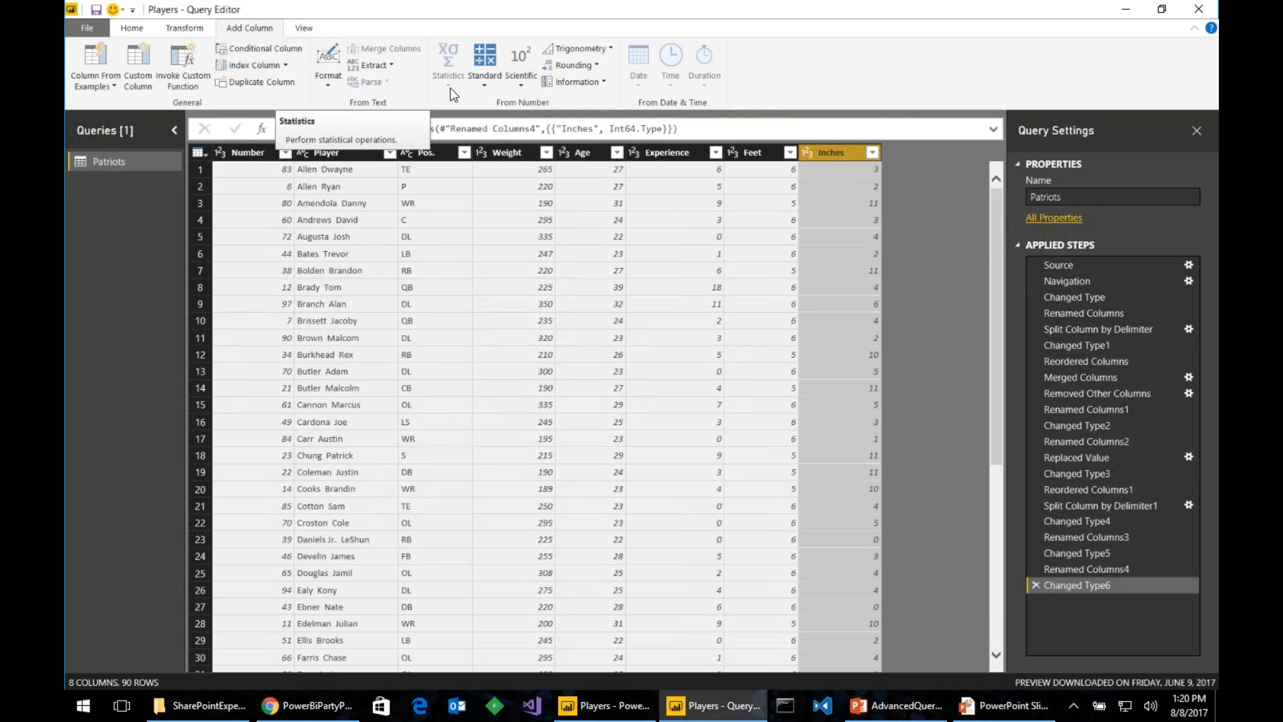
pyautogui.click(143, 63)
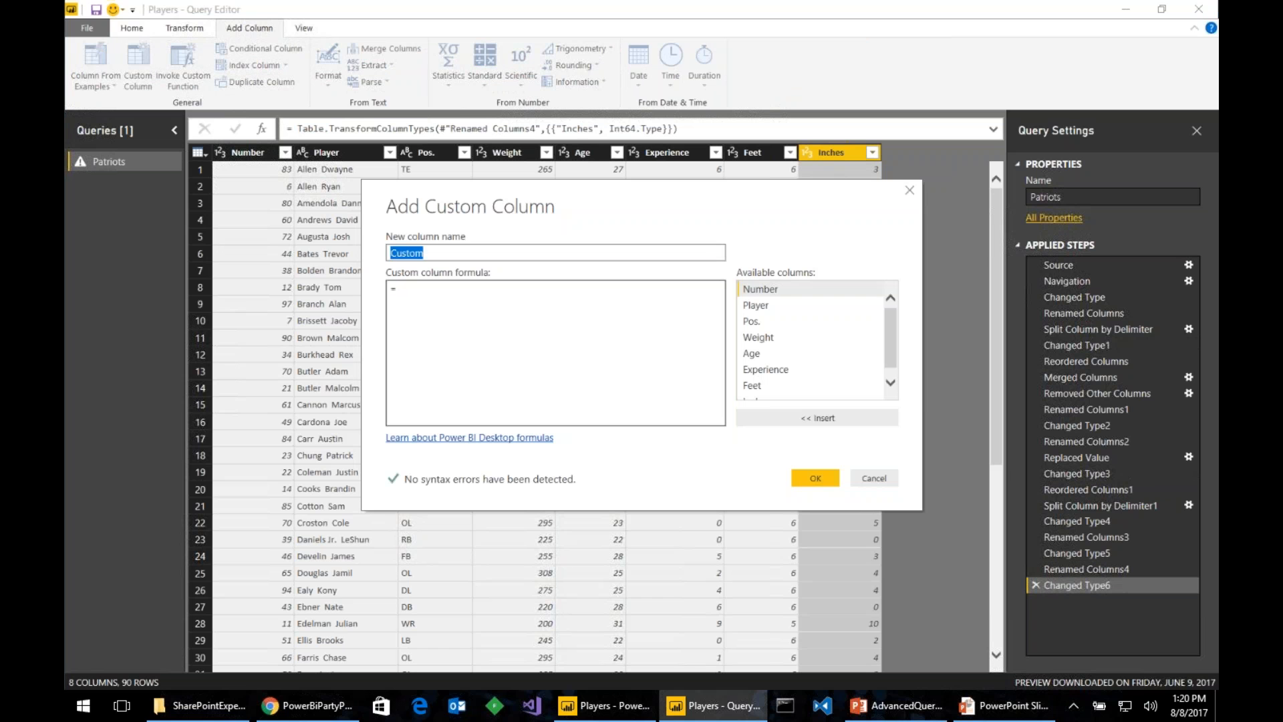
pyautogui.write('Height')
pyautogui.click(577, 301)
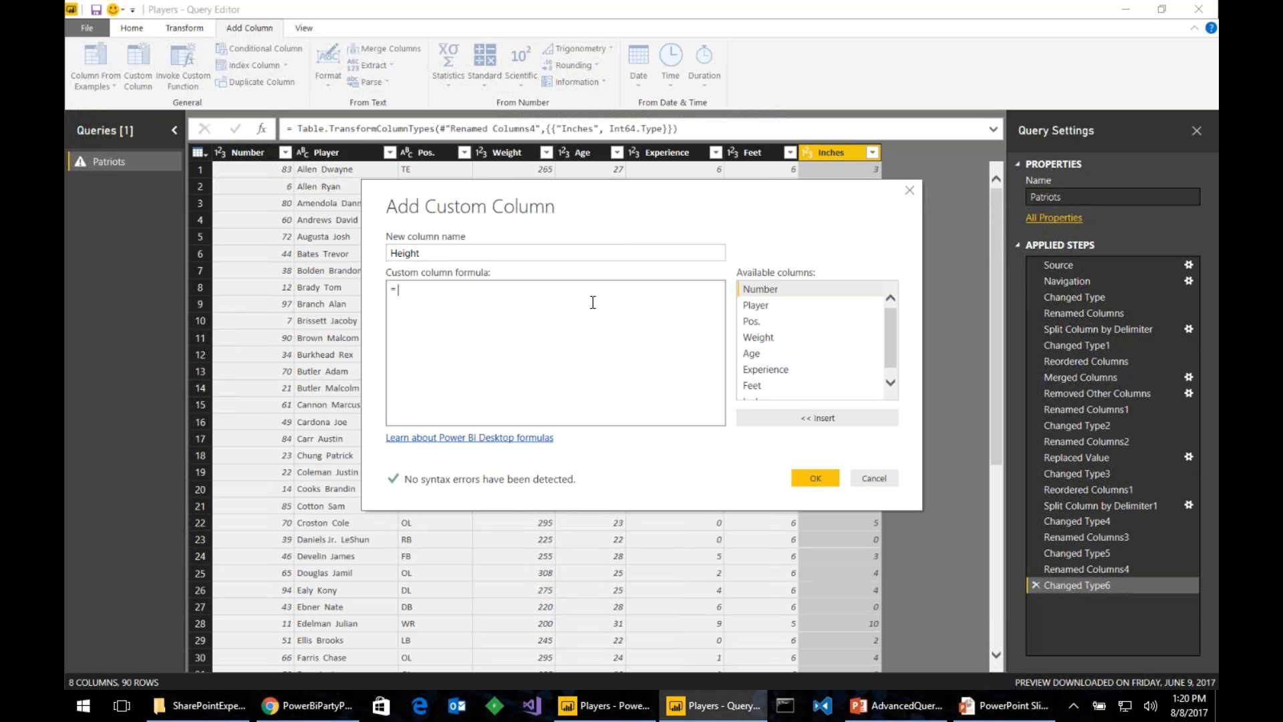
pyautogui.scroll(-1, 775, 374)
pyautogui.click(769, 379)
pyautogui.click(775, 417)
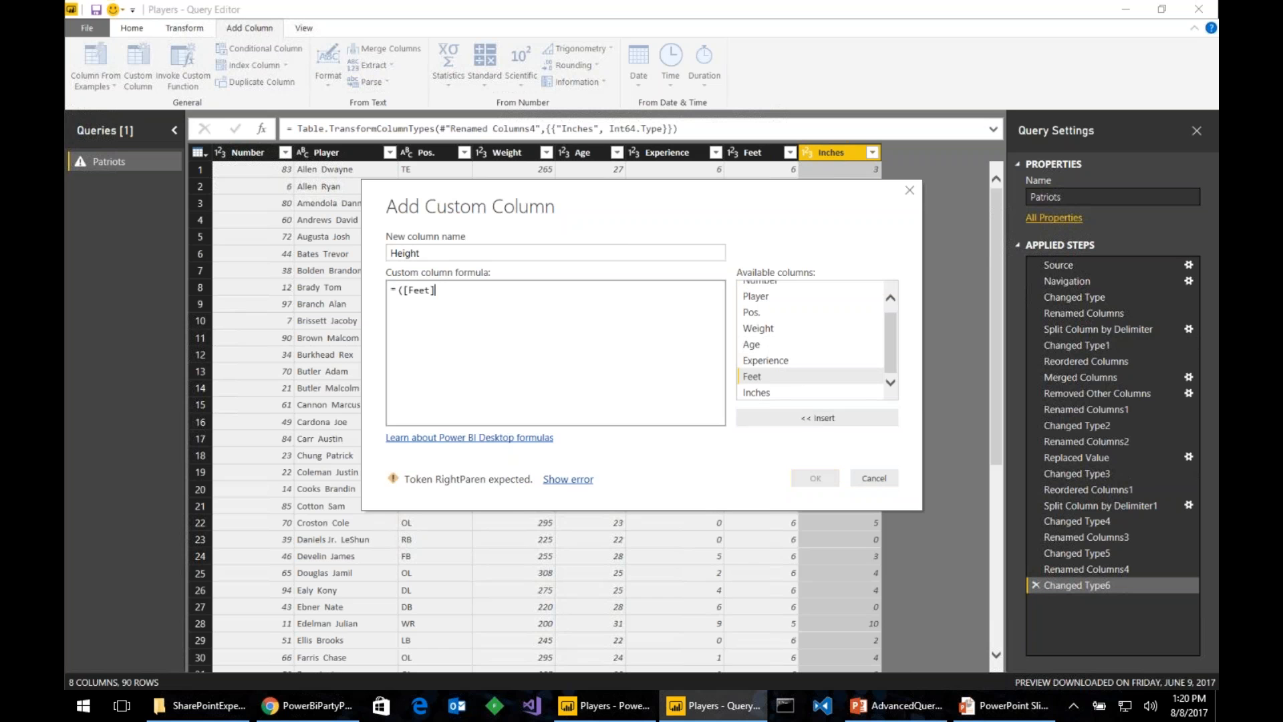
pyautogui.write('*12)')
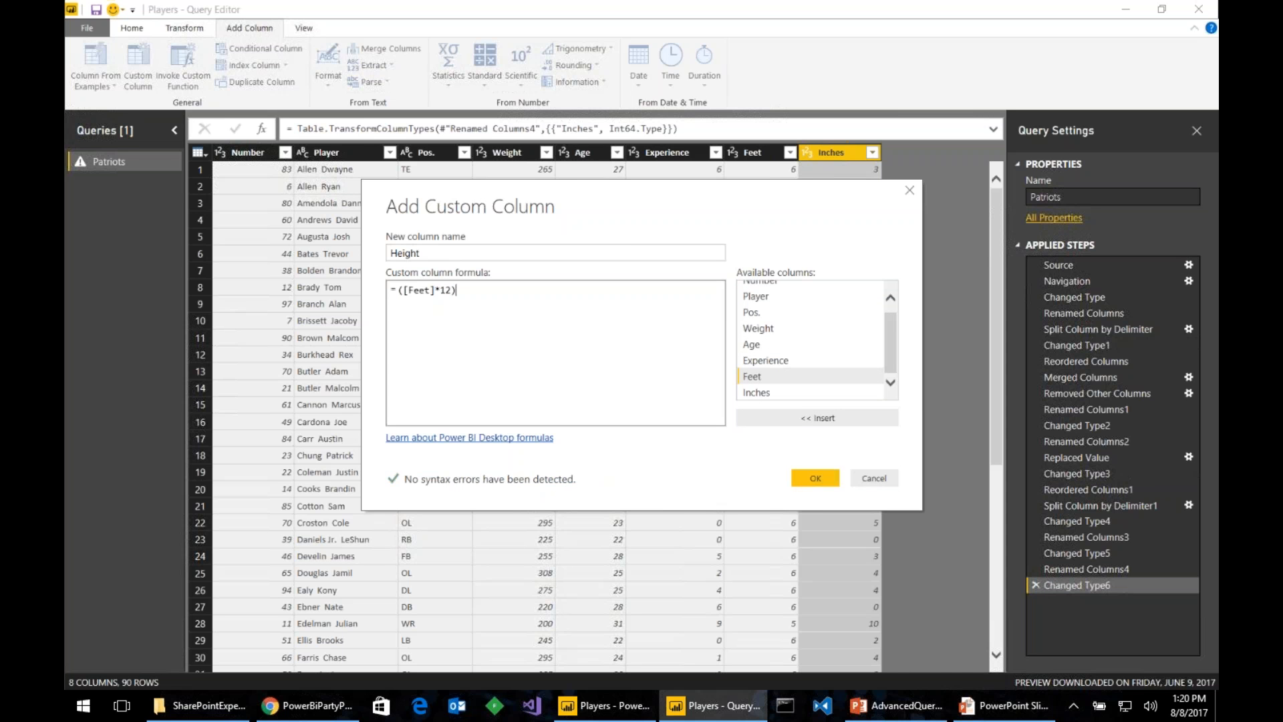
pyautogui.write('+')
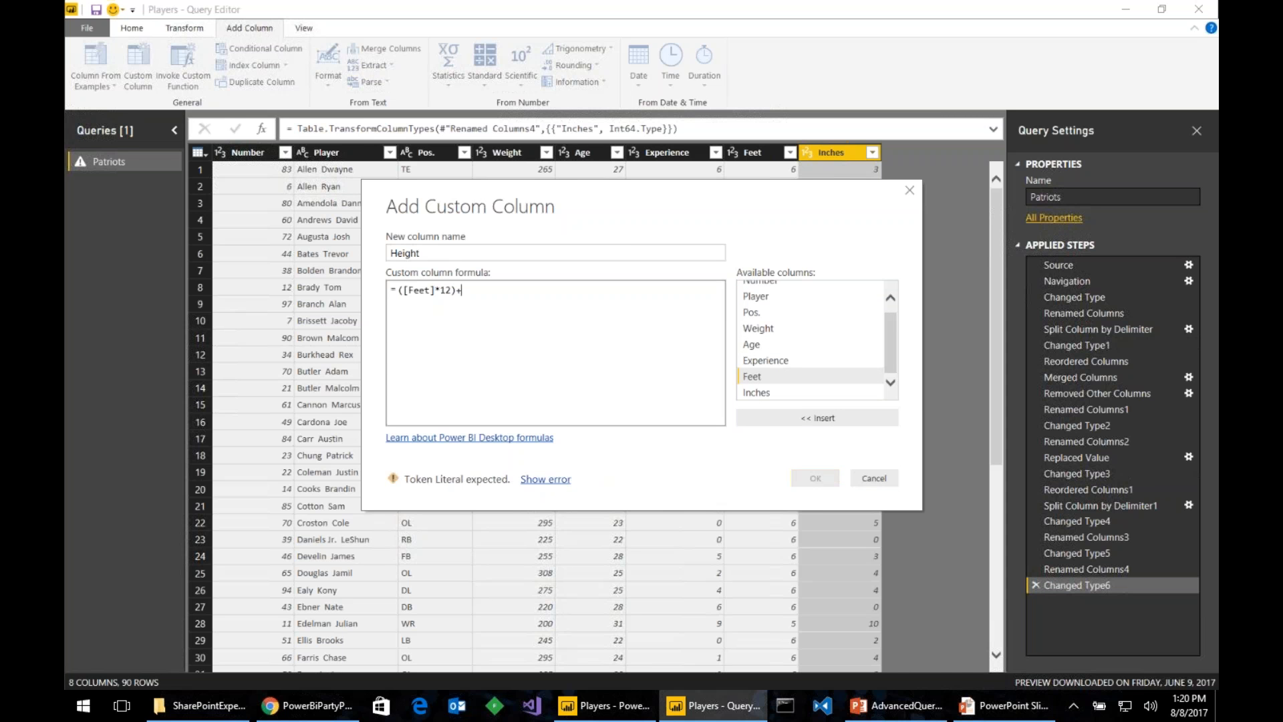
pyautogui.click(769, 394)
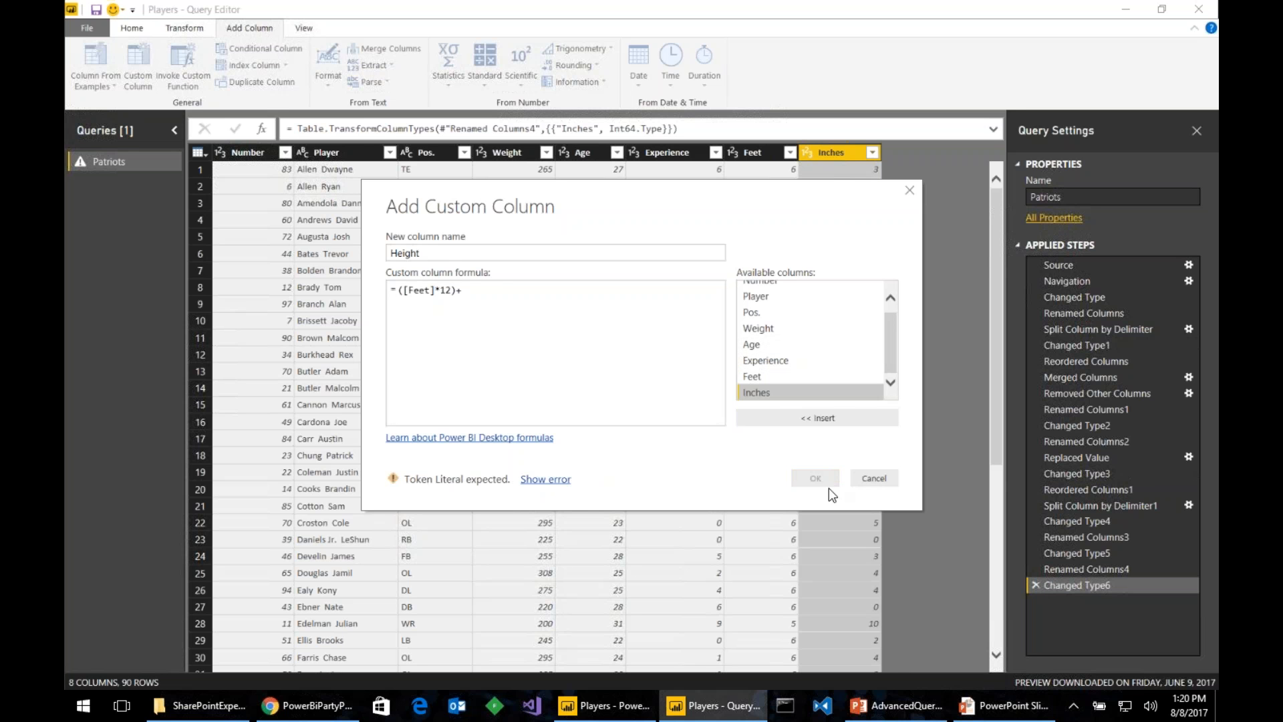
pyautogui.click(821, 417)
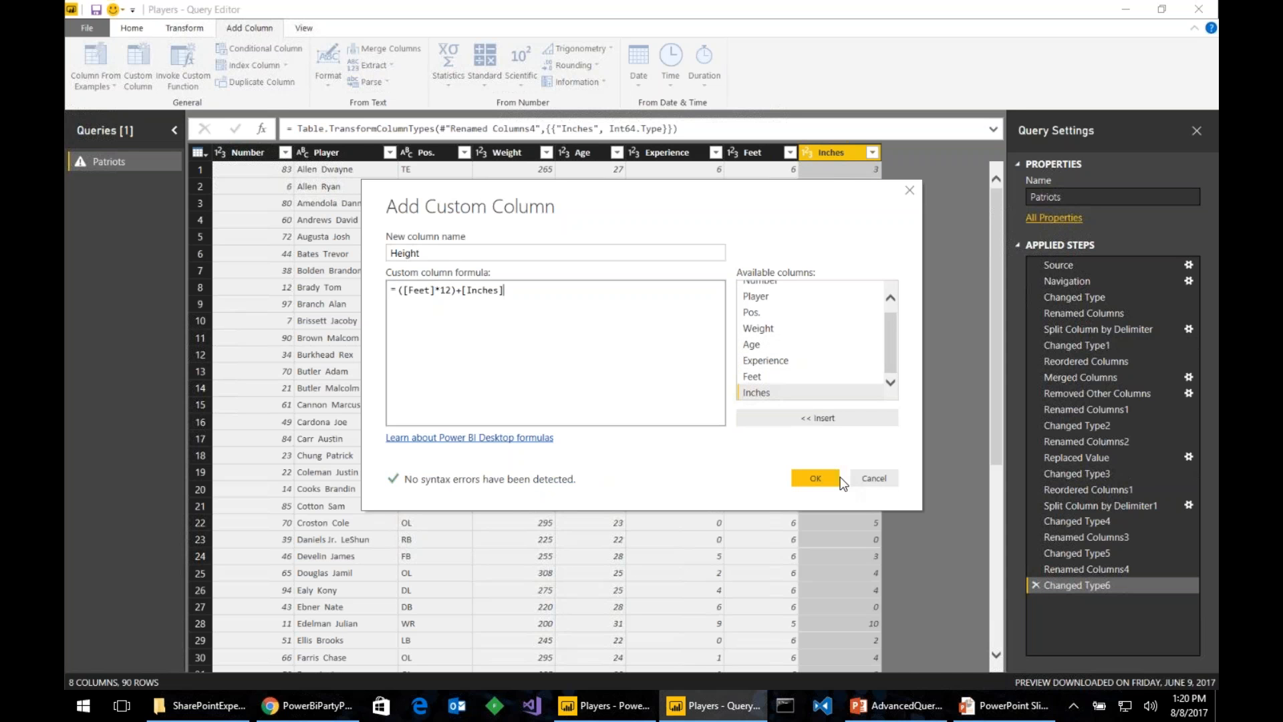
pyautogui.click(815, 478)
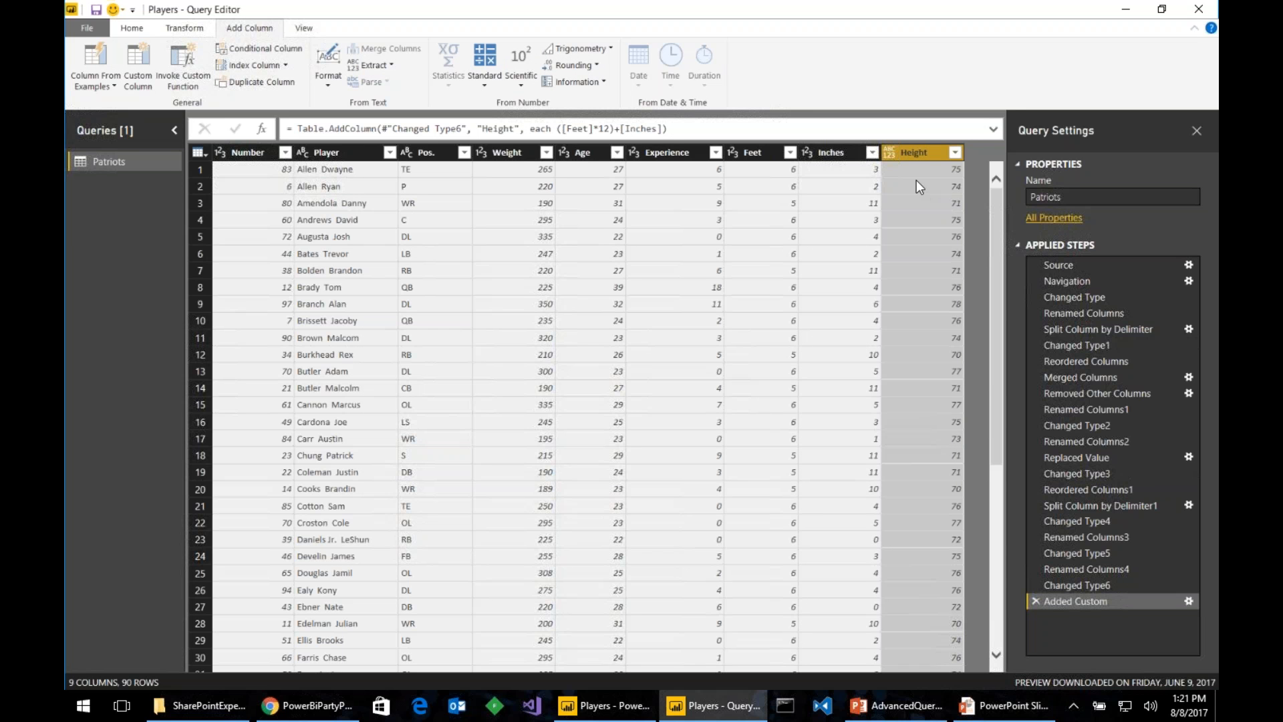
# - Set Height to Whole Number and move it to right after Weight
pyautogui.click(893, 155)
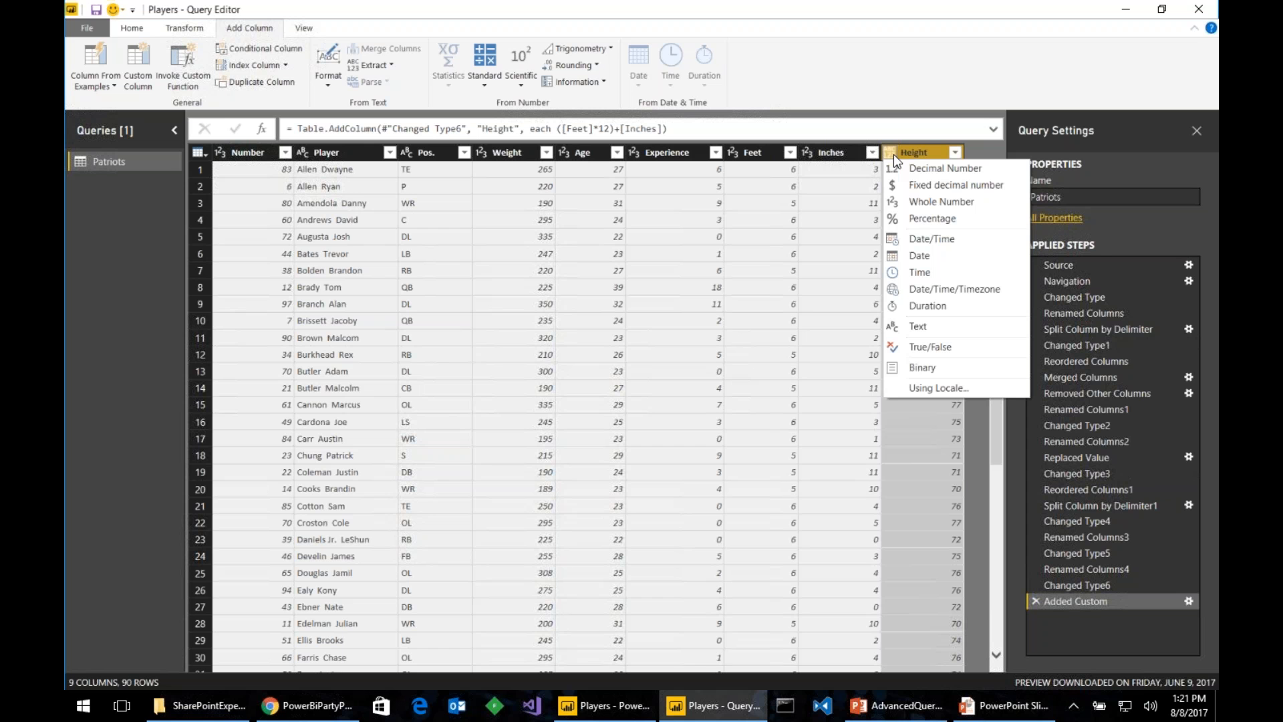
pyautogui.click(930, 202)
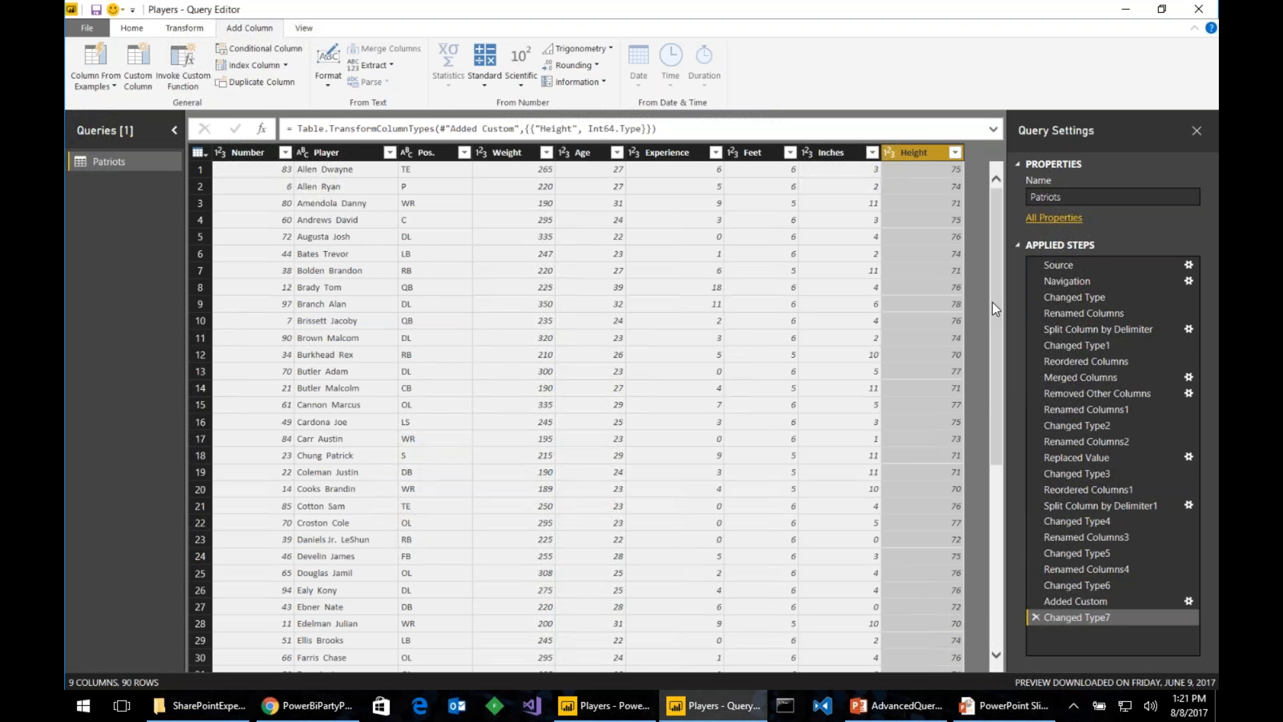
pyautogui.moveTo(916, 159); pyautogui.dragTo(592, 166)
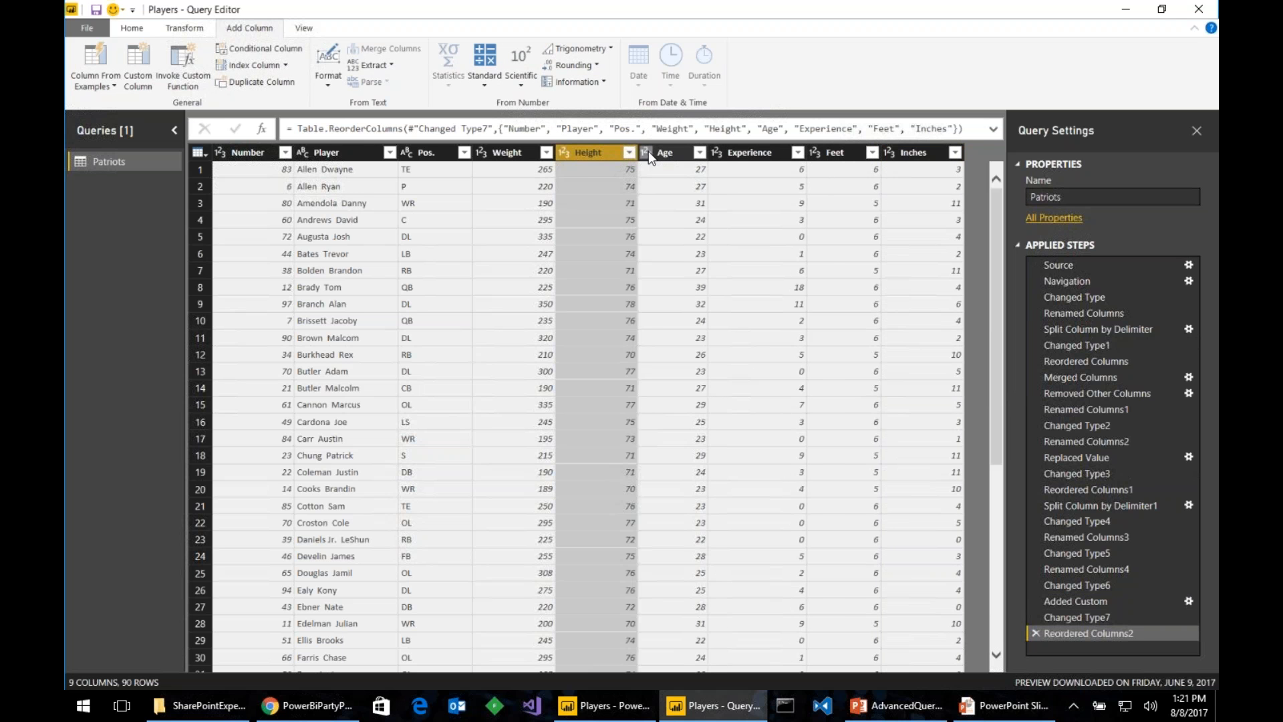
# - Delete the Feet and Inches columns, then Close & Apply the query changes
pyautogui.click(668, 153)
pyautogui.click(744, 151)
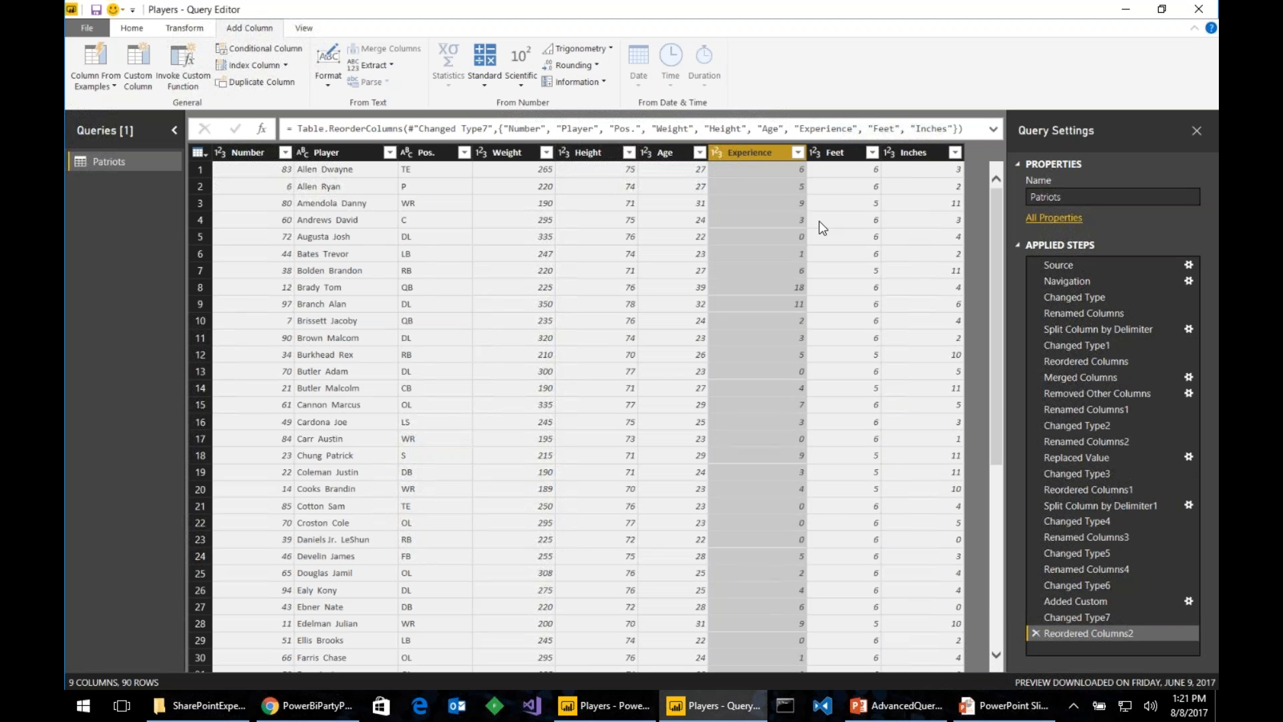
pyautogui.click(854, 153)
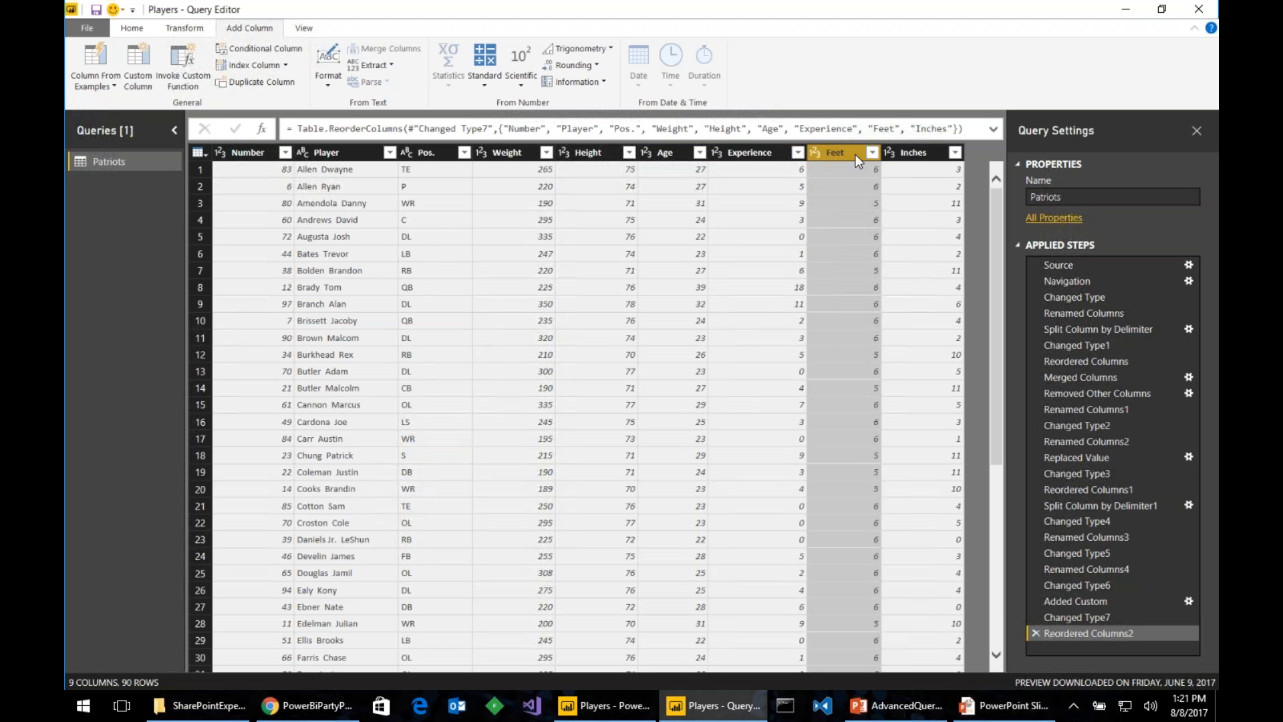
pyautogui.keyDown('ctrl'); pyautogui.click(910, 154); pyautogui.keyUp('ctrl')
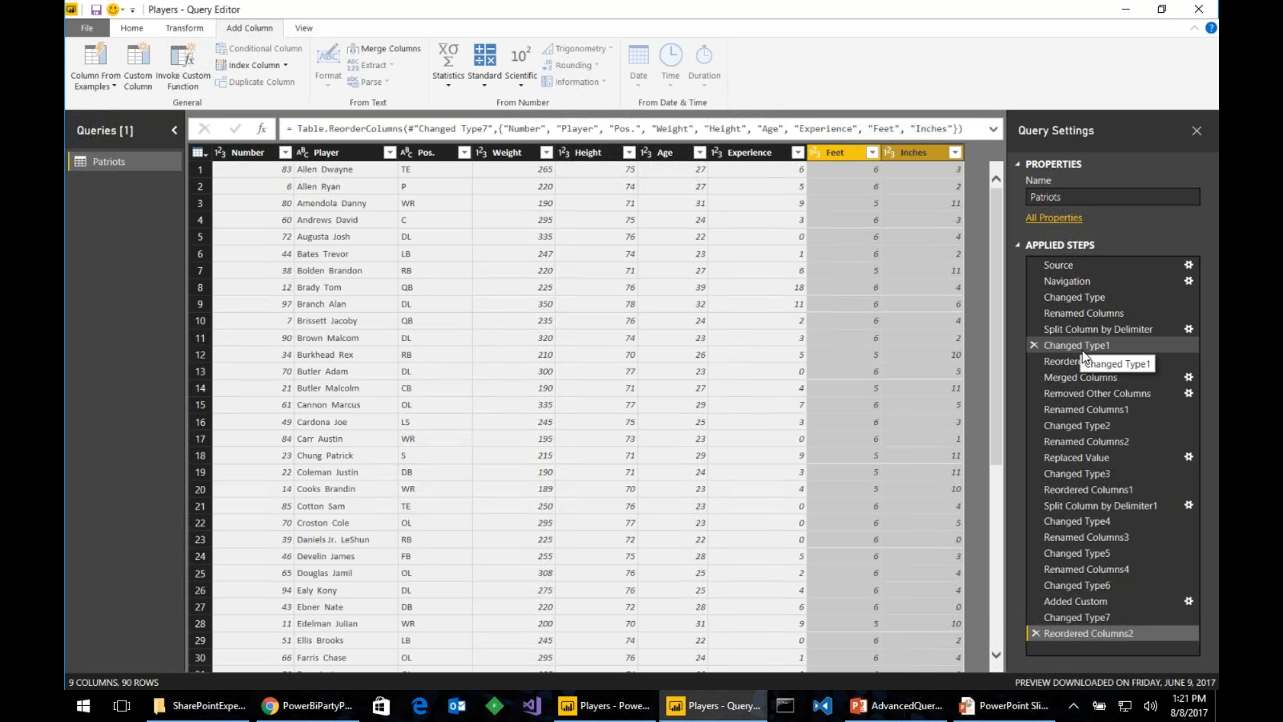
pyautogui.press('Delete')
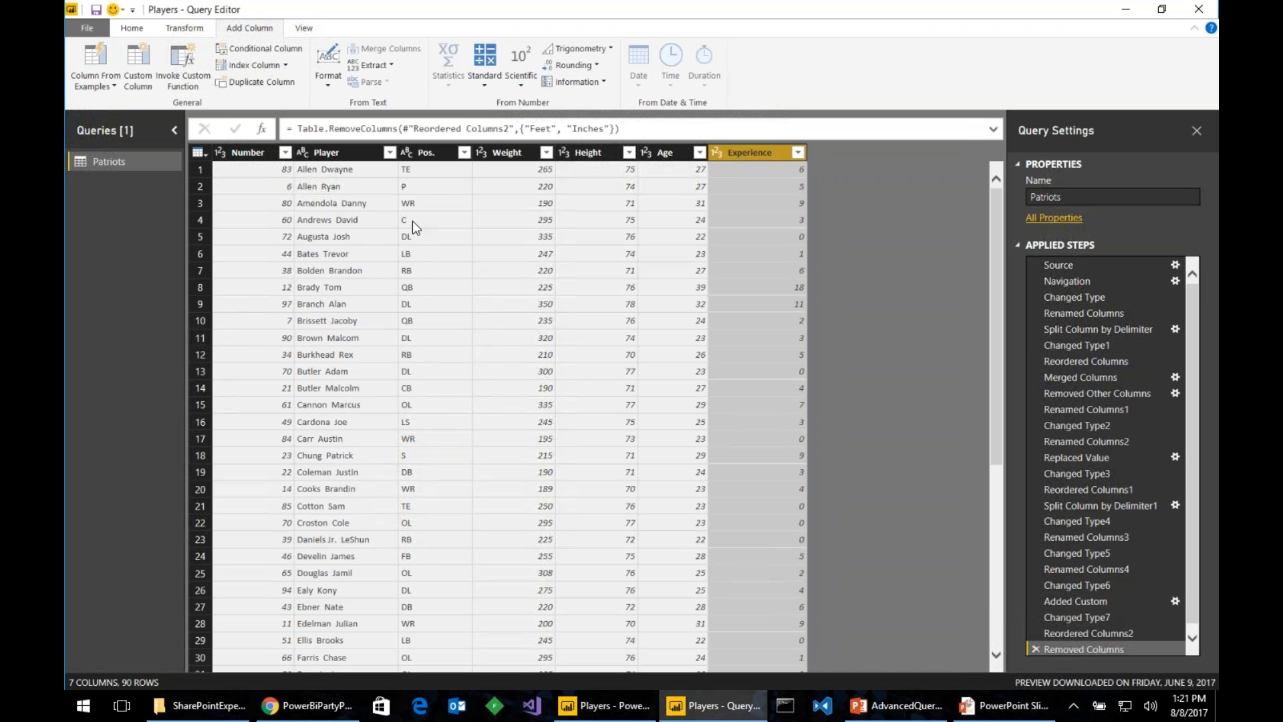
pyautogui.click(132, 27)
pyautogui.click(100, 57)
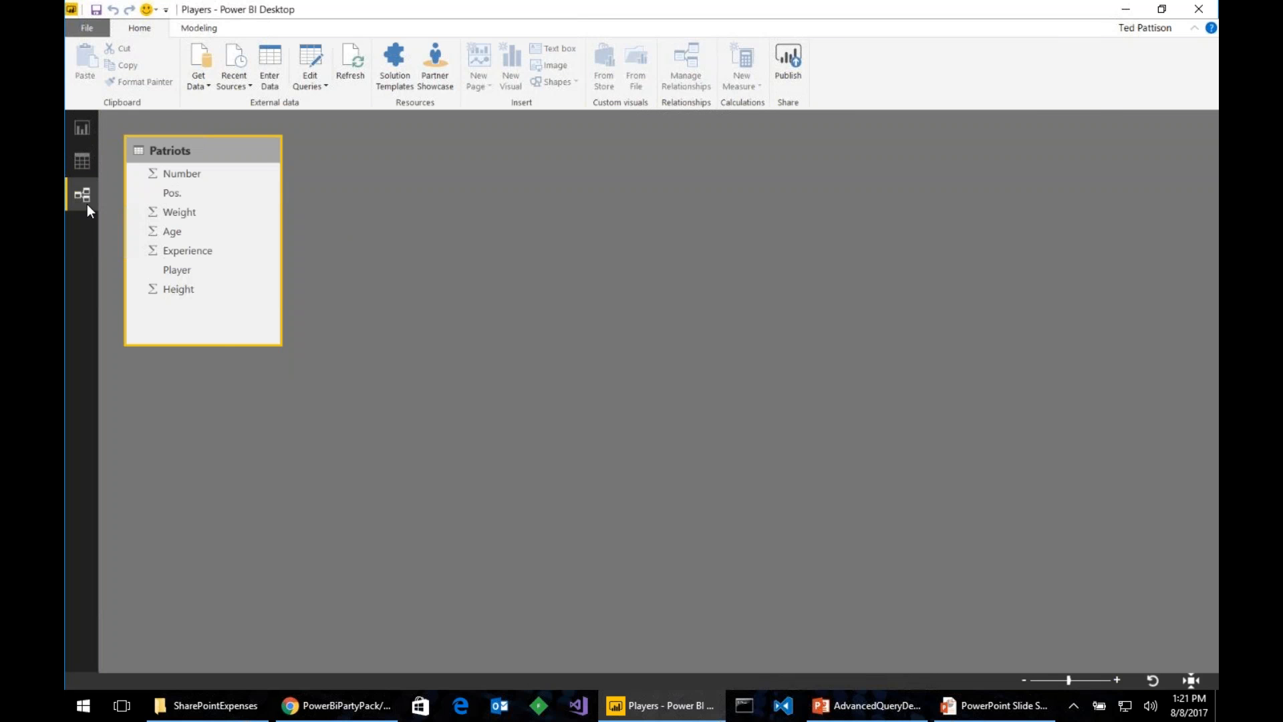
# - In Data view, inspect the Weight, Age, Experience, Player and Height columns
pyautogui.click(94, 169)
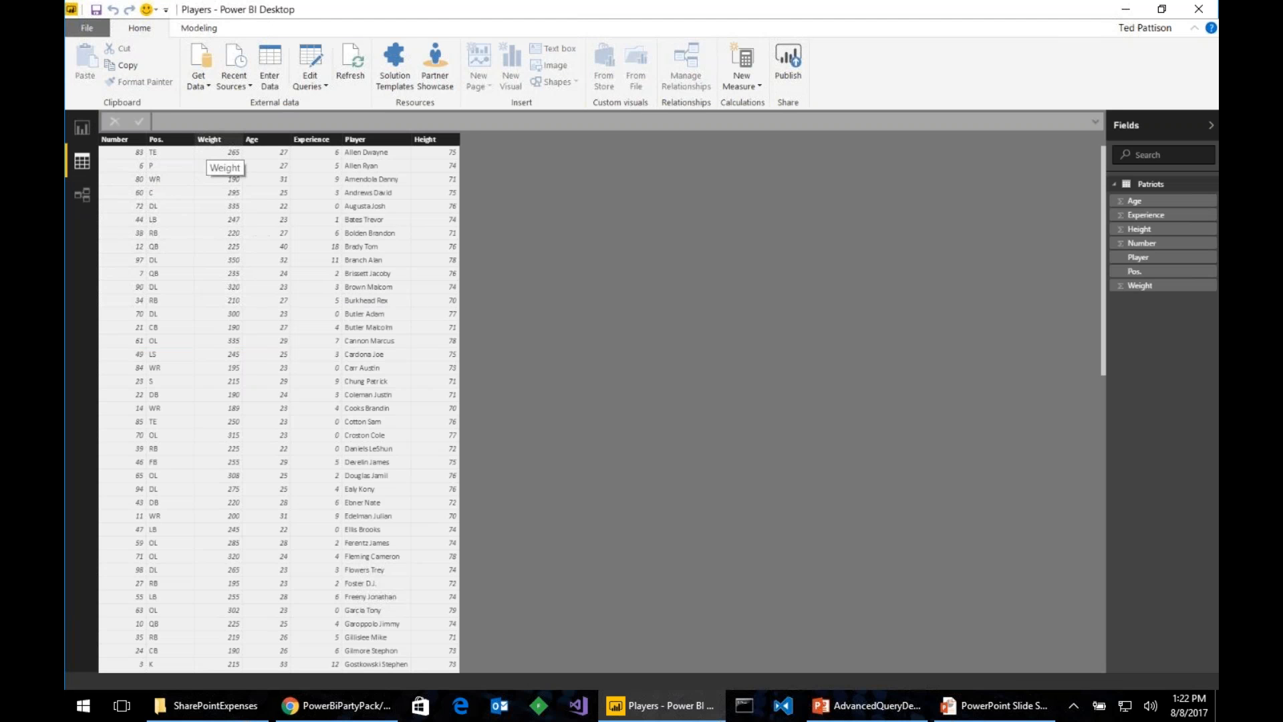
pyautogui.click(211, 139)
pyautogui.click(268, 140)
pyautogui.click(311, 139)
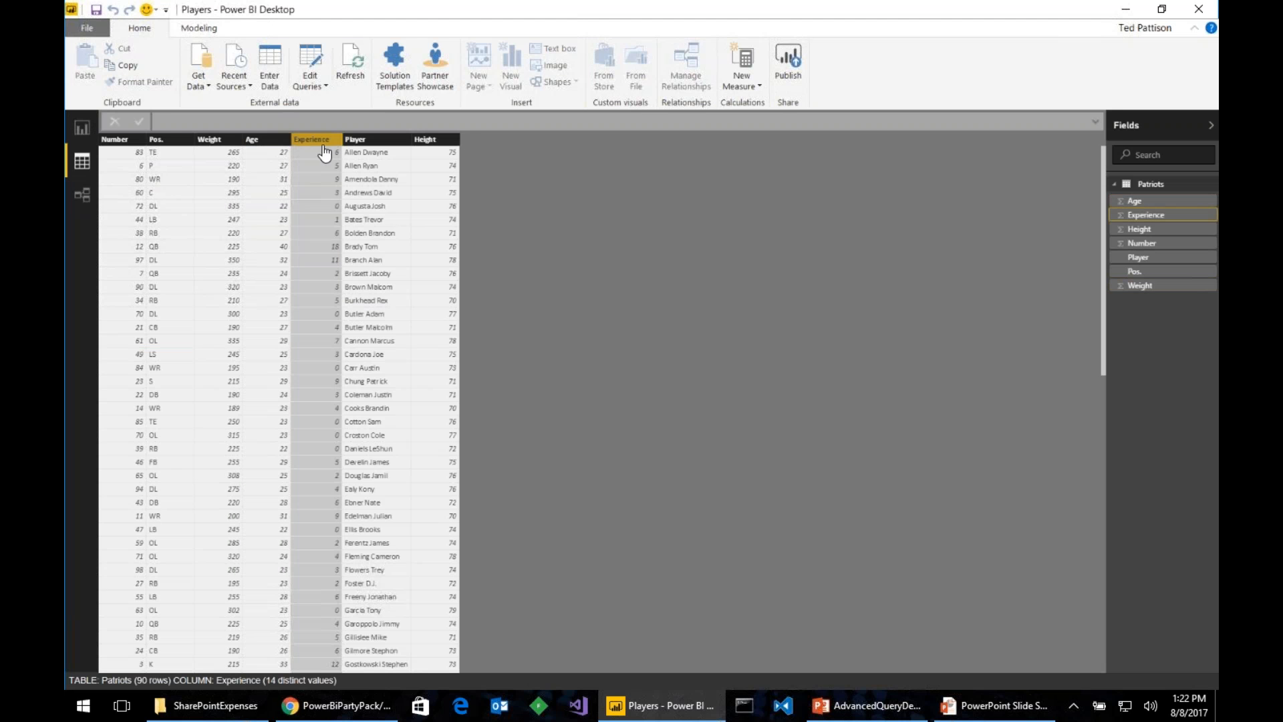
pyautogui.click(361, 141)
pyautogui.click(427, 140)
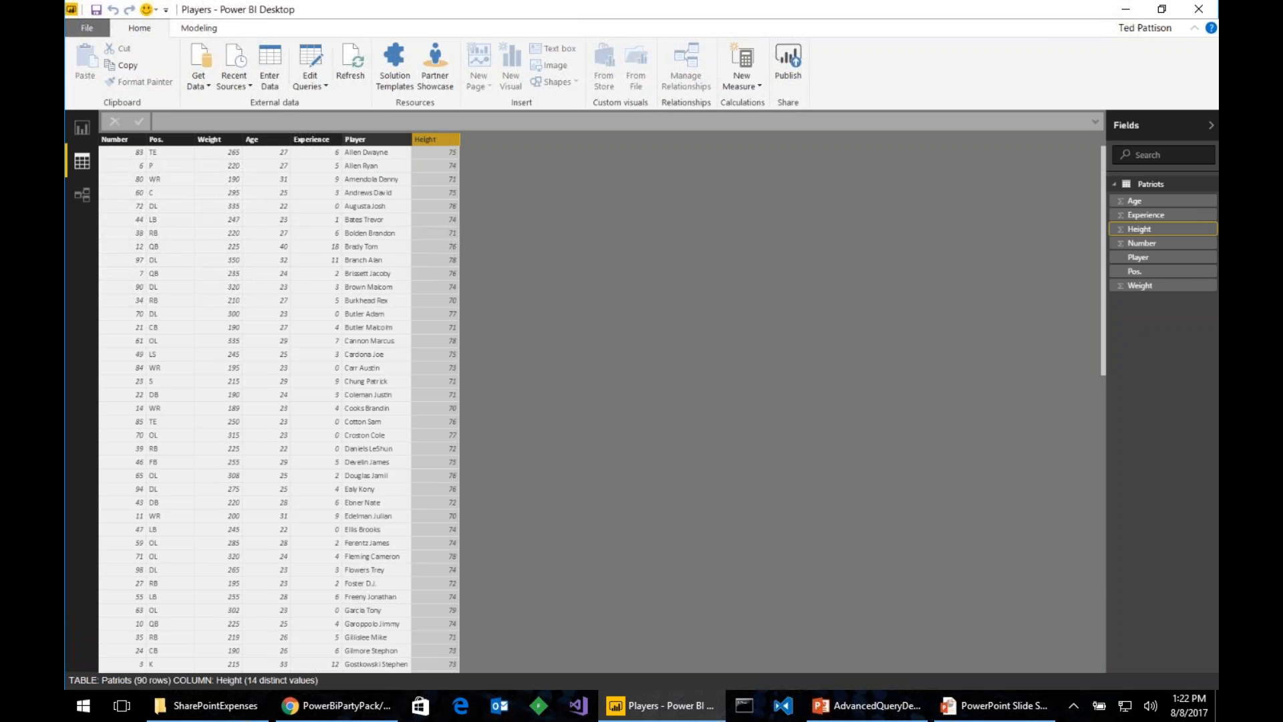
# - Recheck the Player and Height columns, then show the 'Scraping Data from a Web Page' slide
pyautogui.click(372, 155)
pyautogui.click(425, 139)
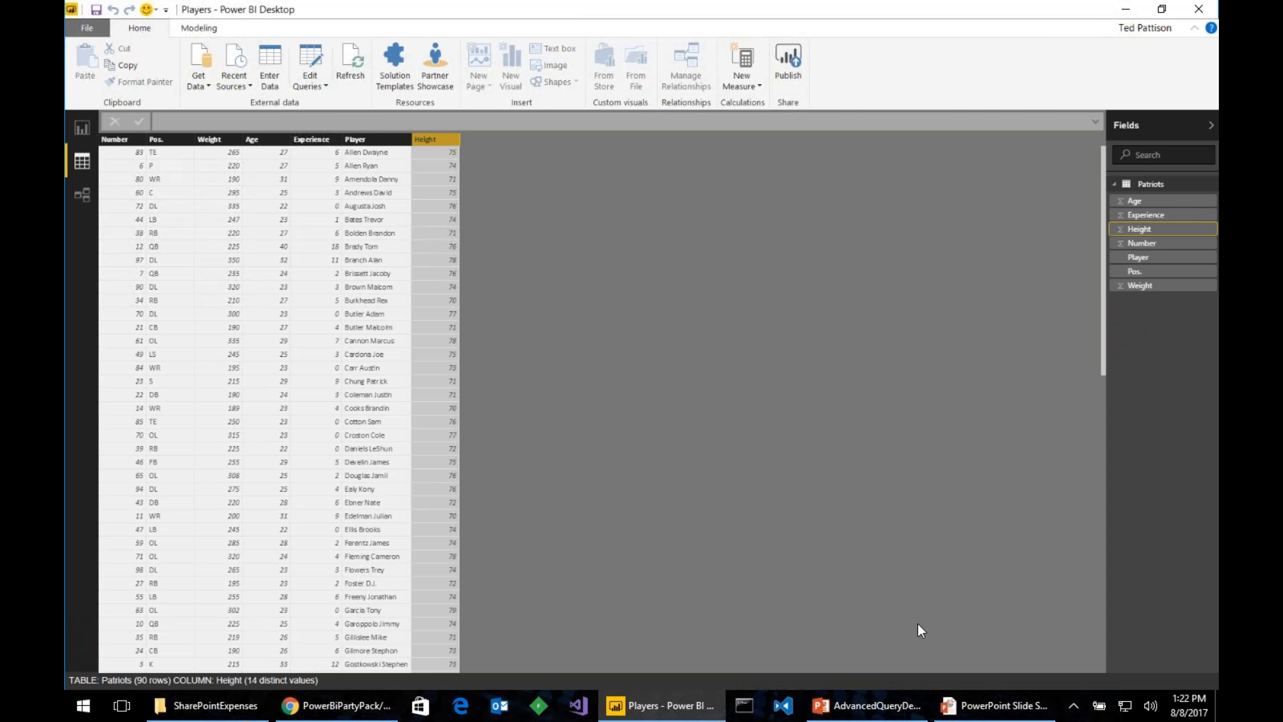
pyautogui.click(969, 705)
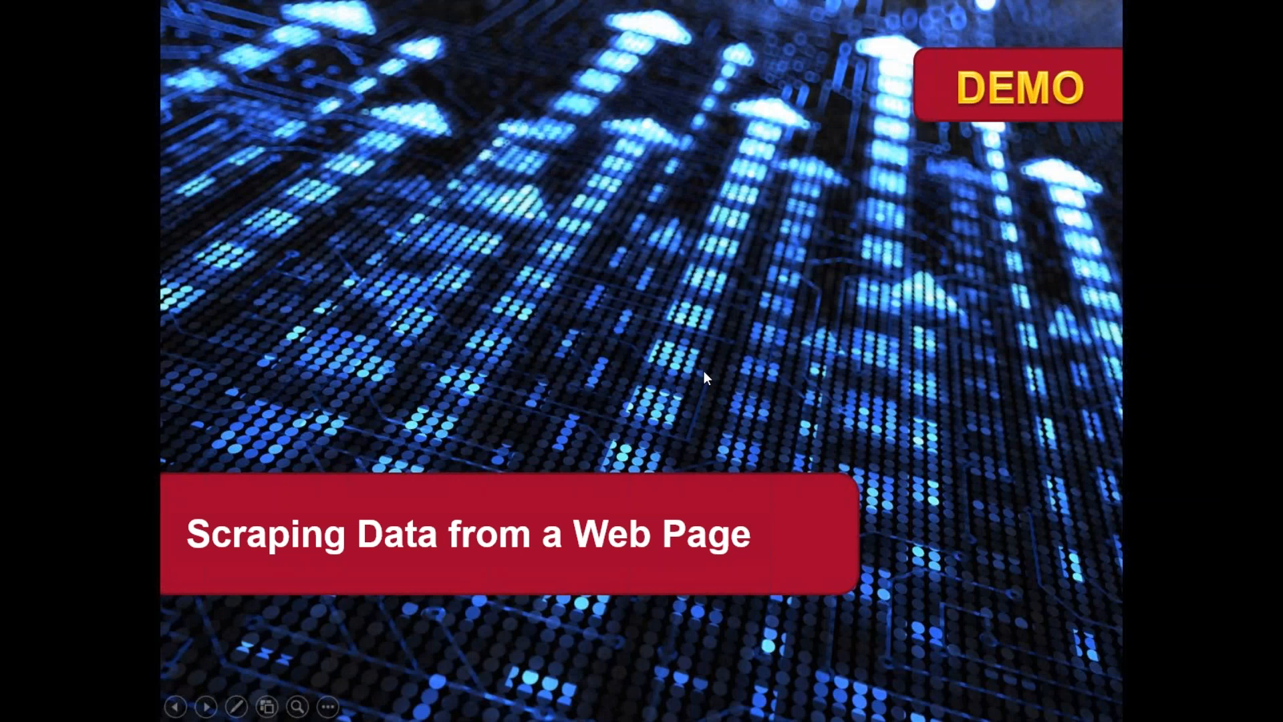
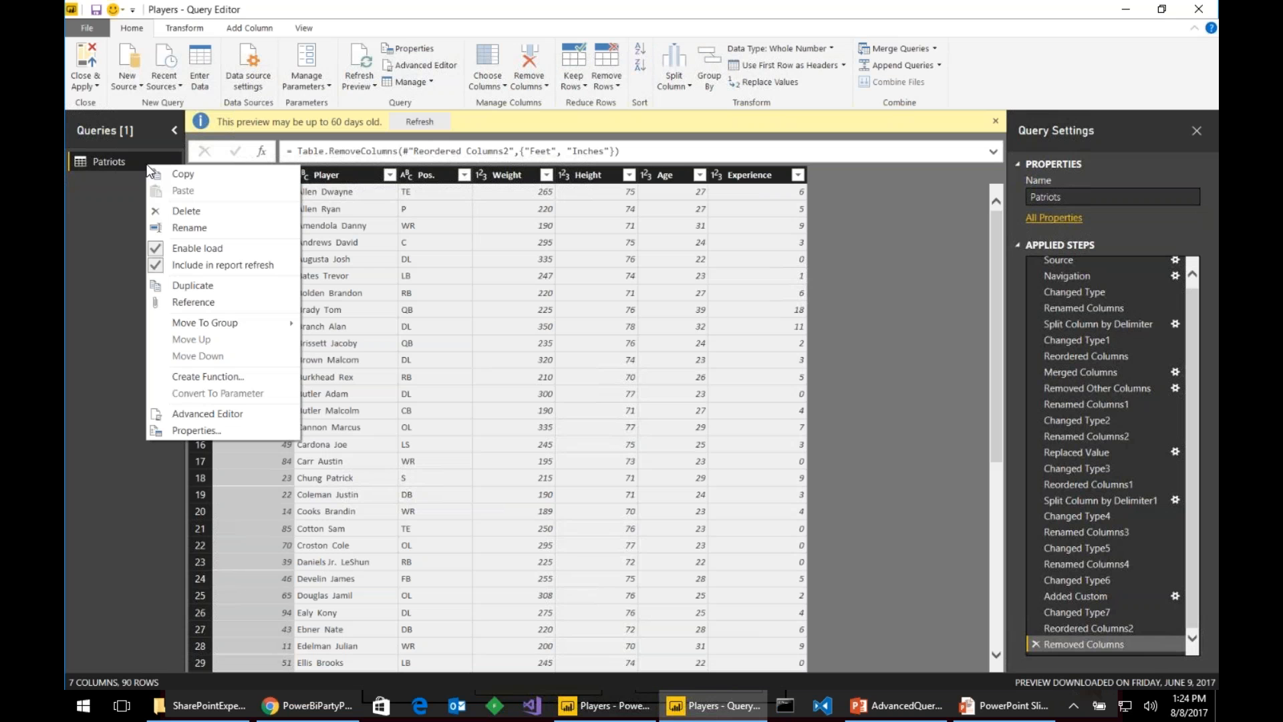
# - Duplicate the Patriots query and select the new Patriots (2) copy
pyautogui.click(220, 281)
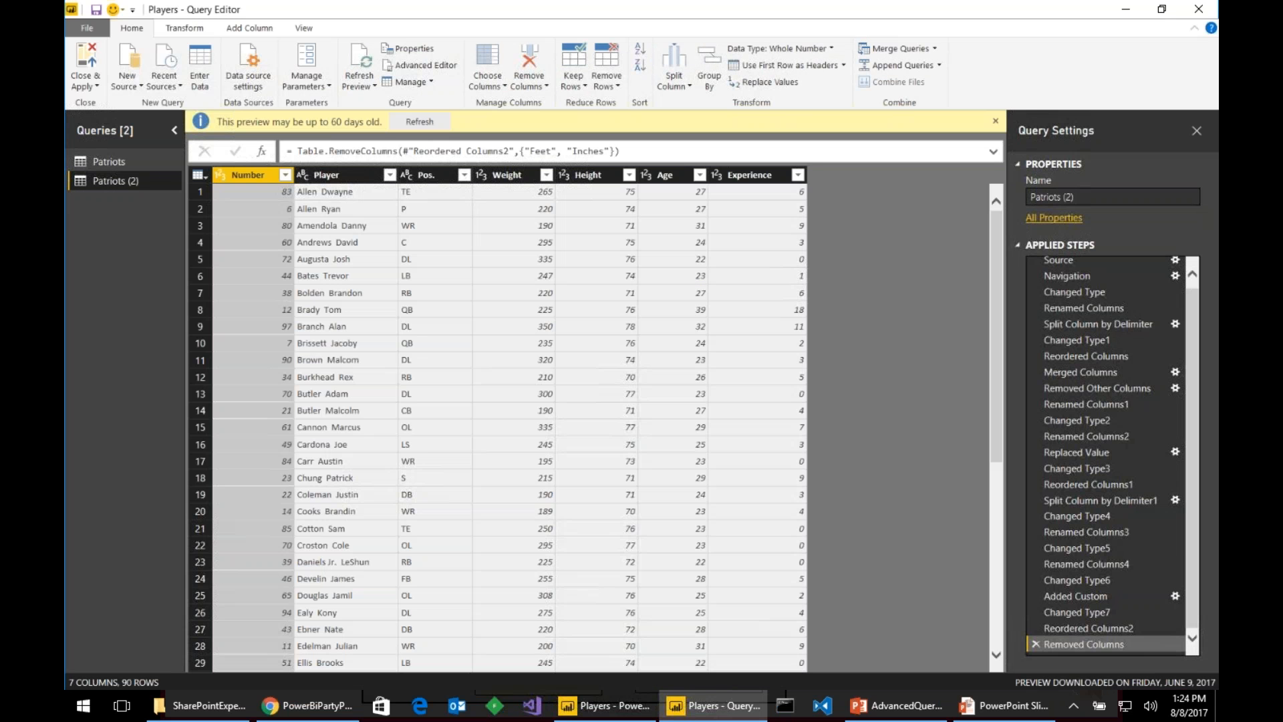
pyautogui.click(133, 164)
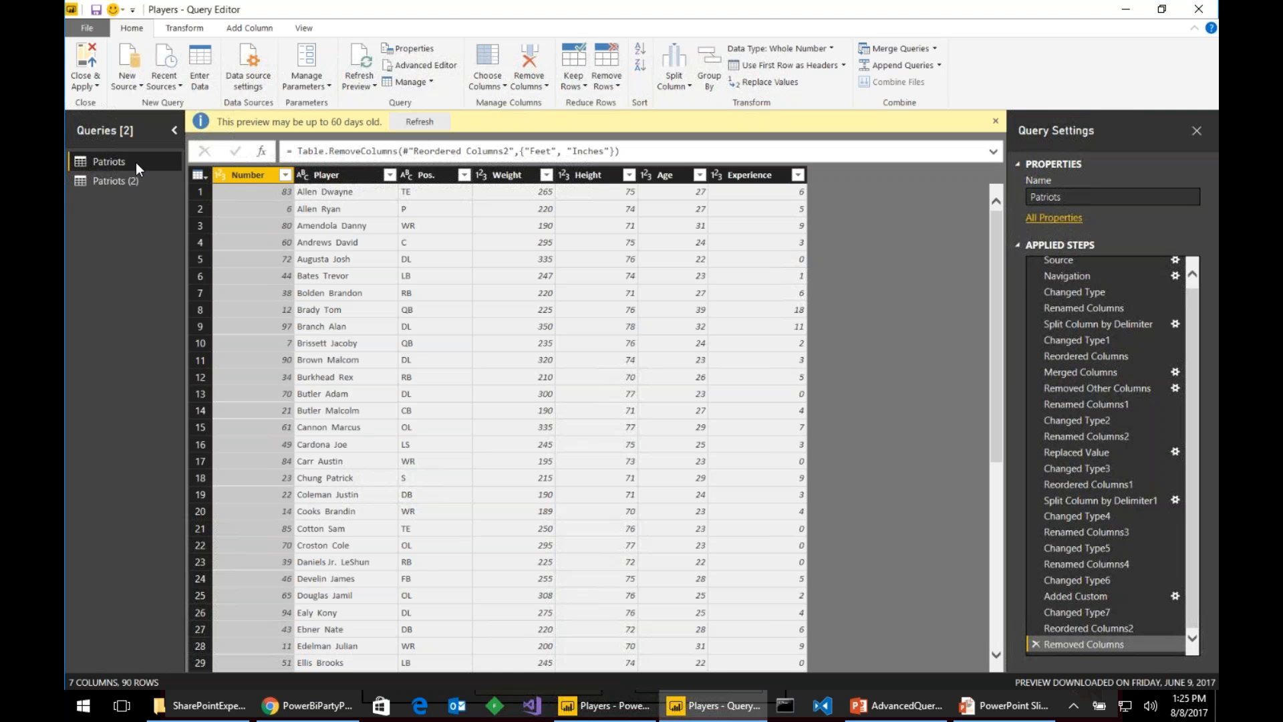
pyautogui.scroll(1, 1103, 288)
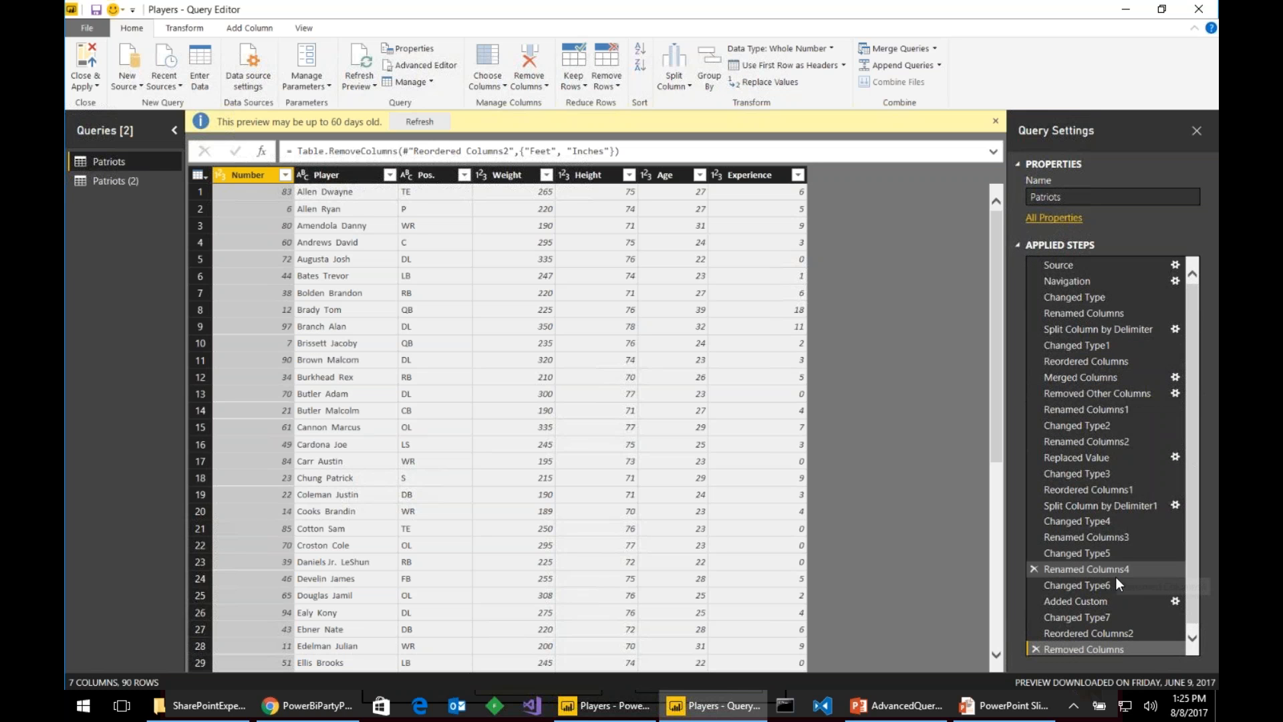
pyautogui.click(161, 181)
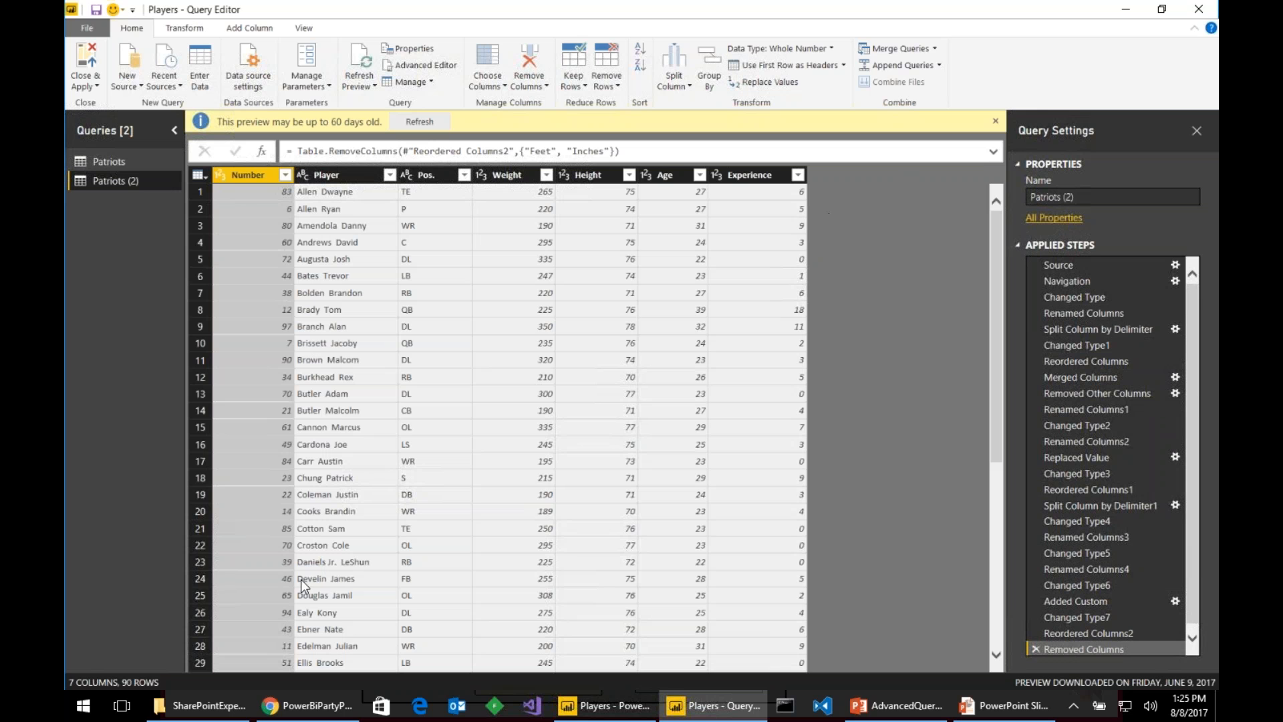
# - Copy the Packers roster URL from row 24 of the NFL Teams list in Chrome
pyautogui.click(314, 705)
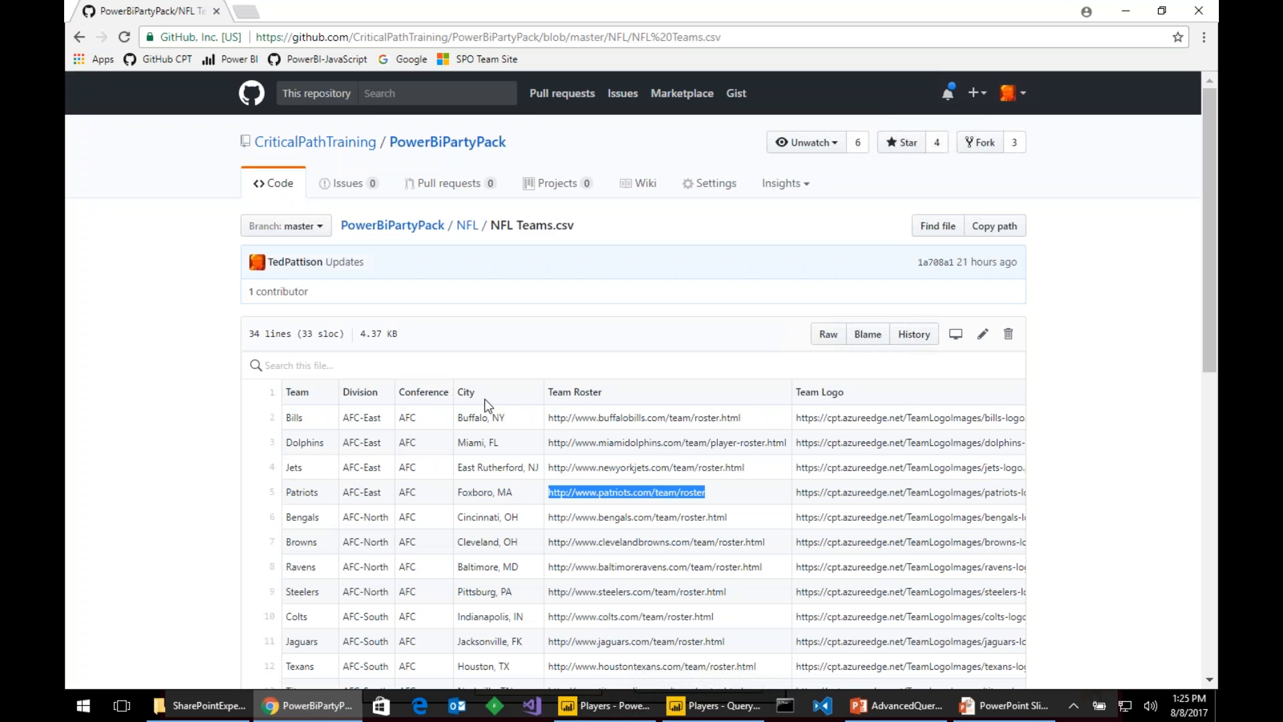
pyautogui.scroll(-6, 484, 399)
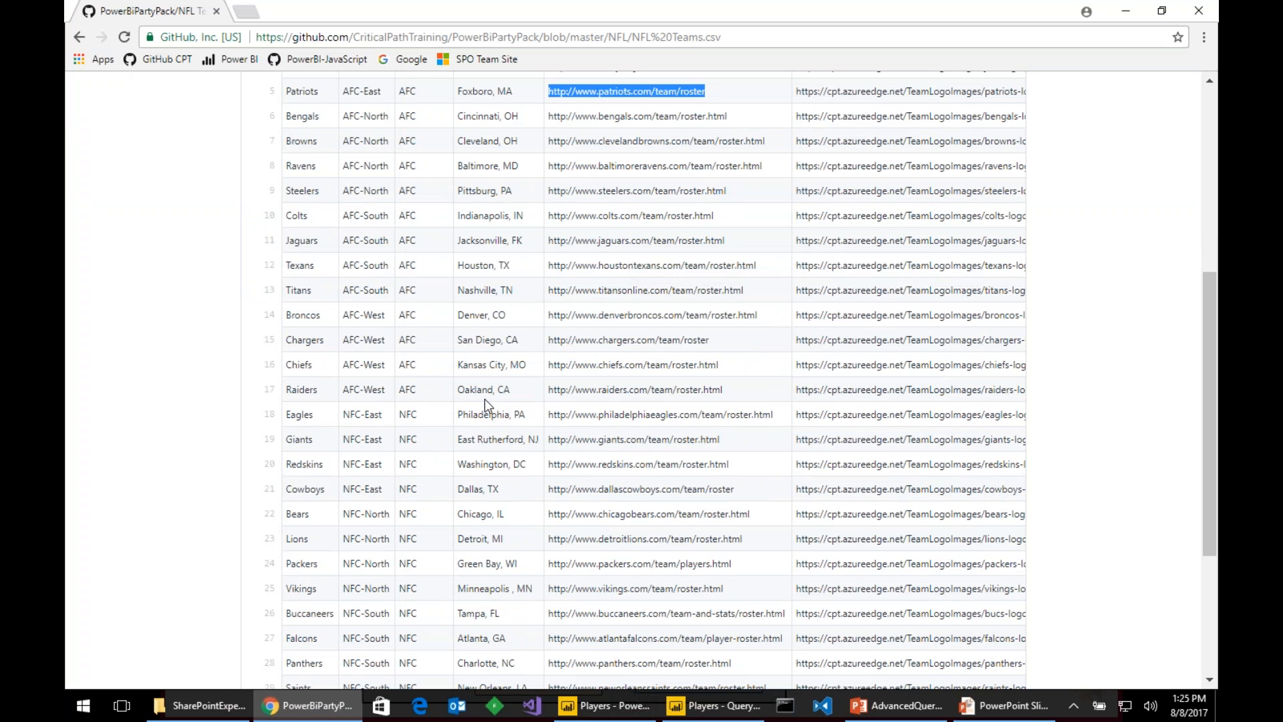
pyautogui.moveTo(741, 564); pyautogui.dragTo(553, 563)
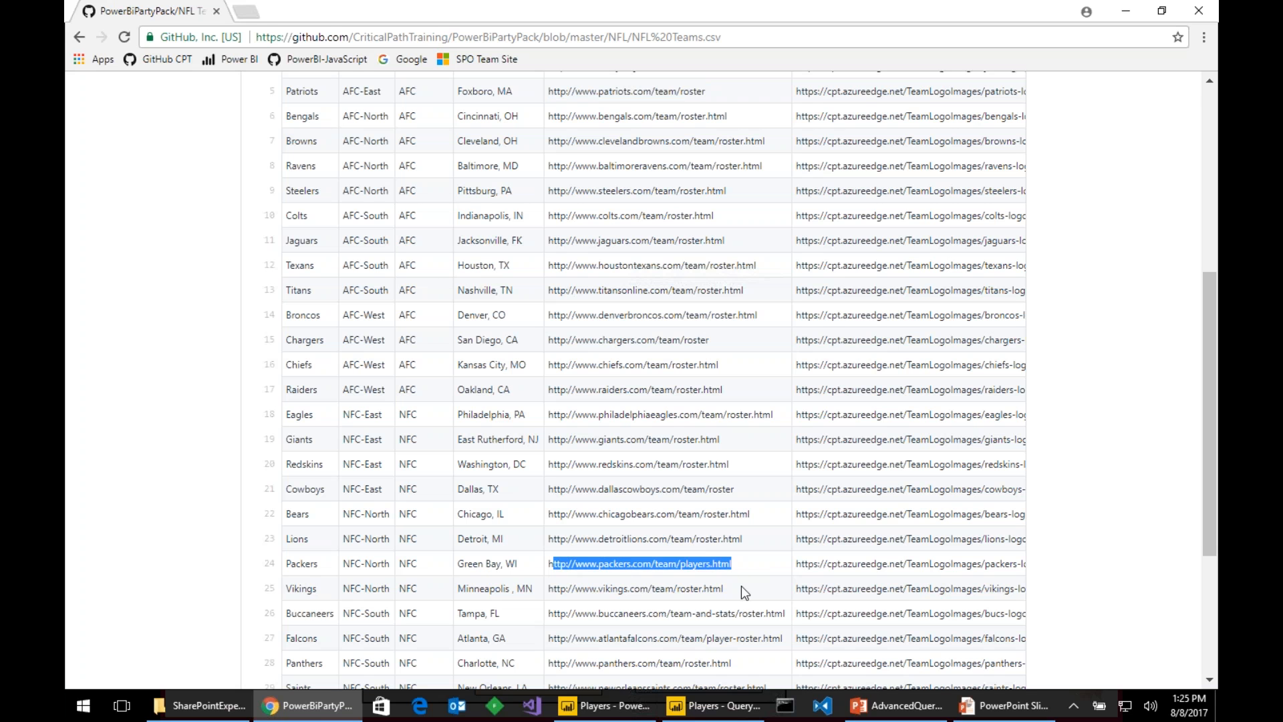
pyautogui.moveTo(735, 563); pyautogui.dragTo(547, 563)
pyautogui.hotkey('ctrl', 'c')
pyautogui.hotkey('alt', 'Tab')
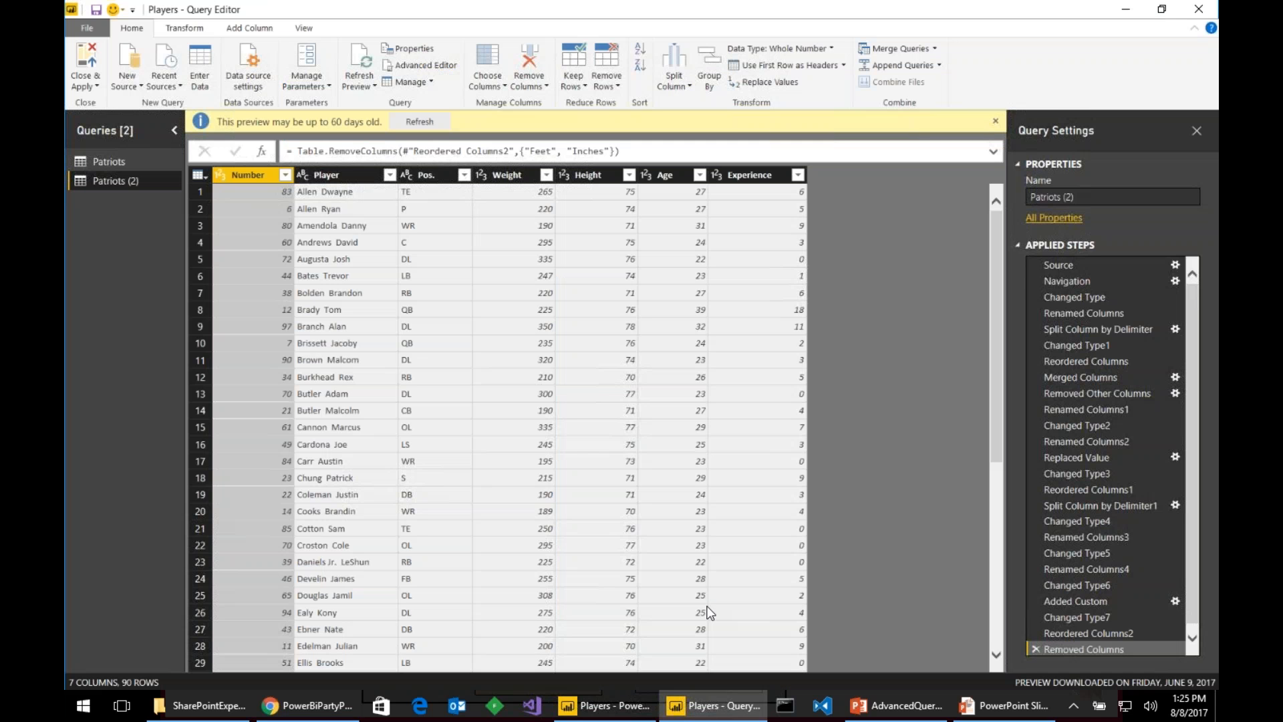
# - Rename the duplicate to Packers and paste the Packers roster URL into its source in Advanced Editor
pyautogui.click(1093, 195)
pyautogui.write('Packers')
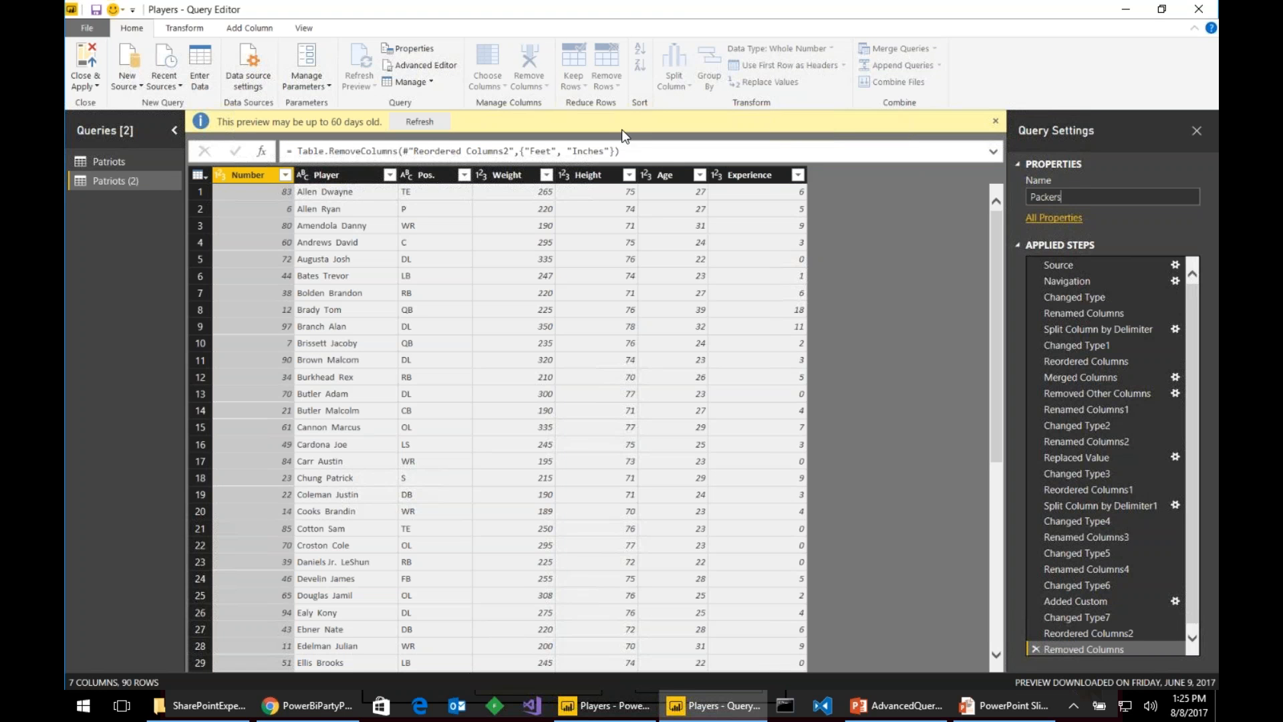
pyautogui.click(309, 32)
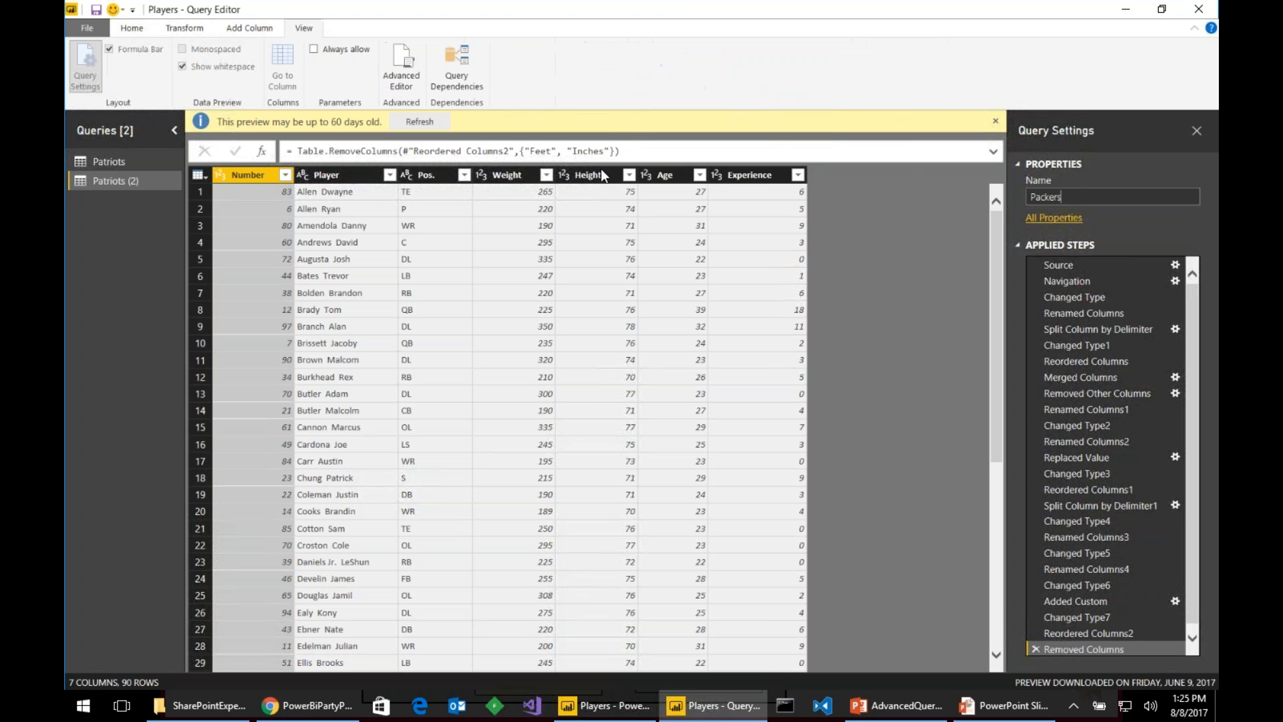
pyautogui.click(400, 74)
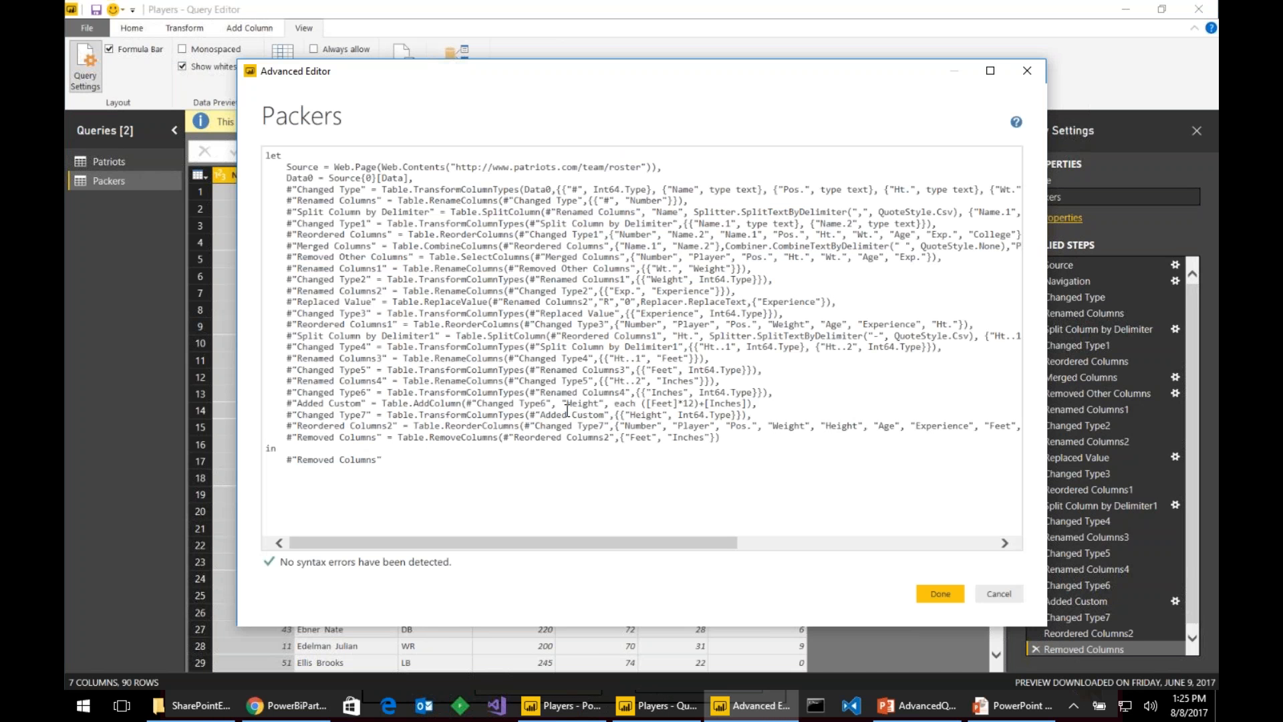
pyautogui.click(453, 167)
pyautogui.hotkey('shift', 'Right')
pyautogui.hotkey('shift', 'Right')
pyautogui.hotkey('shift', 'Right')
pyautogui.hotkey('shift', 'Right')
pyautogui.hotkey('shift', 'Right')
pyautogui.hotkey('shift', 'Right')
pyautogui.hotkey('shift', 'Right')
pyautogui.hotkey('shift', 'Right')
pyautogui.hotkey('shift', 'Right')
pyautogui.hotkey('shift', 'Right')
pyautogui.hotkey('shift', 'Right')
pyautogui.hotkey('shift', 'Right')
pyautogui.hotkey('shift', 'Right')
pyautogui.hotkey('shift', 'Right')
pyautogui.hotkey('shift', 'Right')
pyautogui.hotkey('shift', 'Right')
pyautogui.hotkey('shift', 'Right')
pyautogui.hotkey('shift', 'Right')
pyautogui.hotkey('shift', 'Right')
pyautogui.hotkey('shift', 'Right')
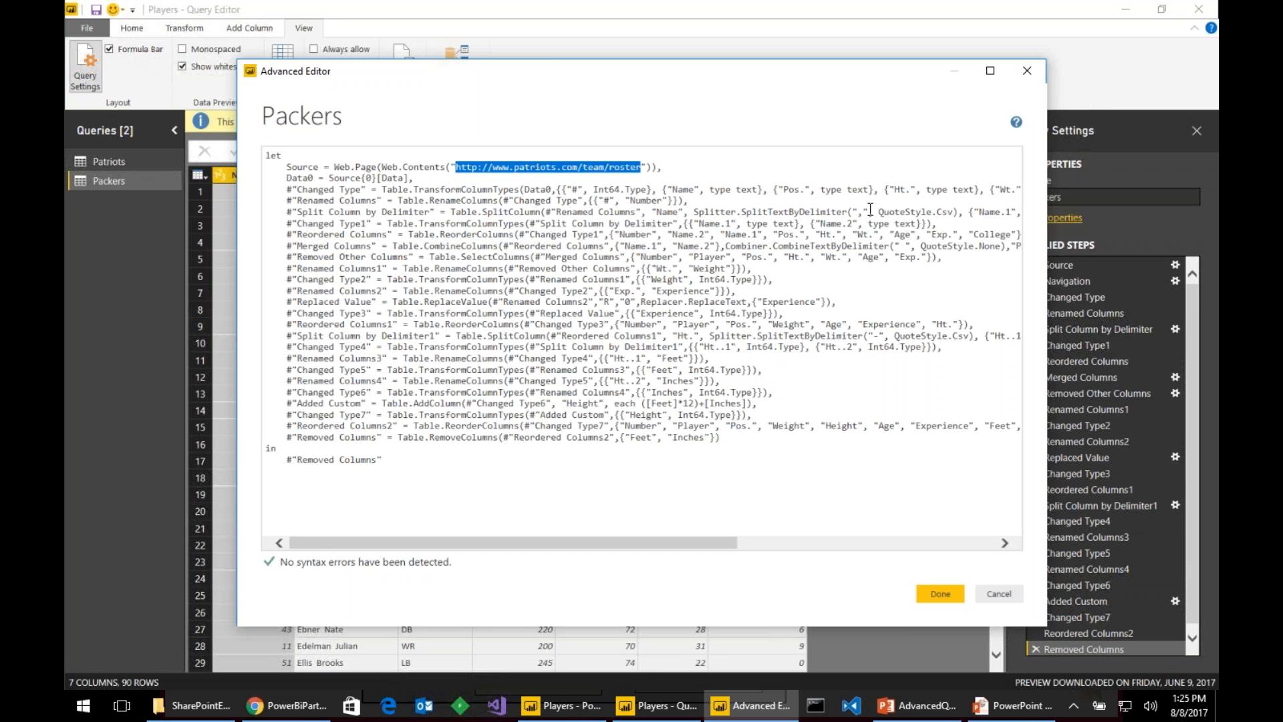
pyautogui.hotkey('ctrl', 'v')
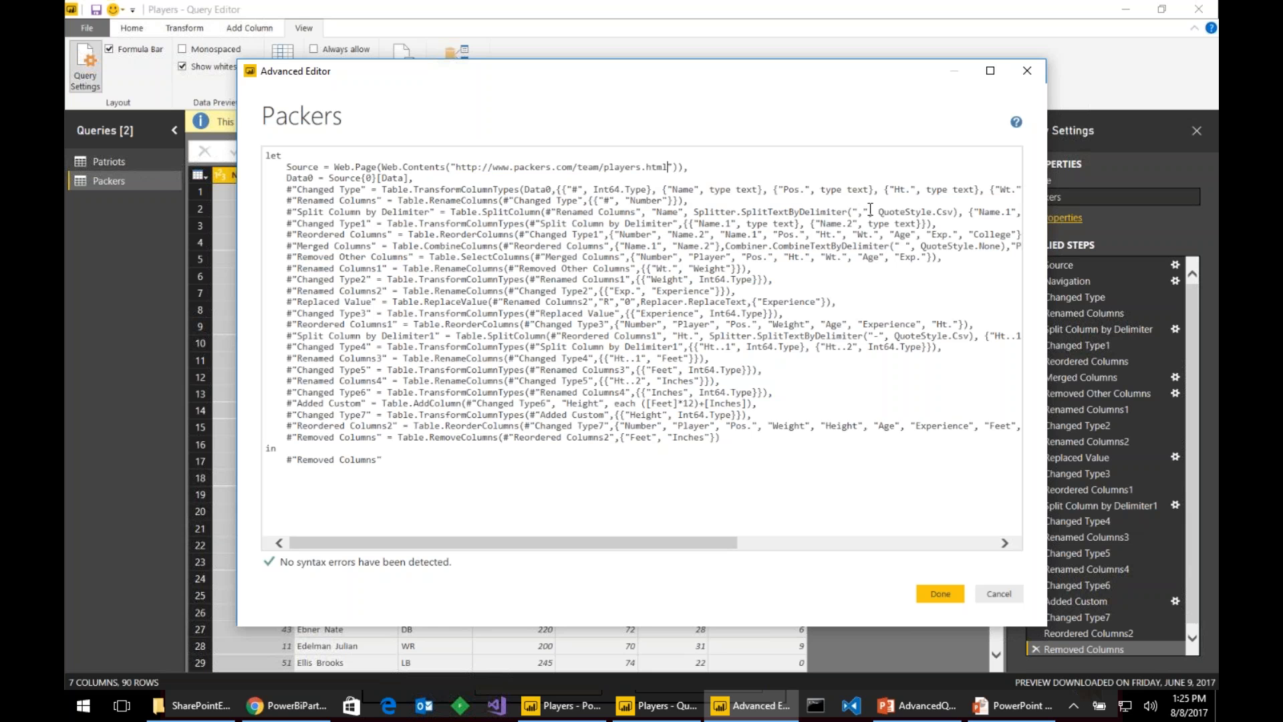
pyautogui.click(938, 593)
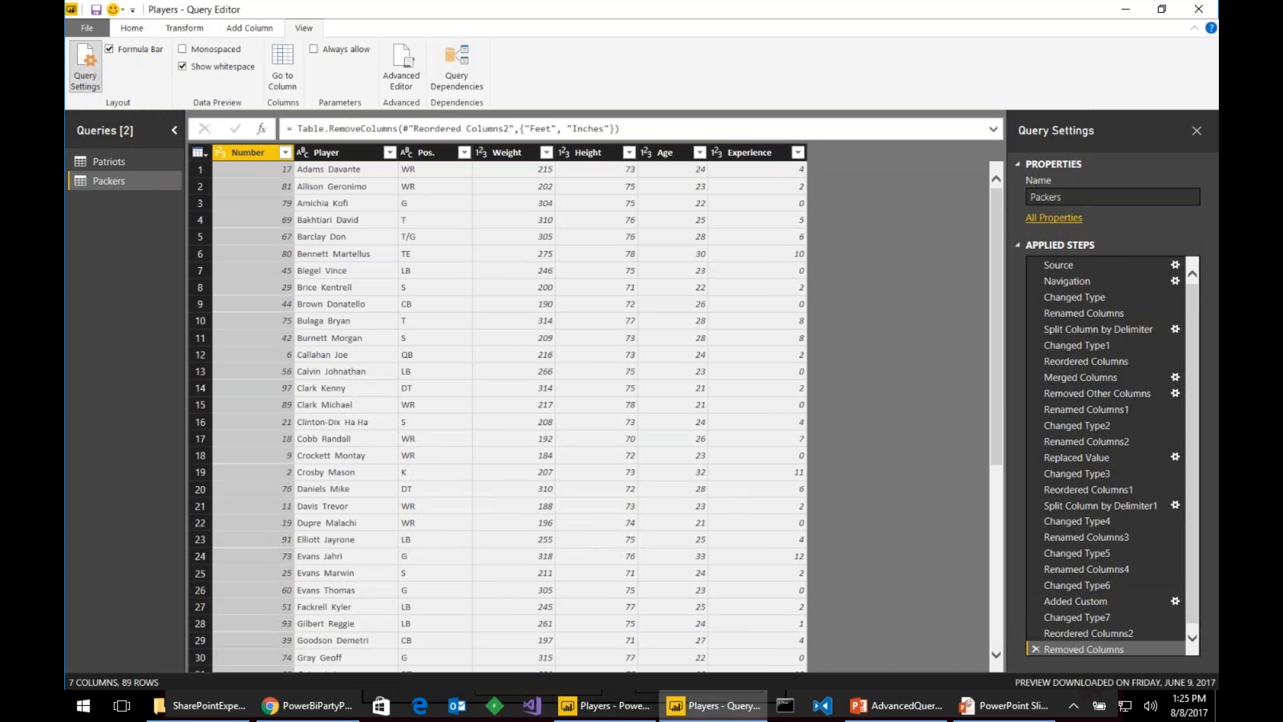
pyautogui.click(111, 161)
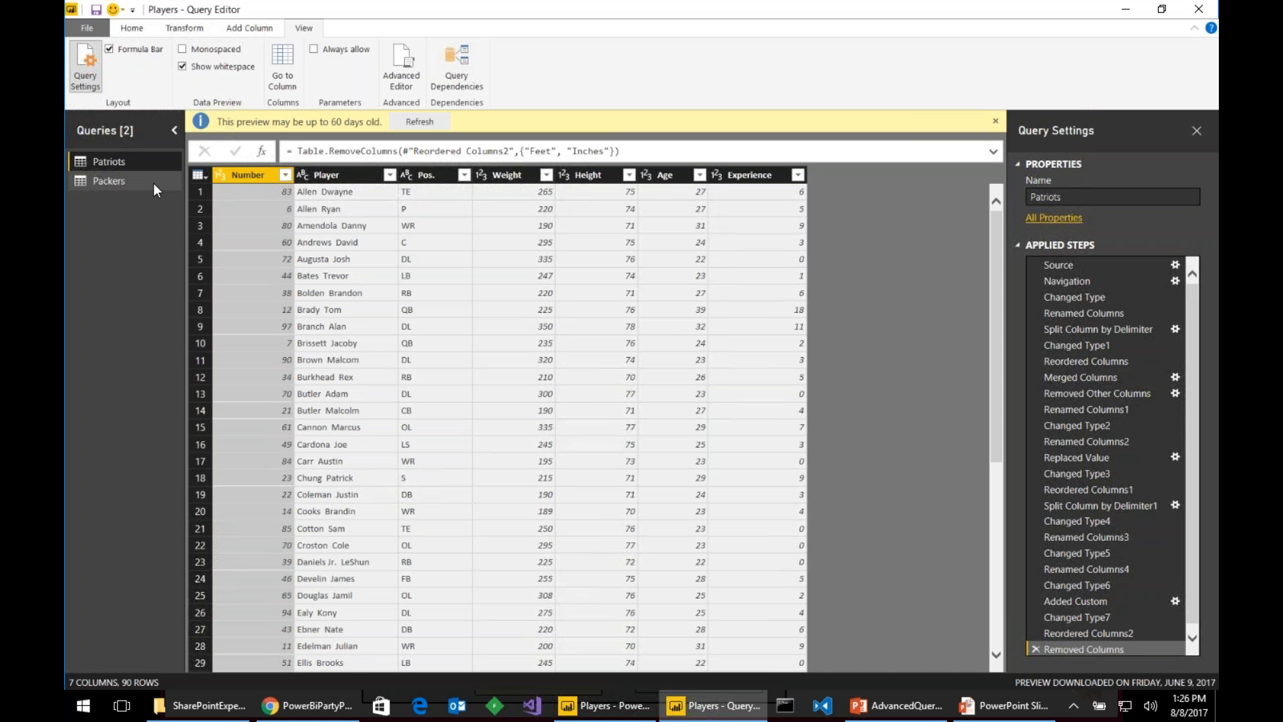
# - Refresh the Packers preview and create a new query referencing Patriots
pyautogui.click(152, 187)
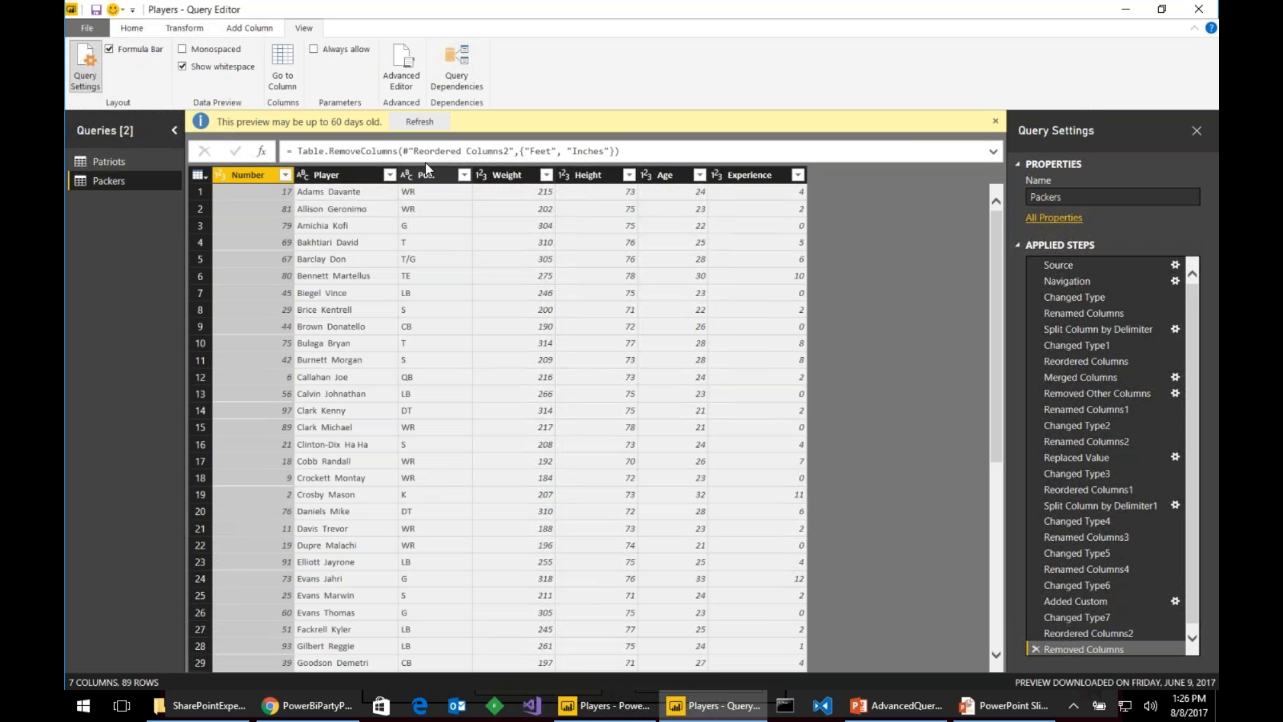
pyautogui.click(417, 121)
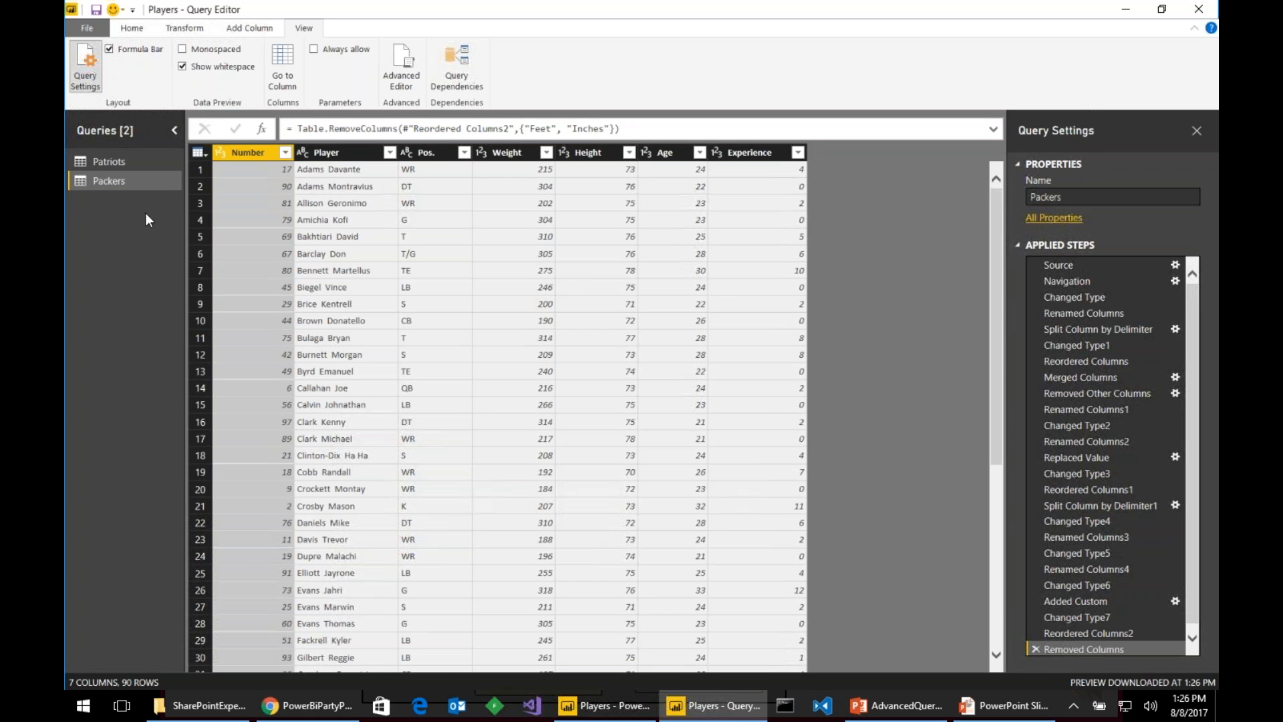
pyautogui.rightClick(137, 159)
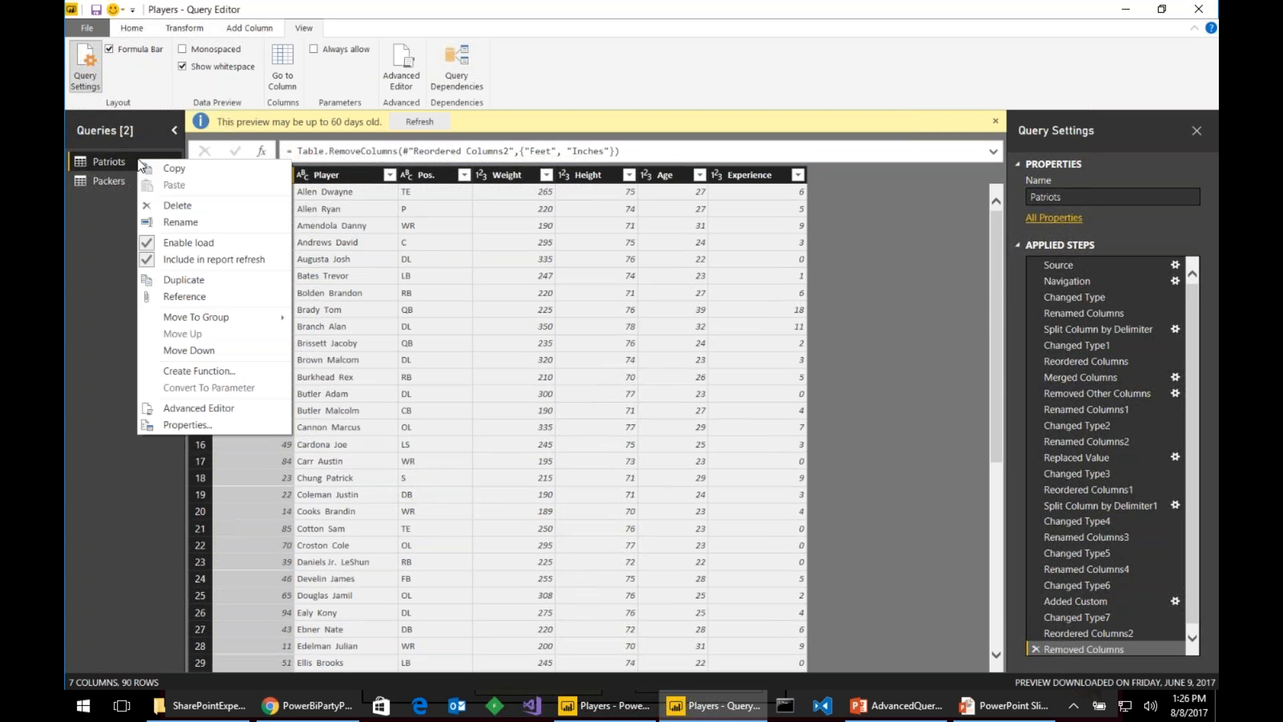
pyautogui.click(259, 296)
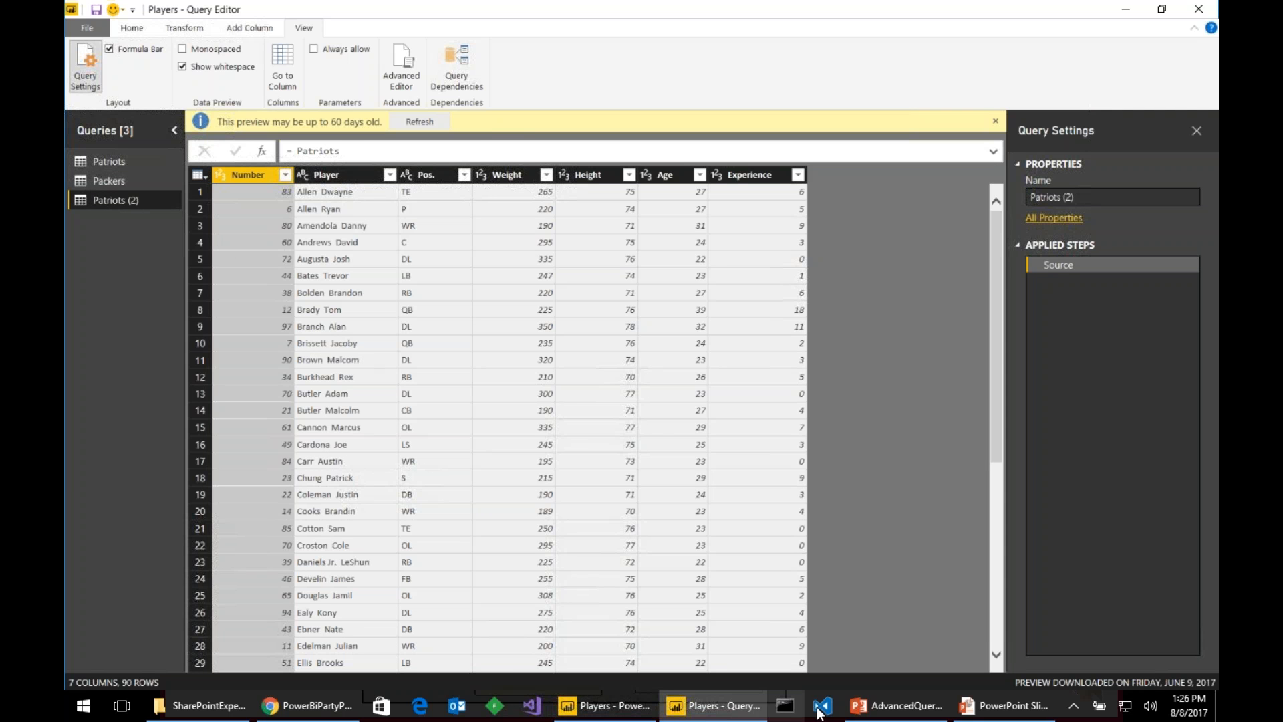
pyautogui.click(1006, 705)
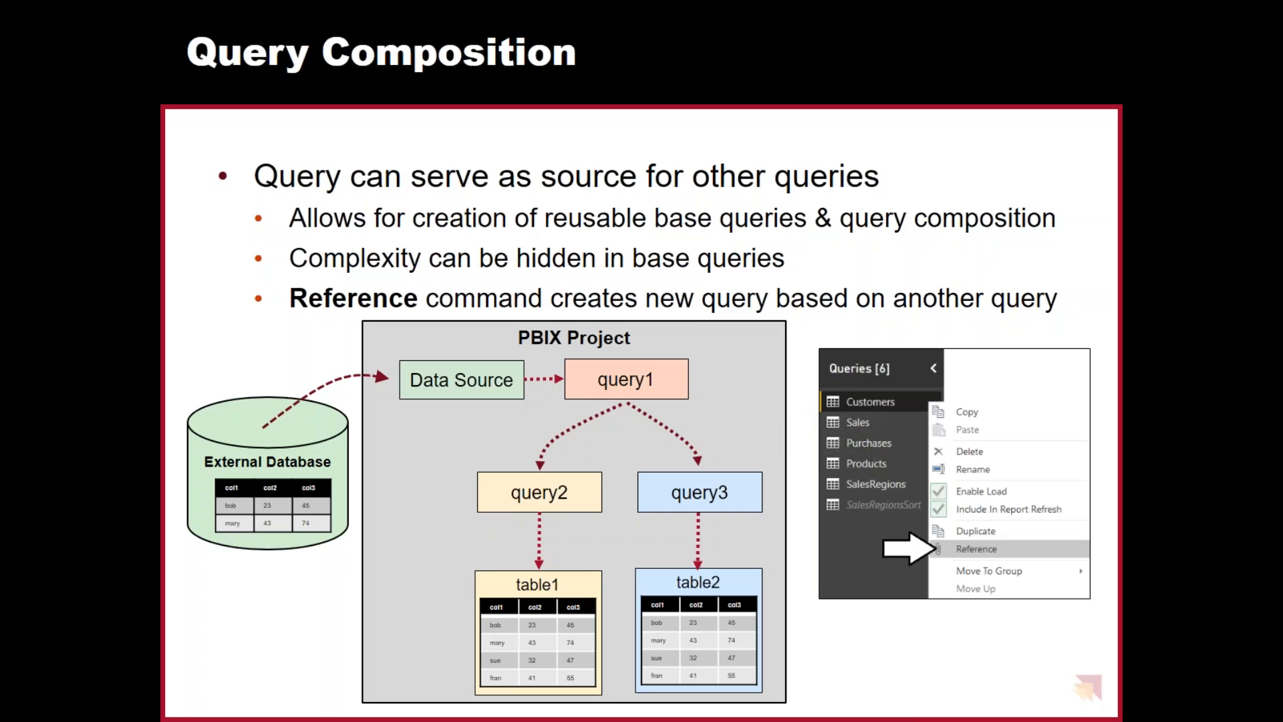
pyautogui.press('Right')
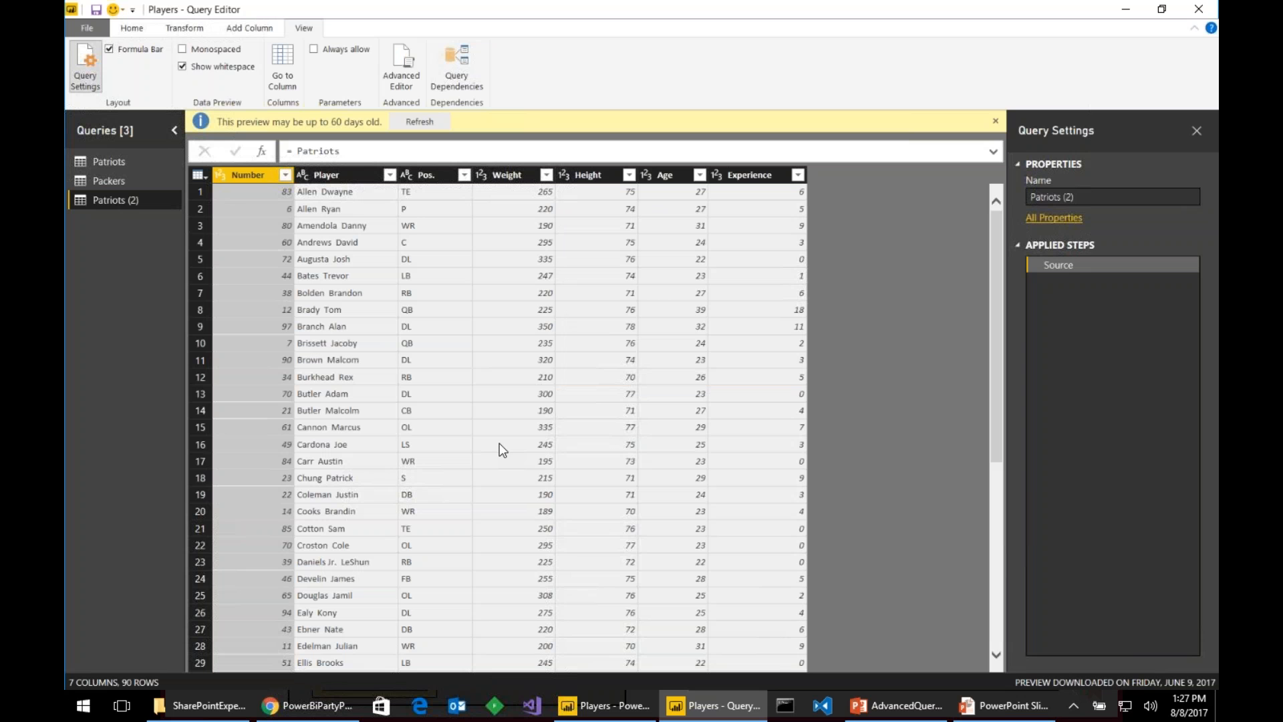
# - Delete the referencing Patriots (2) query
pyautogui.rightClick(115, 202)
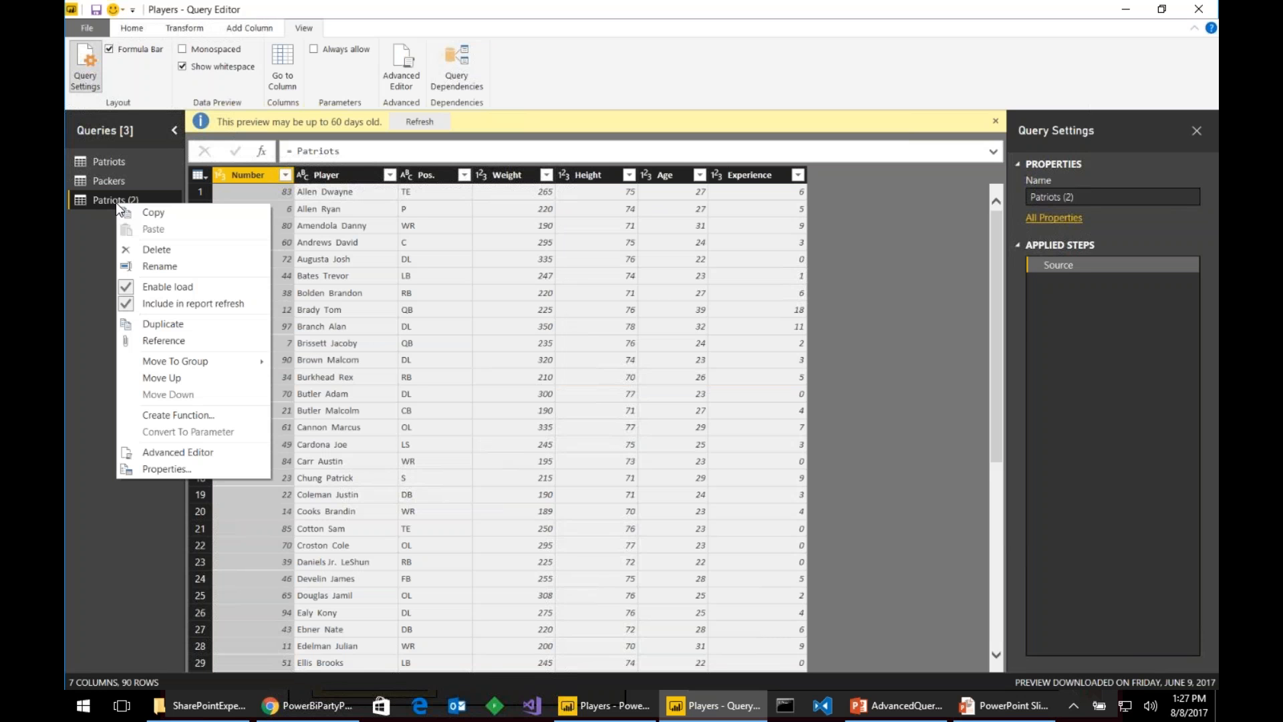
pyautogui.click(155, 250)
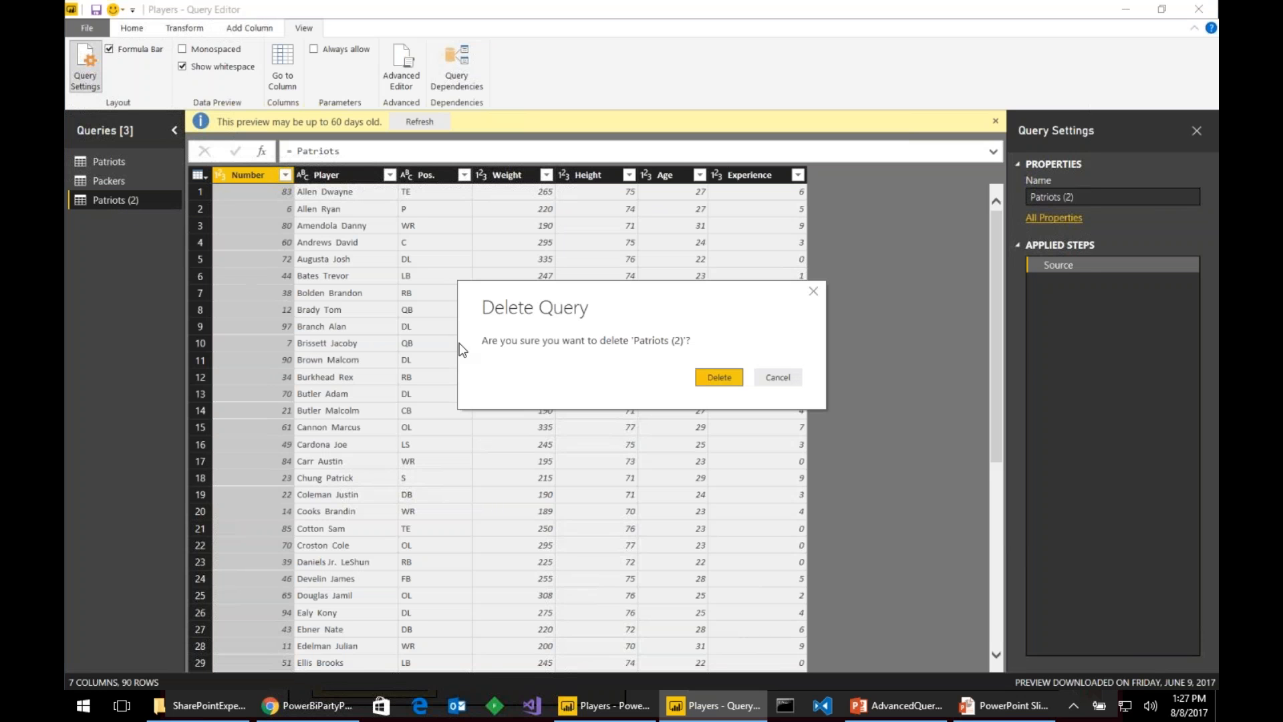
pyautogui.click(736, 375)
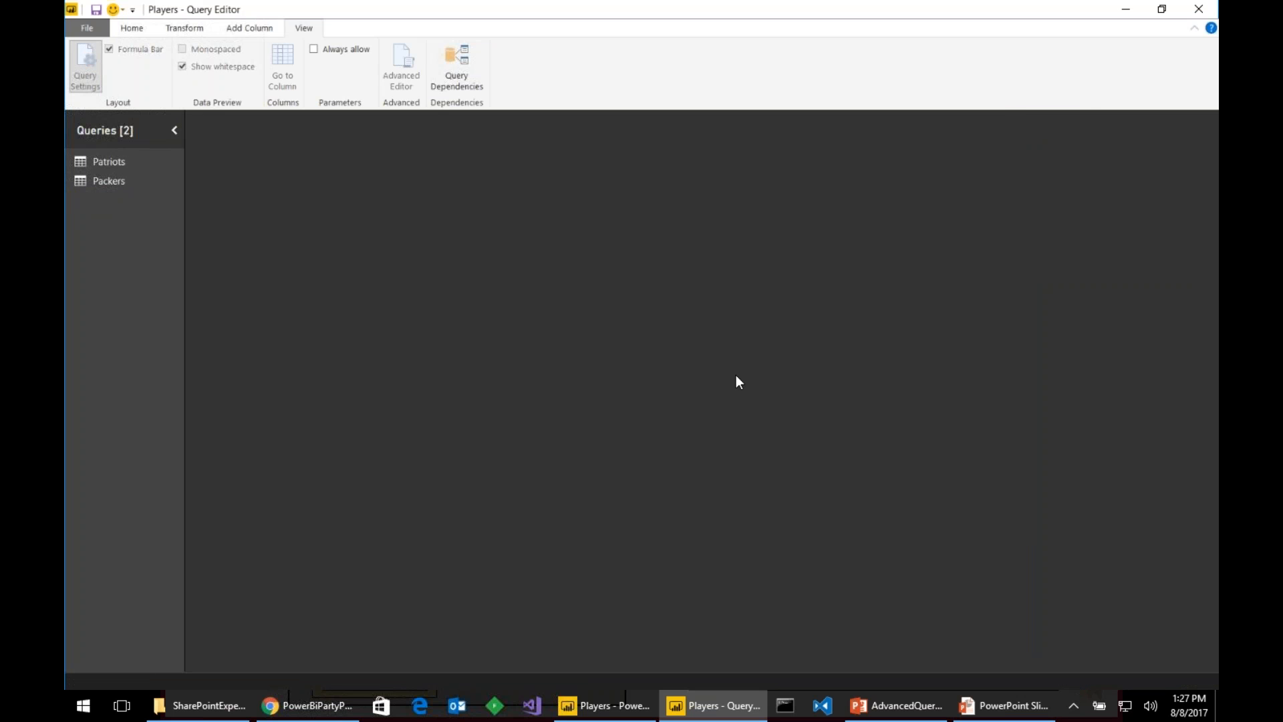
# - Duplicate the Patriots query and switch over to the browser
pyautogui.click(116, 163)
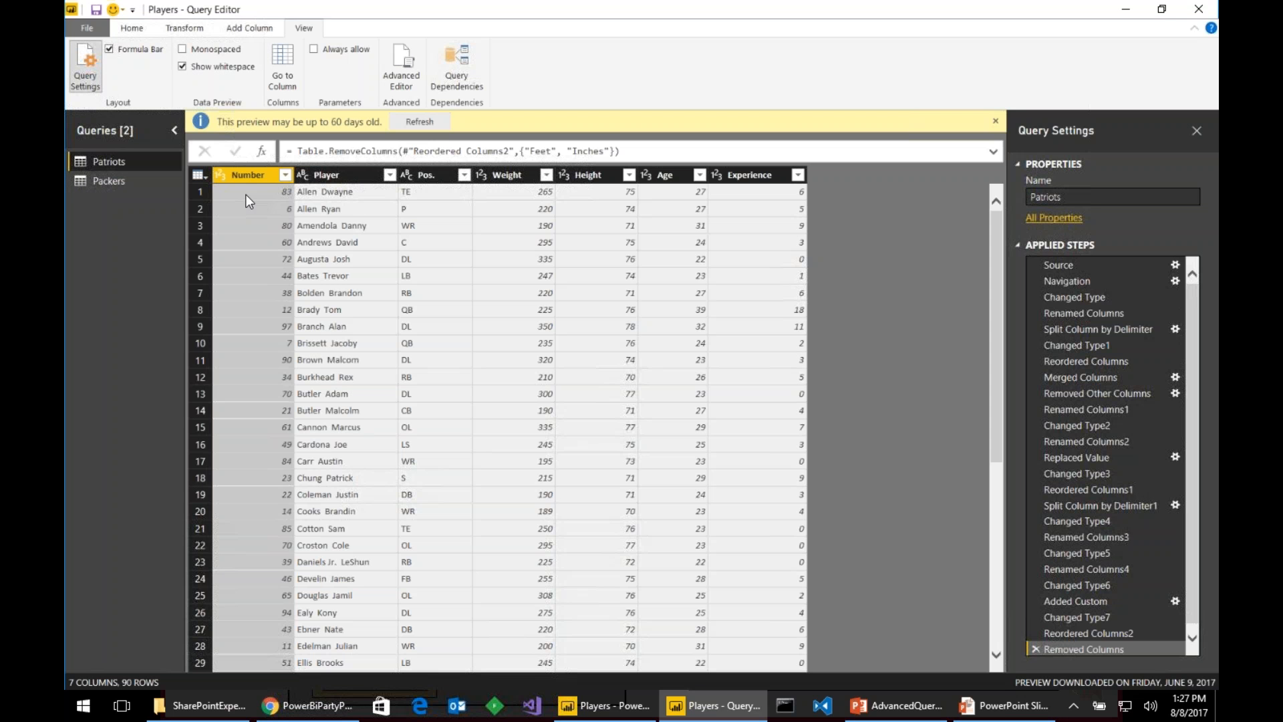
pyautogui.rightClick(122, 159)
pyautogui.click(211, 275)
pyautogui.hotkey('alt', 'Tab')
pyautogui.hotkey('alt', 'Tab')
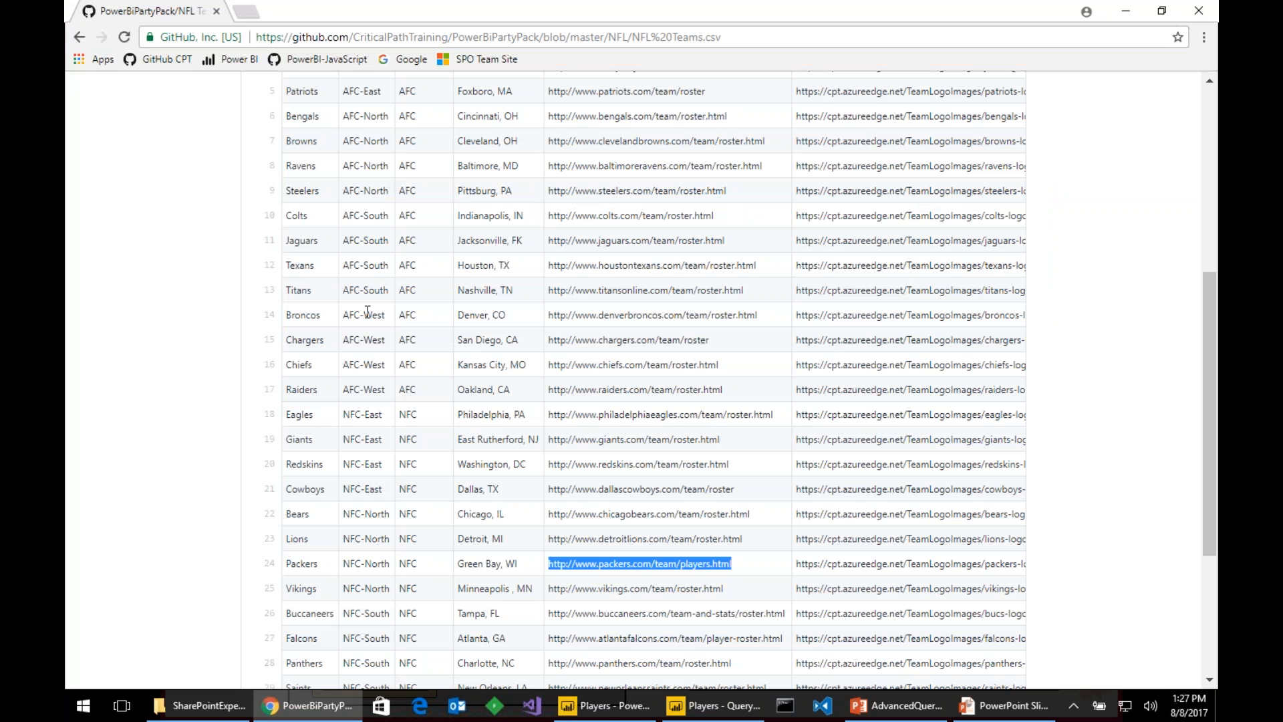
# - Select the Buccaneers roster URL in row 26 of the NFL Teams list
pyautogui.moveTo(786, 613); pyautogui.dragTo(549, 615)
pyautogui.hotkey('ctrl', 'c')
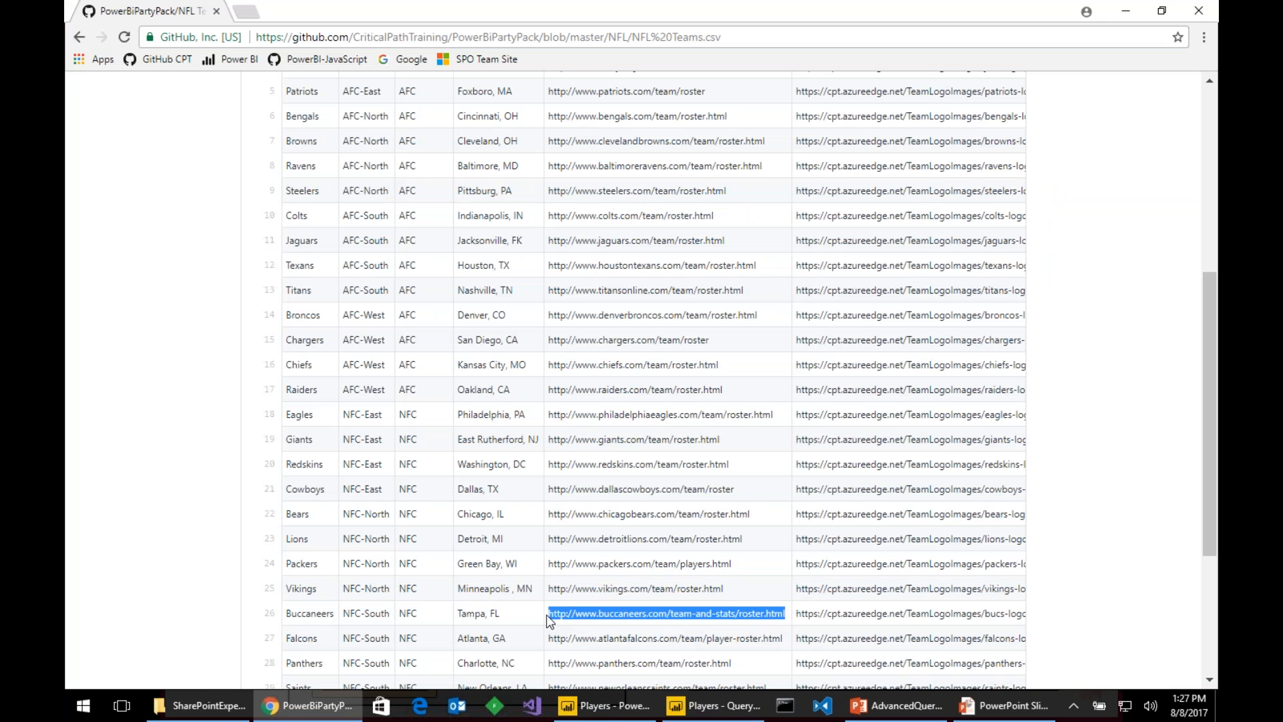
pyautogui.hotkey('alt', 'Tab')
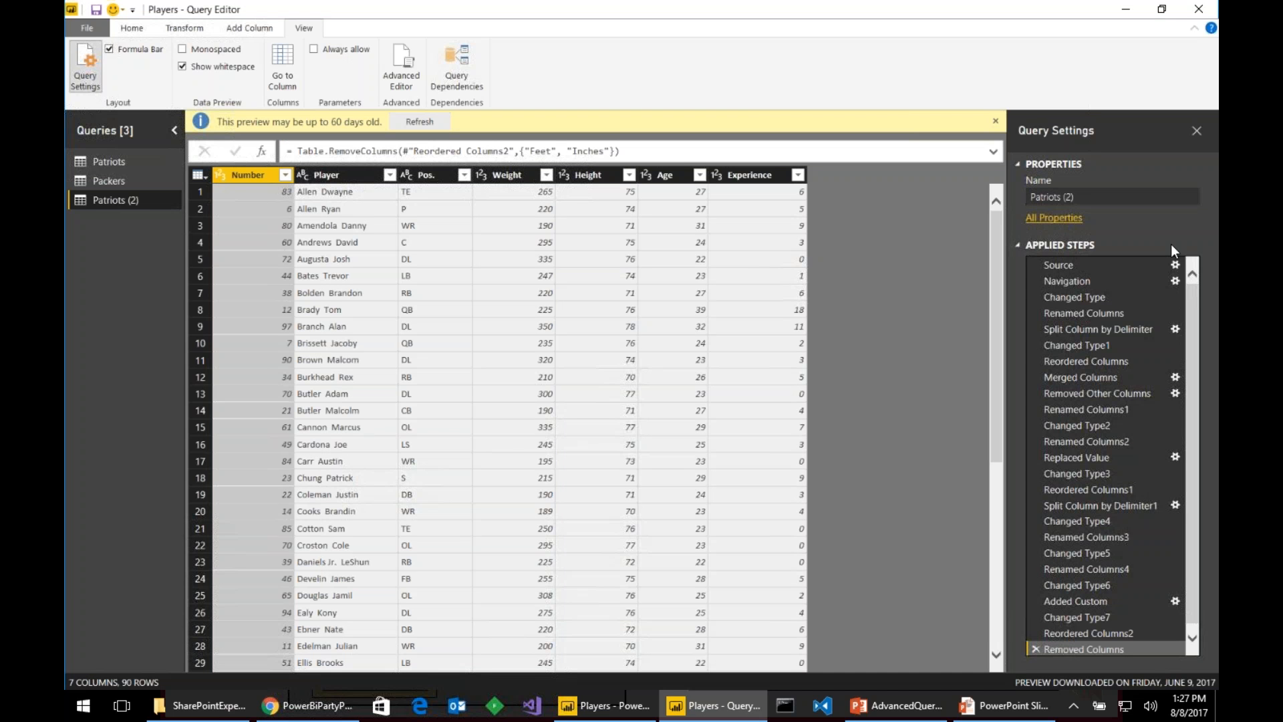
# - Rename the duplicated query to Bucs
pyautogui.click(1110, 198)
pyautogui.write('Bucs')
pyautogui.press('Return')
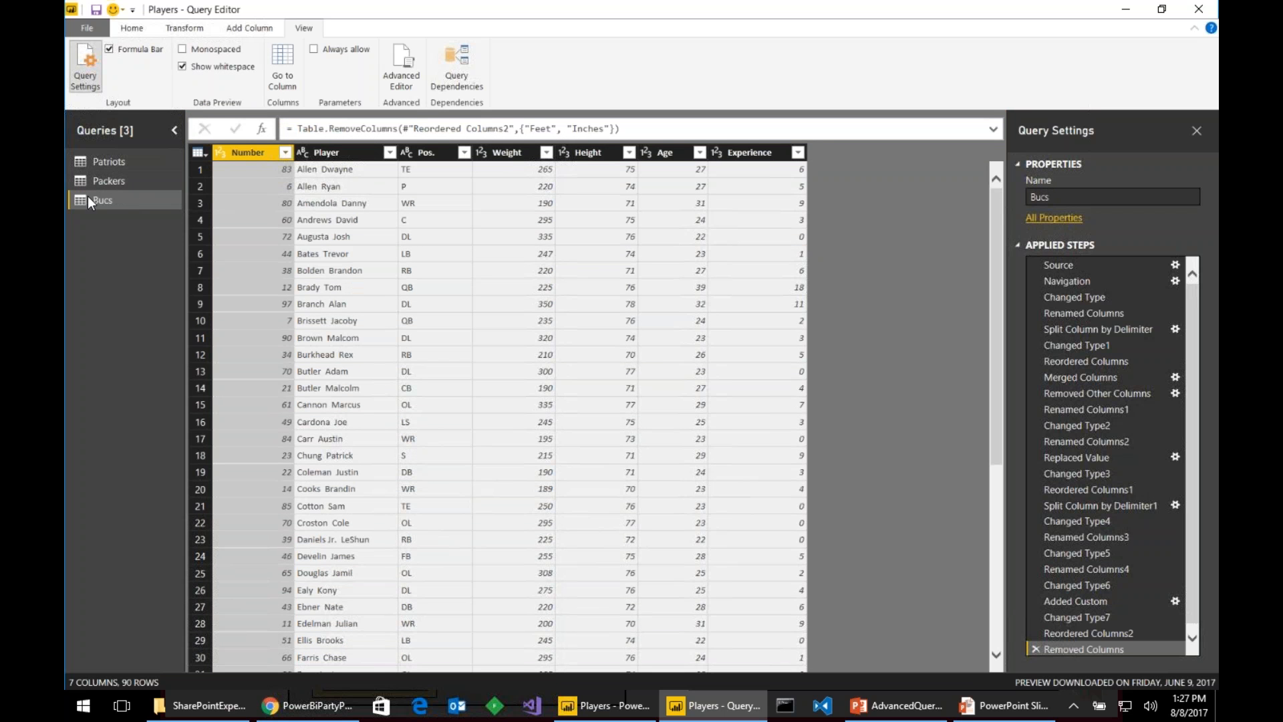
# - Replace the Bucs Source step URL with the buccaneers.com roster address
pyautogui.click(1101, 264)
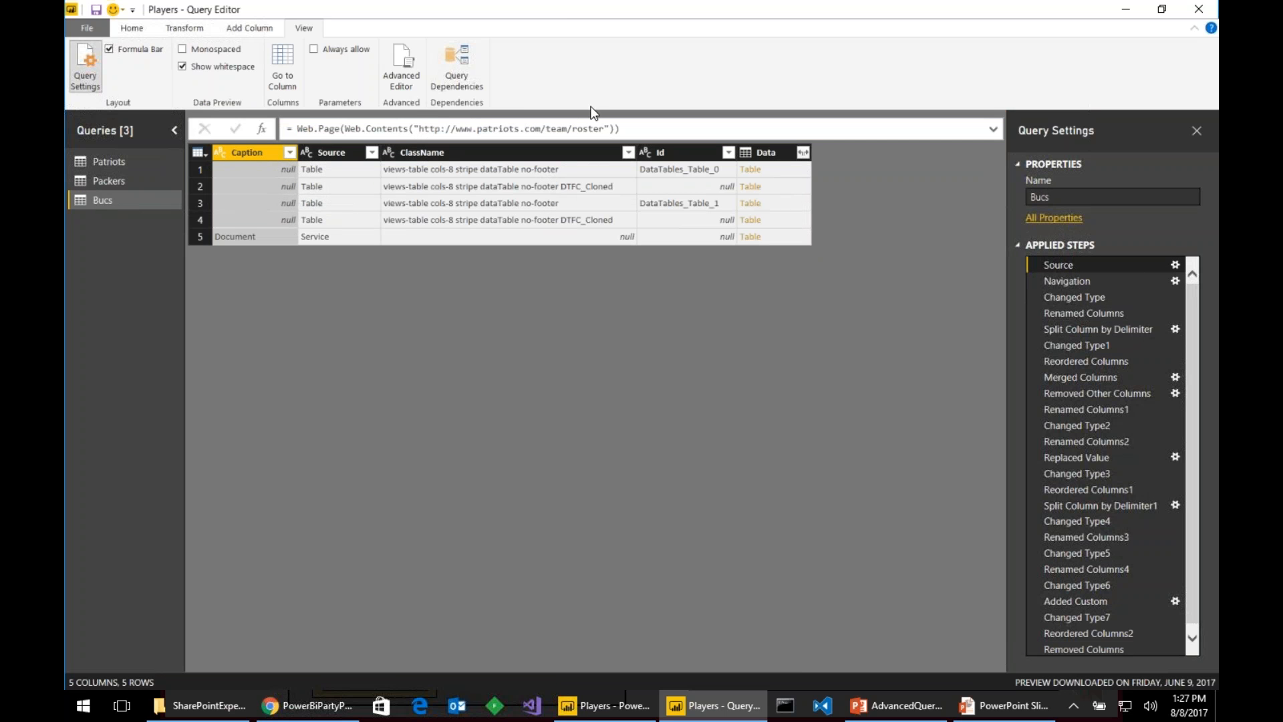
pyautogui.click(1175, 265)
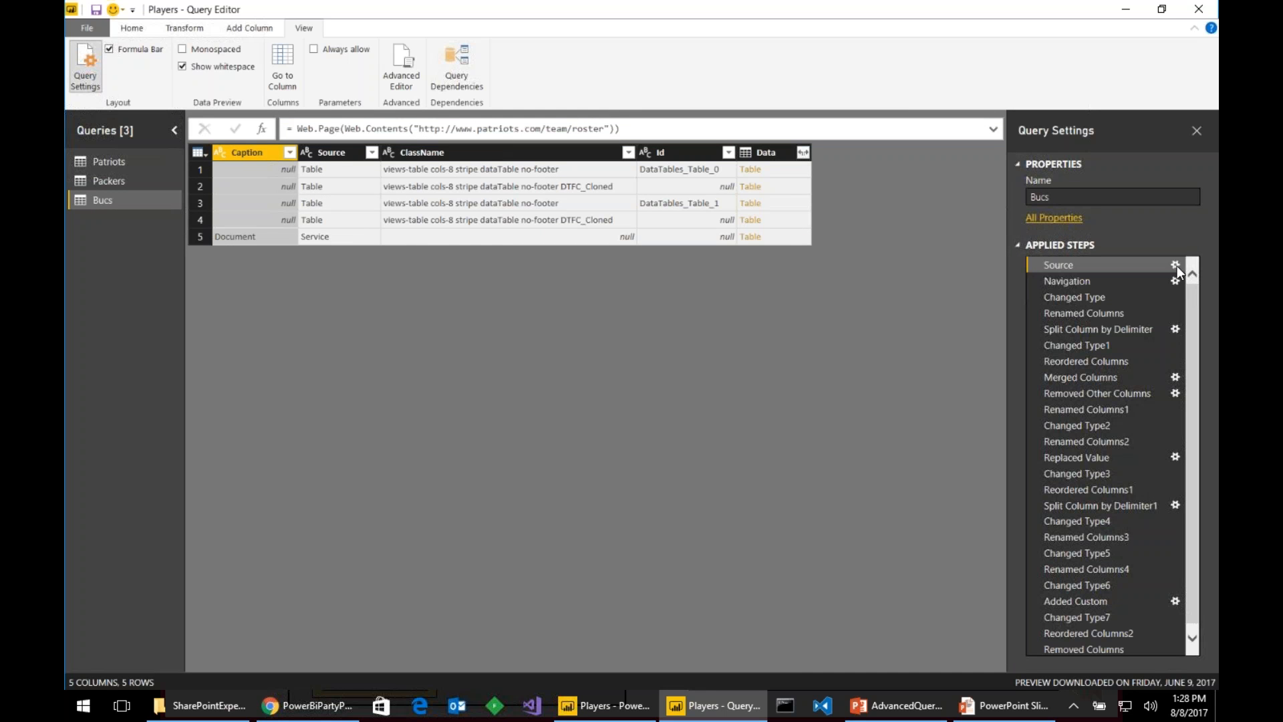
pyautogui.moveTo(573, 335); pyautogui.dragTo(338, 351)
pyautogui.hotkey('ctrl', 'v')
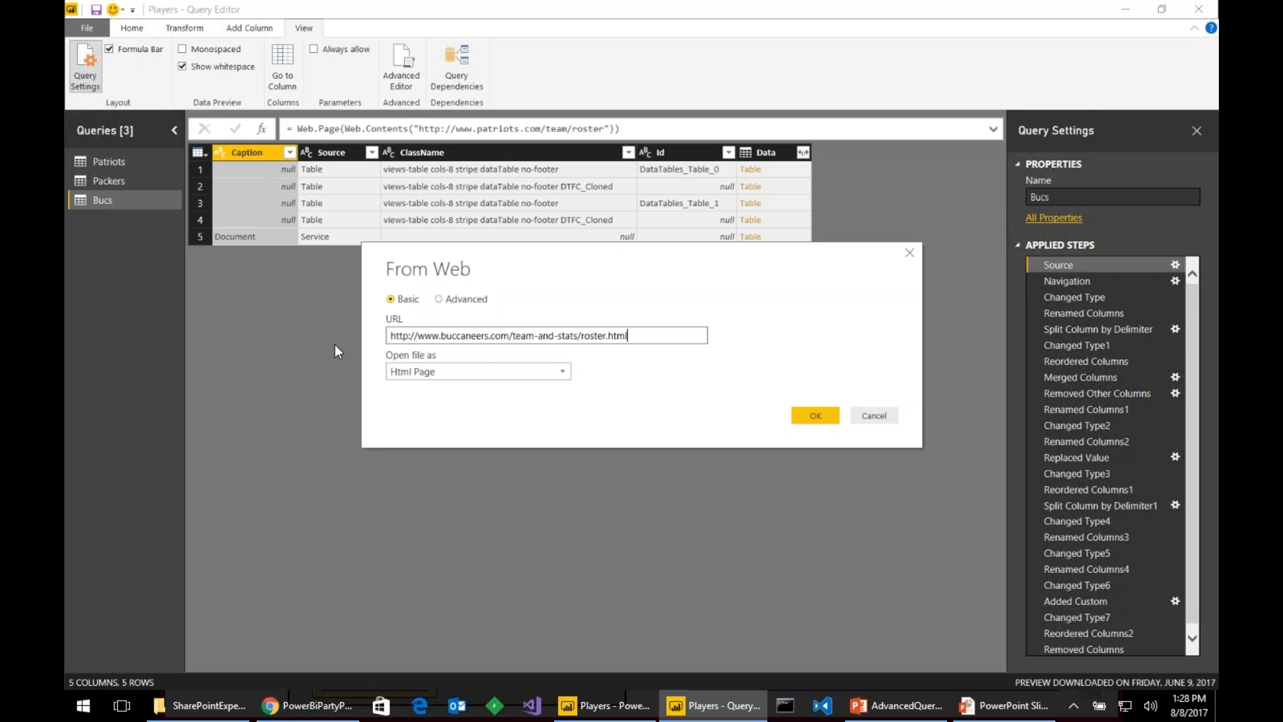
pyautogui.click(807, 410)
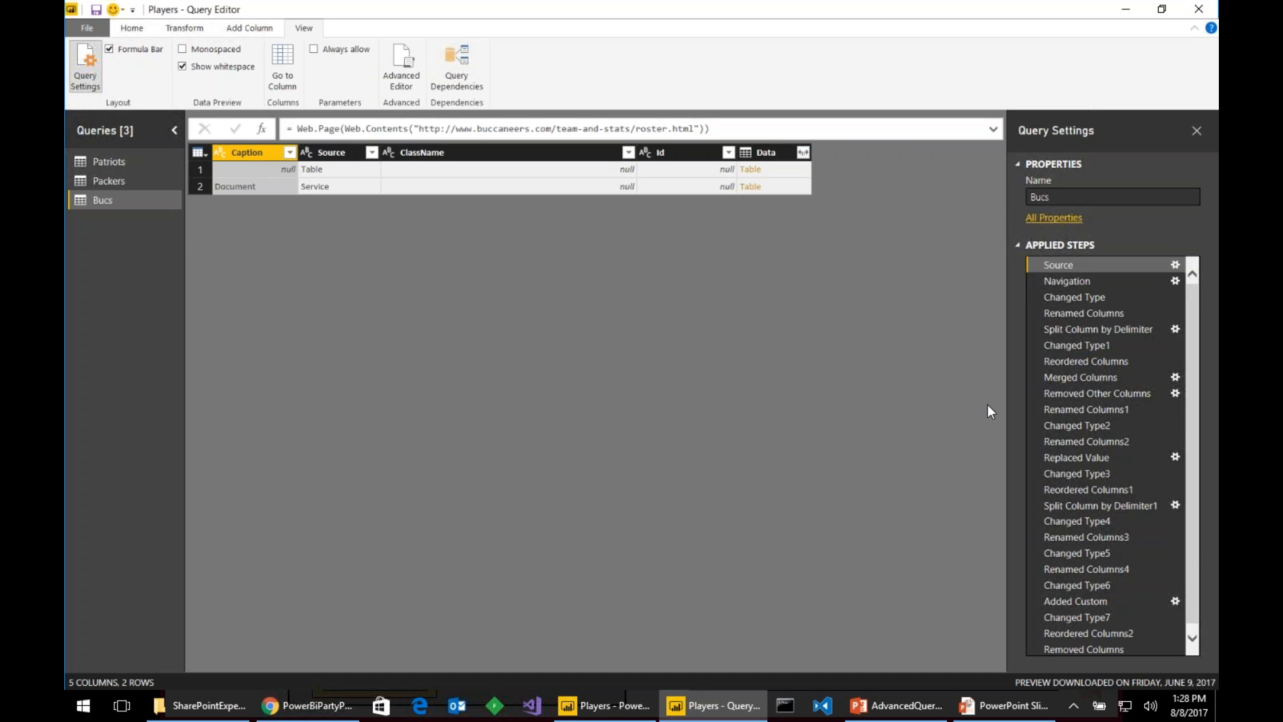
pyautogui.click(121, 162)
pyautogui.click(114, 179)
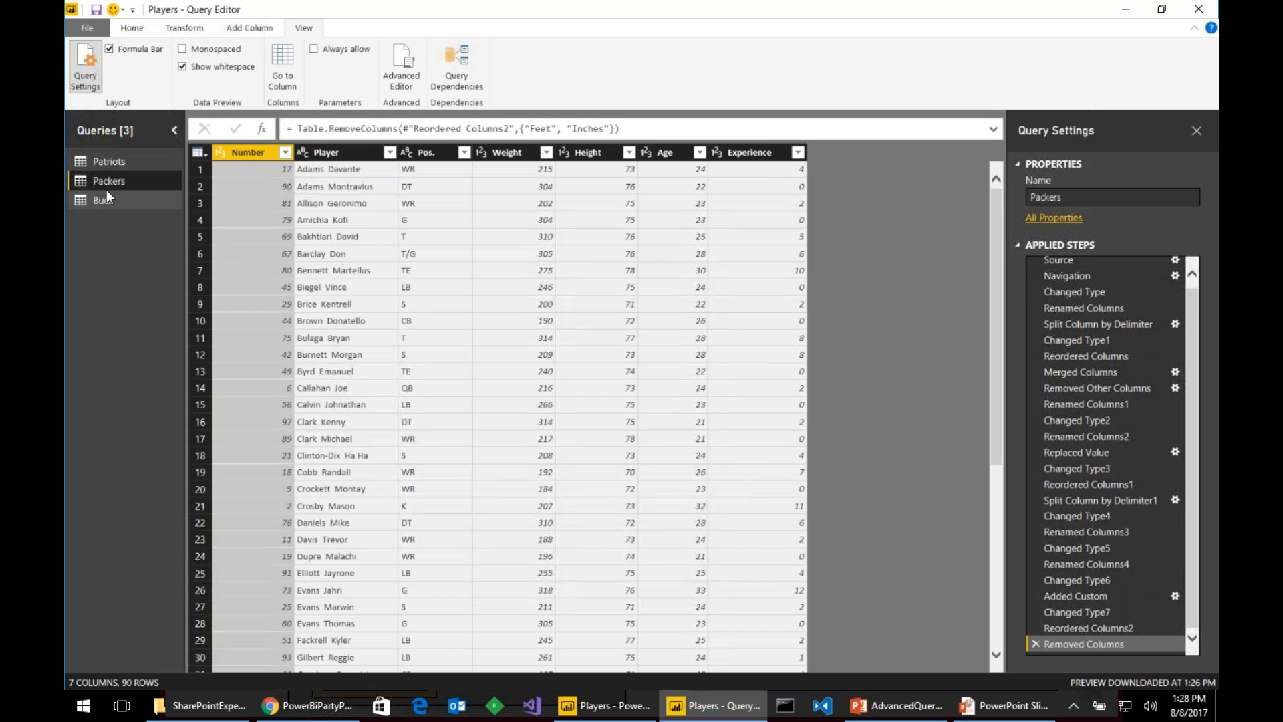
pyautogui.click(103, 201)
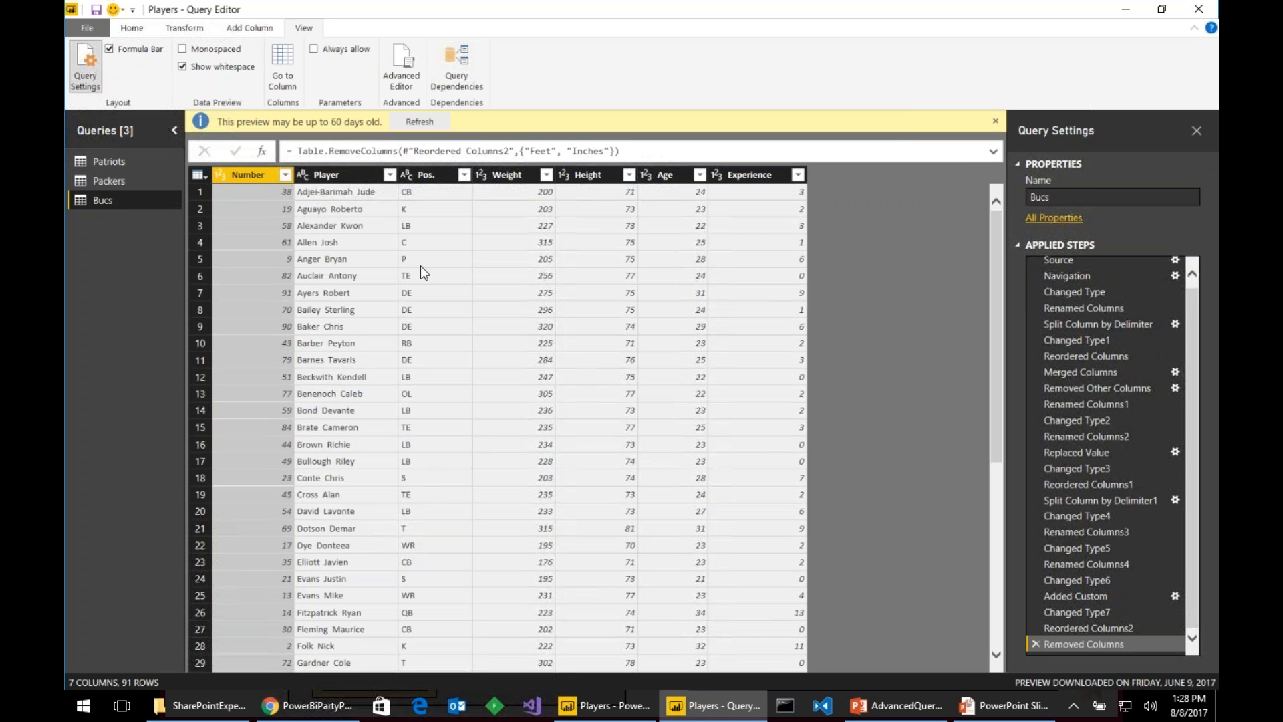
pyautogui.click(1144, 631)
pyautogui.click(1141, 646)
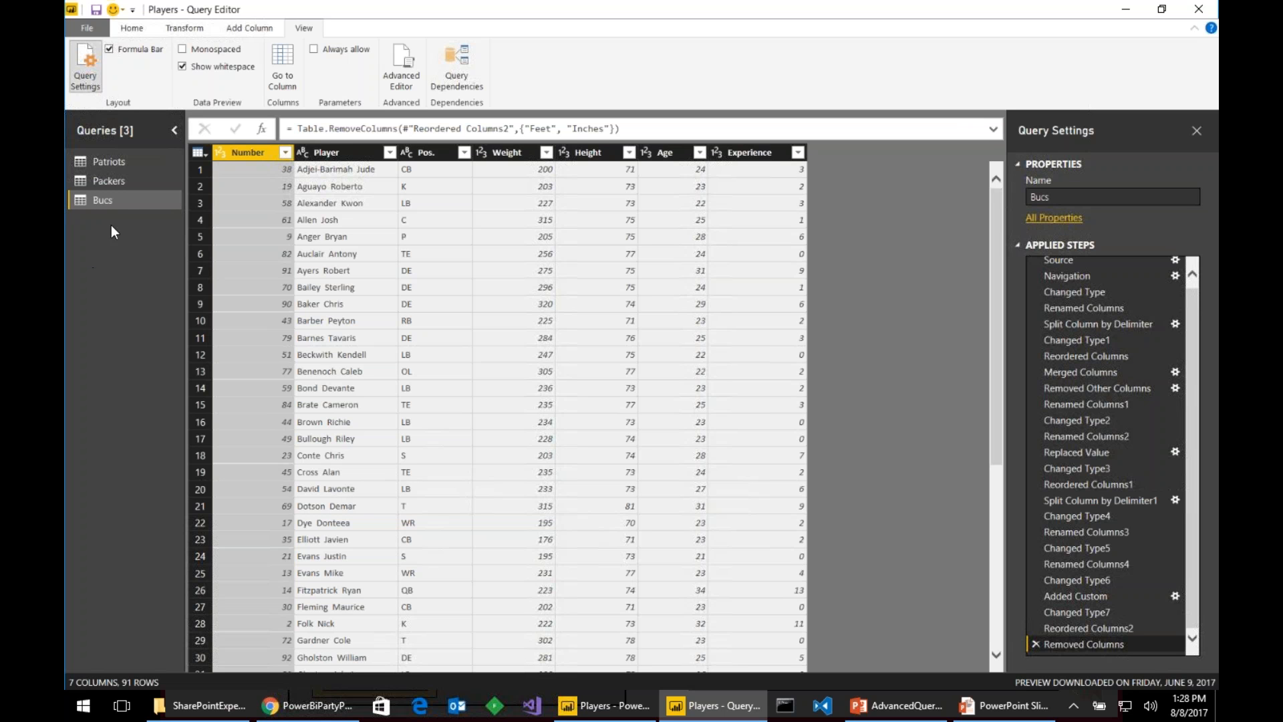
pyautogui.click(137, 163)
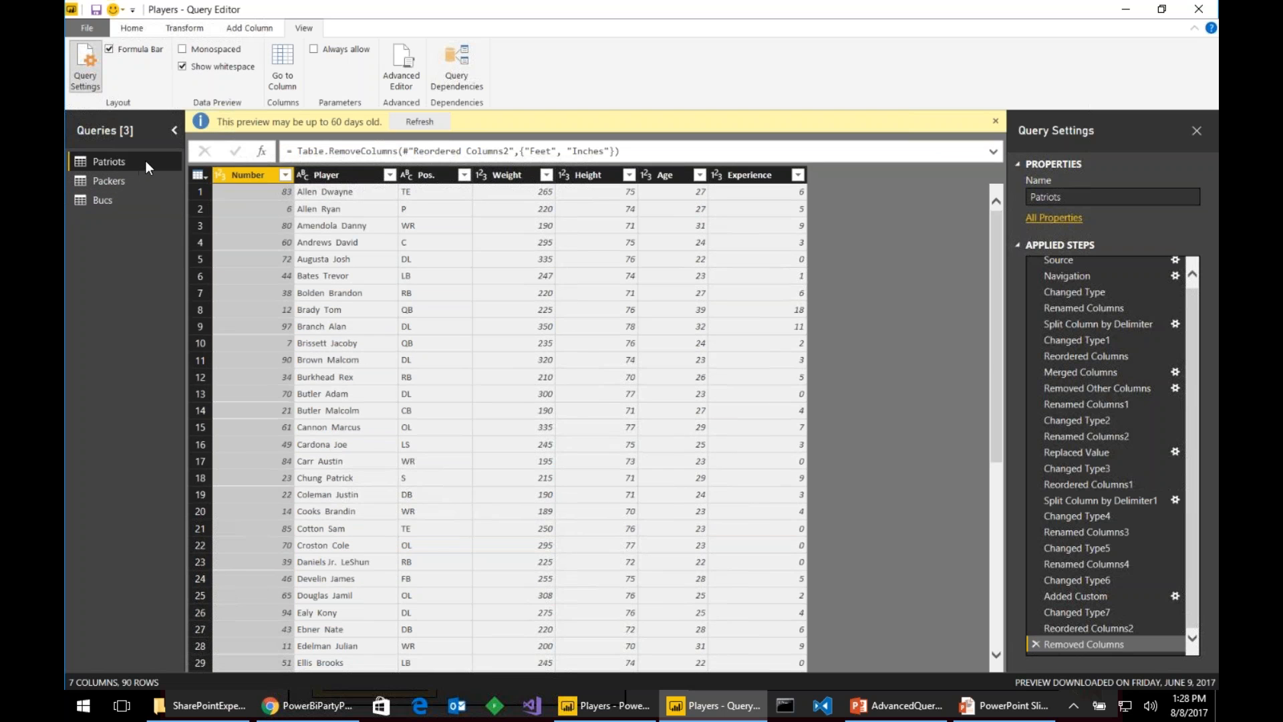
# - Create a query referencing Patriots and name it Players, correcting the mistyped capital L
pyautogui.rightClick(146, 162)
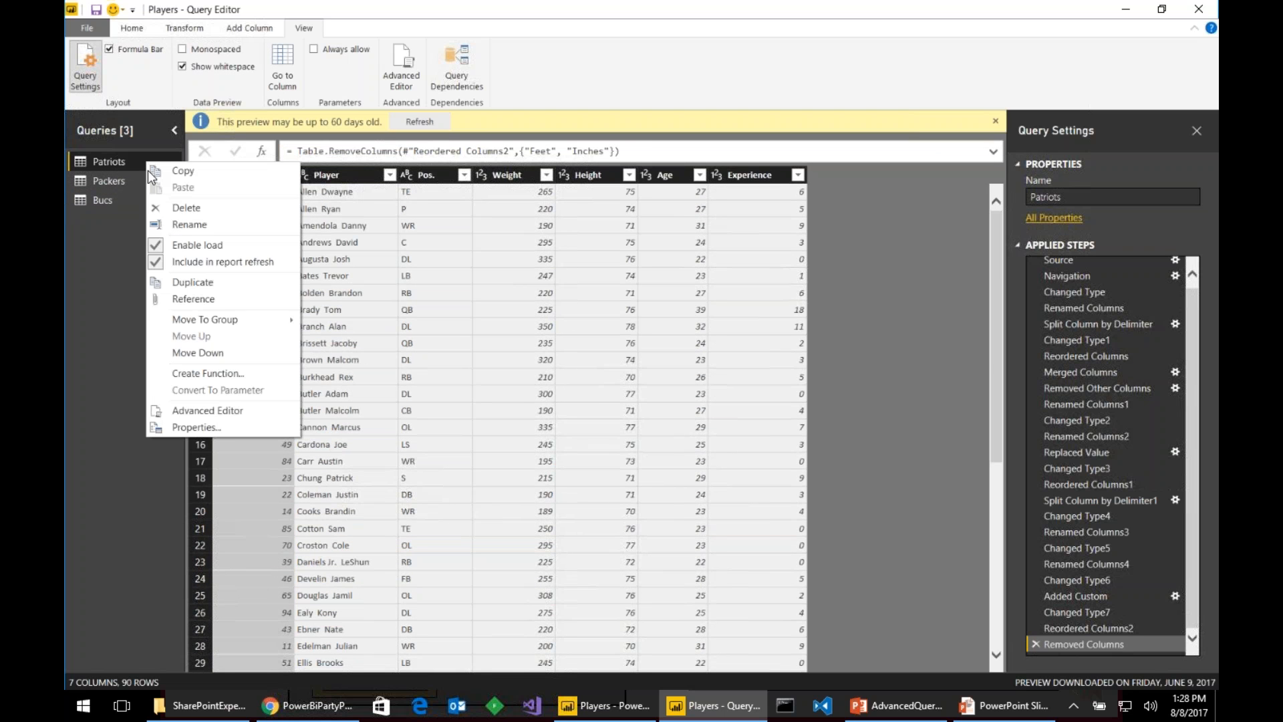
pyautogui.click(235, 304)
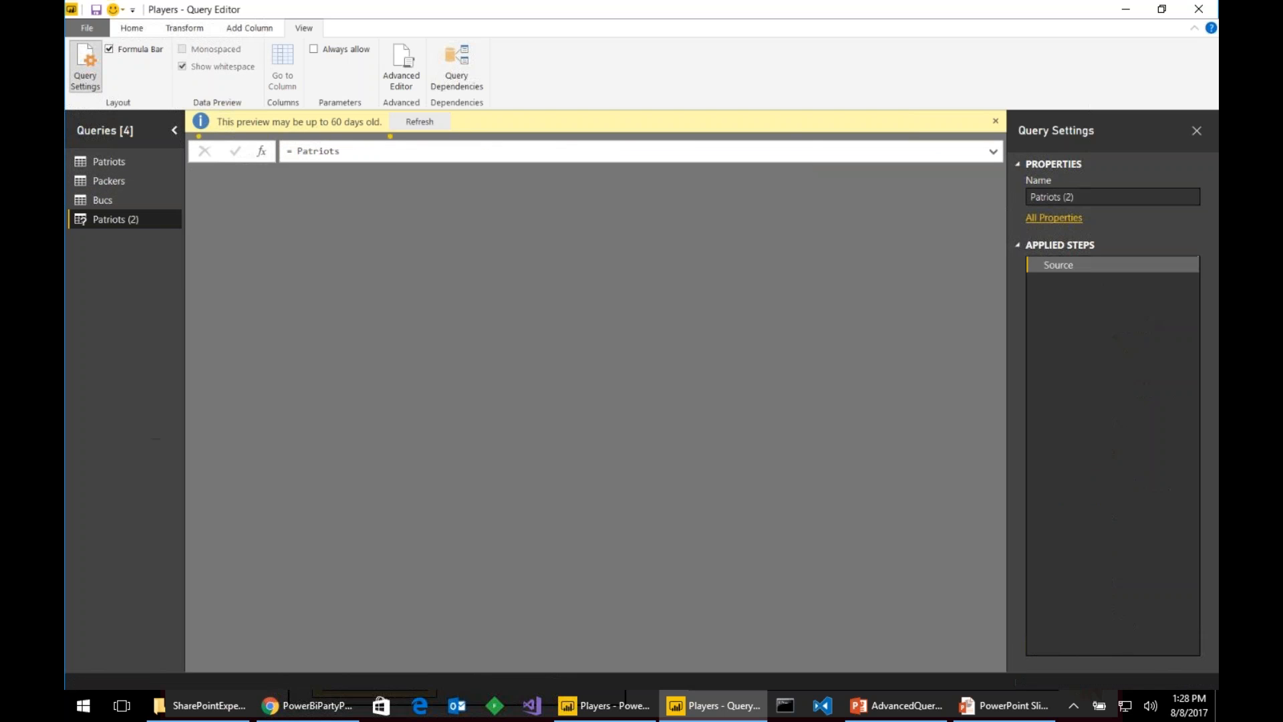
pyautogui.click(1089, 198)
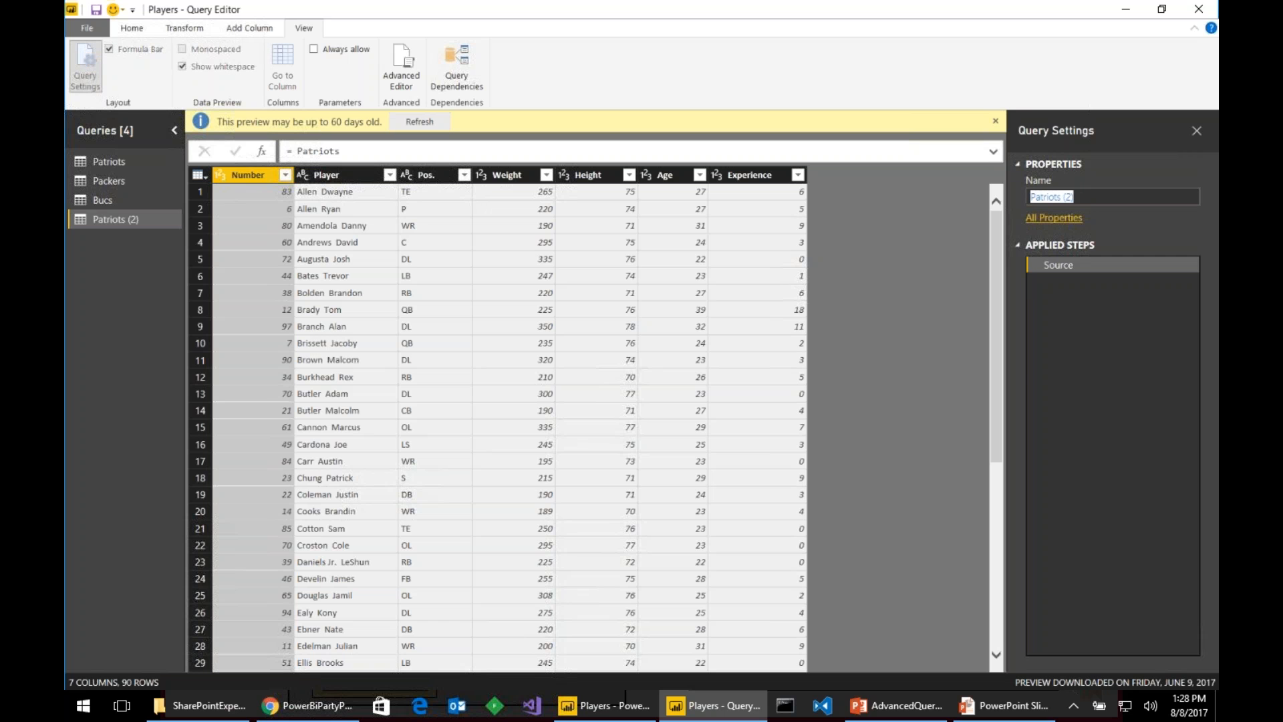
pyautogui.write('PLayers')
pyautogui.press('Return')
pyautogui.click(1039, 197)
pyautogui.press('BackSpace')
pyautogui.write('l')
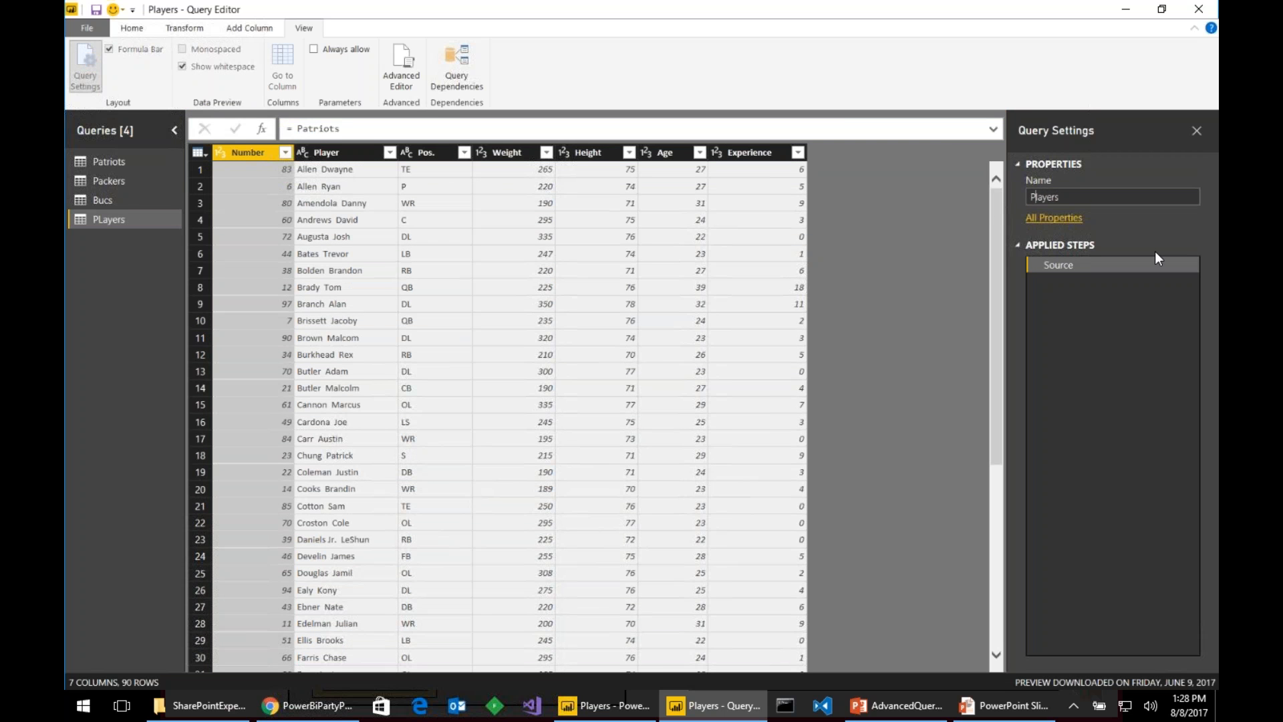
pyautogui.press('Return')
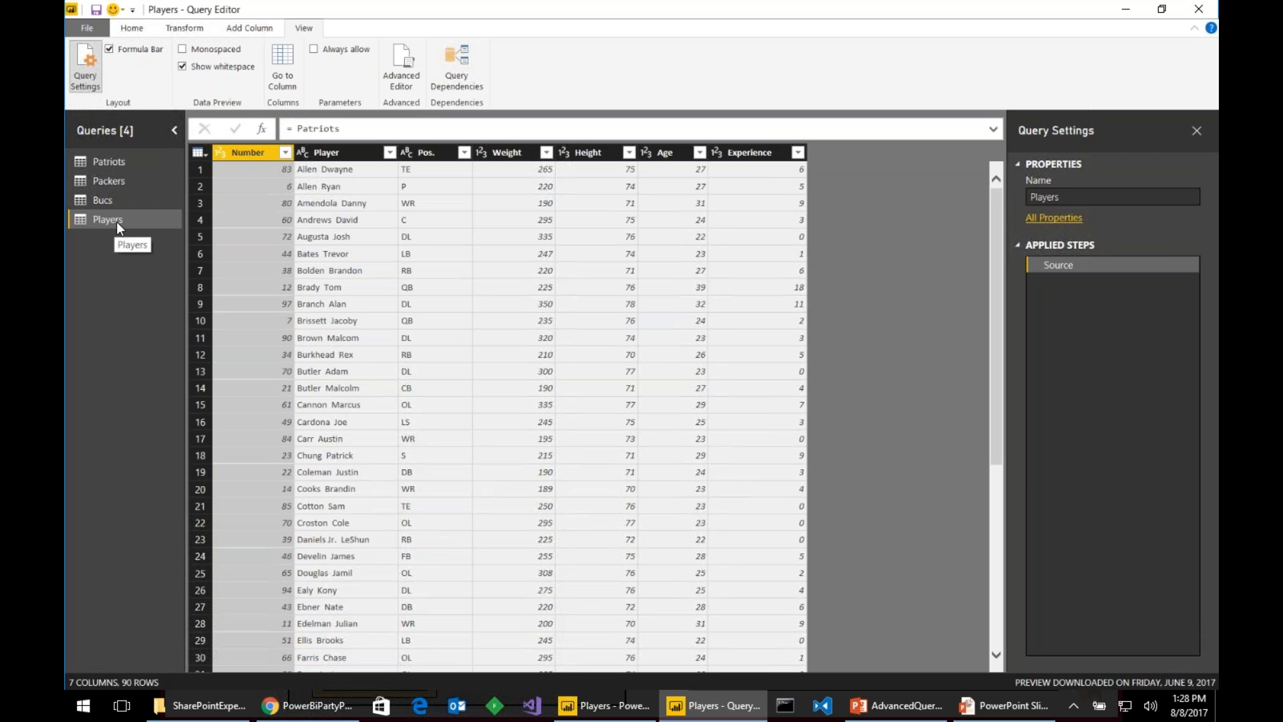
# - Append Packers and Bucs to Players via Three or more tables, giving 271 rows
pyautogui.click(132, 28)
pyautogui.click(938, 66)
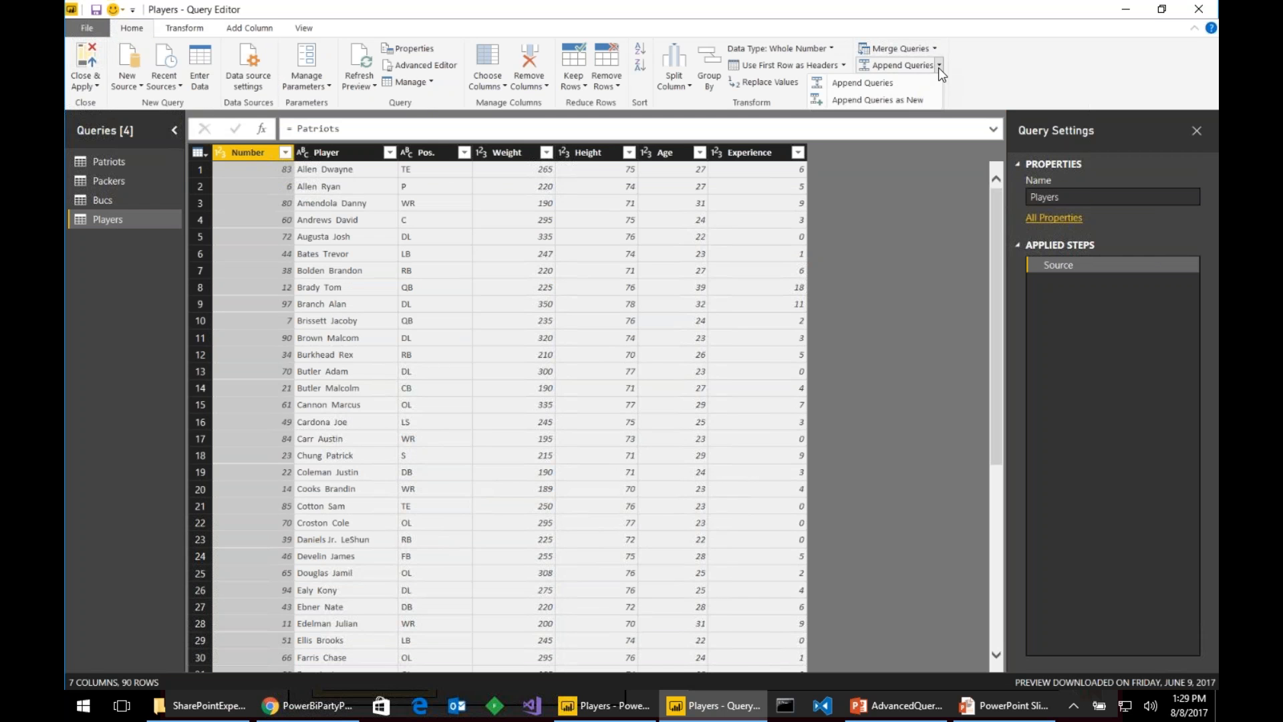
pyautogui.click(882, 84)
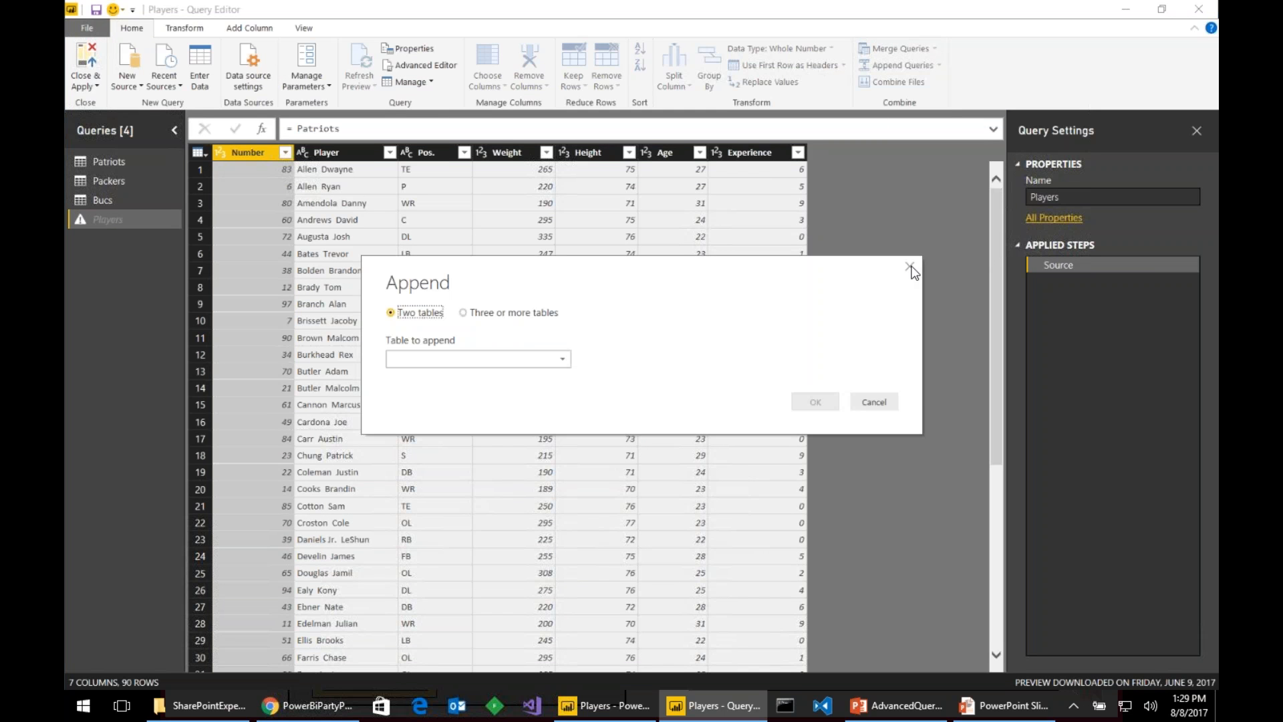
pyautogui.click(536, 359)
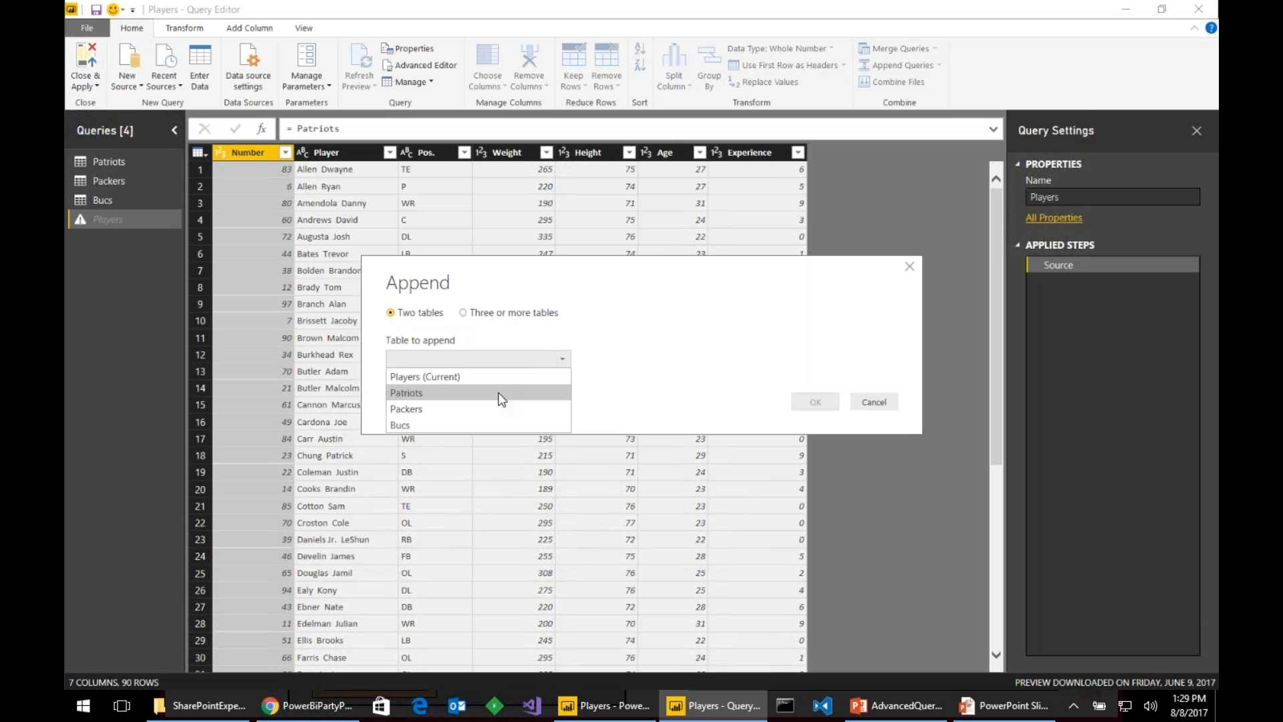
pyautogui.click(593, 307)
pyautogui.click(463, 312)
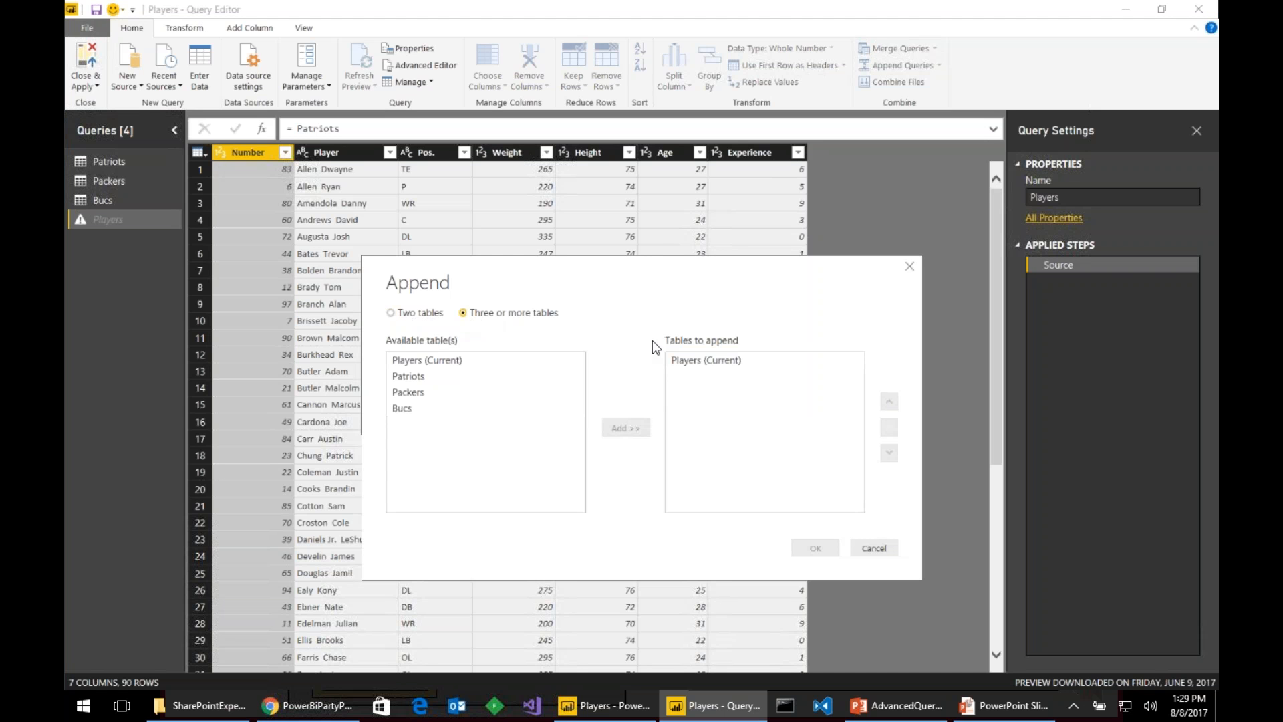
pyautogui.click(452, 400)
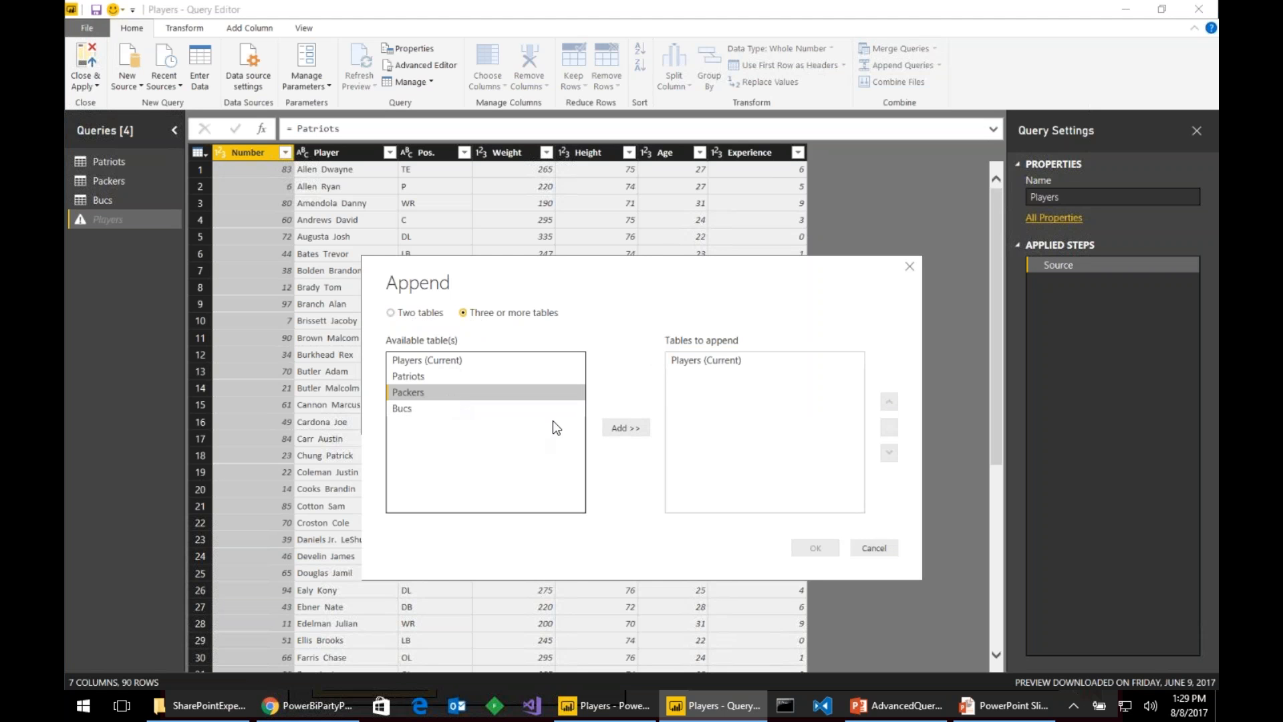
pyautogui.click(619, 429)
pyautogui.click(436, 407)
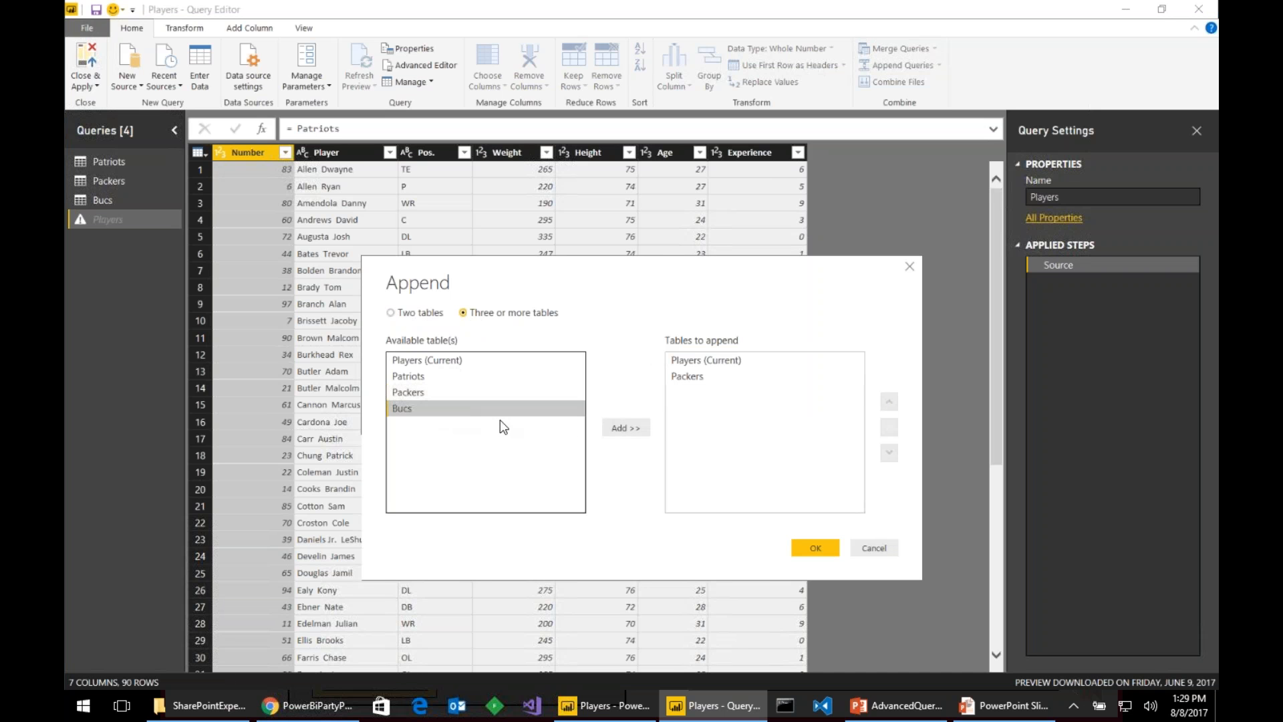
pyautogui.click(613, 427)
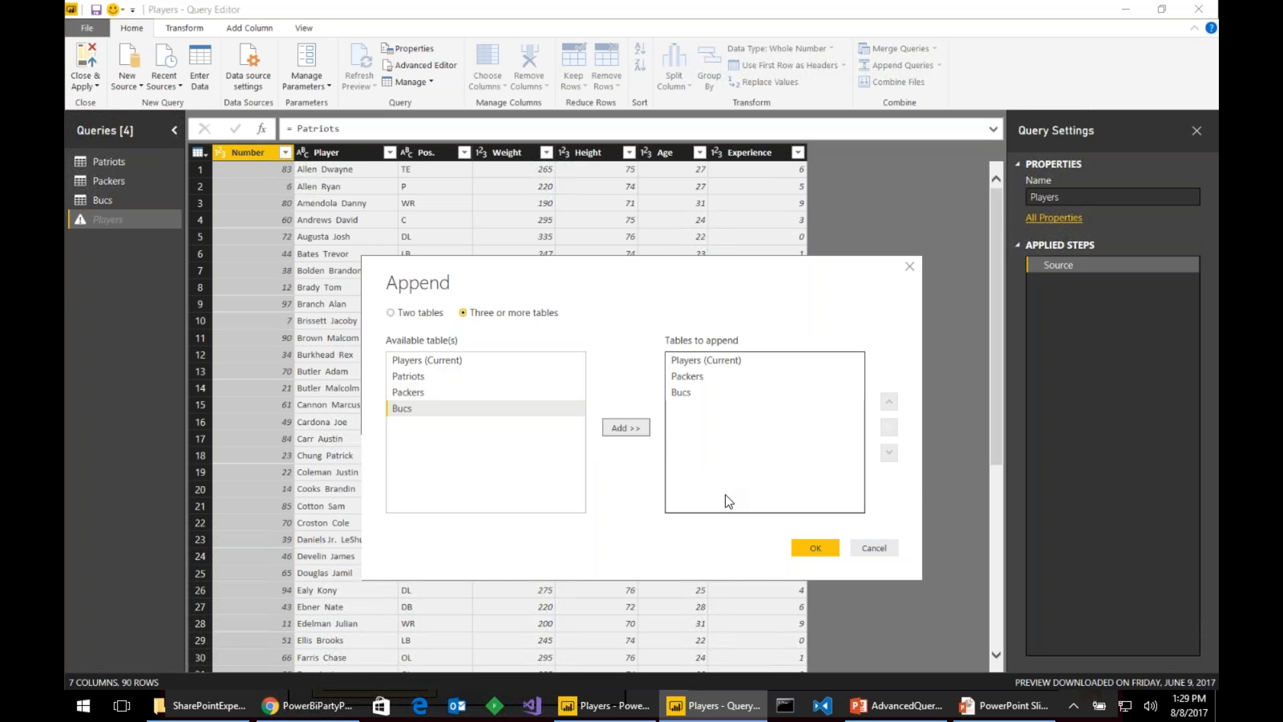
pyautogui.click(813, 545)
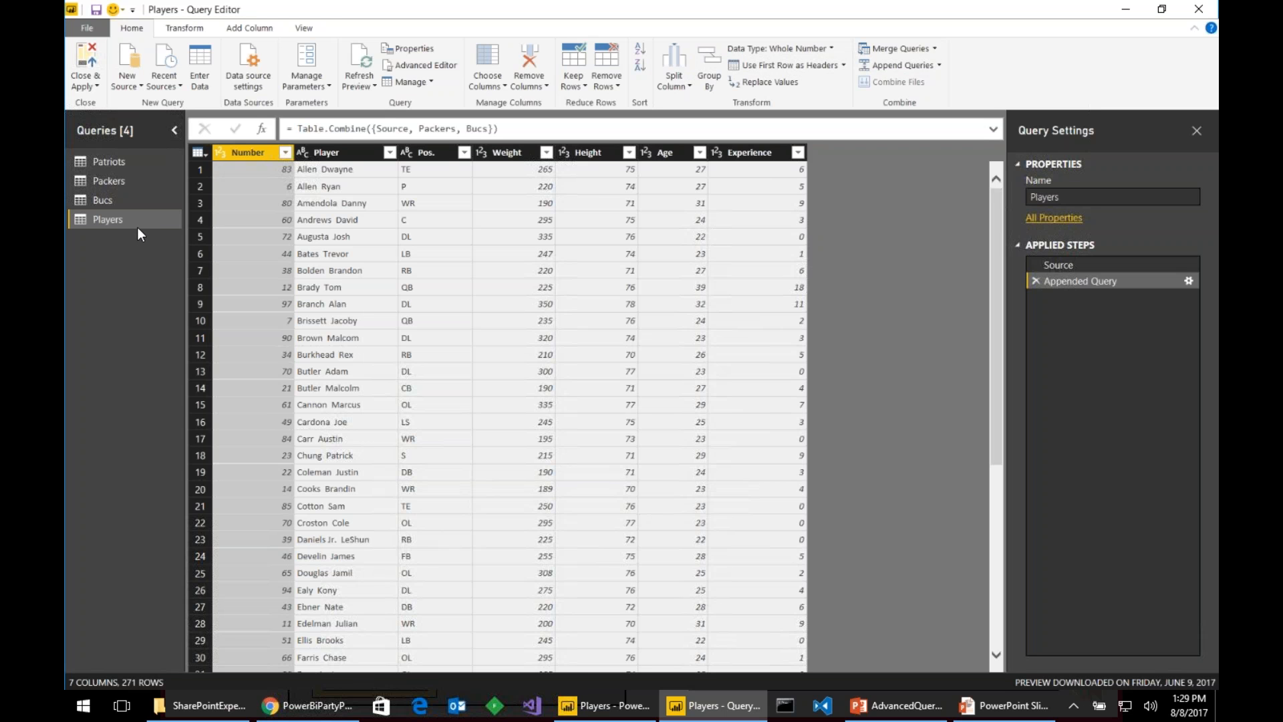
# - Sort Players by Number ascending and Close & Apply the query changes
pyautogui.click(286, 153)
pyautogui.click(311, 176)
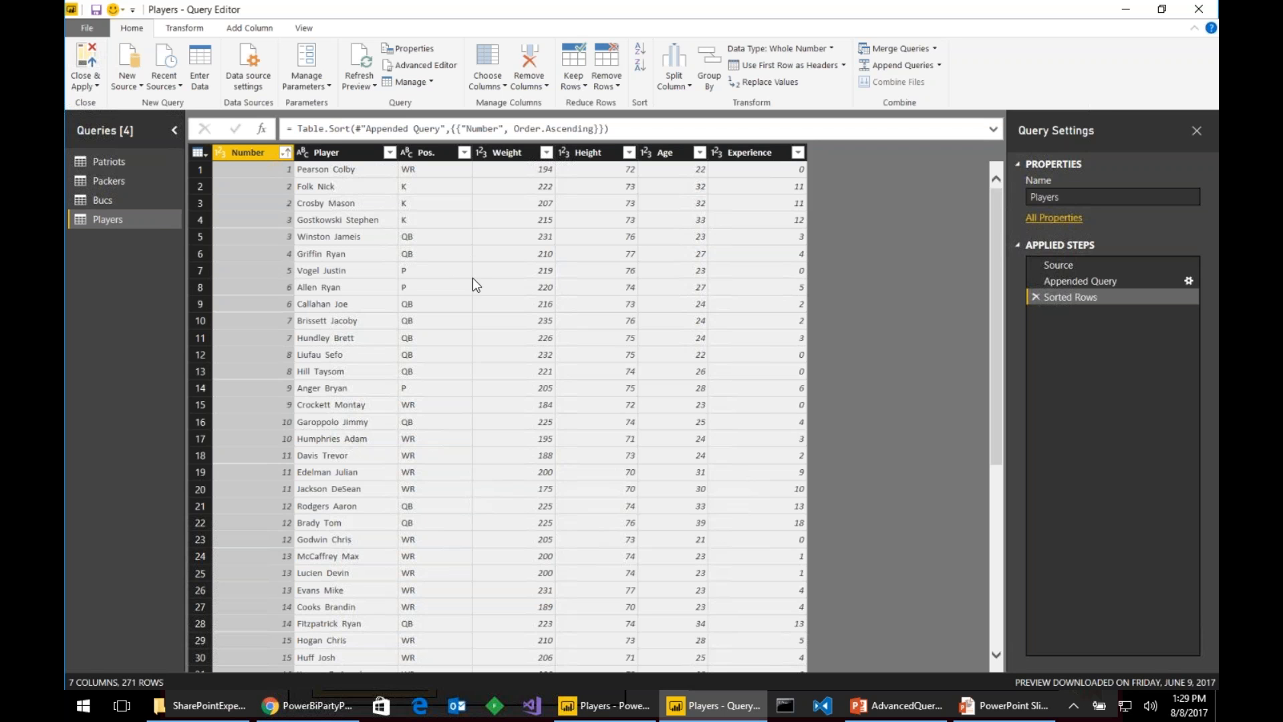
pyautogui.click(79, 63)
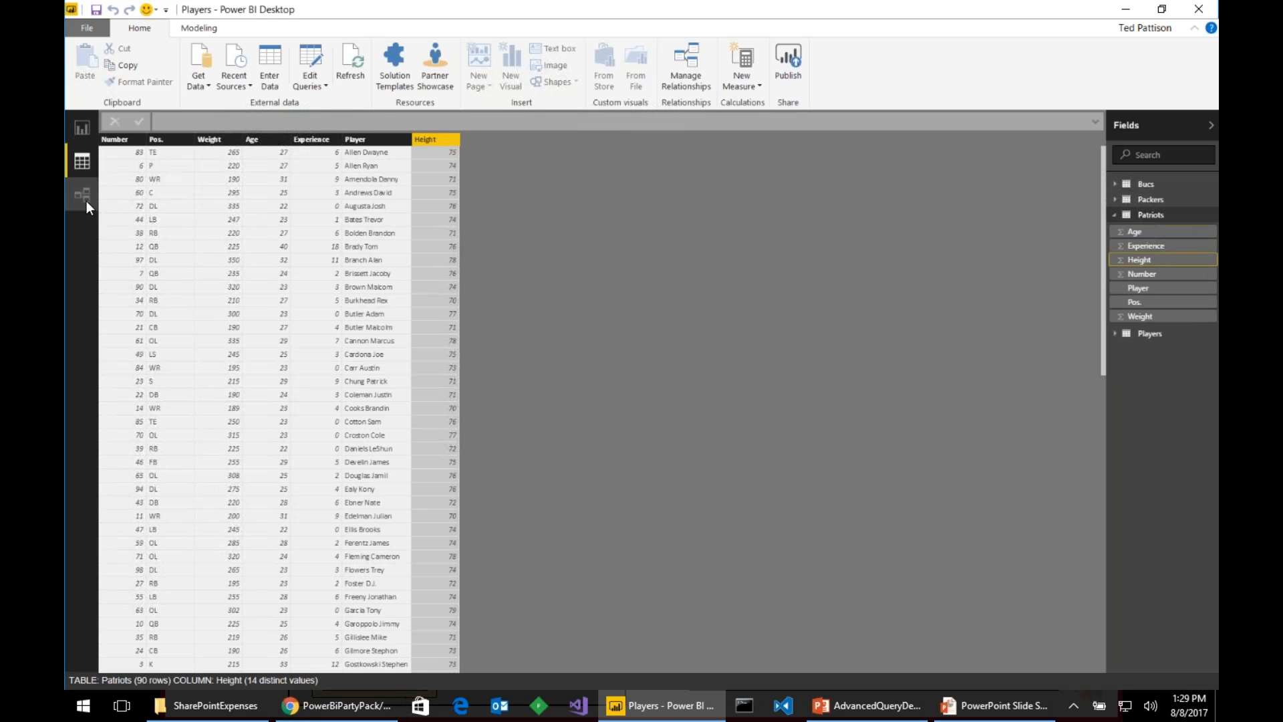
# - In Relationships view, enlarge the Players table card to show all fields, then return to the Query Editor
pyautogui.click(86, 200)
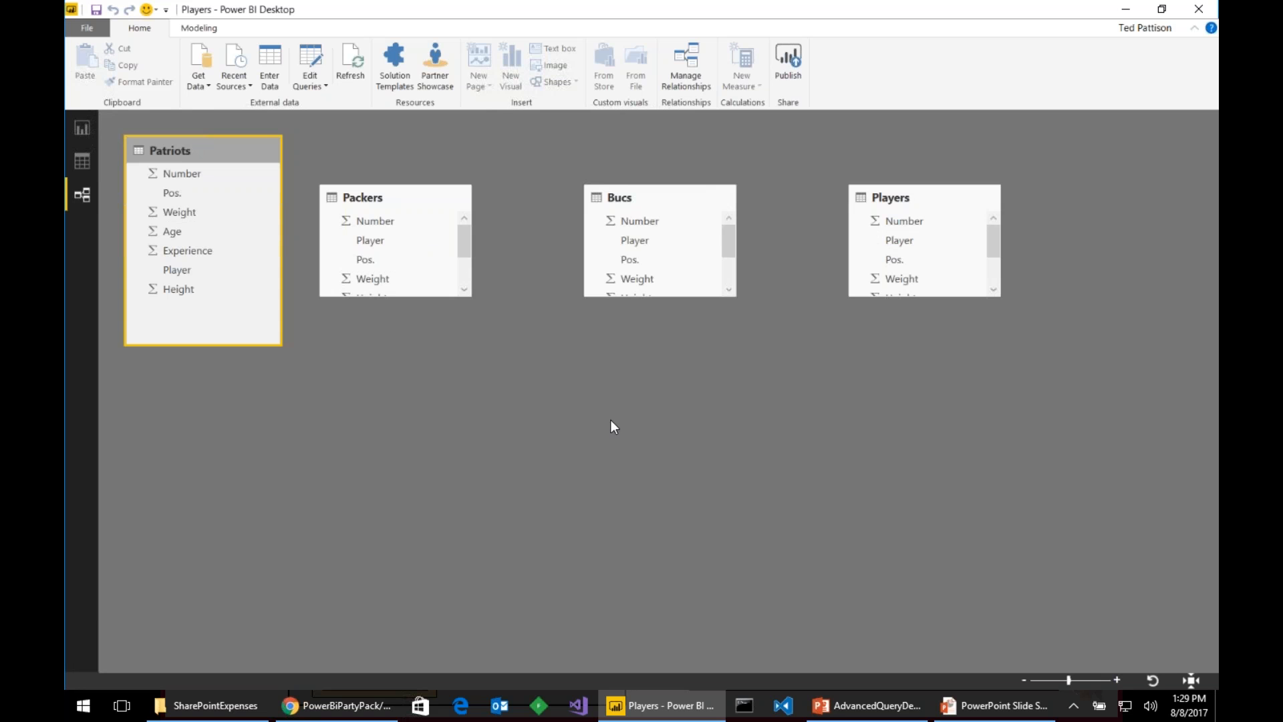
pyautogui.moveTo(920, 298); pyautogui.dragTo(946, 439)
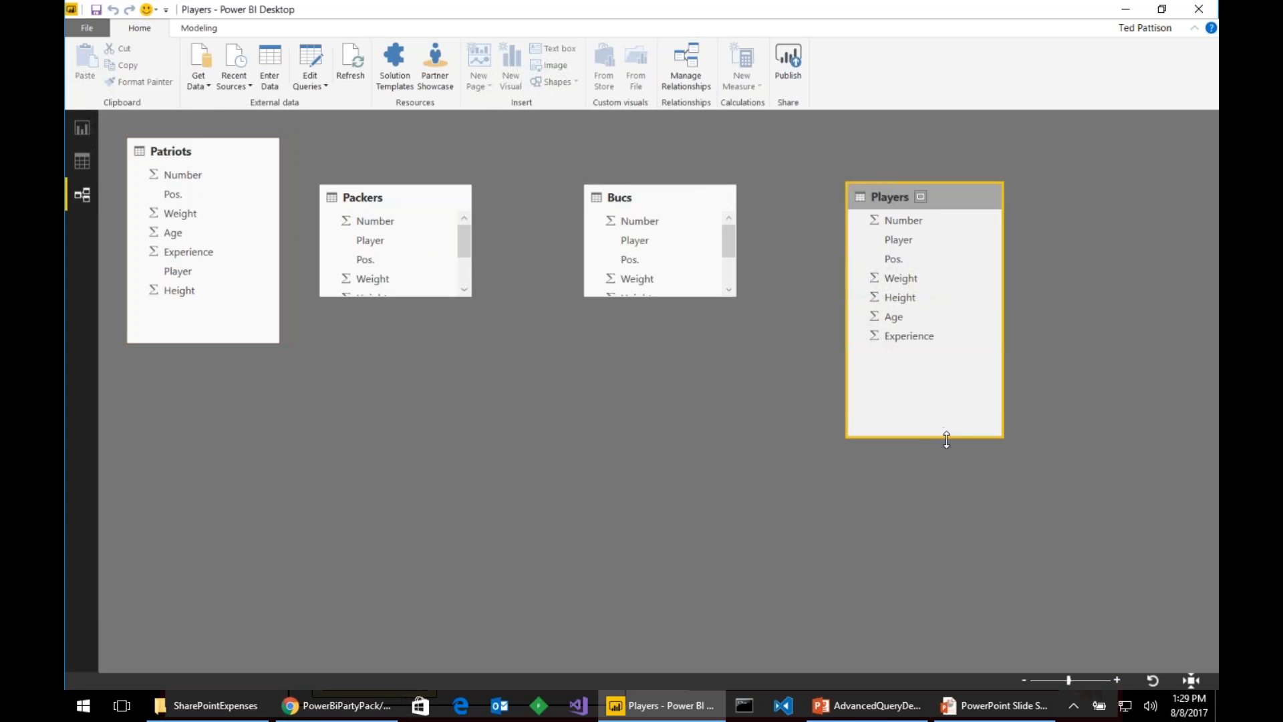
pyautogui.click(307, 55)
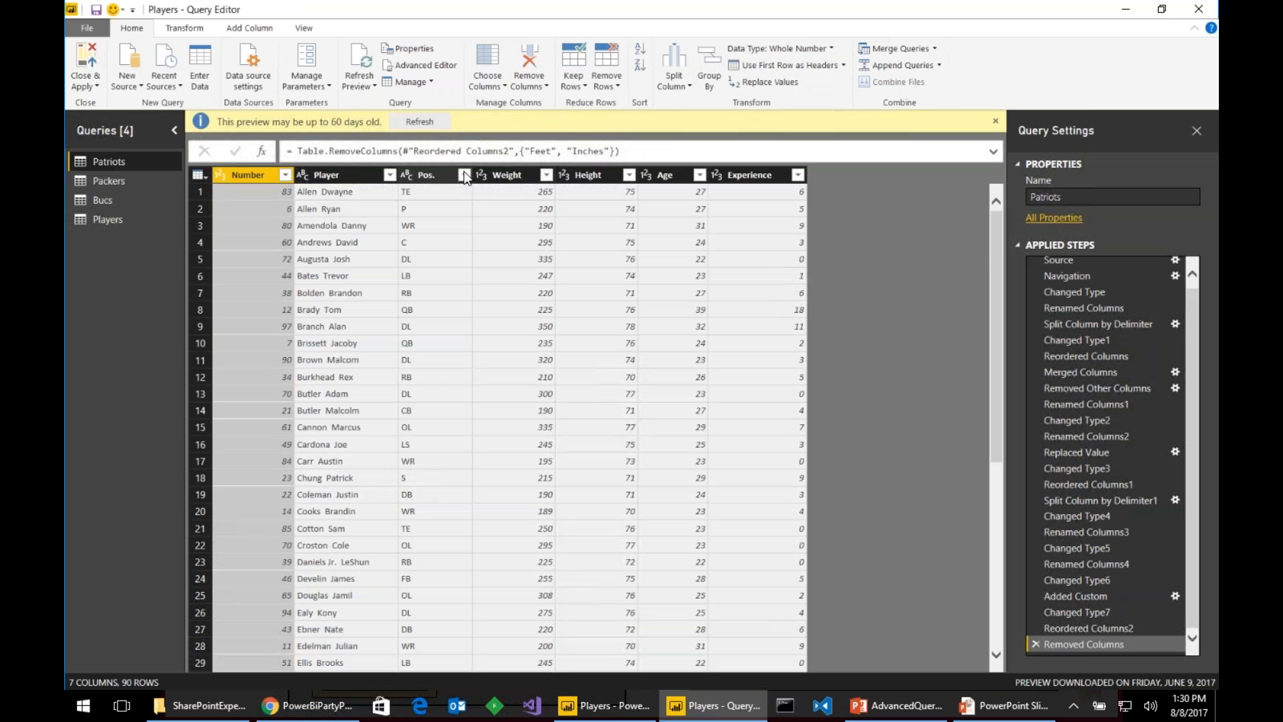
# - Turn off Enable load for the Patriots, Packers and Bucs queries, then Close & Apply
pyautogui.rightClick(129, 162)
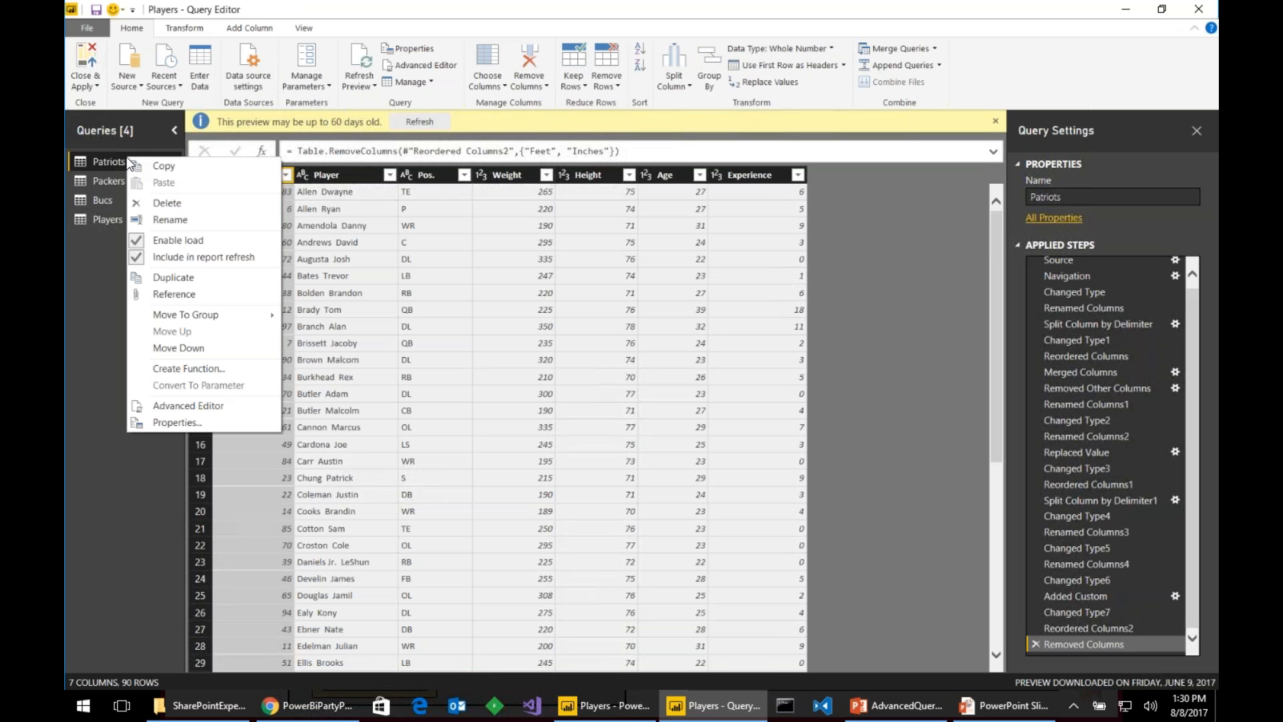
pyautogui.click(236, 242)
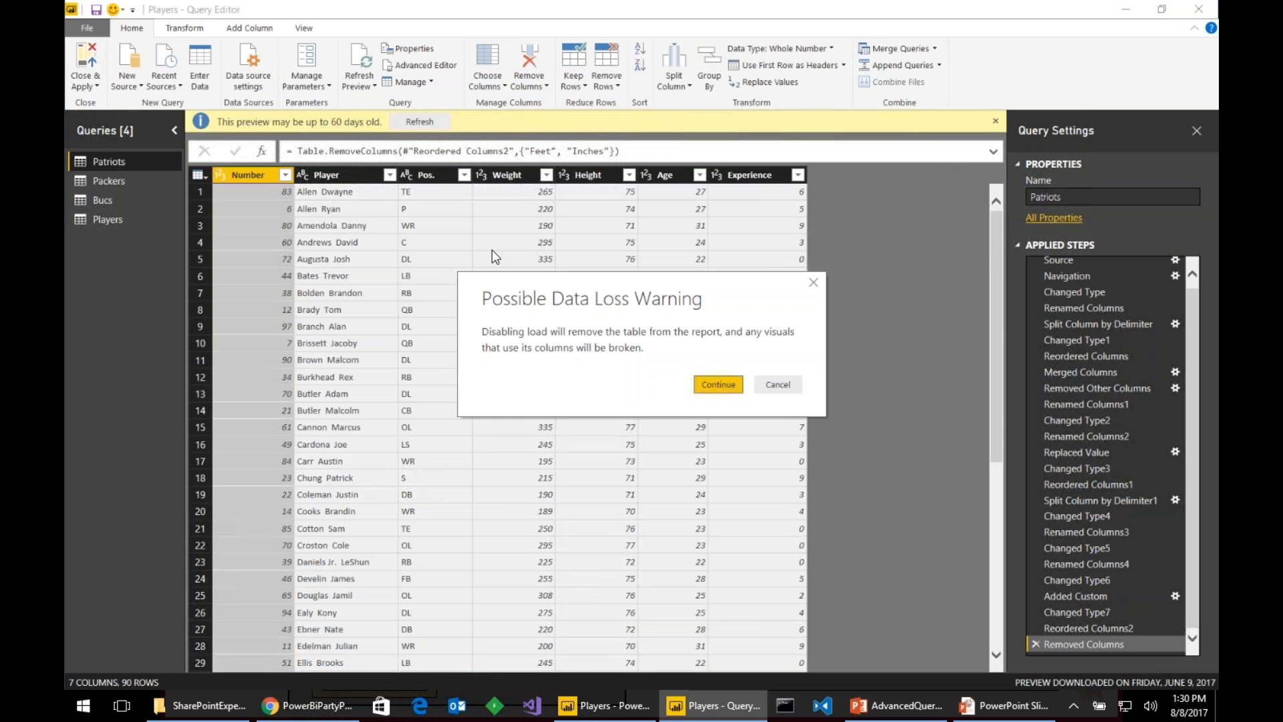
pyautogui.click(712, 383)
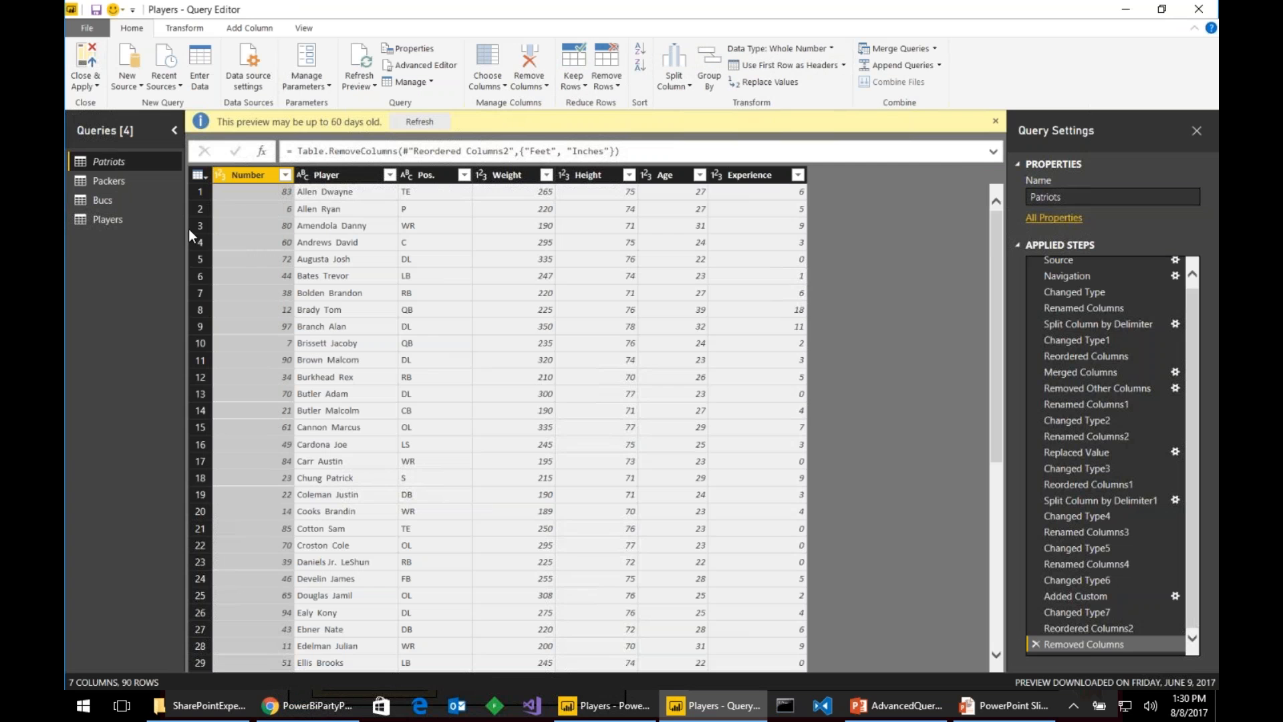
pyautogui.click(124, 177)
pyautogui.rightClick(135, 178)
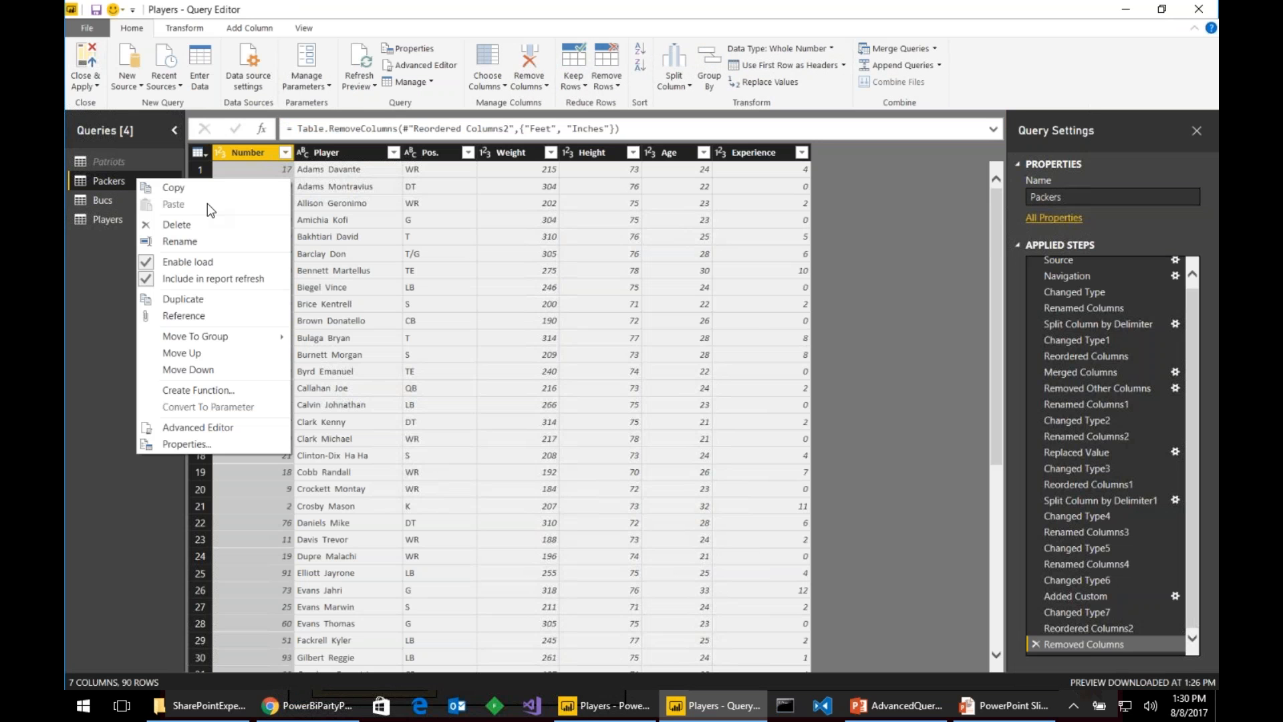
pyautogui.click(232, 262)
pyautogui.click(712, 384)
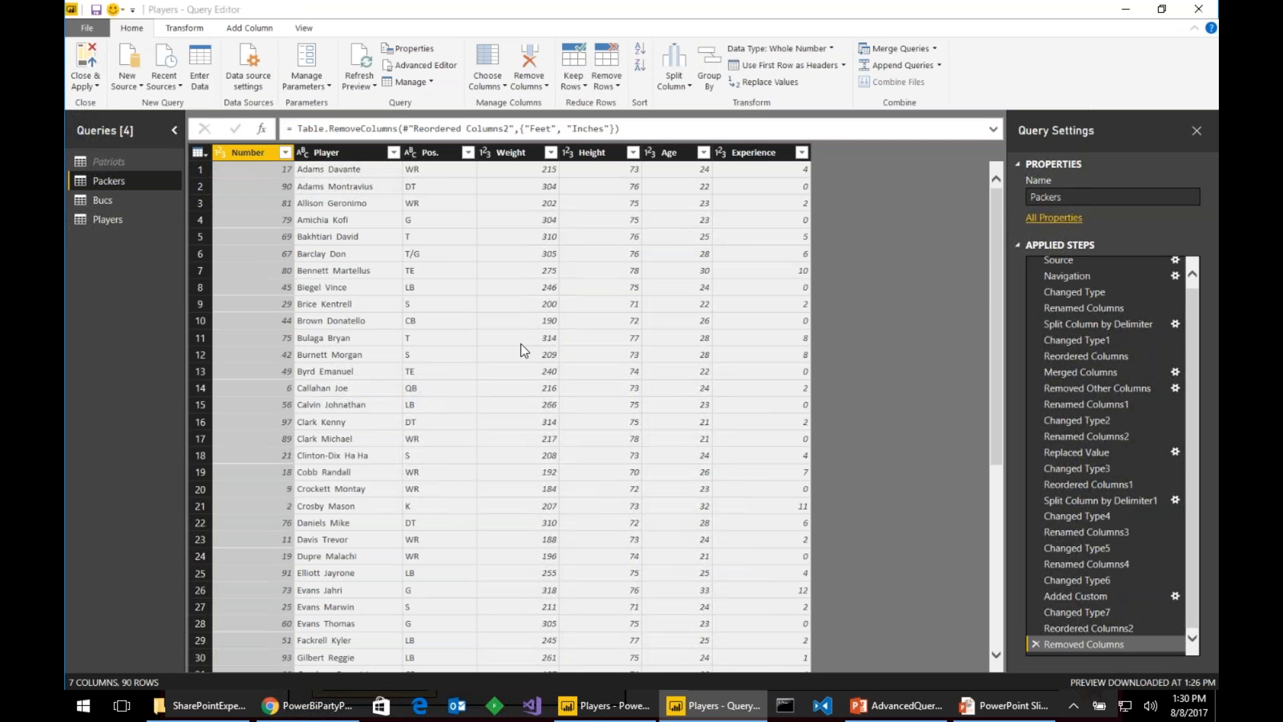
pyautogui.click(146, 203)
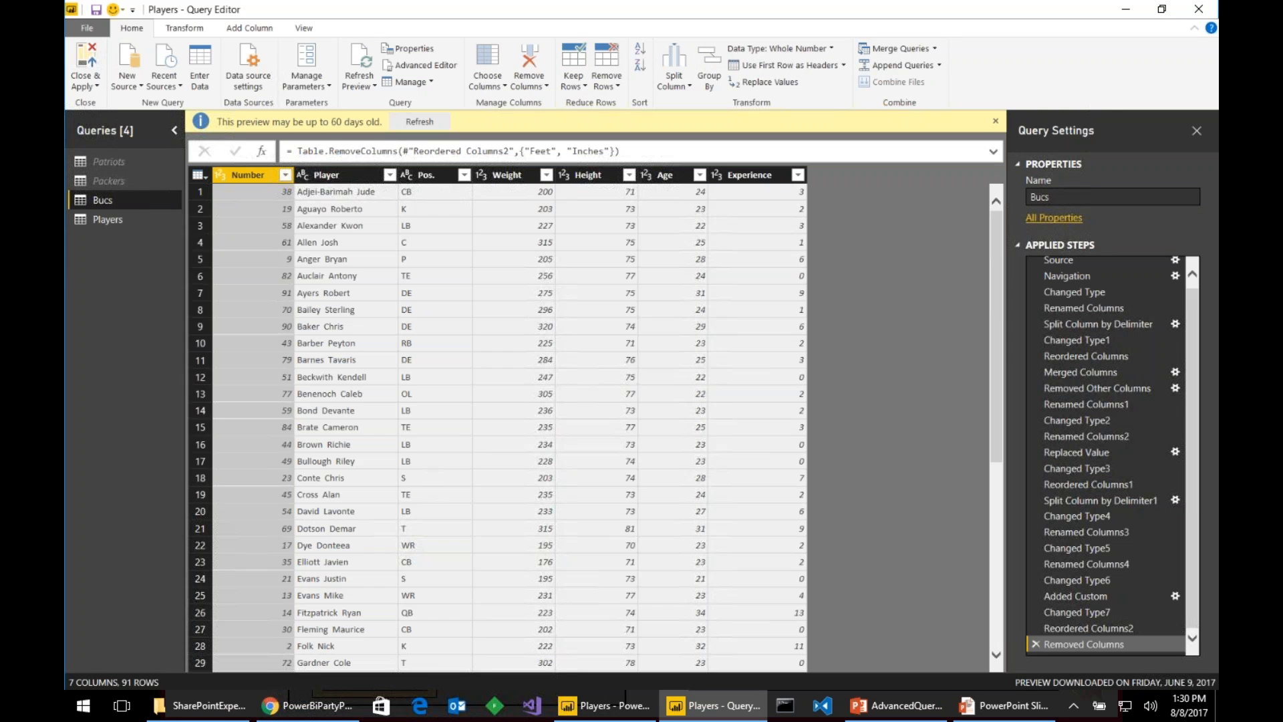
pyautogui.rightClick(146, 203)
pyautogui.click(233, 293)
pyautogui.click(712, 386)
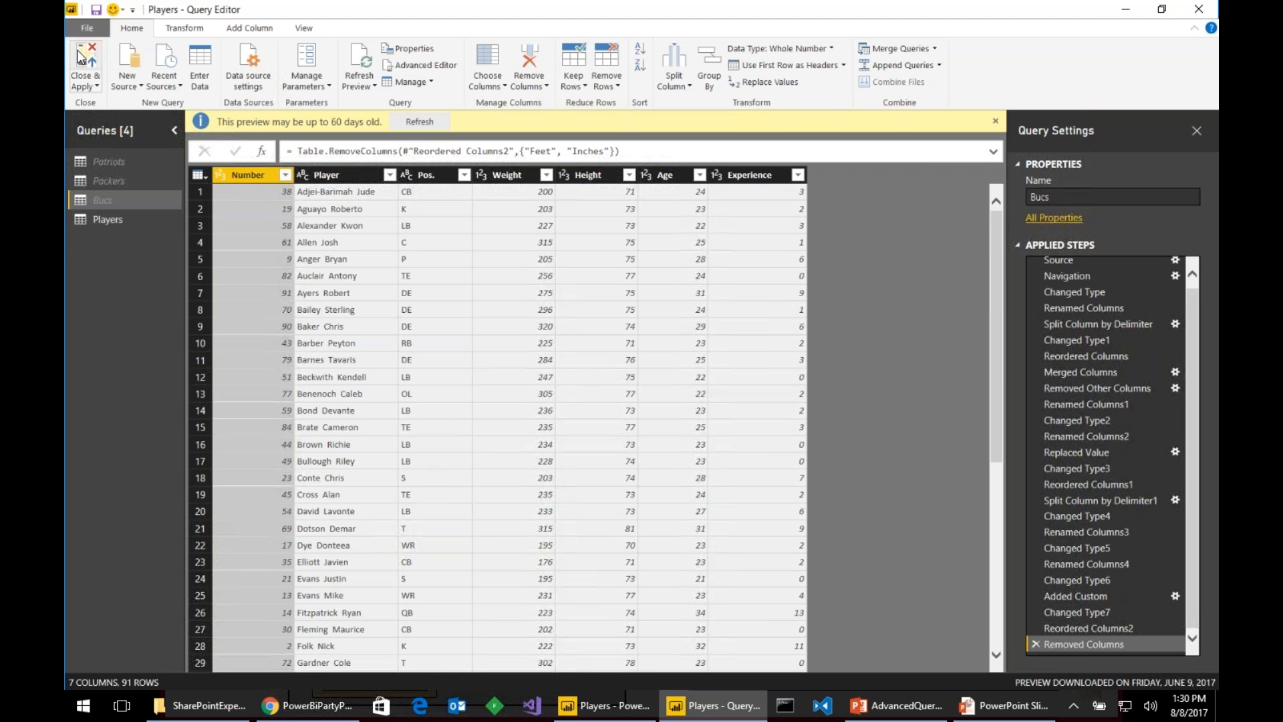
pyautogui.click(101, 83)
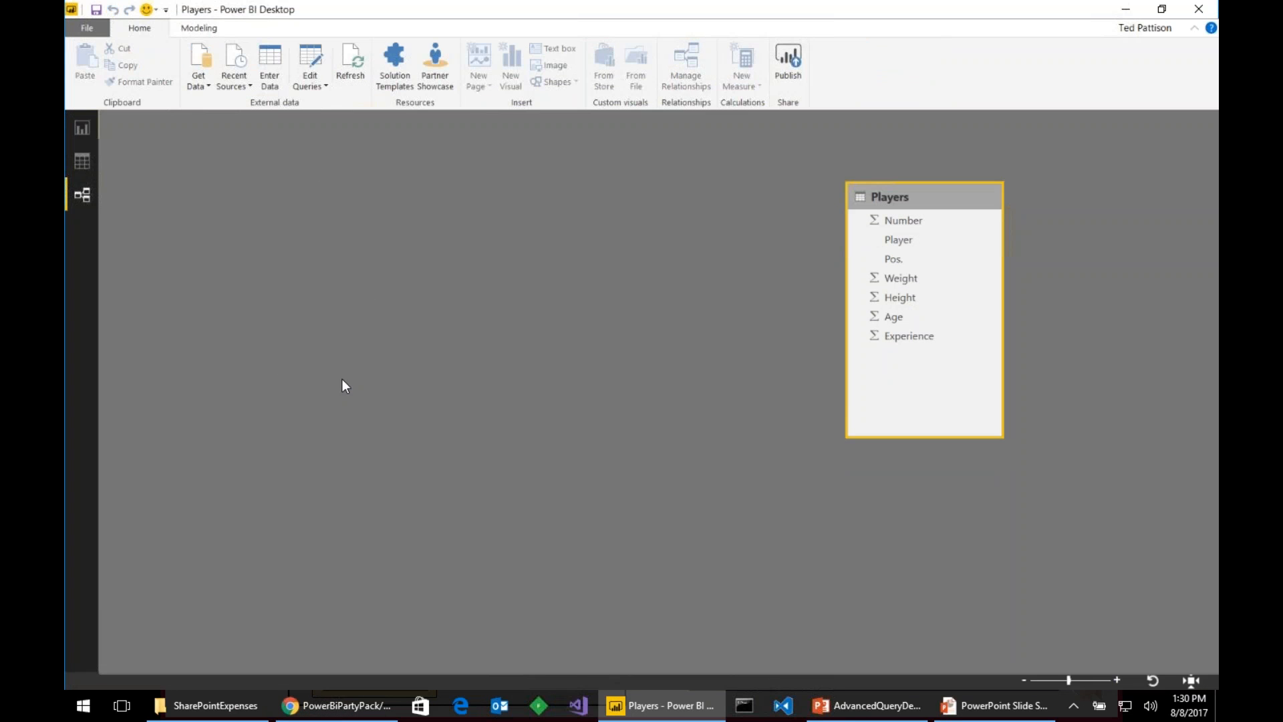
# - Move the Players table card to the upper left of the model view and return to the Query Editor
pyautogui.moveTo(901, 195); pyautogui.dragTo(198, 160)
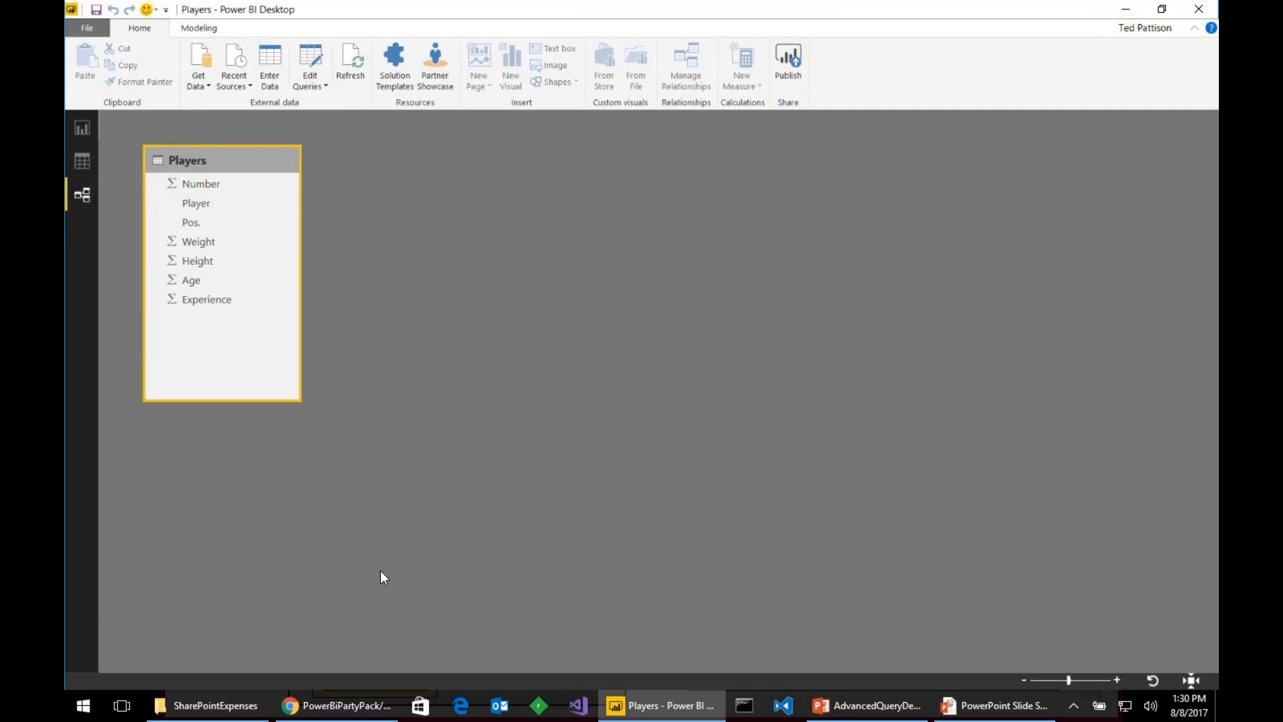
pyautogui.click(311, 59)
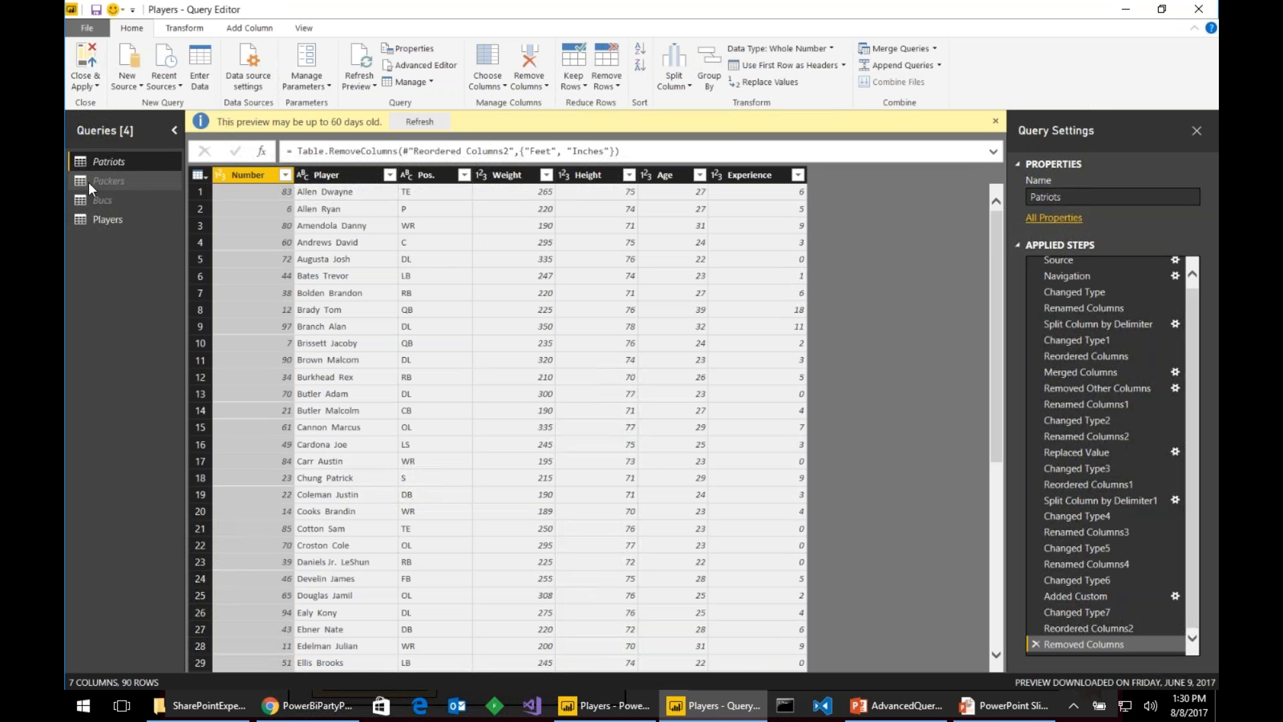
# - Create a new query group named 'Extract'
pyautogui.rightClick(103, 258)
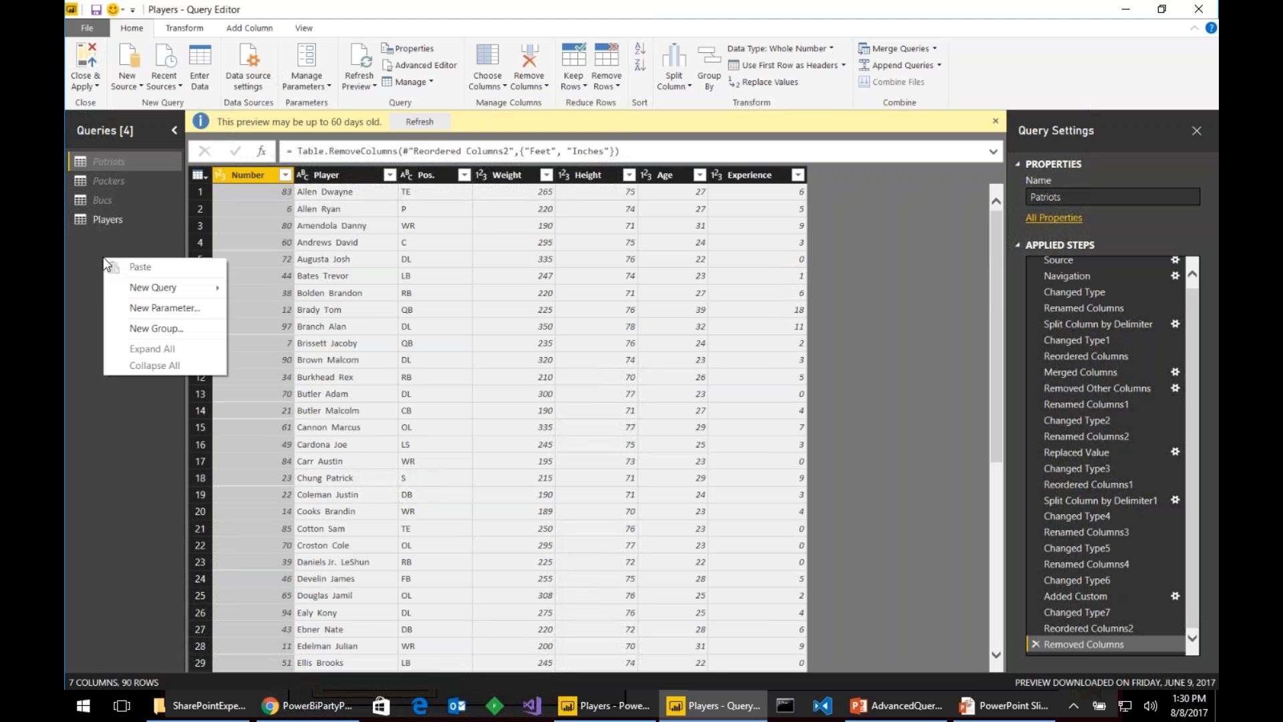
pyautogui.click(184, 329)
pyautogui.write('Extract')
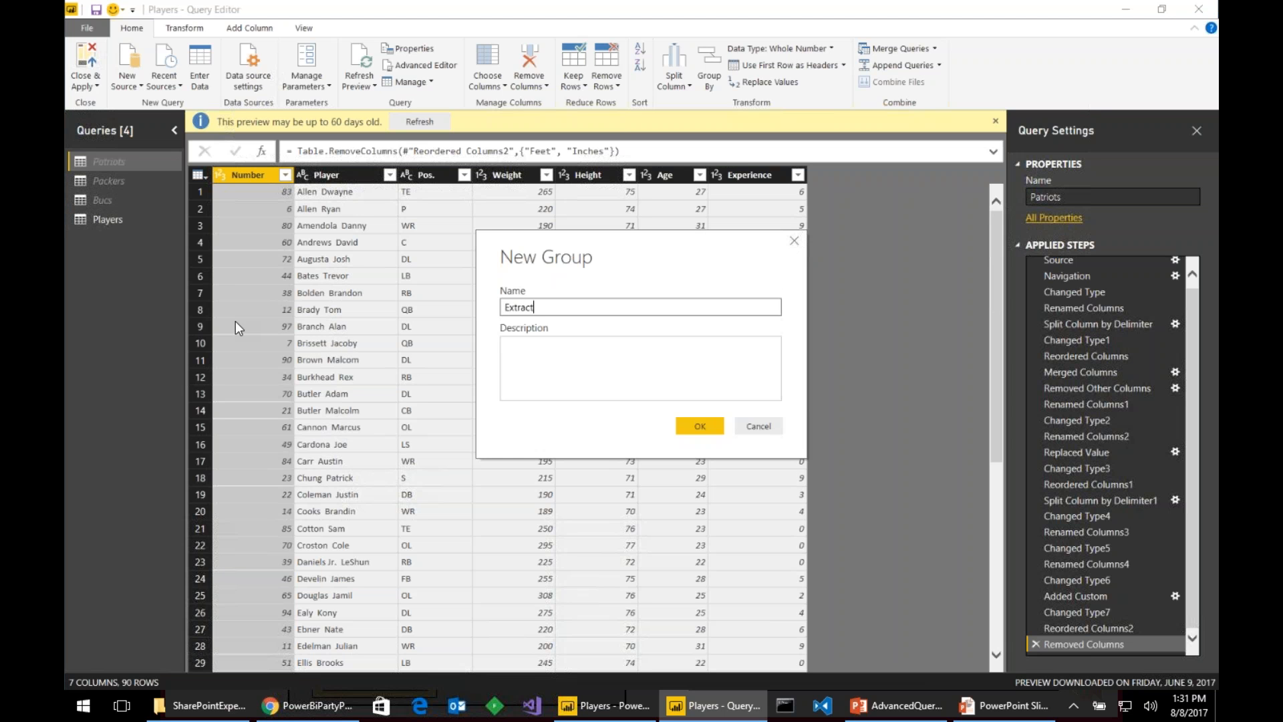
pyautogui.press('Return')
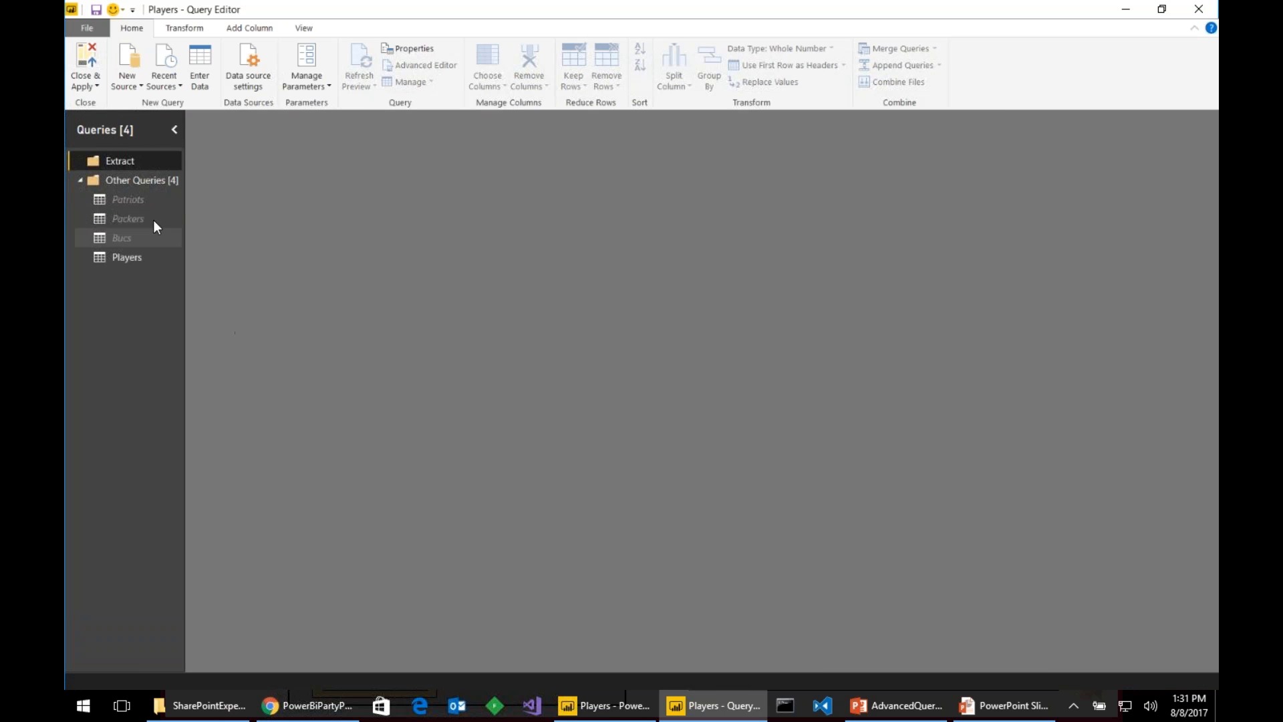
# - Move the Patriots, Packers and Bucs queries into the Extract group
pyautogui.click(151, 198)
pyautogui.rightClick(150, 199)
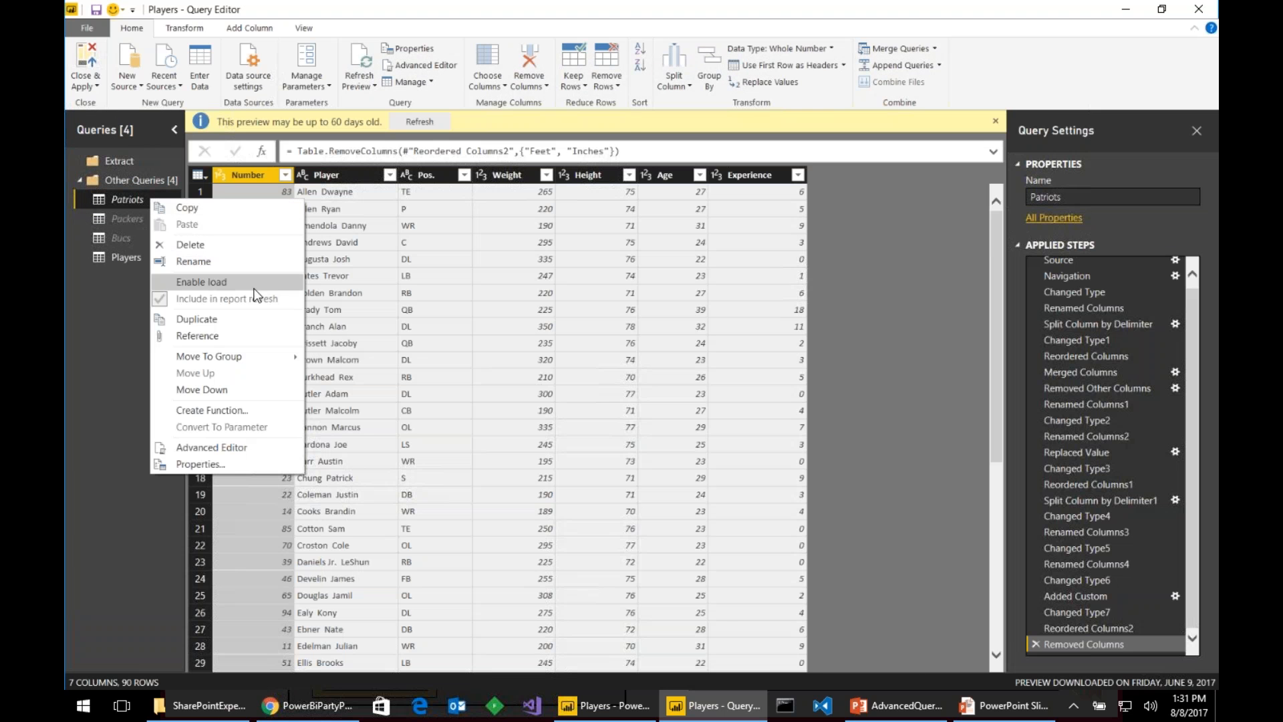
pyautogui.moveTo(281, 356)
pyautogui.click(343, 358)
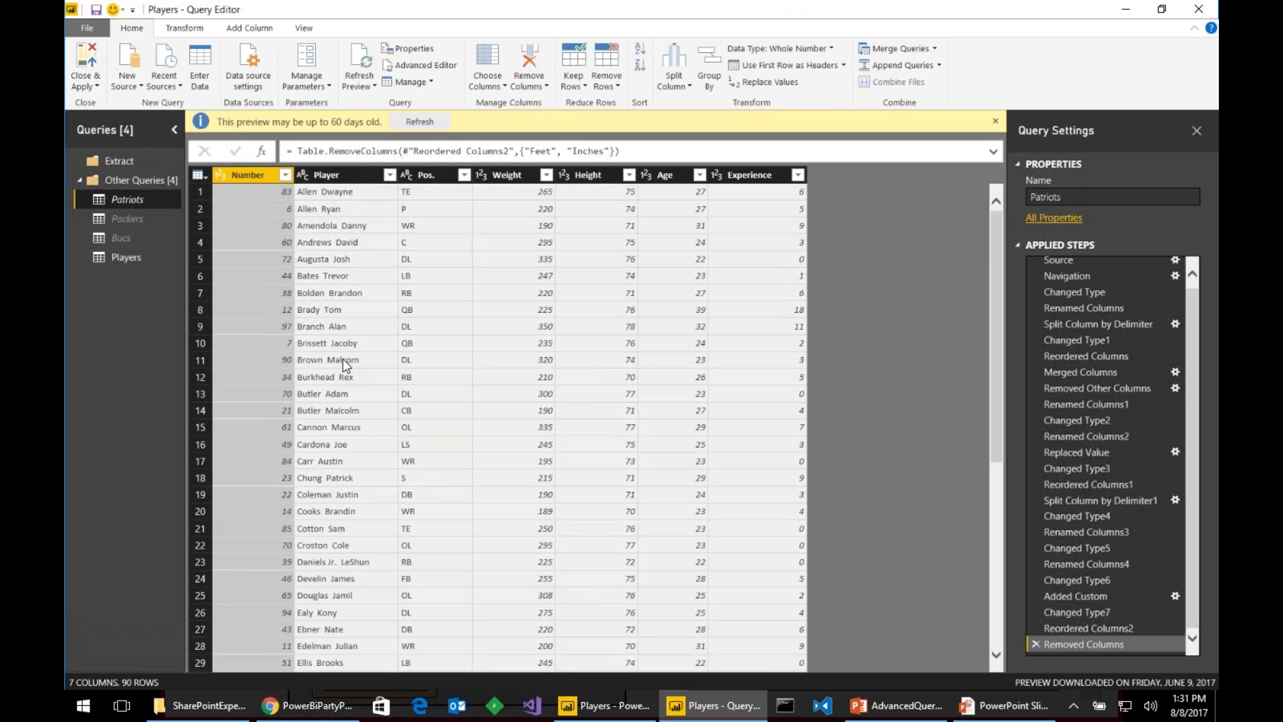
pyautogui.click(162, 218)
pyautogui.rightClick(161, 218)
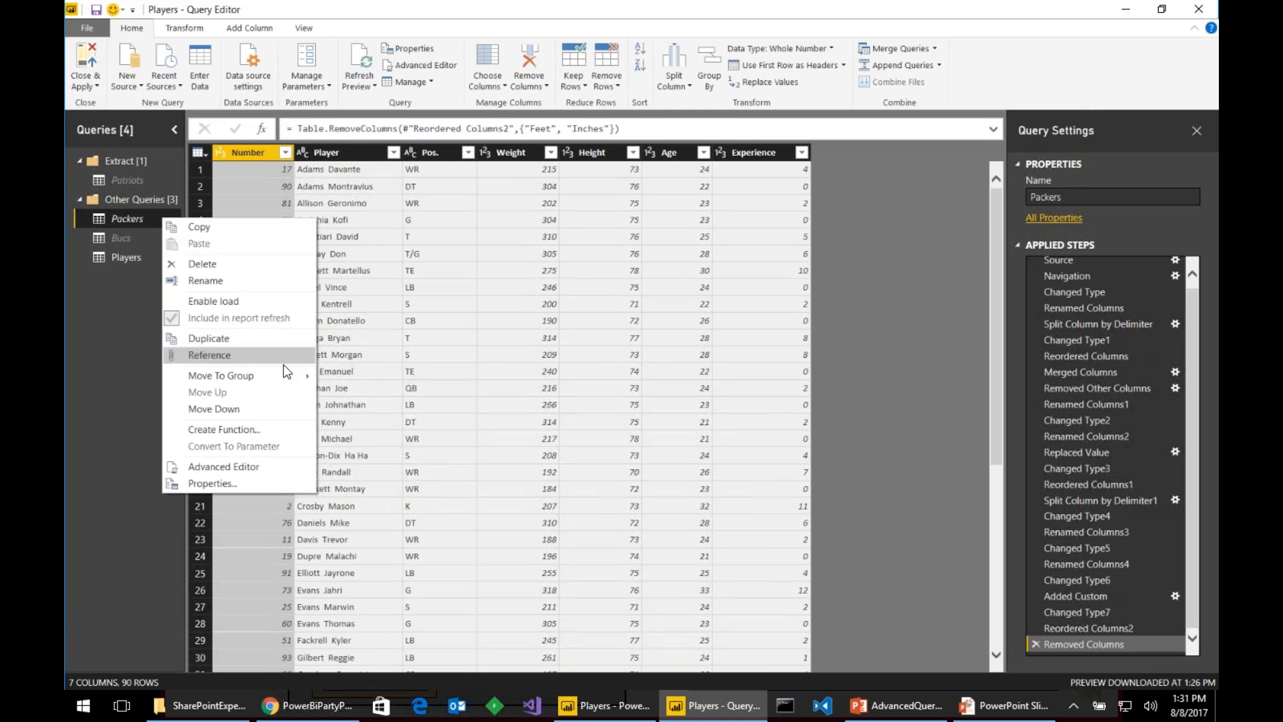
pyautogui.moveTo(293, 374)
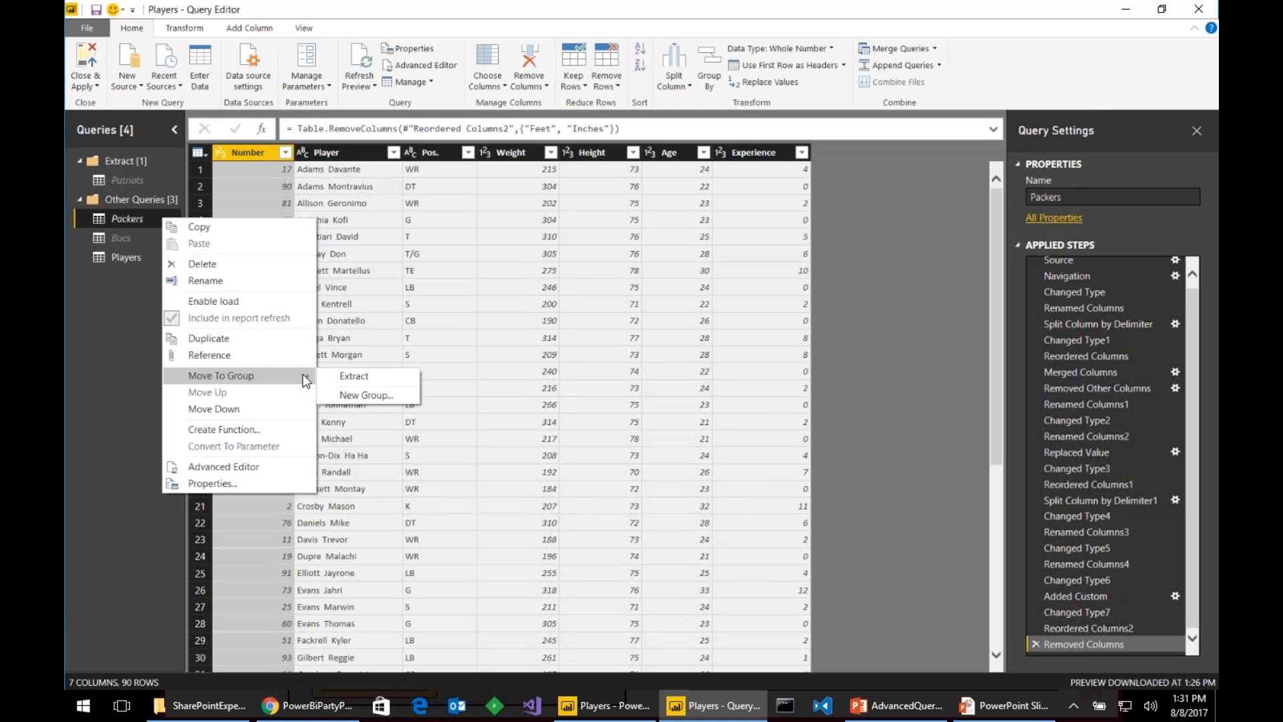
pyautogui.click(378, 378)
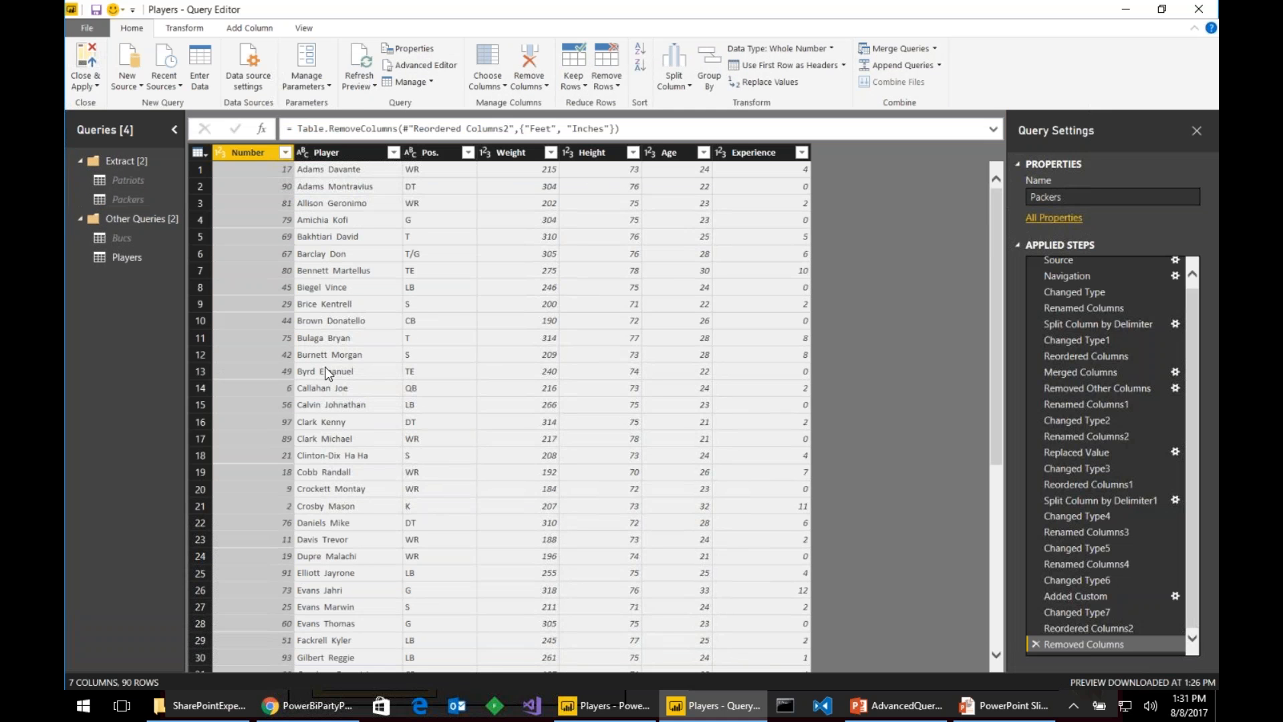
pyautogui.rightClick(150, 234)
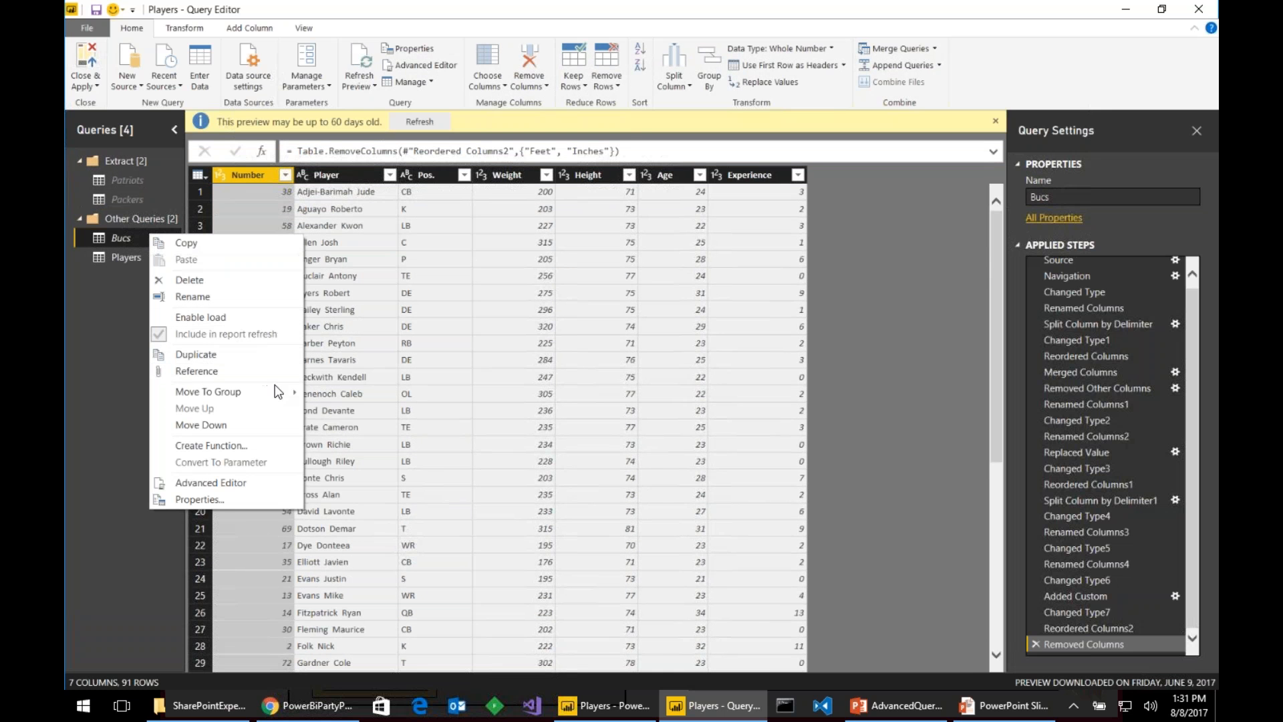
pyautogui.moveTo(291, 392)
pyautogui.click(360, 392)
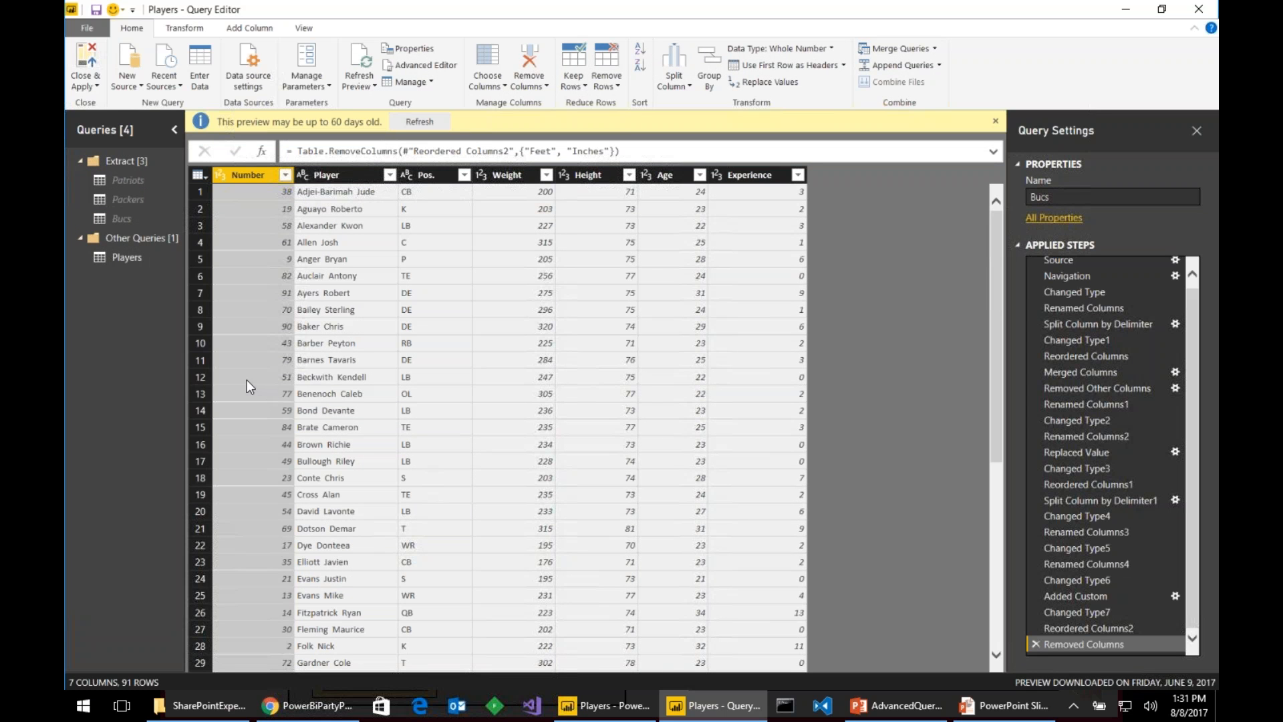
# - Move the Players query into a new group named 'Data Model'
pyautogui.click(133, 257)
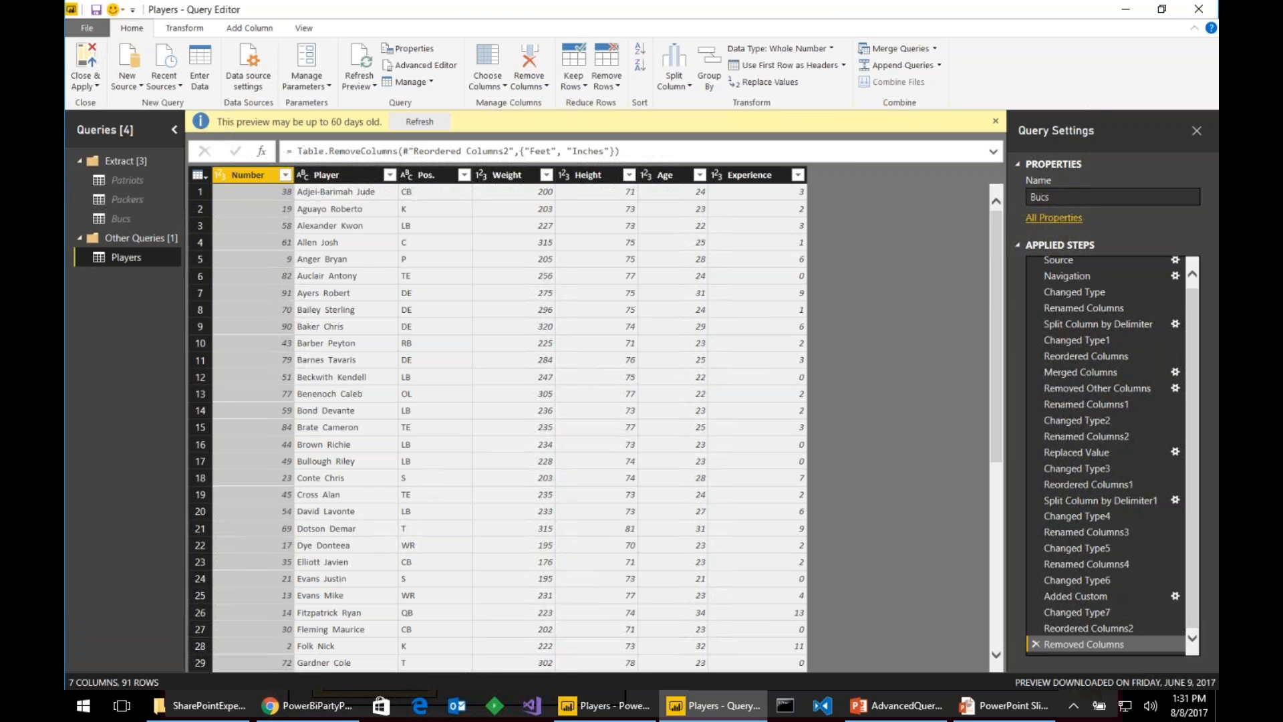
pyautogui.rightClick(127, 258)
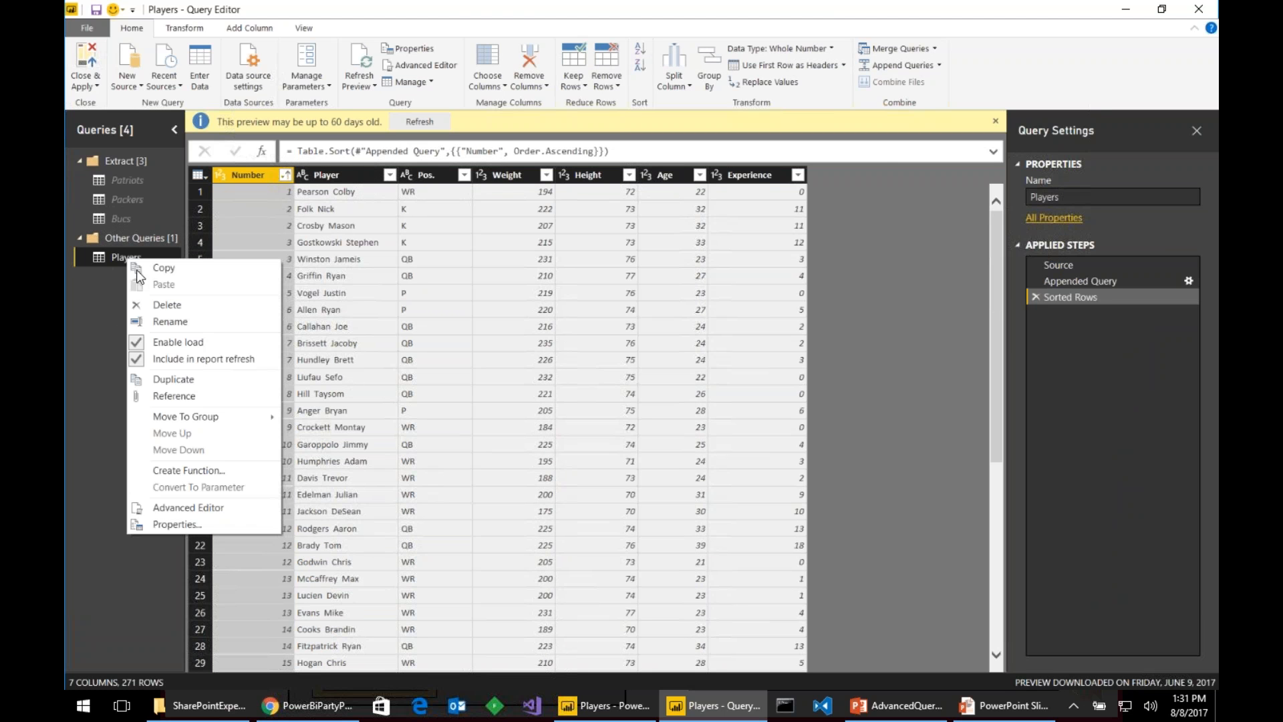
pyautogui.moveTo(244, 419)
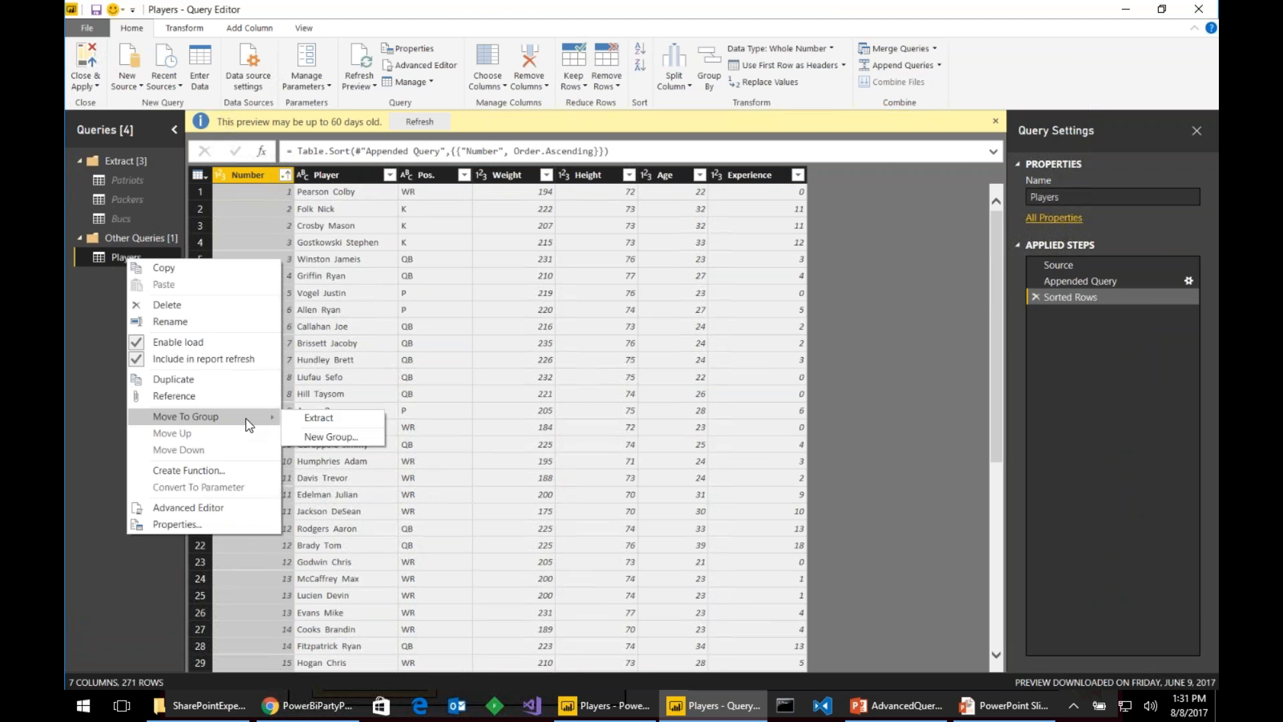
pyautogui.click(327, 435)
pyautogui.write('Data Model')
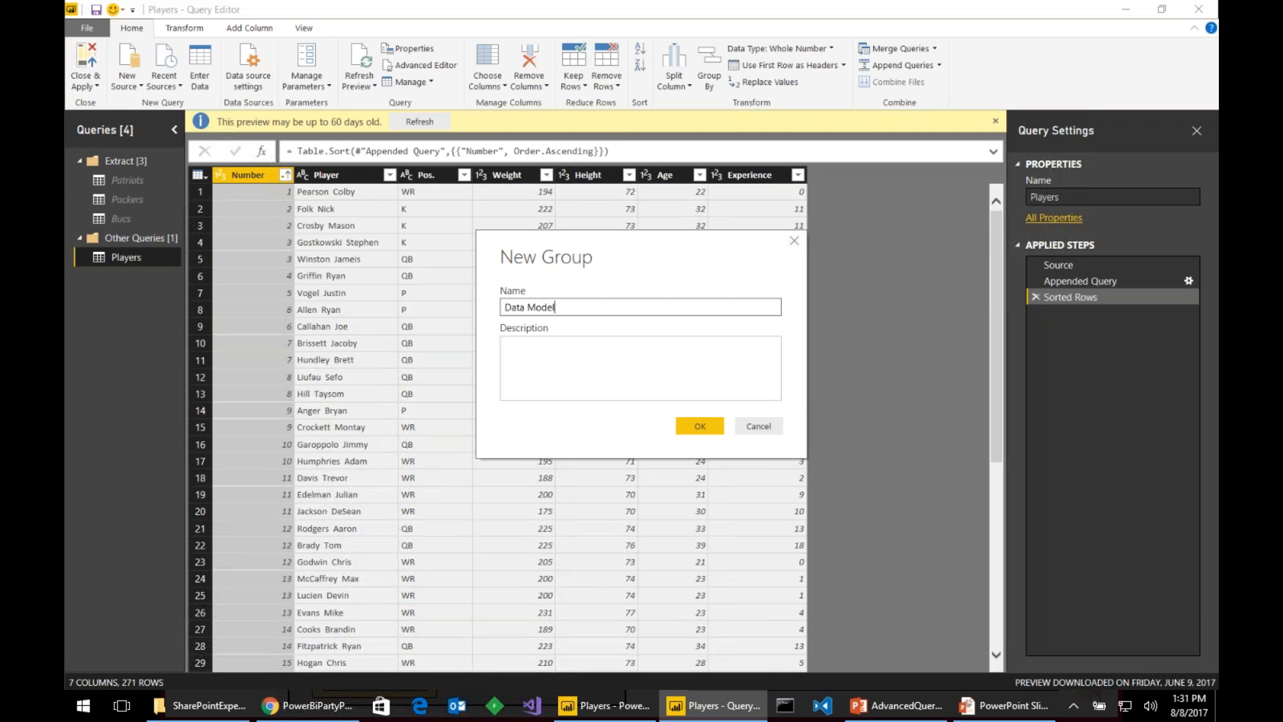
pyautogui.press('Return')
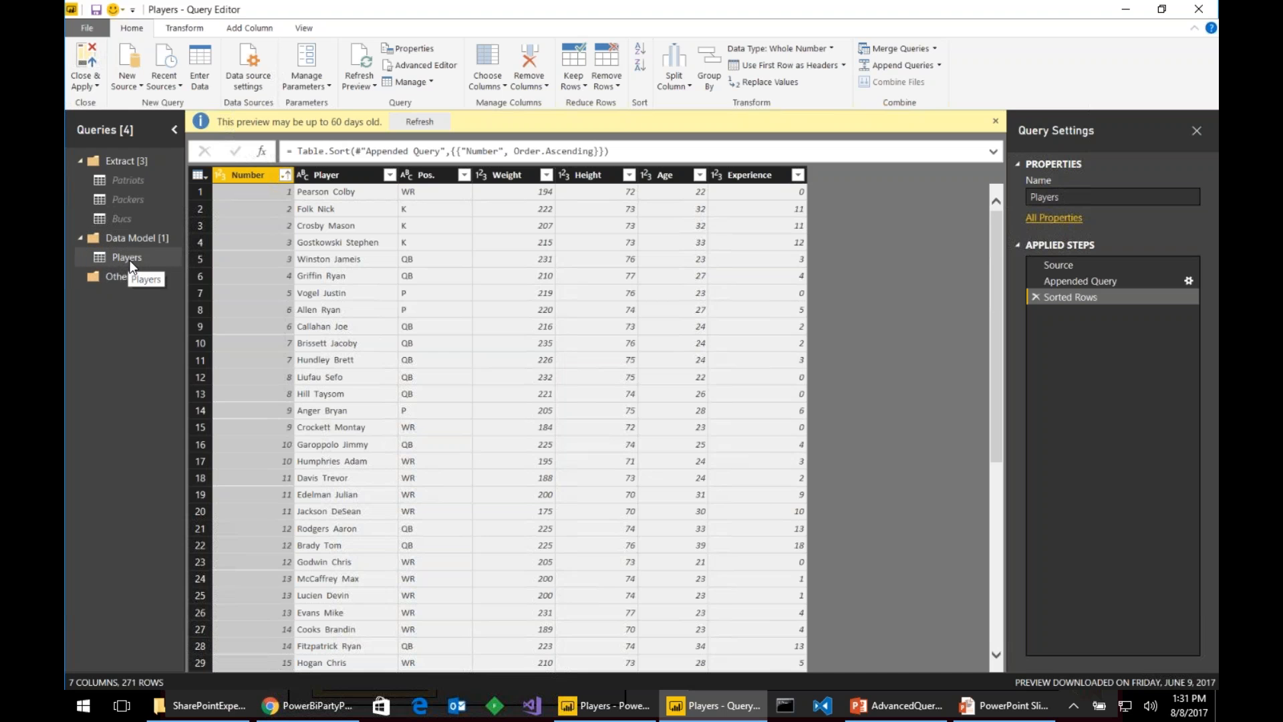
# - Check the empty Other Queries group's options, then switch to the Combining Queries PowerPoint slide
pyautogui.click(133, 280)
pyautogui.rightClick(133, 278)
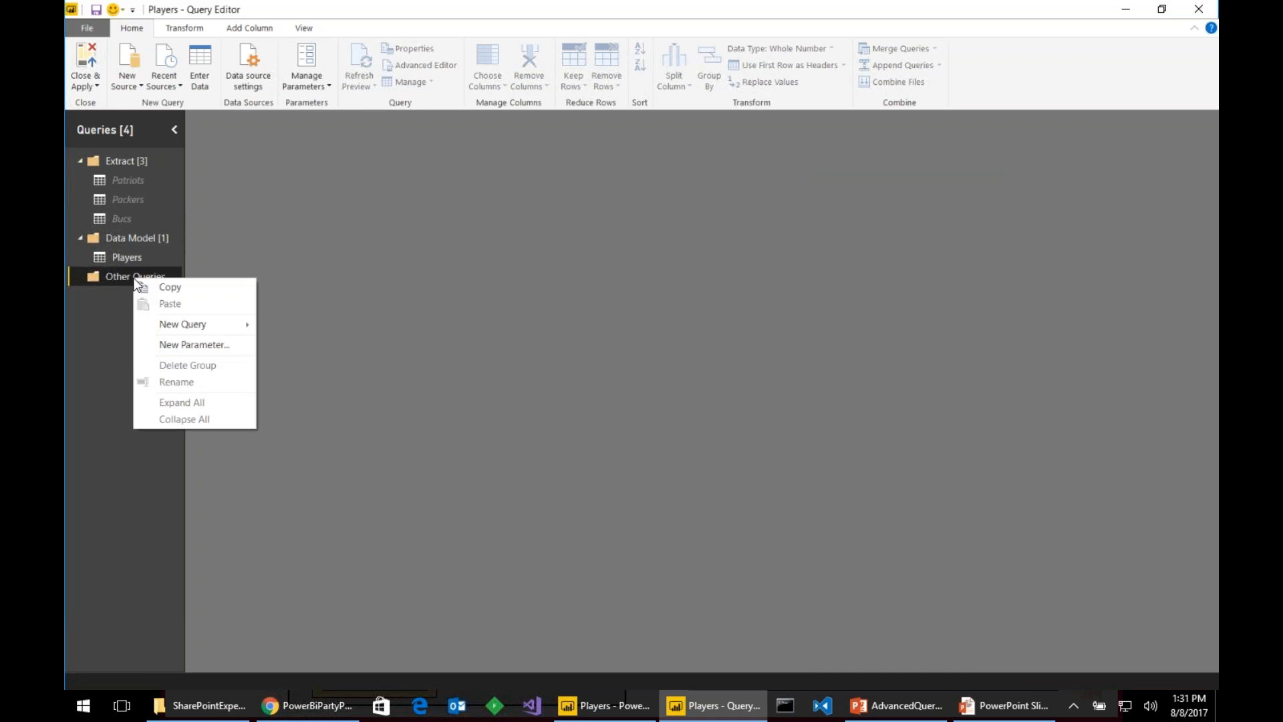
pyautogui.click(101, 321)
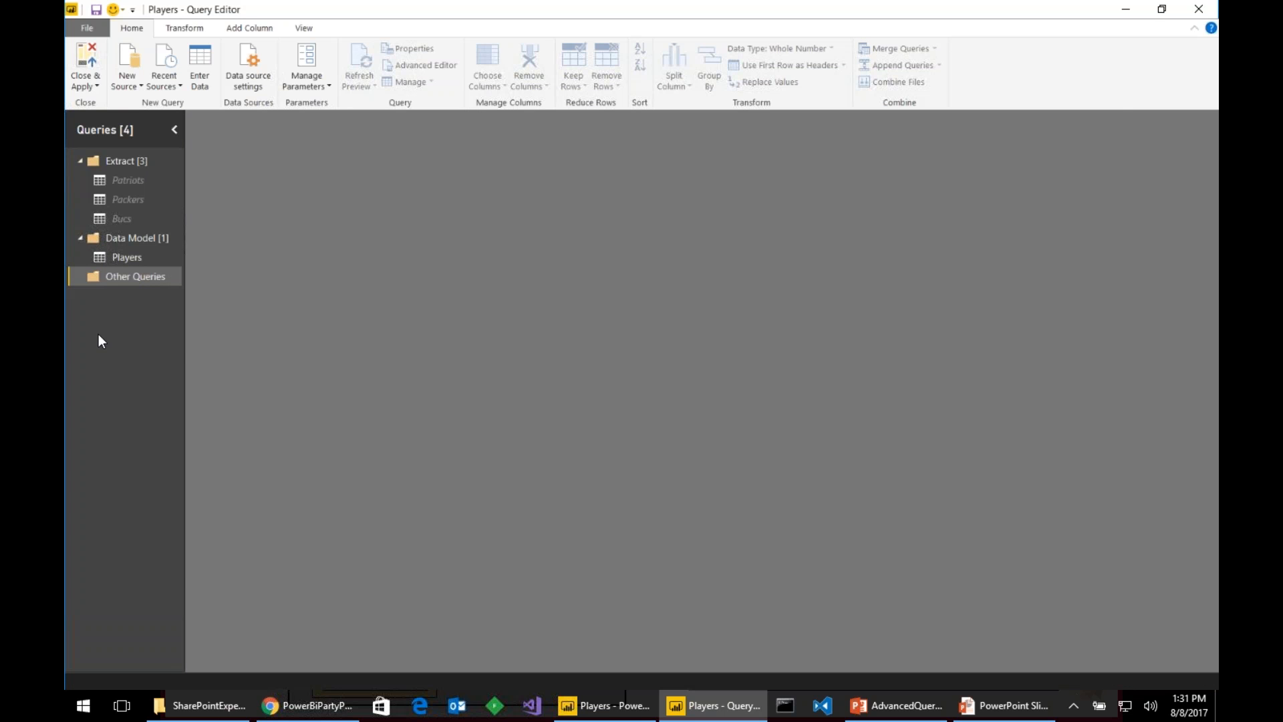
pyautogui.hotkey('alt', 'Tab')
pyautogui.hotkey('alt', 'Tab')
pyautogui.hotkey('alt', 'Tab')
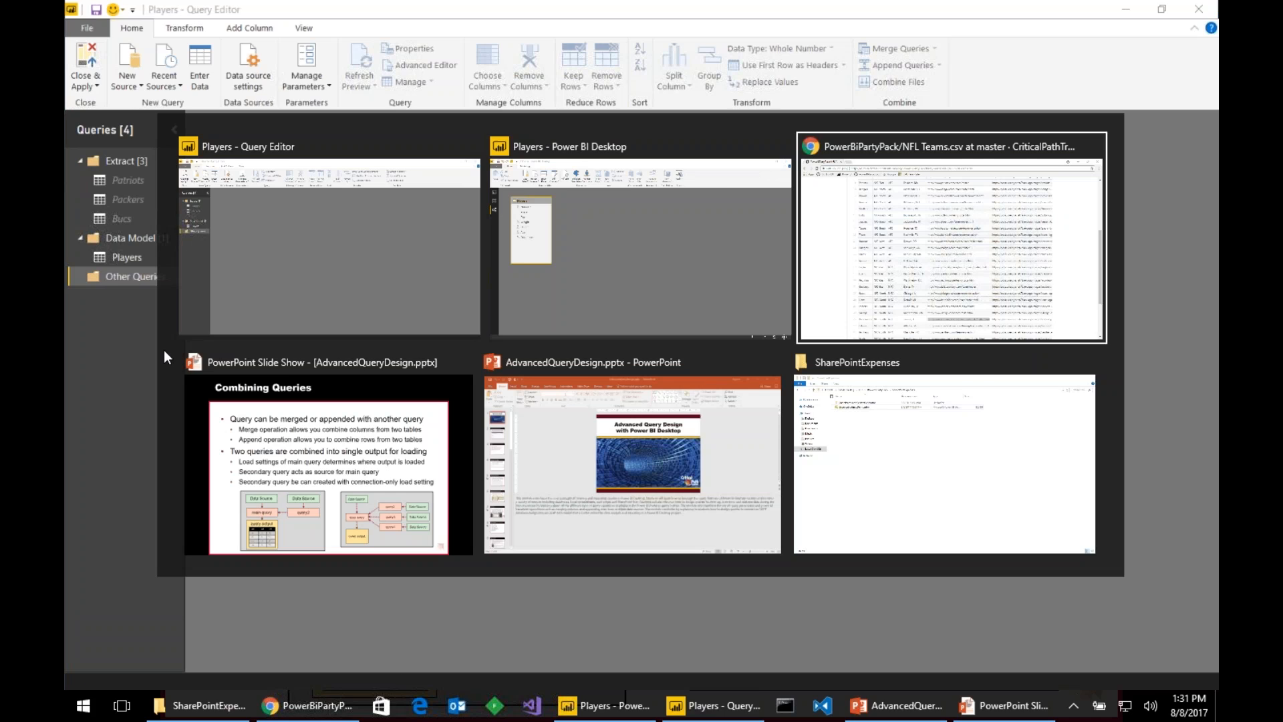
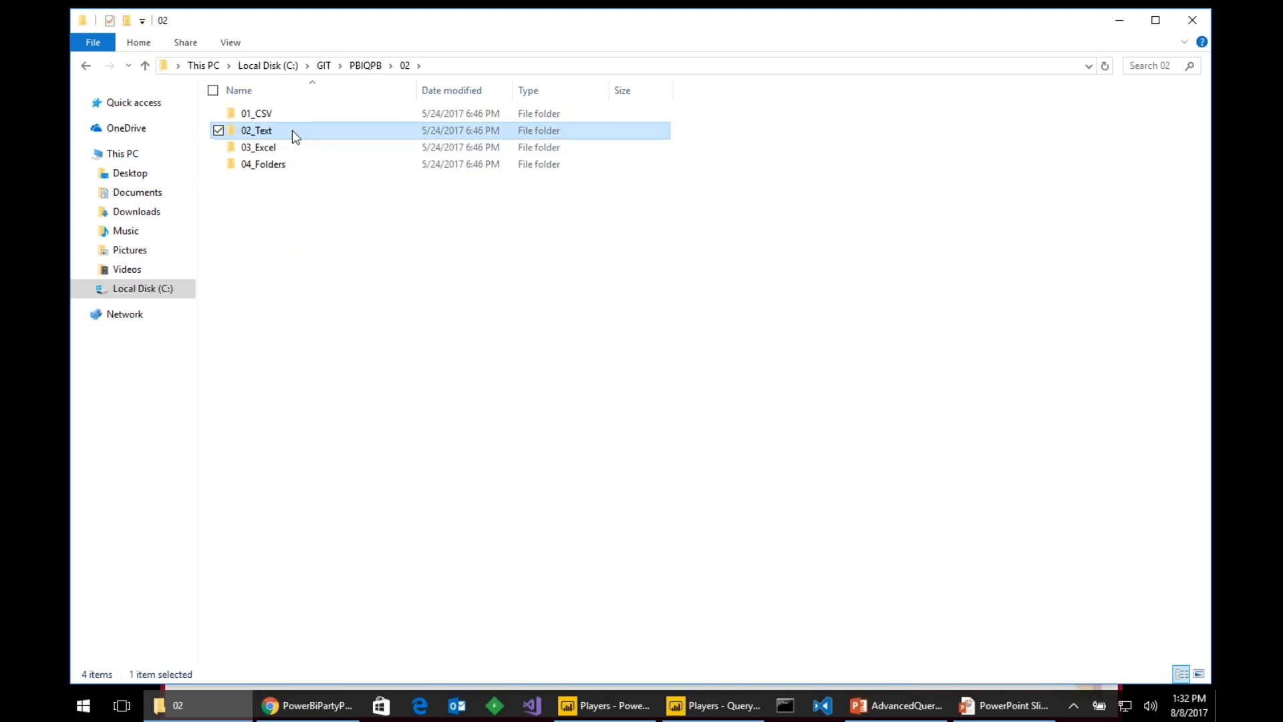
# - Copy WingtipExpenses.txt into GIT\PowerBiPartyPack\Data and open it in Notepad
pyautogui.click(291, 129)
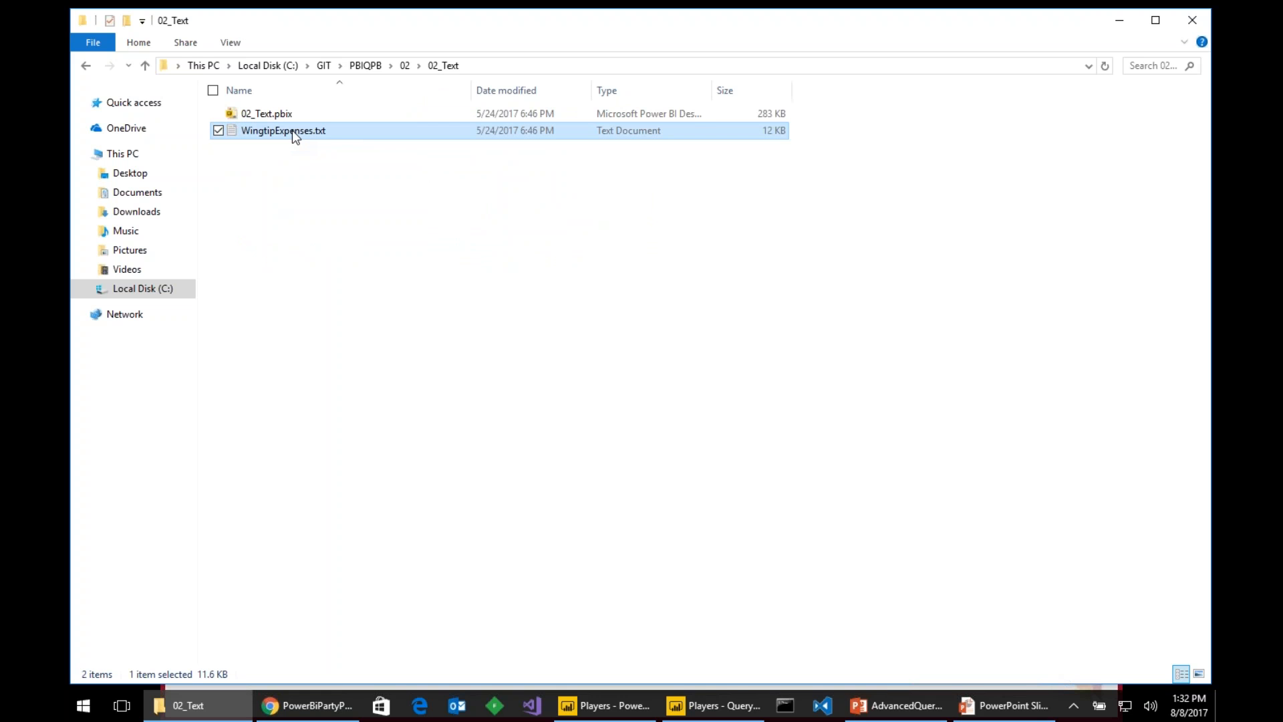
pyautogui.click(324, 65)
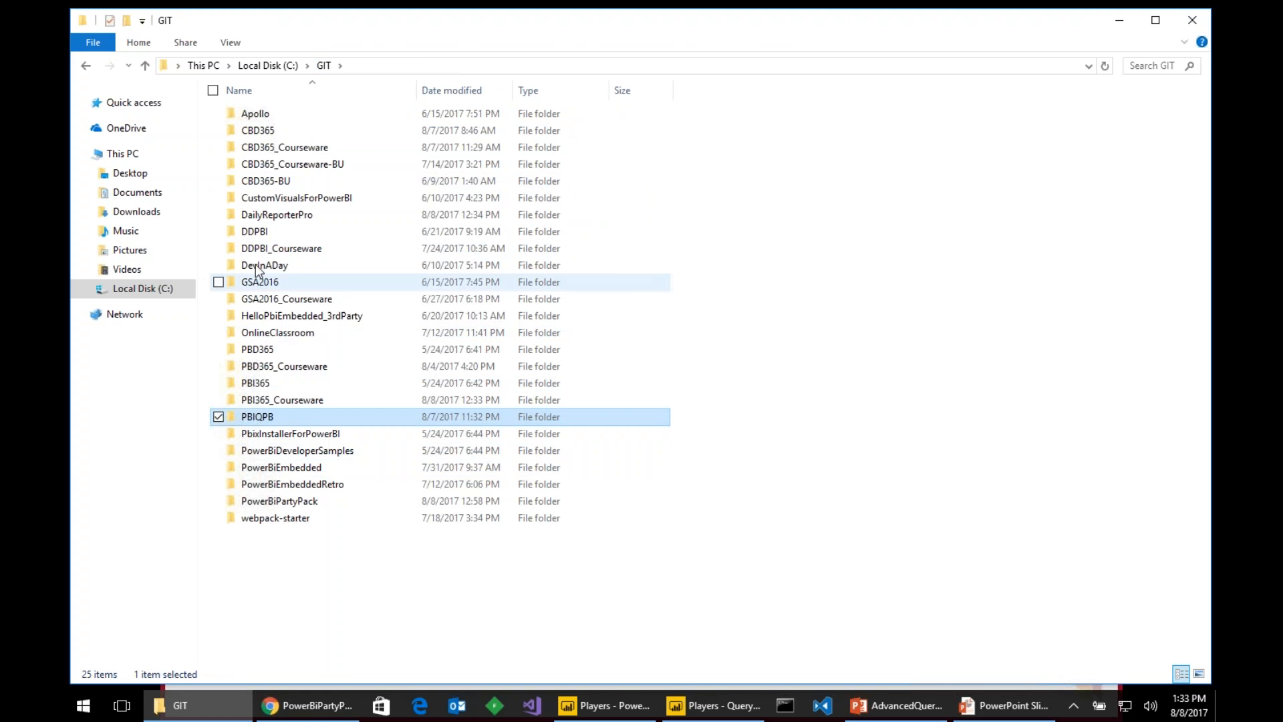
pyautogui.doubleClick(307, 502)
pyautogui.doubleClick(255, 114)
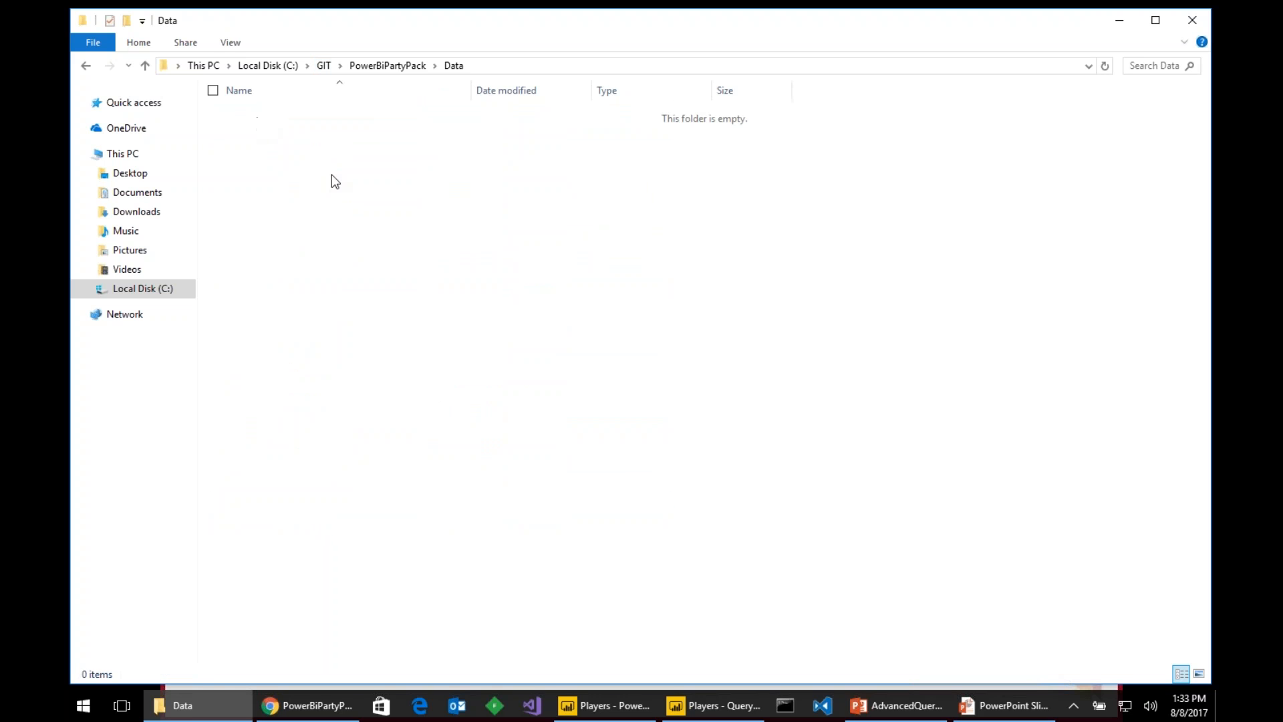
pyautogui.hotkey('ctrl', 'v')
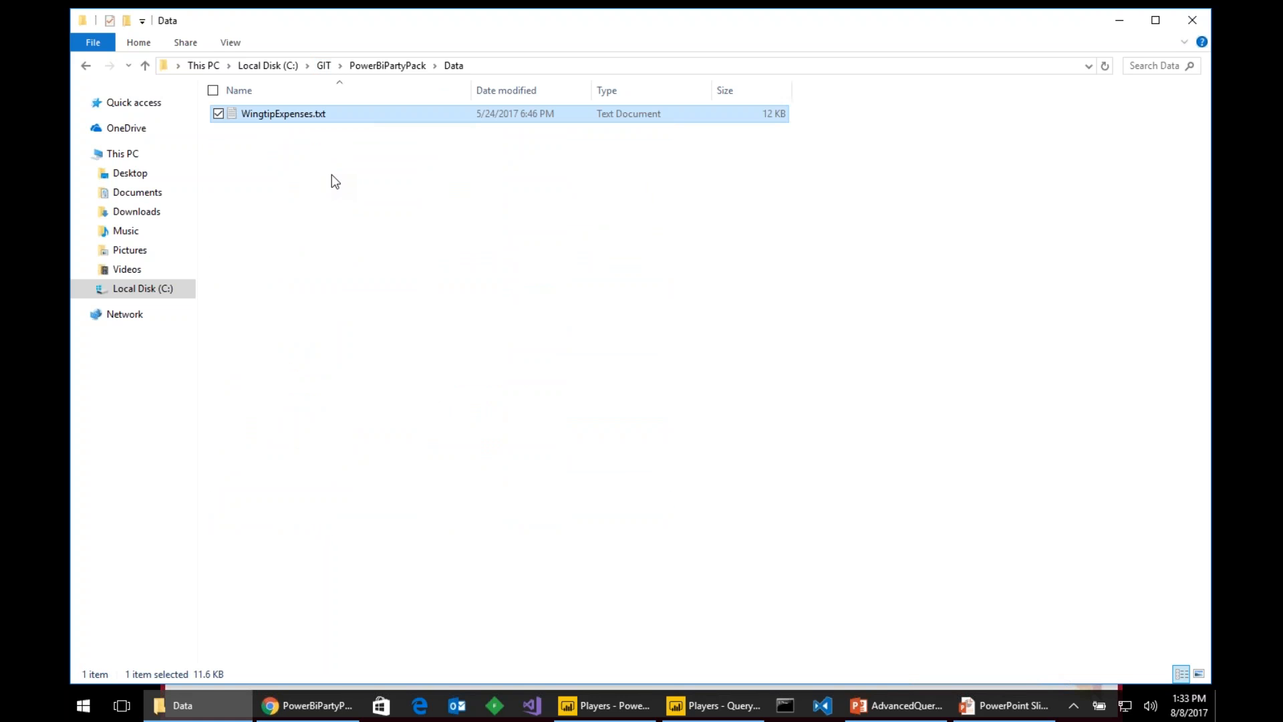
pyautogui.press('Return')
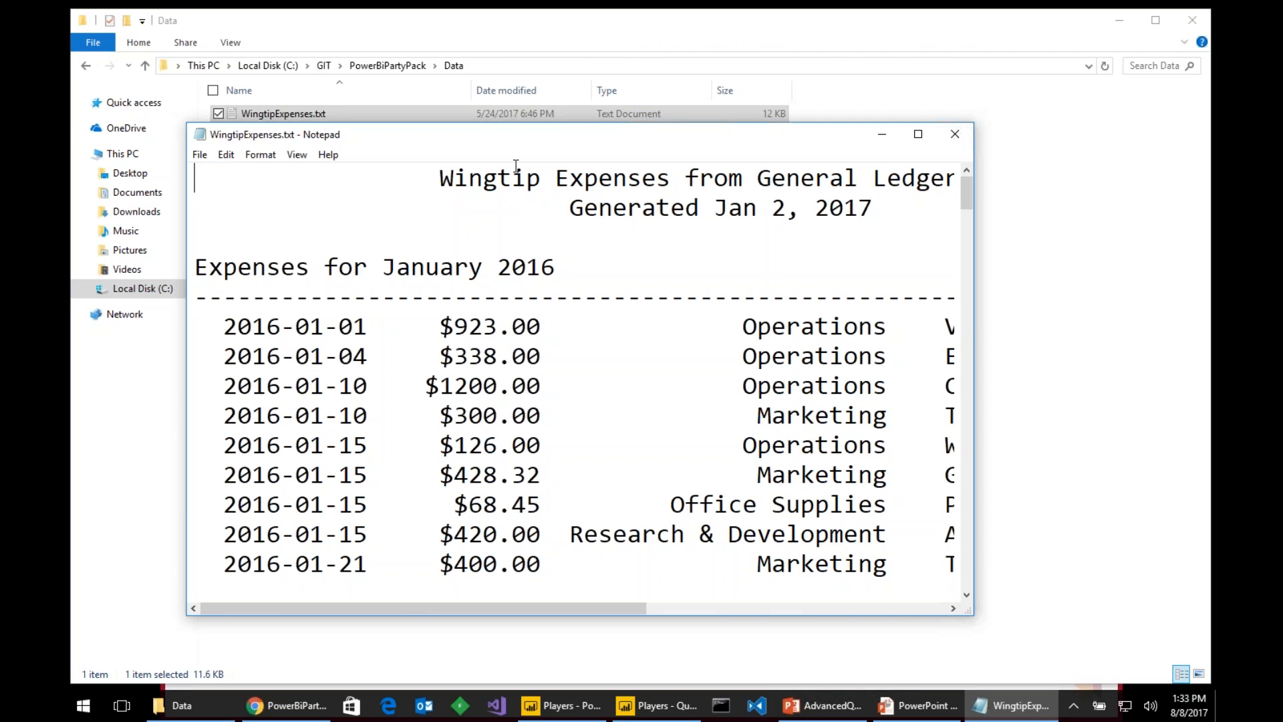
# - Maximize Notepad and look over the expense report's title and heading lines
pyautogui.click(918, 136)
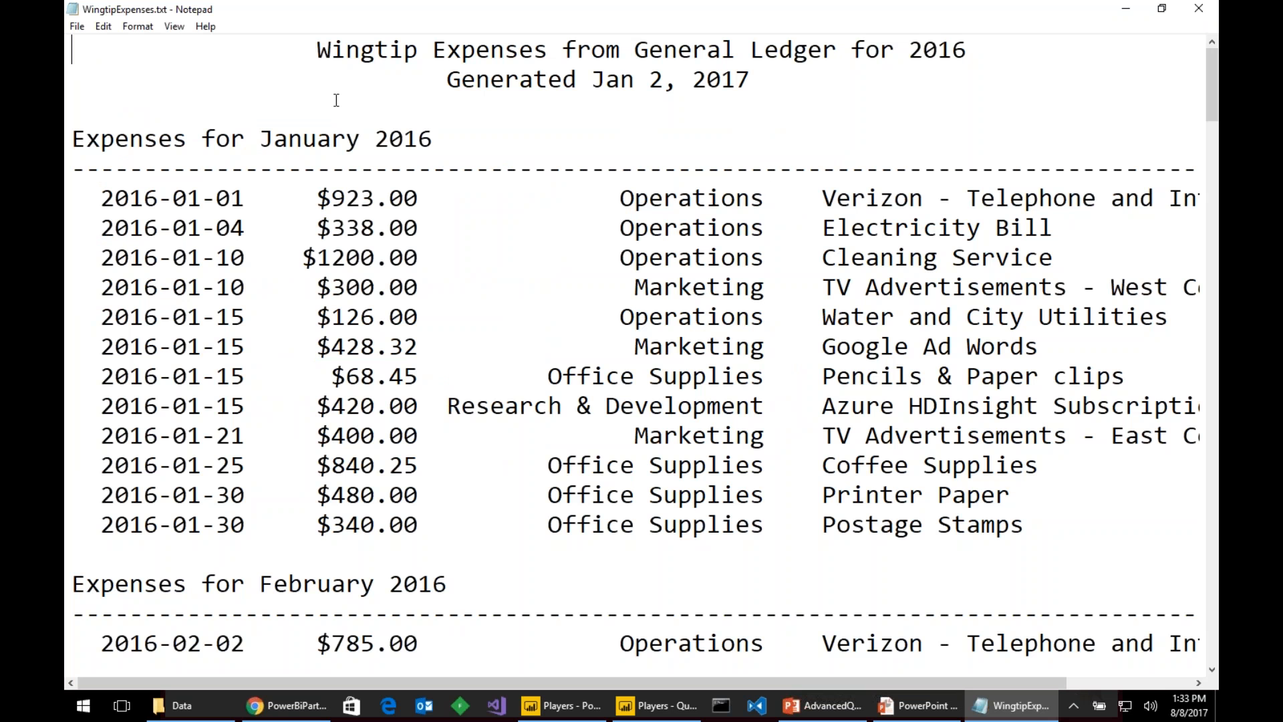
pyautogui.scroll(-20, 461, 234)
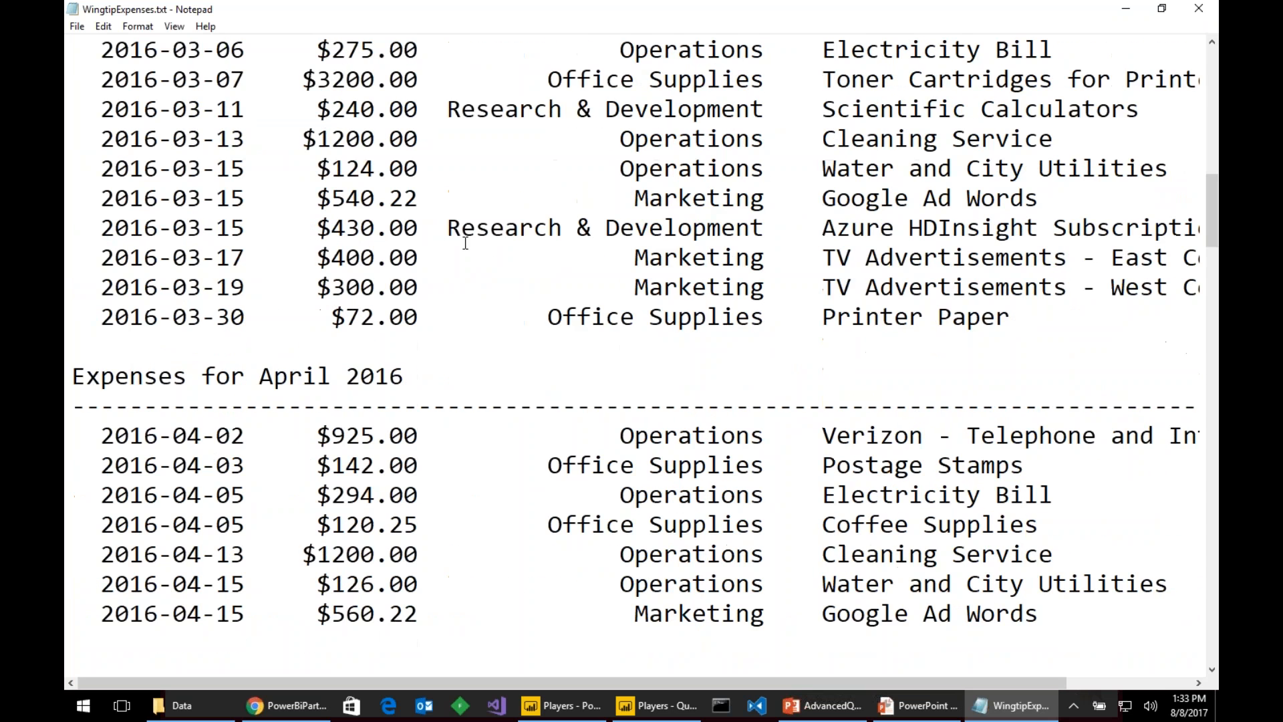
pyautogui.scroll(20, 465, 243)
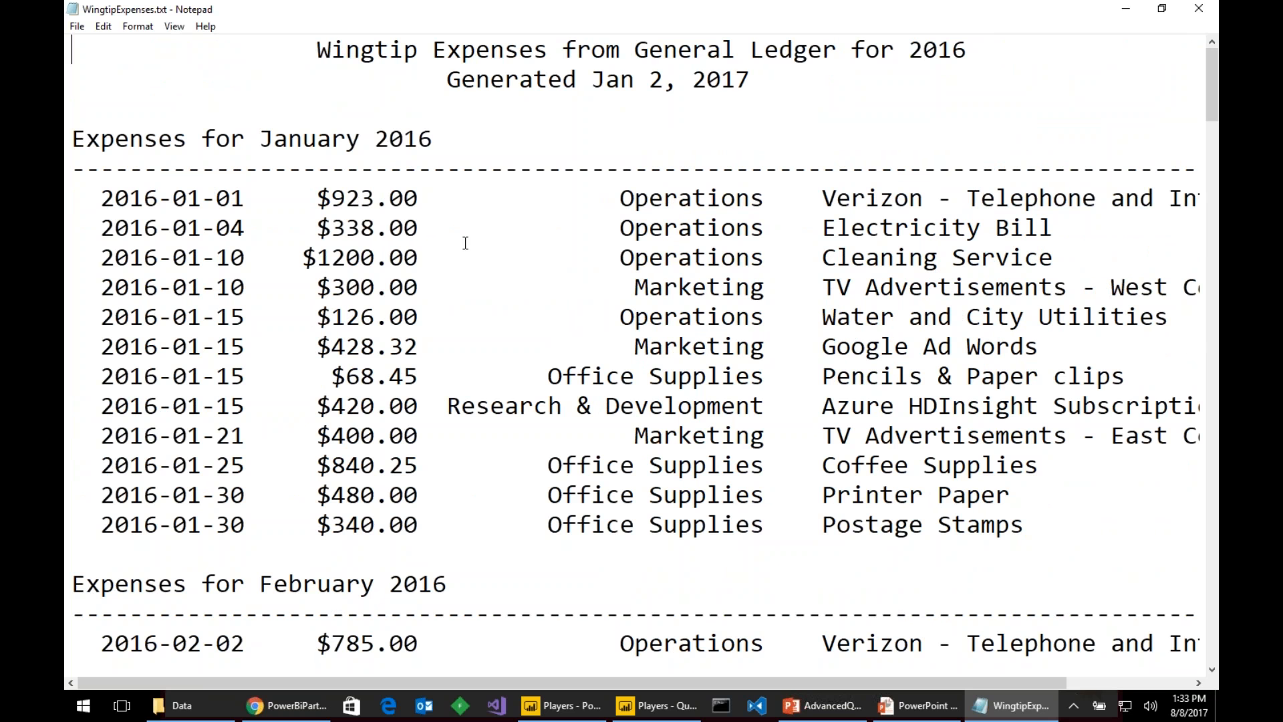
pyautogui.moveTo(72, 53); pyautogui.dragTo(231, 171)
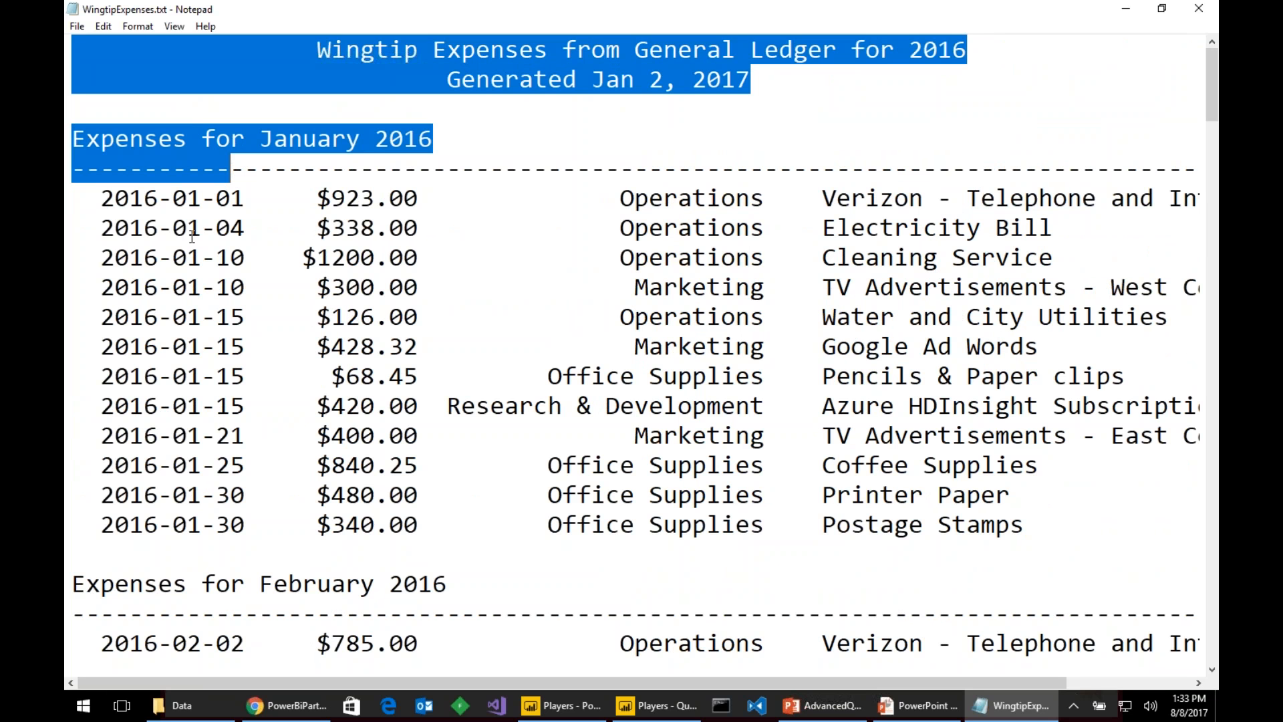
# - Measure the date and amount field widths on the first expense line, then return to Power BI's Players file
pyautogui.click(87, 199)
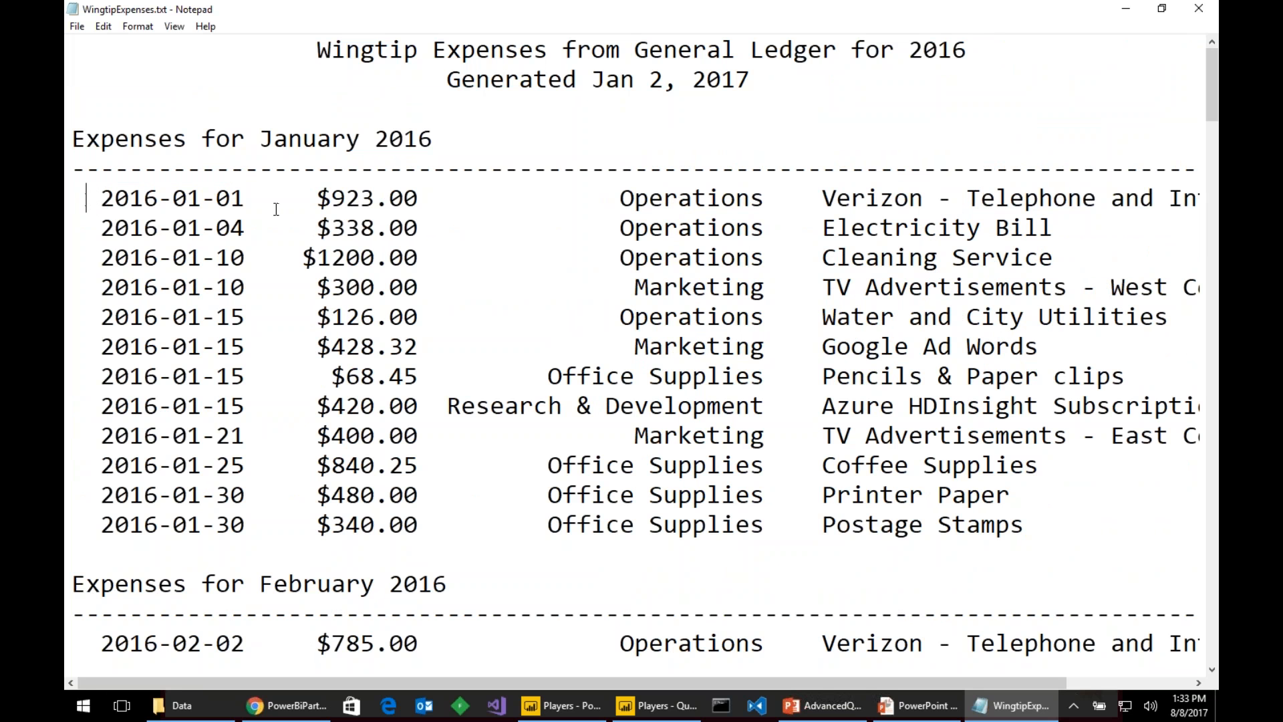
pyautogui.press('Home')
pyautogui.hotkey('shift', 'Right')
pyautogui.hotkey('shift', 'Right')
pyautogui.hotkey('shift', 'Right')
pyautogui.hotkey('shift', 'Right')
pyautogui.hotkey('shift', 'Right')
pyautogui.hotkey('shift', 'Right')
pyautogui.hotkey('shift', 'Right')
pyautogui.hotkey('shift', 'Right')
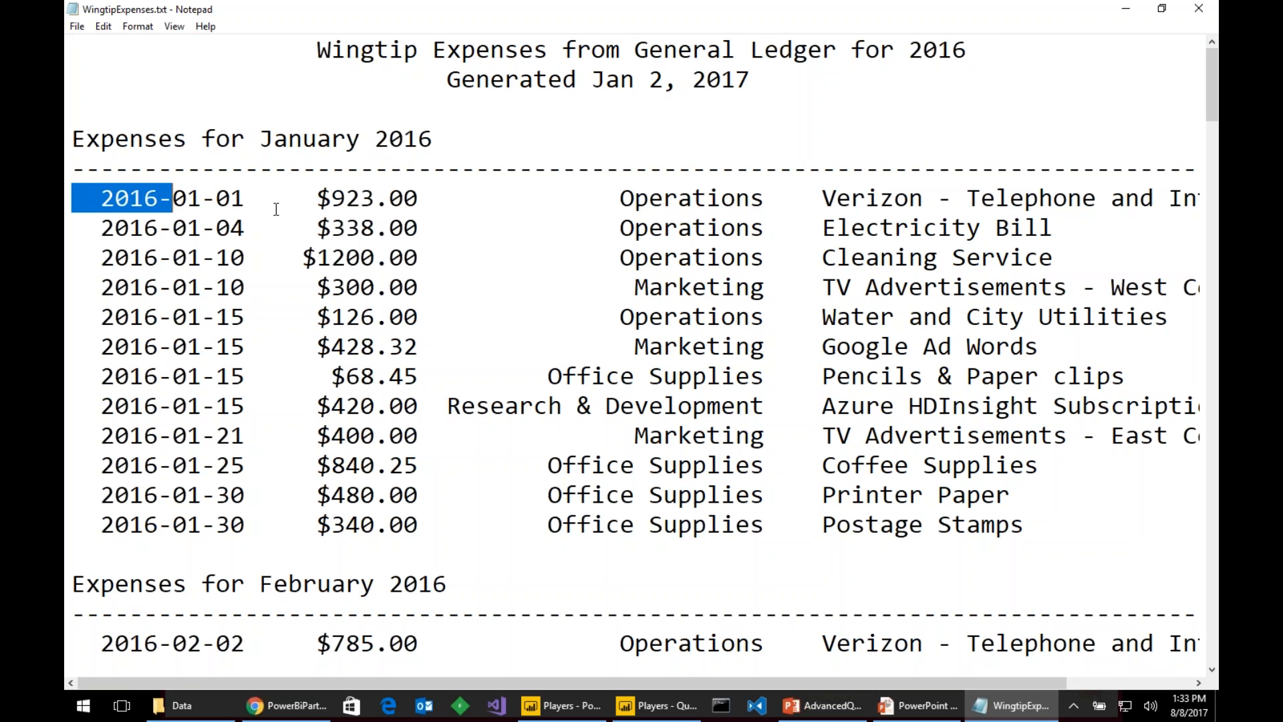
pyautogui.hotkey('shift', 'Right')
pyautogui.hotkey('shift', 'Right')
pyautogui.hotkey('shift', 'Right')
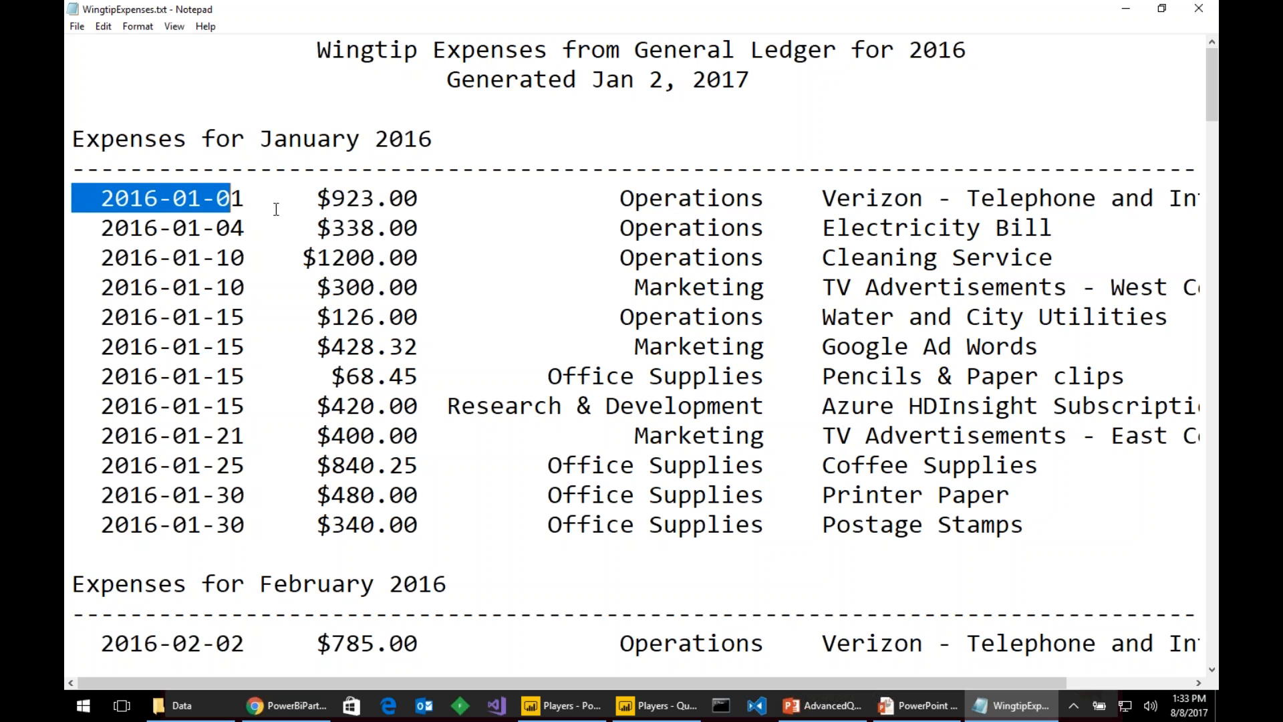
pyautogui.press('Right')
pyautogui.hotkey('shift', 'Right')
pyautogui.hotkey('shift', 'Right')
pyautogui.hotkey('shift', 'Right')
pyautogui.hotkey('shift', 'Right')
pyautogui.hotkey('shift', 'Right')
pyautogui.hotkey('shift', 'Right')
pyautogui.hotkey('shift', 'Right')
pyautogui.hotkey('shift', 'Right')
pyautogui.hotkey('shift', 'Right')
pyautogui.hotkey('shift', 'Right')
pyautogui.hotkey('shift', 'Right')
pyautogui.hotkey('shift', 'Right')
pyautogui.press('Right')
pyautogui.press('Left')
pyautogui.hotkey('shift', 'Right')
pyautogui.hotkey('shift', 'Right')
pyautogui.hotkey('shift', 'Right')
pyautogui.hotkey('shift', 'Right')
pyautogui.hotkey('shift', 'Right')
pyautogui.hotkey('shift', 'Right')
pyautogui.hotkey('shift', 'Right')
pyautogui.hotkey('shift', 'Right')
pyautogui.hotkey('shift', 'Right')
pyautogui.hotkey('shift', 'Right')
pyautogui.hotkey('shift', 'Right')
pyautogui.hotkey('shift', 'Right')
pyautogui.hotkey('shift', 'Right')
pyautogui.hotkey('shift', 'Right')
pyautogui.hotkey('shift', 'Right')
pyautogui.hotkey('shift', 'Right')
pyautogui.hotkey('shift', 'Right')
pyautogui.hotkey('shift', 'Right')
pyautogui.hotkey('shift', 'Right')
pyautogui.hotkey('shift', 'Right')
pyautogui.hotkey('shift', 'Right')
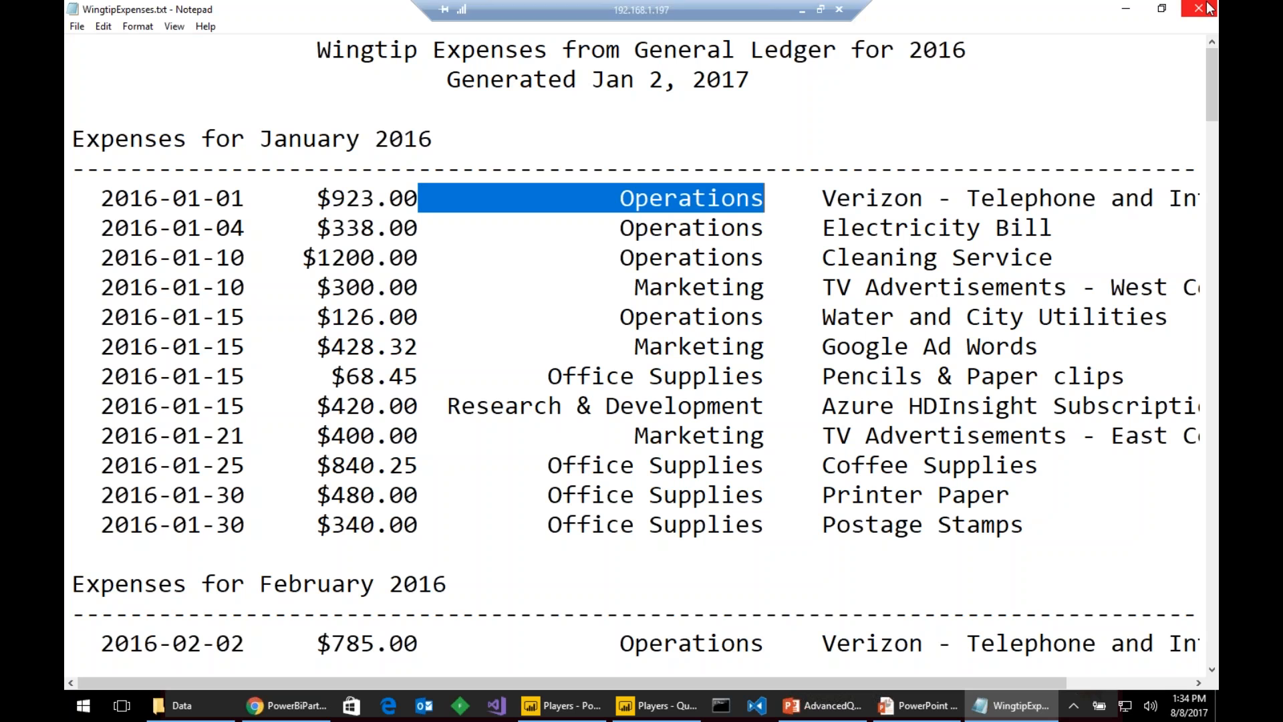
pyautogui.click(597, 712)
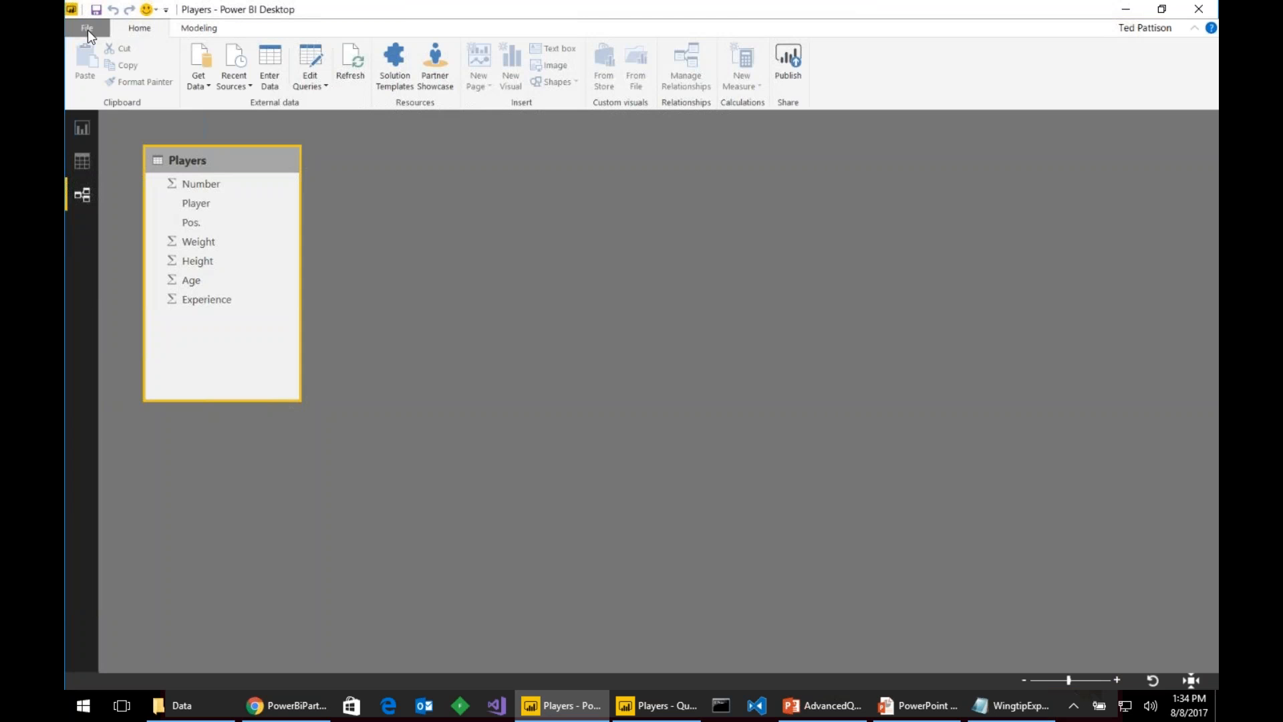
# - Start a new blank Power BI report and dismiss the start screen
pyautogui.click(87, 29)
pyautogui.click(494, 311)
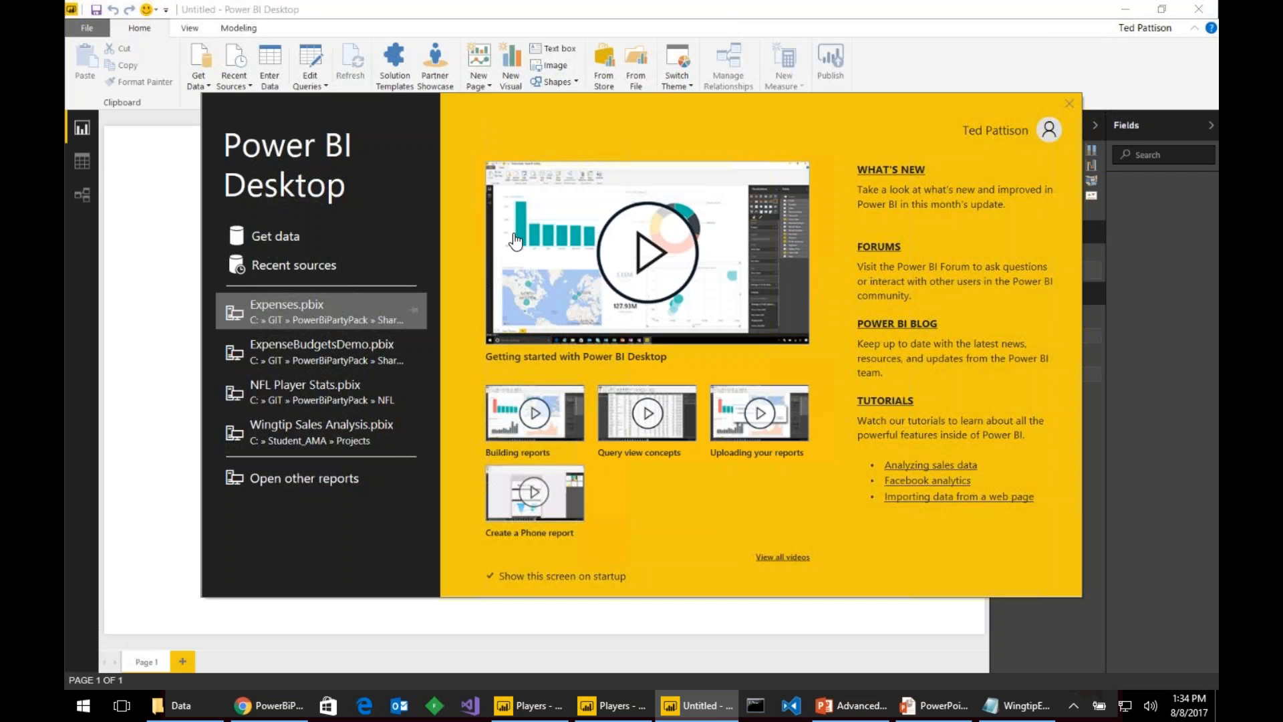
pyautogui.click(1069, 105)
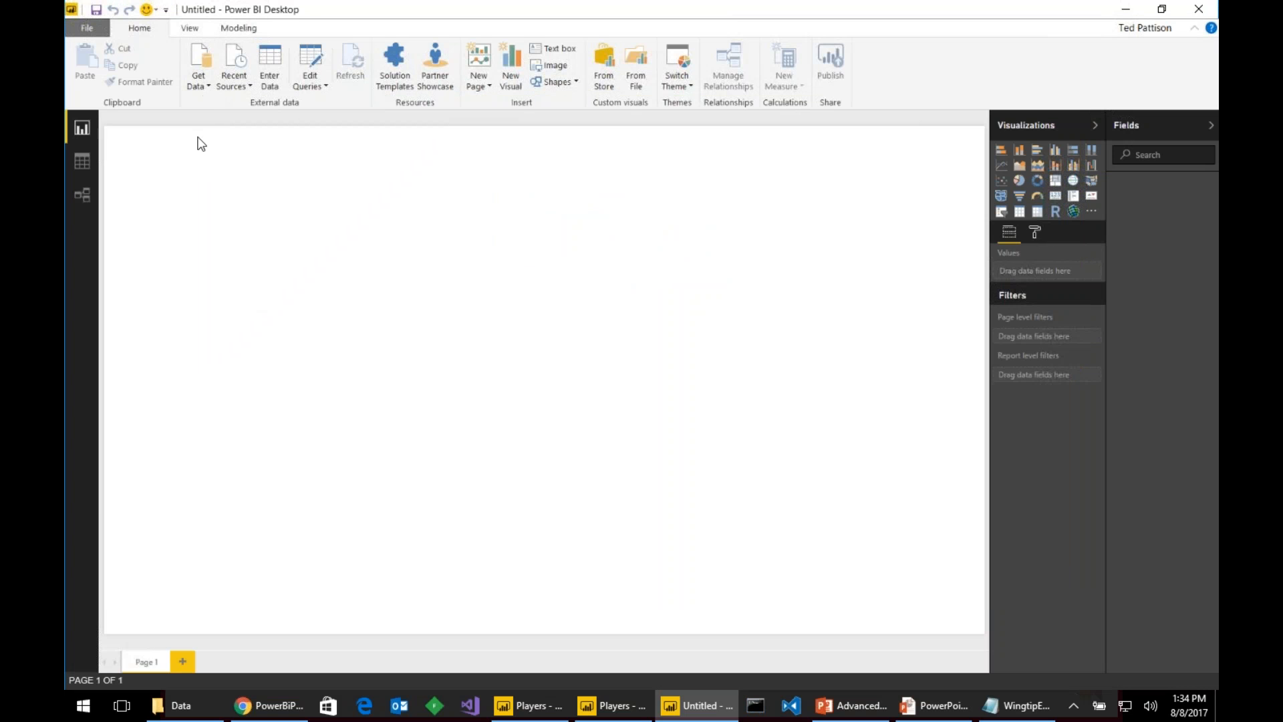
# - Import Data\WingtipExpenses.txt as a Text/CSV source
pyautogui.click(208, 87)
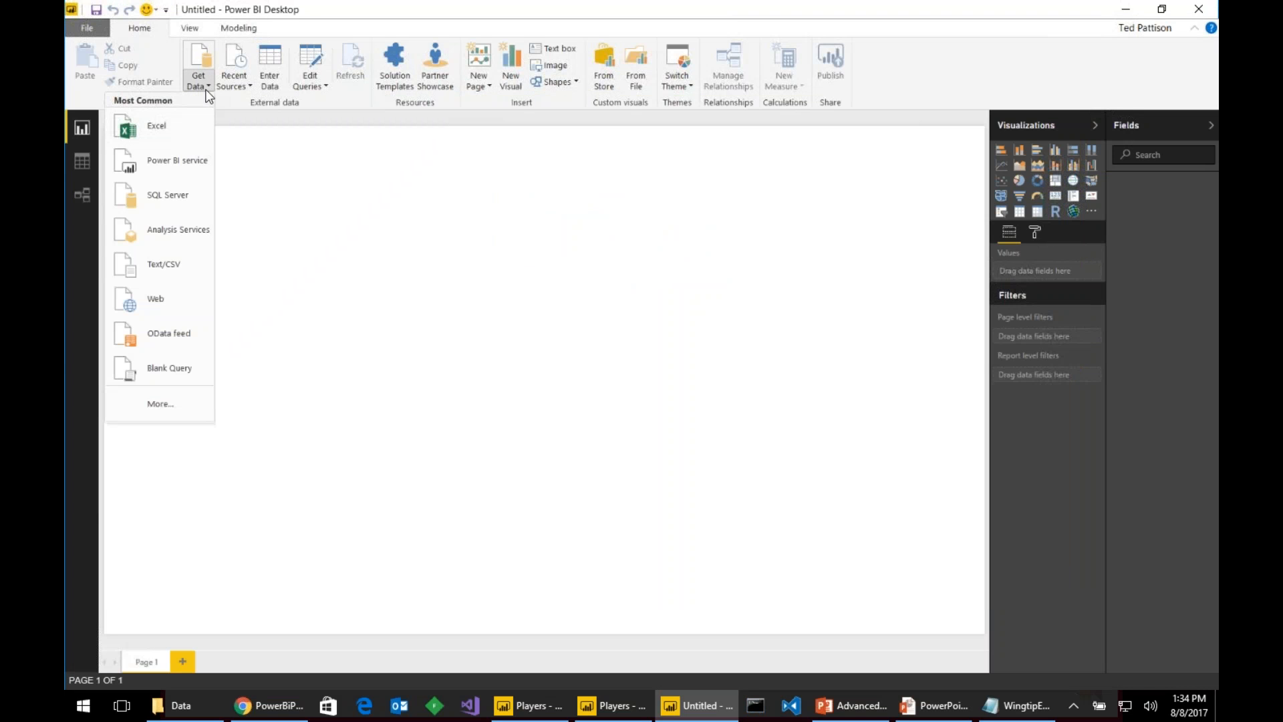
pyautogui.click(195, 263)
pyautogui.click(224, 38)
pyautogui.doubleClick(243, 112)
pyautogui.doubleClick(243, 112)
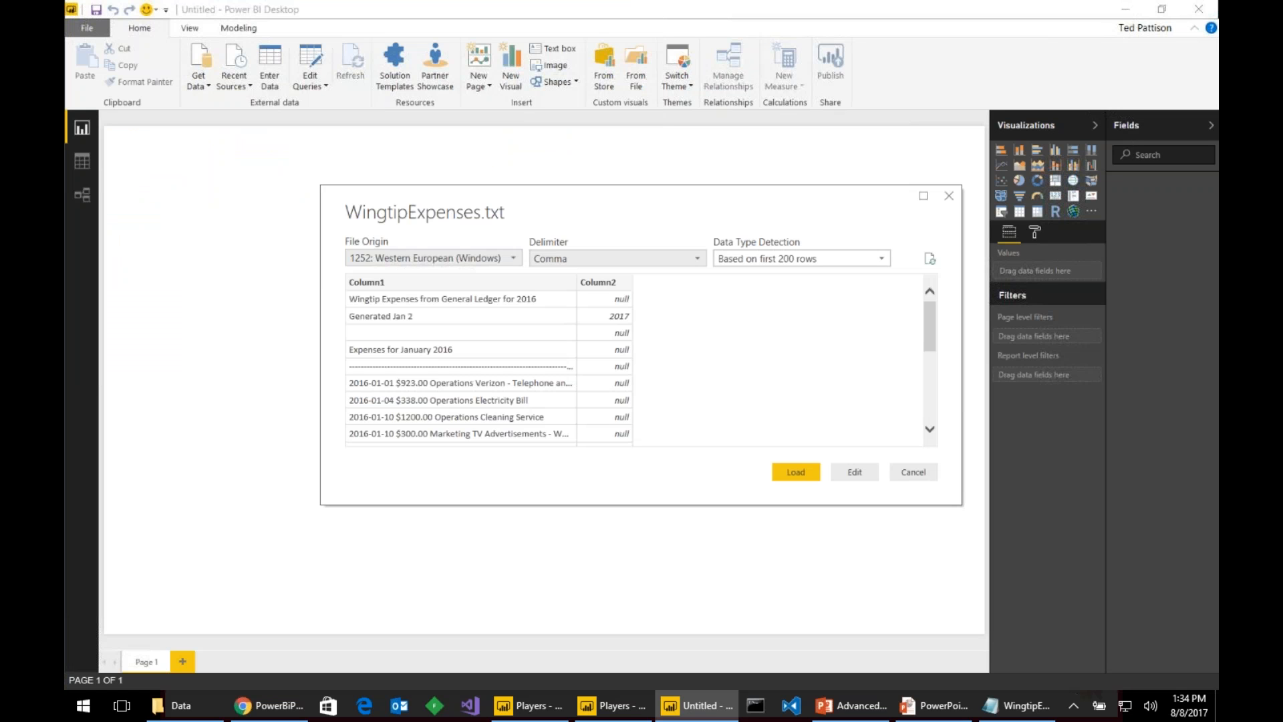
# - Split the file at fixed widths 0,12,24,48 and open it in the Query Editor
pyautogui.click(605, 257)
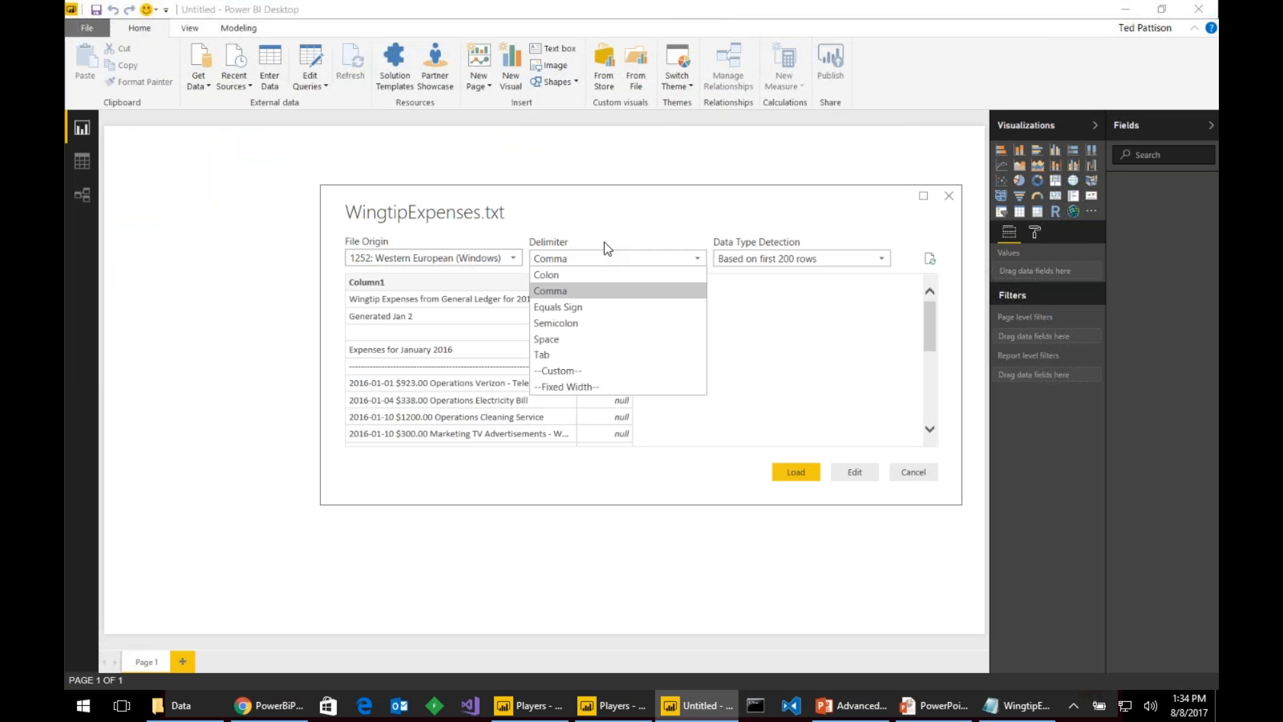
pyautogui.click(643, 387)
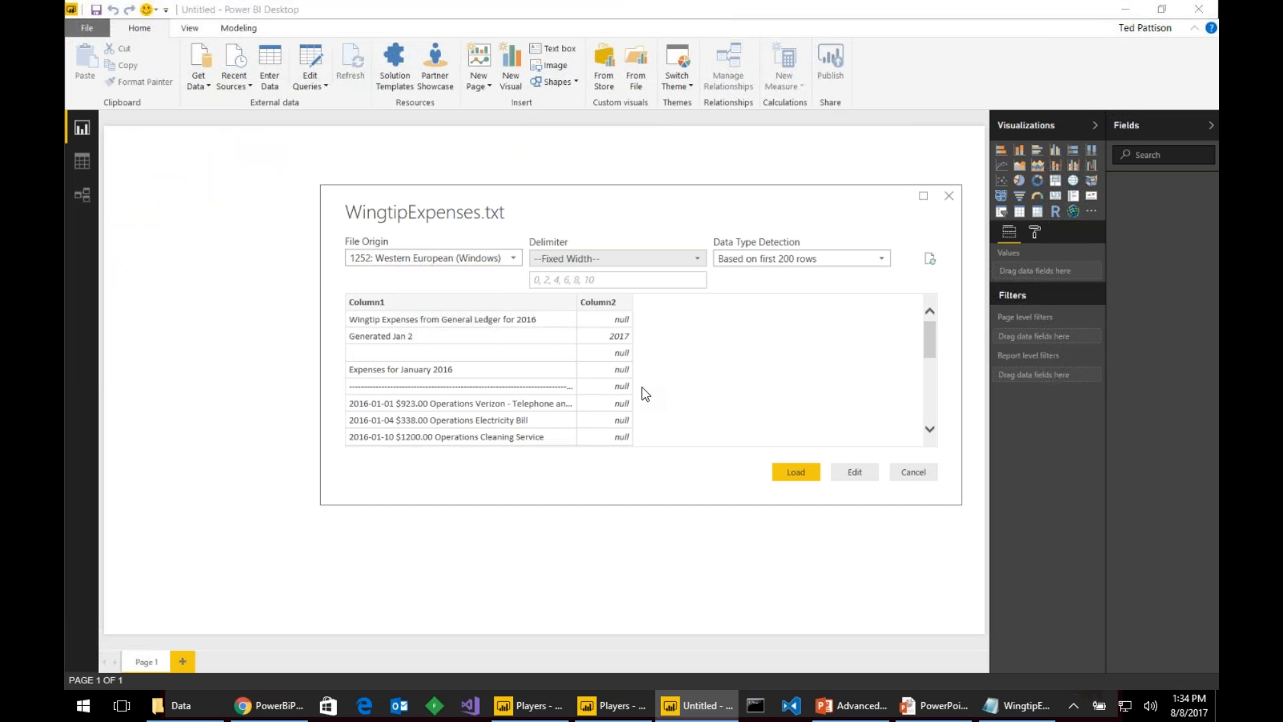
pyautogui.click(588, 279)
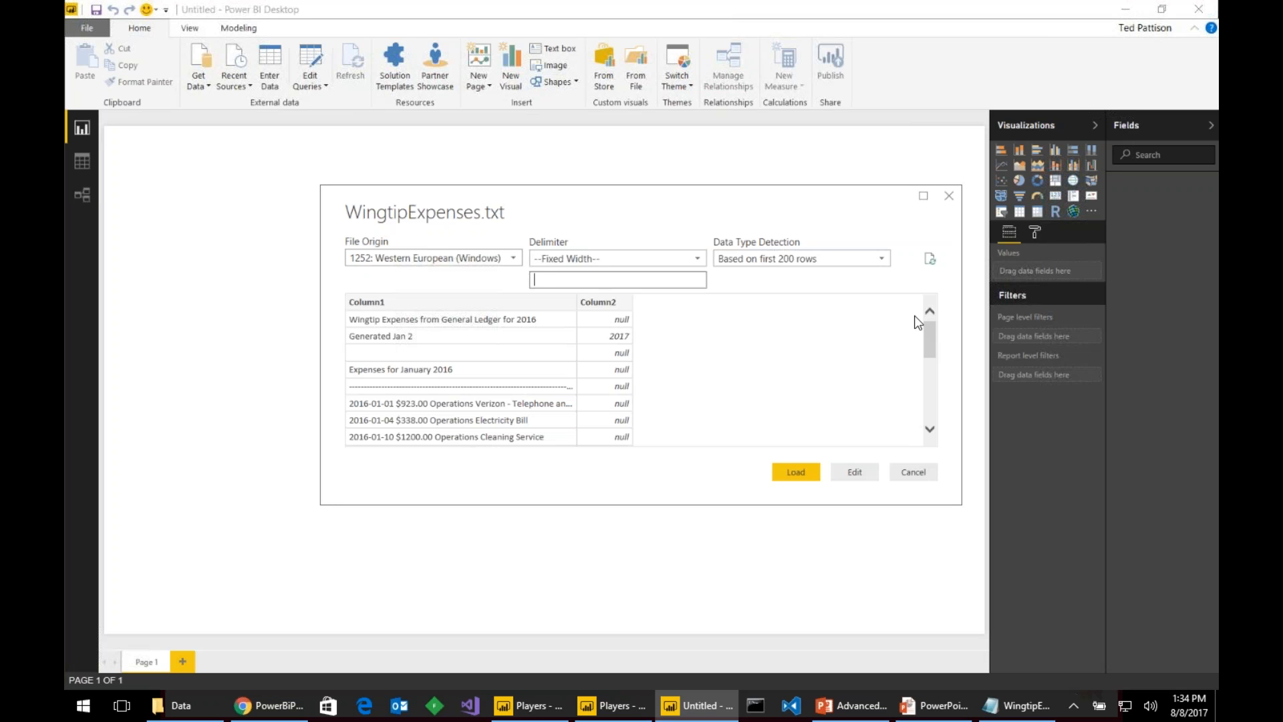
pyautogui.write('0,12,24,48')
pyautogui.press('Tab')
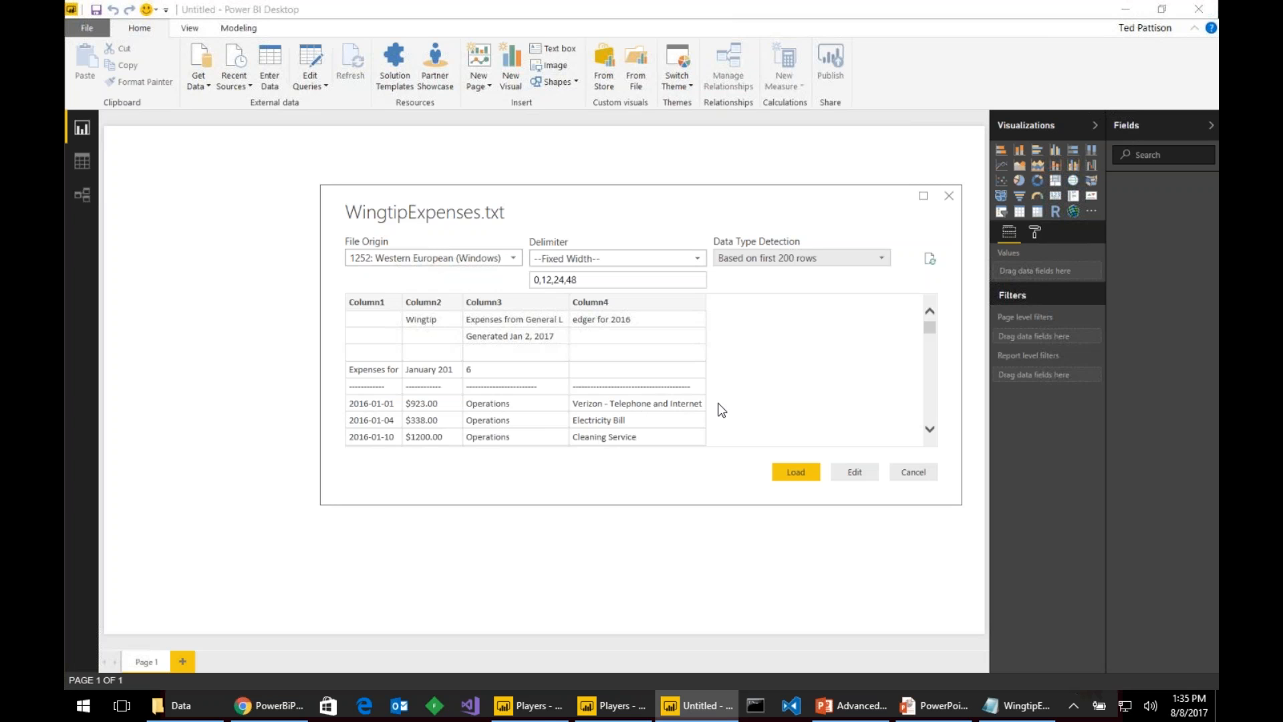
pyautogui.click(850, 475)
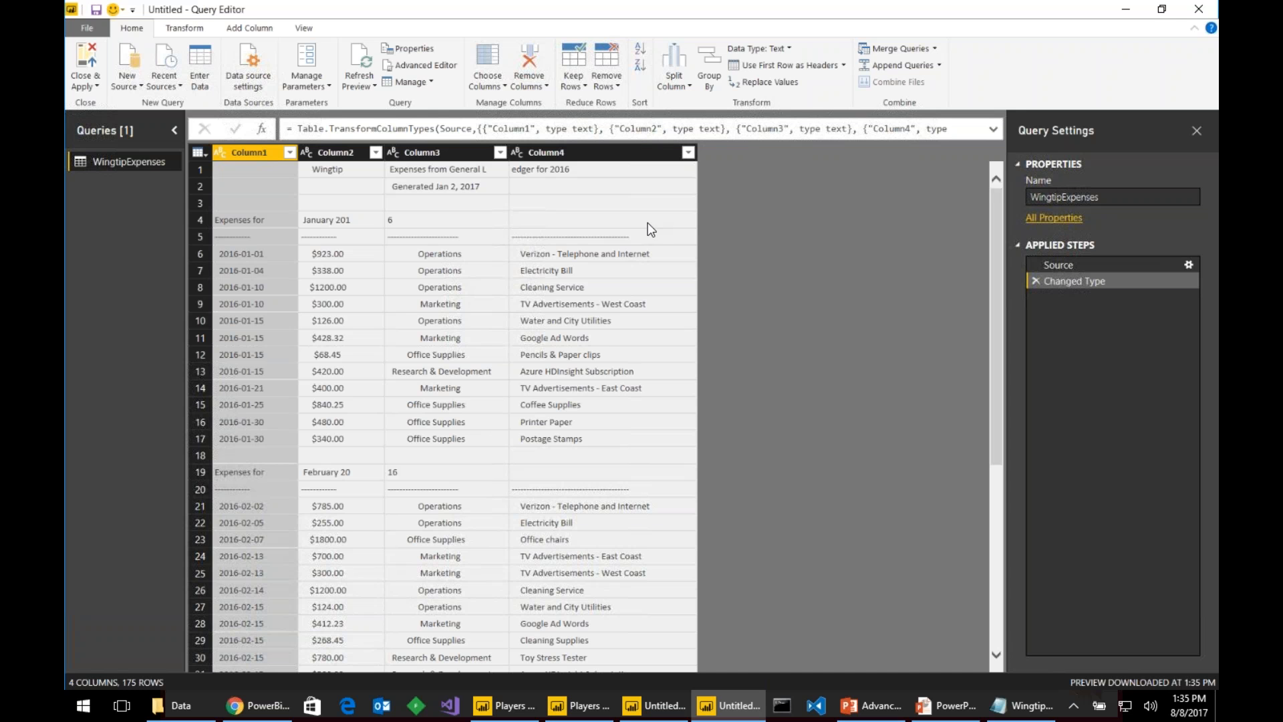
# - Rename Column1 to Date
pyautogui.doubleClick(255, 154)
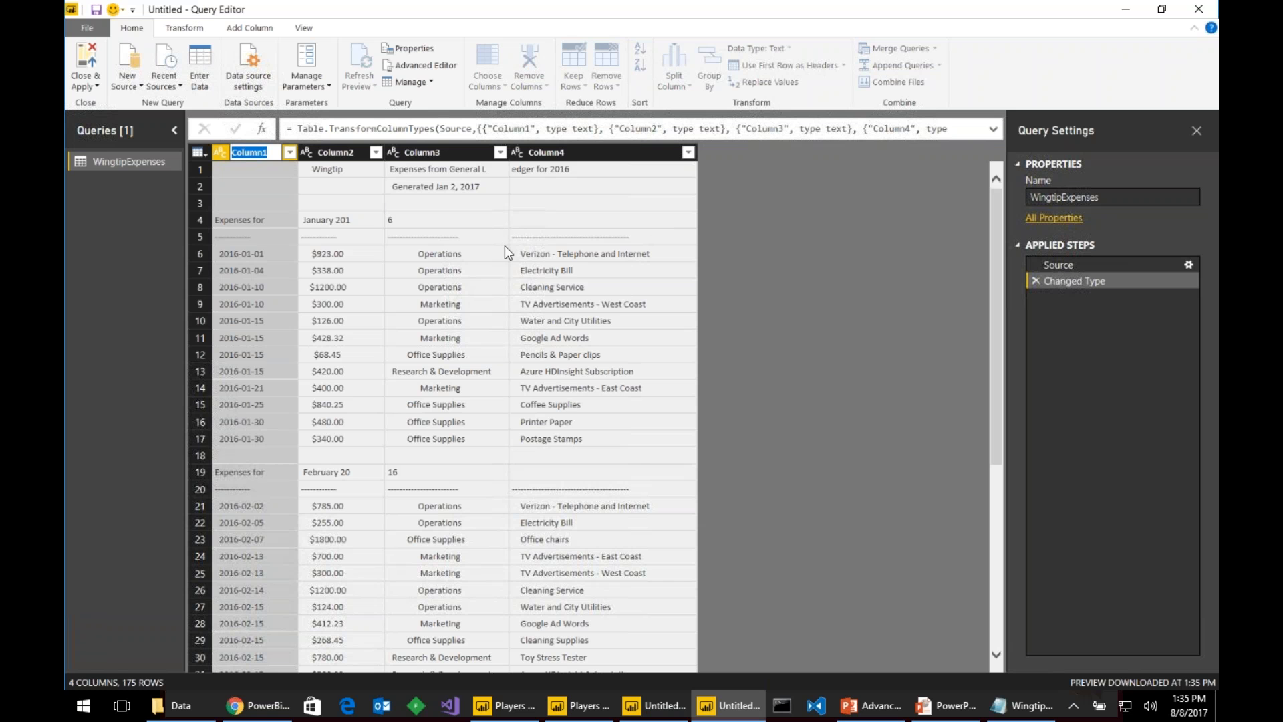
pyautogui.write('Date')
pyautogui.press('Return')
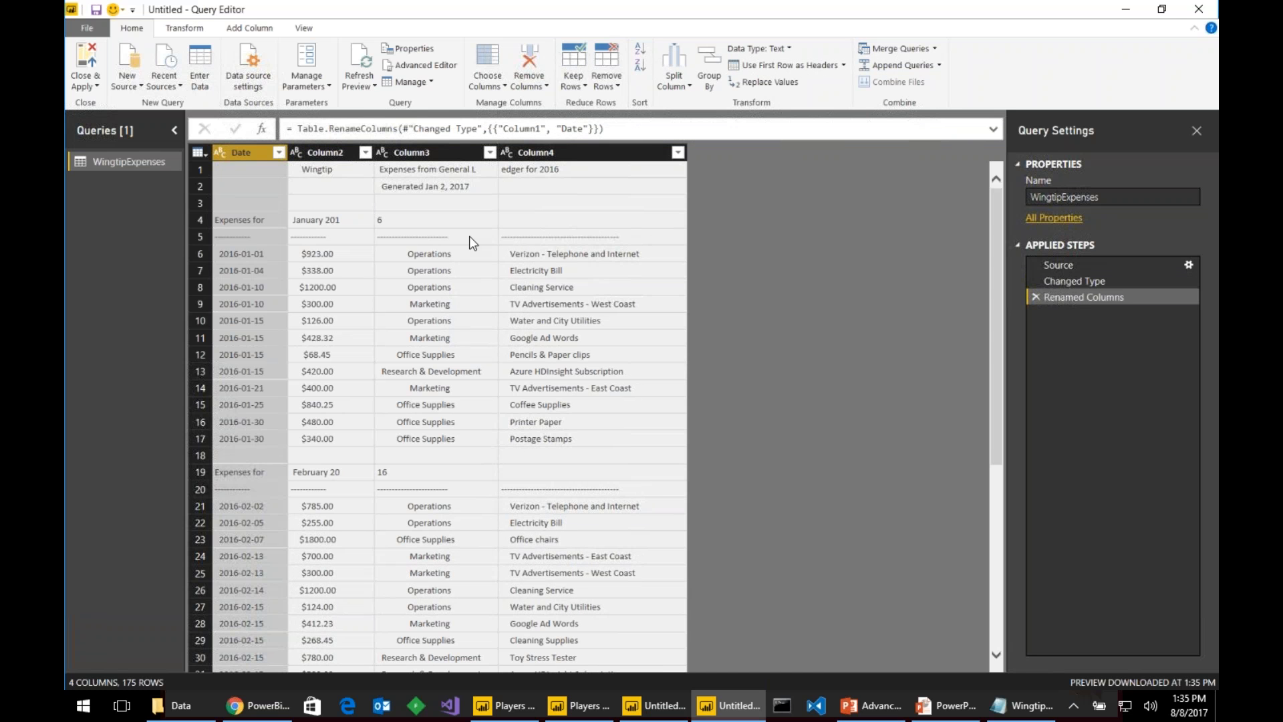
# - Trim and clean the Date column and change its type to Date
pyautogui.rightClick(255, 151)
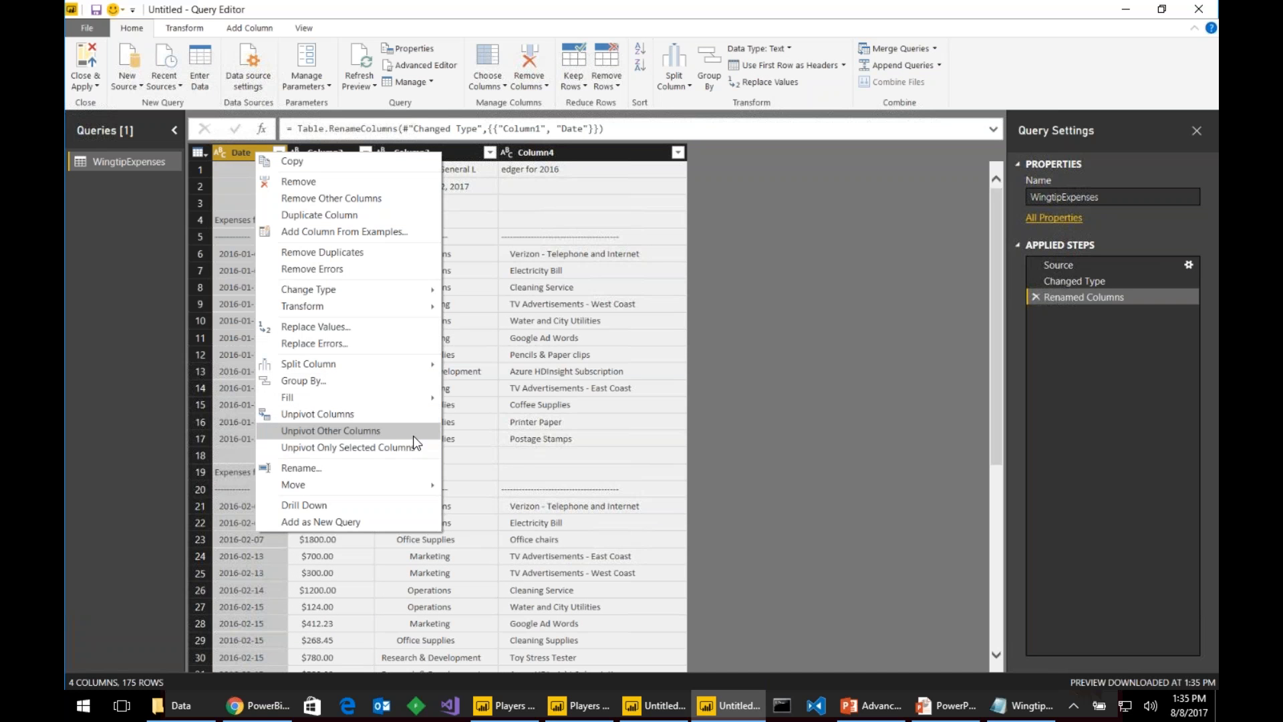
pyautogui.moveTo(441, 309)
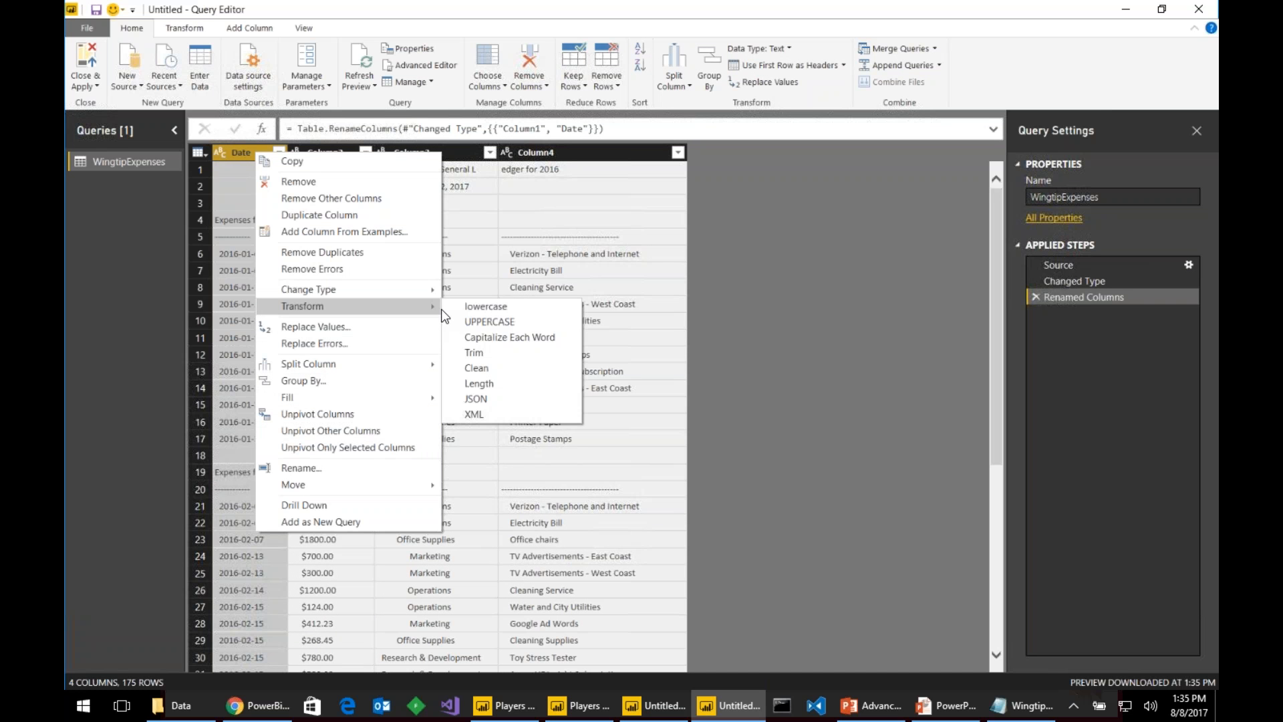
pyautogui.click(541, 352)
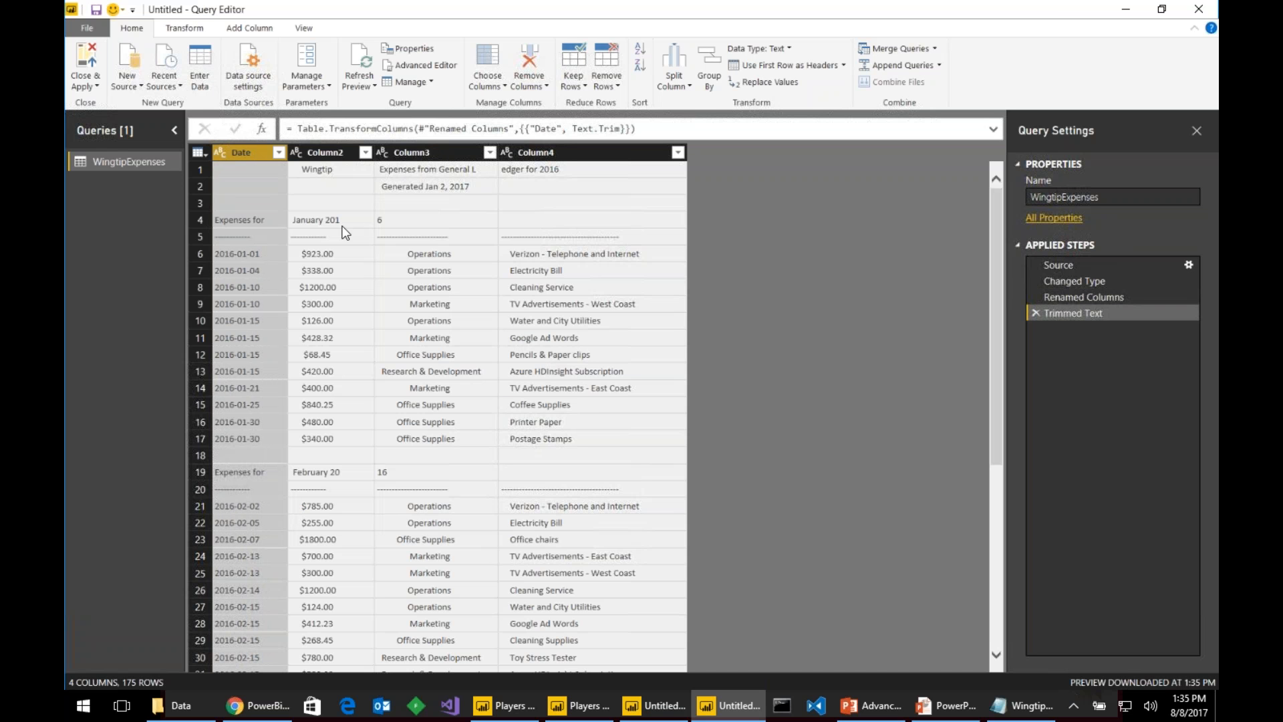
pyautogui.rightClick(253, 152)
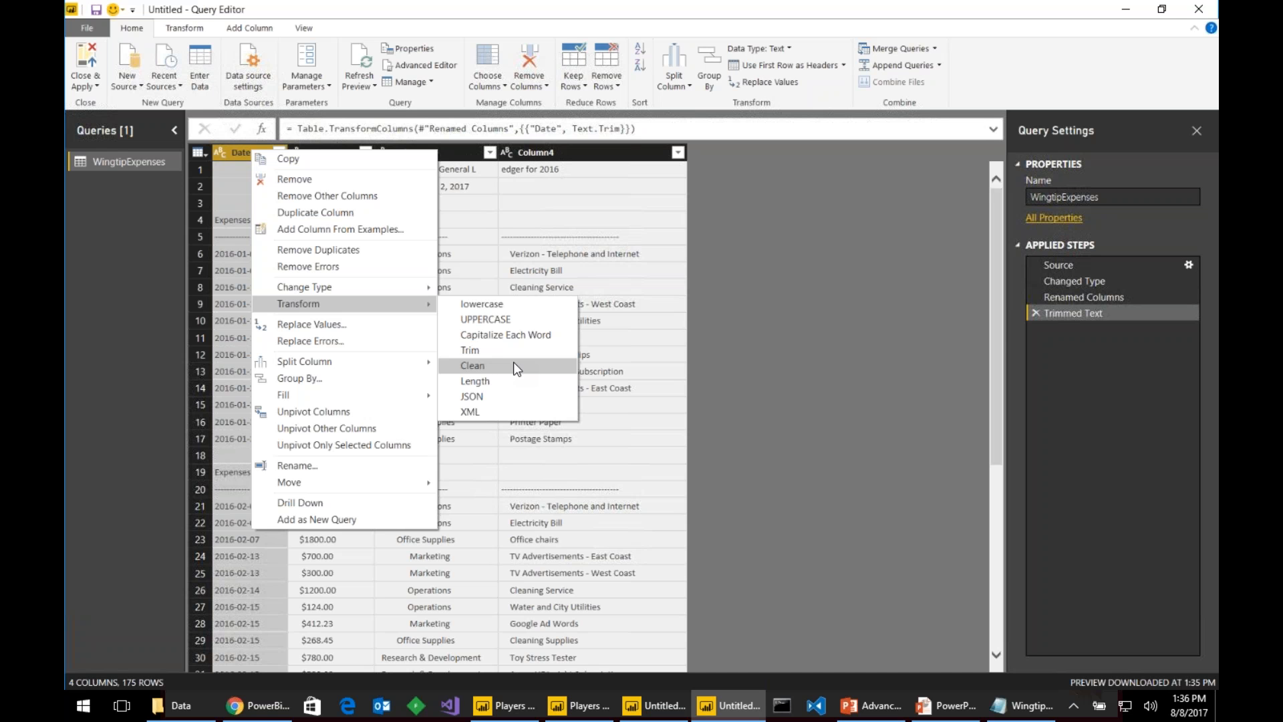
pyautogui.click(514, 364)
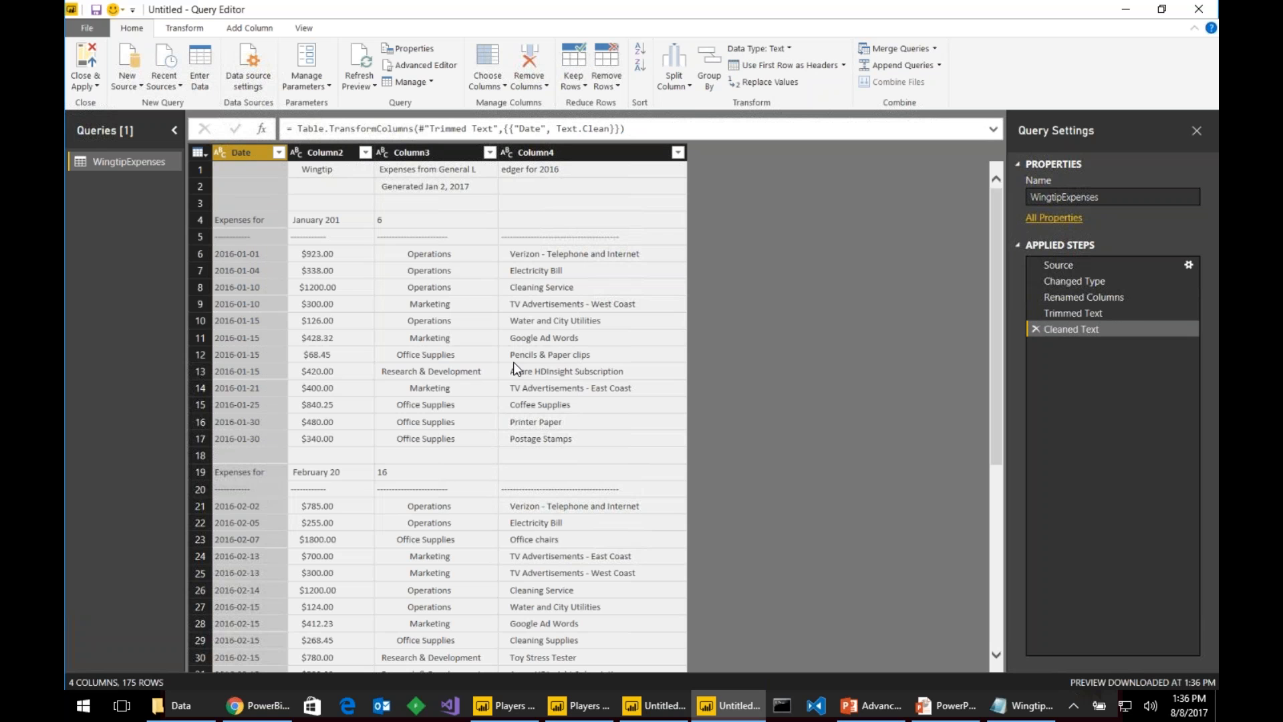
pyautogui.click(221, 152)
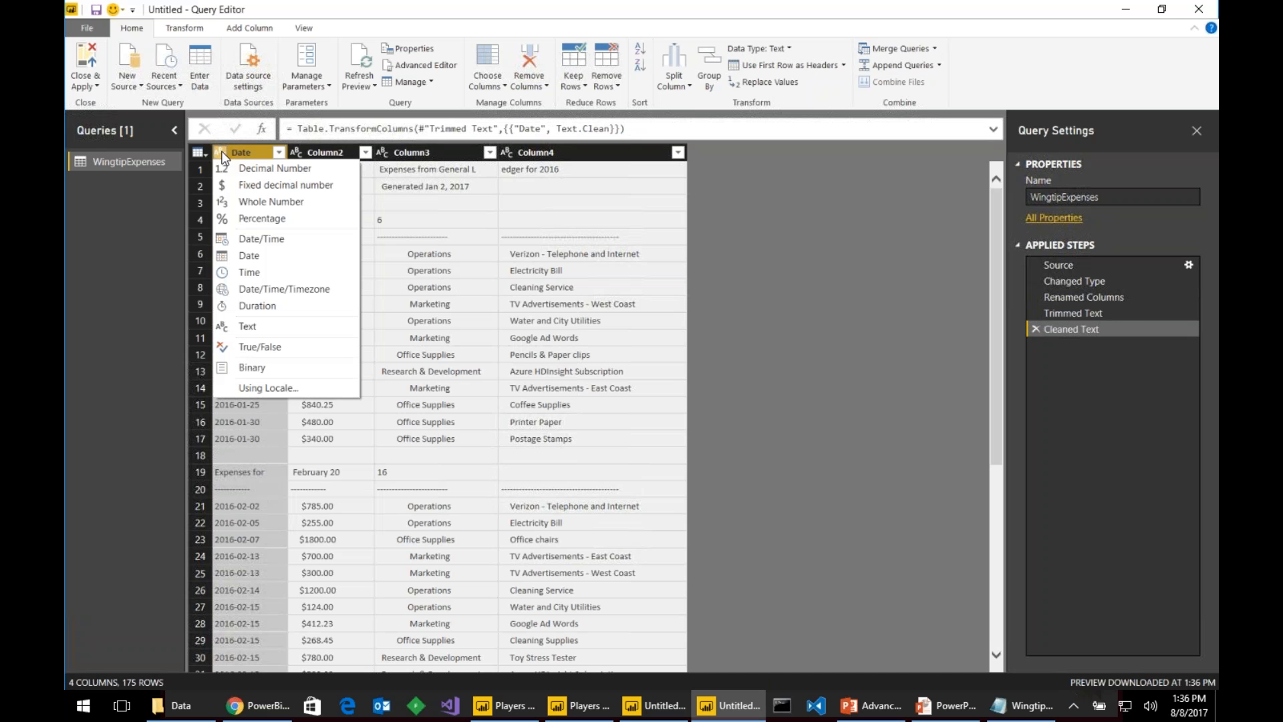
pyautogui.click(277, 257)
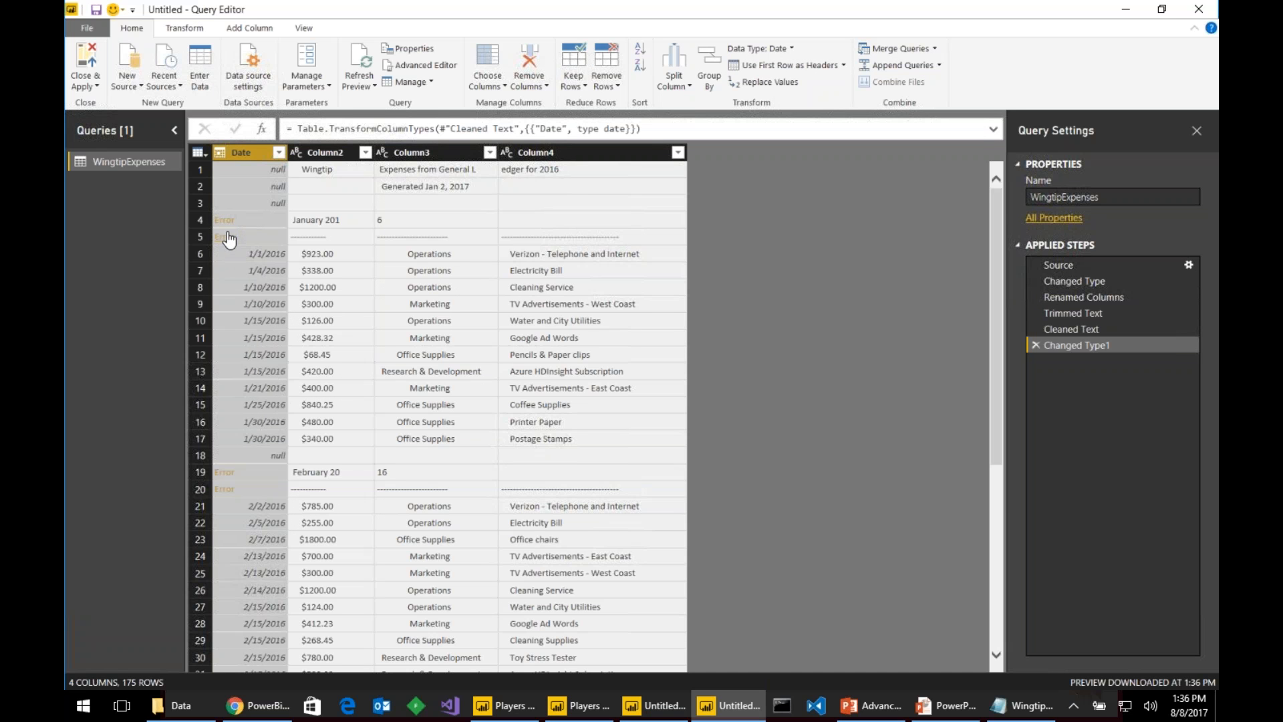
# - Remove rows with Date errors and empty dates, leaving 137 expense rows
pyautogui.click(280, 155)
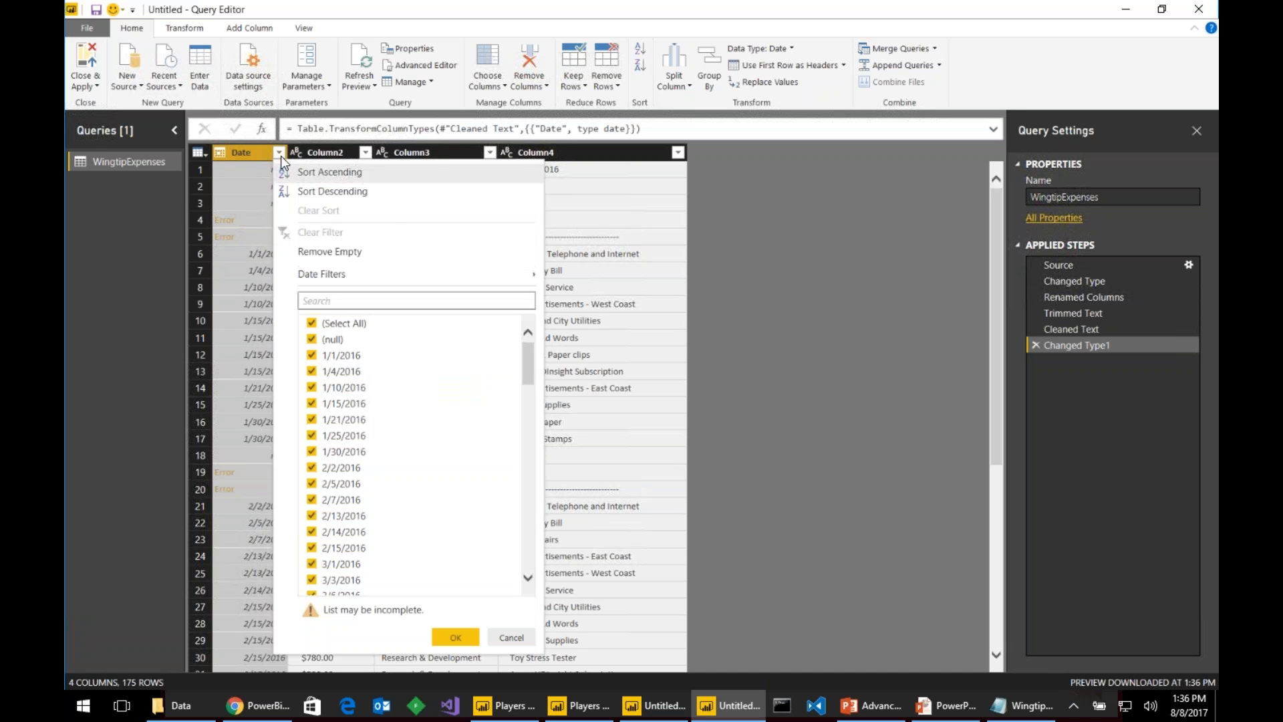
pyautogui.rightClick(248, 150)
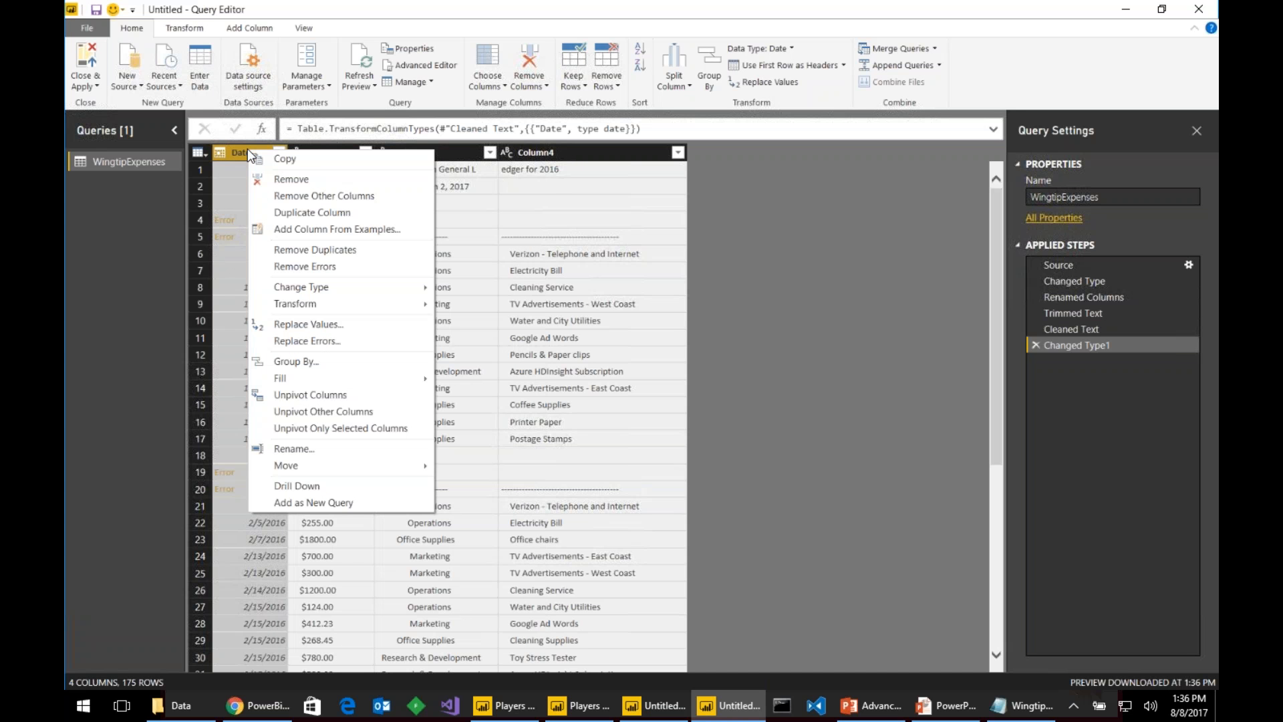
pyautogui.click(301, 266)
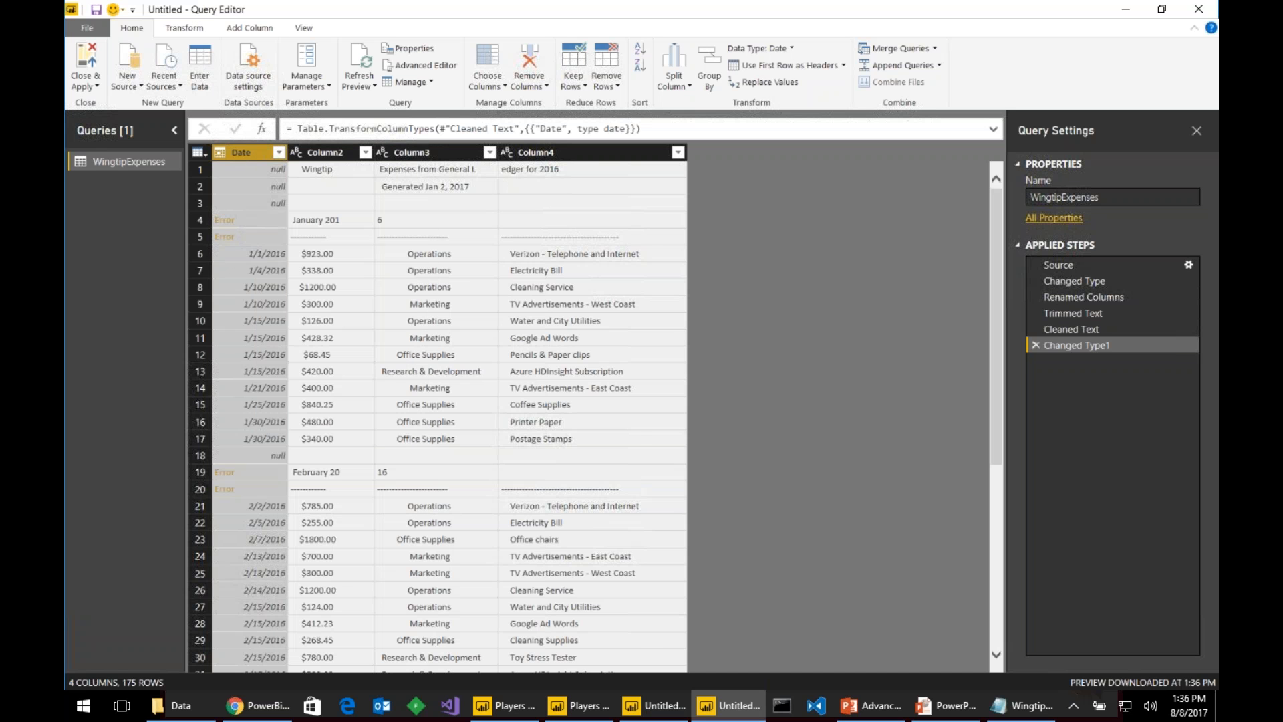
pyautogui.click(279, 152)
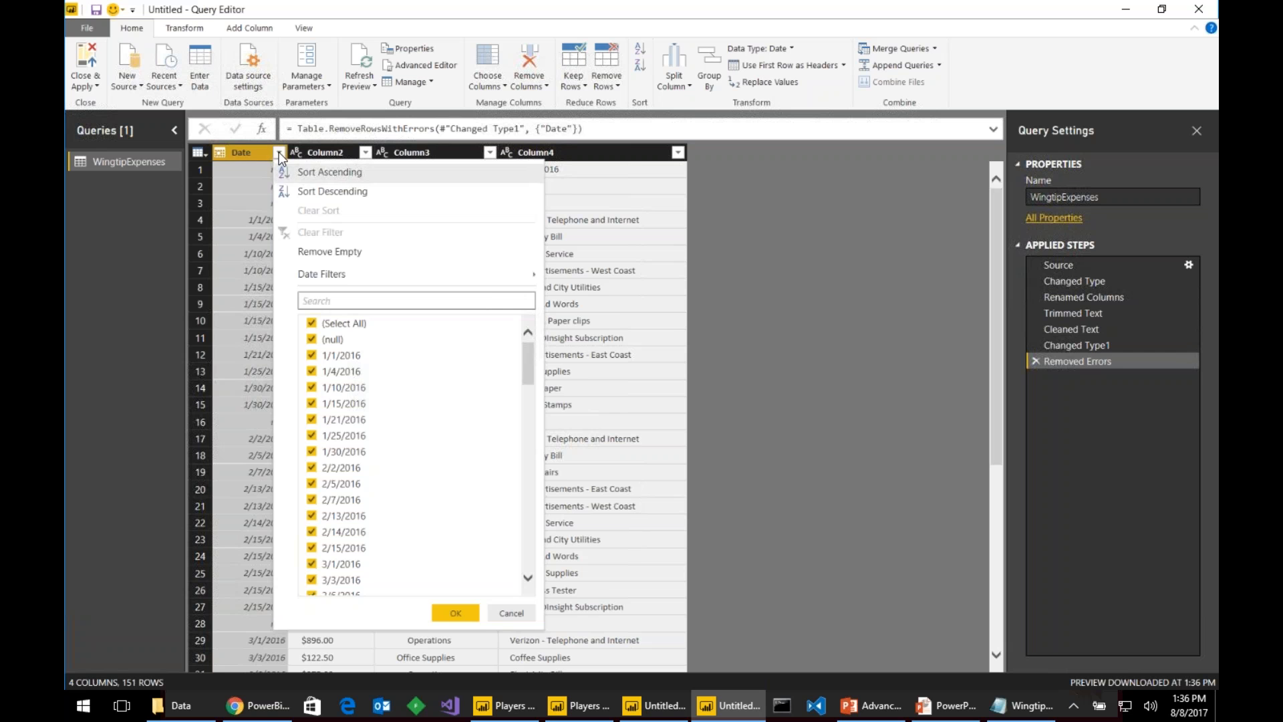
pyautogui.click(372, 261)
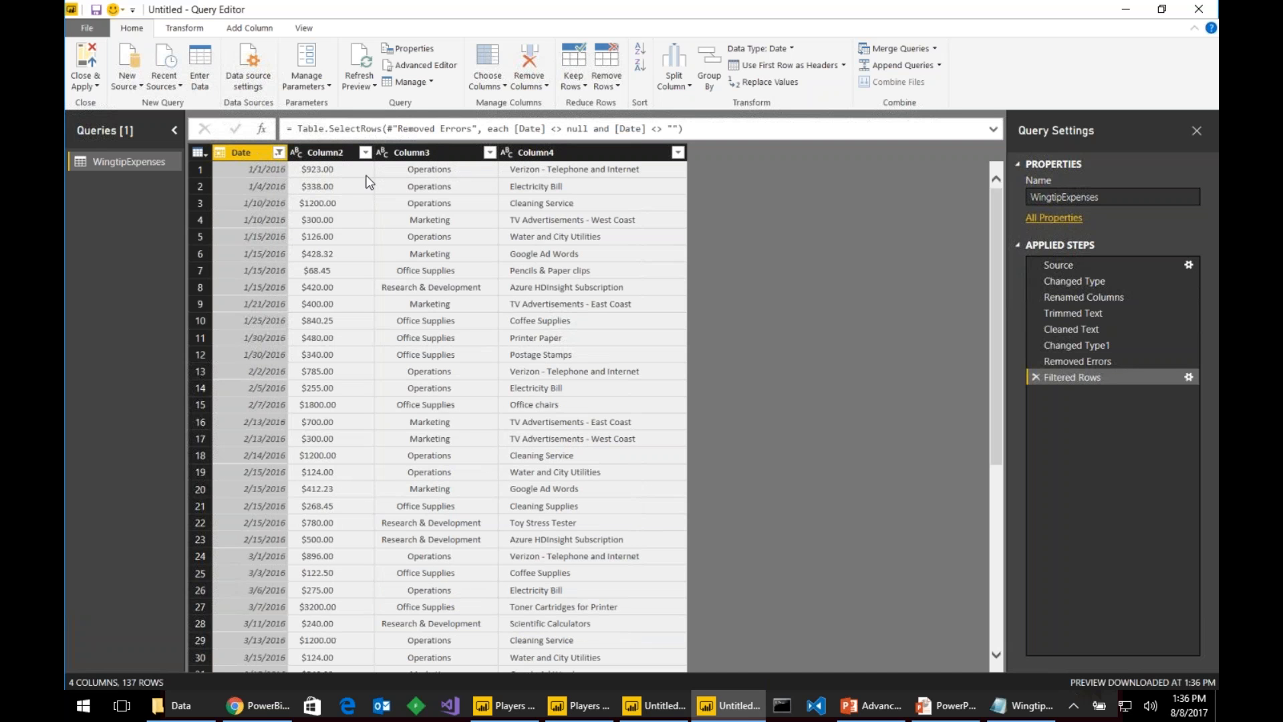
pyautogui.doubleClick(325, 153)
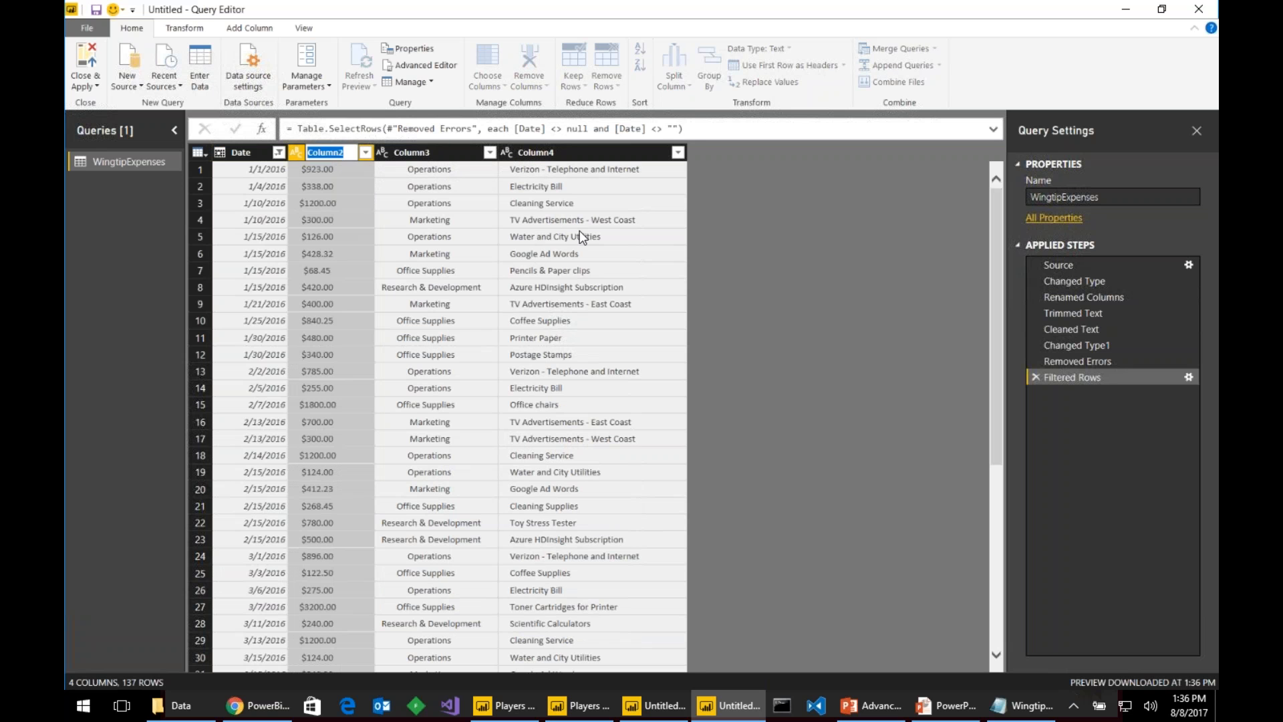
# - Rename Column2 to Amount, trim and clean it, type it as currency, and name Column3 Categoiry
pyautogui.write('Amount')
pyautogui.press('Return')
pyautogui.rightClick(324, 151)
pyautogui.moveTo(476, 310)
pyautogui.click(573, 359)
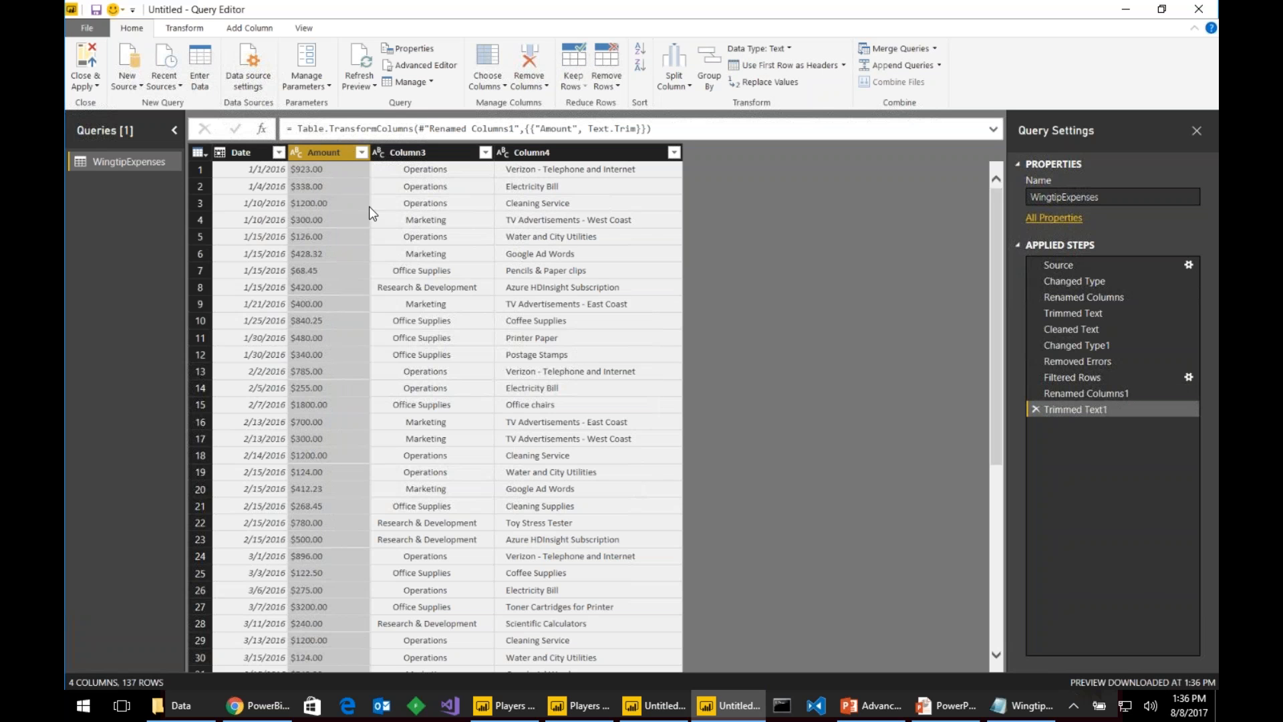
pyautogui.rightClick(330, 152)
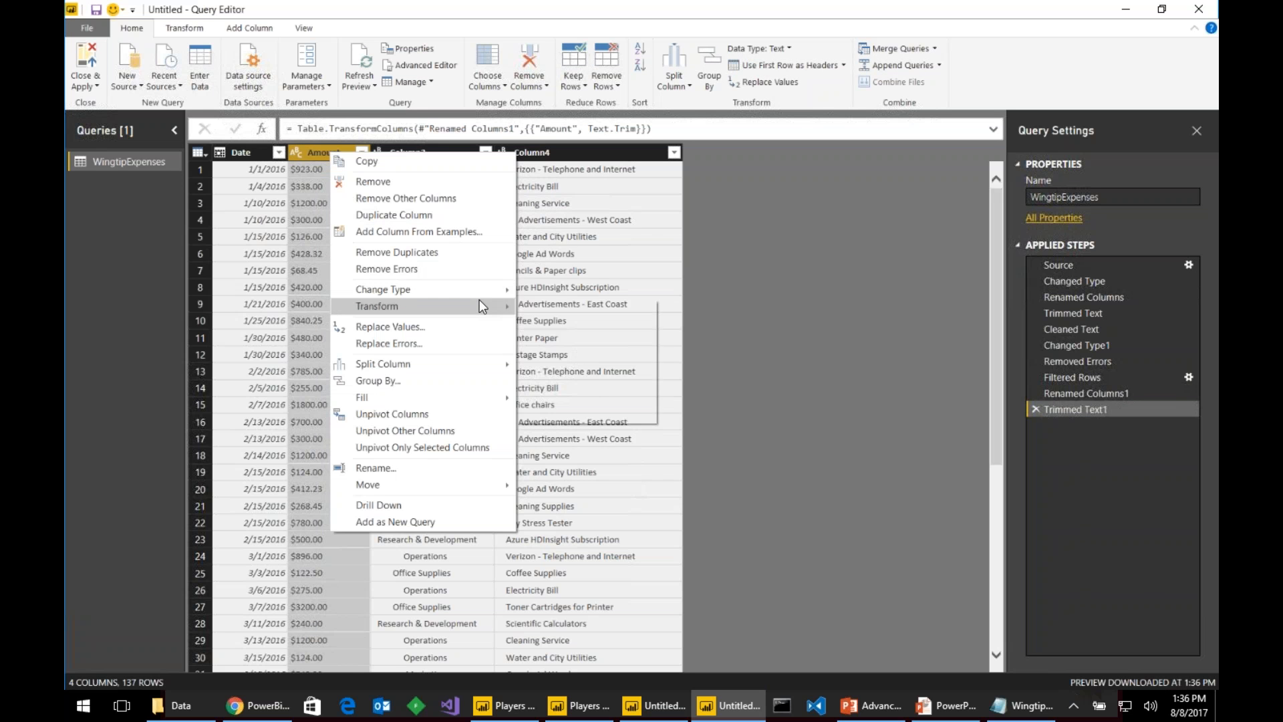
pyautogui.moveTo(481, 304)
pyautogui.click(572, 366)
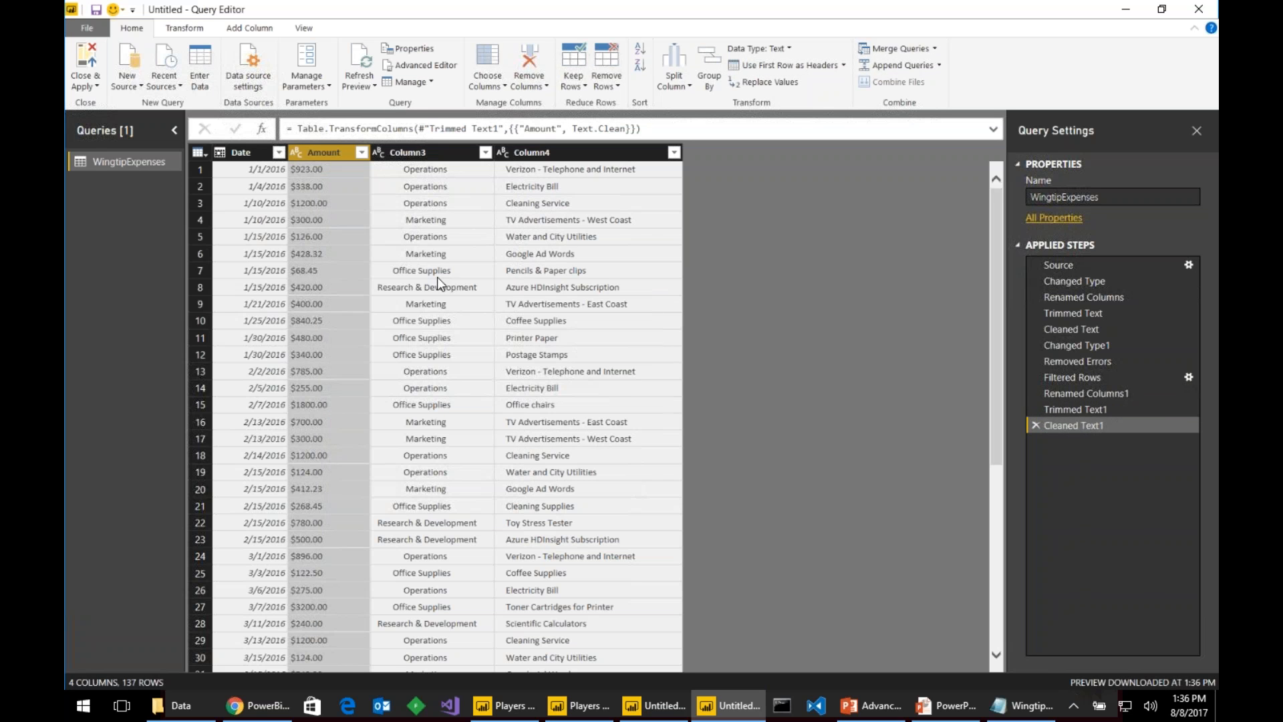
pyautogui.click(298, 153)
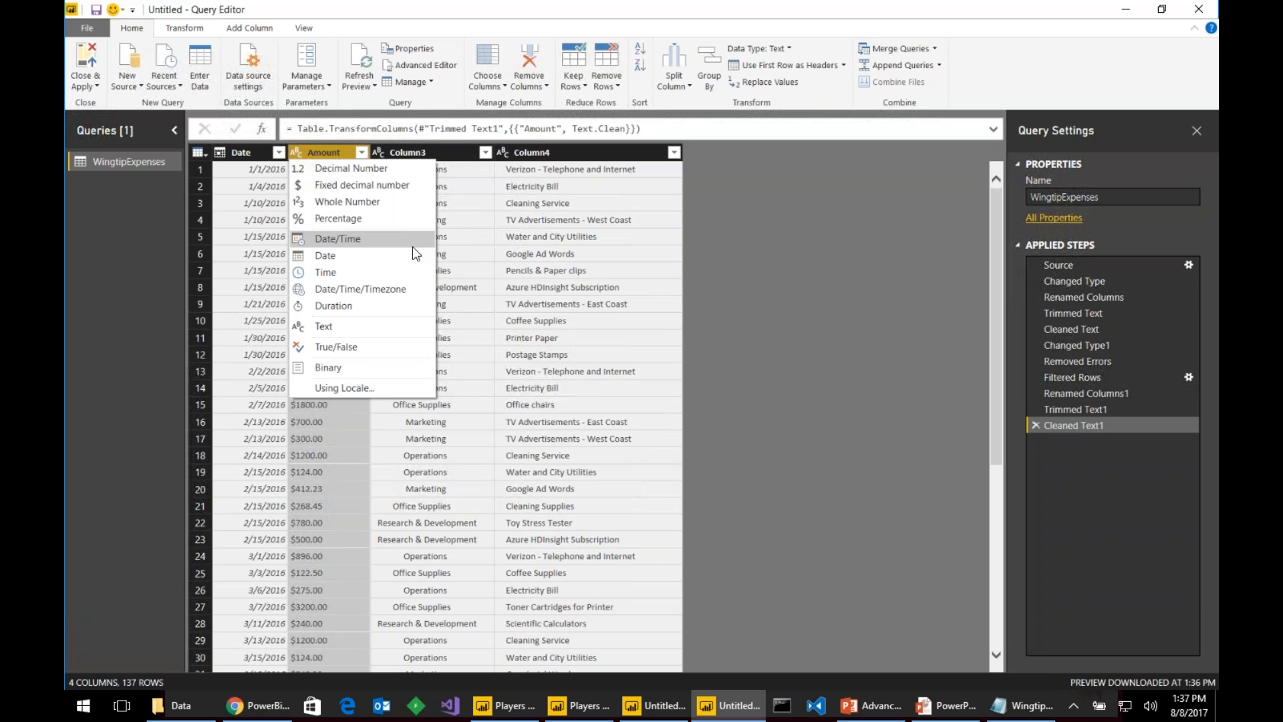
pyautogui.click(374, 185)
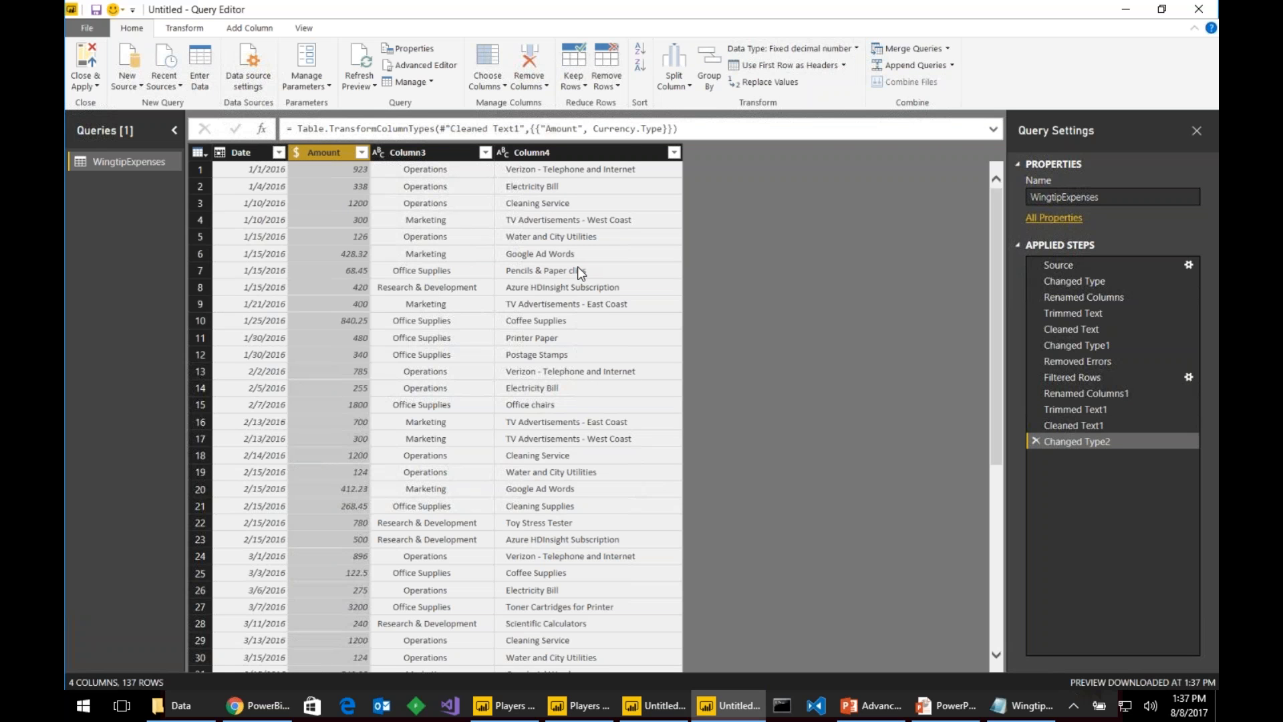
pyautogui.doubleClick(404, 154)
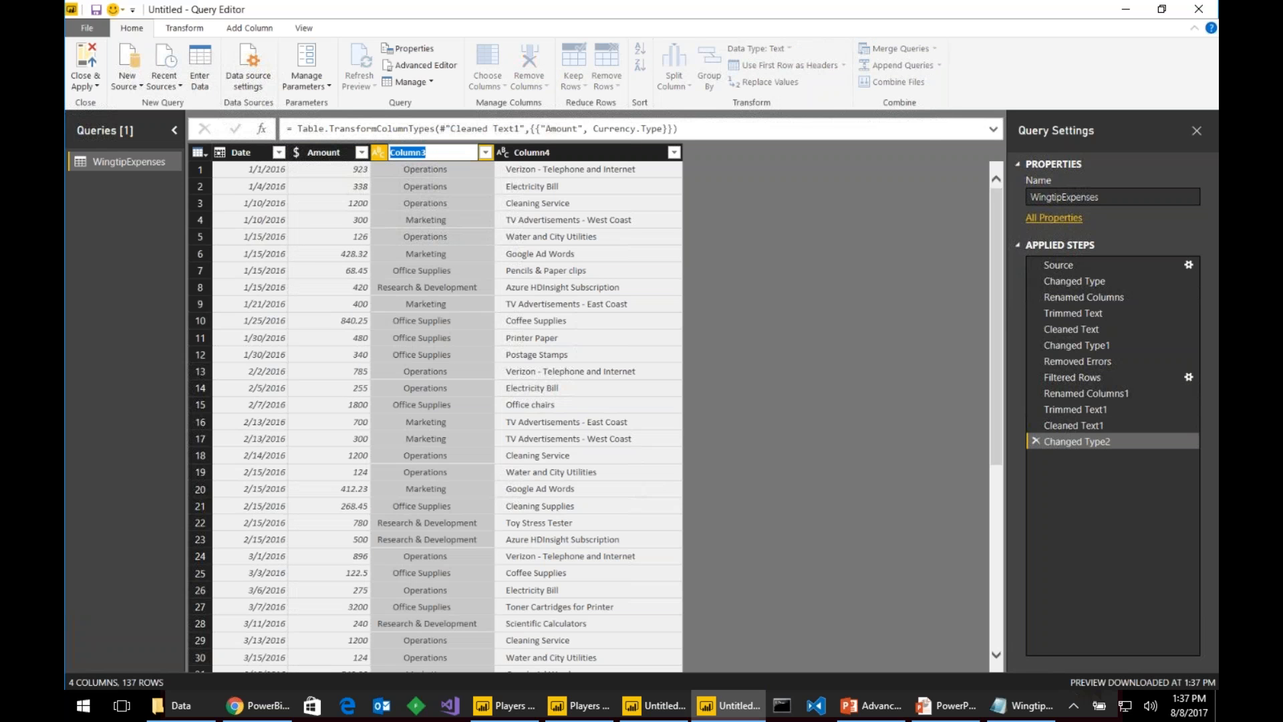
pyautogui.write('Categoiry')
# - Trim and clean the Categoiry column's values
pyautogui.press('Return')
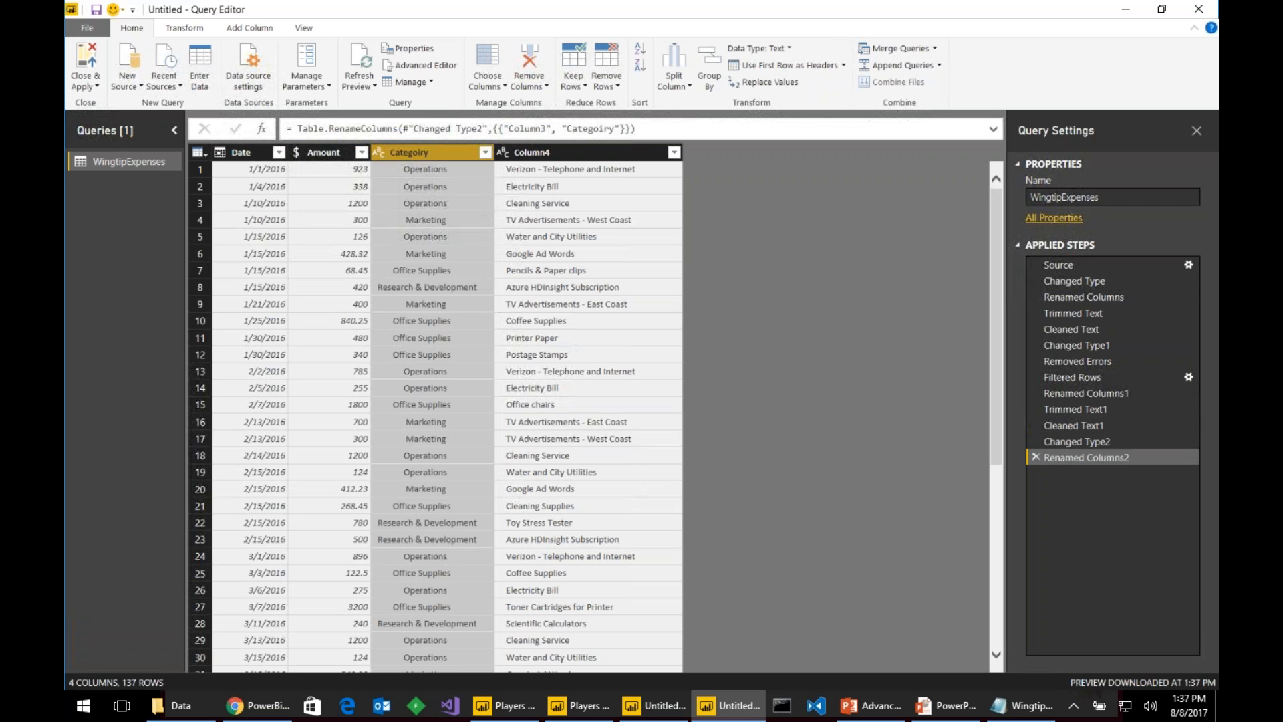
pyautogui.rightClick(410, 153)
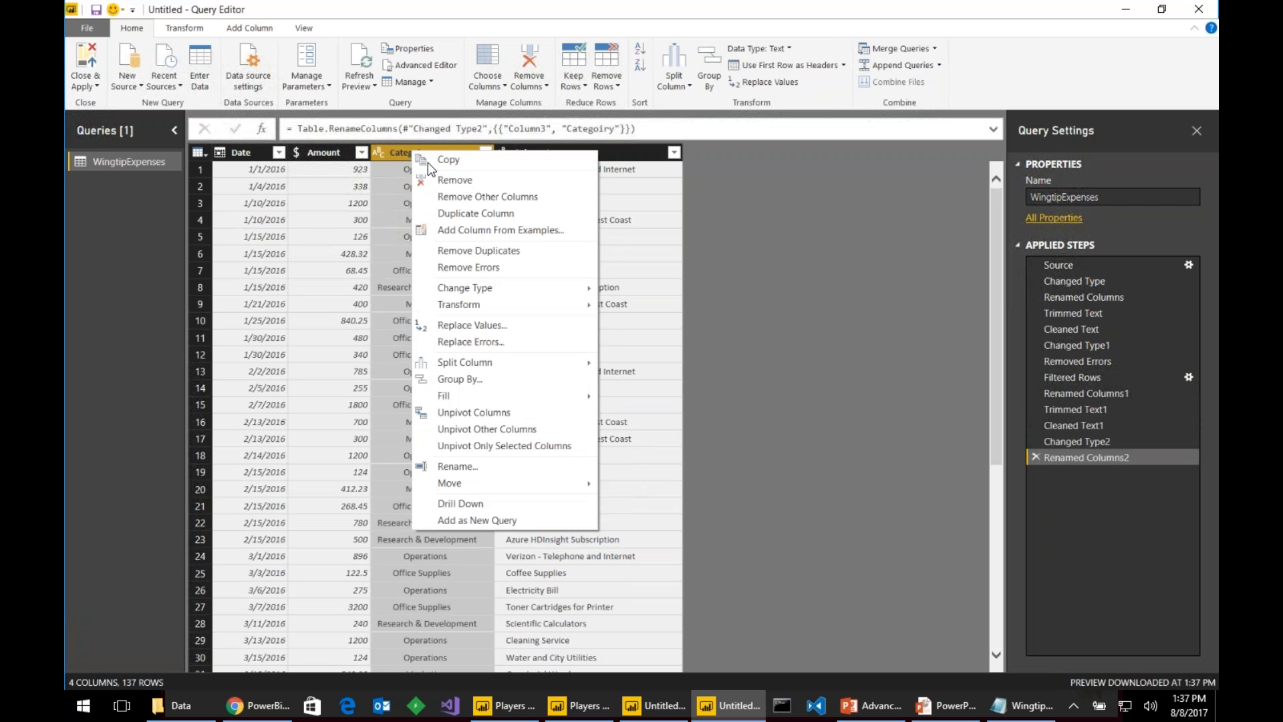
pyautogui.moveTo(592, 307)
pyautogui.click(641, 352)
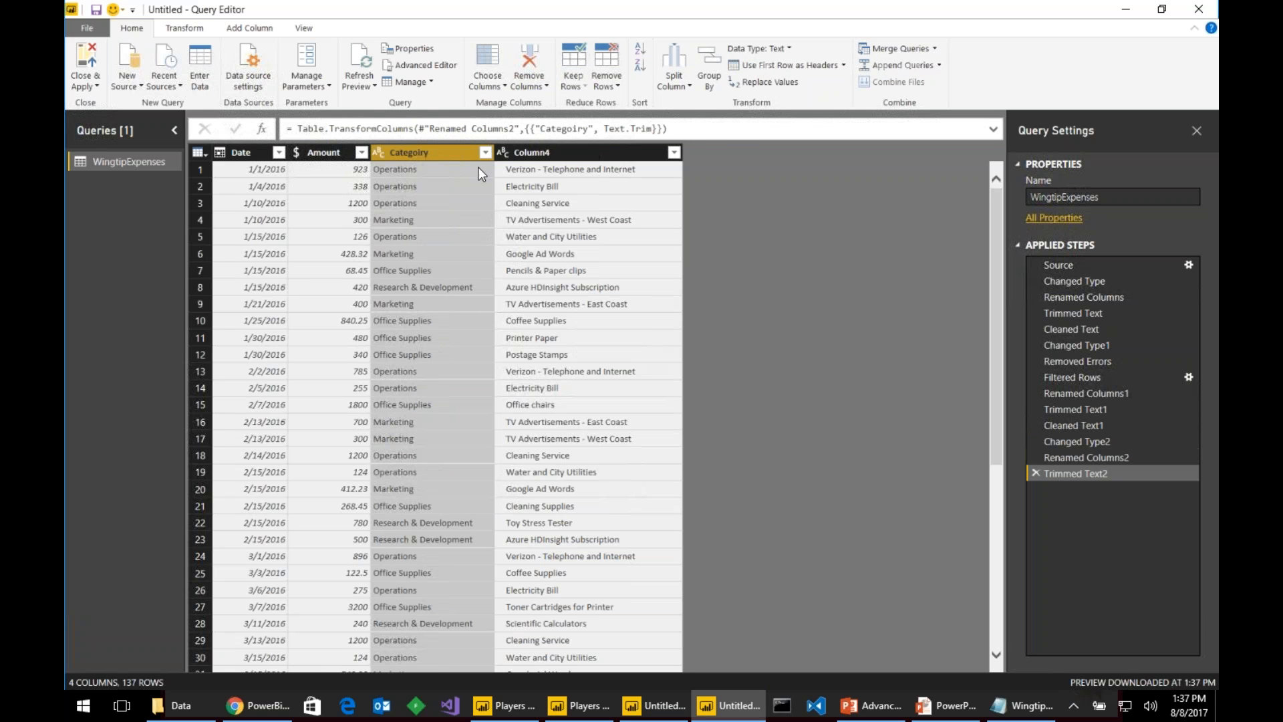
pyautogui.rightClick(460, 151)
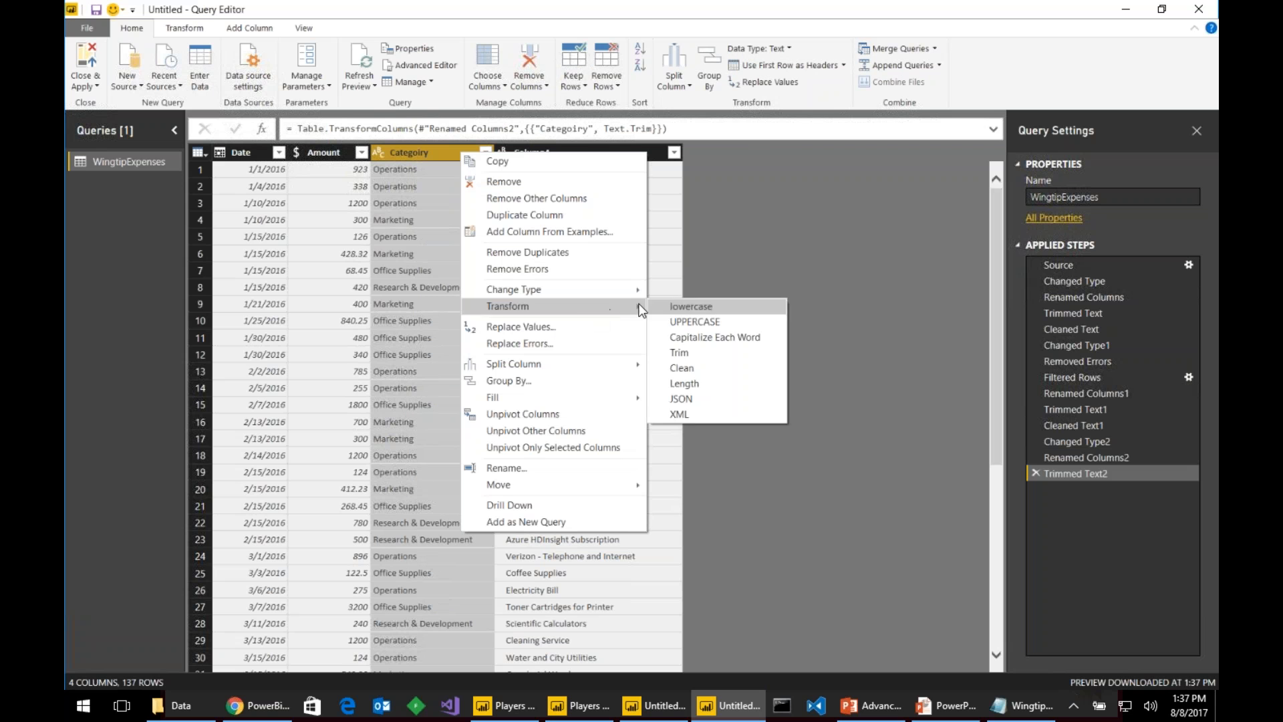
pyautogui.click(698, 366)
# - Rename Column4 to Desc, trim and clean it, and apply the query changes
pyautogui.doubleClick(534, 152)
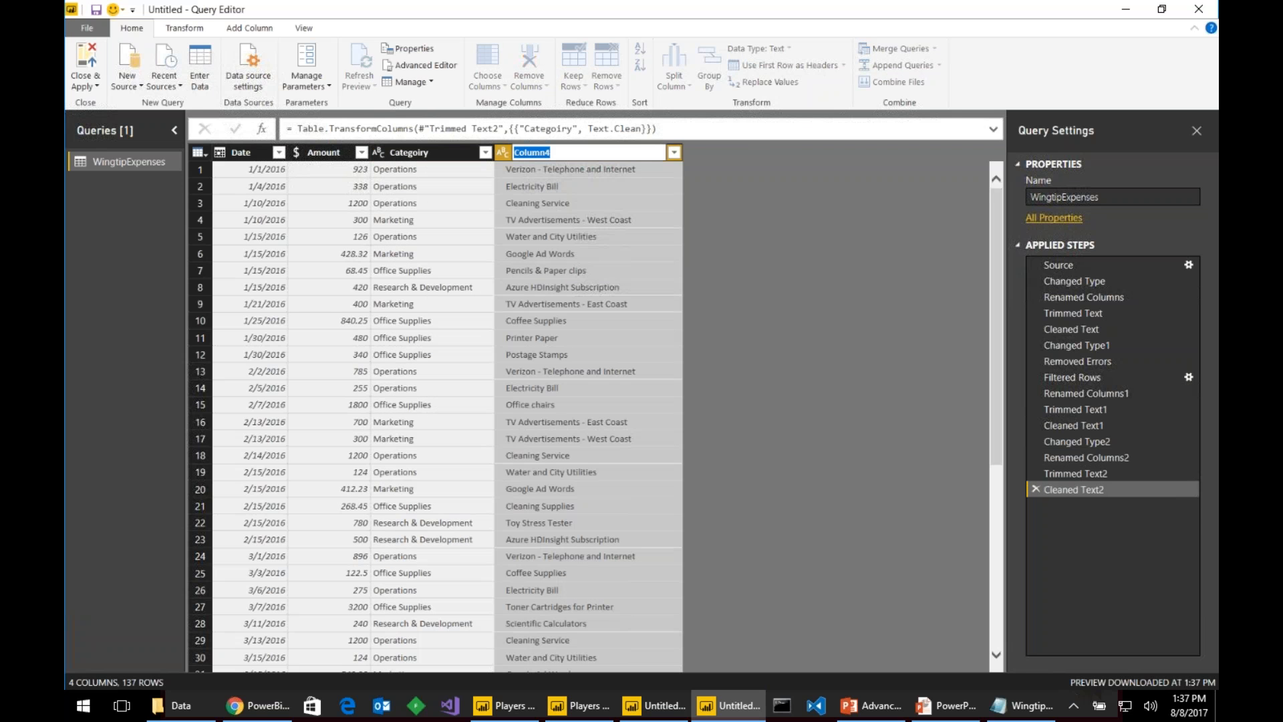
pyautogui.write('Desc')
pyautogui.press('Return')
pyautogui.rightClick(498, 151)
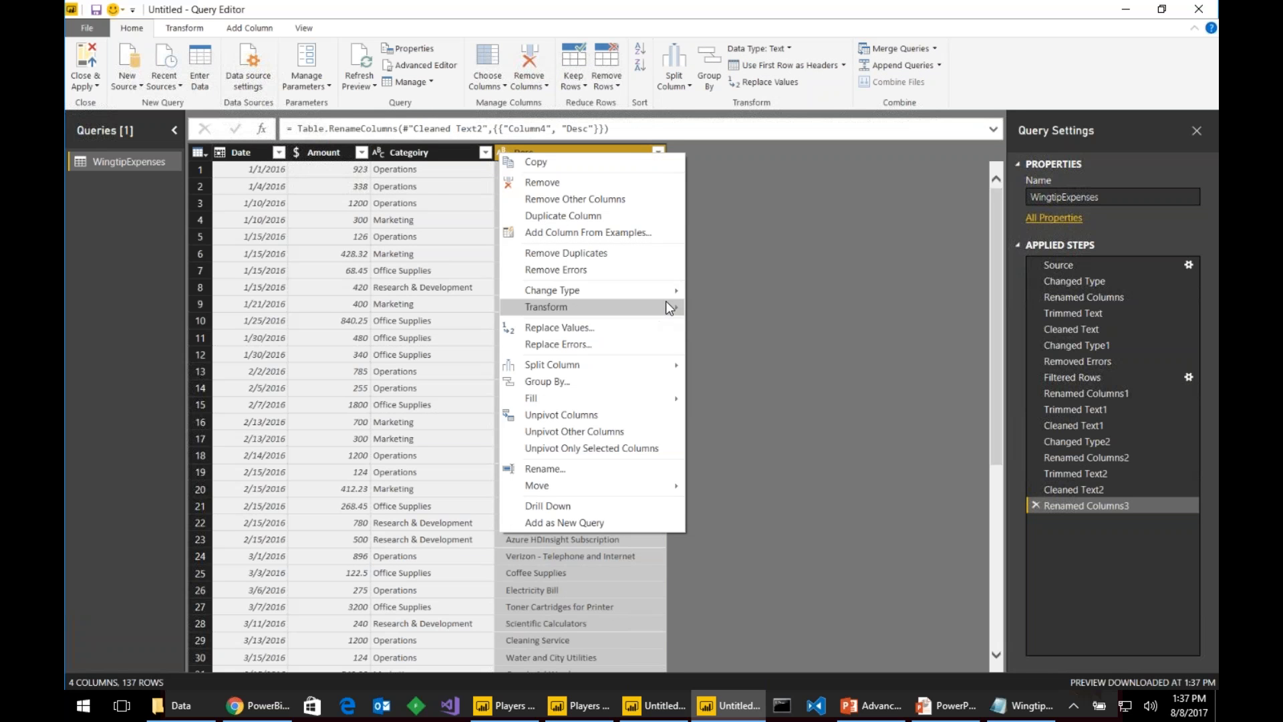
pyautogui.moveTo(669, 299)
pyautogui.click(738, 356)
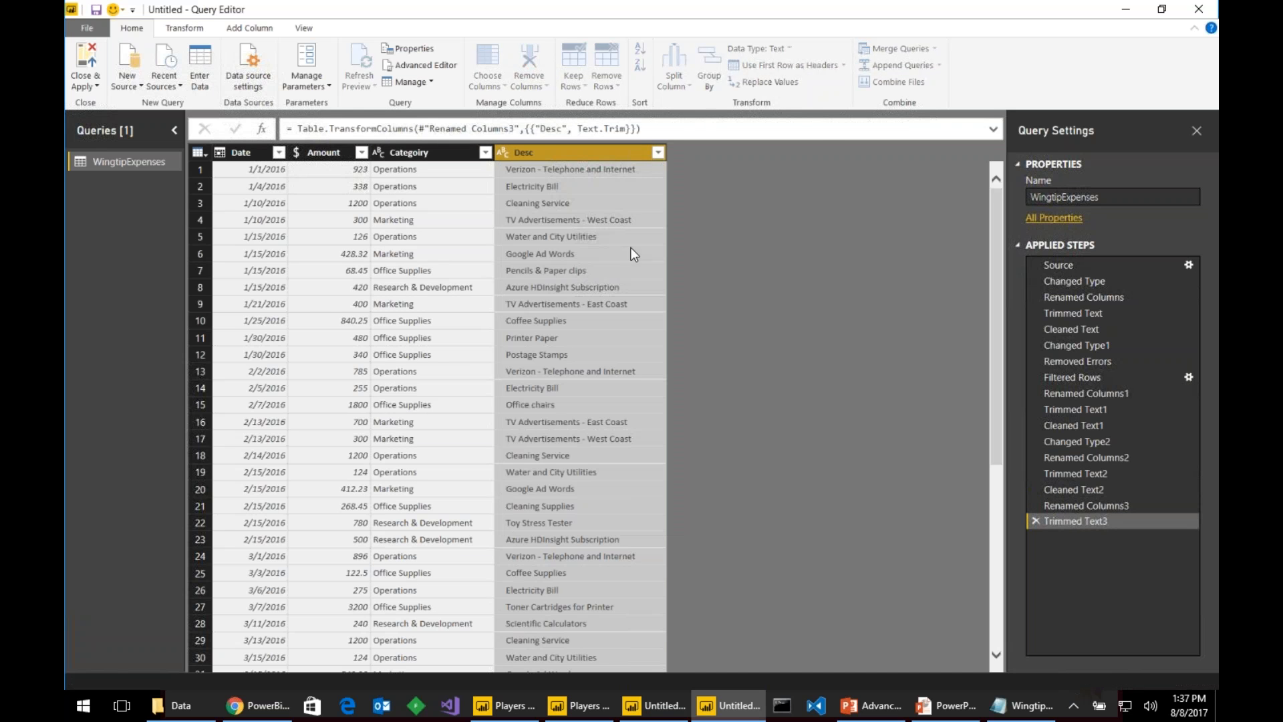
pyautogui.rightClick(539, 153)
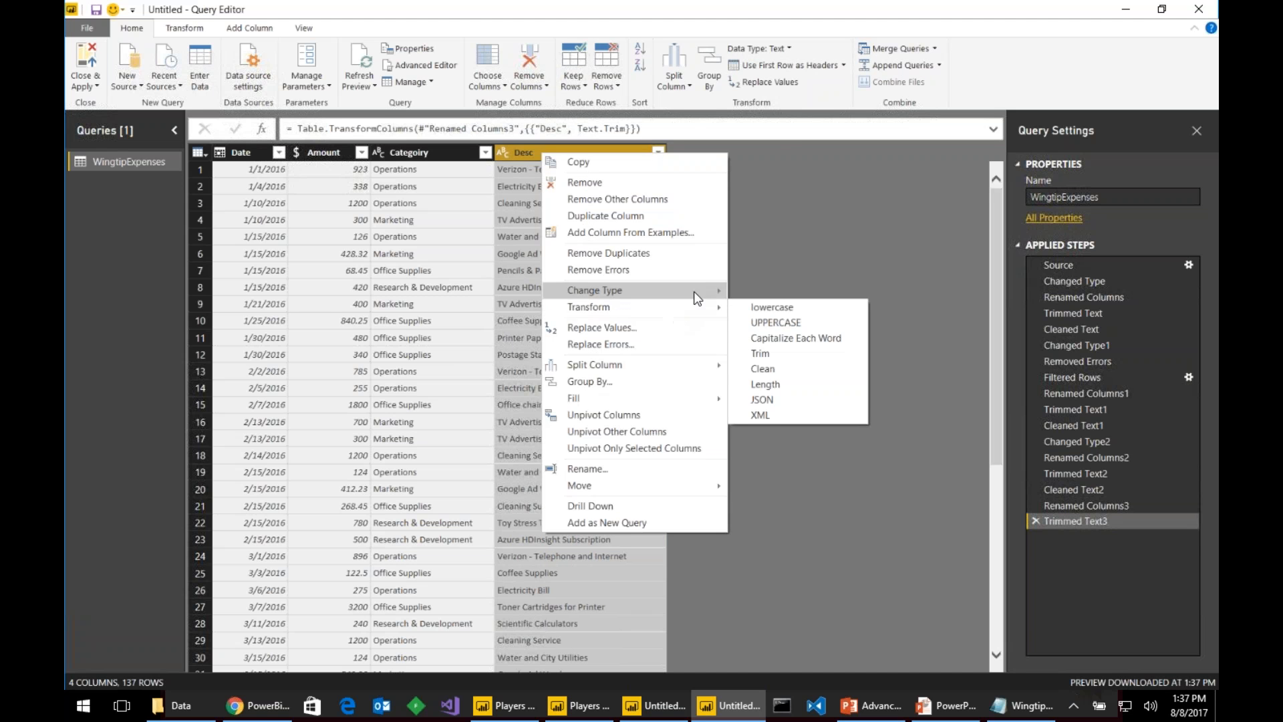
pyautogui.click(762, 369)
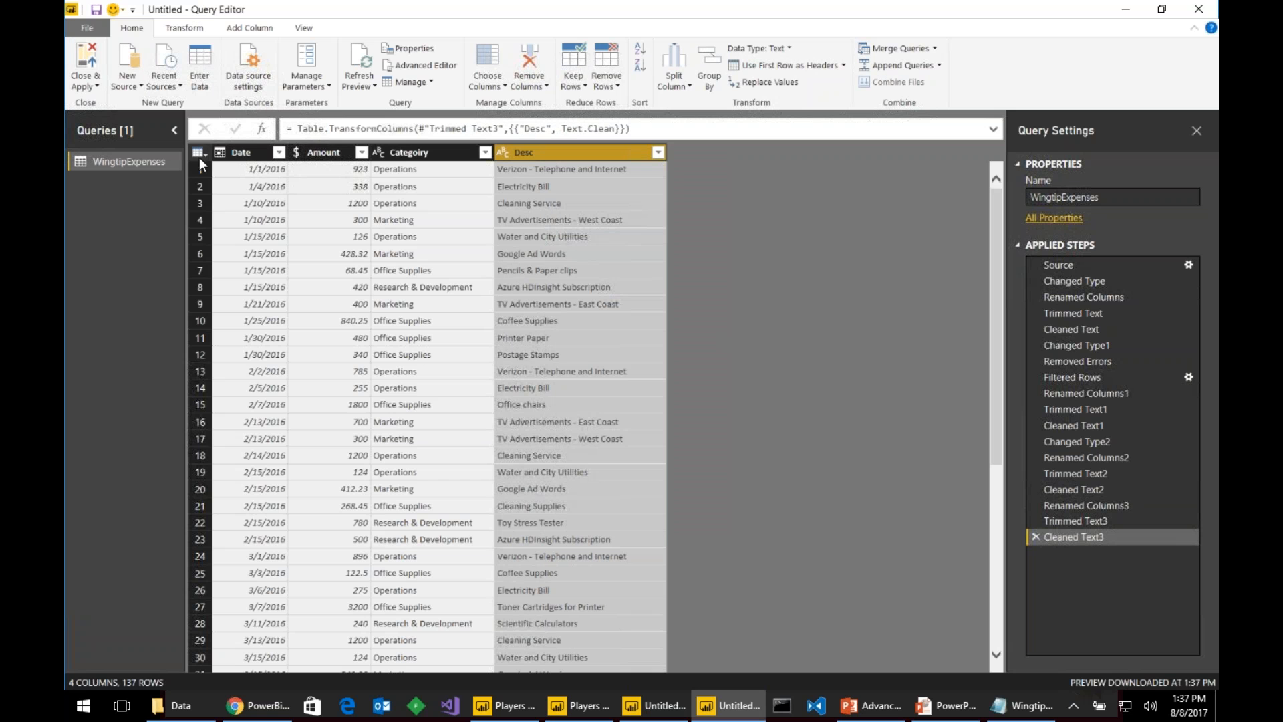
pyautogui.click(86, 64)
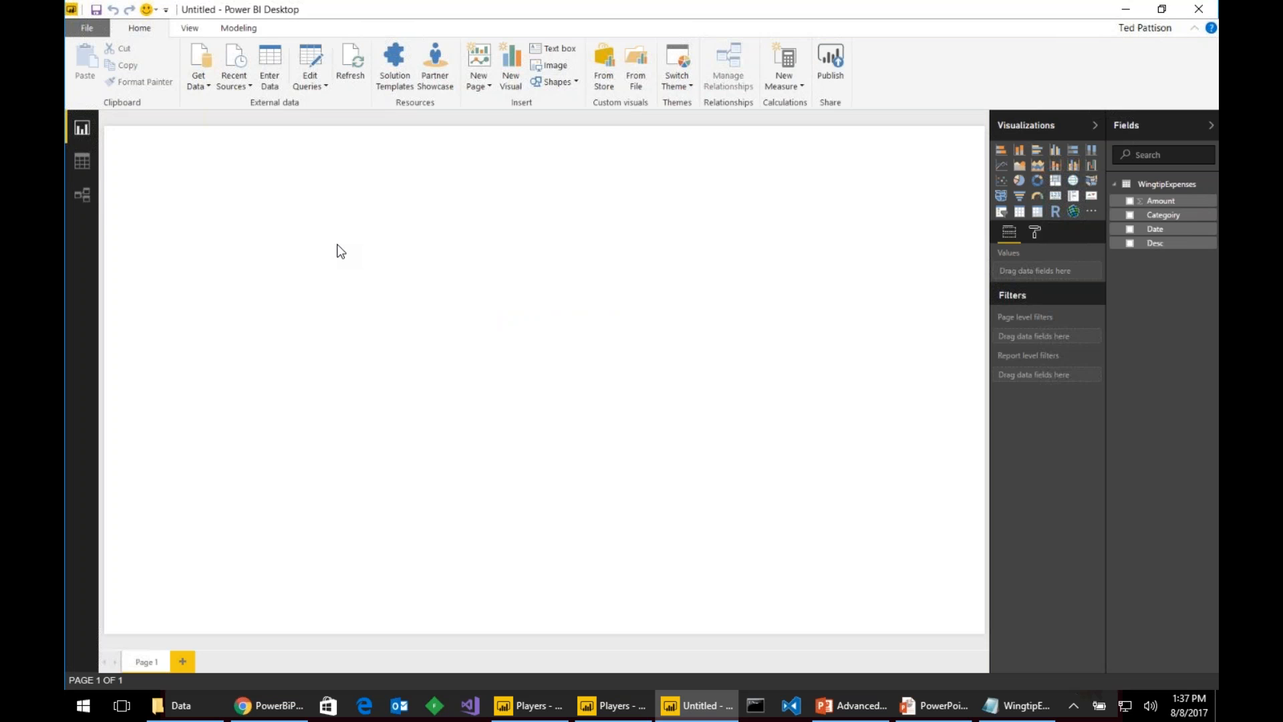
# - View WingtipExpenses' 137 rows in Data view, then return to the PowerPoint slide show
pyautogui.click(80, 159)
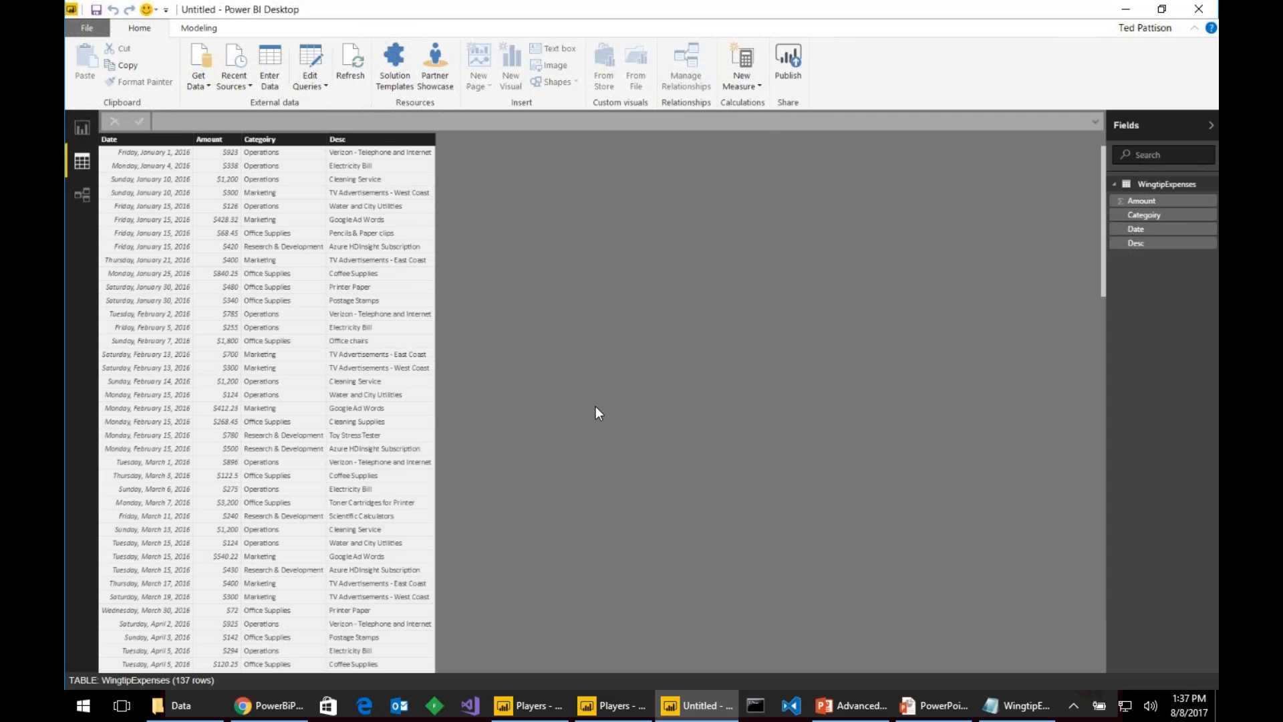
pyautogui.click(917, 699)
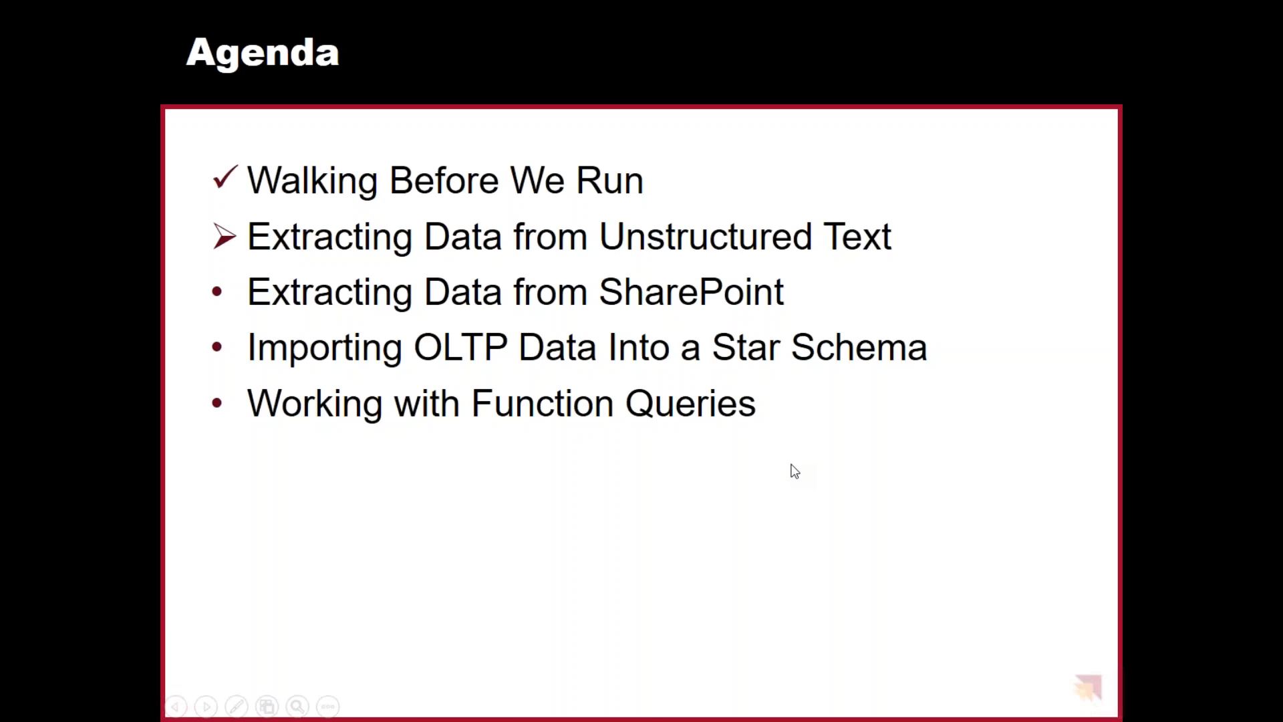
# - Advance the agenda to Extracting Data from SharePoint and switch back to Power BI Desktop
pyautogui.click(792, 466)
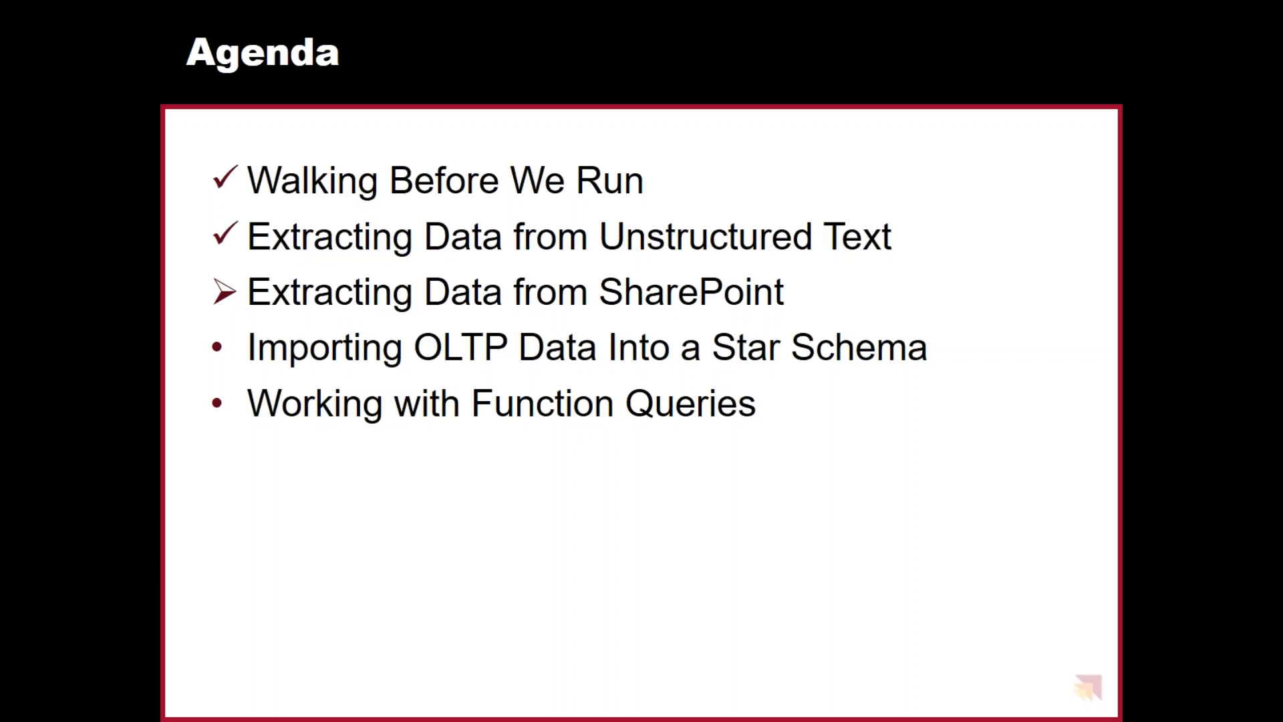
pyautogui.hotkey('alt', 'Tab')
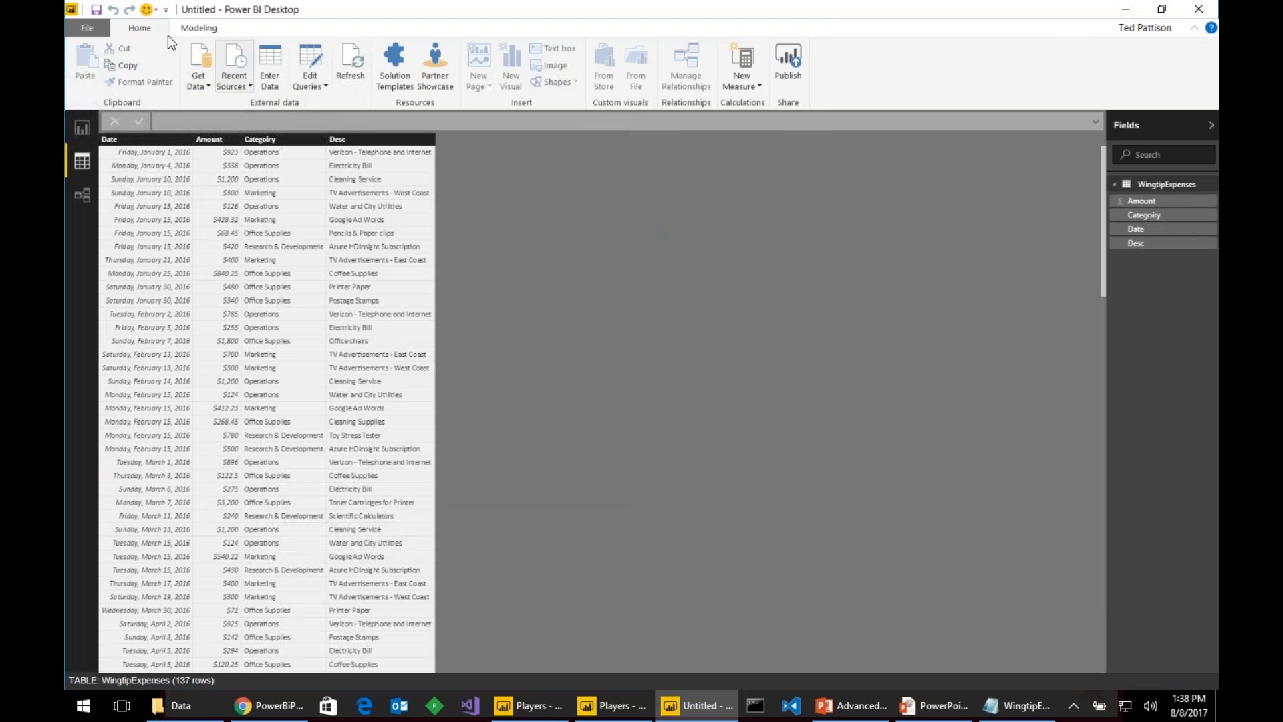
# - Open ExpenseBudgetsDemo.pbix from the SharePointExpenses folder, then bring Chrome to the front
pyautogui.click(88, 26)
pyautogui.click(141, 95)
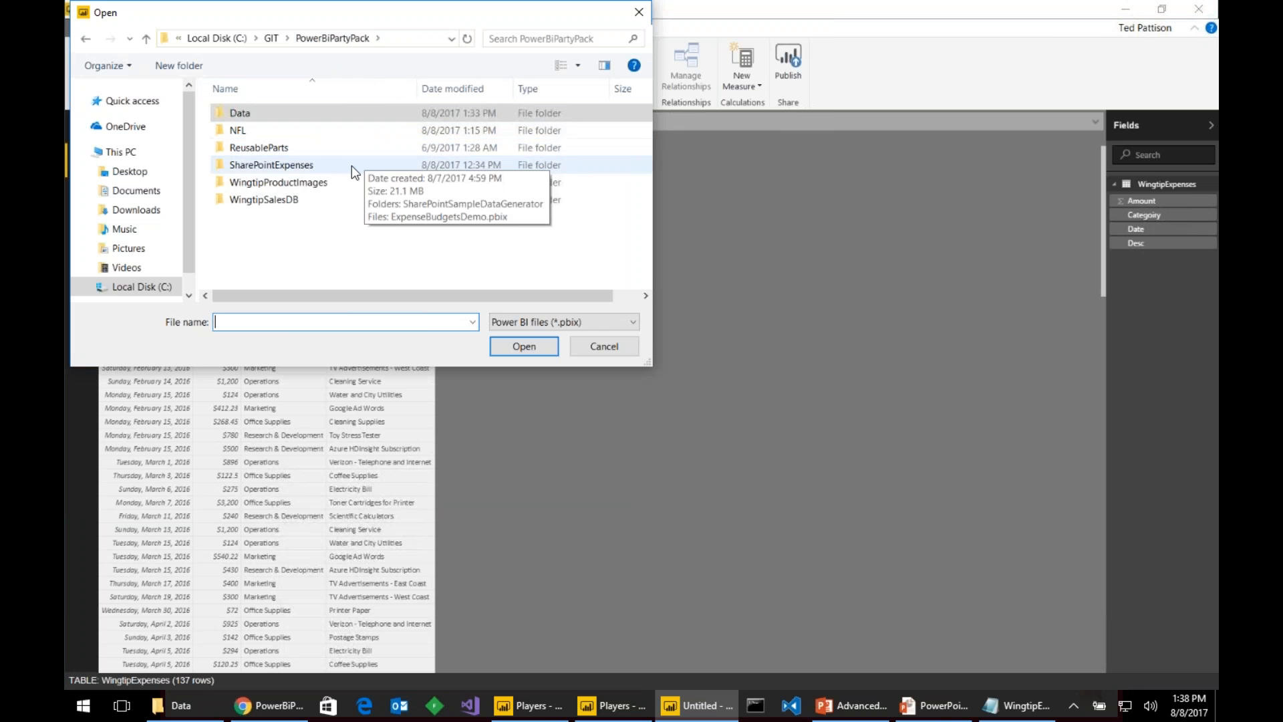
pyautogui.doubleClick(351, 165)
pyautogui.doubleClick(329, 131)
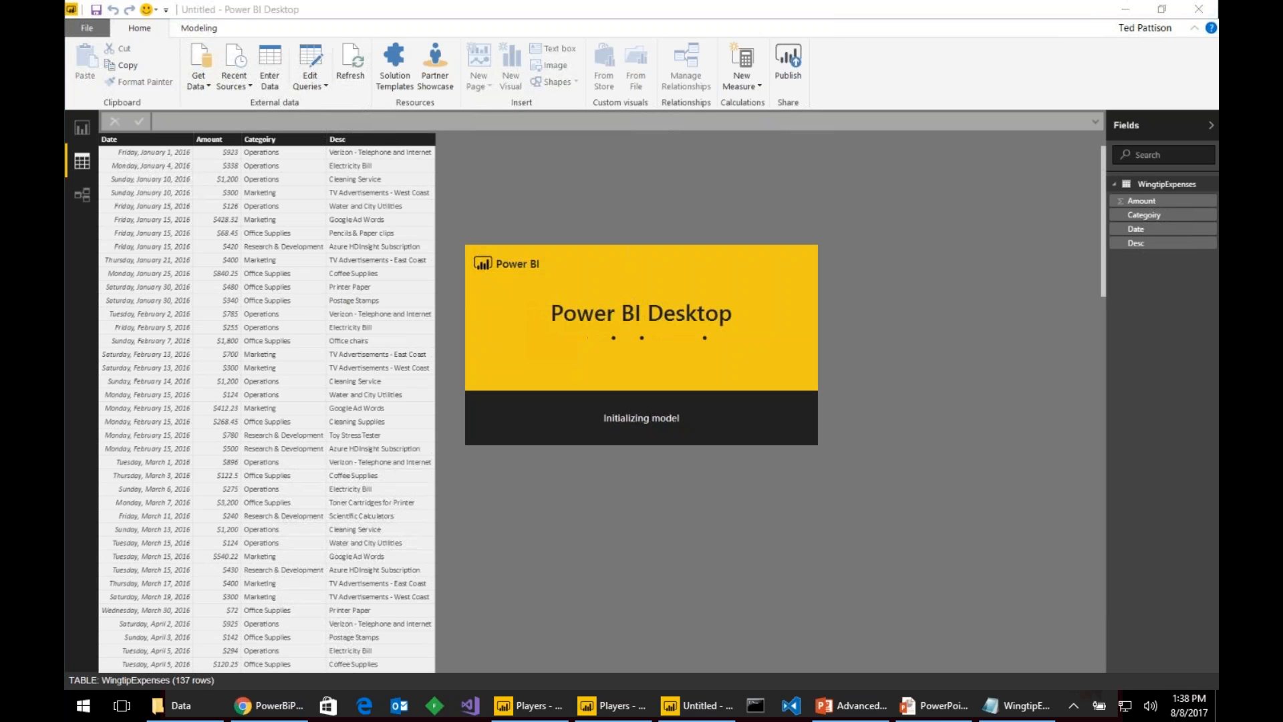
pyautogui.click(257, 706)
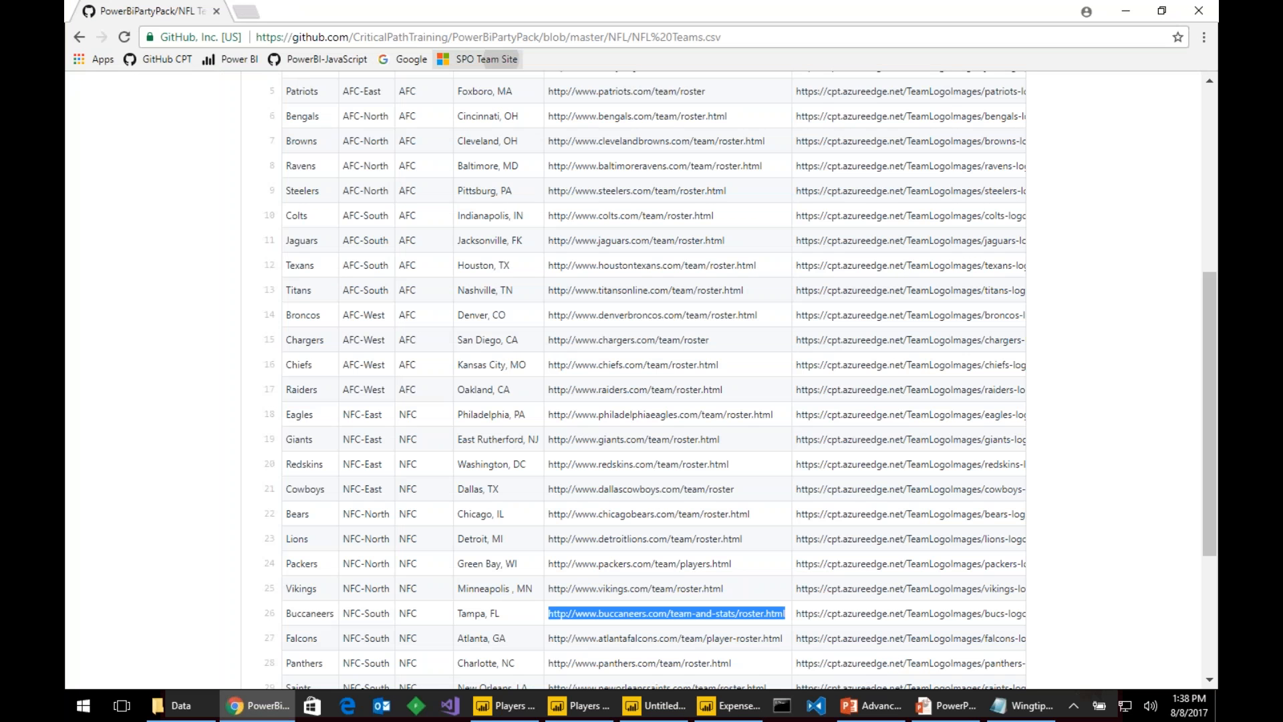
# - Go to the SPO Team Site and sign in with a different work account's email and password
pyautogui.click(478, 59)
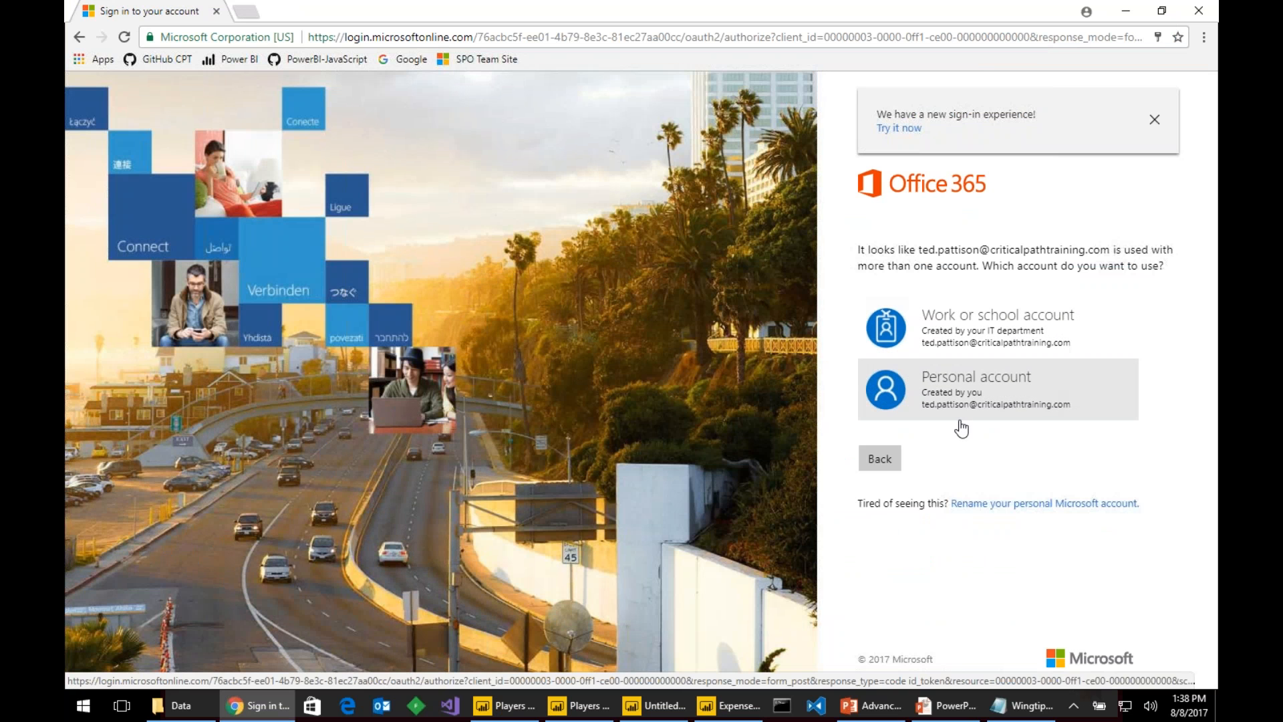
pyautogui.click(888, 454)
pyautogui.click(1052, 299)
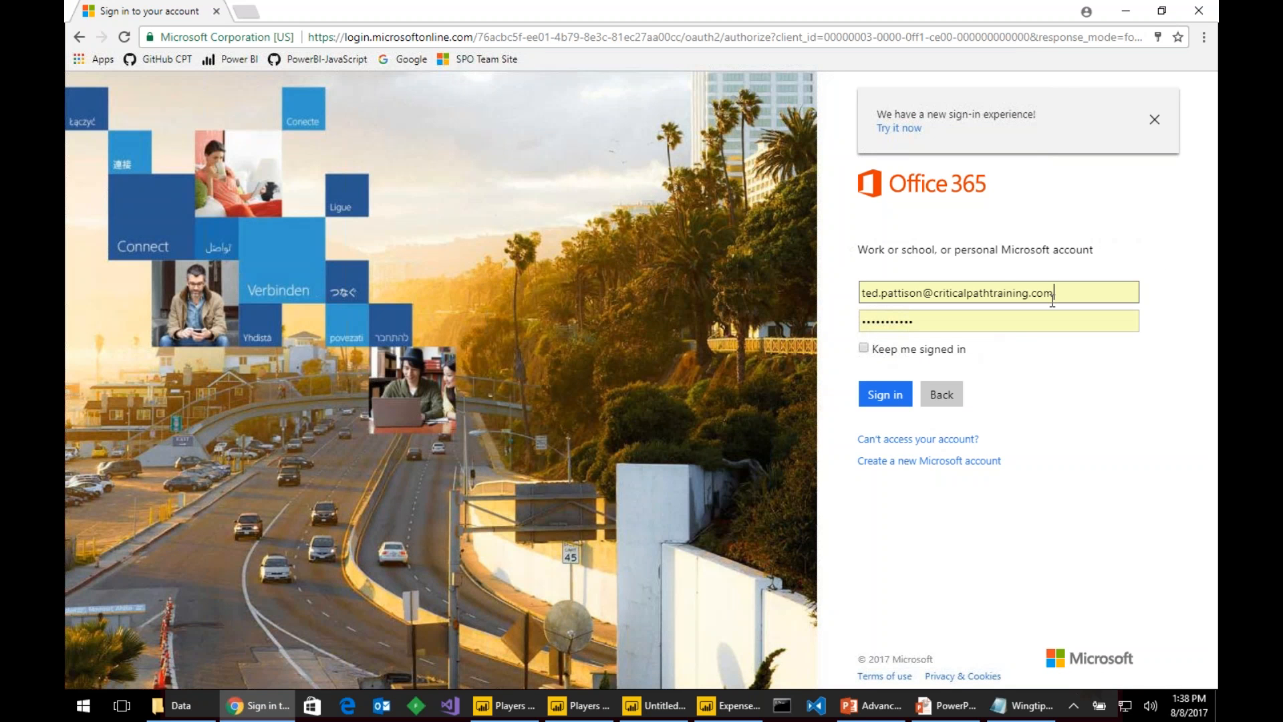
pyautogui.tripleClick(1052, 300)
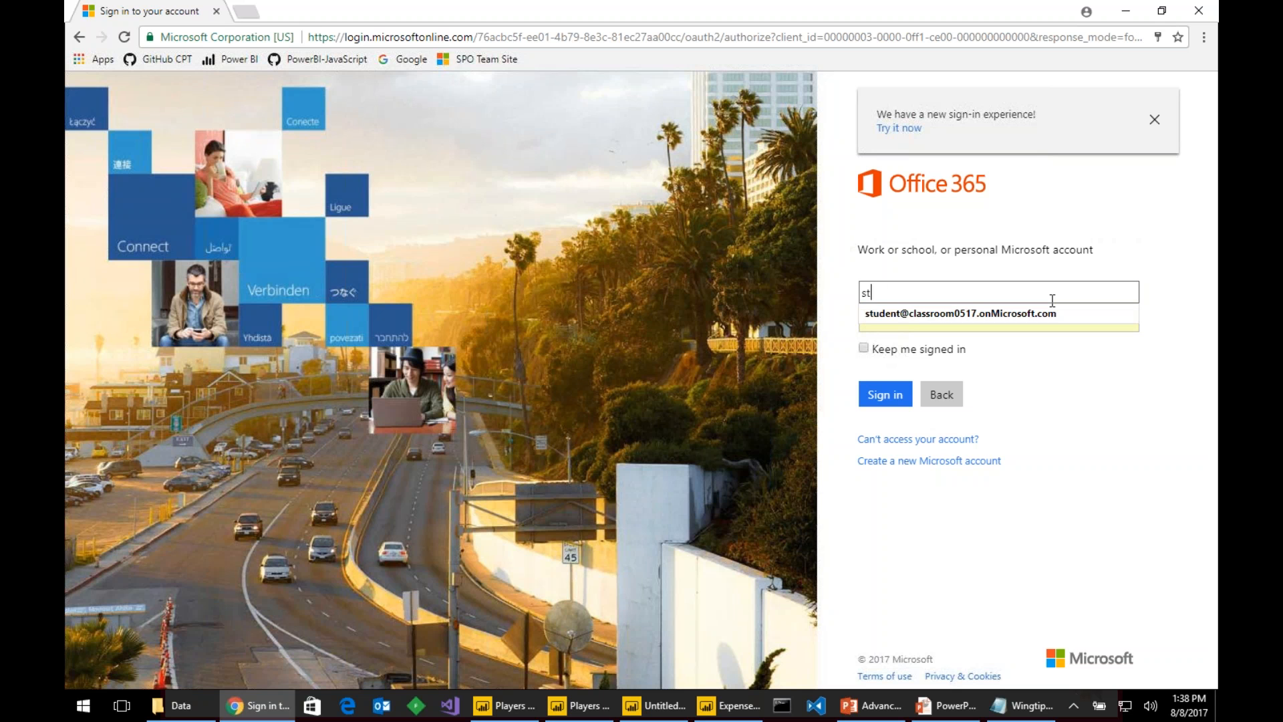
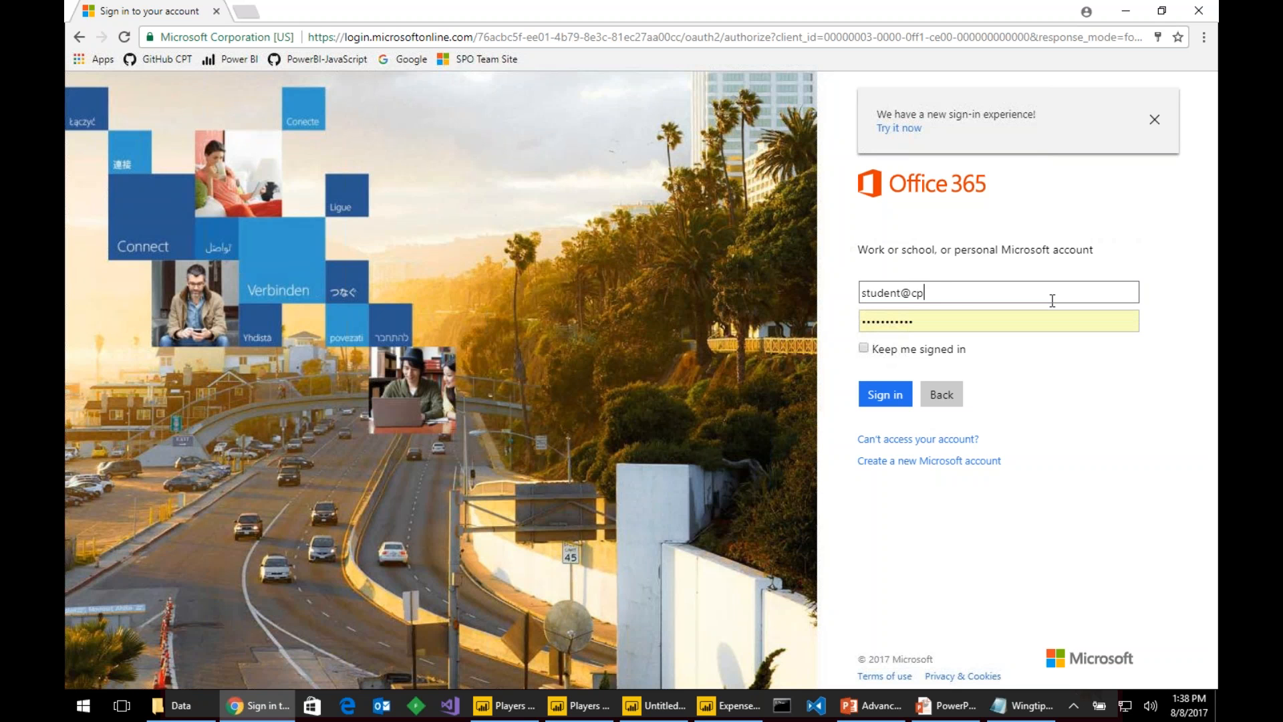
pyautogui.press('Tab')
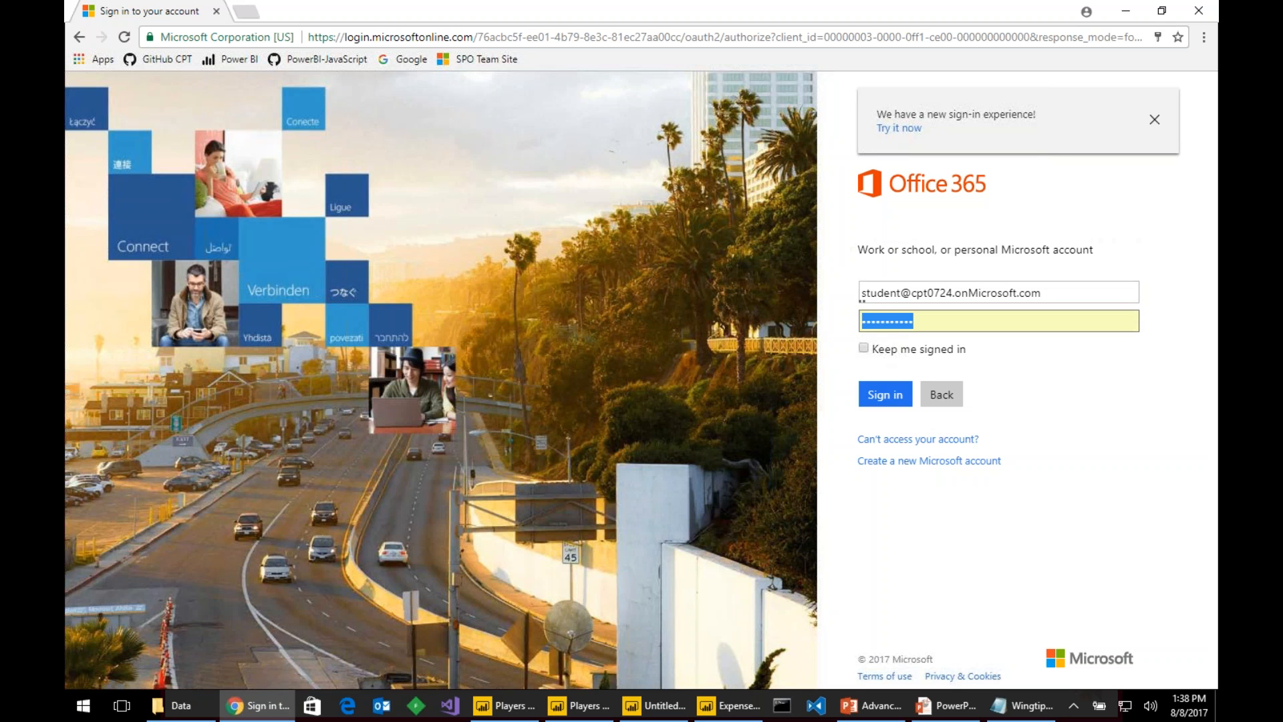
pyautogui.write('••••••')
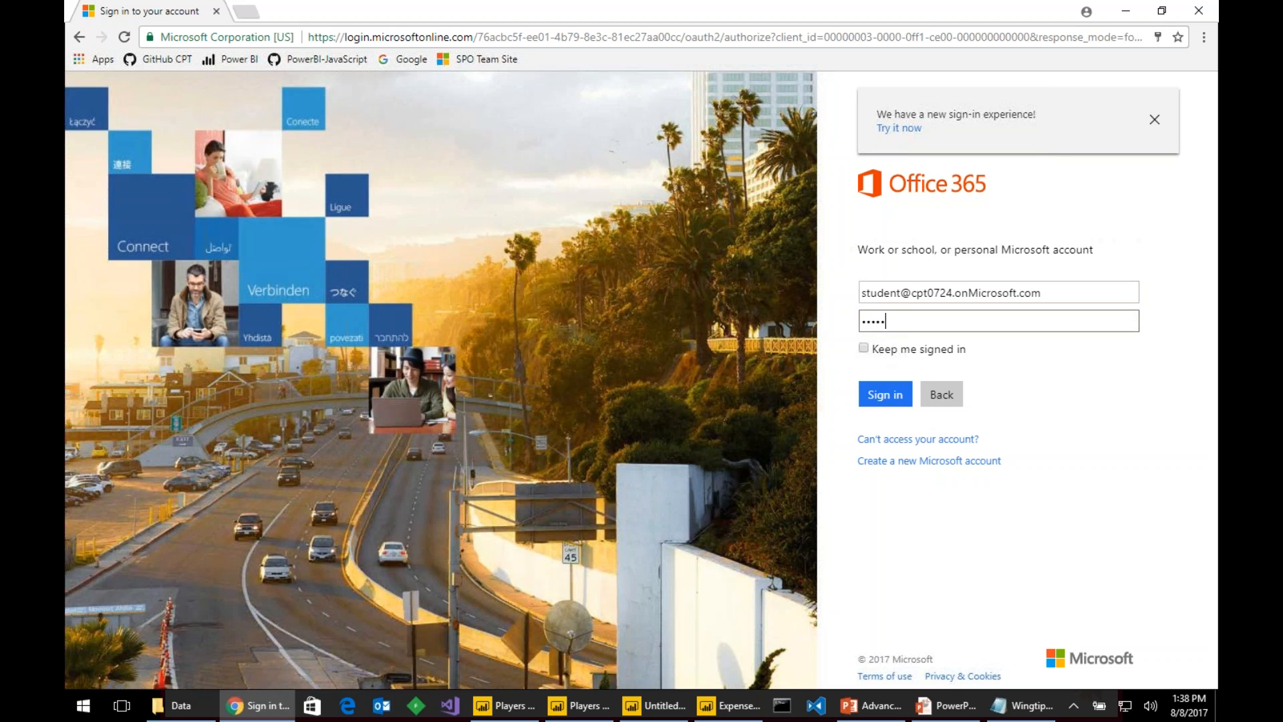
pyautogui.write('•••')
pyautogui.press('Return')
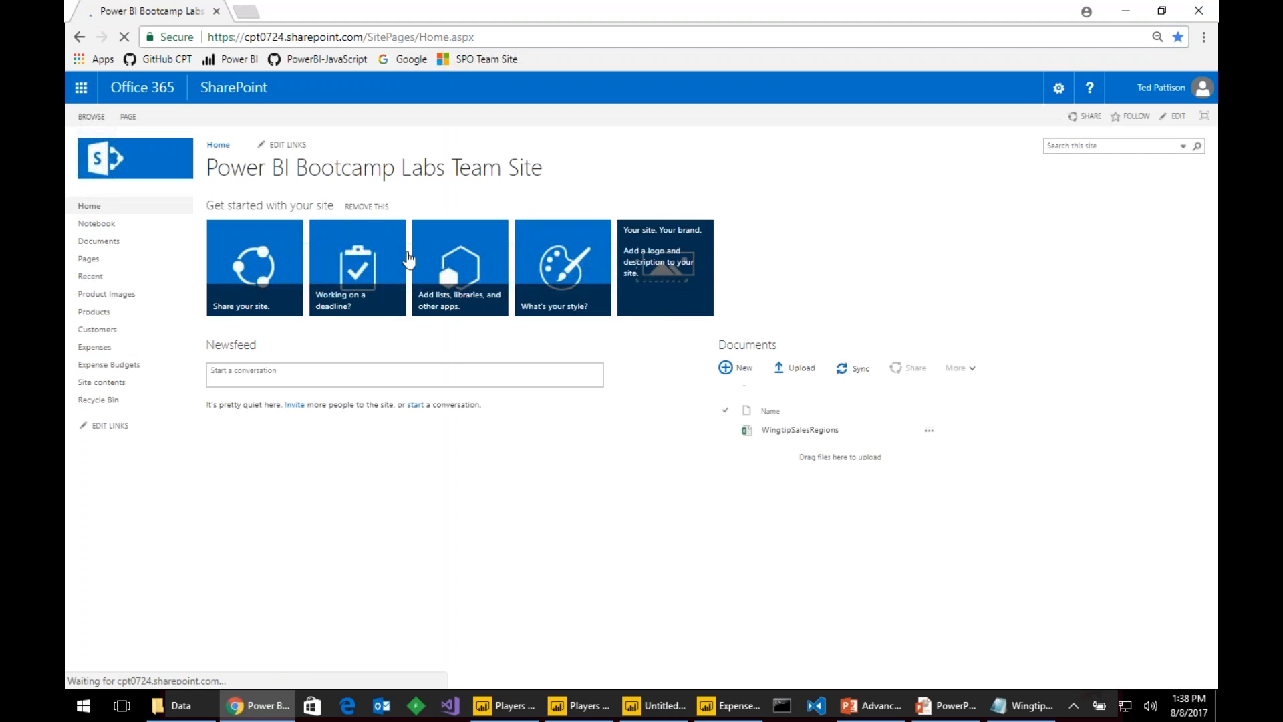
# - Open Expenses, try a new item with Office Supplies category unsaved, then open Expense Budgets
pyautogui.click(100, 348)
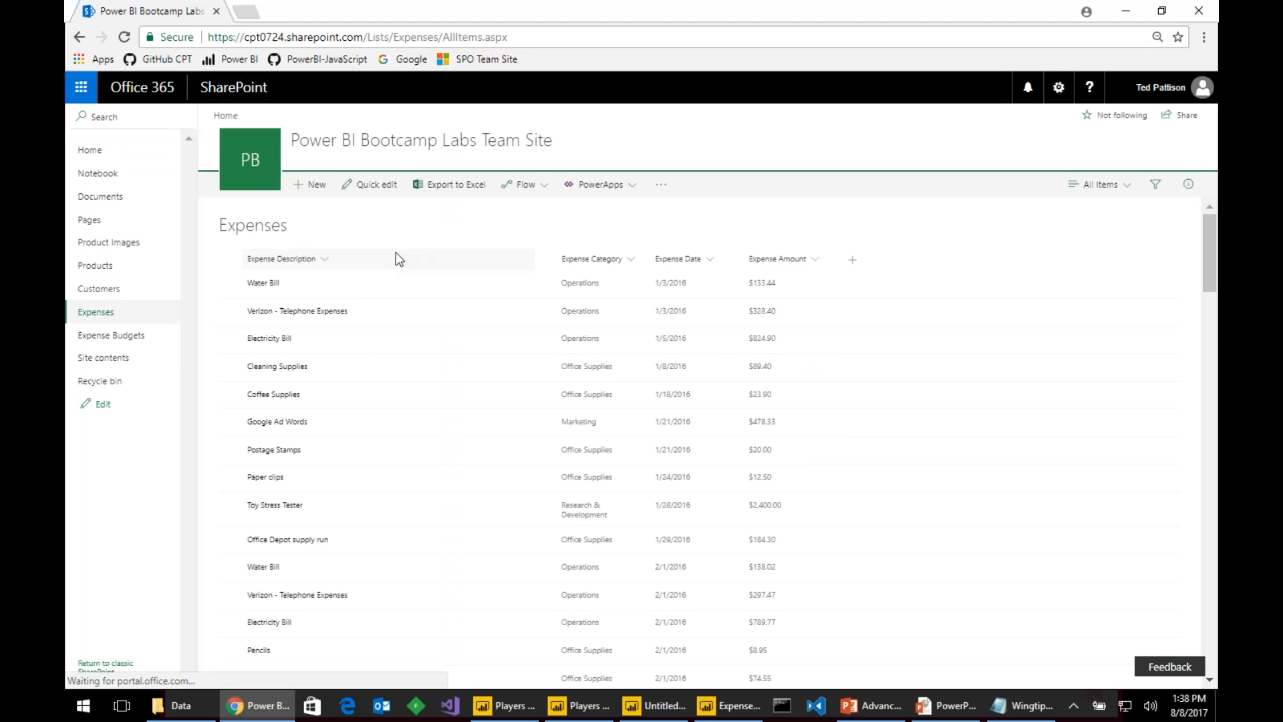
pyautogui.click(317, 185)
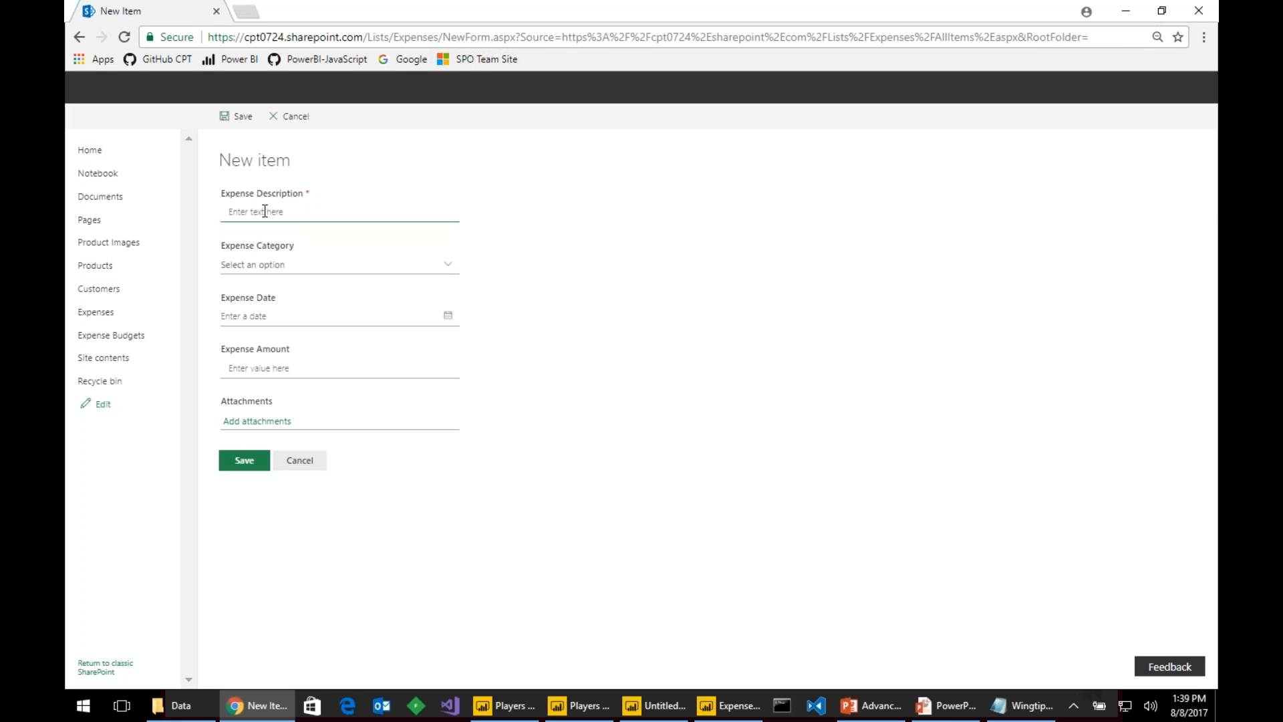
pyautogui.click(256, 266)
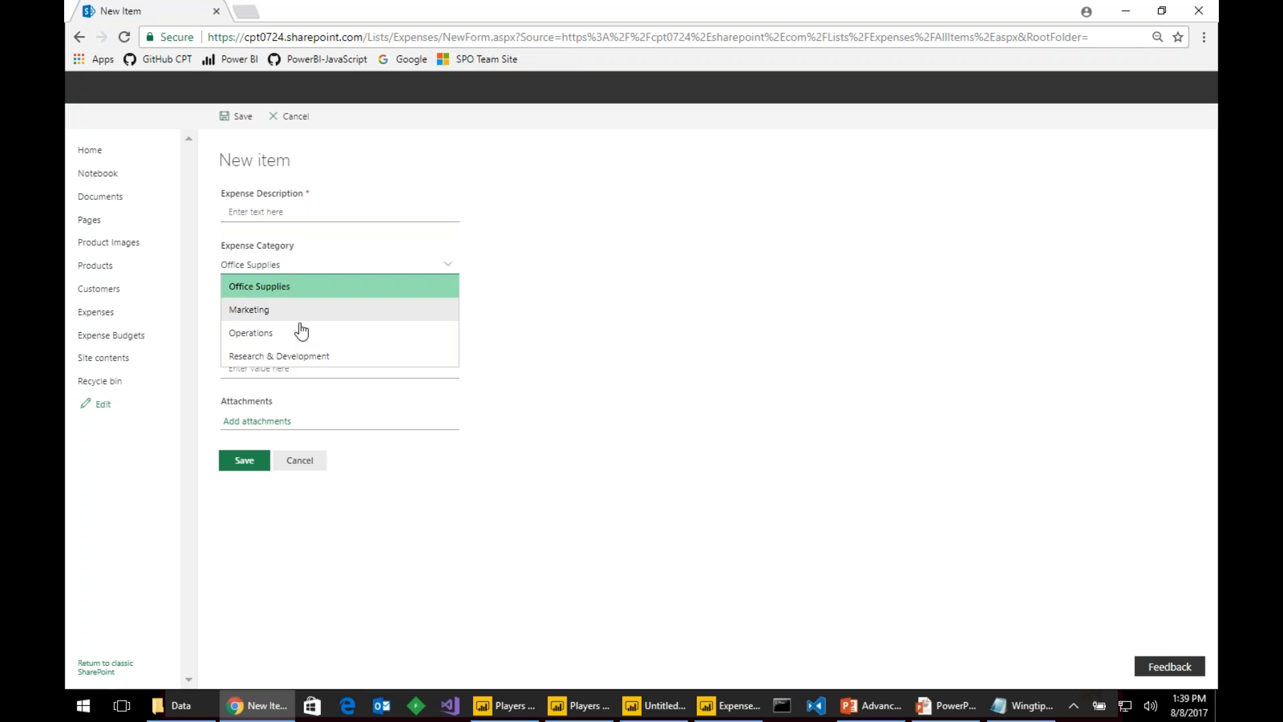
pyautogui.click(298, 283)
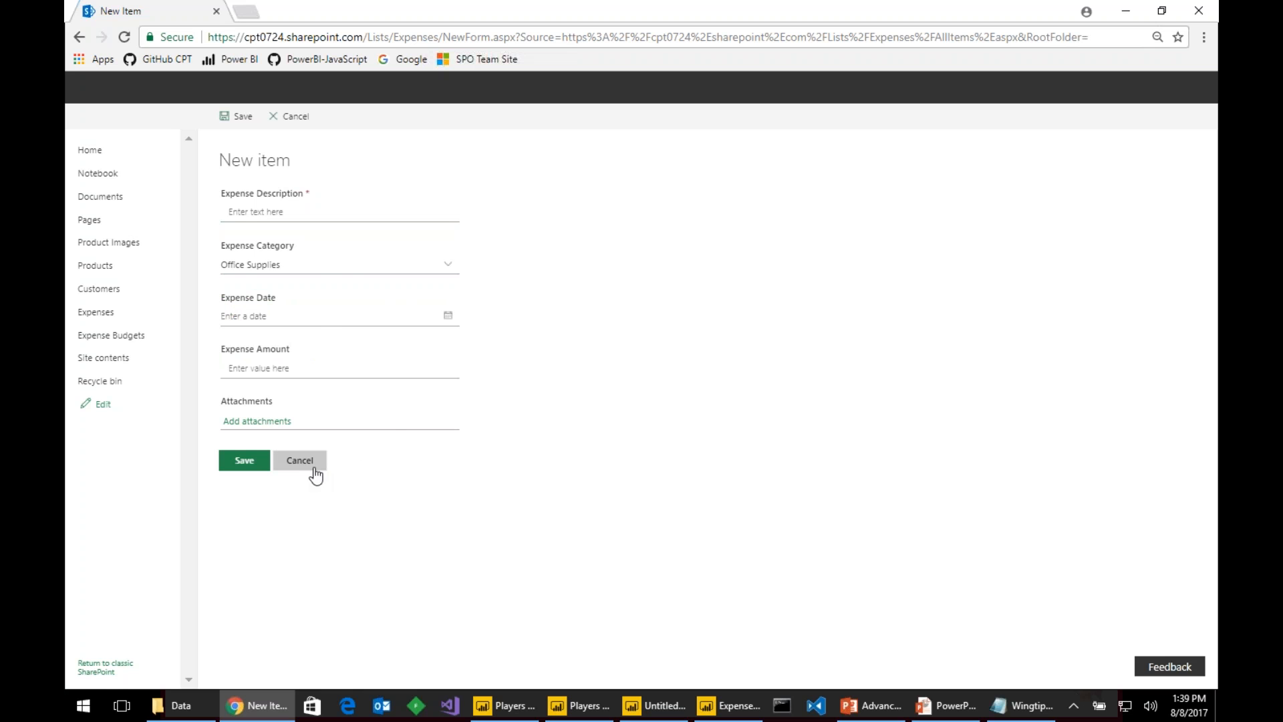
pyautogui.click(252, 270)
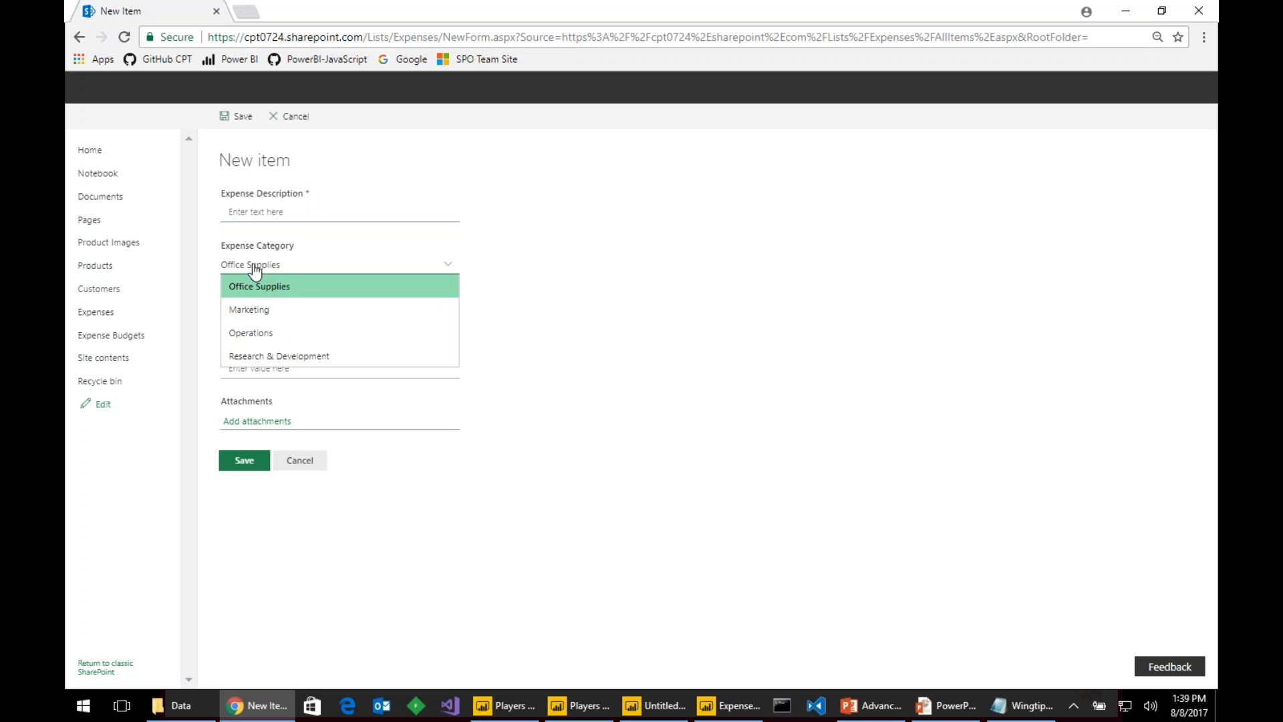
pyautogui.click(616, 320)
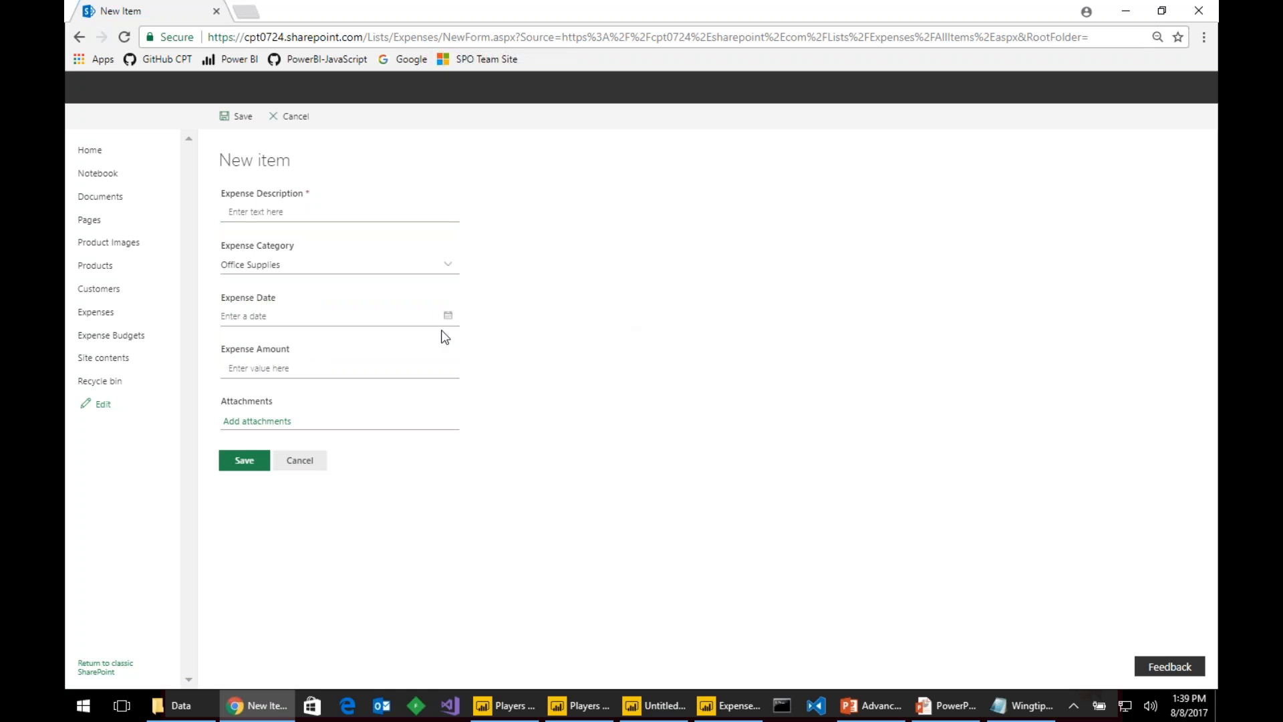
pyautogui.click(114, 339)
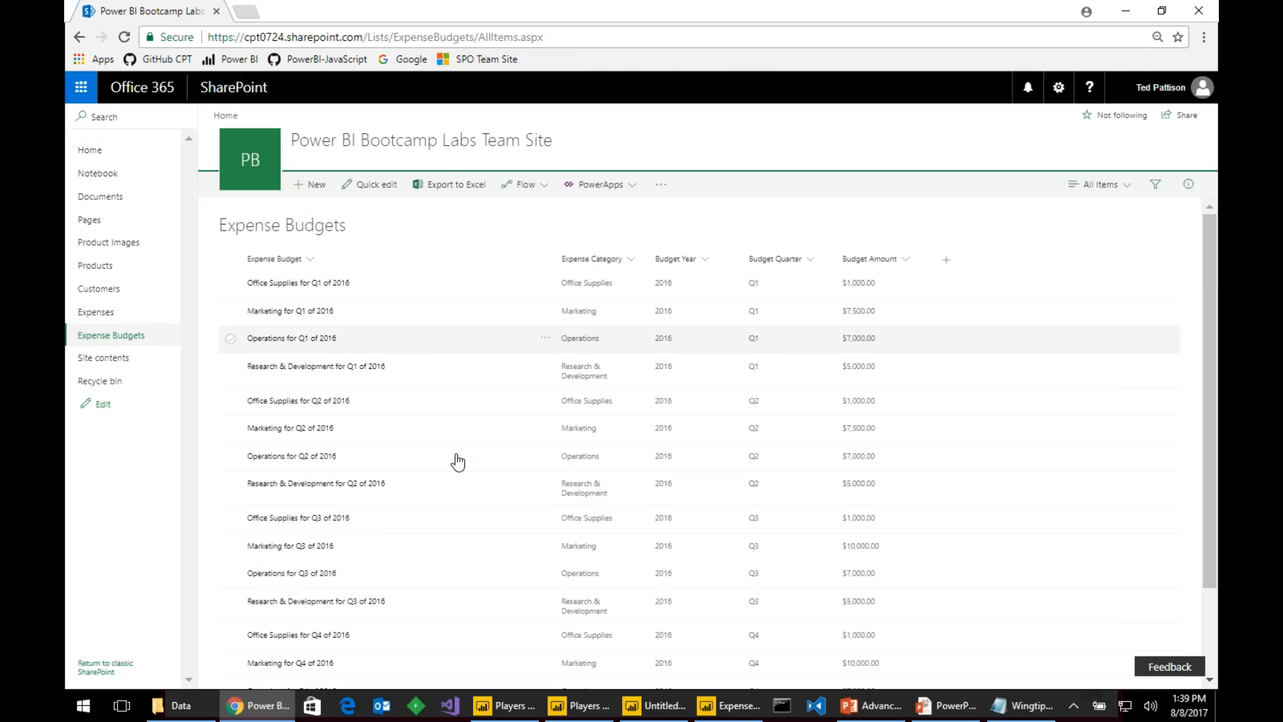
# - In ExpenseBudgetsDemo, open Query Editor at the Expenses query's Source step listing 26 lists
pyautogui.click(728, 704)
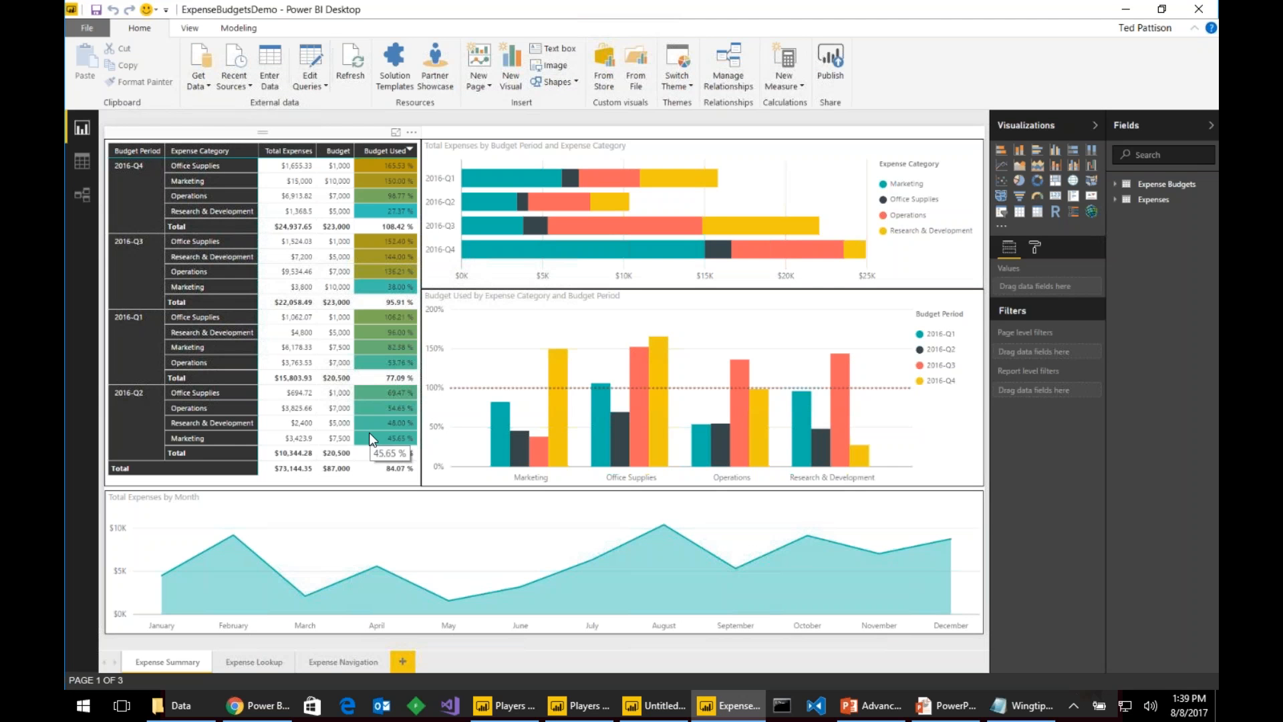
pyautogui.click(315, 58)
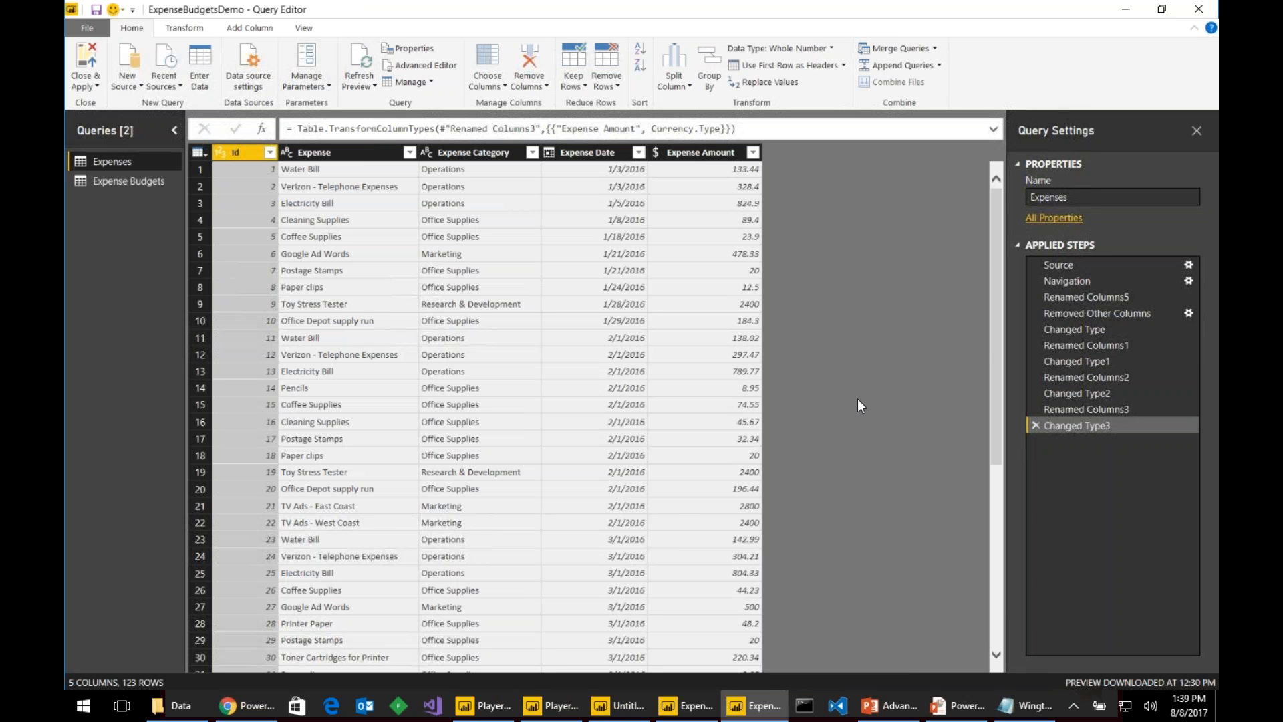
pyautogui.click(1100, 264)
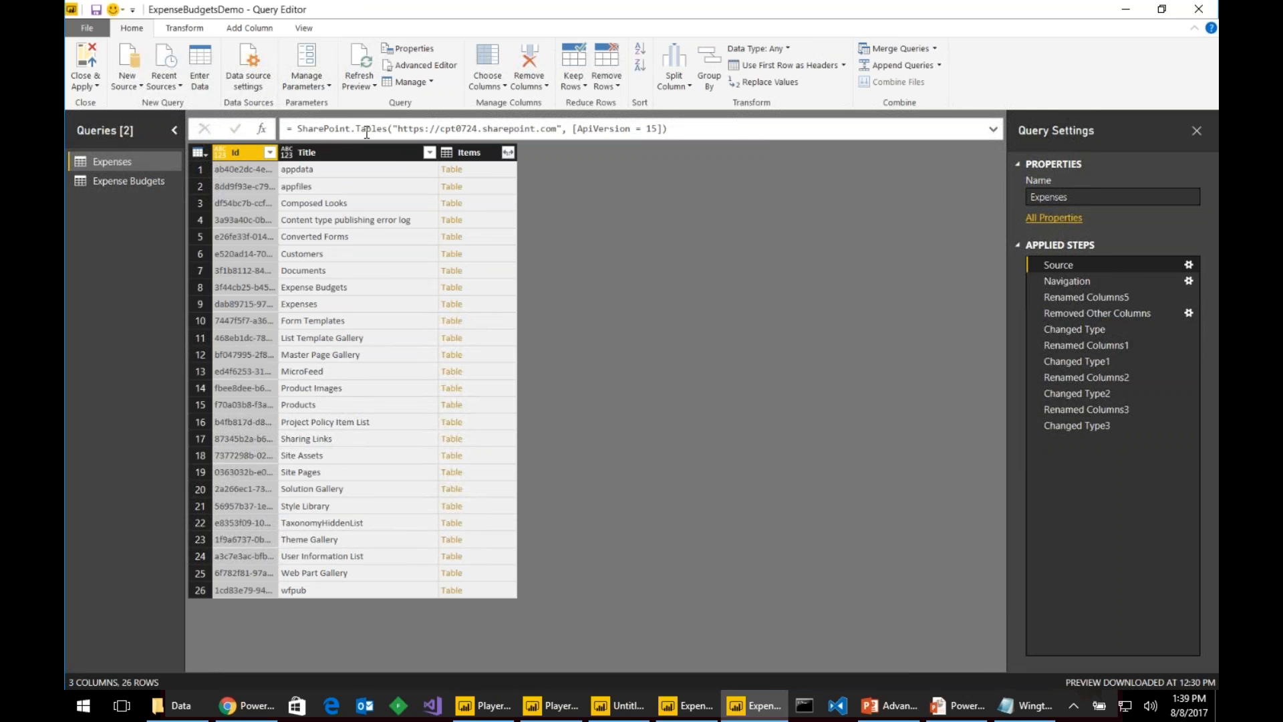
# - Select the site URL inside the SharePoint.Tables source formula
pyautogui.doubleClick(531, 127)
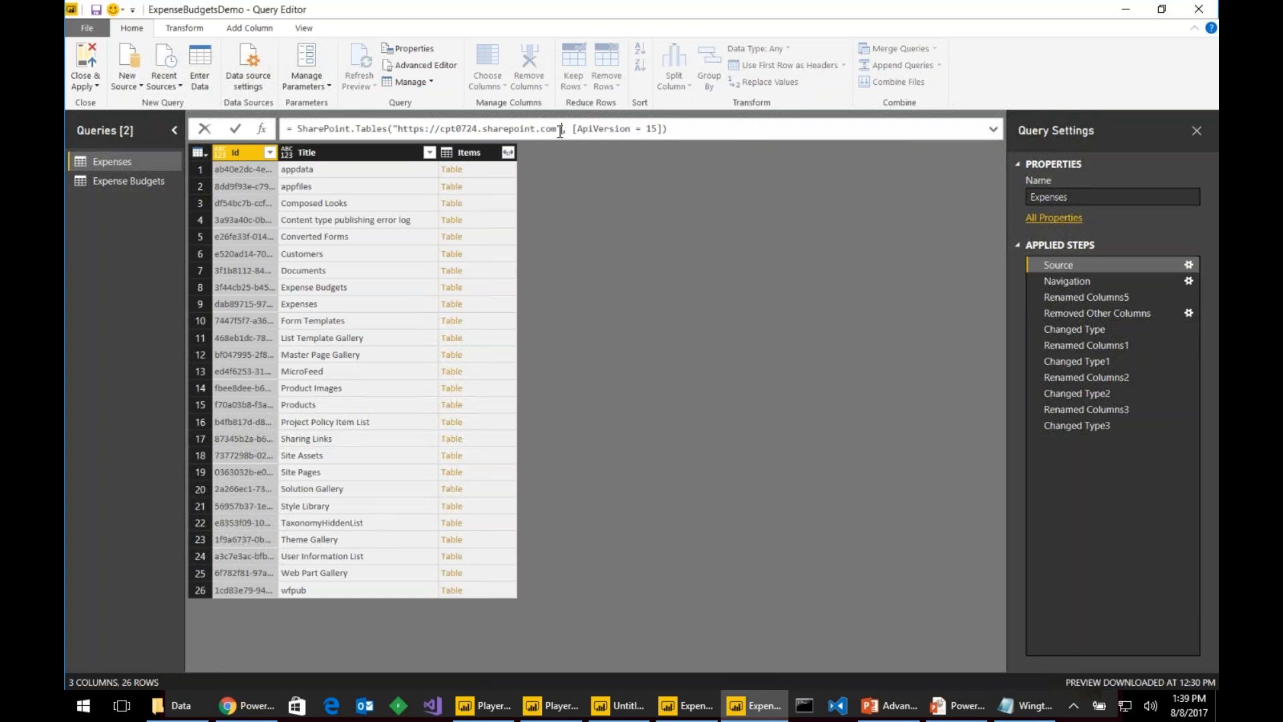
pyautogui.click(398, 128)
pyautogui.hotkey('ctrl', 'shift', 'Right')
pyautogui.hotkey('ctrl', 'shift', 'Right')
pyautogui.hotkey('ctrl', 'shift', 'Right')
pyautogui.hotkey('ctrl', 'shift', 'Right')
pyautogui.hotkey('ctrl', 'c')
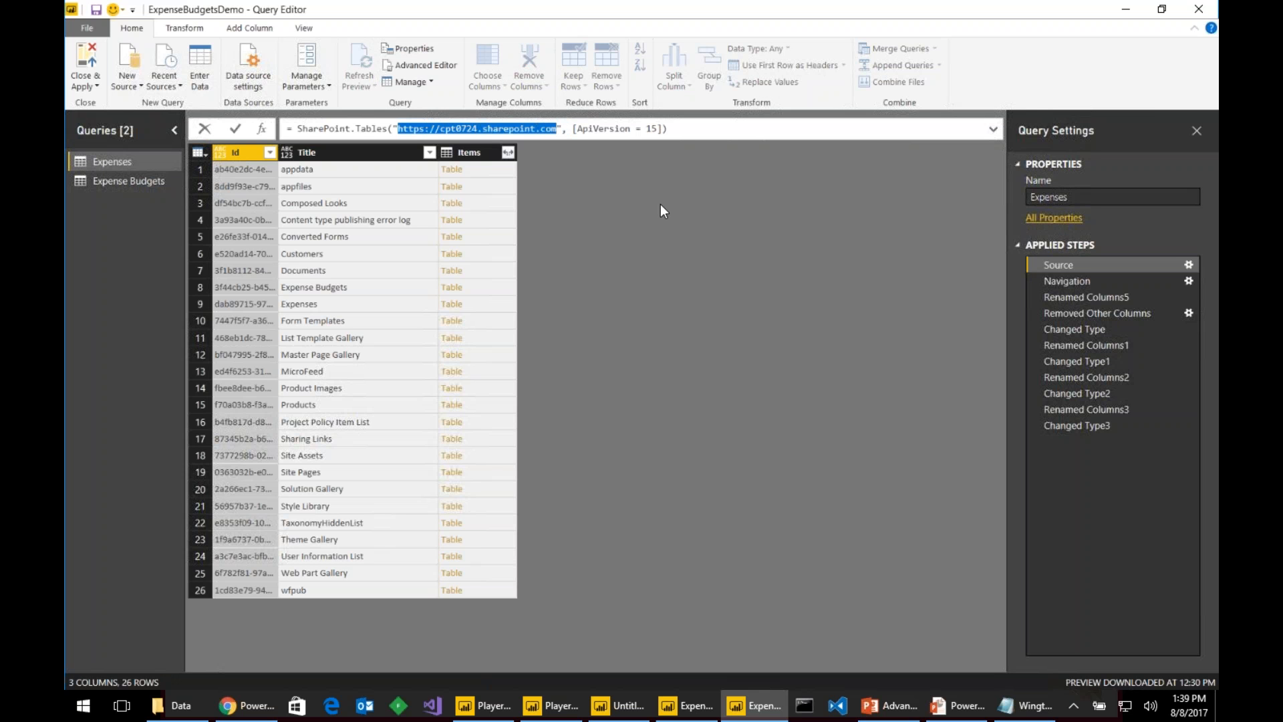
# - Connect a new SharePoint Online List source using the pasted site URL
pyautogui.click(127, 83)
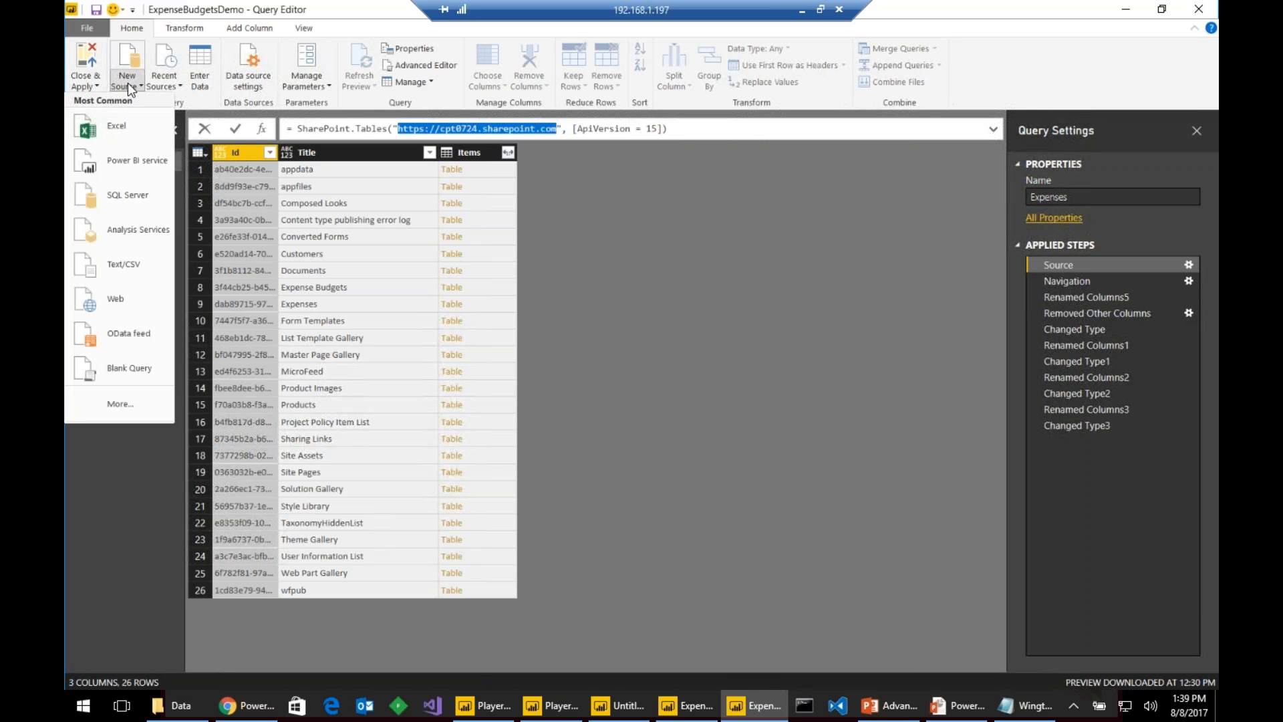
pyautogui.click(130, 404)
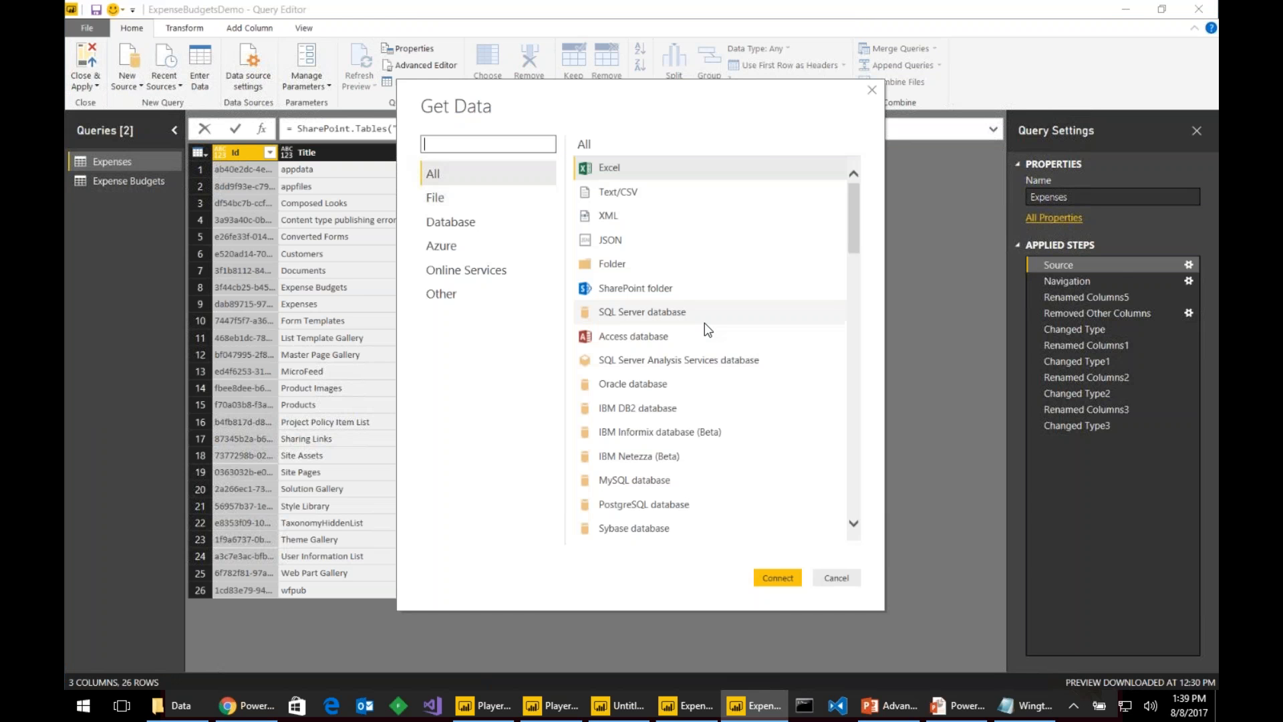
pyautogui.click(471, 268)
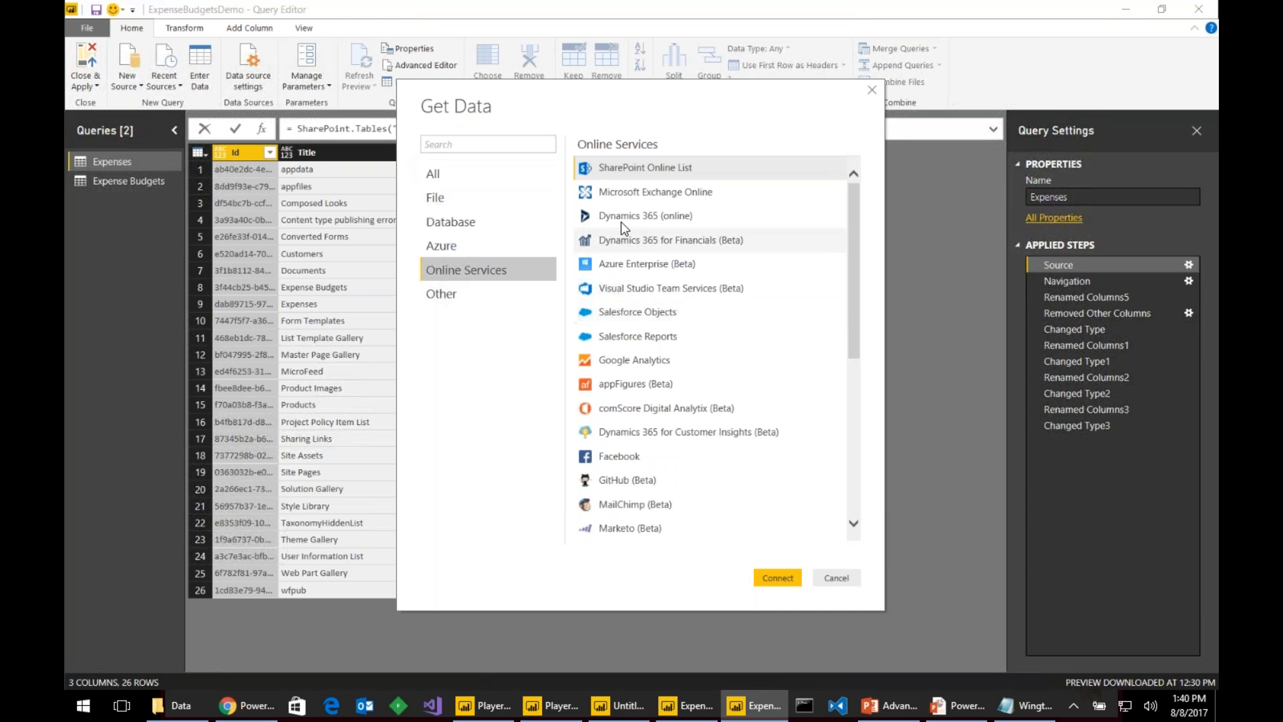
pyautogui.click(628, 168)
pyautogui.click(773, 575)
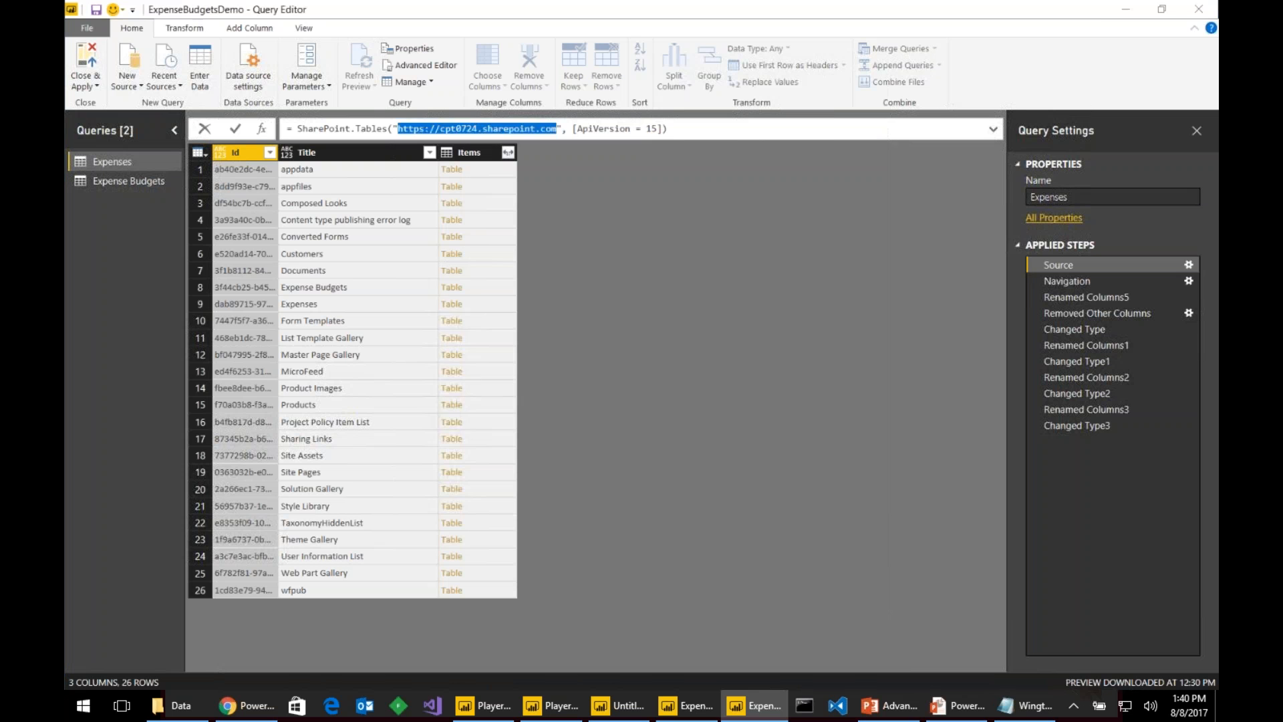
pyautogui.hotkey('ctrl', 'v')
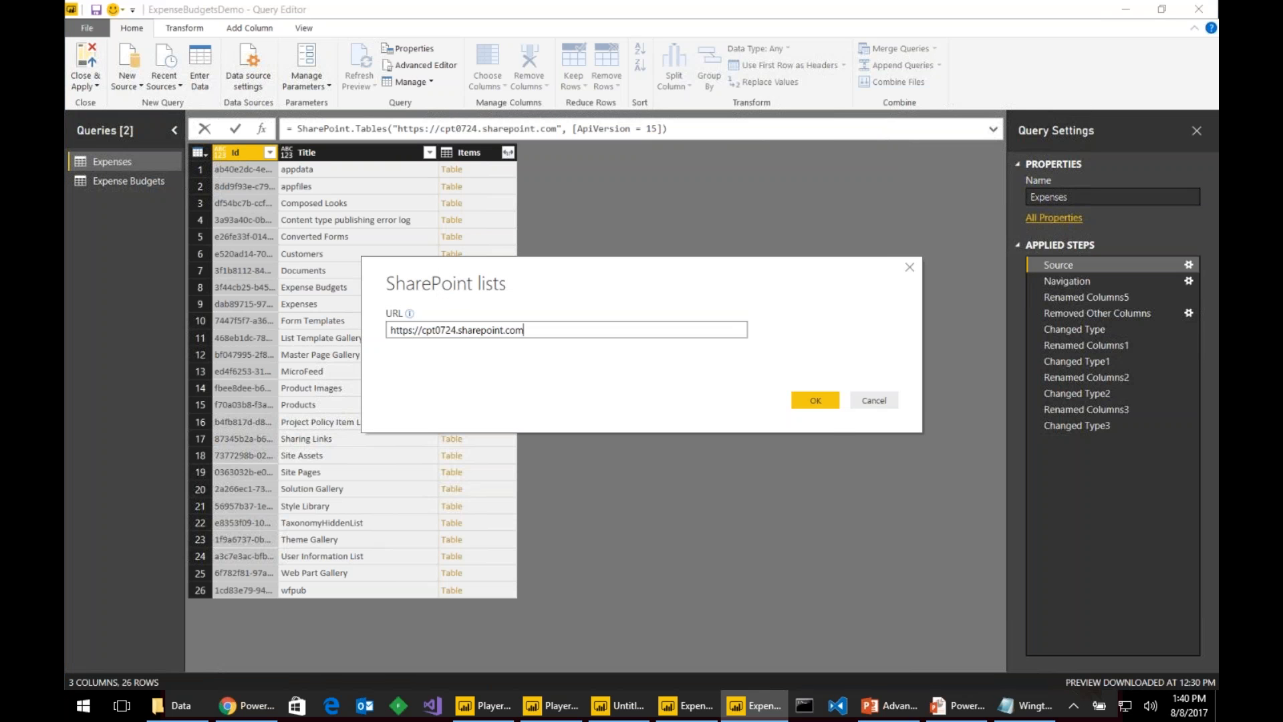
pyautogui.click(821, 399)
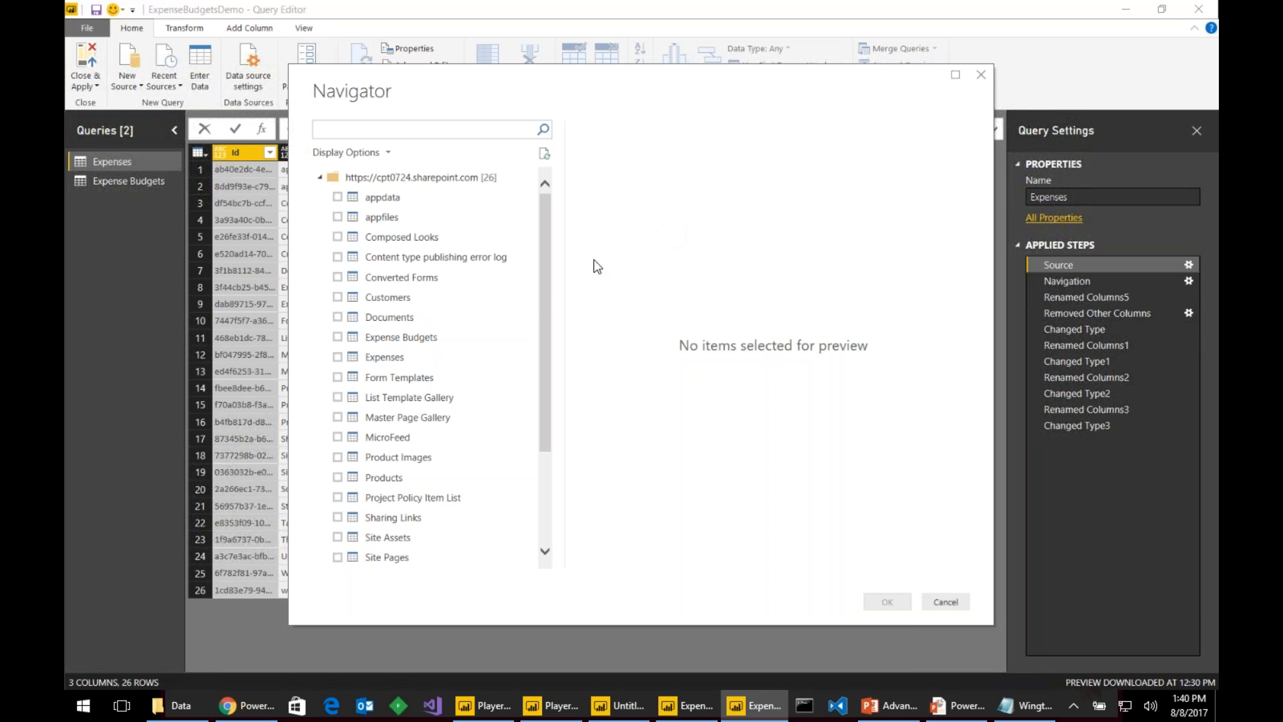
# - Pick the Expenses list in Navigator and load it as query Expenses (2)
pyautogui.scroll(-3, 420, 294)
pyautogui.scroll(3, 420, 297)
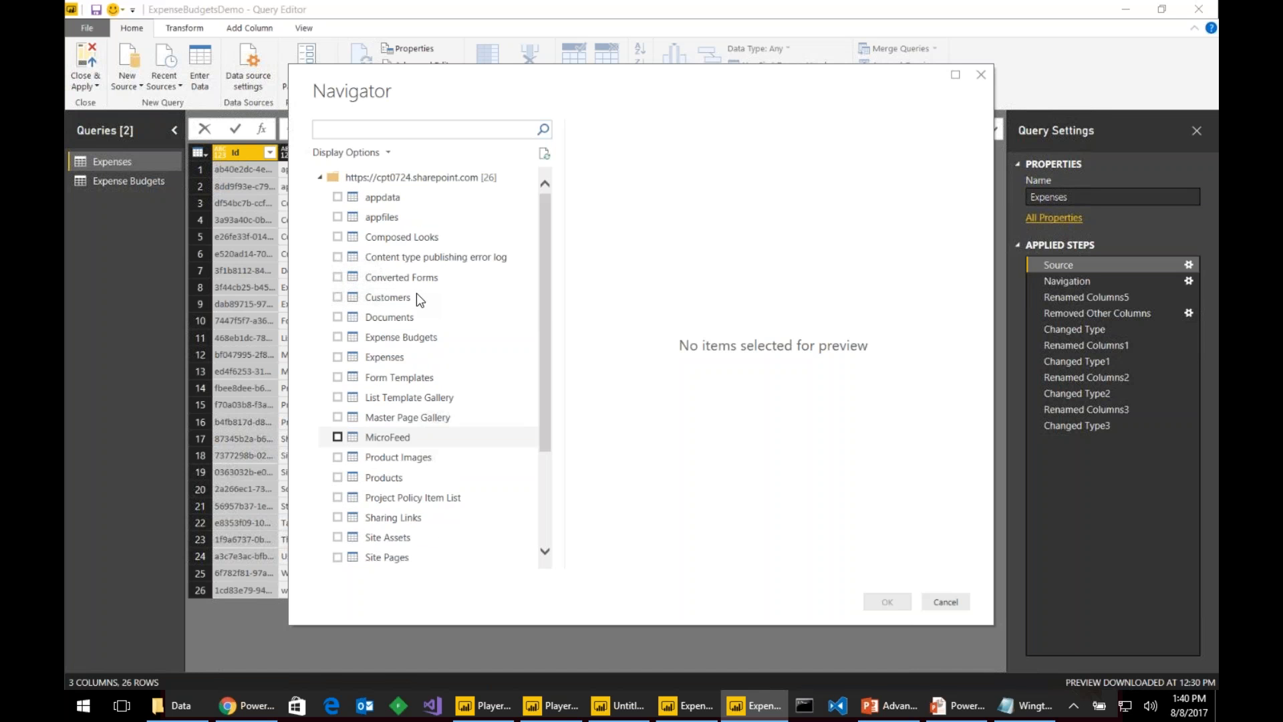
pyautogui.scroll(-3, 407, 330)
pyautogui.scroll(3, 408, 330)
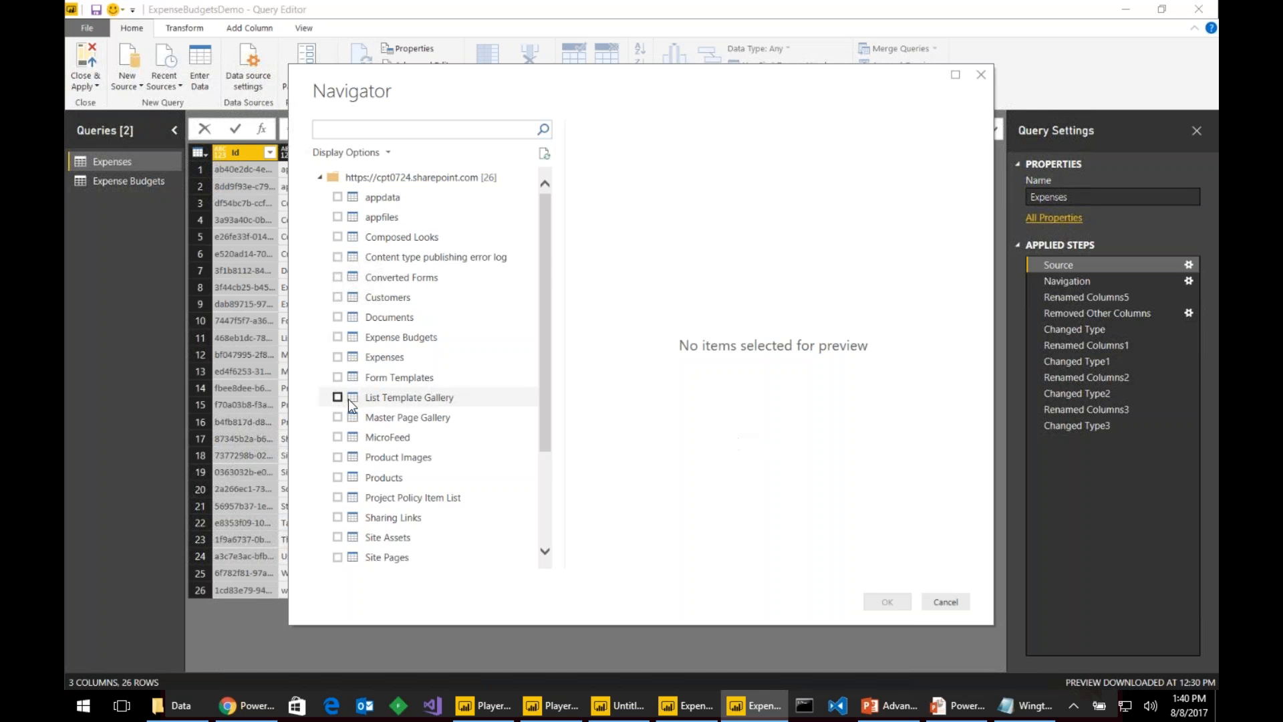
pyautogui.click(336, 356)
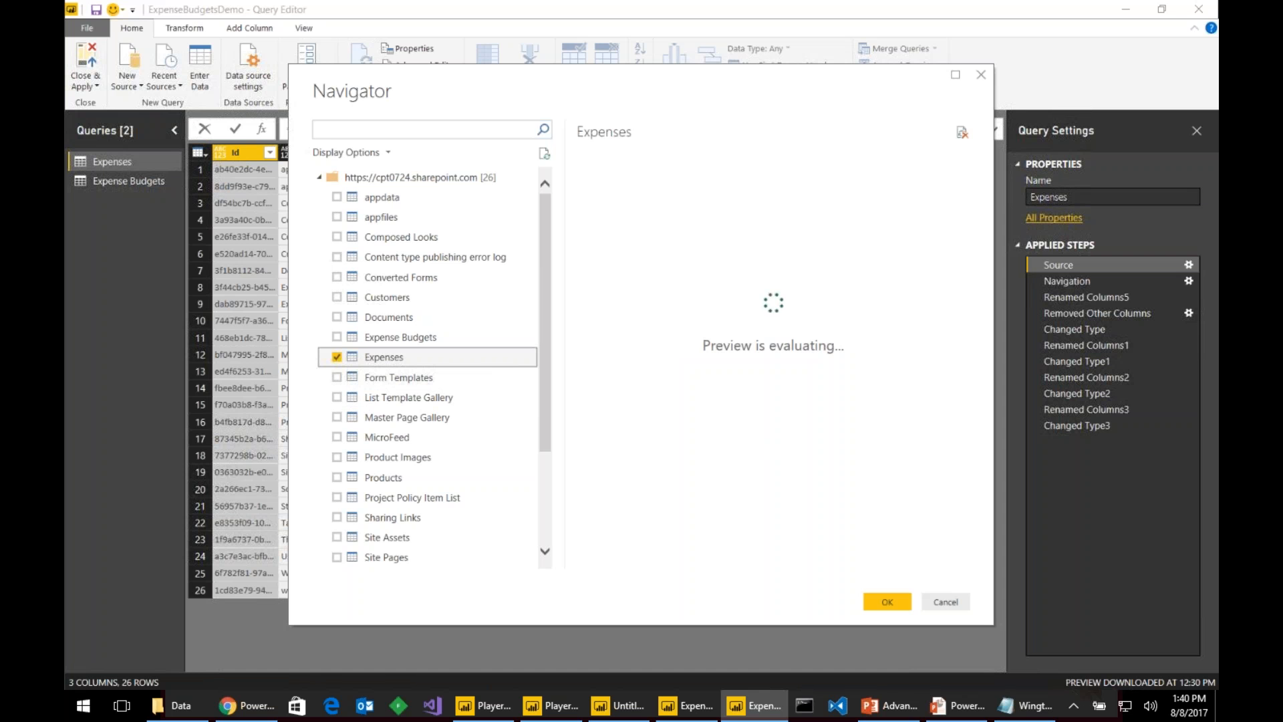
pyautogui.click(887, 601)
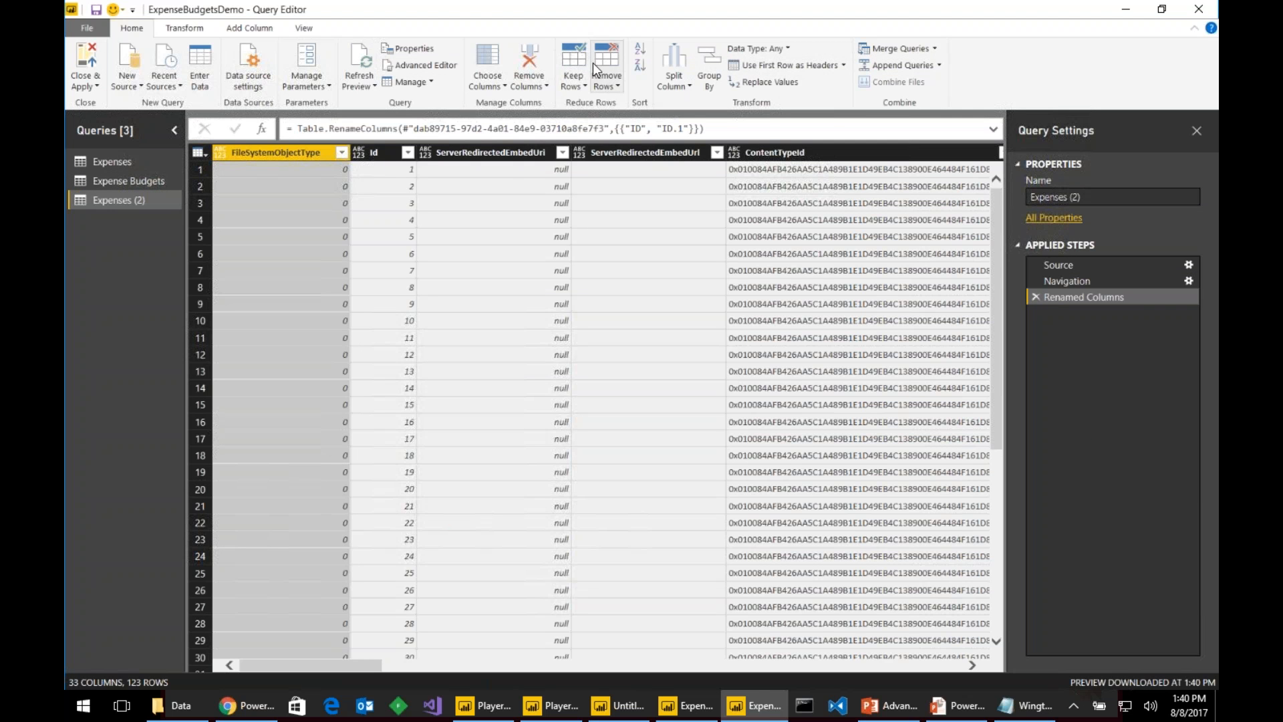
# - Use Choose Columns to keep only Id, Title, ExpenseCategory, ExpenseDate and ExpenseAmount
pyautogui.click(491, 63)
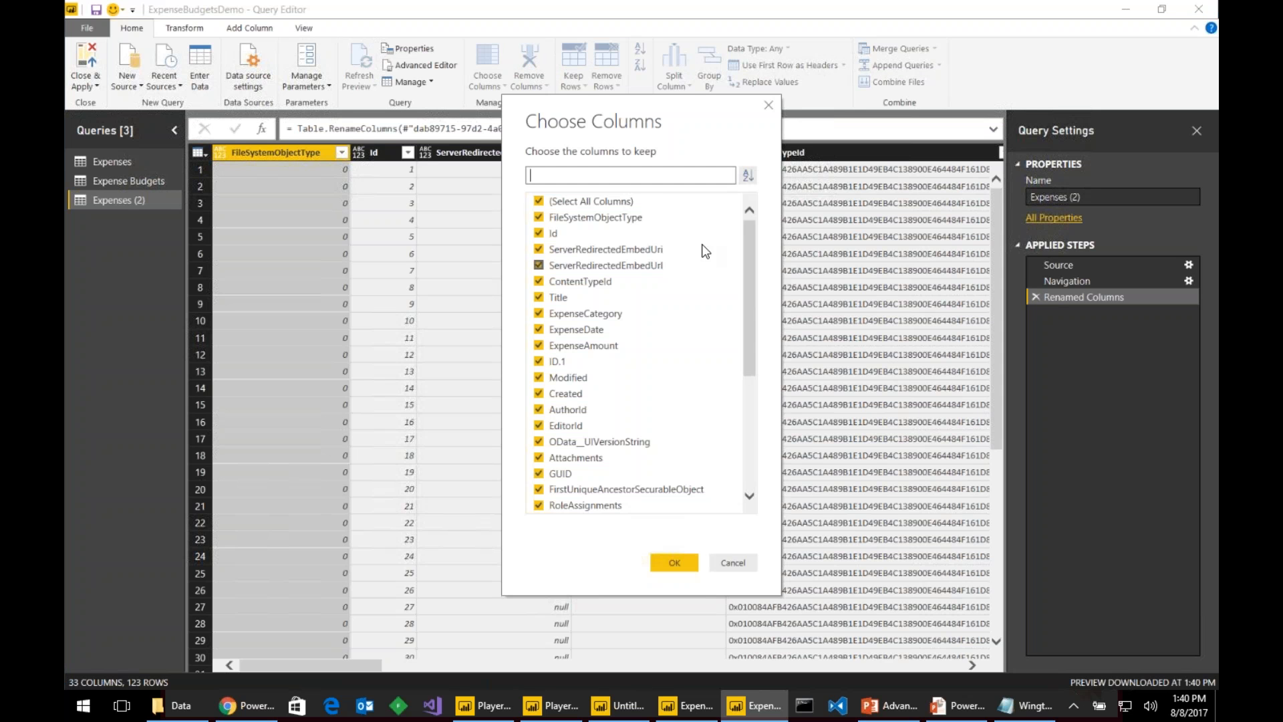
pyautogui.scroll(-5, 632, 395)
pyautogui.scroll(5, 636, 409)
pyautogui.click(537, 203)
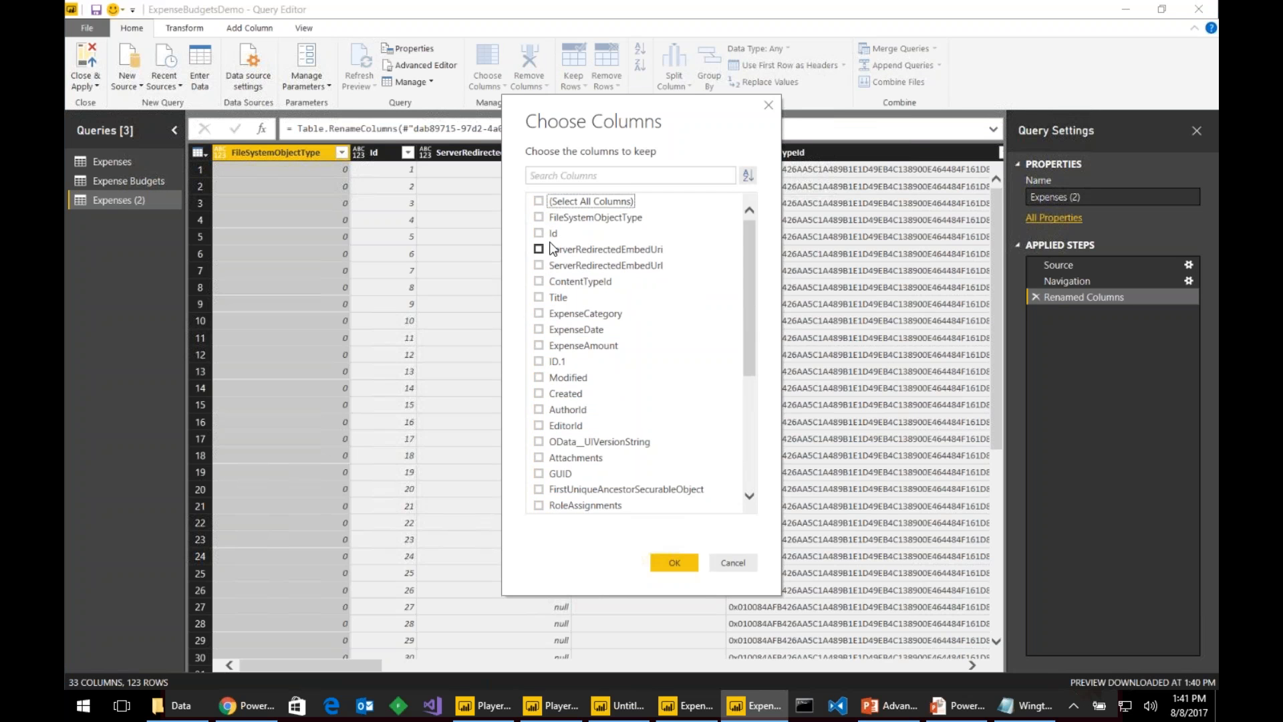
pyautogui.click(539, 234)
pyautogui.click(538, 297)
pyautogui.click(539, 313)
pyautogui.press('Down')
pyautogui.click(538, 329)
pyautogui.click(539, 346)
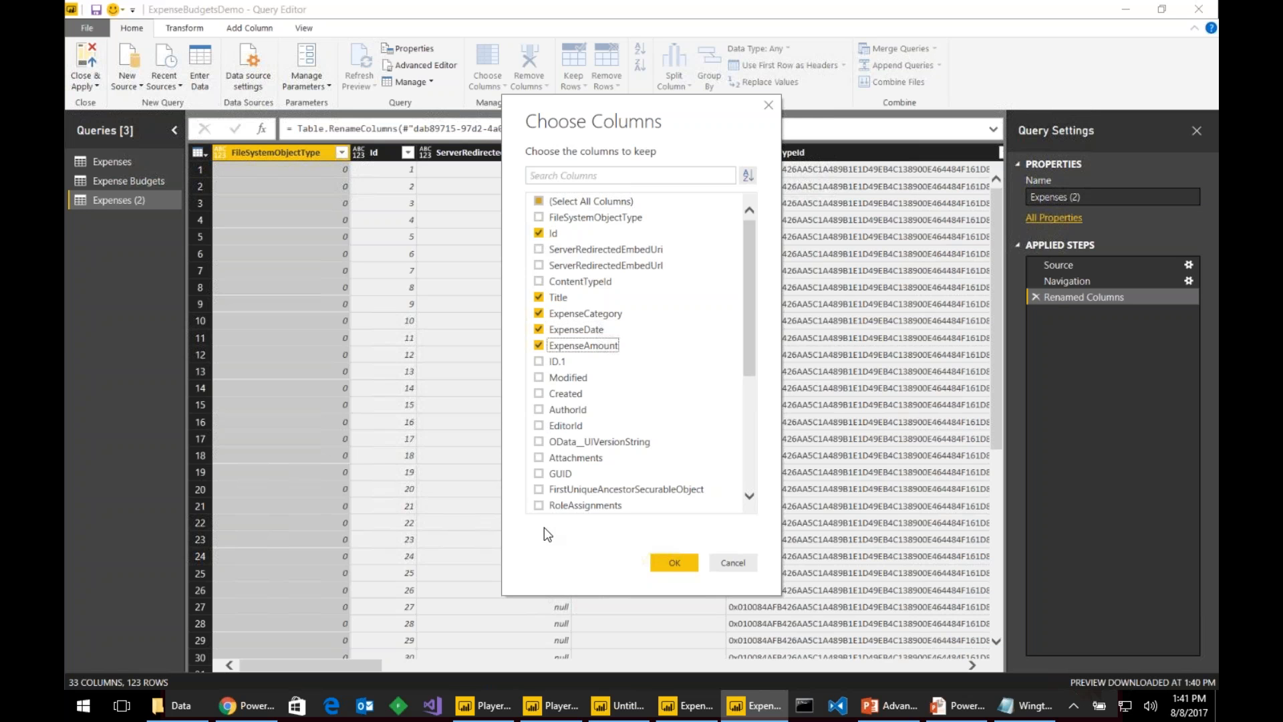
pyautogui.click(676, 562)
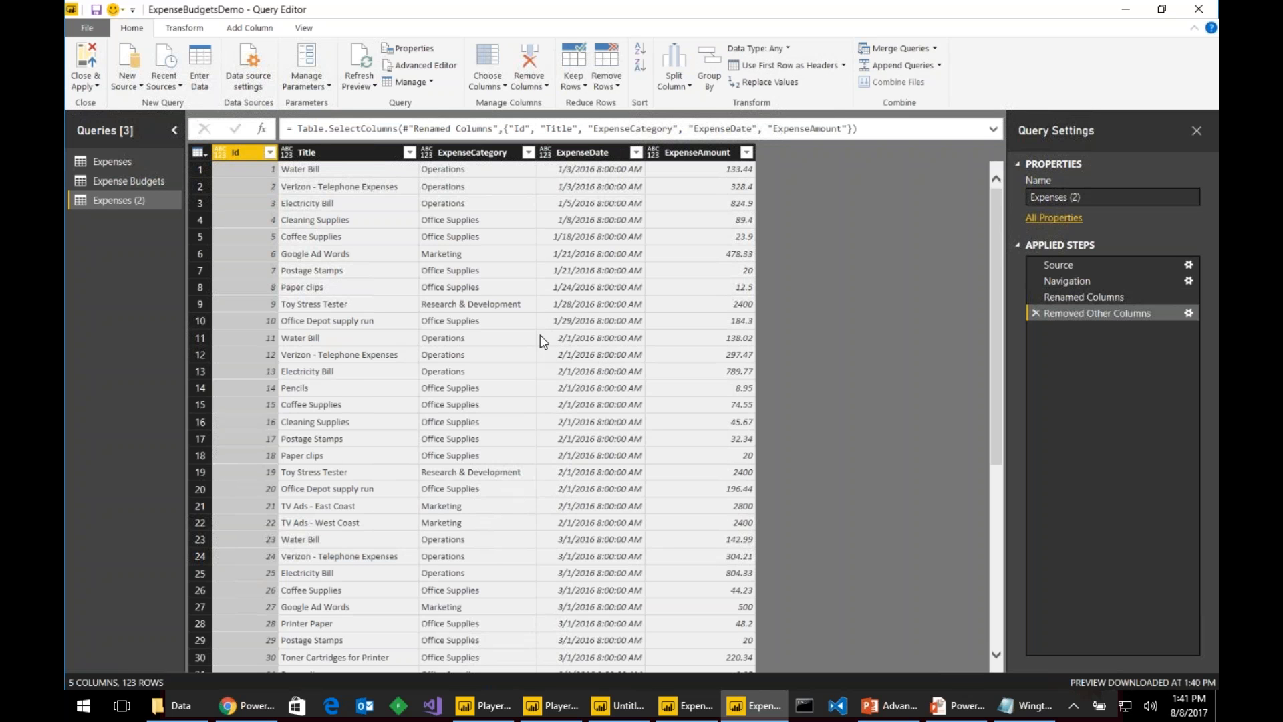
# - Rename the query to Query1, apply it, and view its 123 rows in Data view
pyautogui.click(1092, 195)
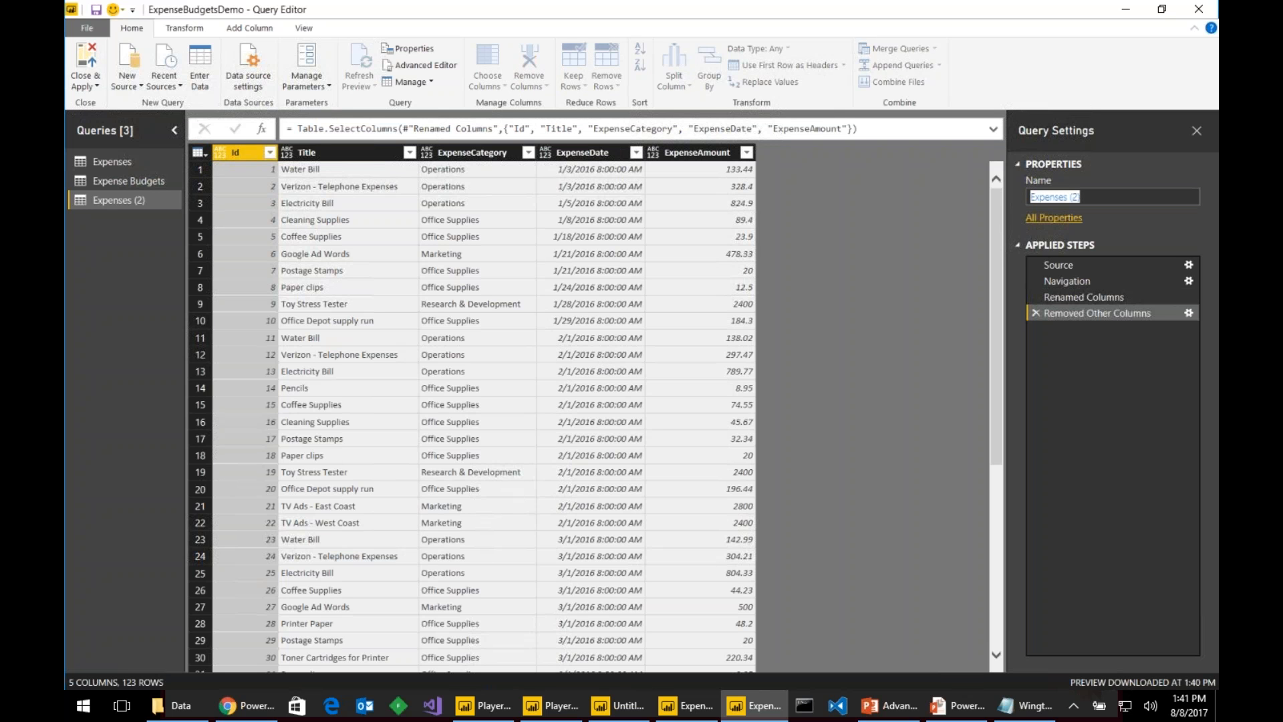
pyautogui.write('Query1')
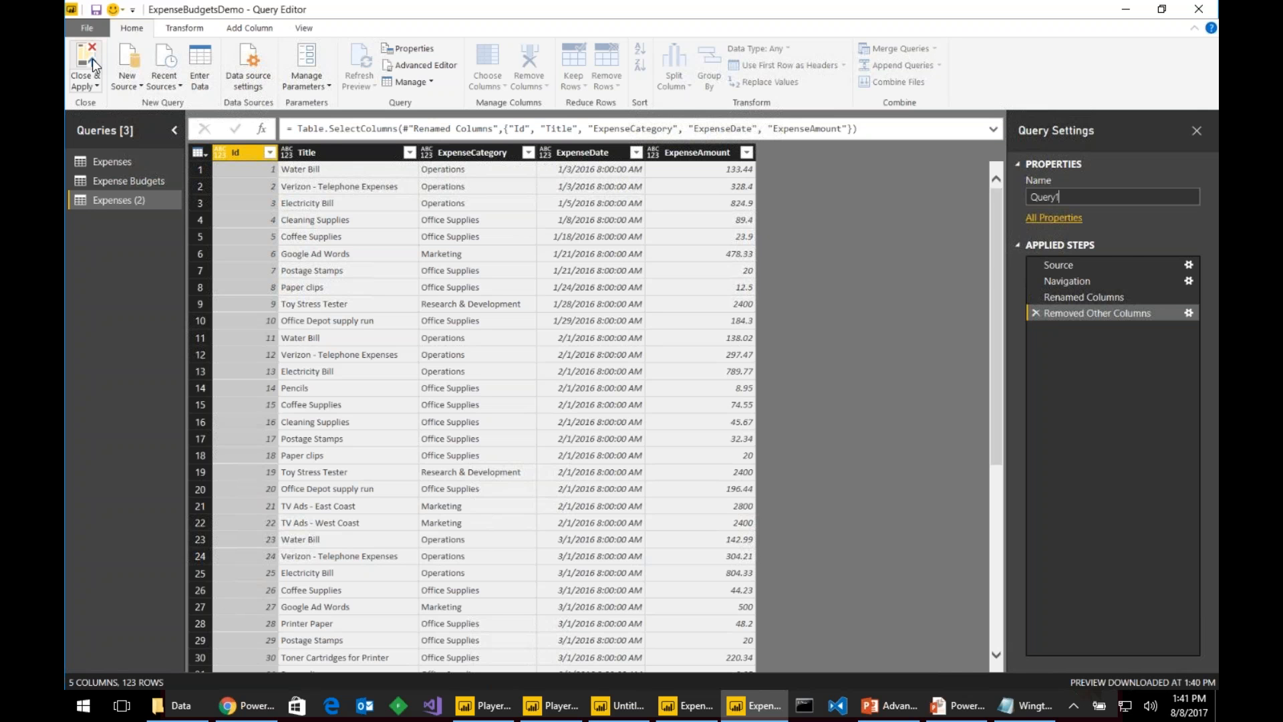
pyautogui.click(93, 59)
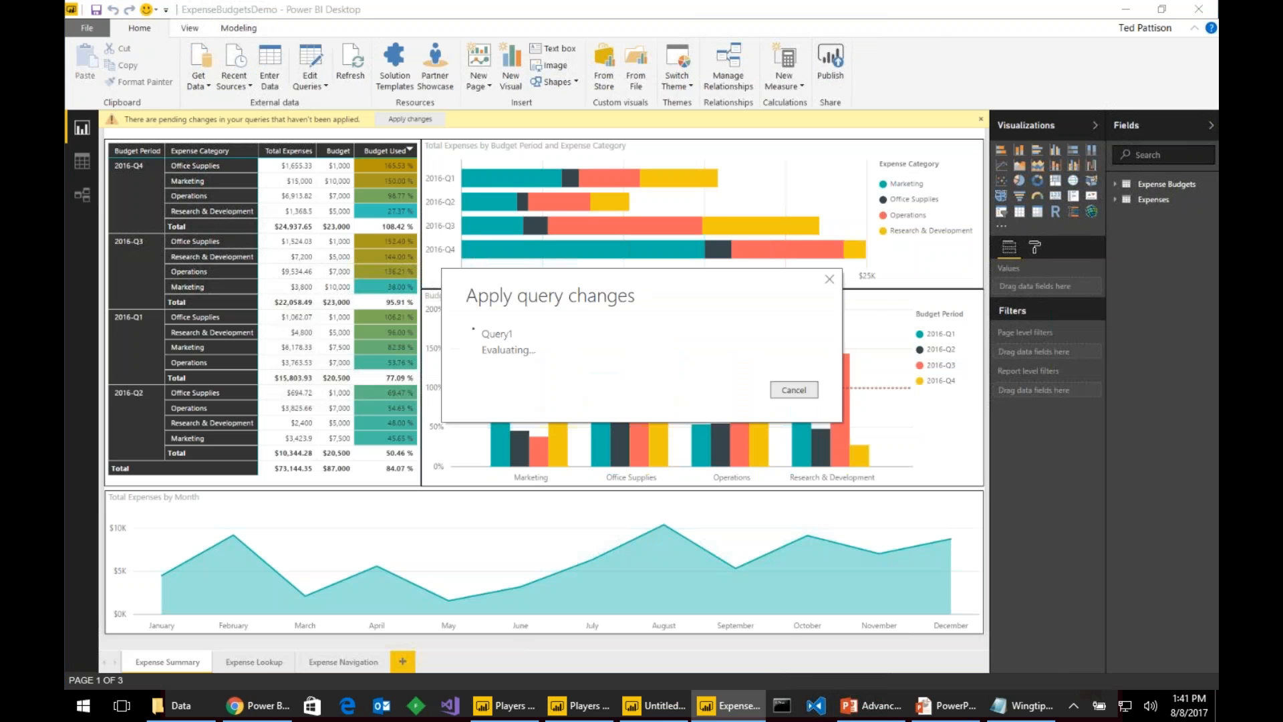
pyautogui.click(85, 165)
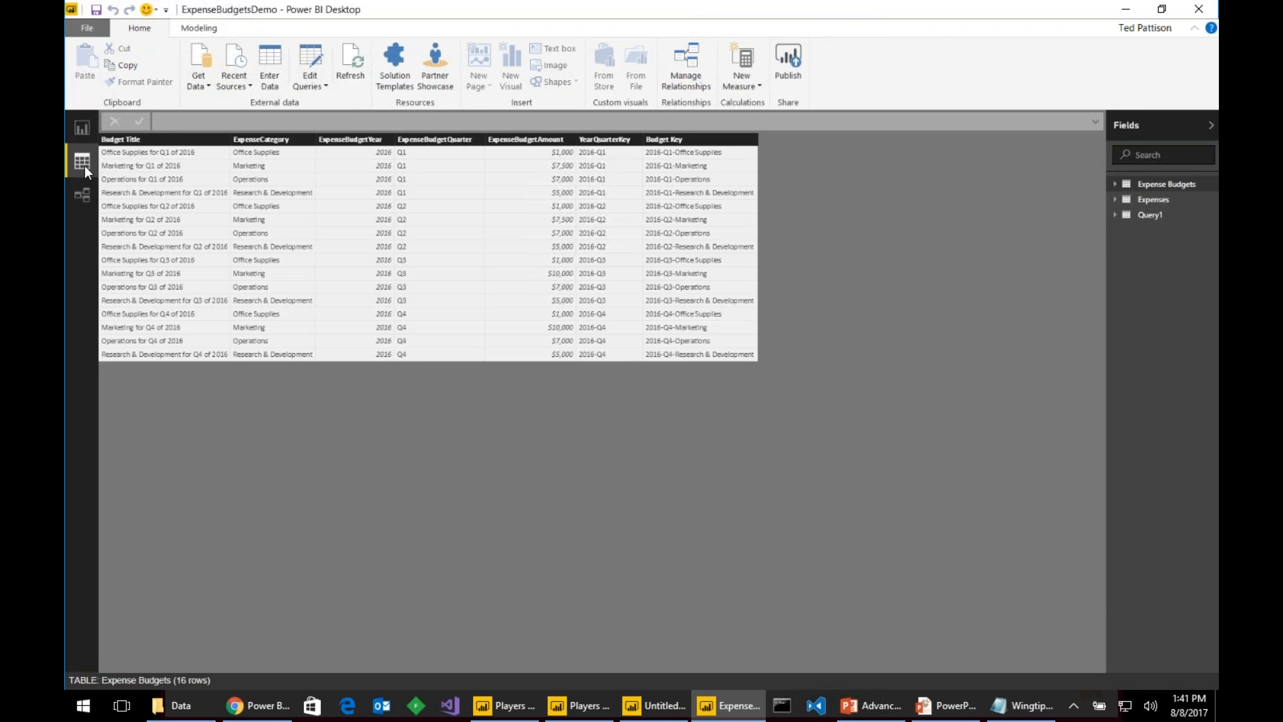
pyautogui.click(1150, 214)
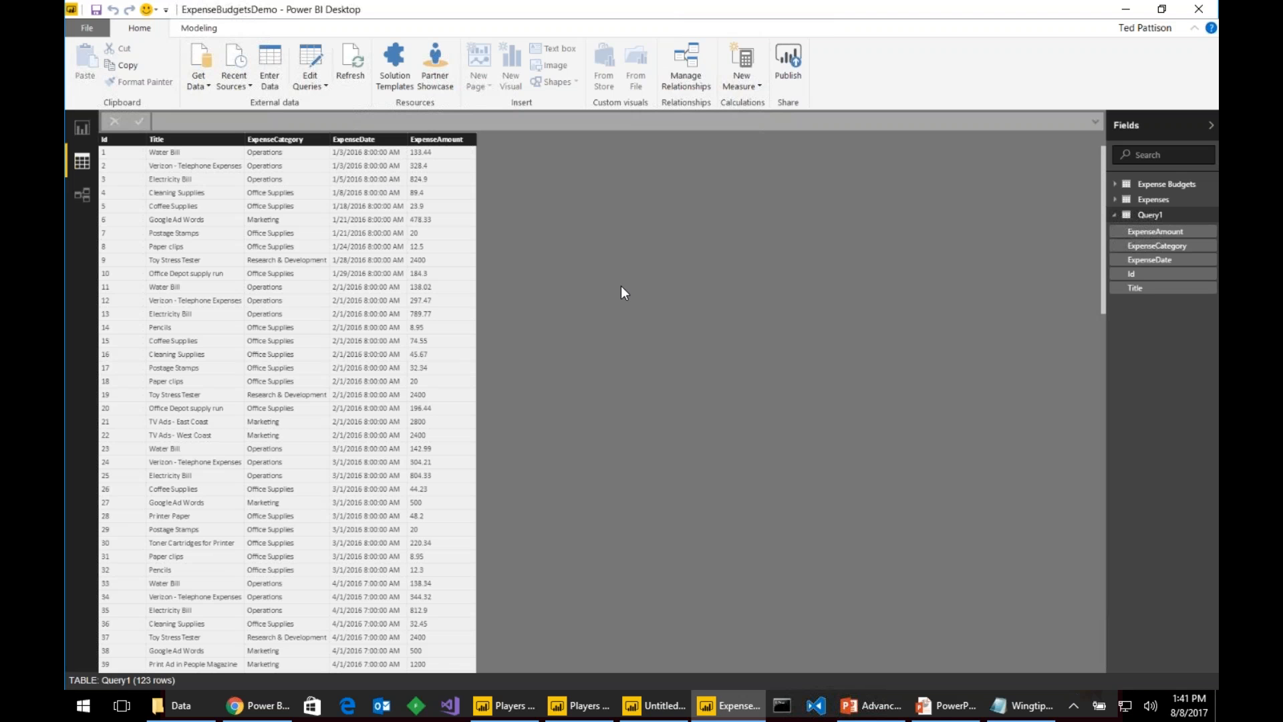
# - Launch Fiddler alongside Power BI and refresh all data to capture the traffic
pyautogui.click(416, 705)
pyautogui.moveTo(488, 15); pyautogui.dragTo(778, 260)
pyautogui.click(862, 203)
pyautogui.click(1136, 215)
pyautogui.click(350, 67)
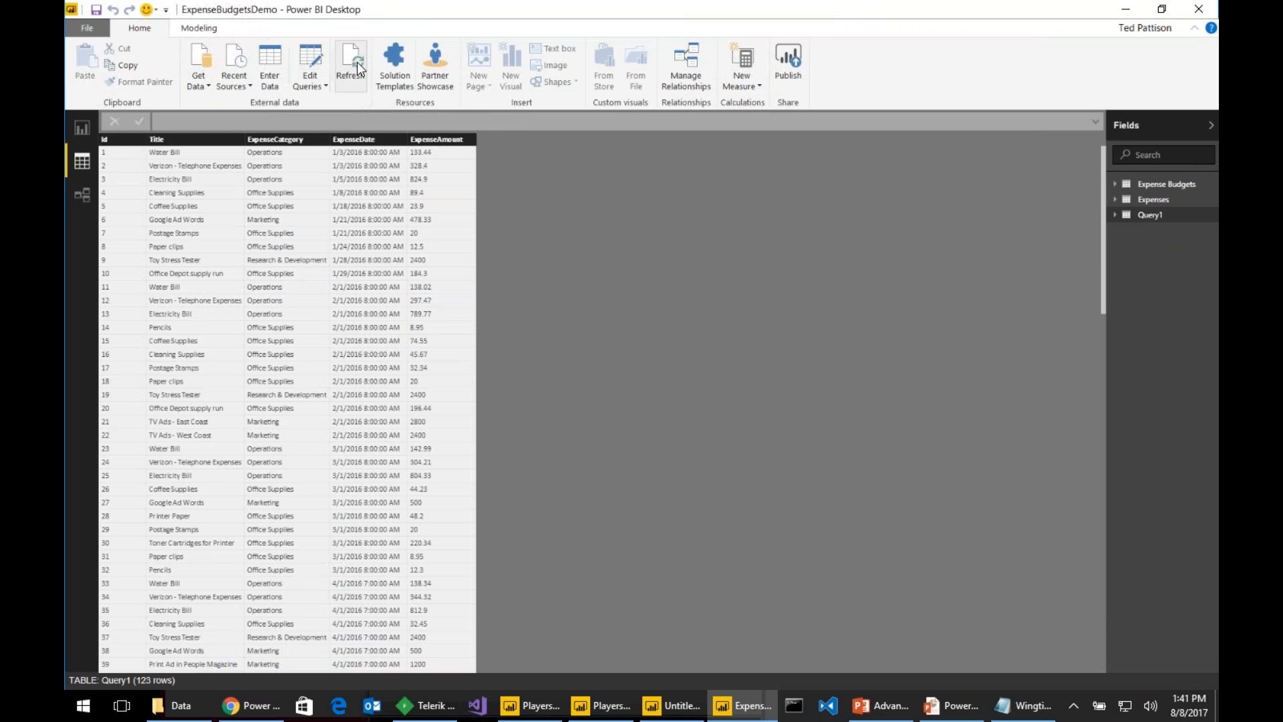
# - In maximized Fiddler, inspect session 19's Expenses items response as a JSON tree, then return to Power BI
pyautogui.hotkey('alt', 'Tab')
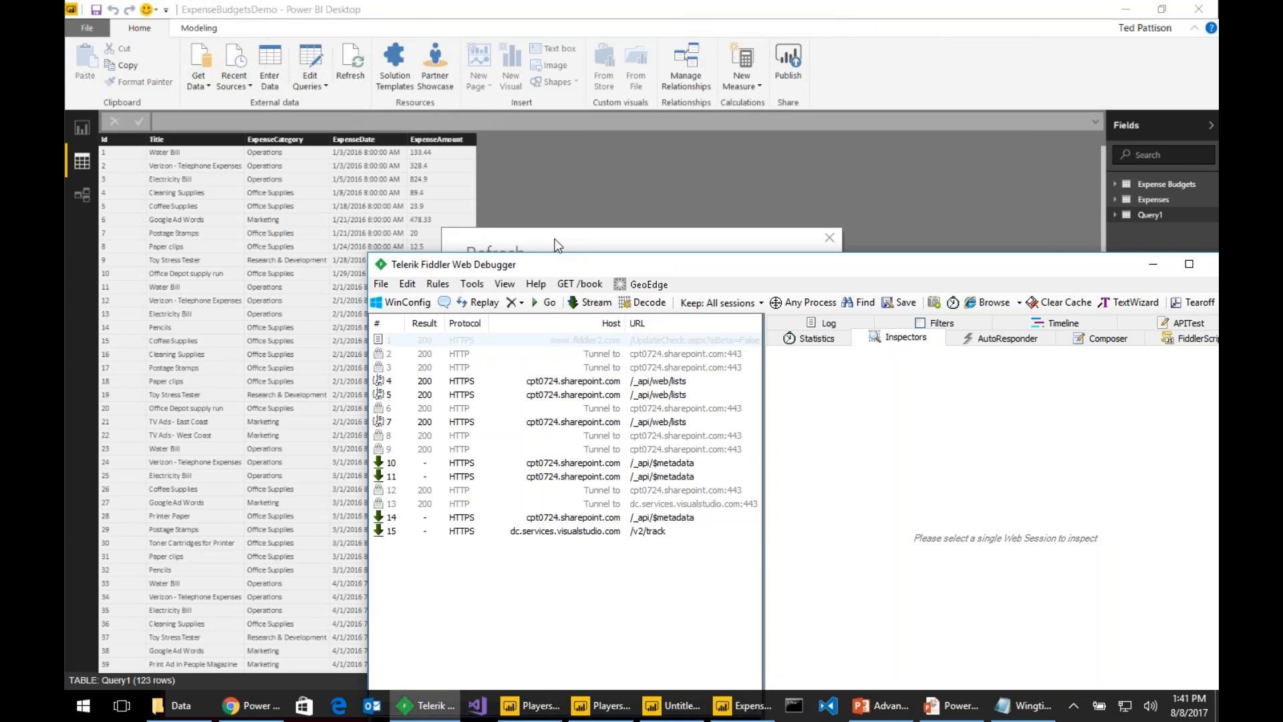
pyautogui.doubleClick(563, 265)
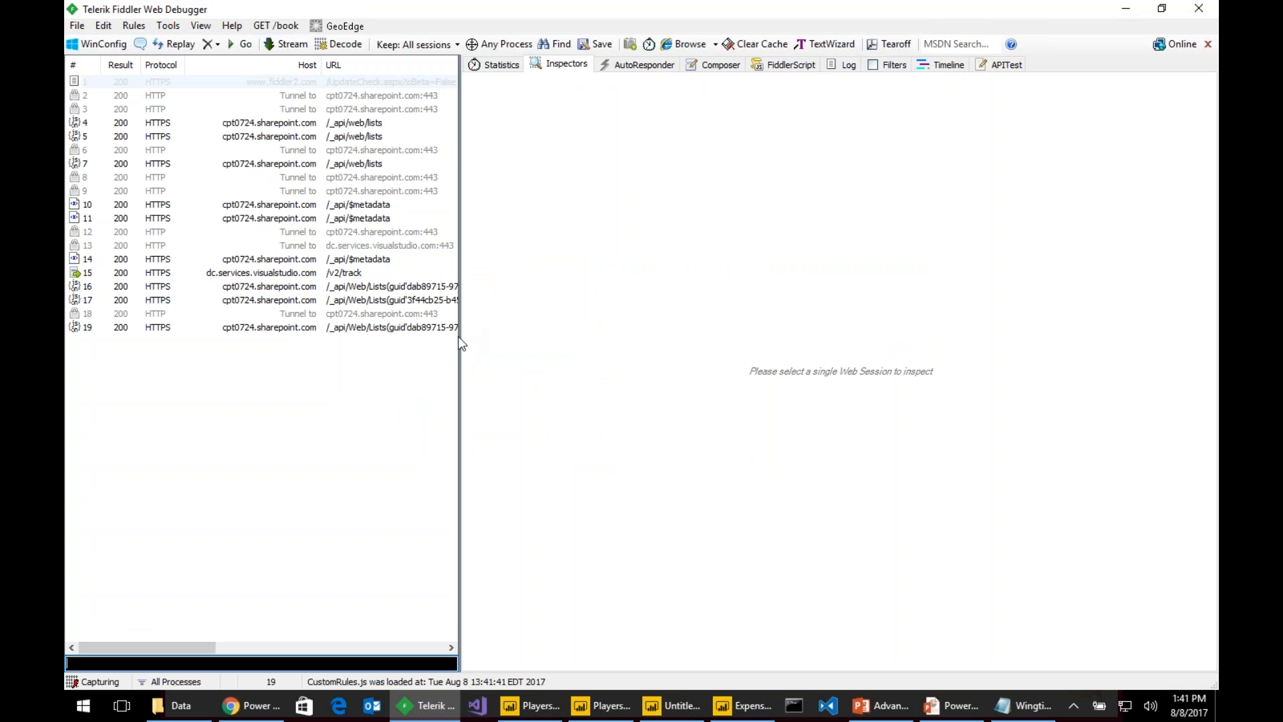
pyautogui.moveTo(459, 337); pyautogui.dragTo(621, 341)
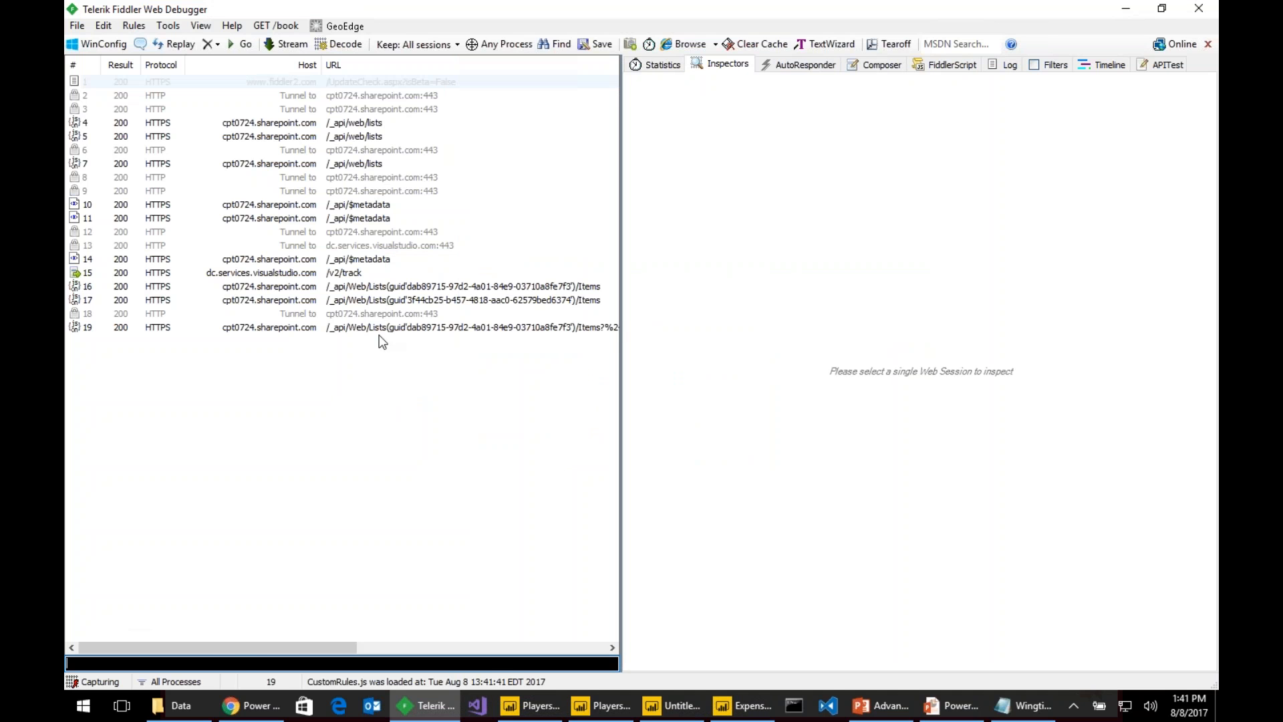
pyautogui.click(391, 330)
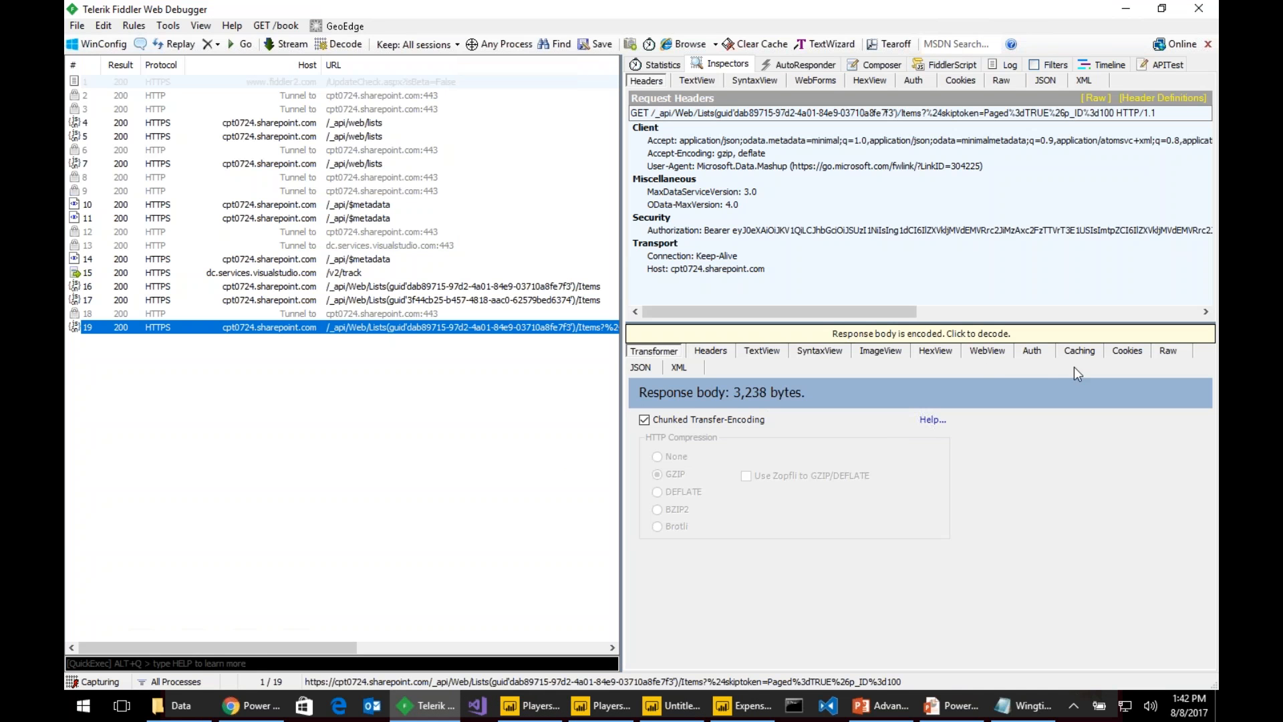
pyautogui.click(640, 367)
pyautogui.scroll(-2, 737, 455)
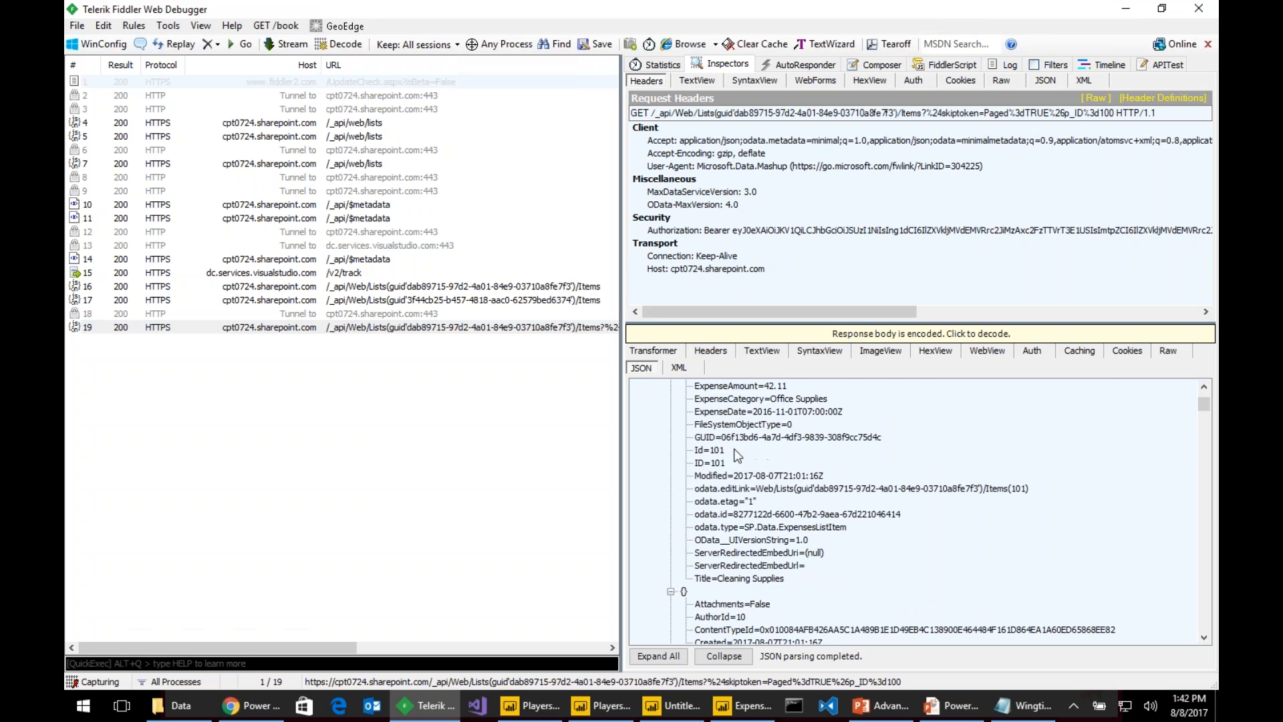
pyautogui.scroll(1, 736, 455)
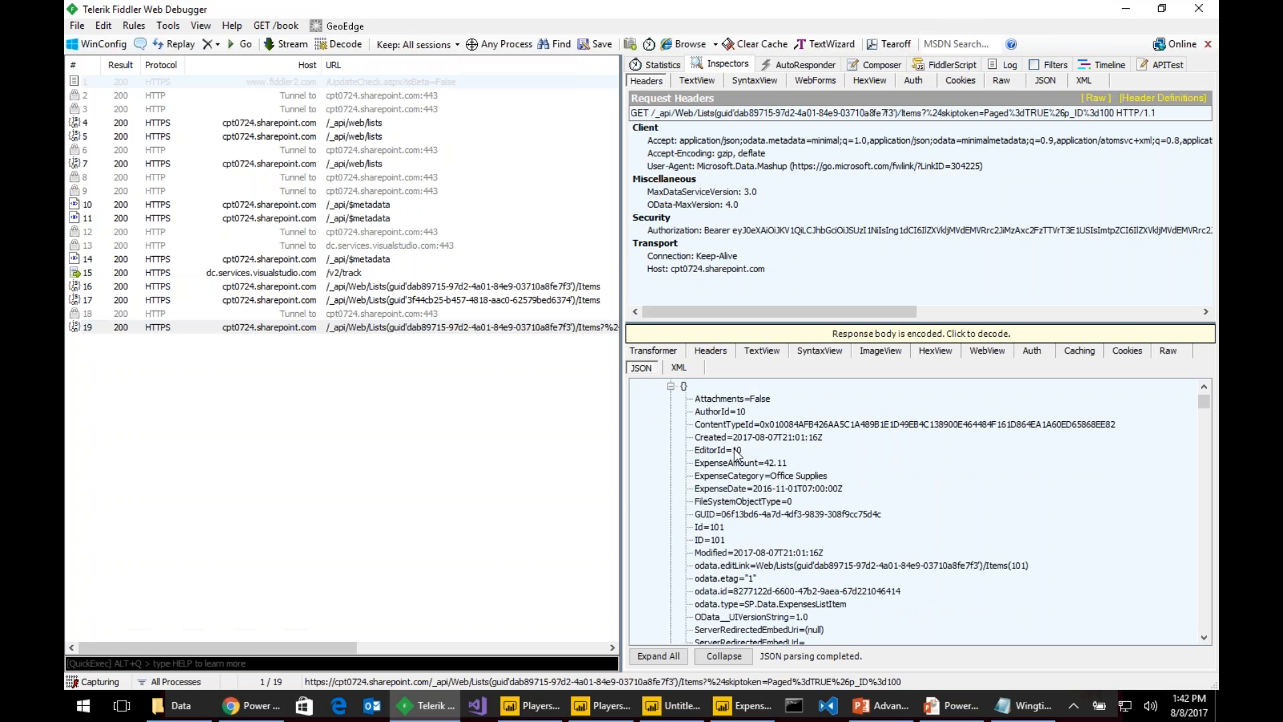
pyautogui.hotkey('alt', 'Tab')
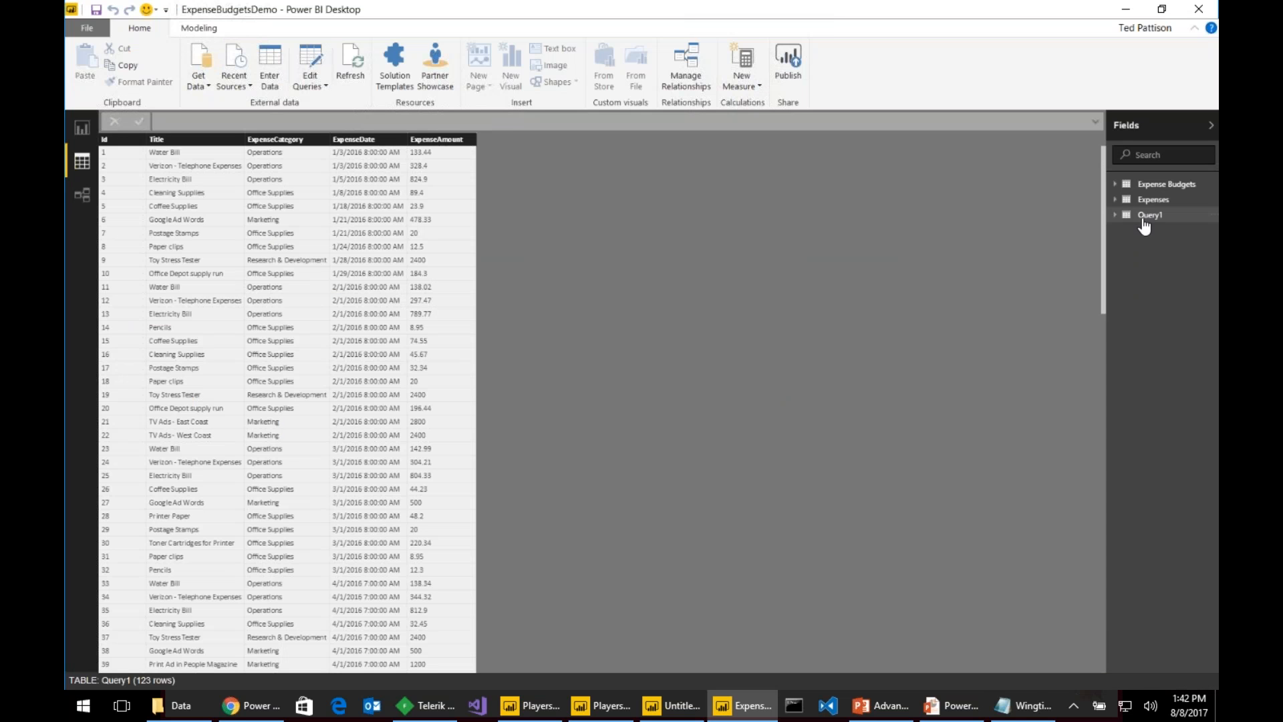
# - Open Query1's Source step in the query editor and select ApiVersion in the formula
pyautogui.click(314, 60)
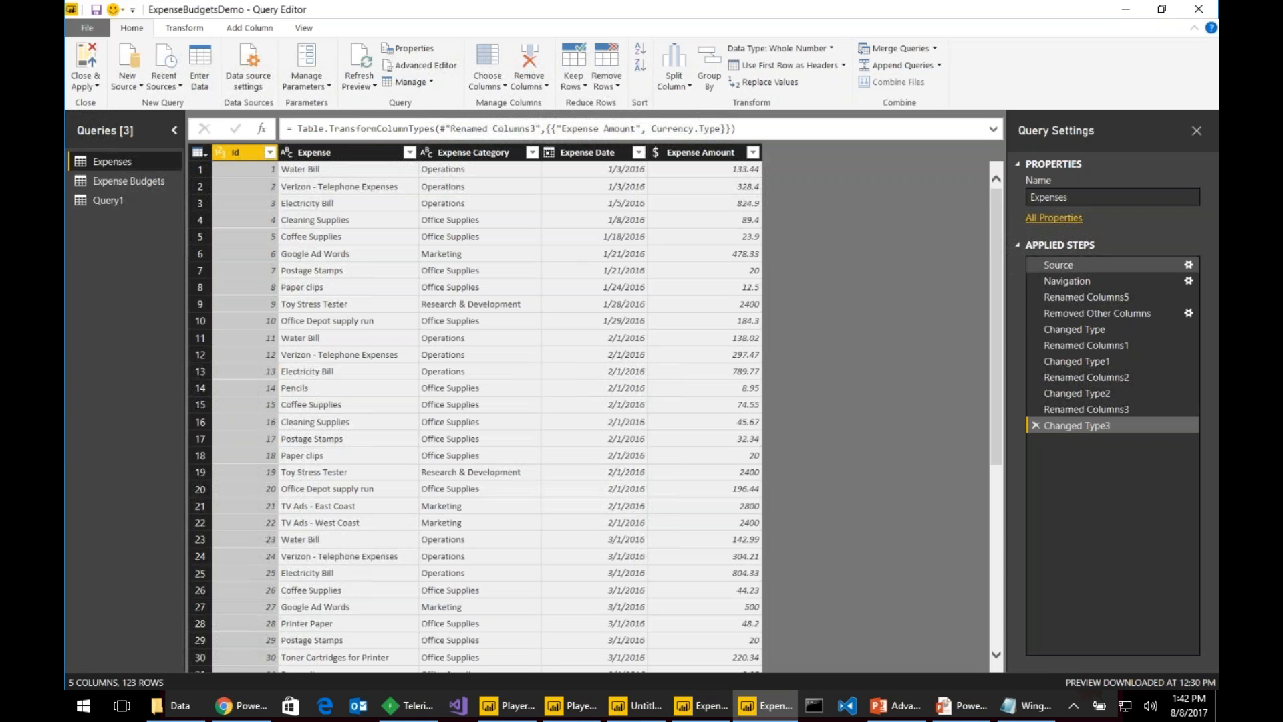
pyautogui.click(168, 202)
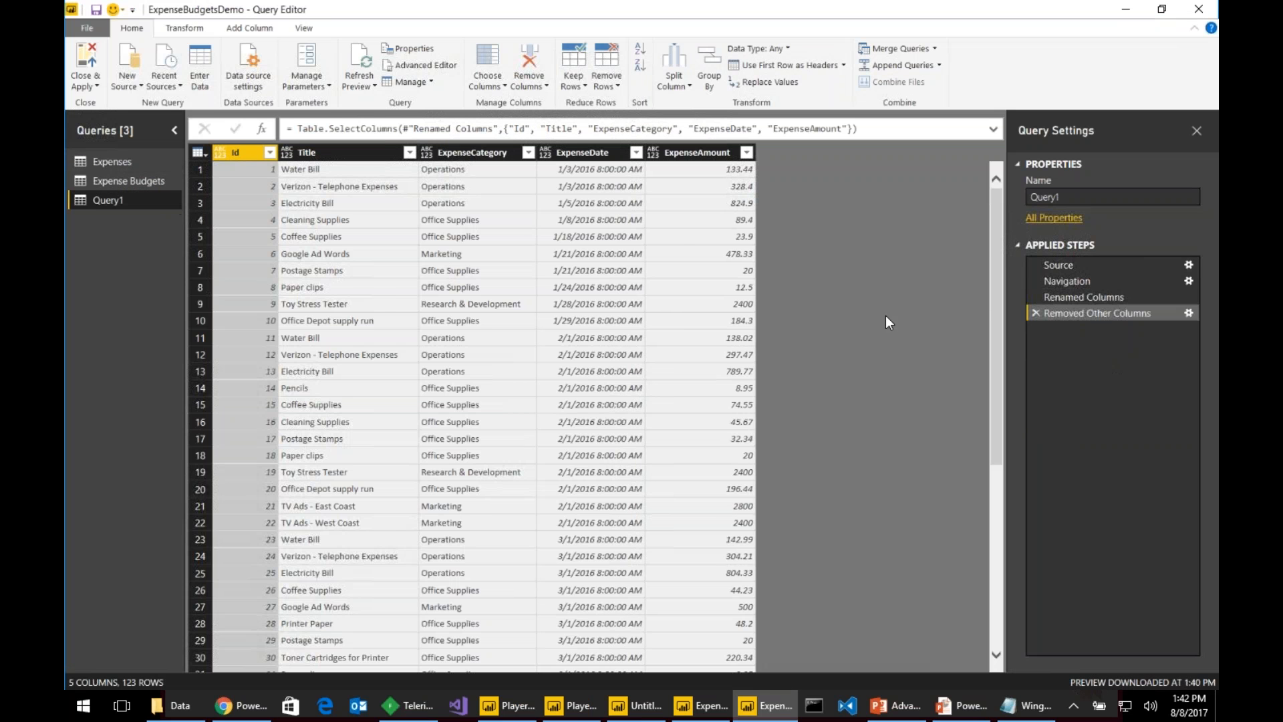
pyautogui.click(1084, 266)
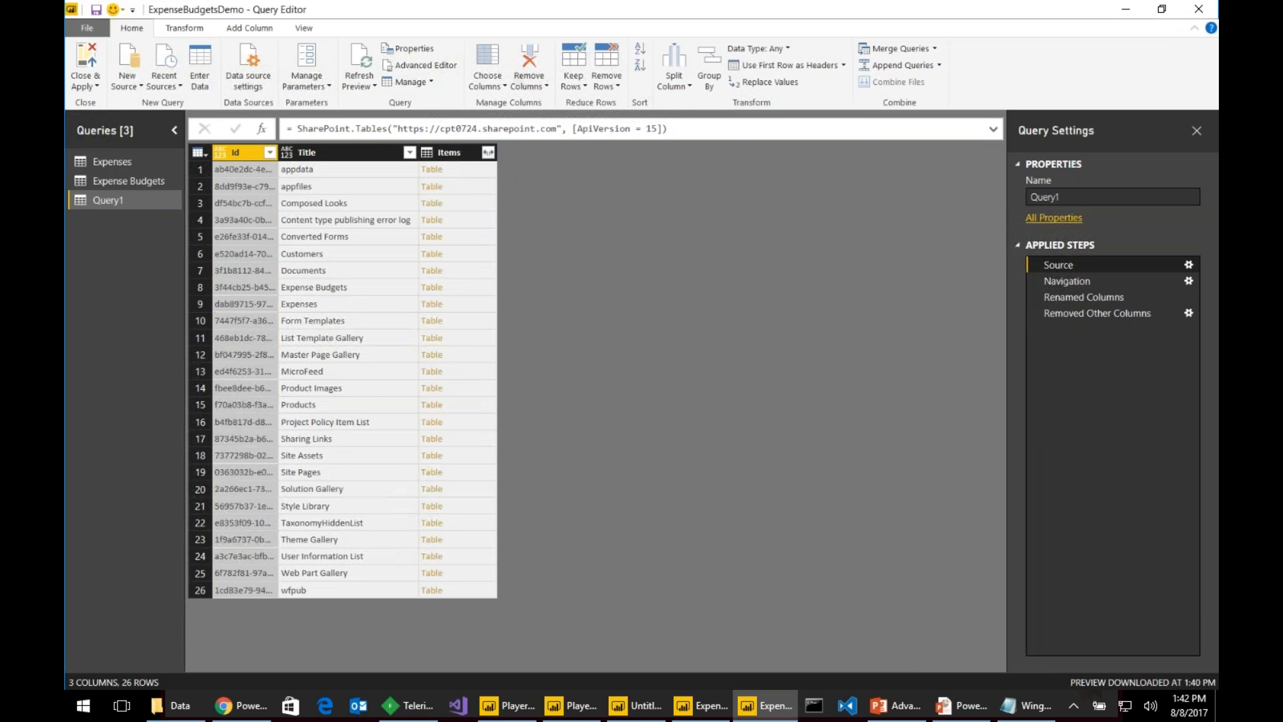
pyautogui.doubleClick(615, 129)
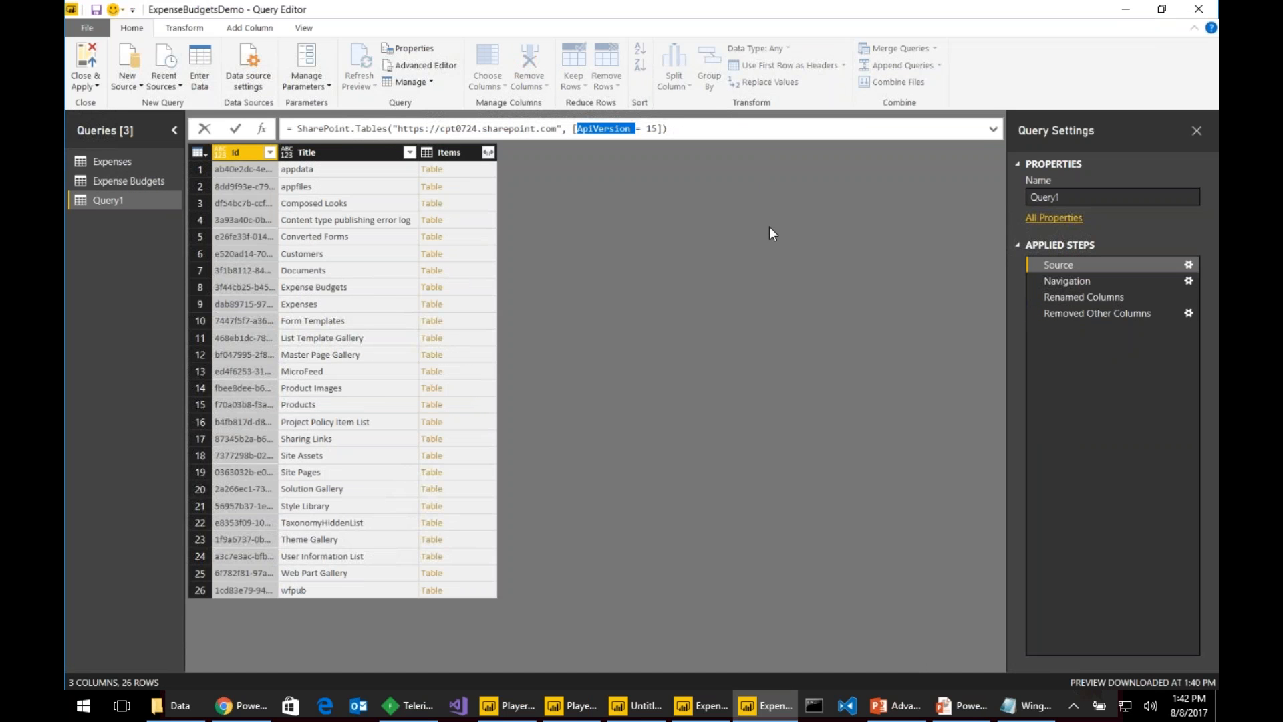
# - Check the $metadata request headers in Fiddler, then change the ApiVersion from 15 to 14
pyautogui.hotkey('alt', 'Tab')
pyautogui.click(660, 160)
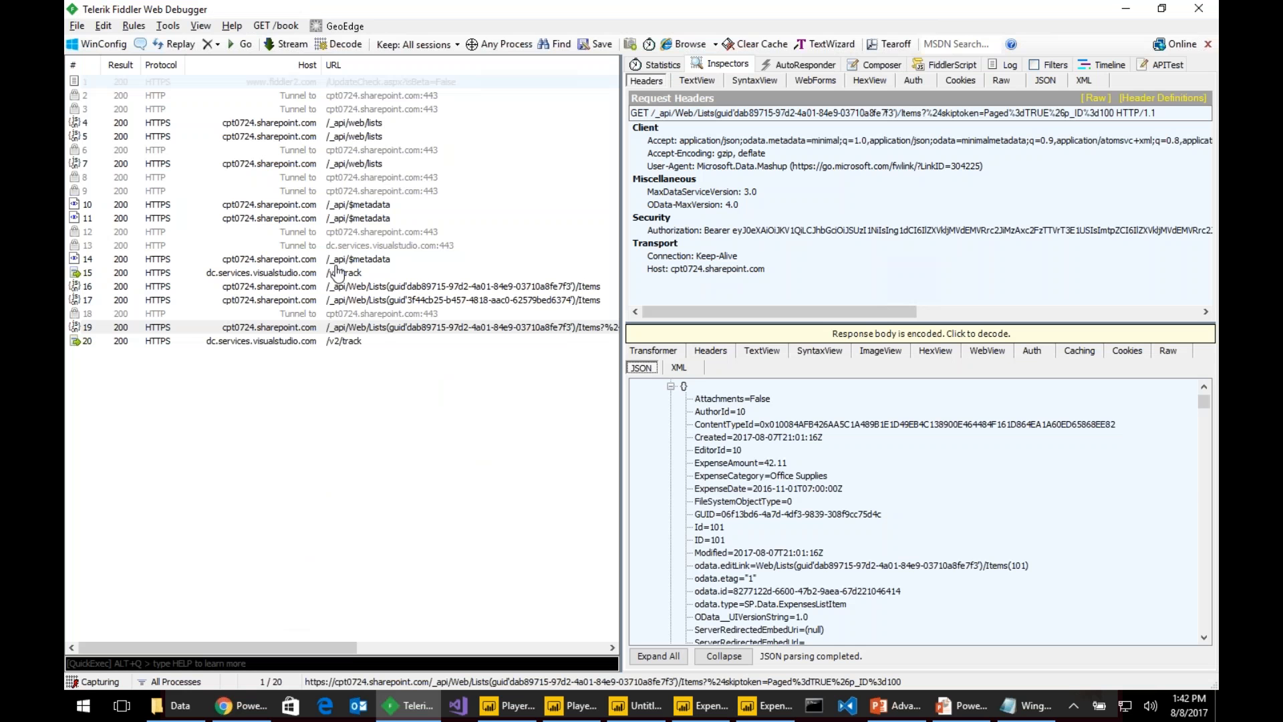
pyautogui.click(340, 205)
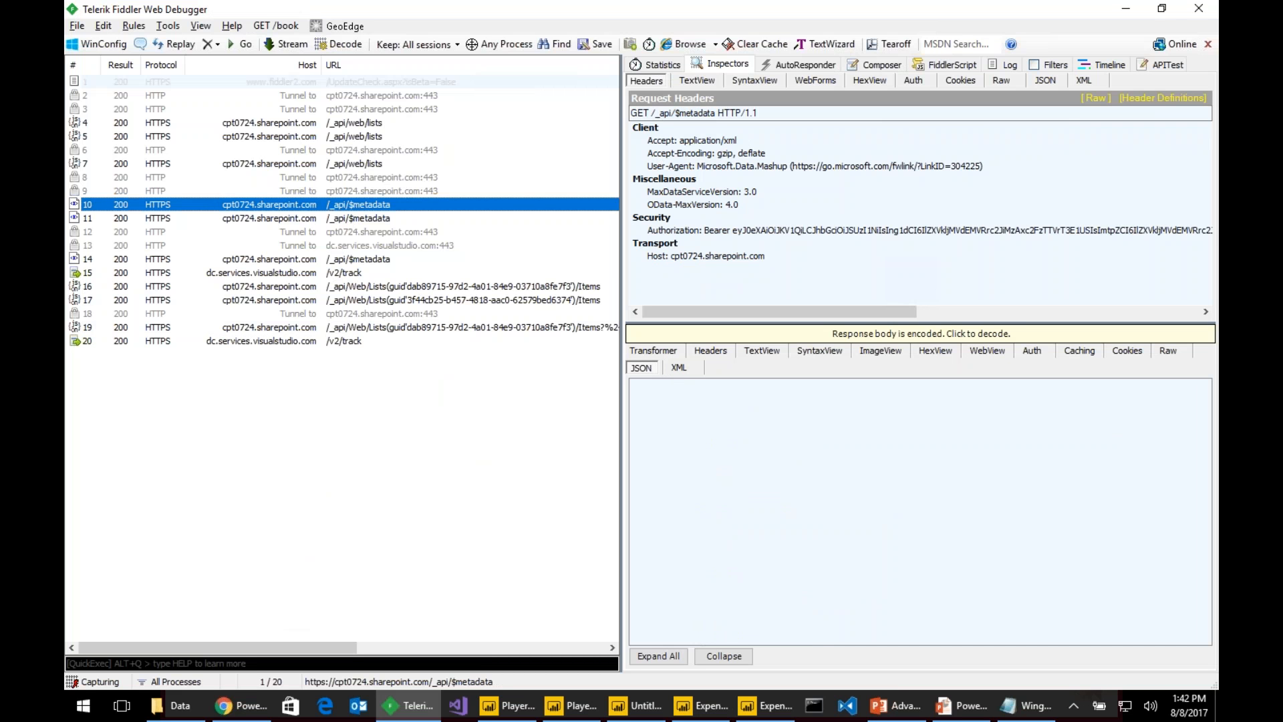
pyautogui.hotkey('alt', 'Tab')
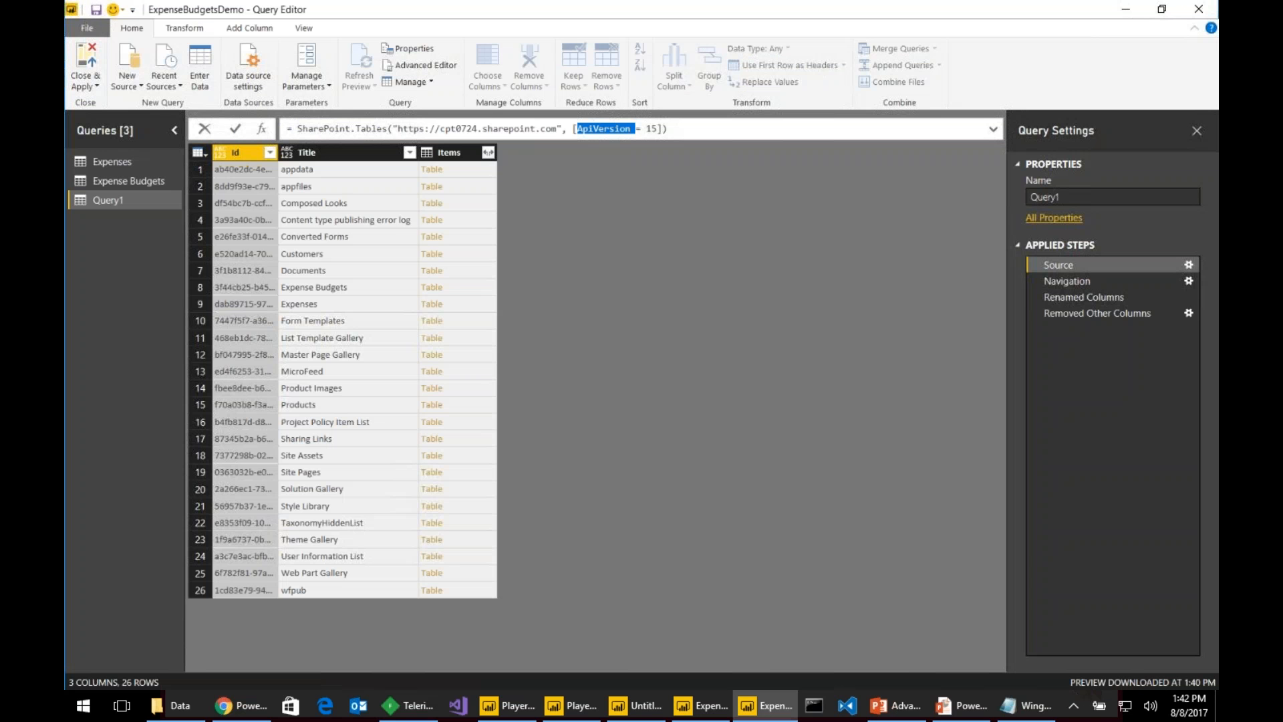
pyautogui.click(655, 129)
# - Commit ApiVersion 14 and re-point the Navigation step to the Expenses table
pyautogui.press('Return')
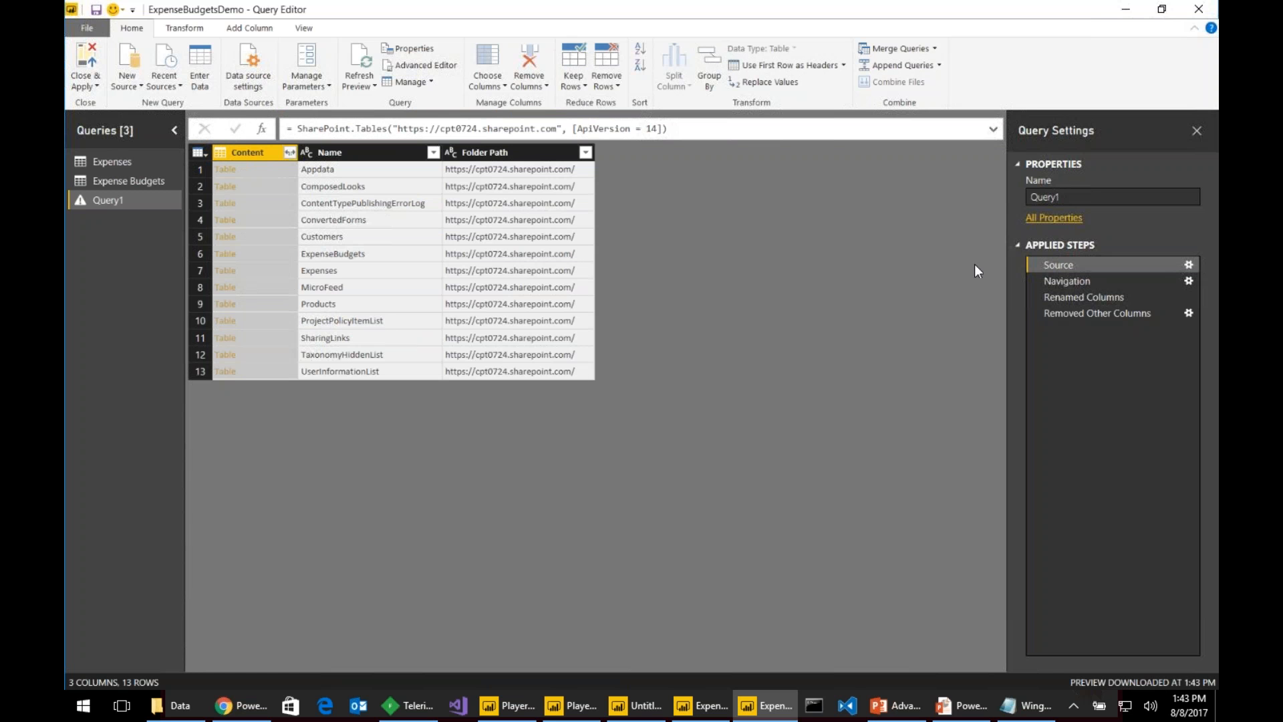
pyautogui.click(1089, 279)
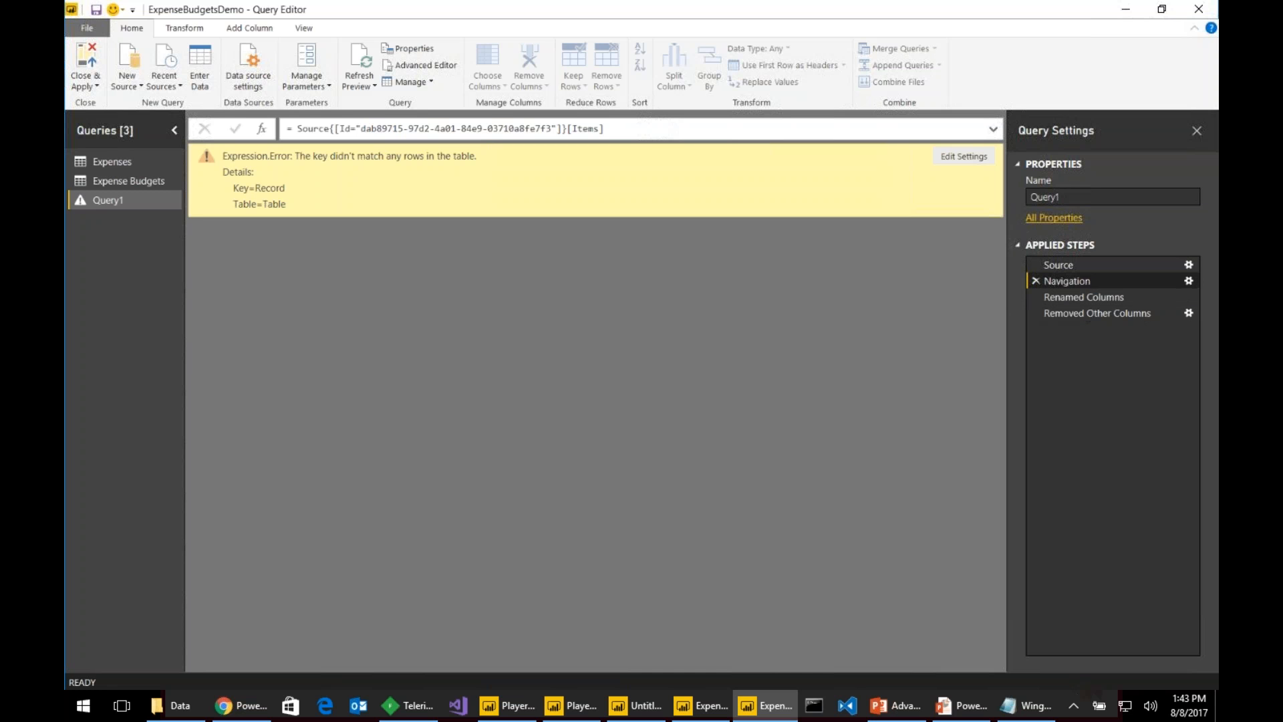
pyautogui.click(1188, 280)
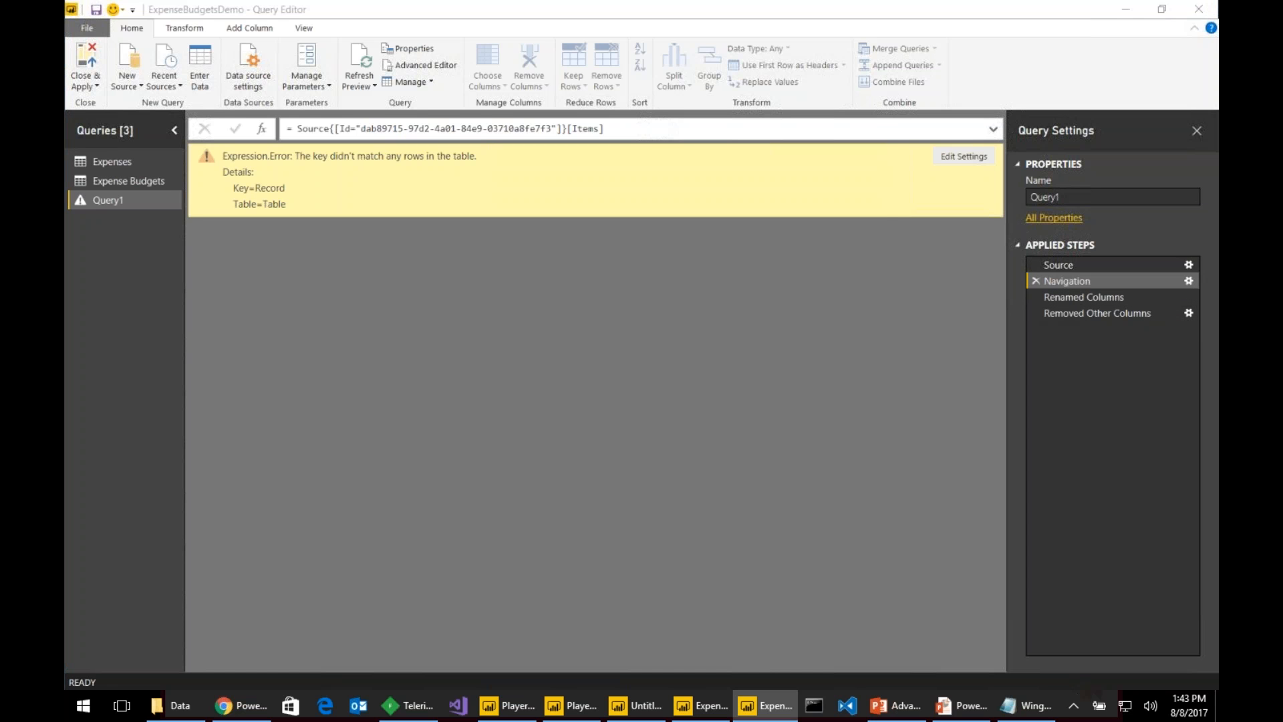
pyautogui.click(477, 275)
pyautogui.click(770, 604)
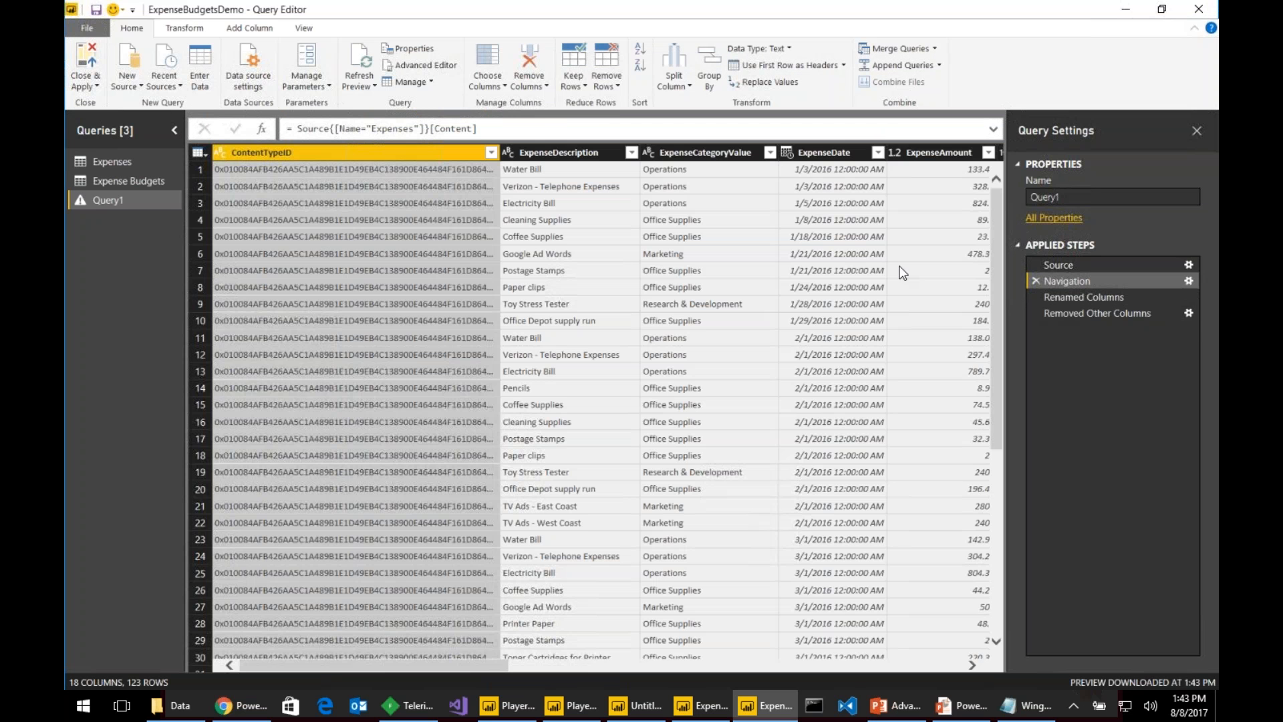
# - Delete the Renamed Columns step and review the Removed Other Columns 'Title' error
pyautogui.click(1073, 298)
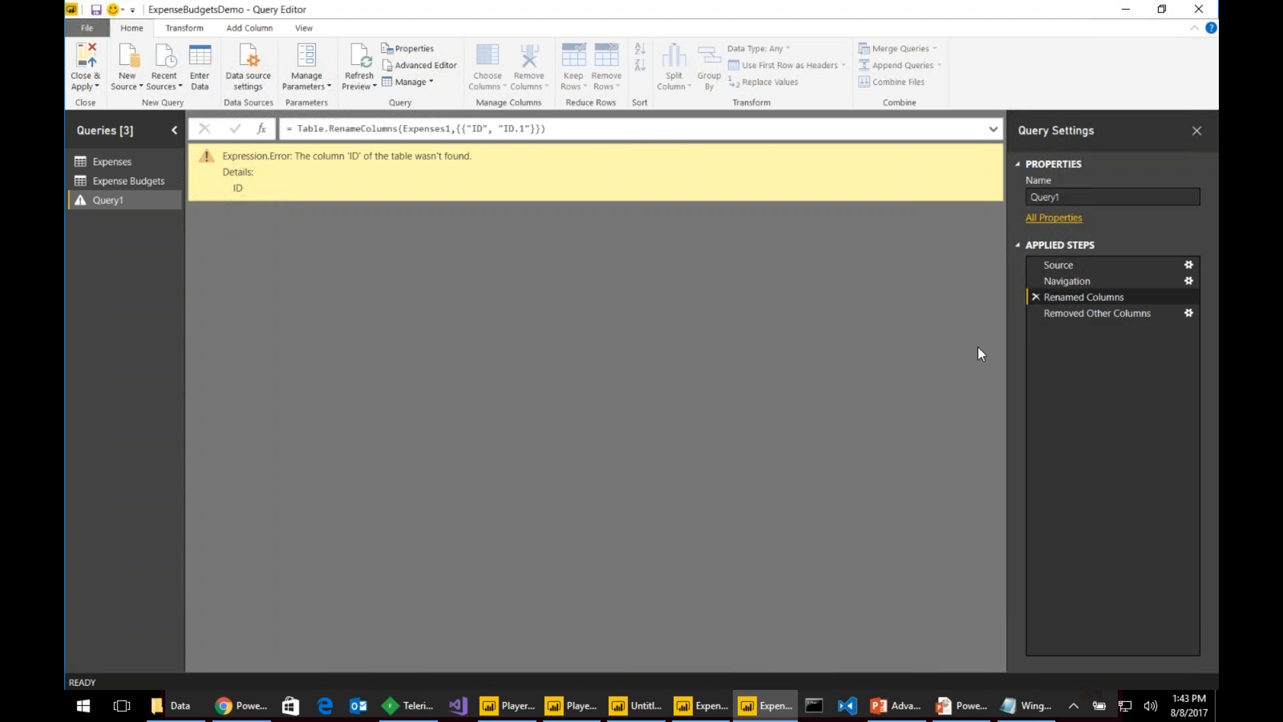
pyautogui.rightClick(1073, 298)
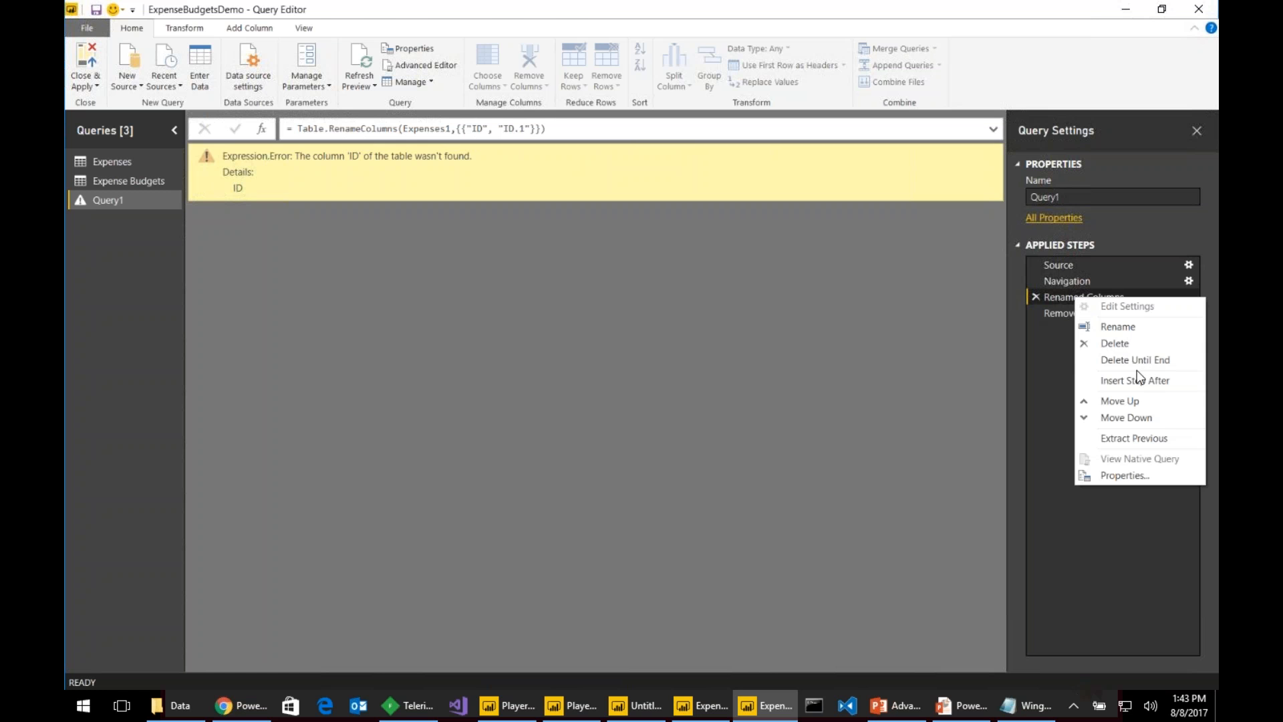
pyautogui.click(1133, 347)
pyautogui.click(720, 383)
pyautogui.click(1067, 281)
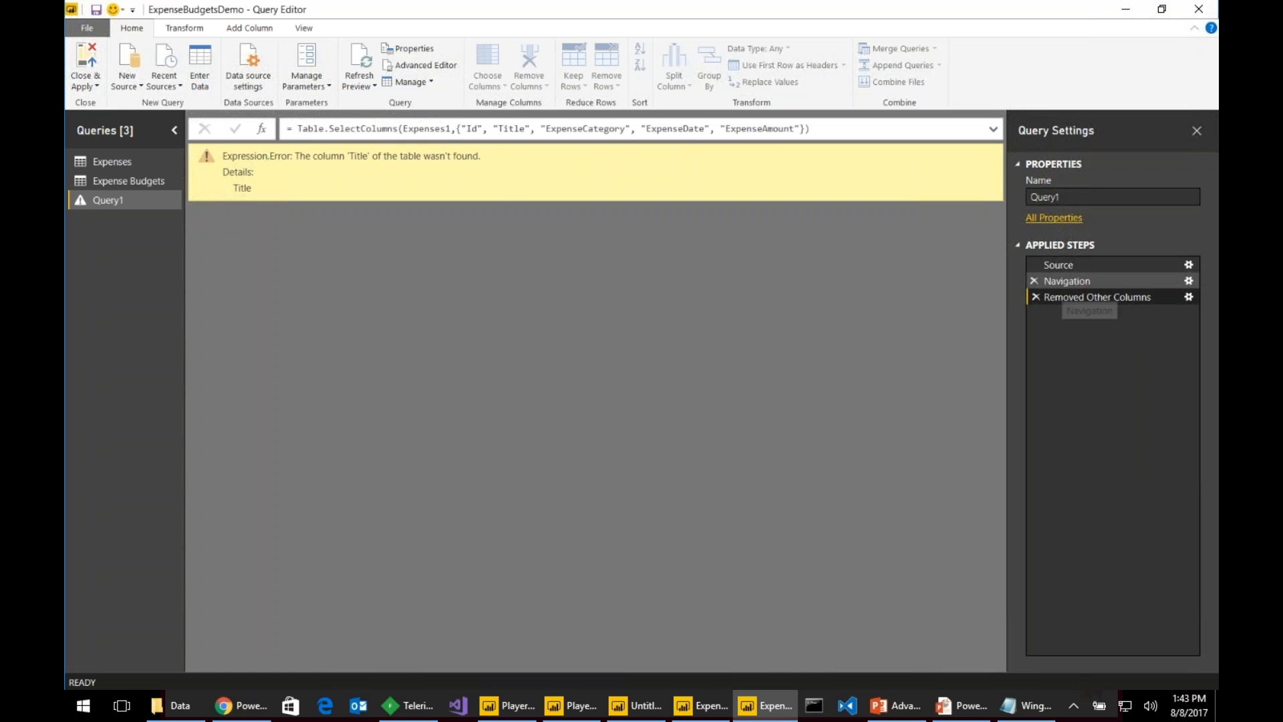
pyautogui.click(1069, 299)
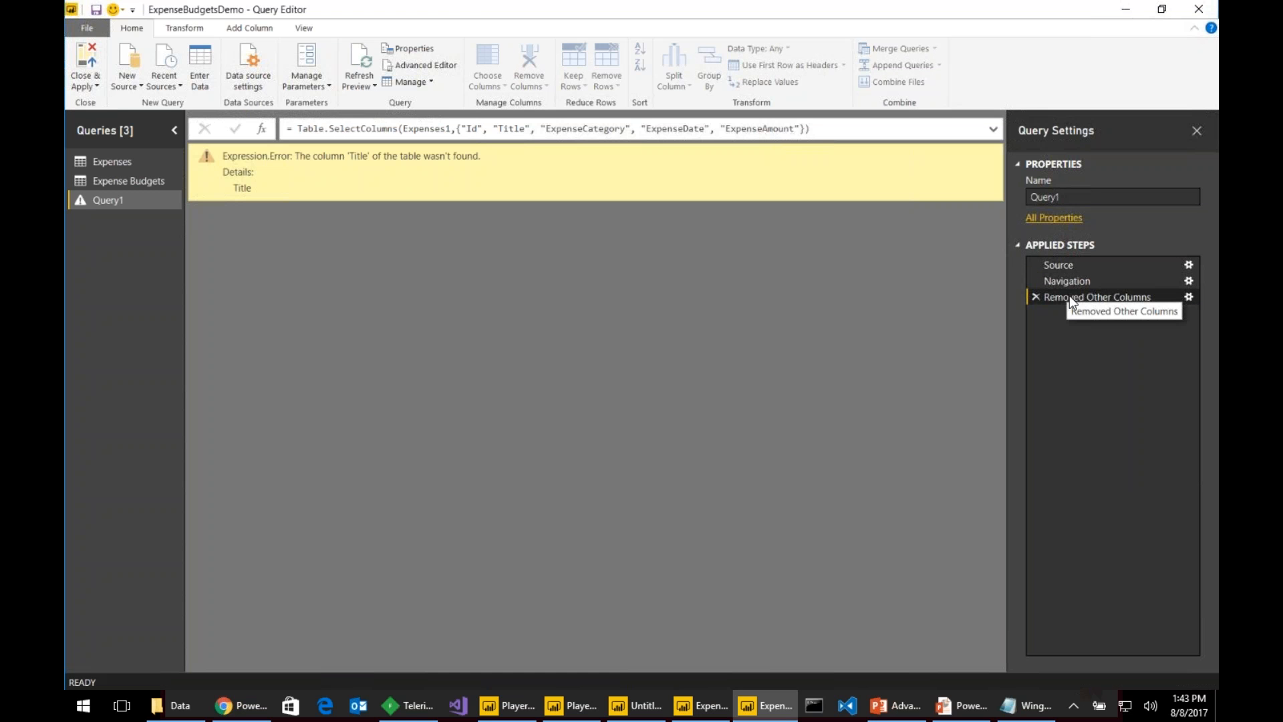
# - Make Removed Other Columns keep only Id, ExpenseDescription, ExpenseCategoryValue, ExpenseDate and ExpenseAmount
pyautogui.click(1189, 296)
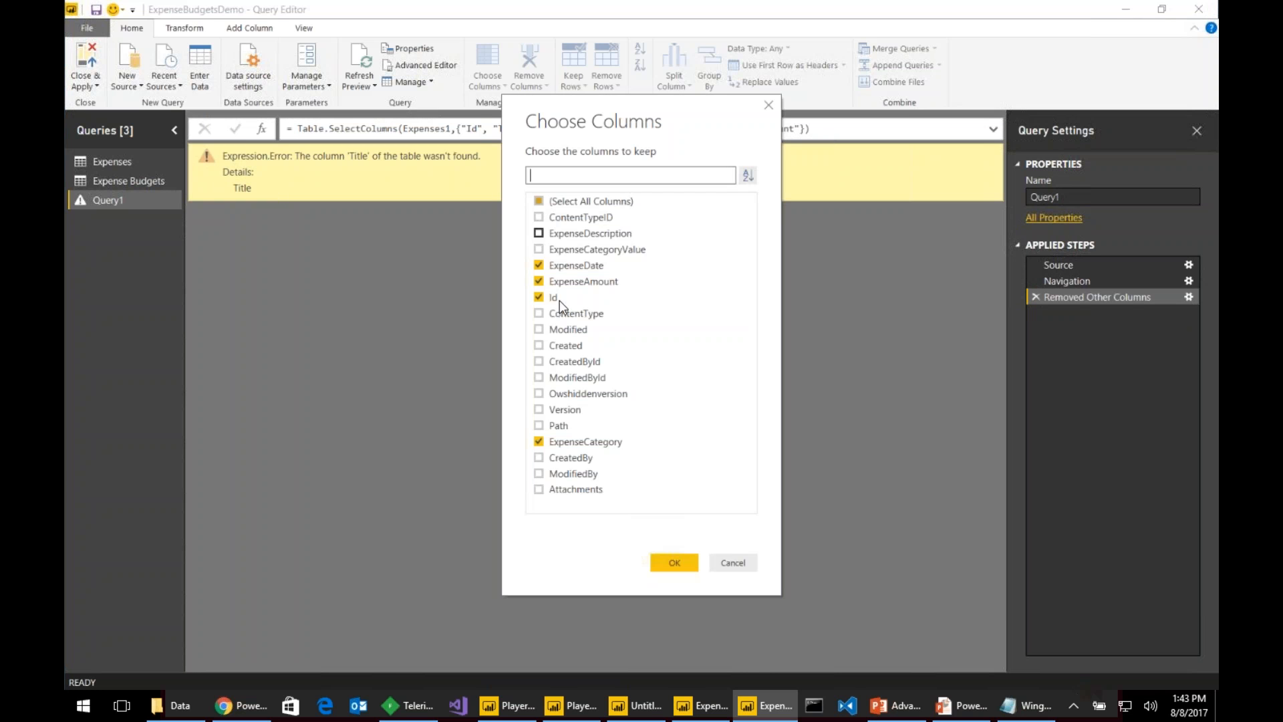
pyautogui.doubleClick(538, 201)
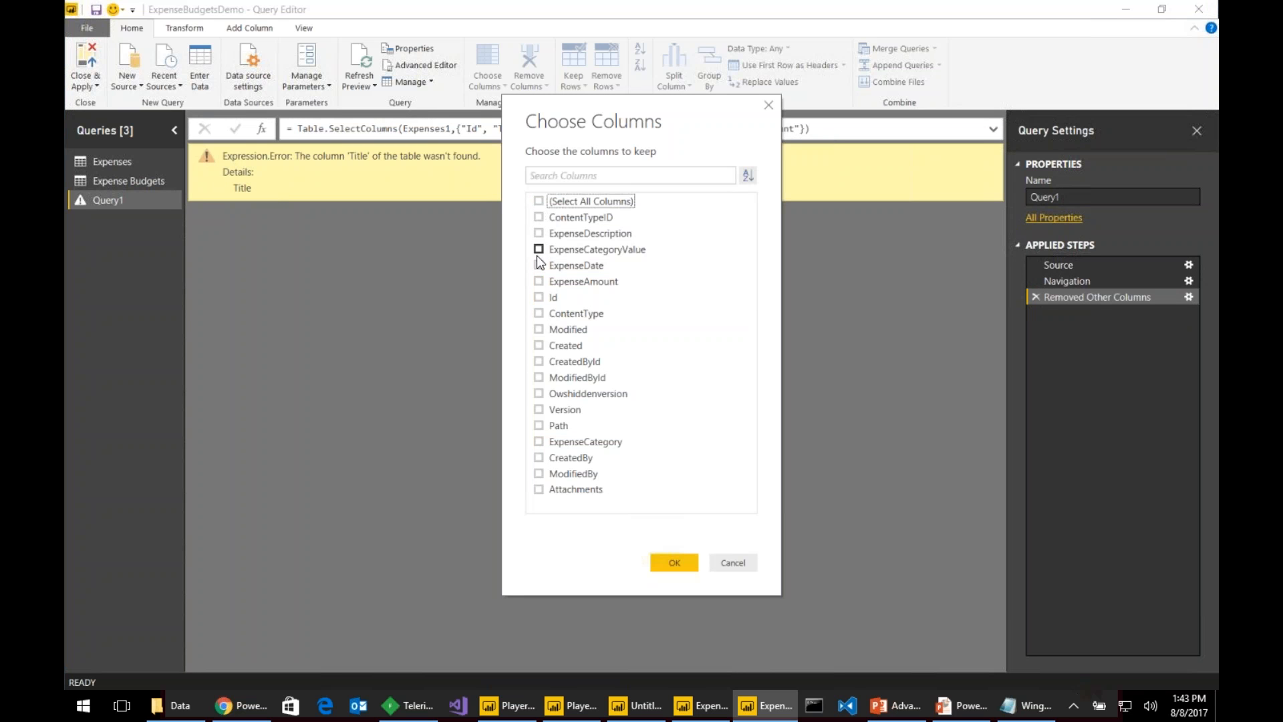
pyautogui.click(539, 296)
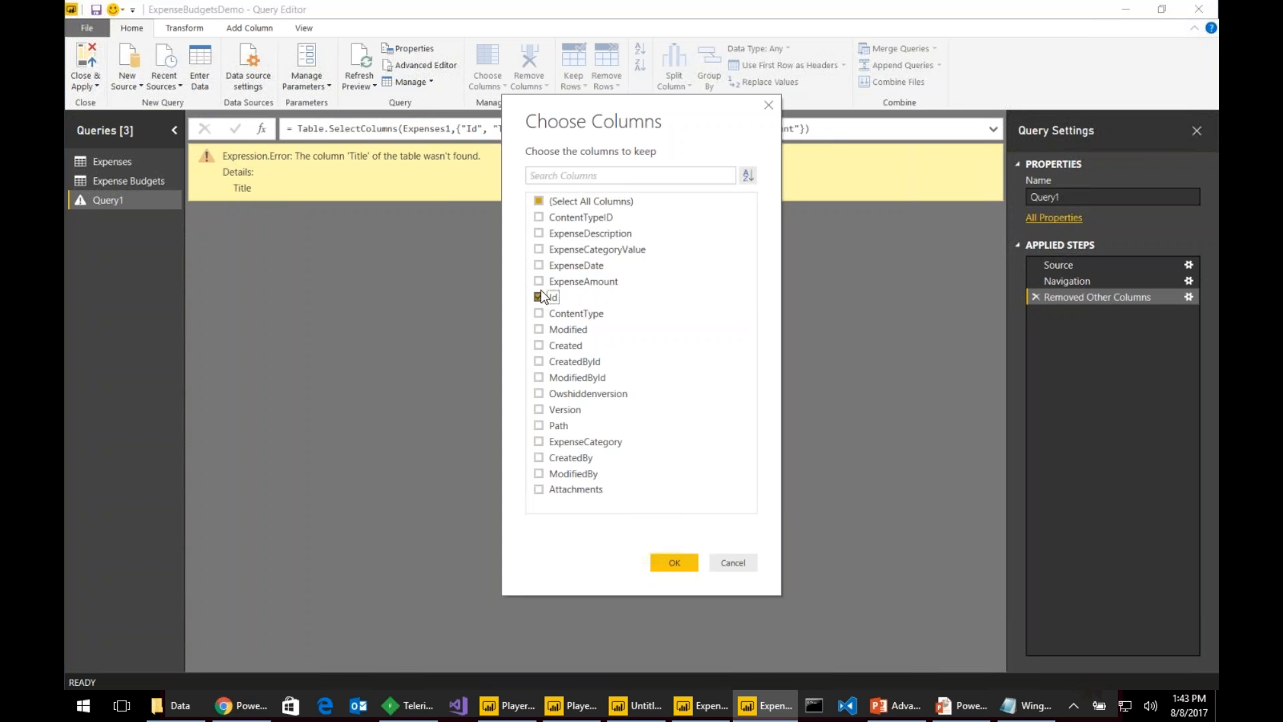
pyautogui.click(539, 233)
pyautogui.click(539, 249)
pyautogui.click(540, 265)
pyautogui.click(540, 280)
pyautogui.click(671, 561)
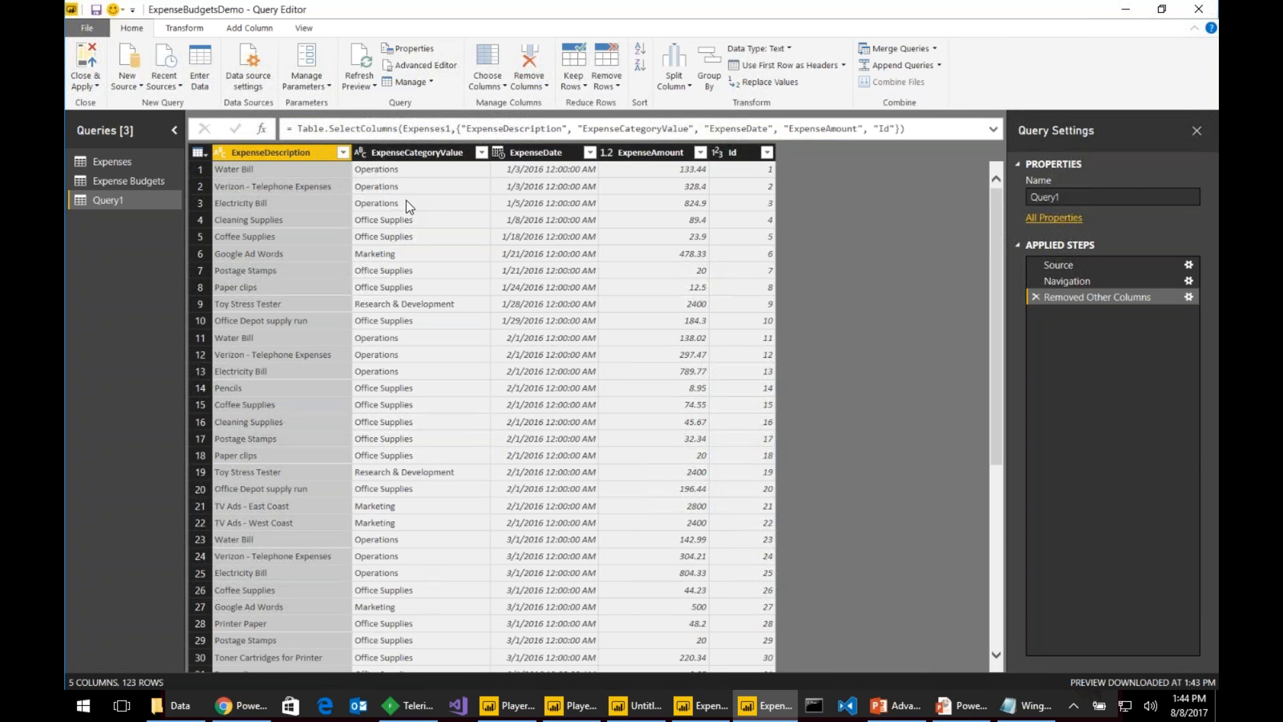
# - Apply Query1's changes, then inspect the ListData.svc Expenses $select request and its JSON in Fiddler
pyautogui.click(86, 67)
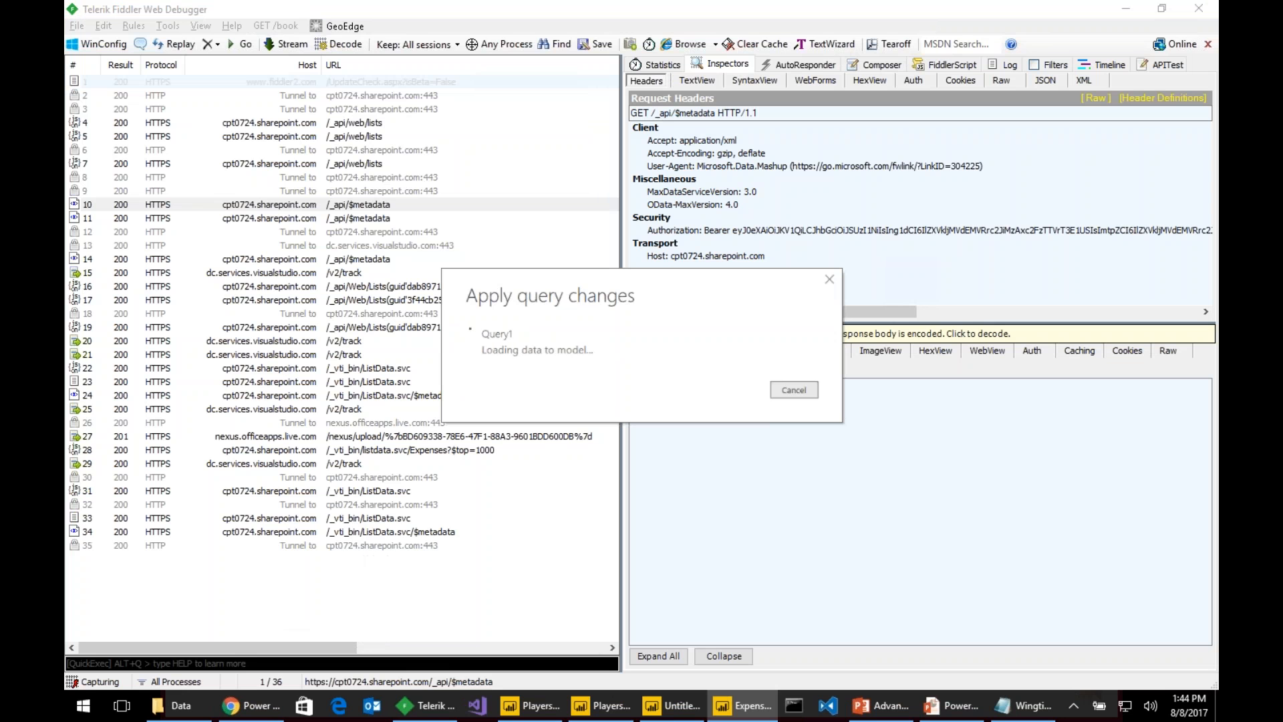
pyautogui.click(364, 522)
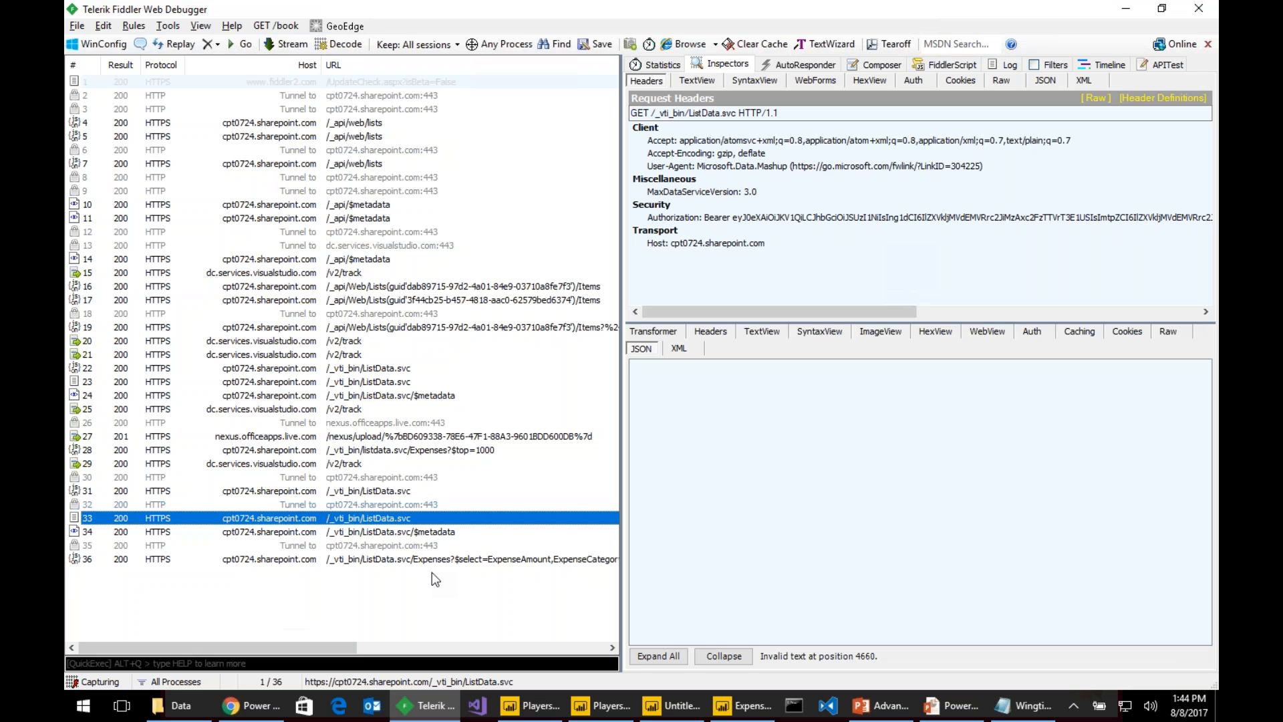
pyautogui.click(382, 573)
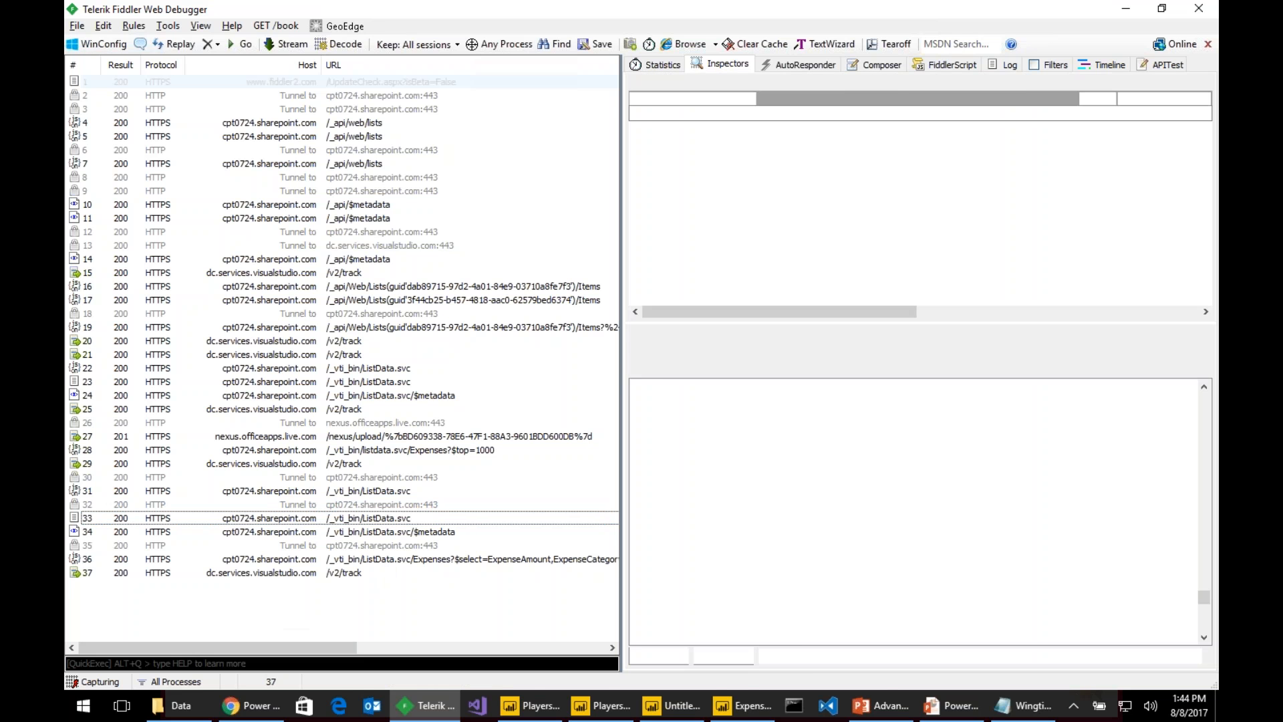
pyautogui.click(382, 559)
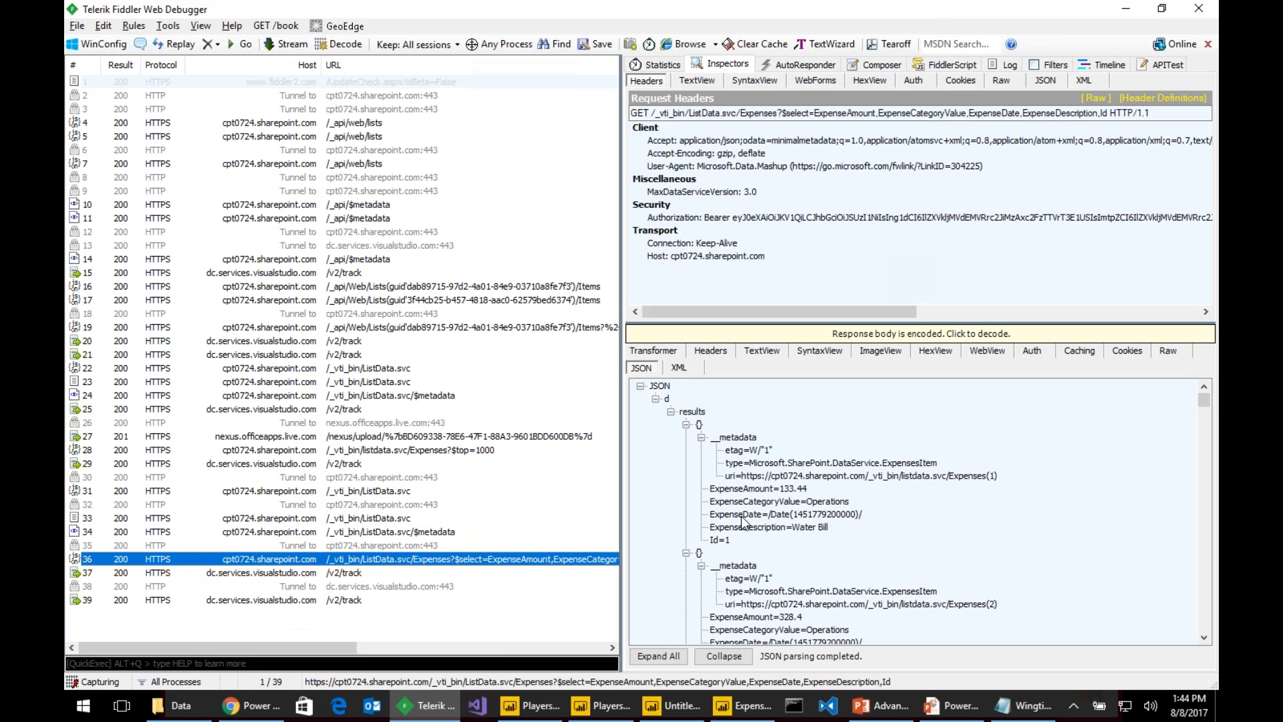
pyautogui.click(954, 706)
# - Advance the slideshow through the DEMO and Agenda slides to the WingtipSalesDB slide
pyautogui.click(951, 707)
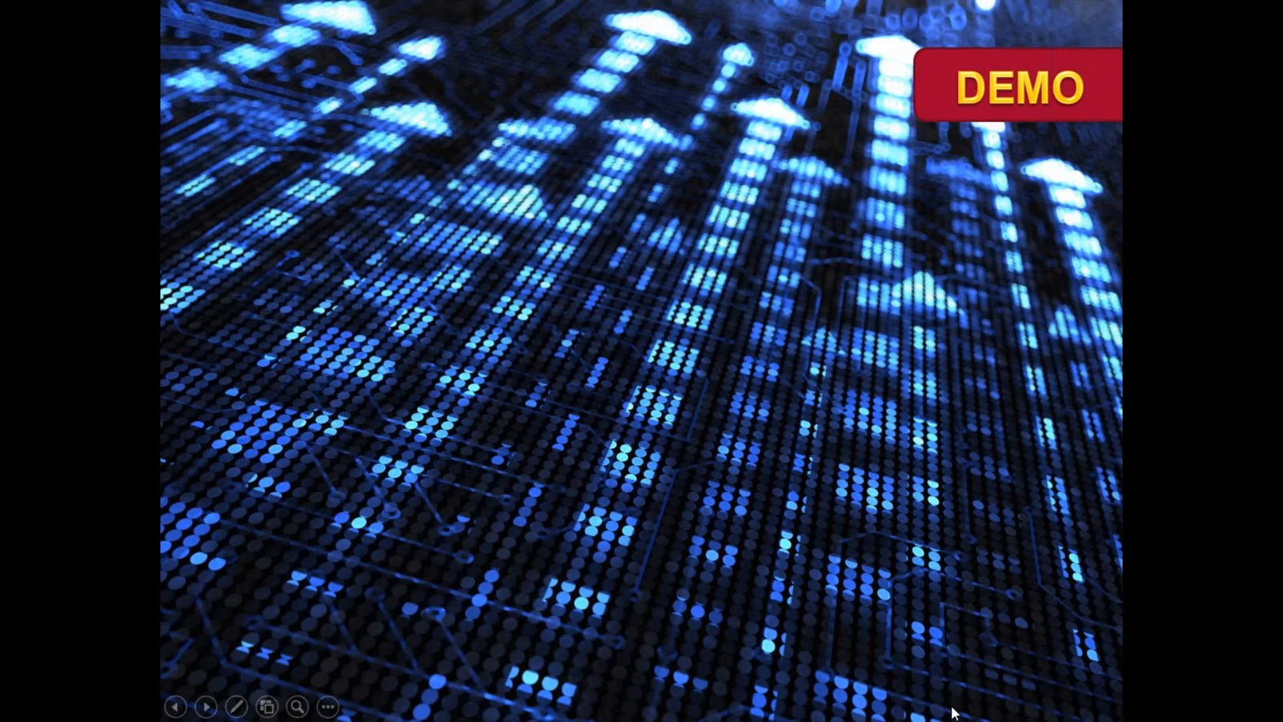
pyautogui.click(954, 714)
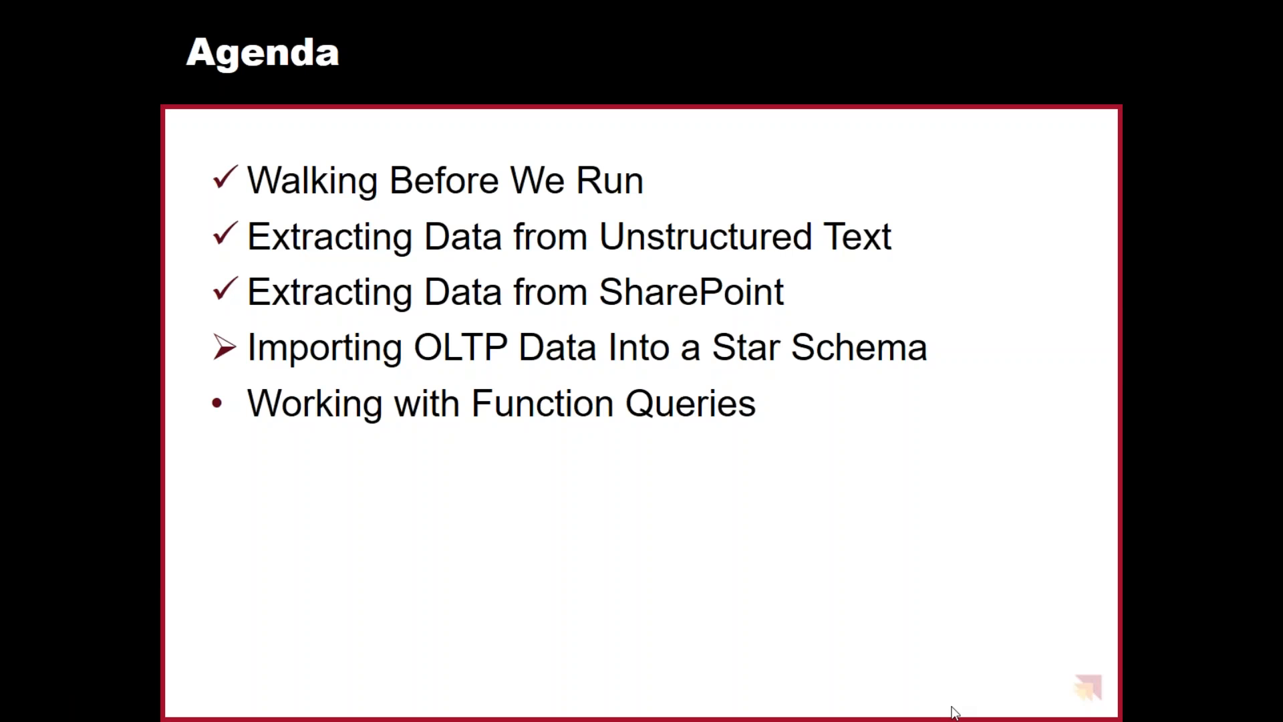
pyautogui.click(954, 714)
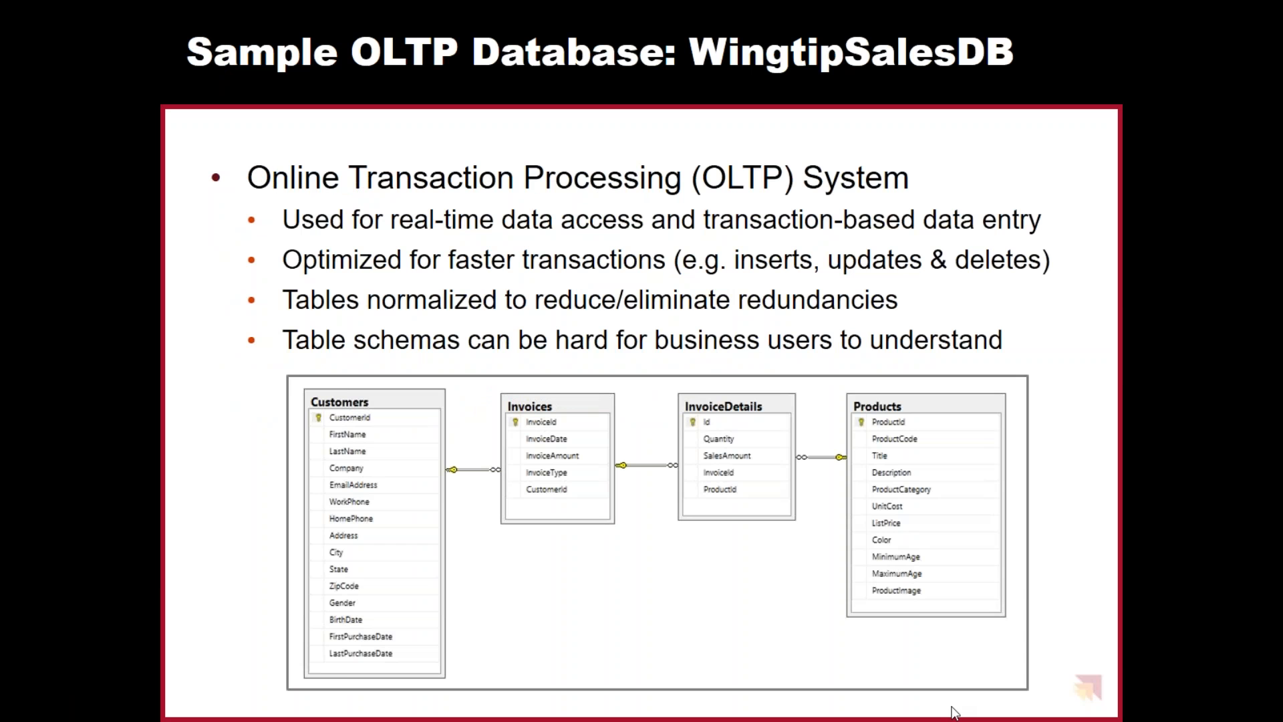
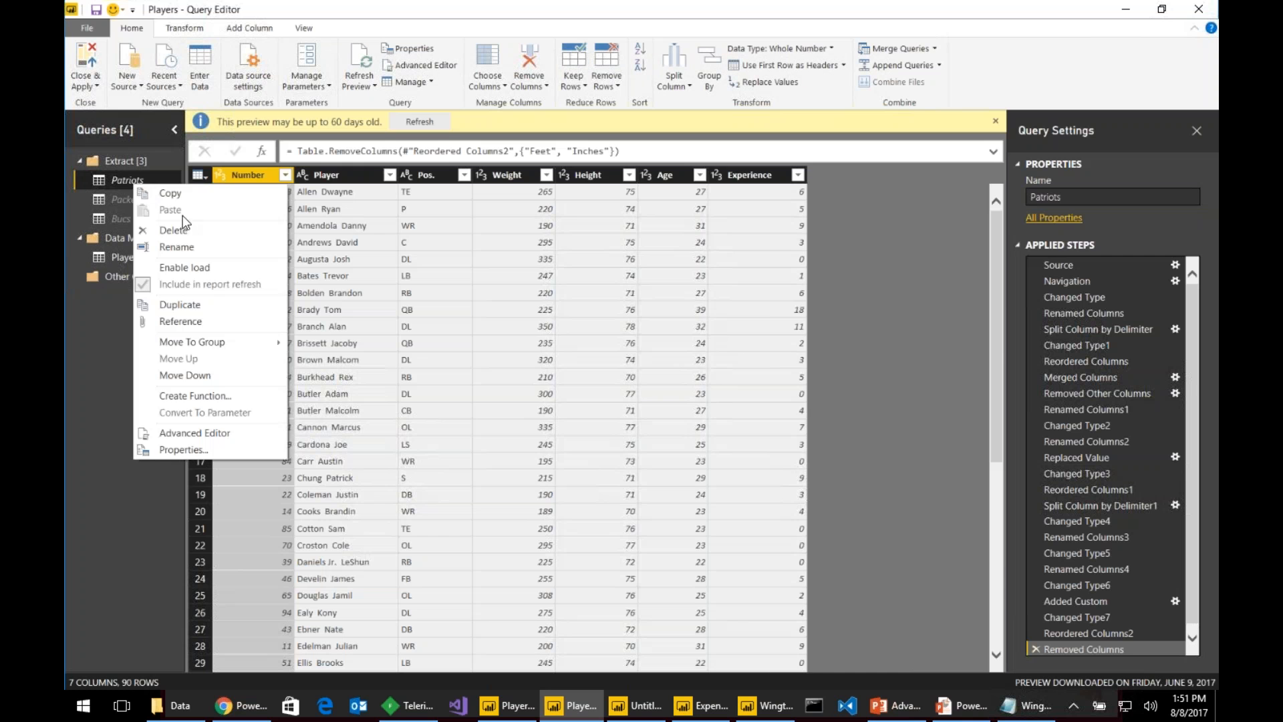
# - Delete the Players query, cancelling two attempts at deleting Patriots
pyautogui.click(196, 229)
pyautogui.click(776, 383)
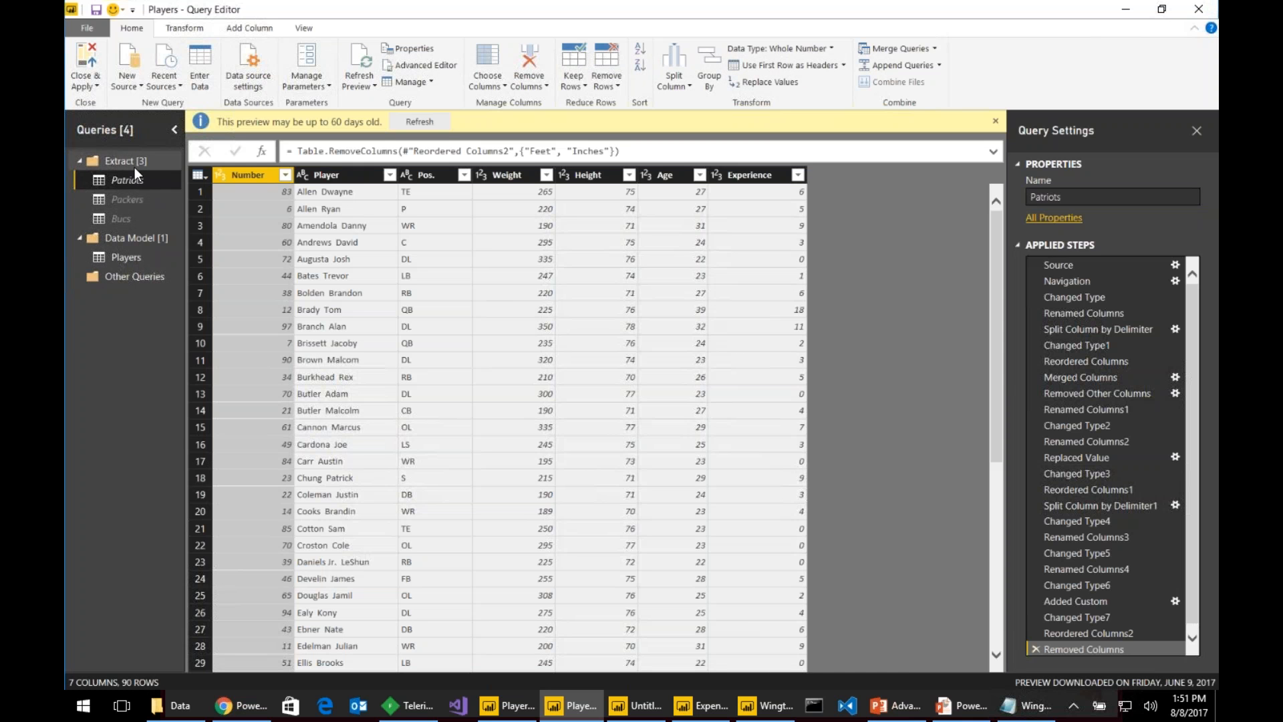
pyautogui.rightClick(135, 179)
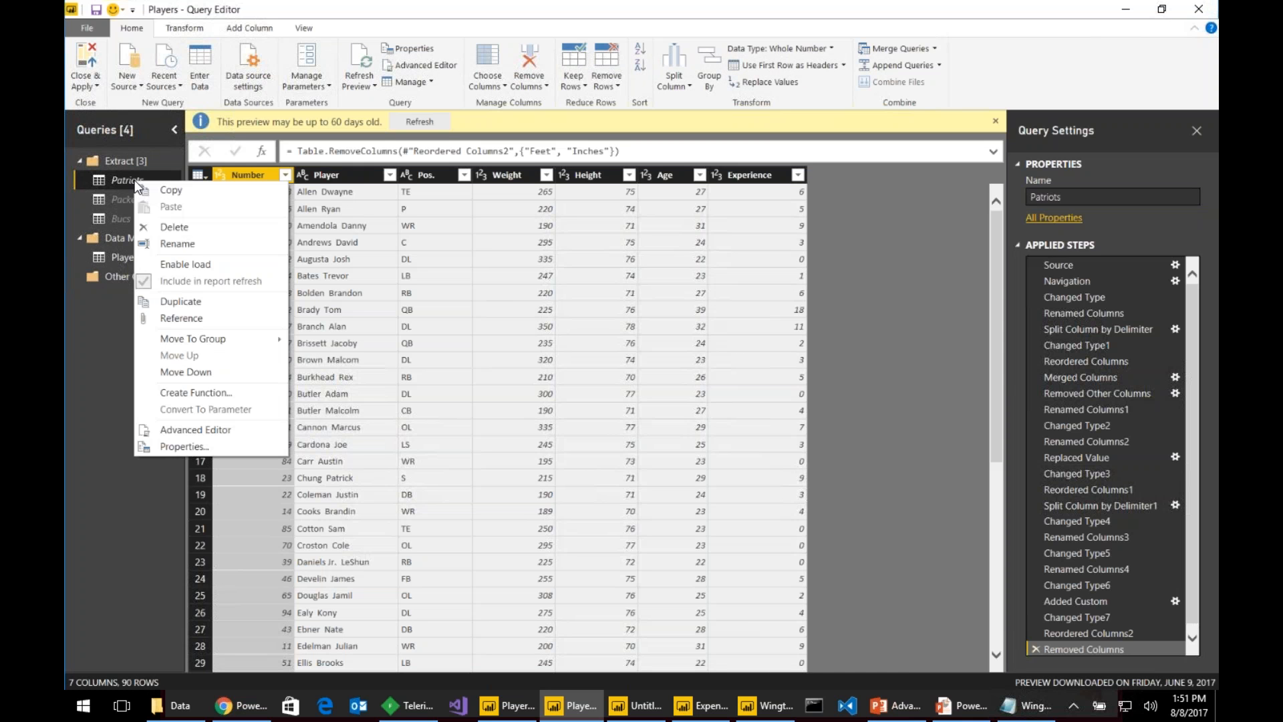
pyautogui.click(196, 227)
pyautogui.click(781, 386)
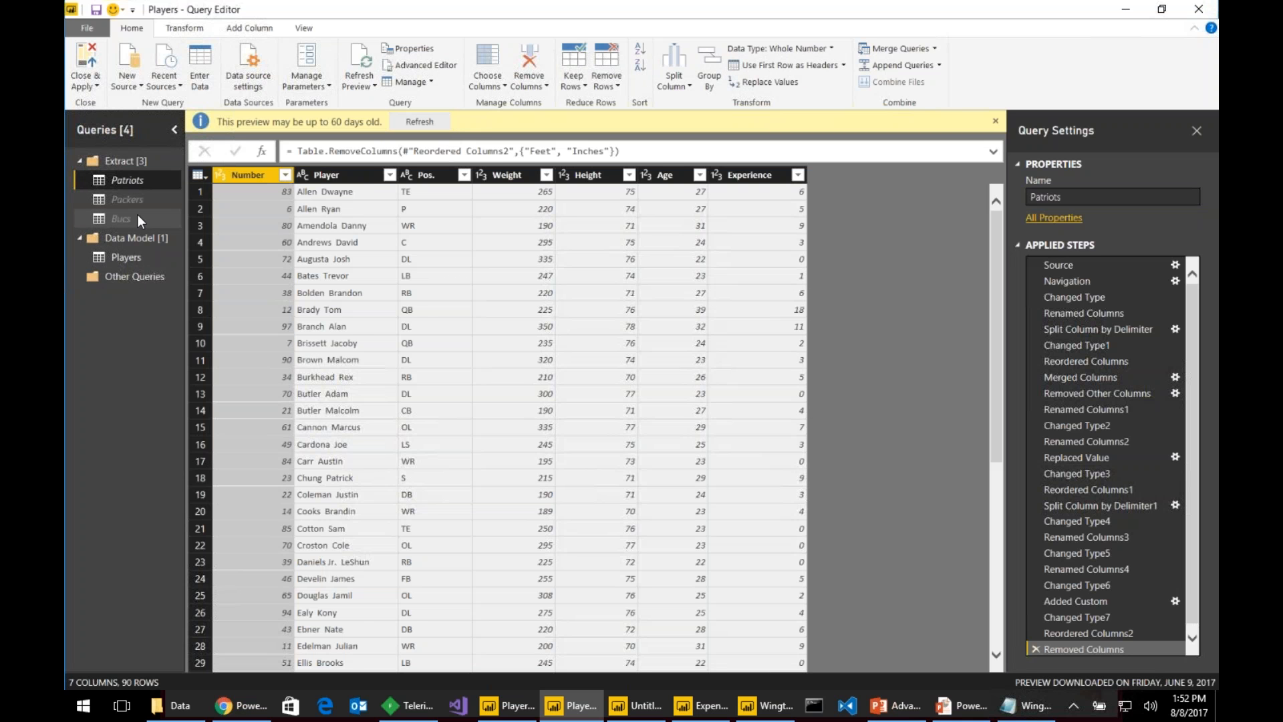
pyautogui.rightClick(130, 259)
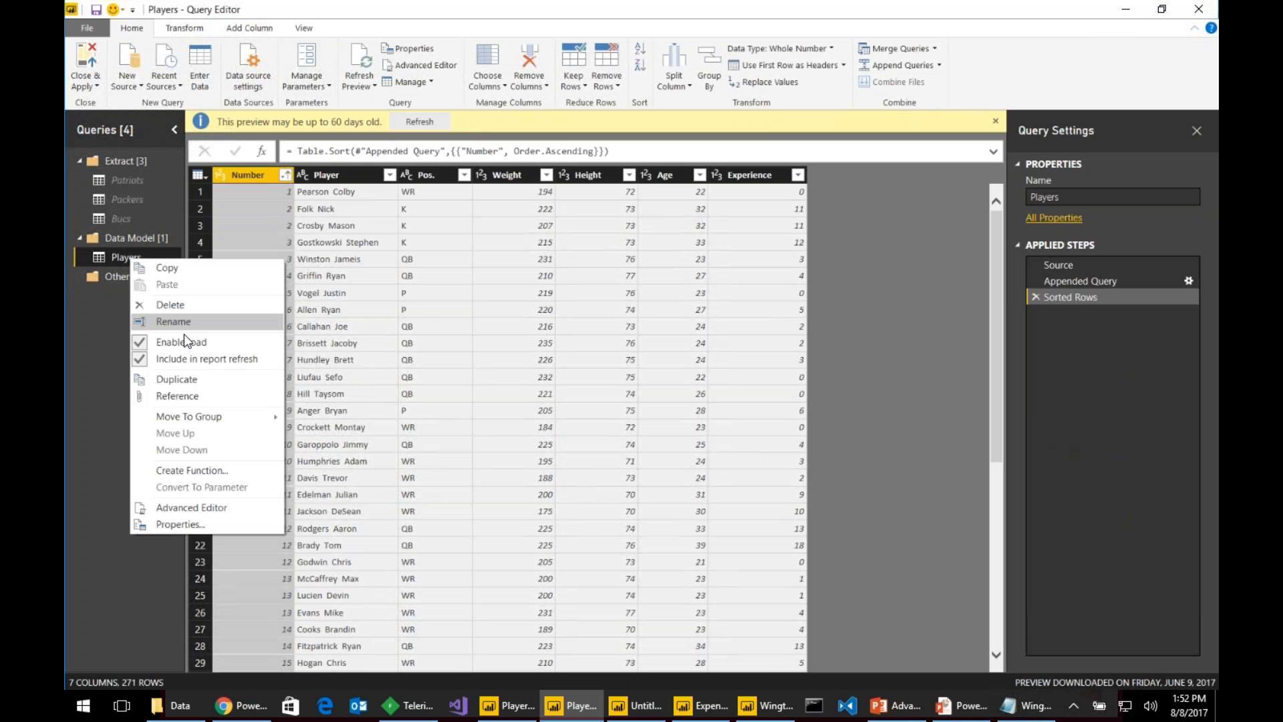
pyautogui.click(170, 305)
pyautogui.click(727, 383)
# - Delete the Bucs, Patriots and Packers queries
pyautogui.rightClick(146, 214)
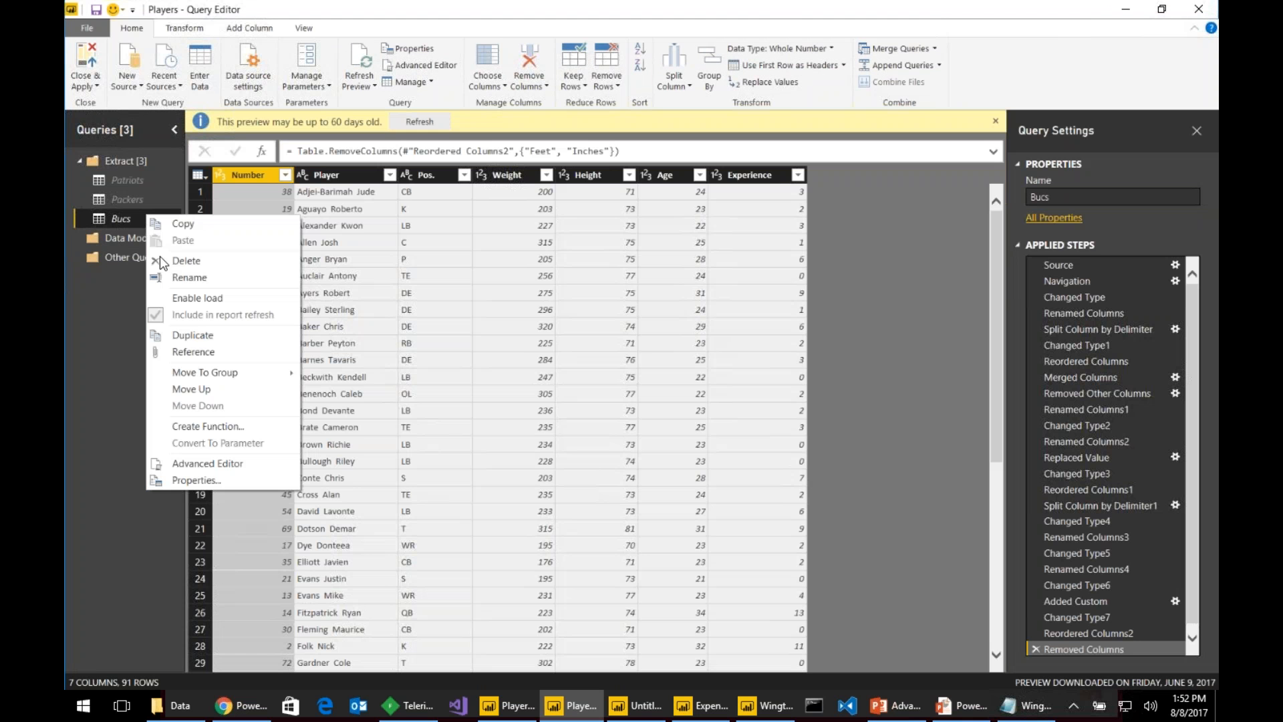
pyautogui.click(187, 260)
pyautogui.click(704, 378)
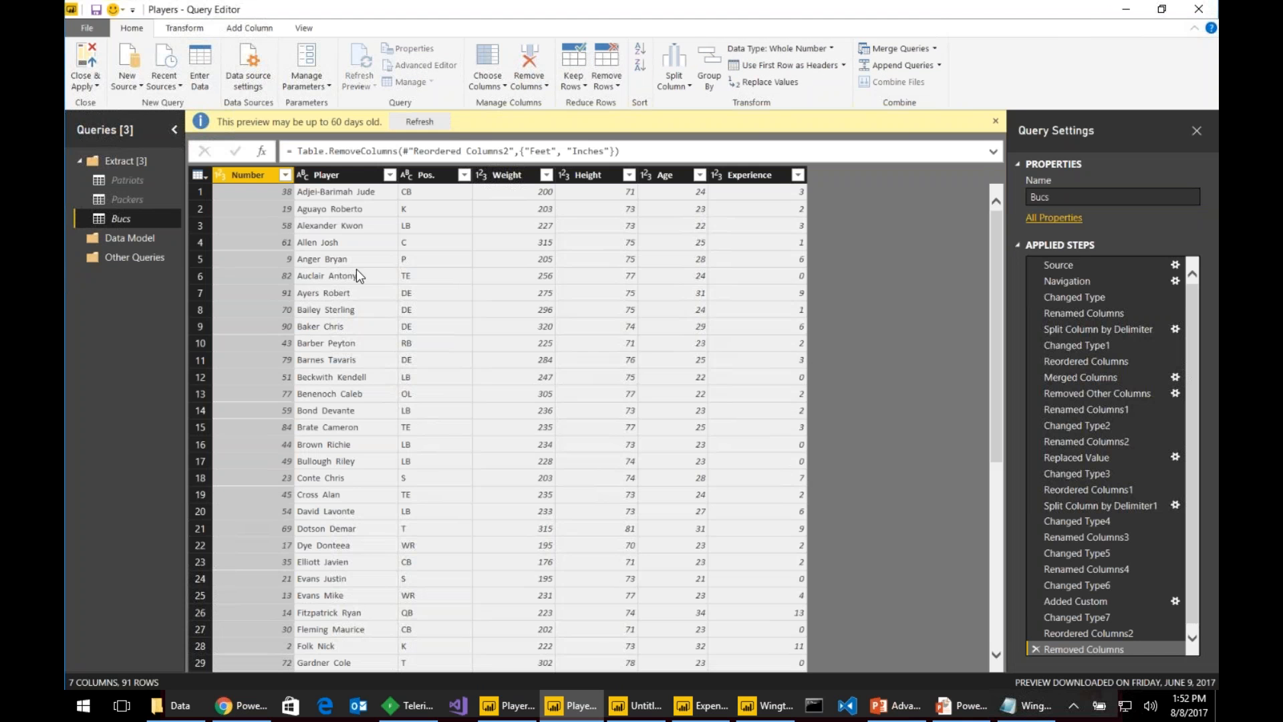
pyautogui.click(127, 180)
pyautogui.rightClick(149, 182)
pyautogui.click(207, 246)
pyautogui.press('Delete')
pyautogui.click(706, 374)
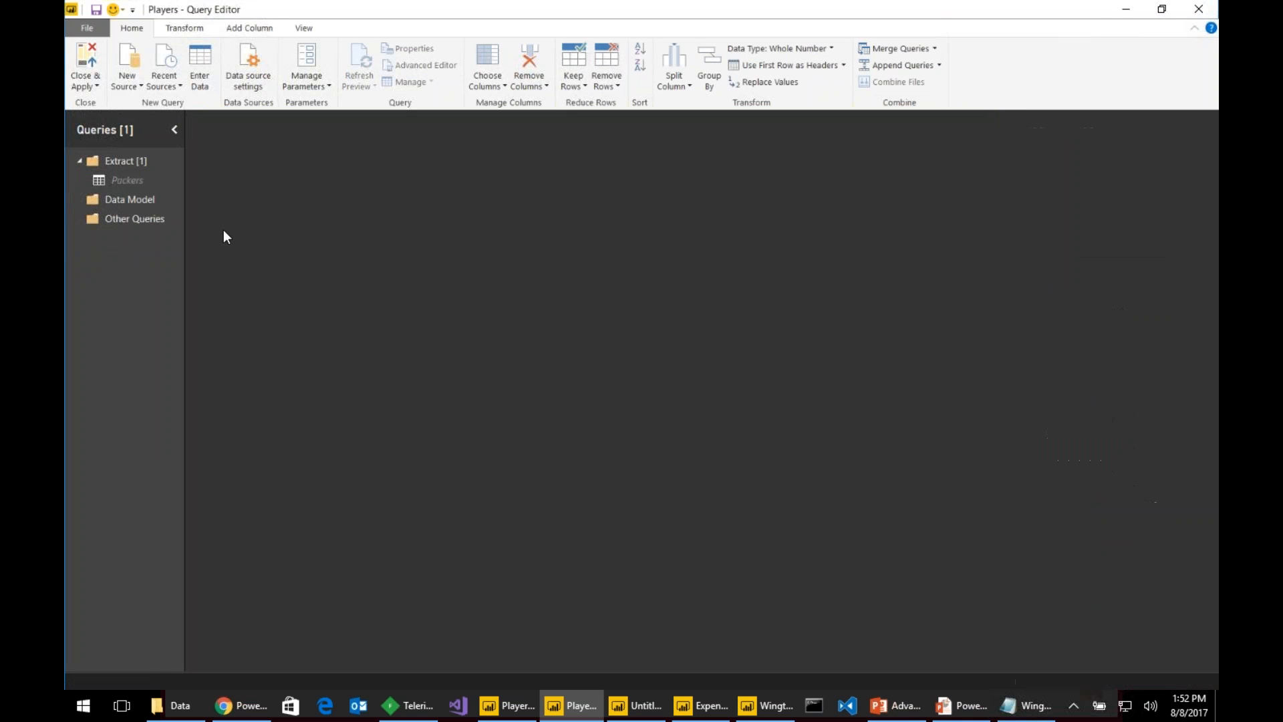
pyautogui.rightClick(144, 179)
pyautogui.click(184, 225)
pyautogui.click(712, 378)
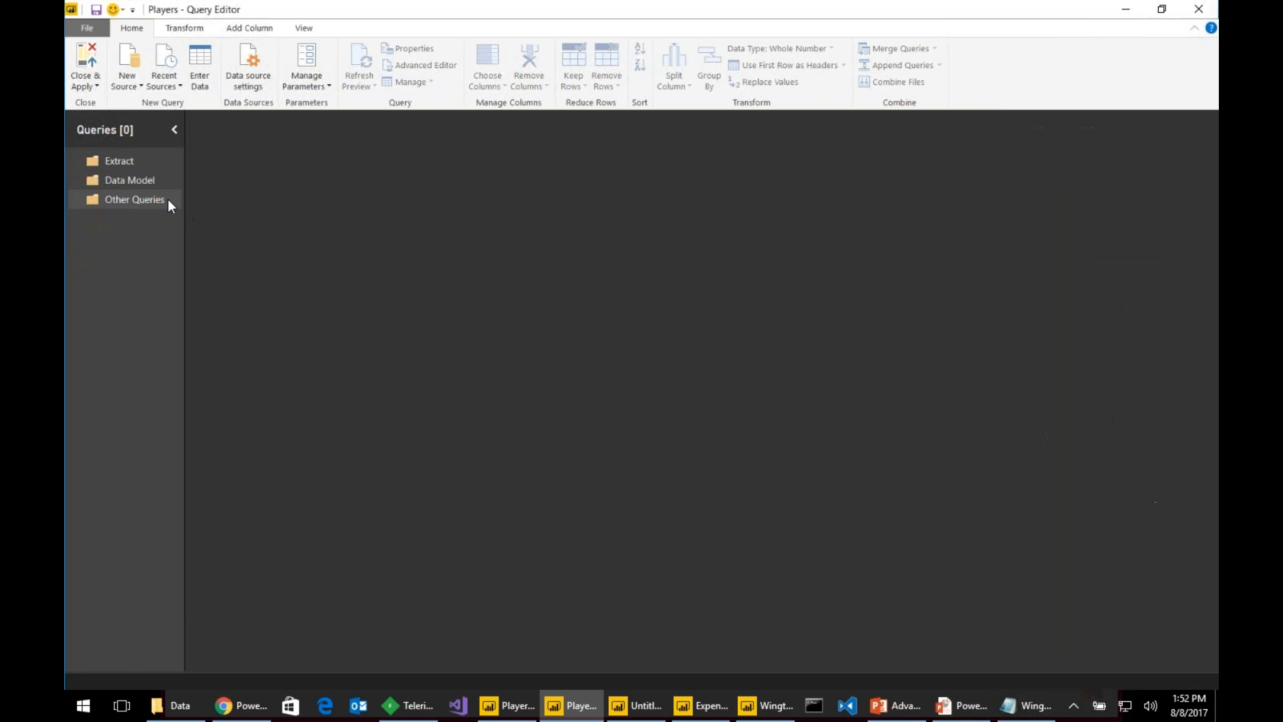
# - Delete the Extract, Data Model and Other Queries groups
pyautogui.rightClick(135, 161)
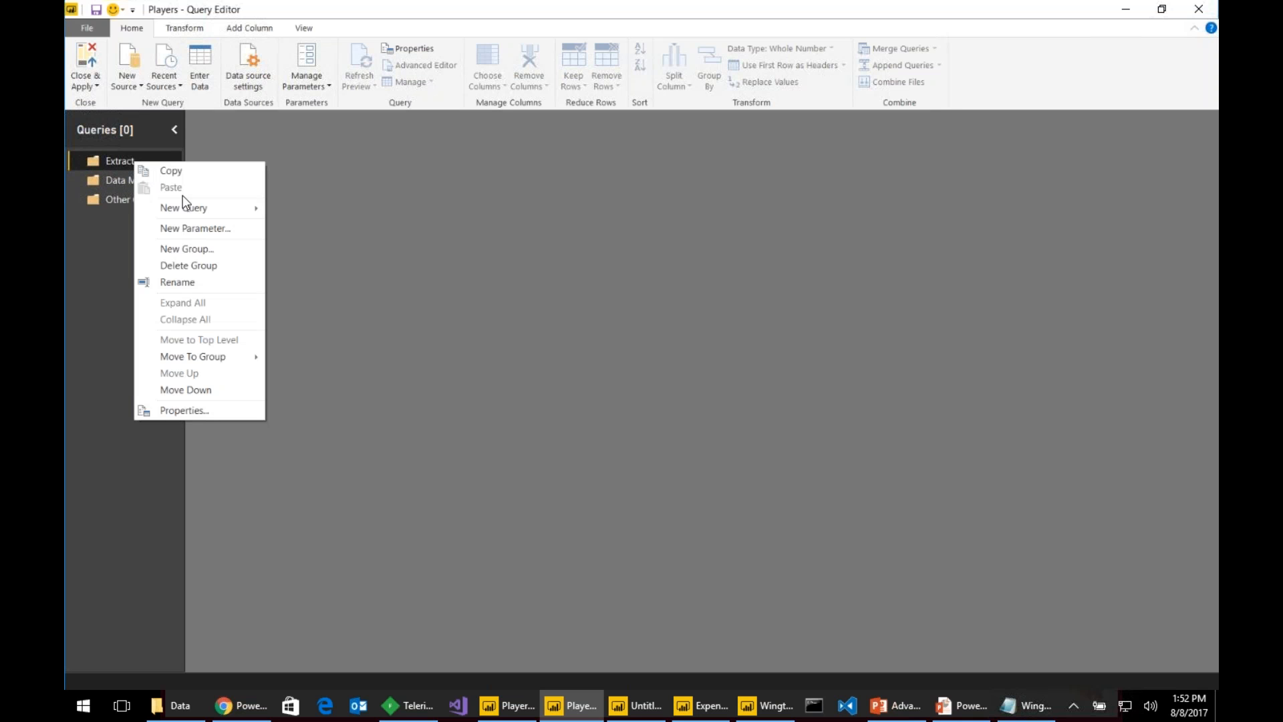
pyautogui.click(212, 265)
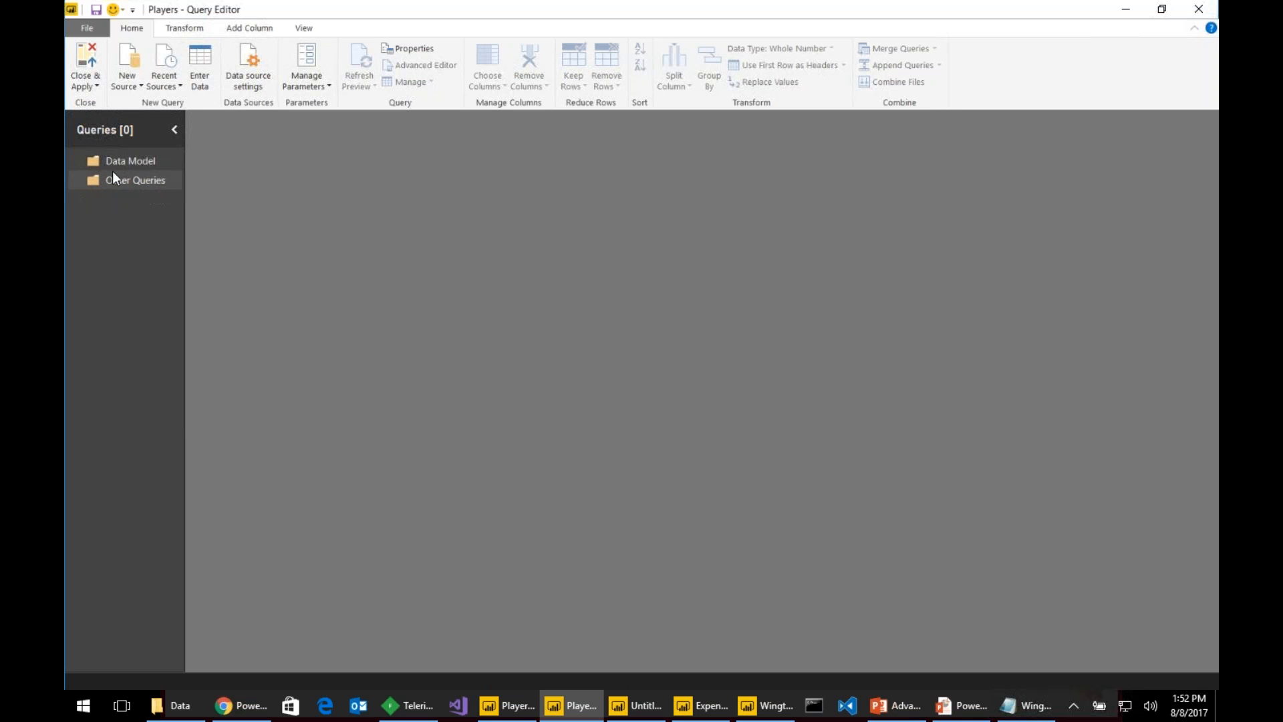
pyautogui.rightClick(129, 161)
pyautogui.click(191, 264)
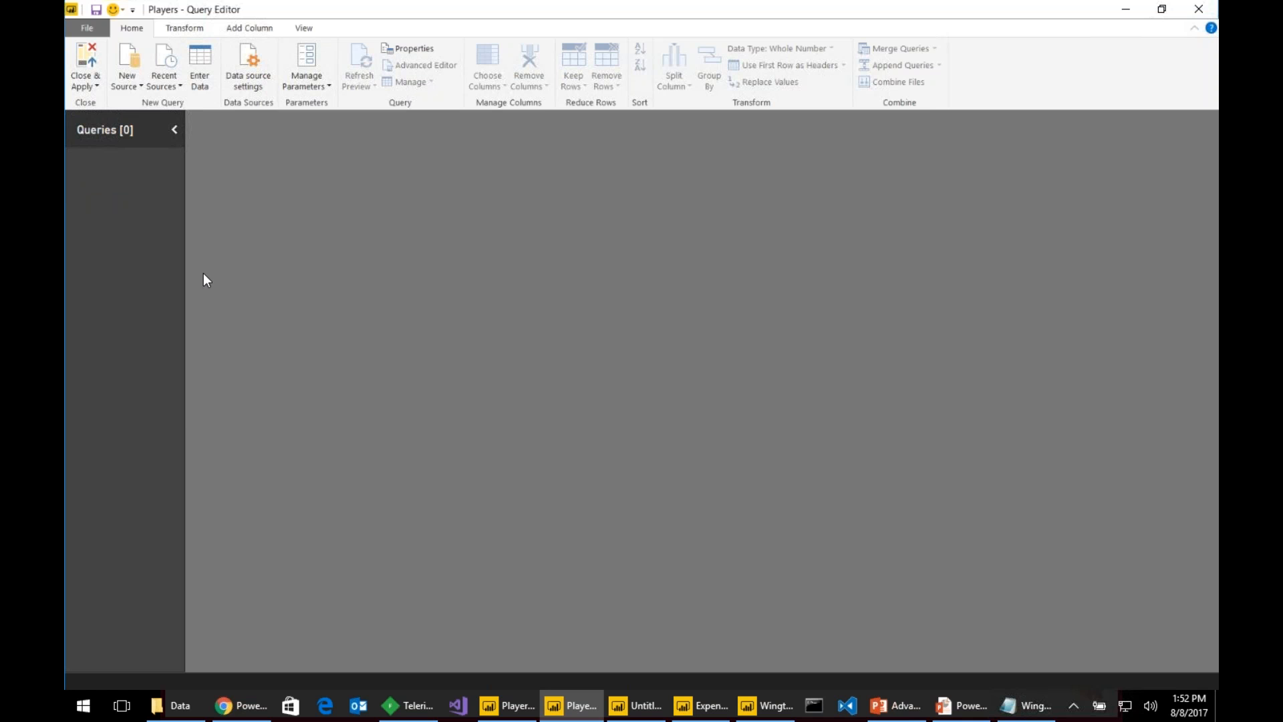
# - In Chrome, browse to PowerBiPartyPack > NFL > NFL Teams.csv and copy its Raw link address
pyautogui.click(242, 705)
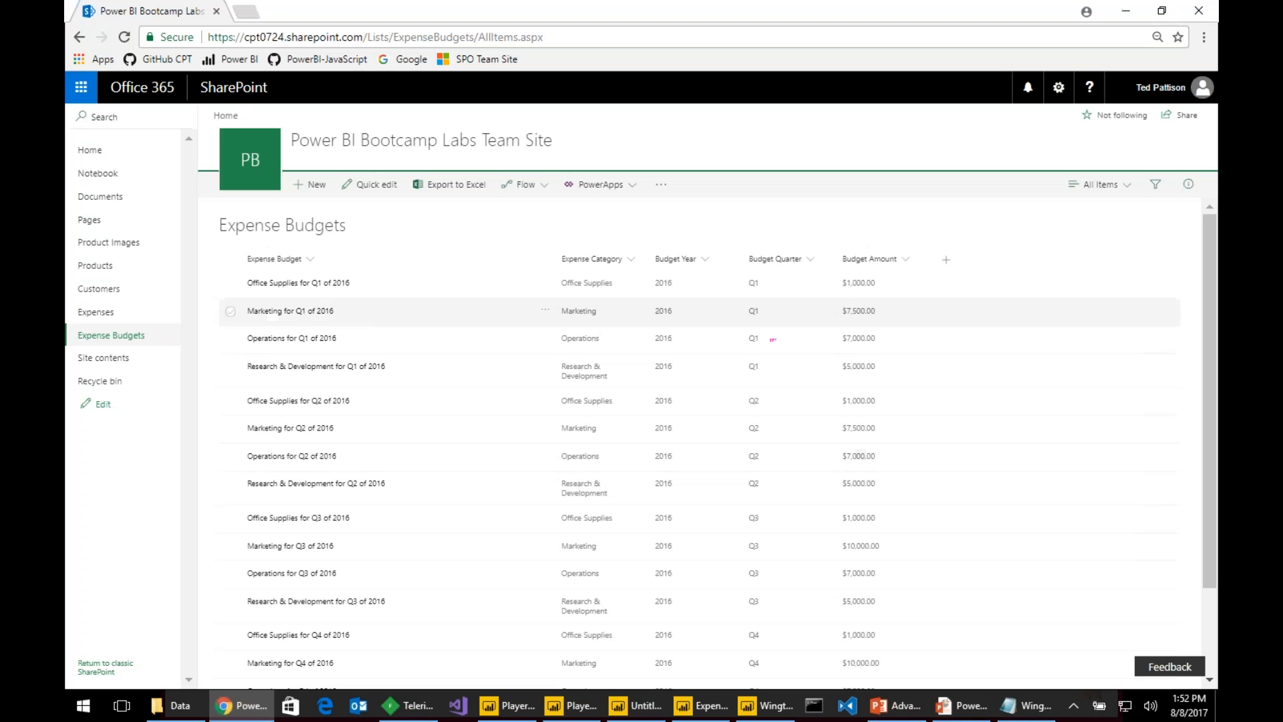
pyautogui.click(160, 59)
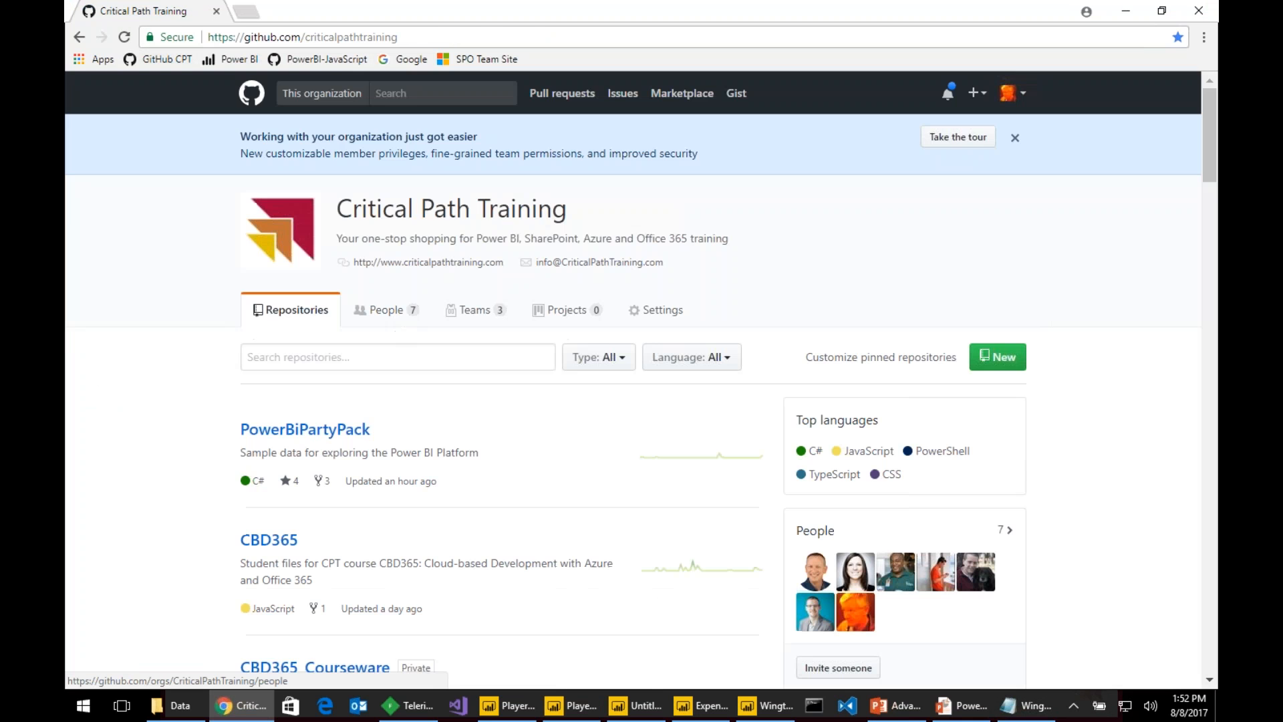
pyautogui.click(372, 428)
pyautogui.scroll(-4, 419, 437)
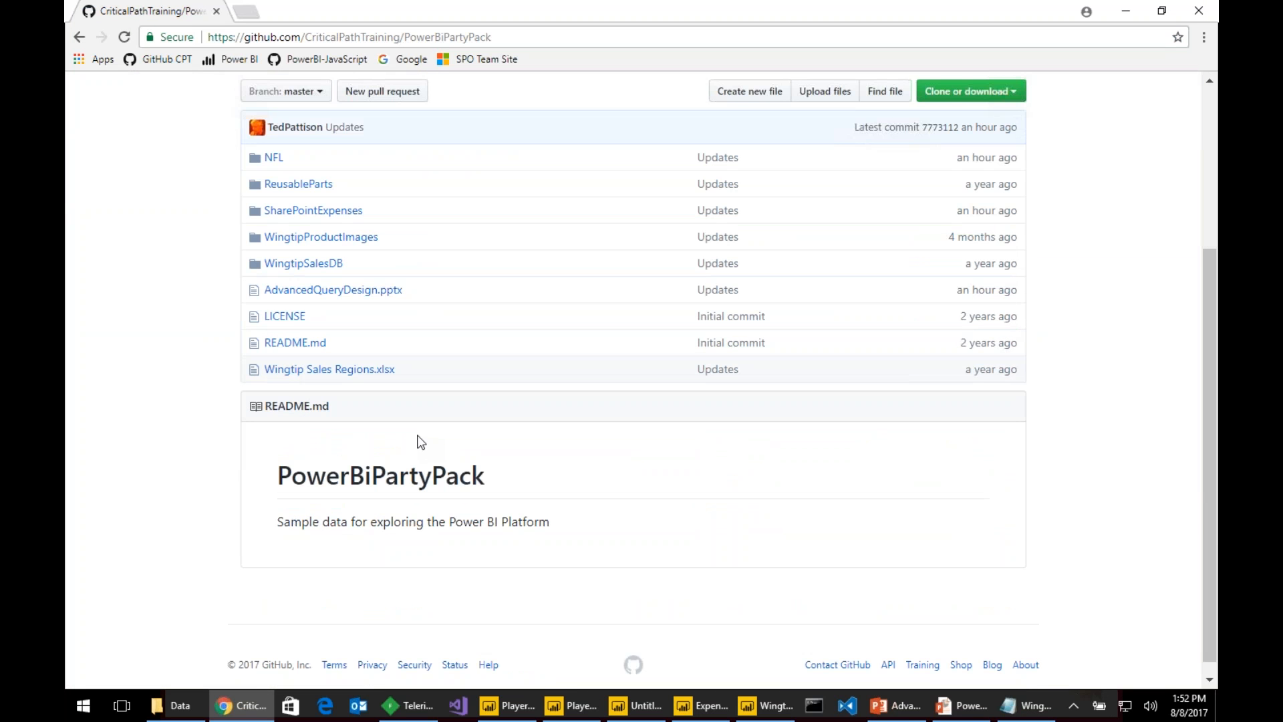
pyautogui.click(272, 159)
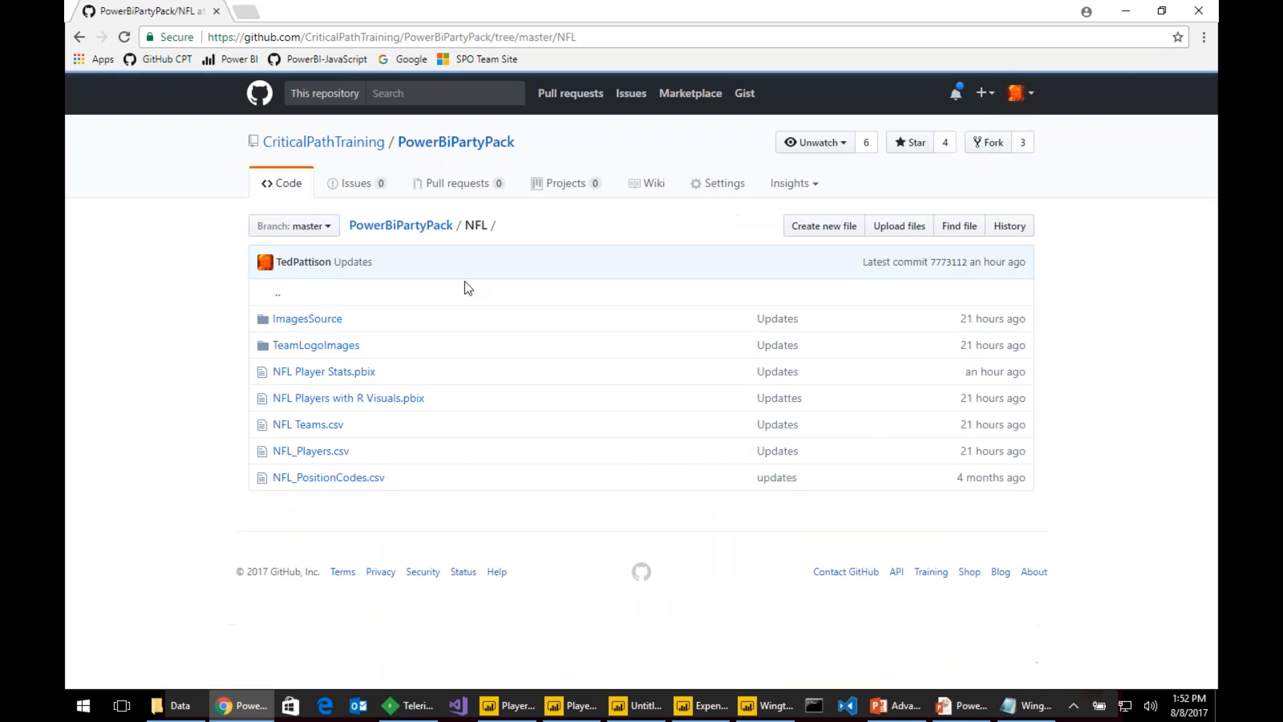
pyautogui.click(301, 434)
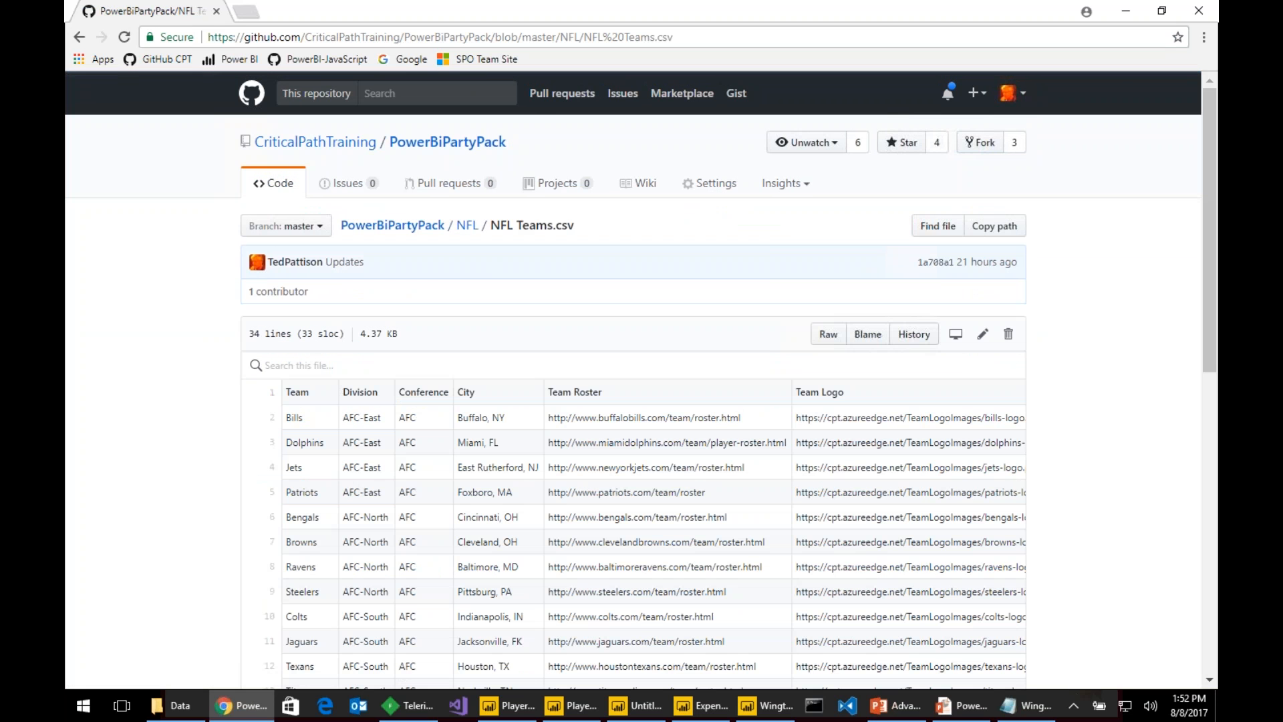
pyautogui.rightClick(834, 341)
pyautogui.click(906, 430)
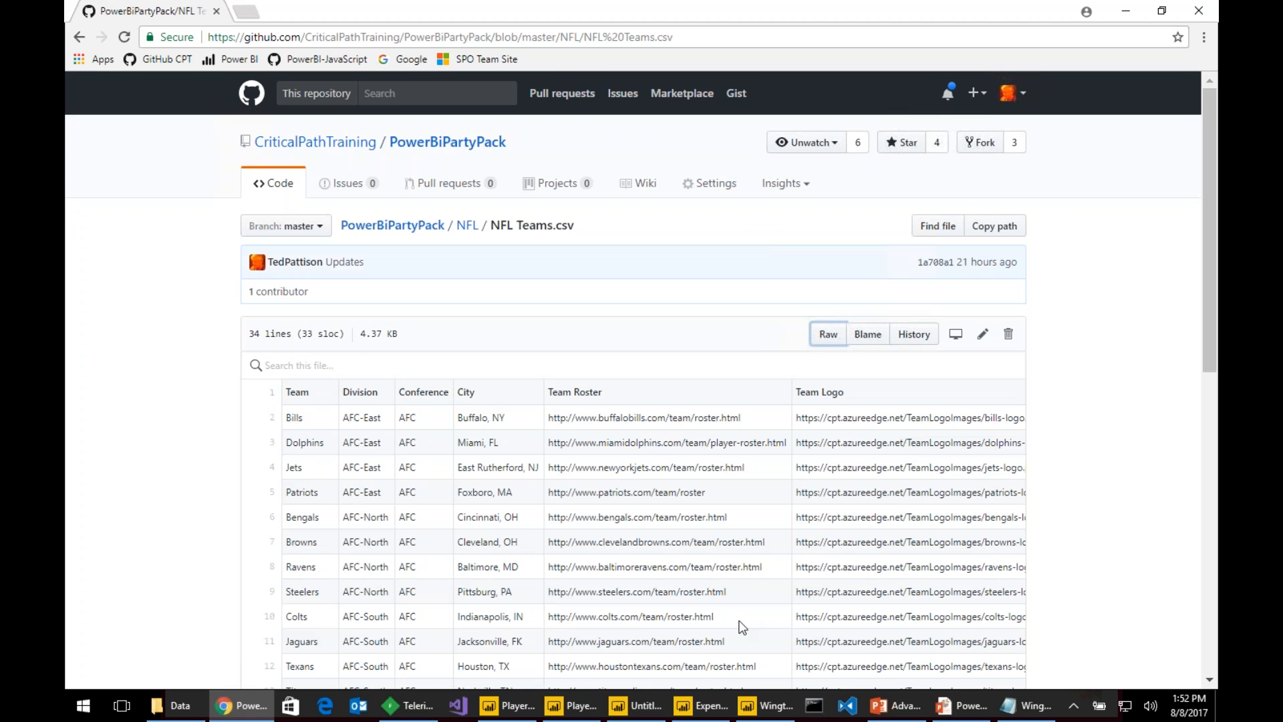
pyautogui.click(576, 707)
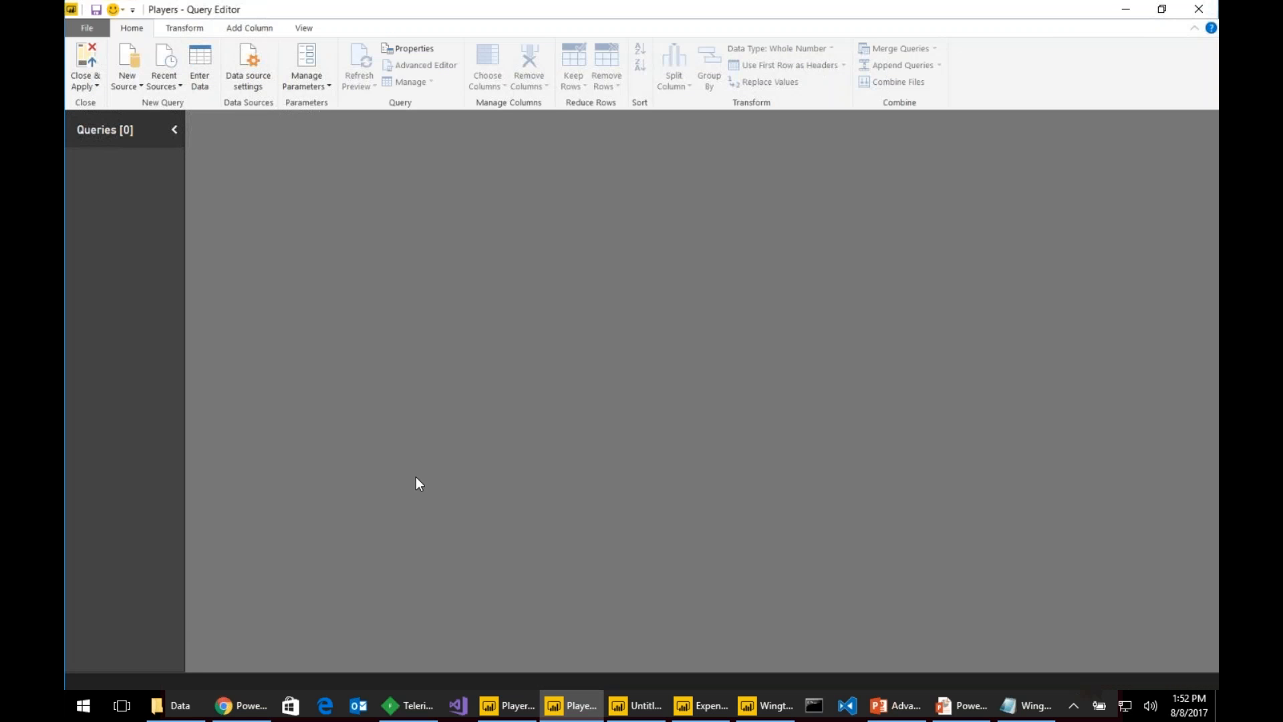
# - Create a Web query from the pasted NFL Teams.csv raw URL and promote the first row to headers
pyautogui.click(132, 88)
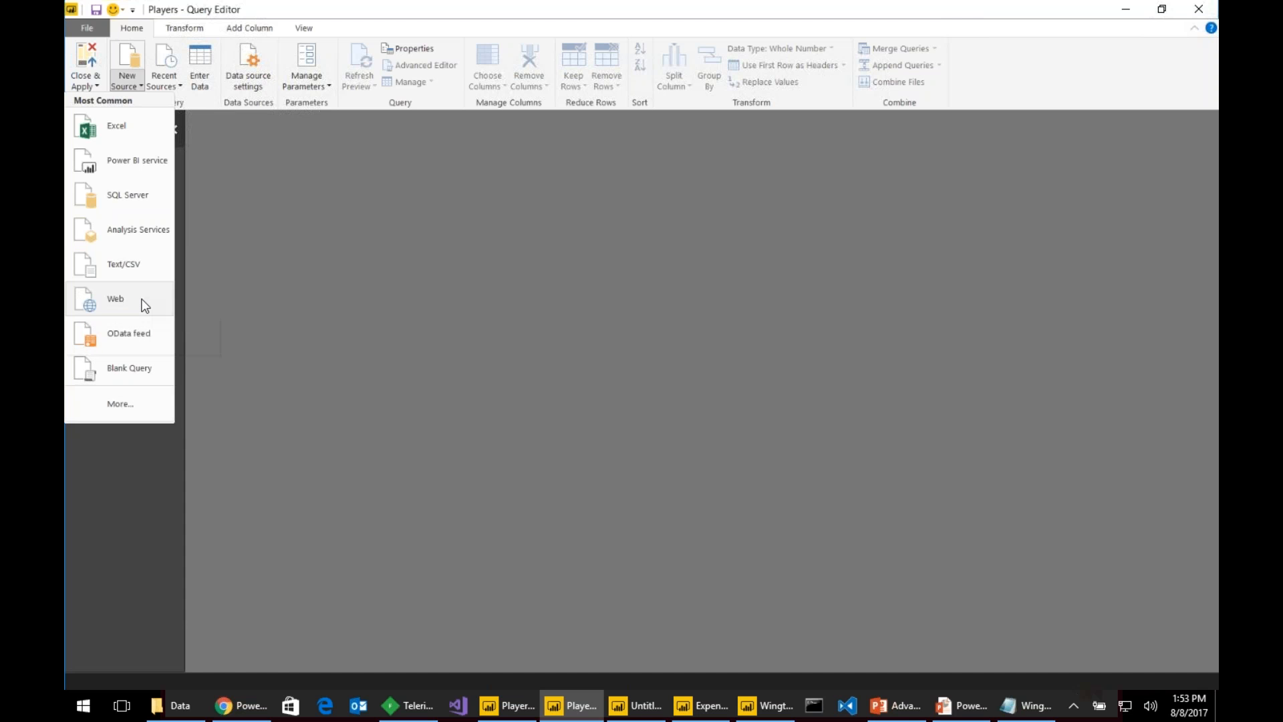
pyautogui.click(144, 305)
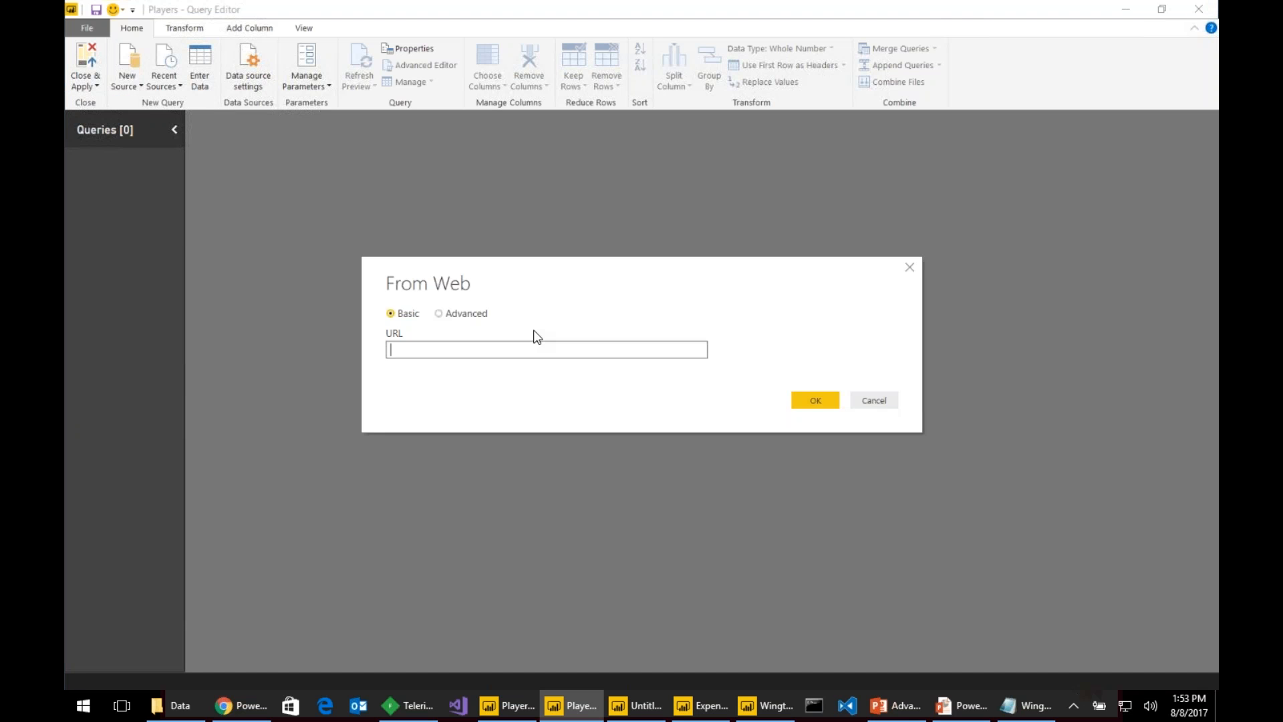
pyautogui.hotkey('ctrl', 'v')
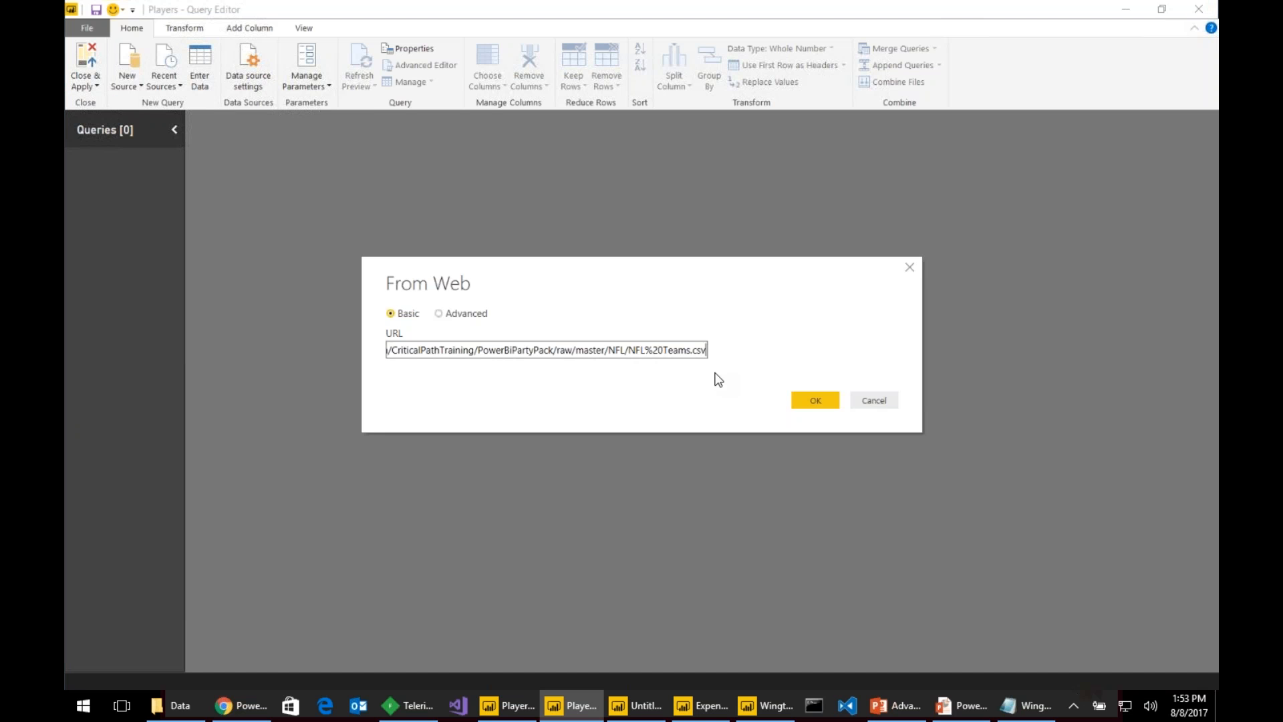
pyautogui.press('Home')
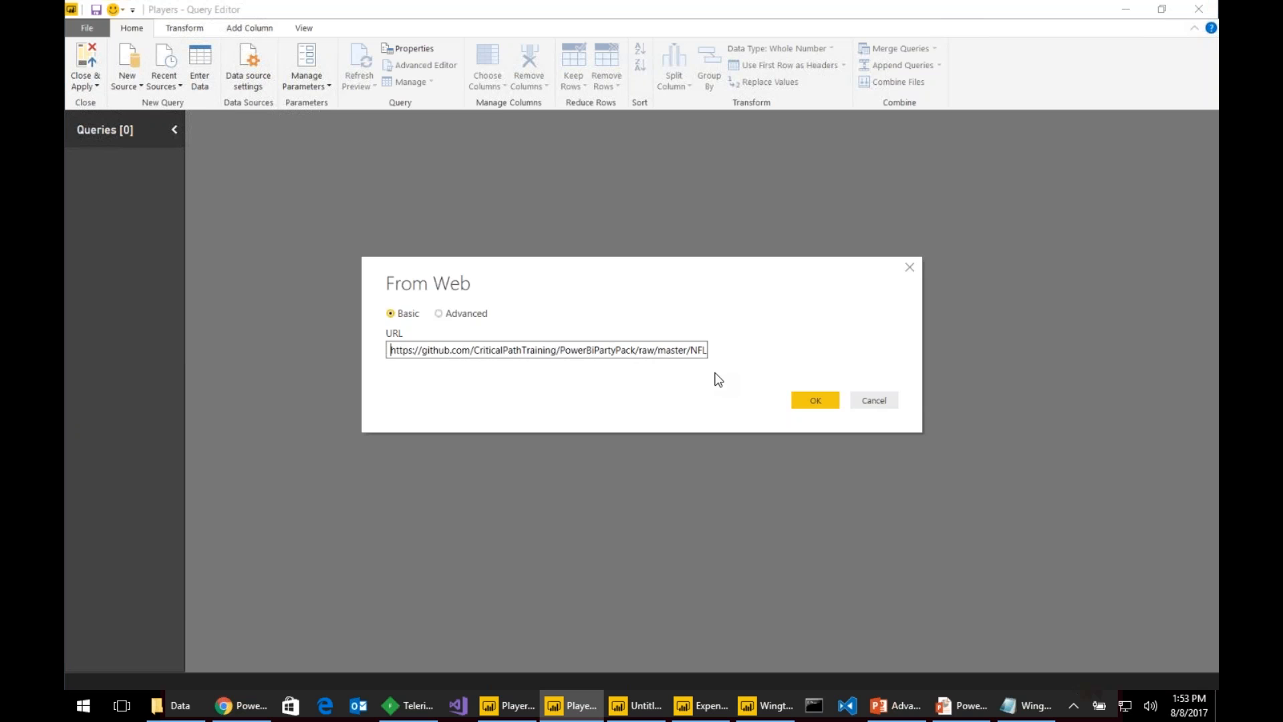
pyautogui.click(814, 398)
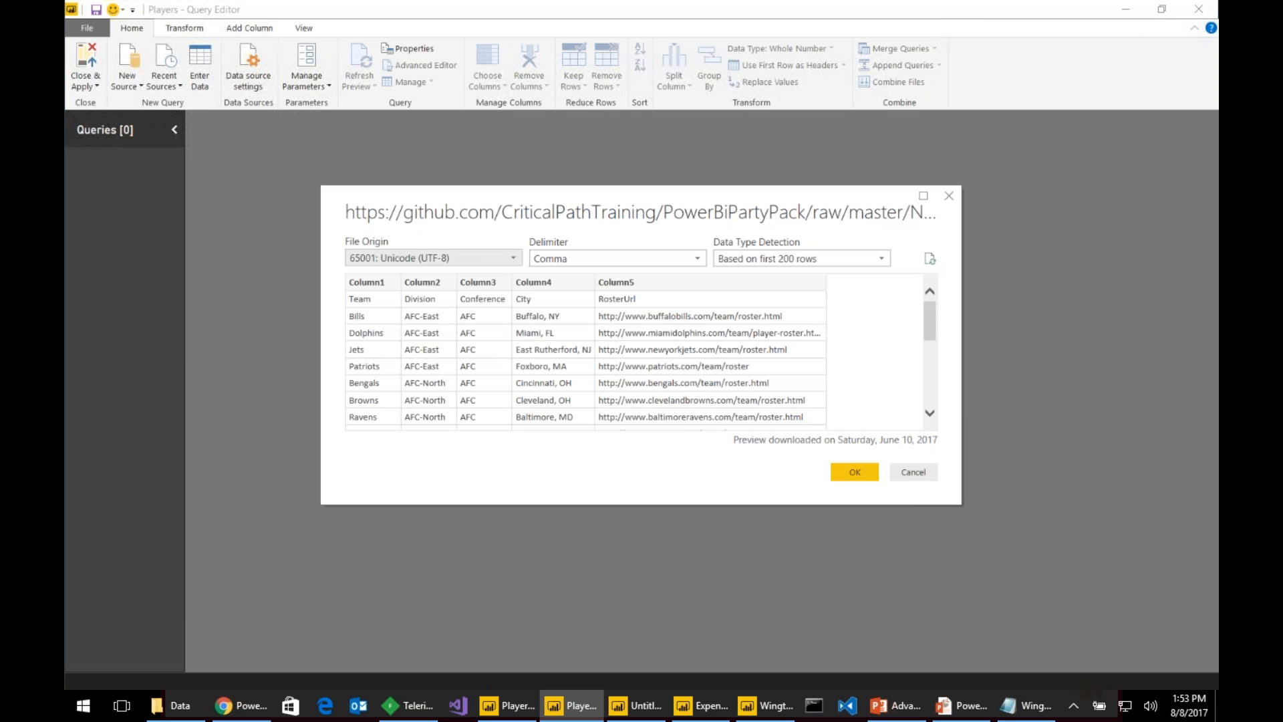
pyautogui.click(864, 475)
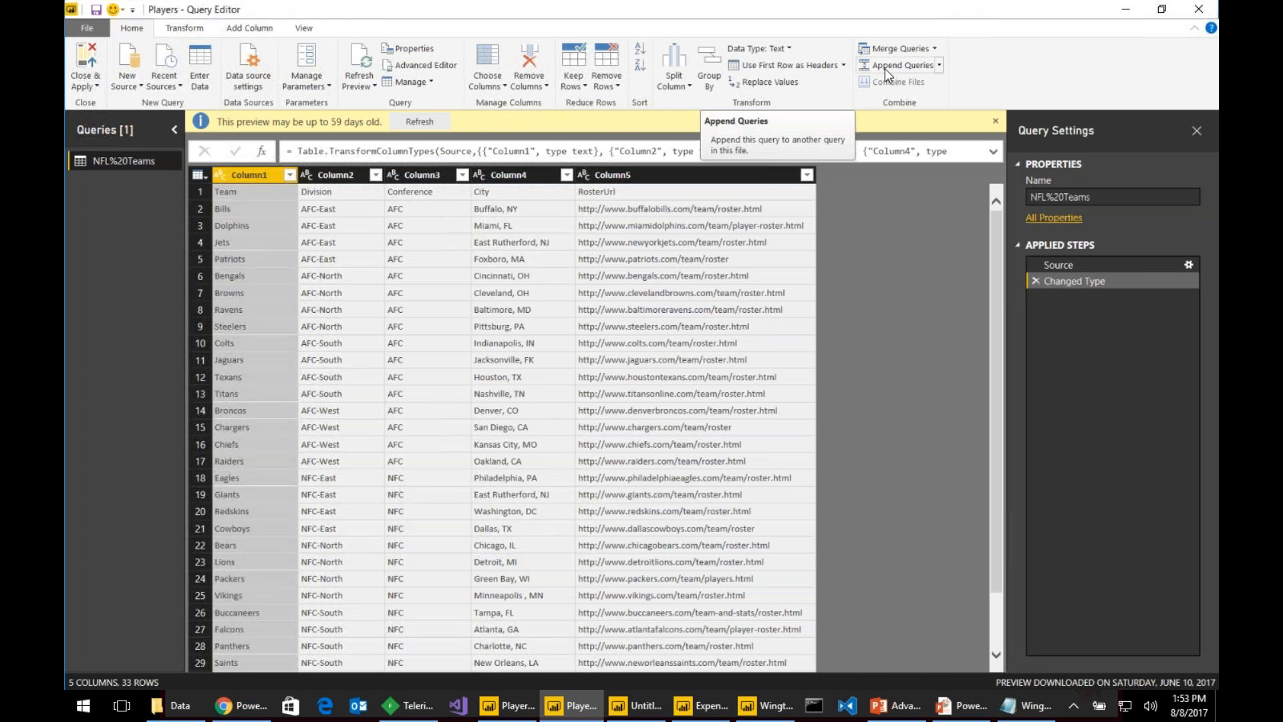
pyautogui.click(760, 64)
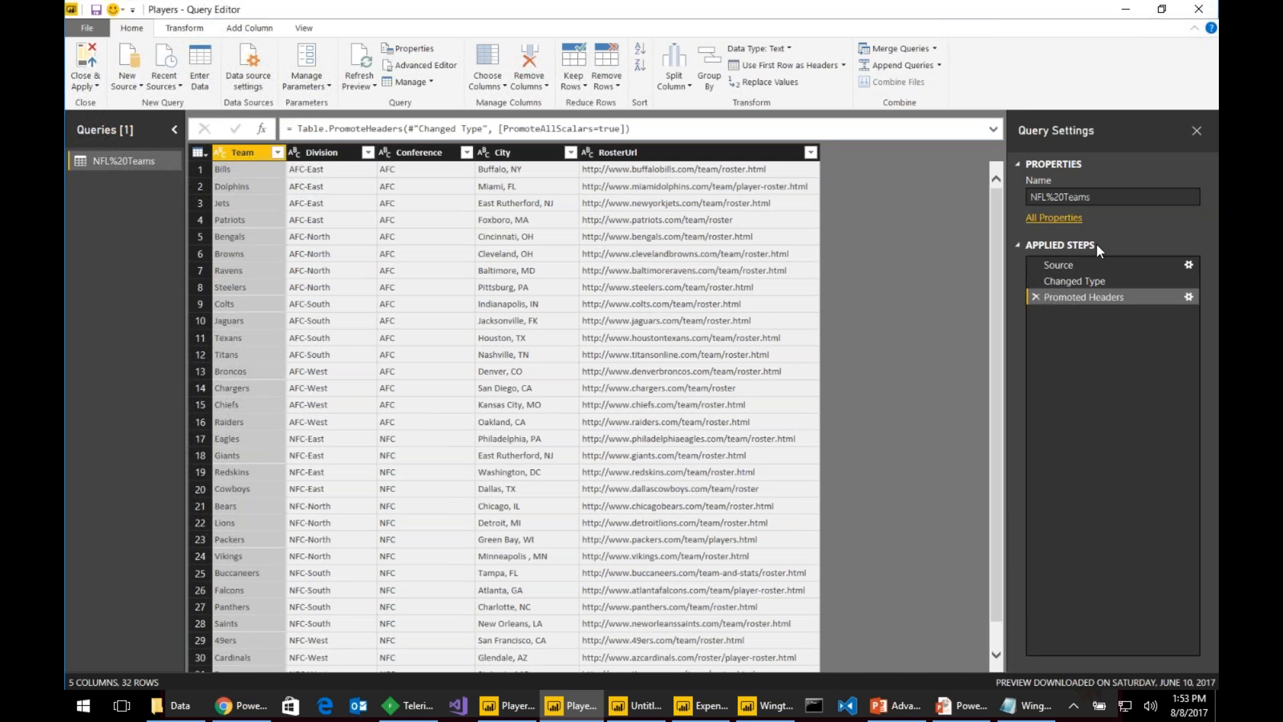
# - Rename the NFL%20Teams query to Teams
pyautogui.moveTo(1099, 198); pyautogui.dragTo(962, 213)
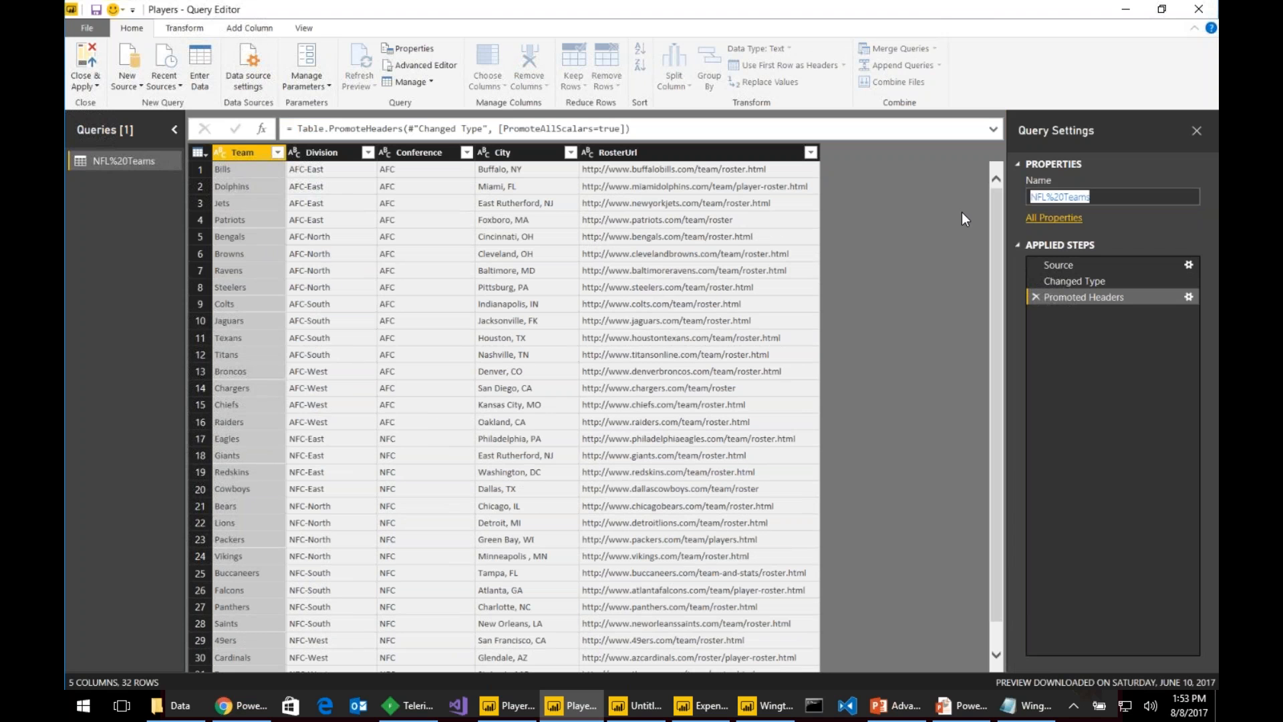
pyautogui.write('Team')
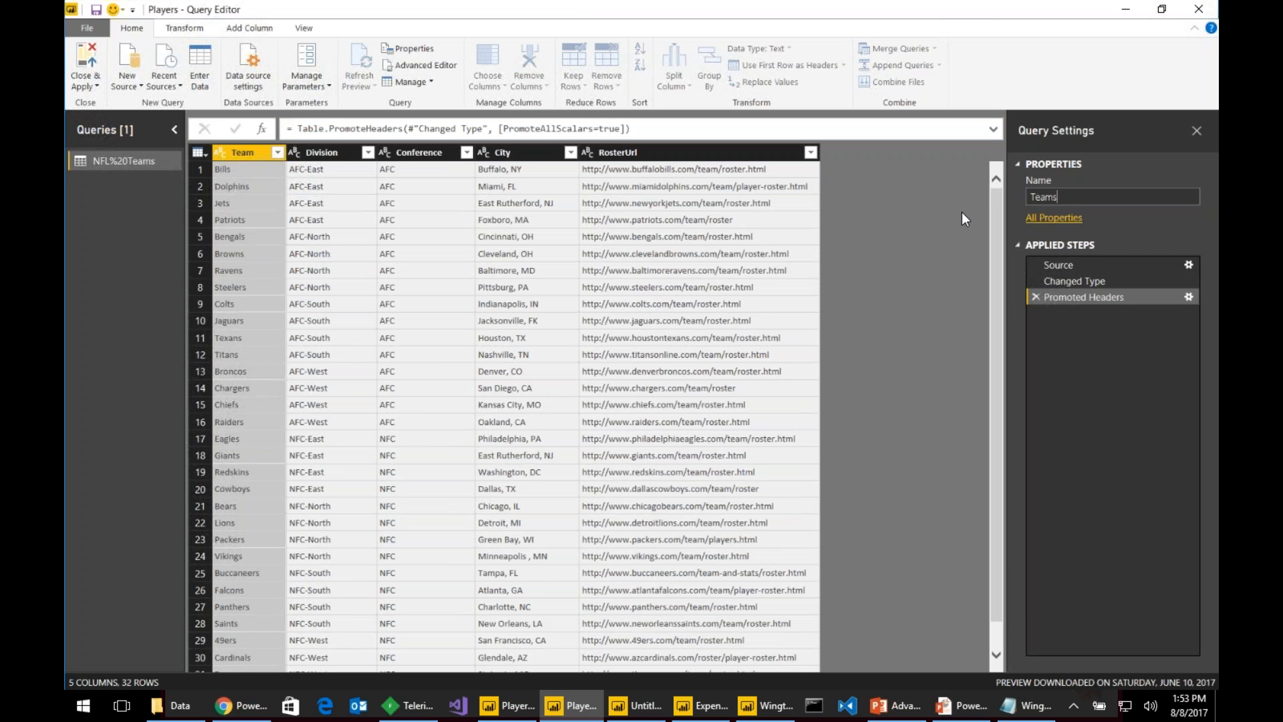
pyautogui.write('s')
pyautogui.press('Return')
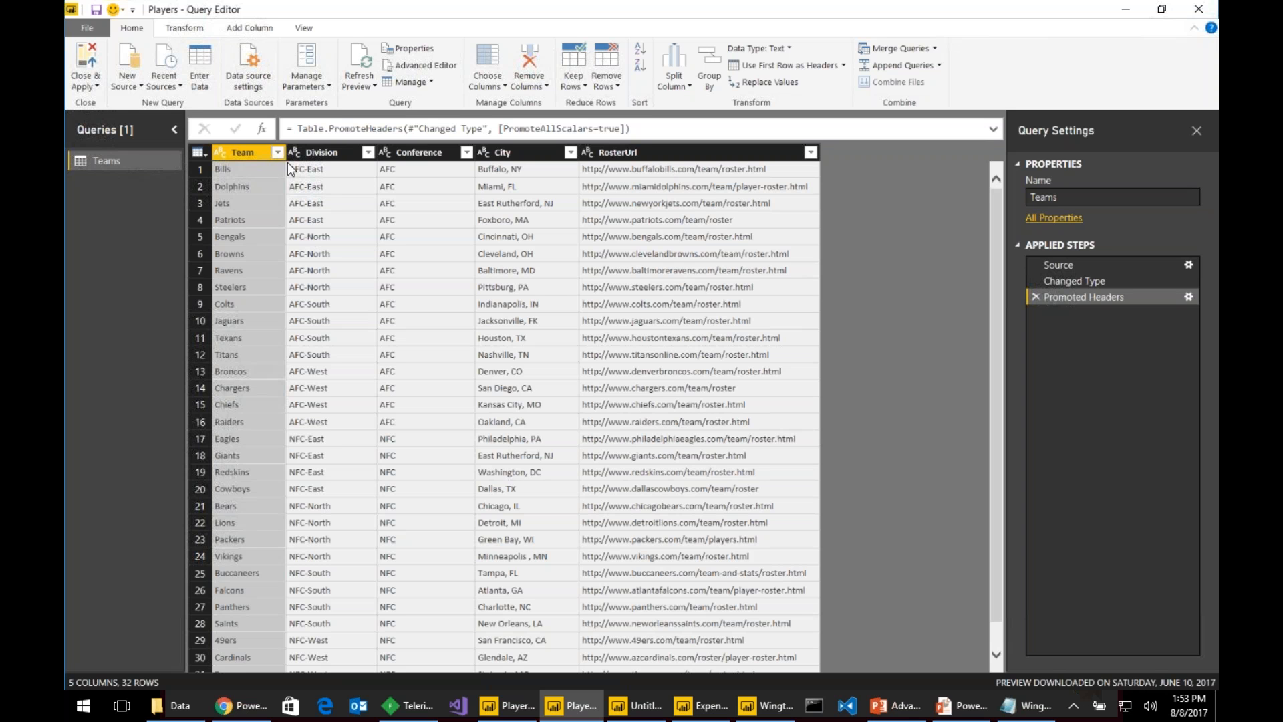
# - Copy the Patriots roster URL from the RosterUrl column
pyautogui.click(686, 221)
pyautogui.rightClick(686, 220)
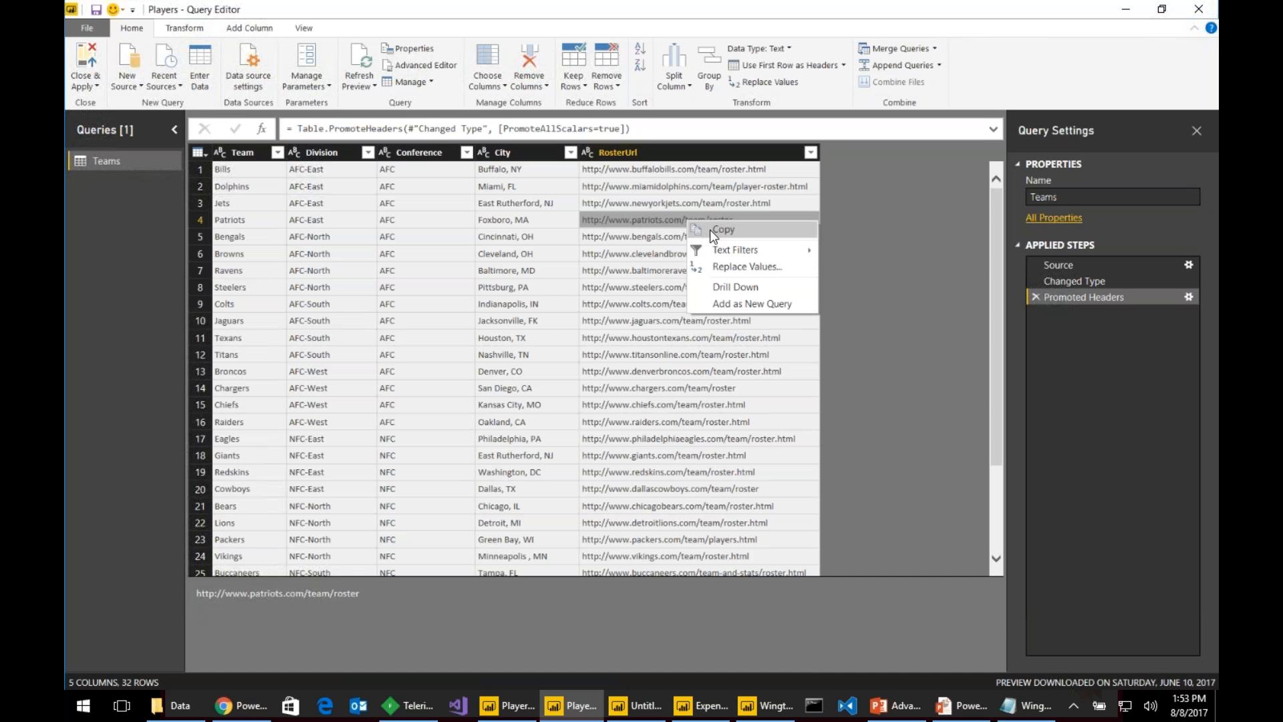
pyautogui.click(709, 230)
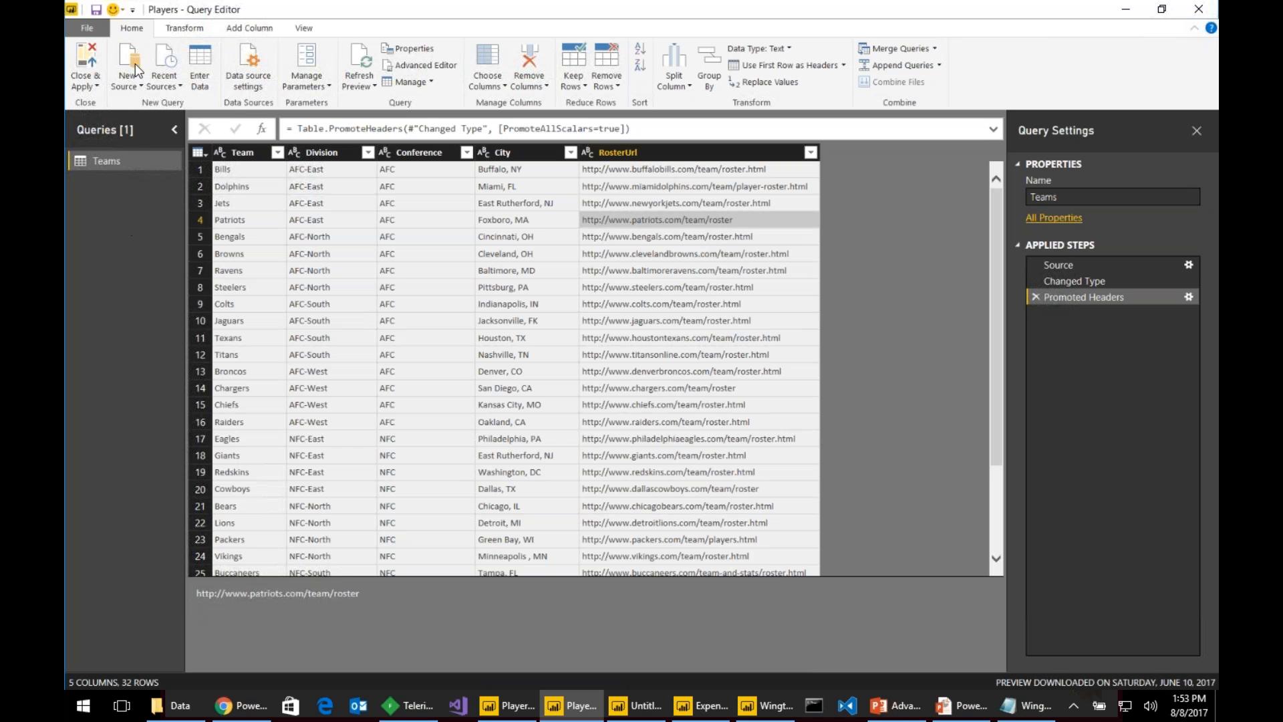
pyautogui.click(127, 81)
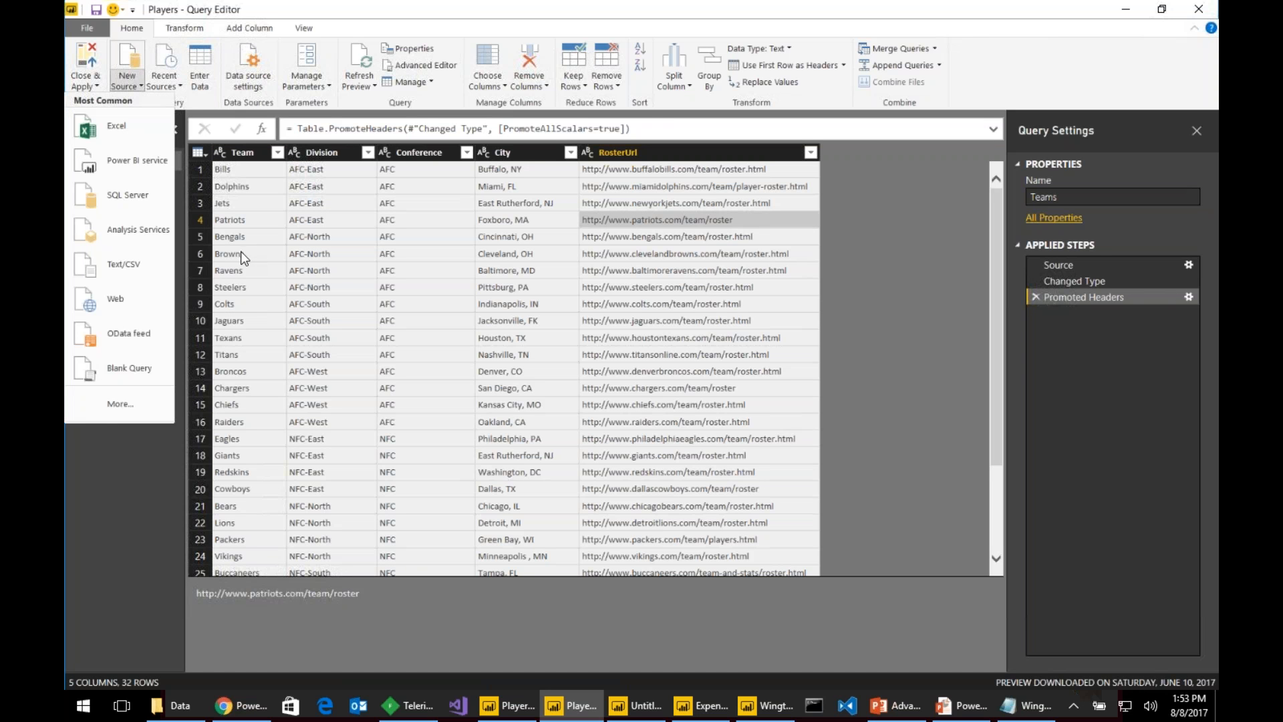
# - Load Table 0 from the Patriots roster web page as a new query
pyautogui.click(137, 302)
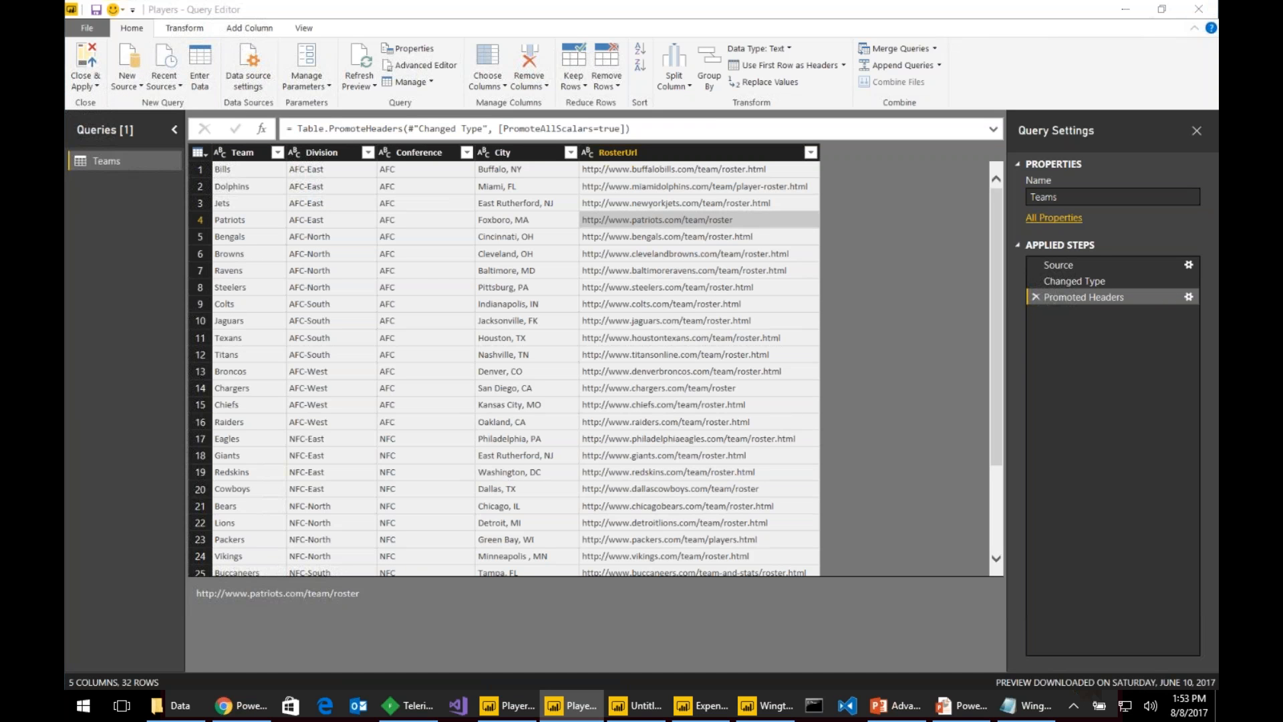
pyautogui.hotkey('ctrl', 'v')
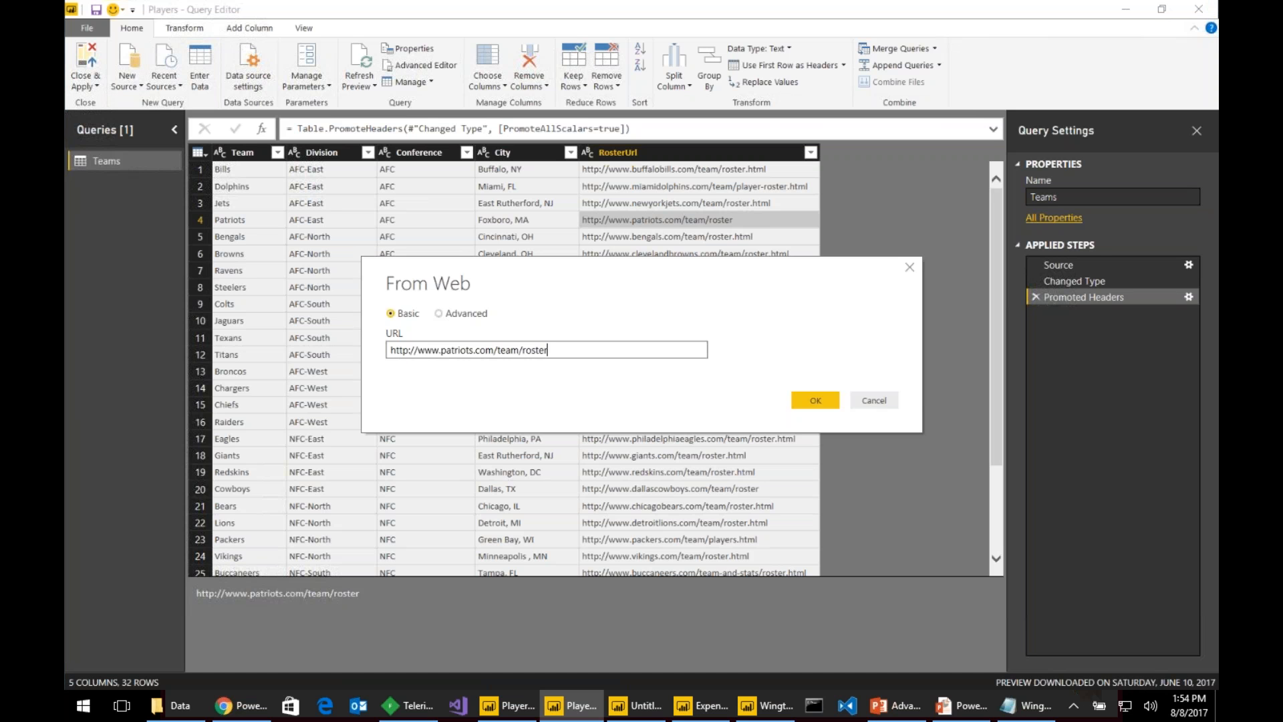
pyautogui.press('Return')
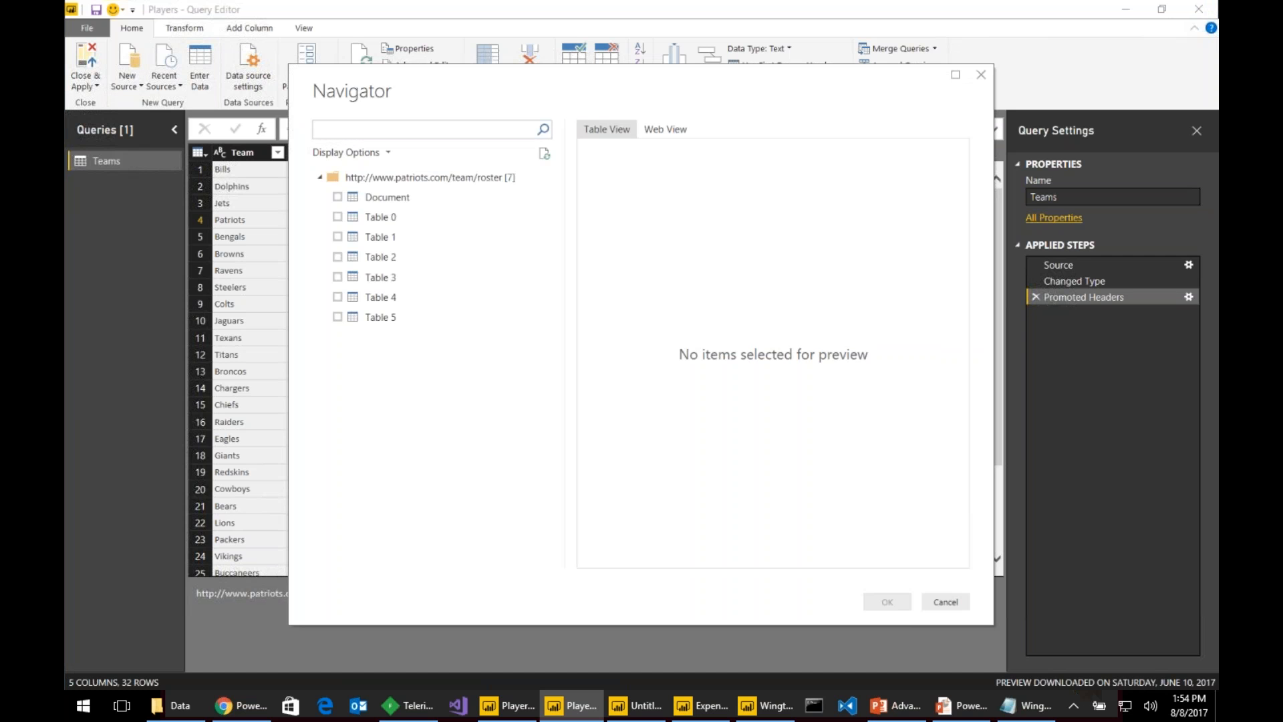
pyautogui.click(338, 217)
pyautogui.click(885, 601)
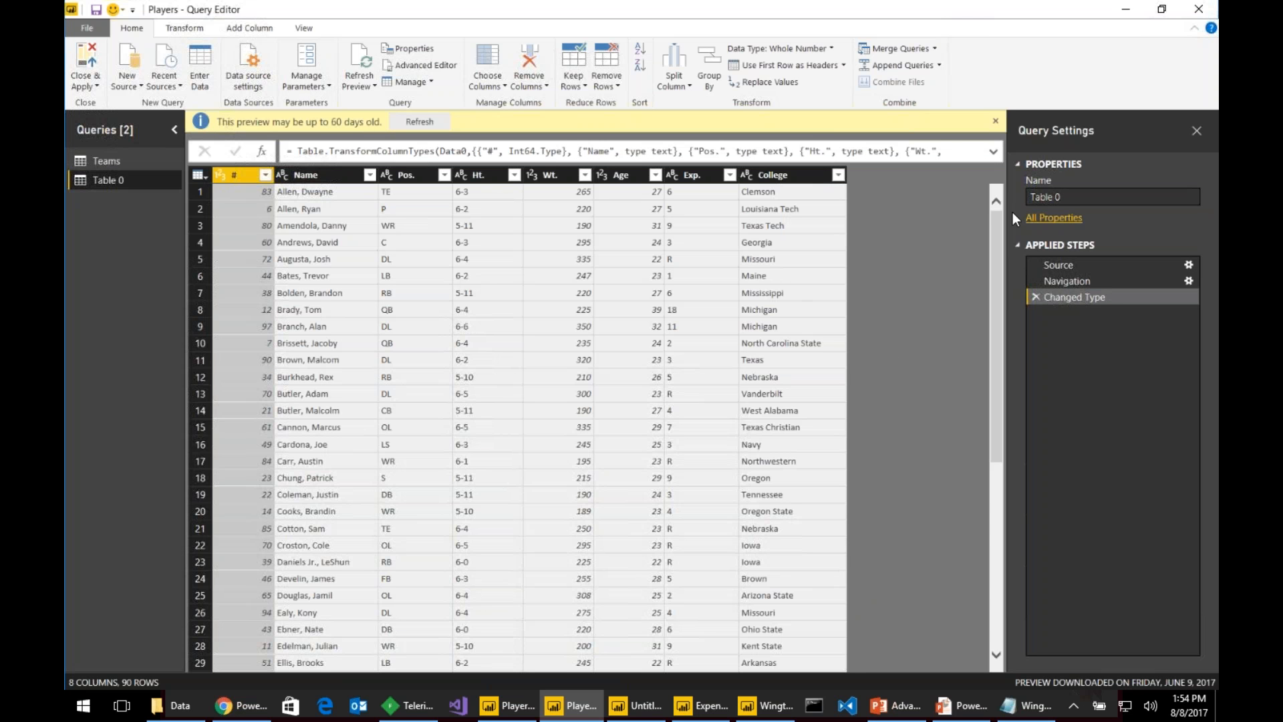
# - Rename the Table 0 query to GetPlayers
pyautogui.click(1071, 196)
pyautogui.write('GetPlayers')
pyautogui.press('Return')
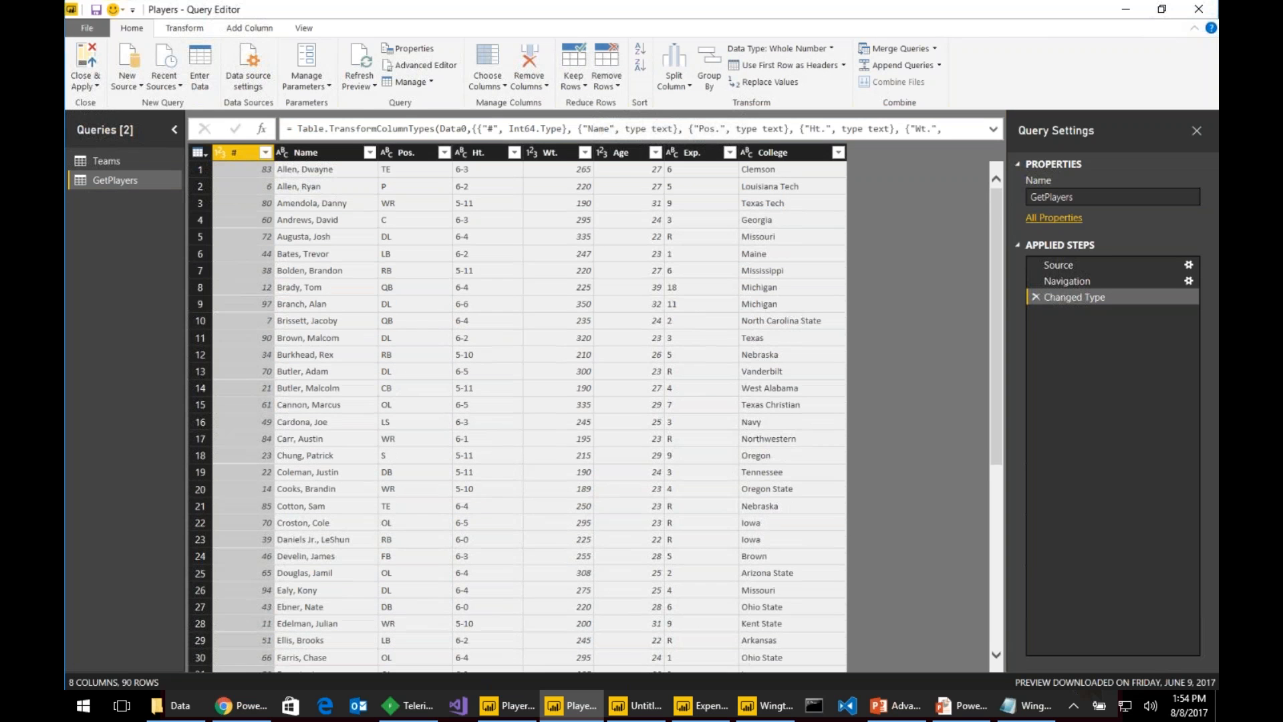
pyautogui.click(306, 30)
# - In the Advanced Editor, add a (urlRoster as text) => line above let
pyautogui.click(408, 58)
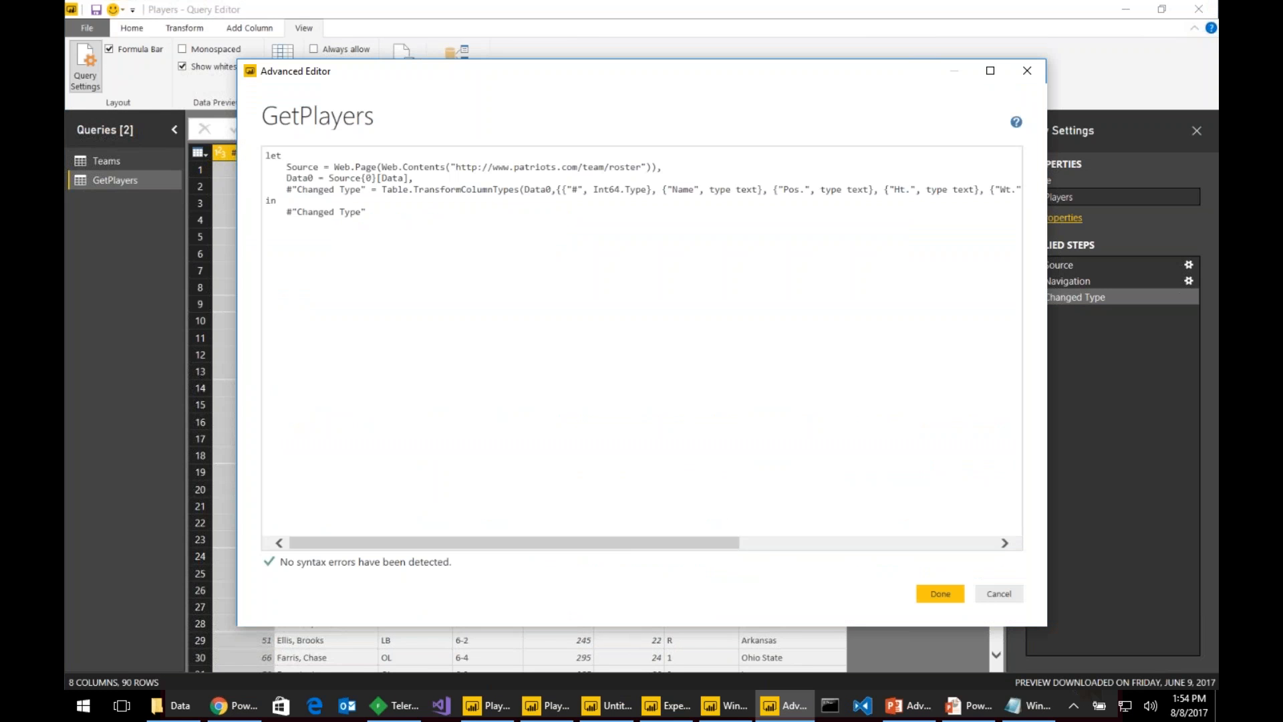
pyautogui.moveTo(454, 169); pyautogui.dragTo(641, 168)
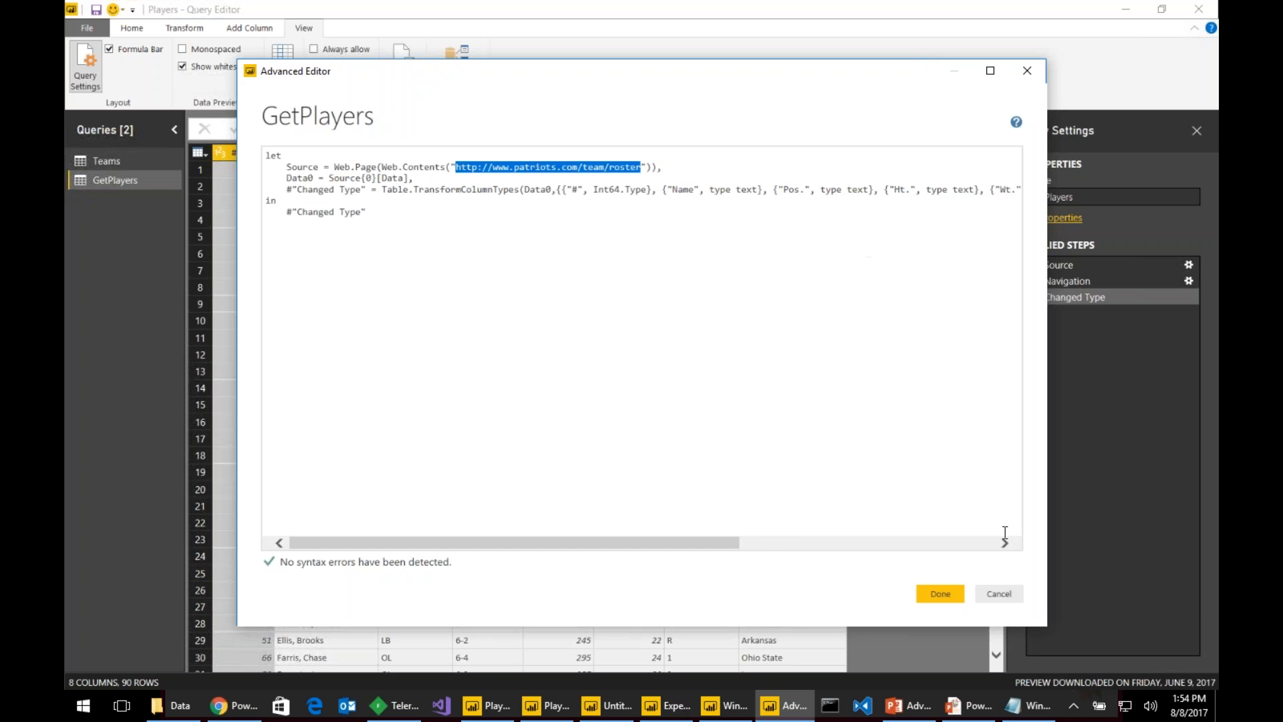
pyautogui.click(1000, 594)
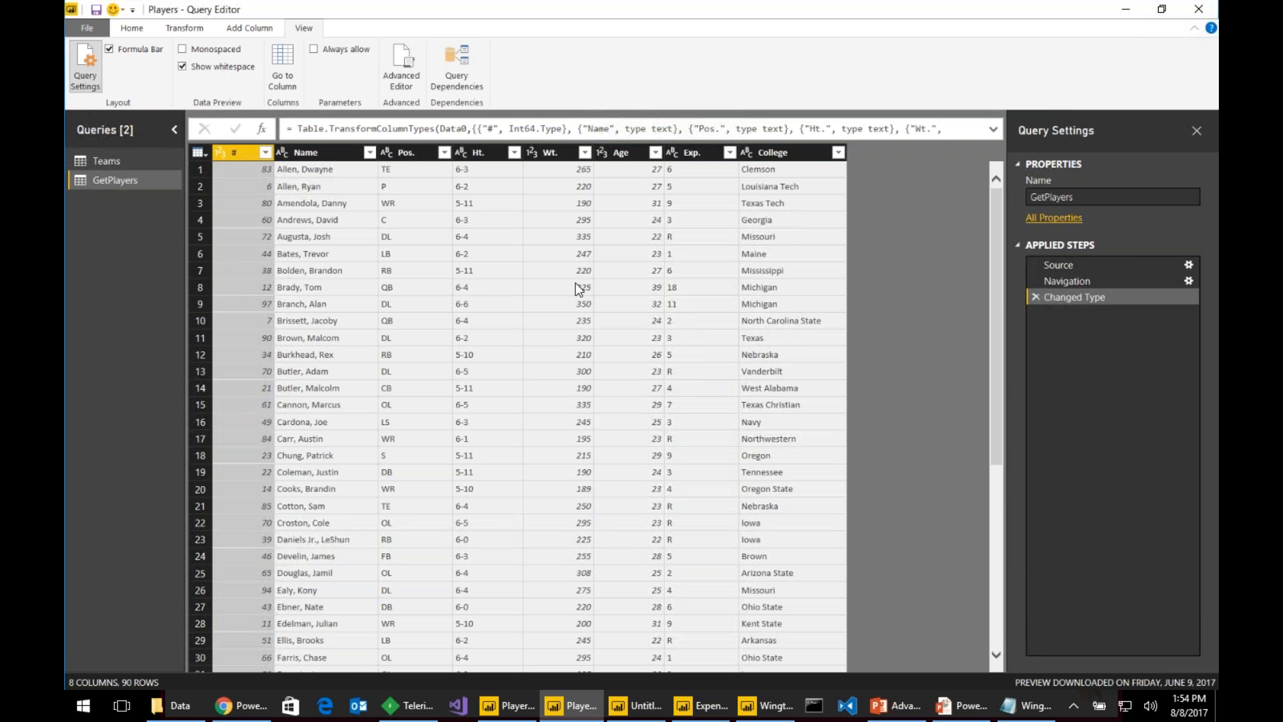
pyautogui.click(402, 67)
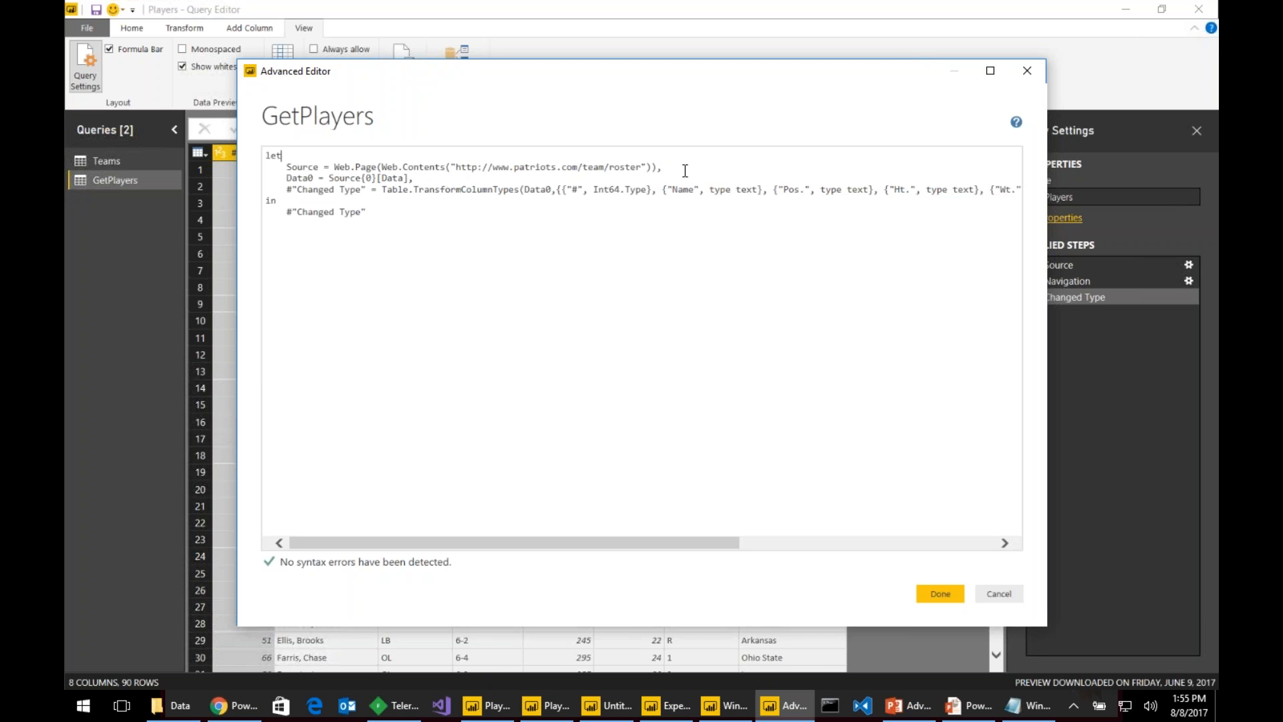
pyautogui.press('Return')
pyautogui.press('Return')
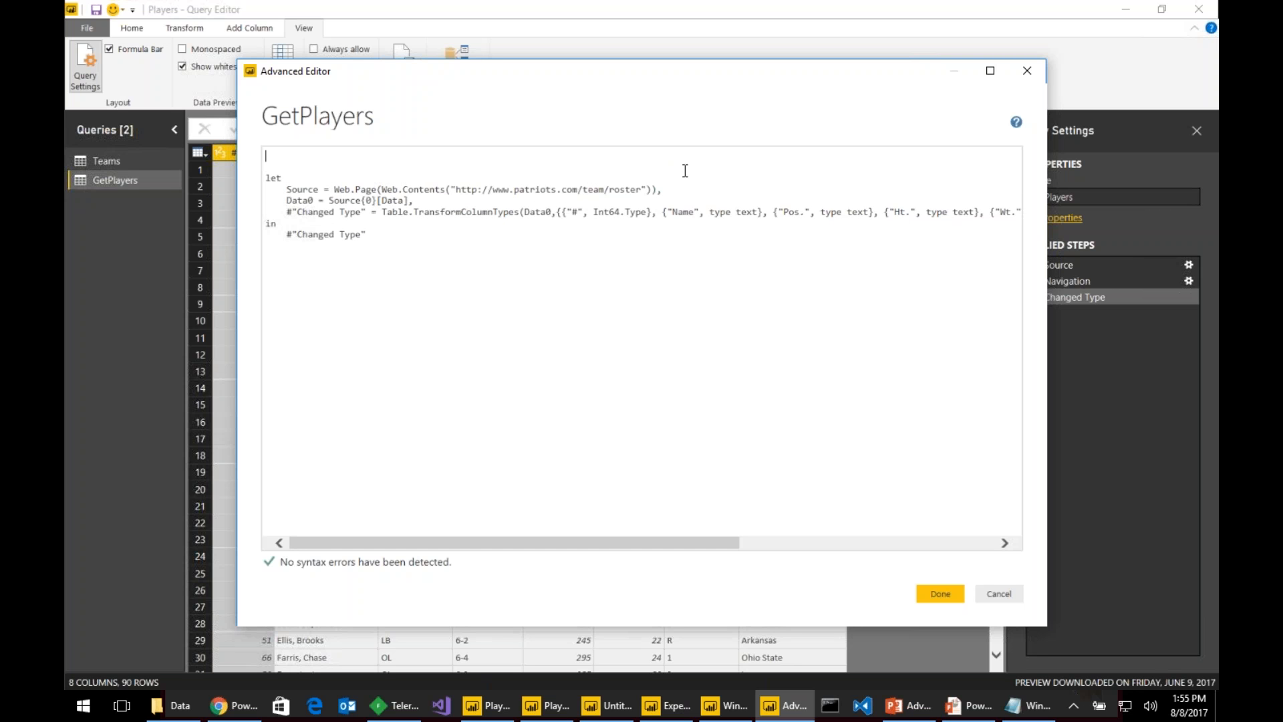
pyautogui.write('() =>')
pyautogui.click(270, 156)
pyautogui.write('urlRoster as text')
# - Replace the hard-coded Patriots URL in Web.Contents with urlRoster and save the code
pyautogui.hotkey('ctrl', 'shift', 'Left')
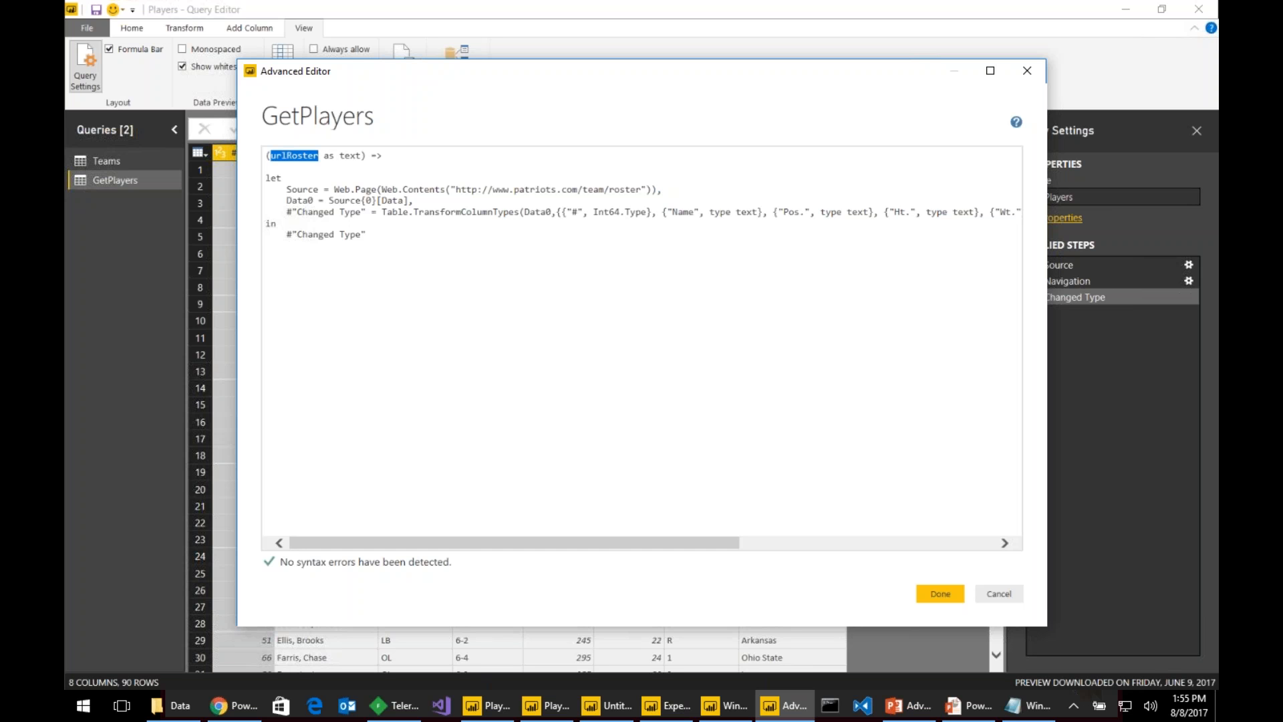
pyautogui.press('Down')
pyautogui.press('Down')
pyautogui.press('Down')
pyautogui.press('Left')
pyautogui.press('Left')
pyautogui.press('Left')
pyautogui.hotkey('ctrl', 'shift', 'Left')
pyautogui.hotkey('ctrl', 'shift', 'Left')
pyautogui.hotkey('ctrl', 'shift', 'Left')
pyautogui.hotkey('ctrl', 'shift', 'Left')
pyautogui.hotkey('ctrl', 'shift', 'Left')
pyautogui.hotkey('ctrl', 'shift', 'Left')
pyautogui.hotkey('ctrl', 'shift', 'Left')
pyautogui.hotkey('ctrl', 'shift', 'Left')
pyautogui.hotkey('ctrl', 'shift', 'Left')
pyautogui.hotkey('ctrl', 'shift', 'Left')
pyautogui.press('BackSpace')
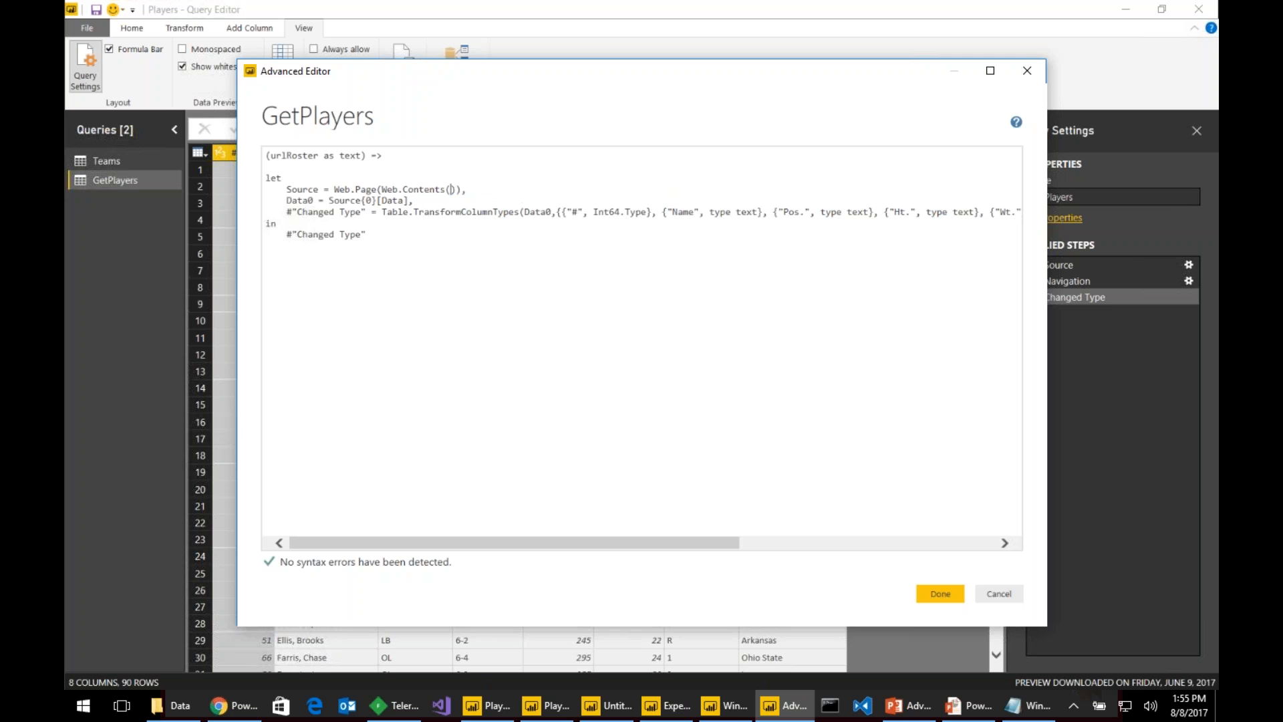
pyautogui.hotkey('ctrl', 'v')
pyautogui.click(936, 594)
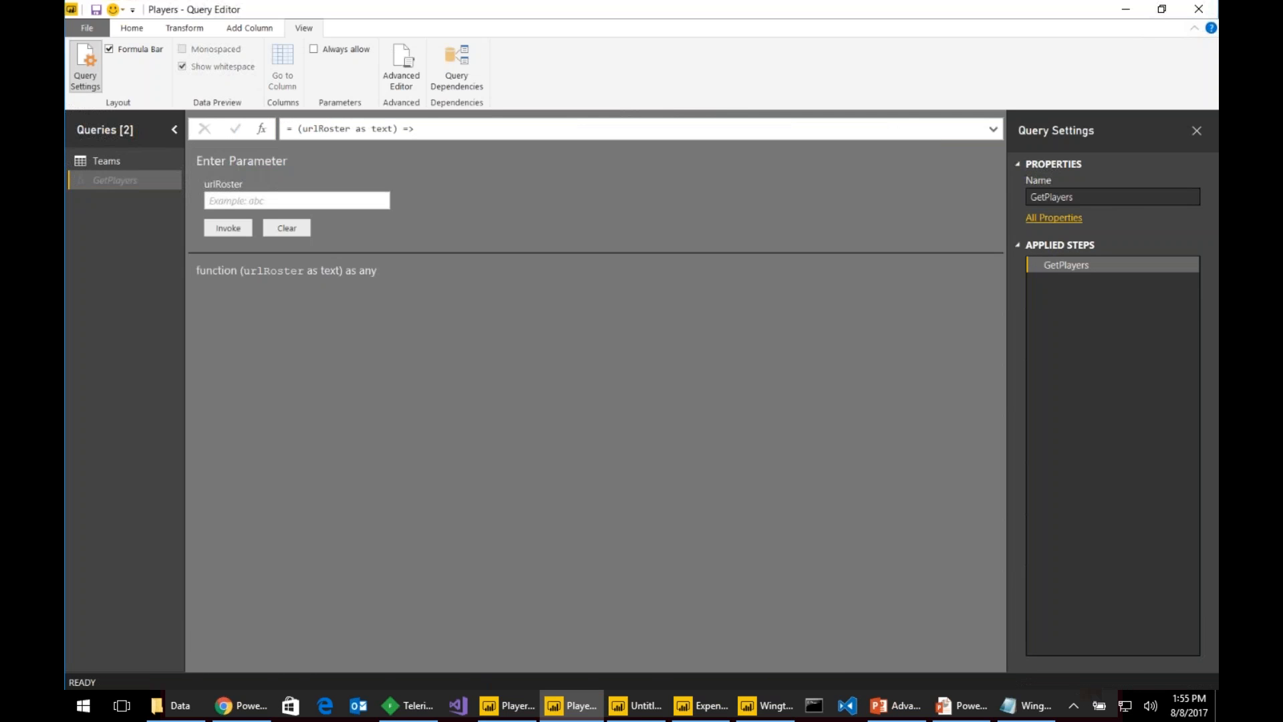
pyautogui.click(137, 162)
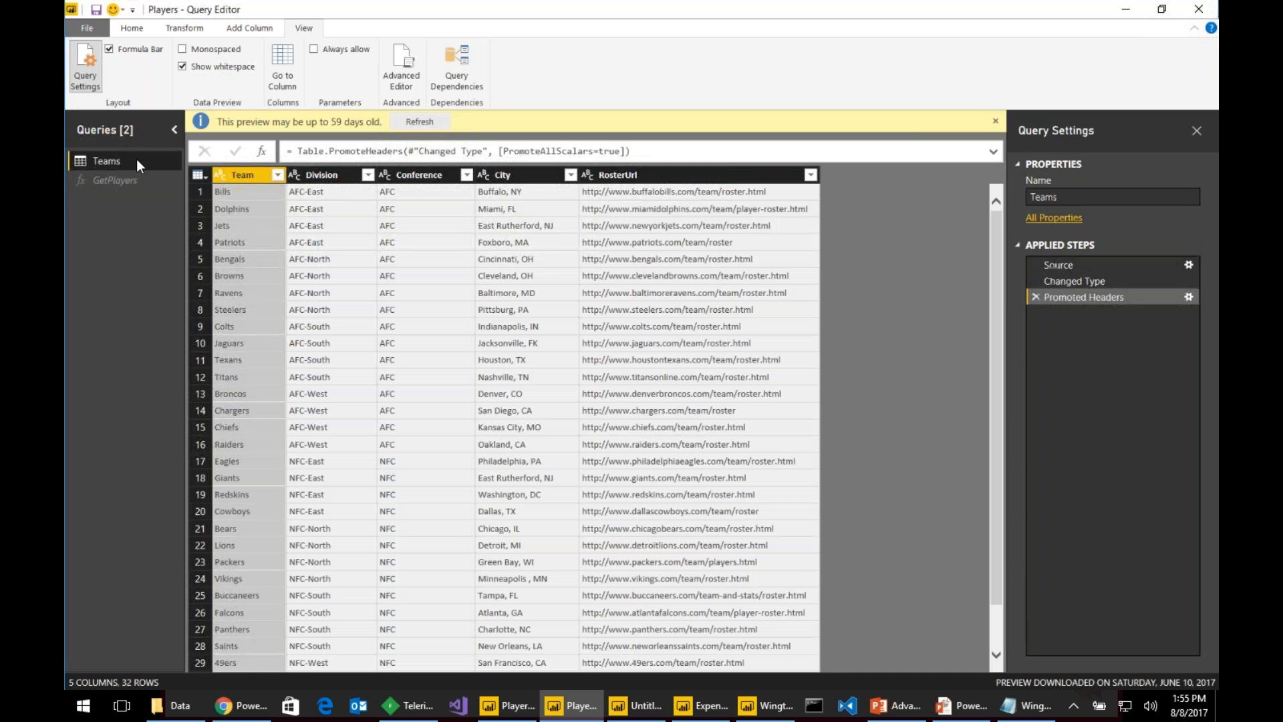
pyautogui.click(90, 184)
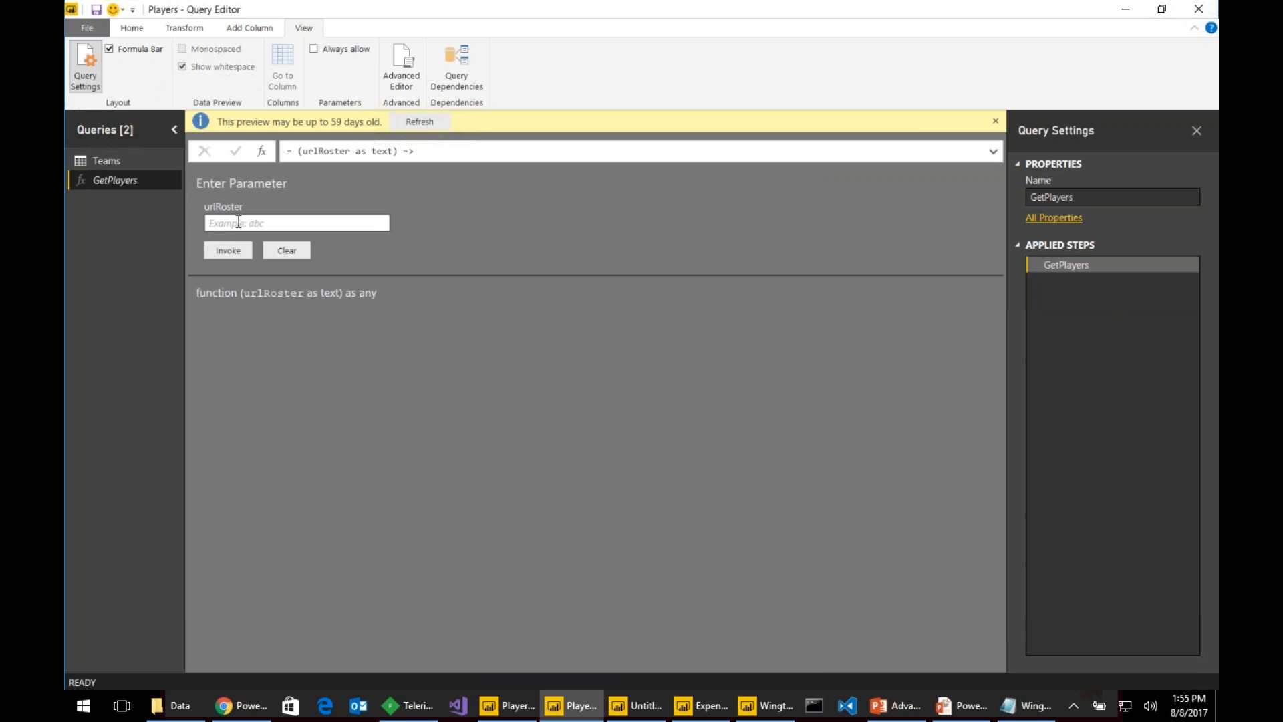
pyautogui.click(231, 705)
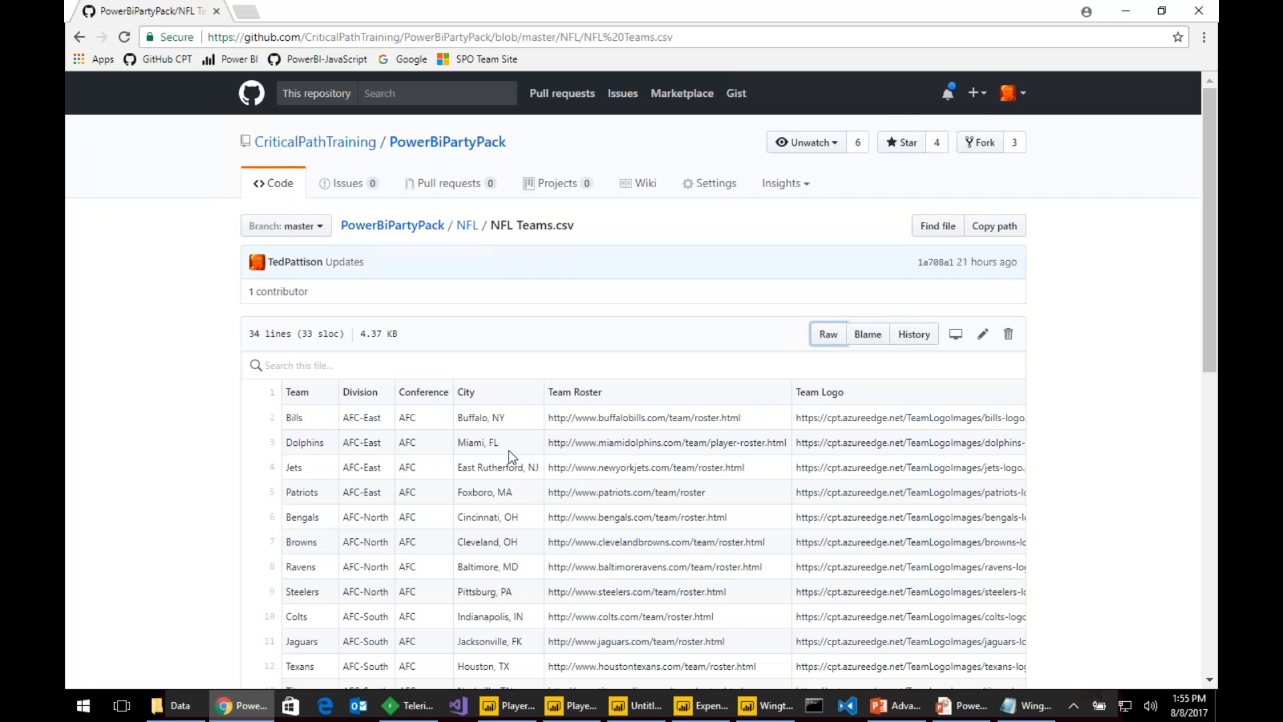
pyautogui.moveTo(743, 418); pyautogui.dragTo(548, 419)
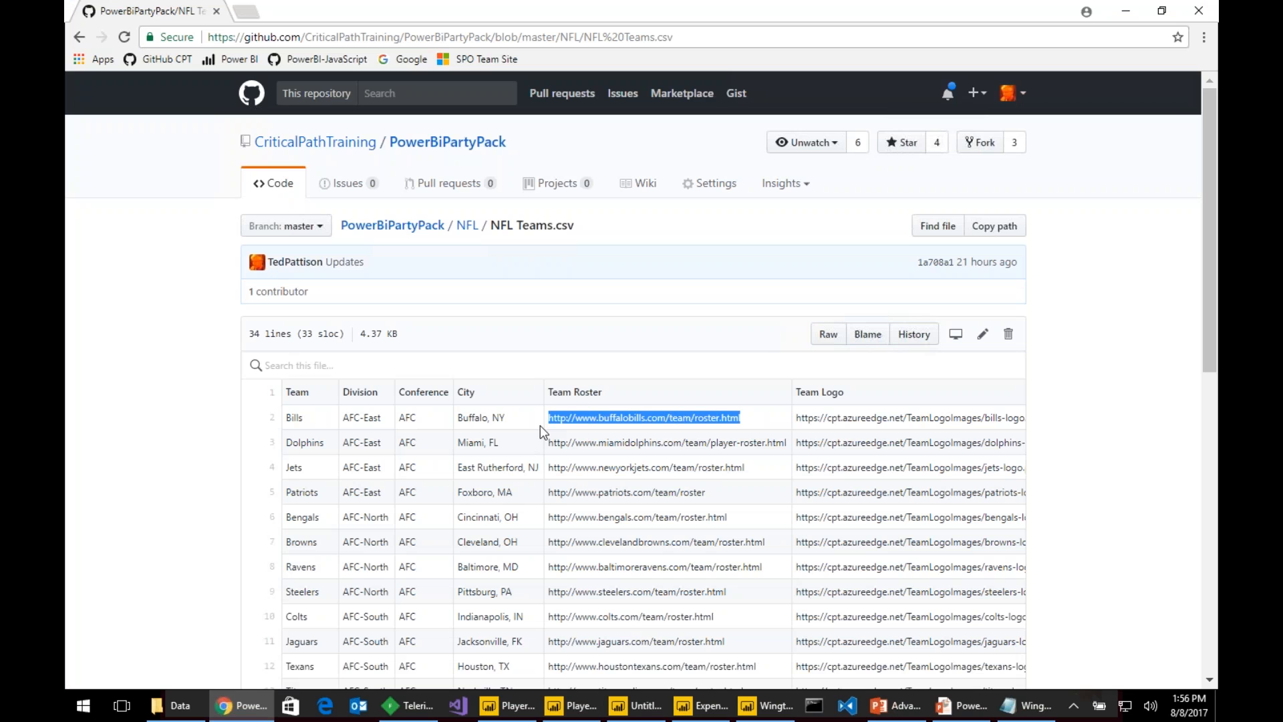
pyautogui.hotkey('alt', 'Tab')
pyautogui.click(272, 223)
pyautogui.hotkey('ctrl', 'v')
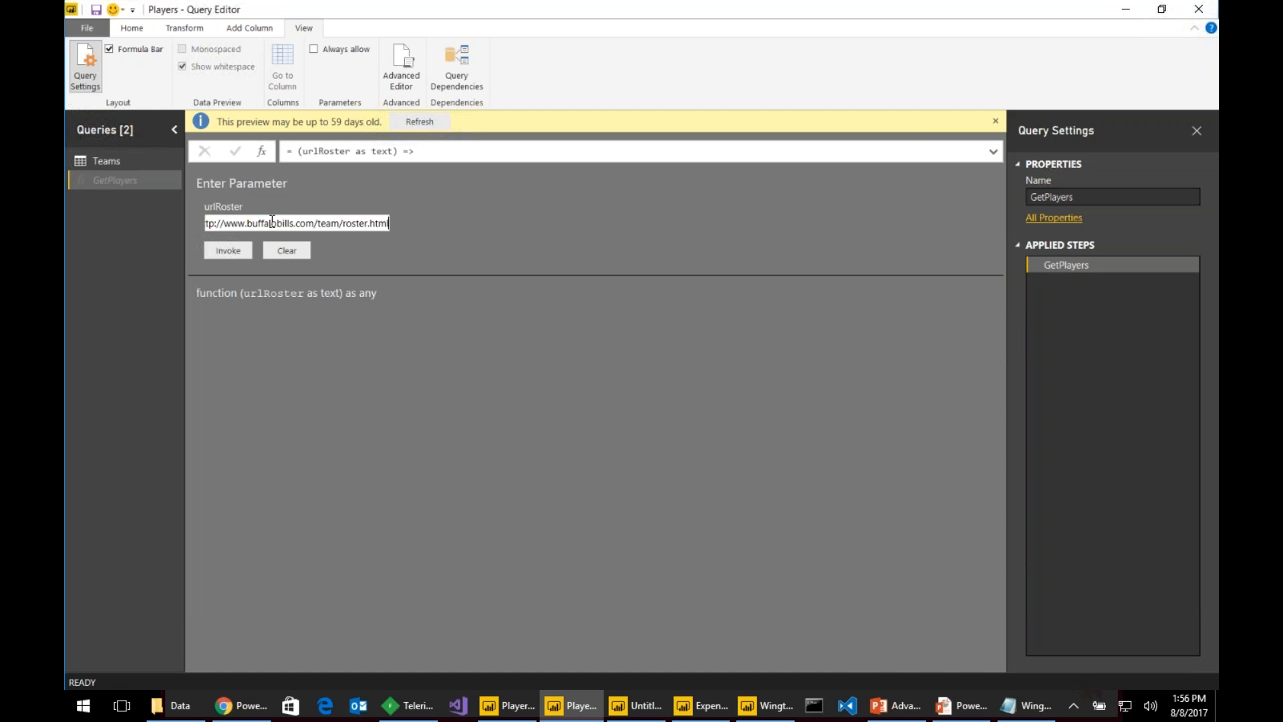
pyautogui.click(230, 251)
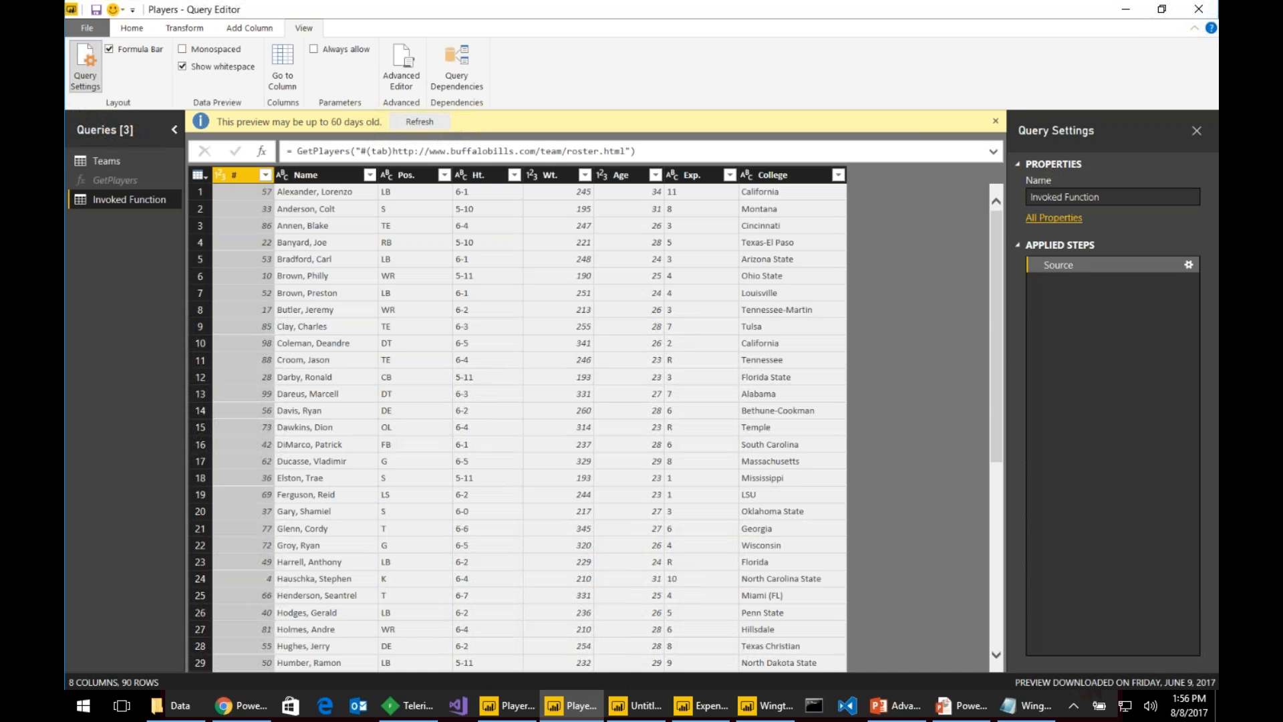
pyautogui.rightClick(128, 200)
pyautogui.click(167, 245)
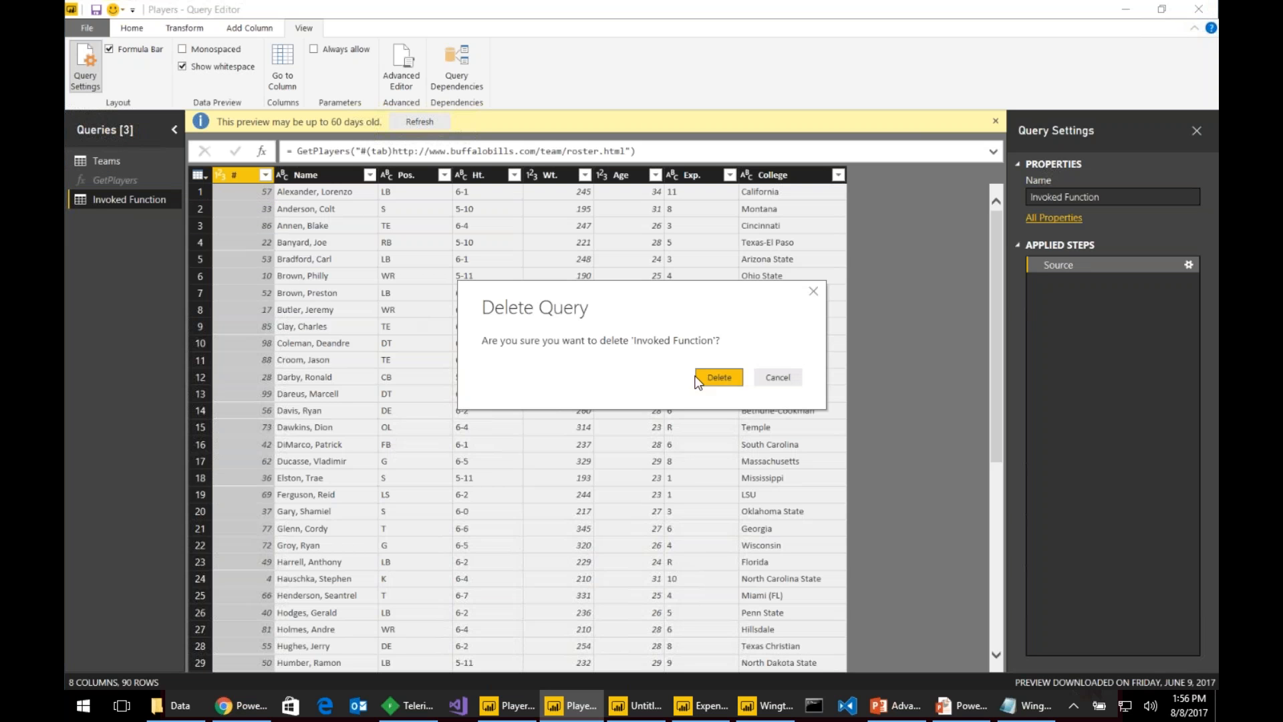
pyautogui.click(710, 373)
pyautogui.click(143, 179)
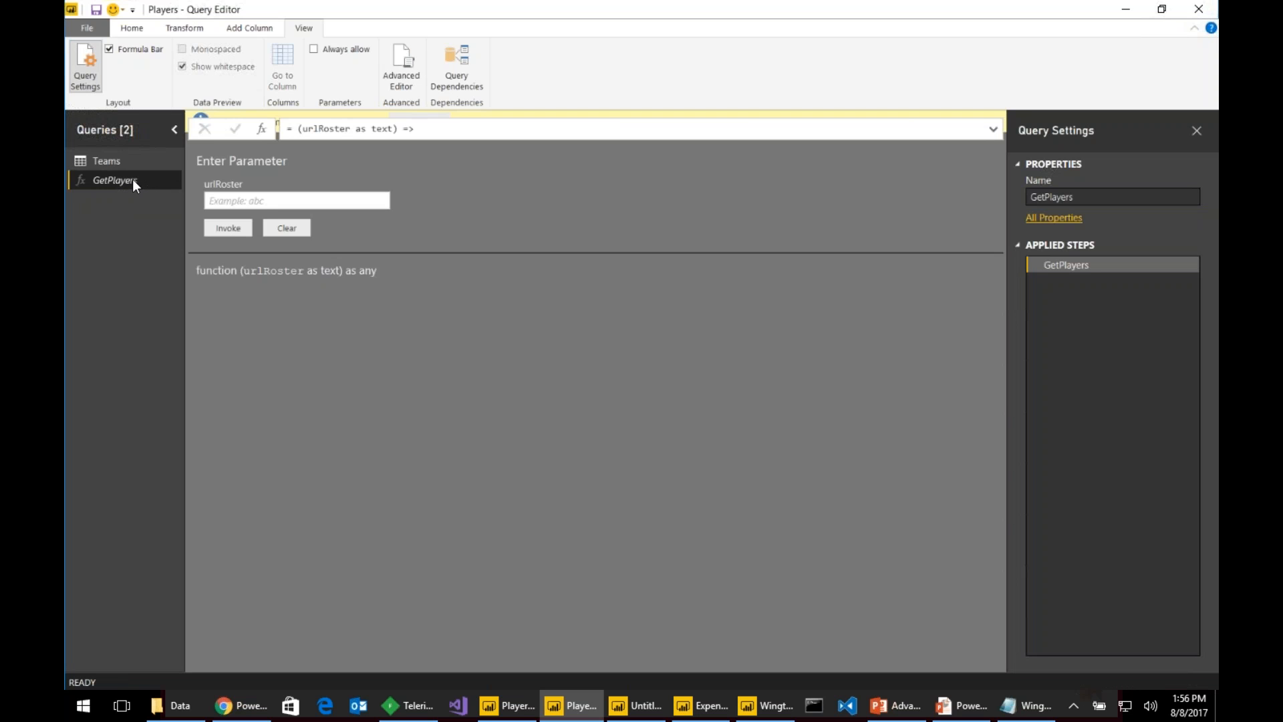
# - Create a reference to Teams and rename the new Teams (2) query to Players
pyautogui.click(134, 160)
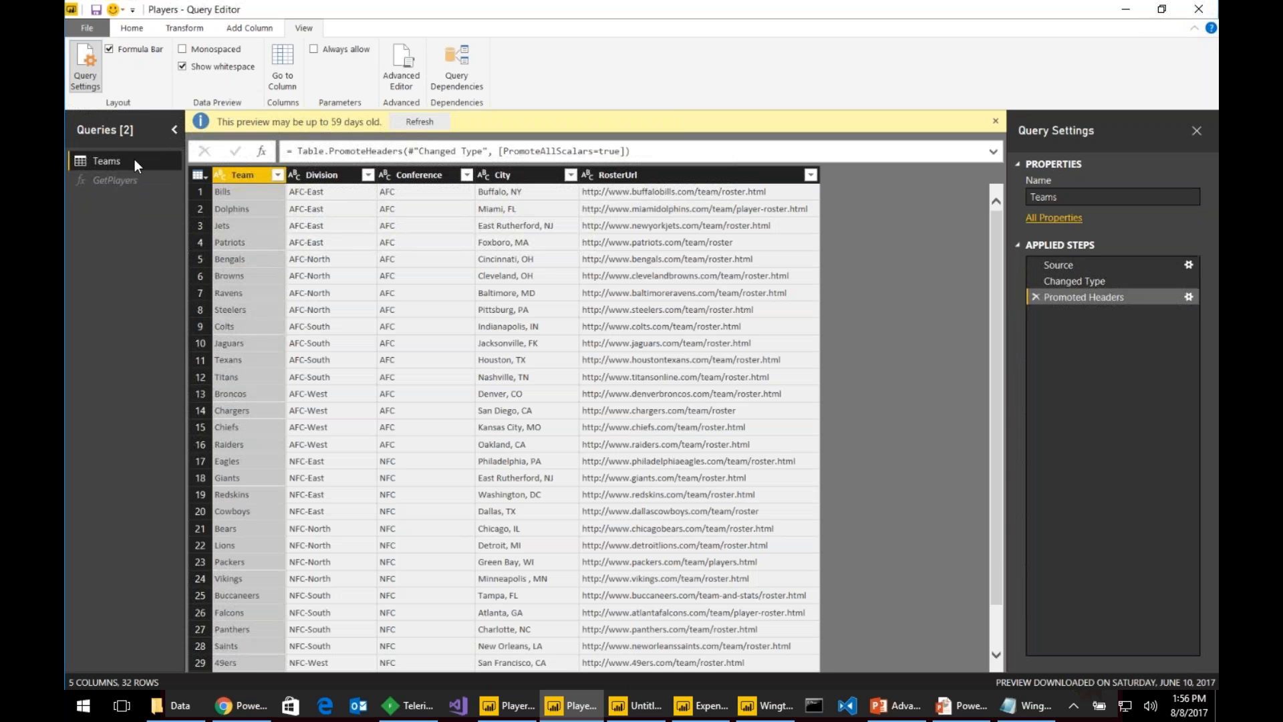
pyautogui.rightClick(135, 164)
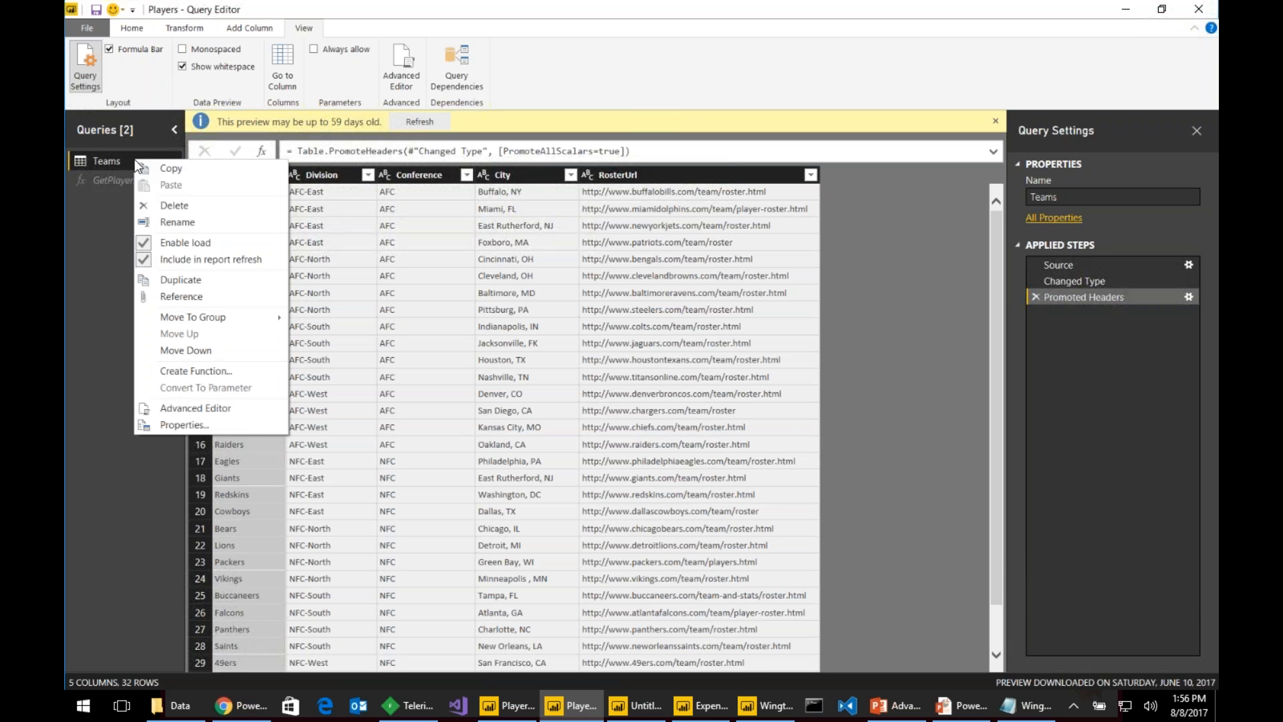
pyautogui.click(203, 295)
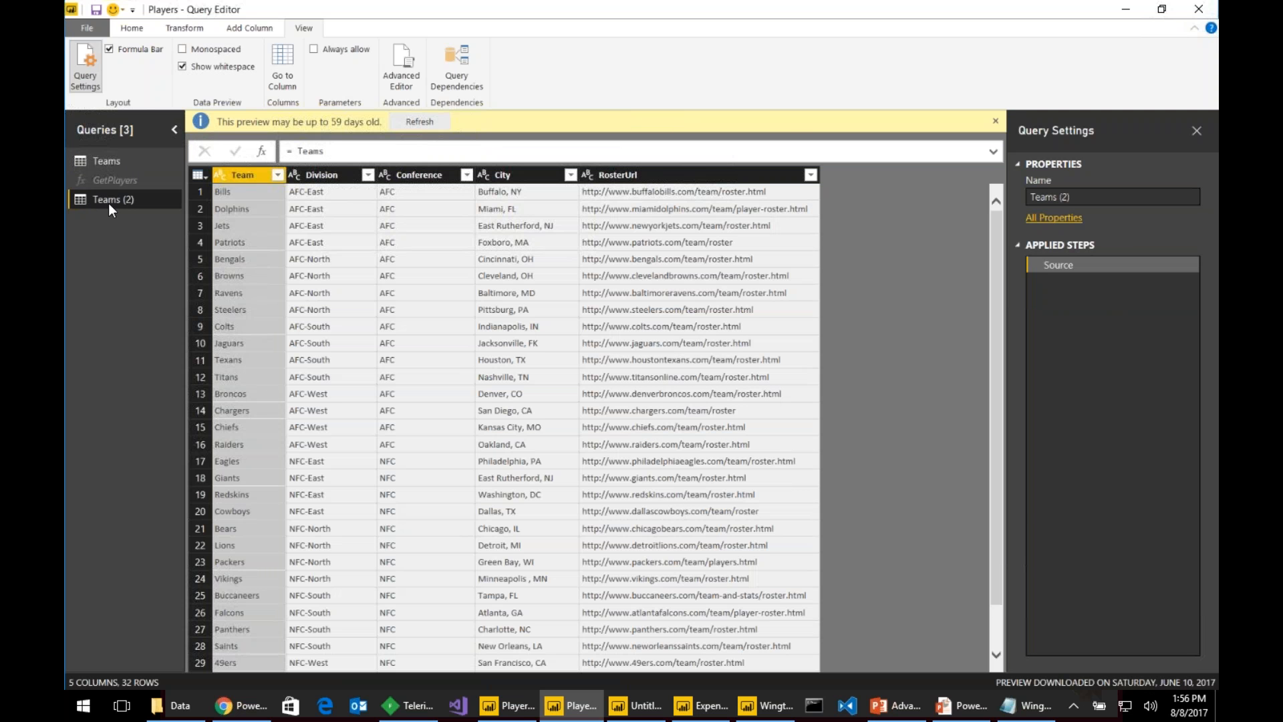
pyautogui.doubleClick(109, 203)
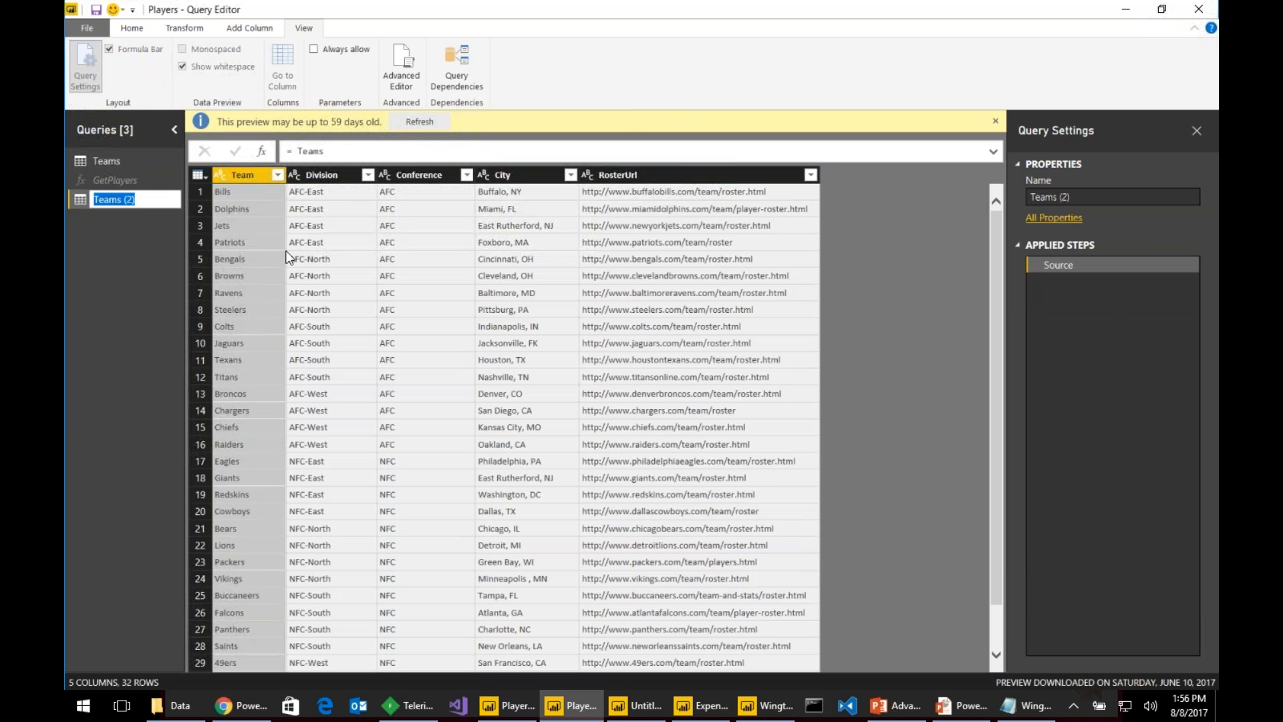
pyautogui.write('Players')
pyautogui.press('Return')
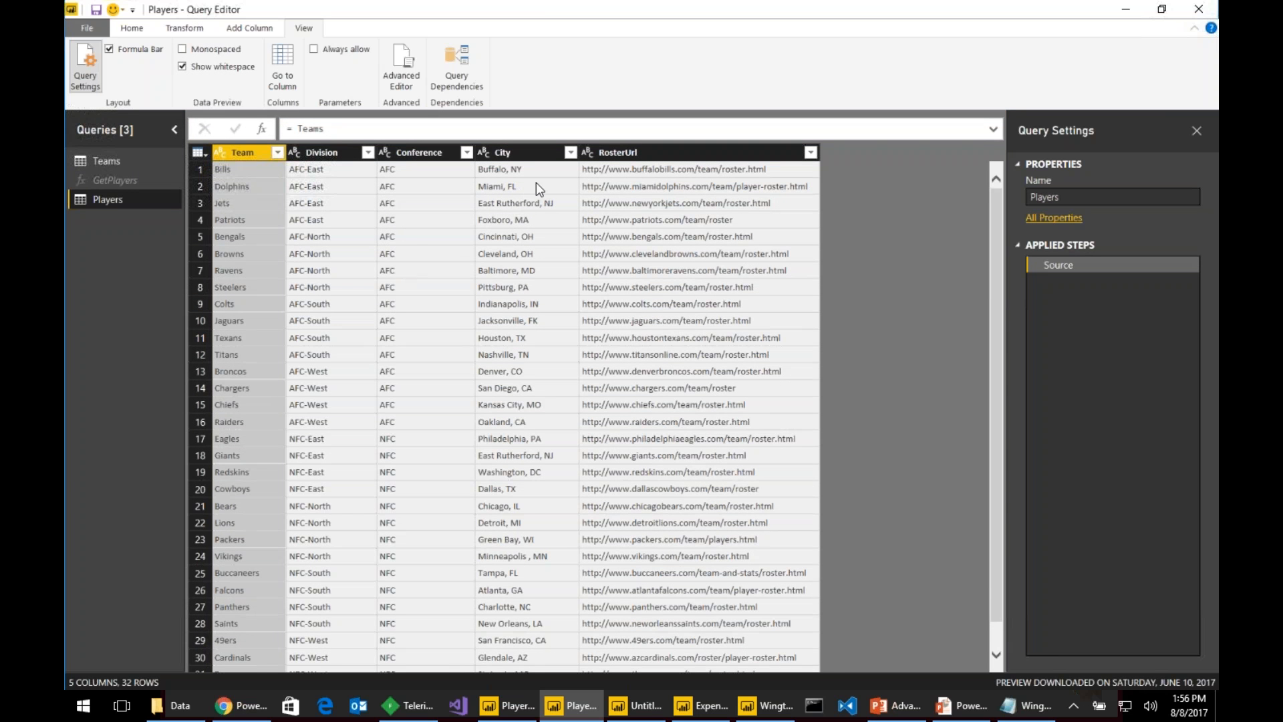
pyautogui.click(354, 152)
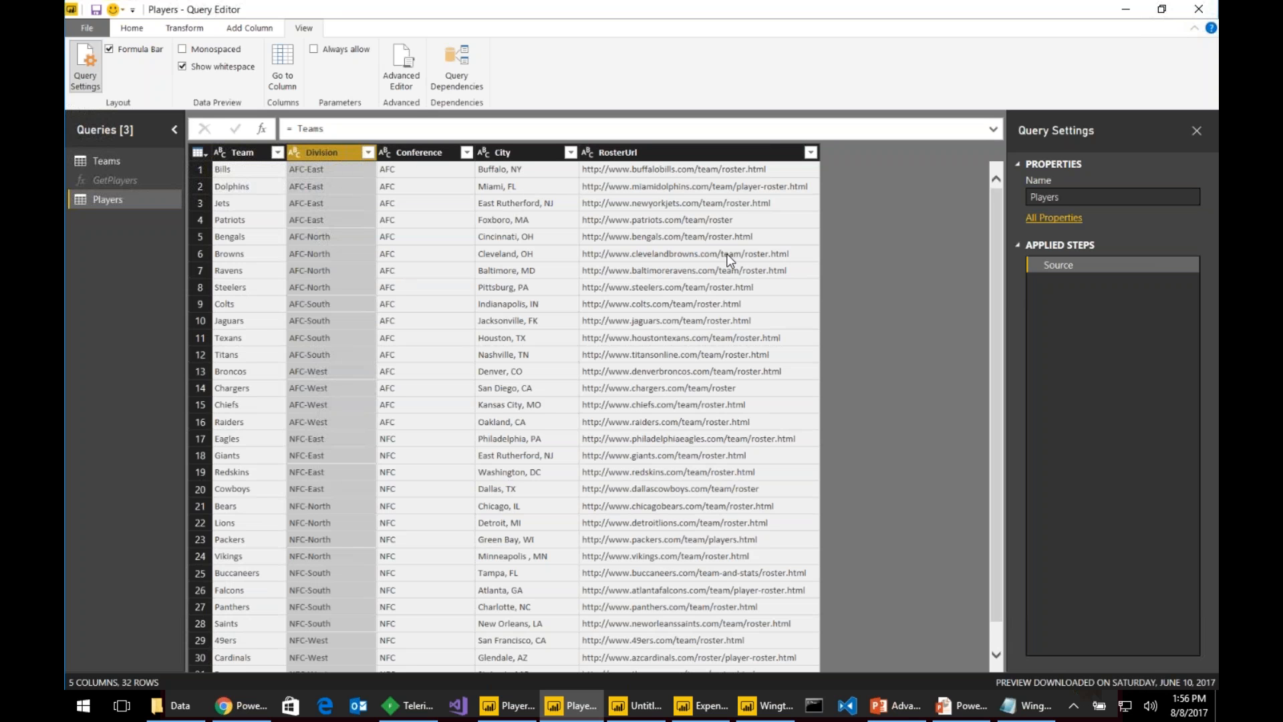
pyautogui.click(235, 28)
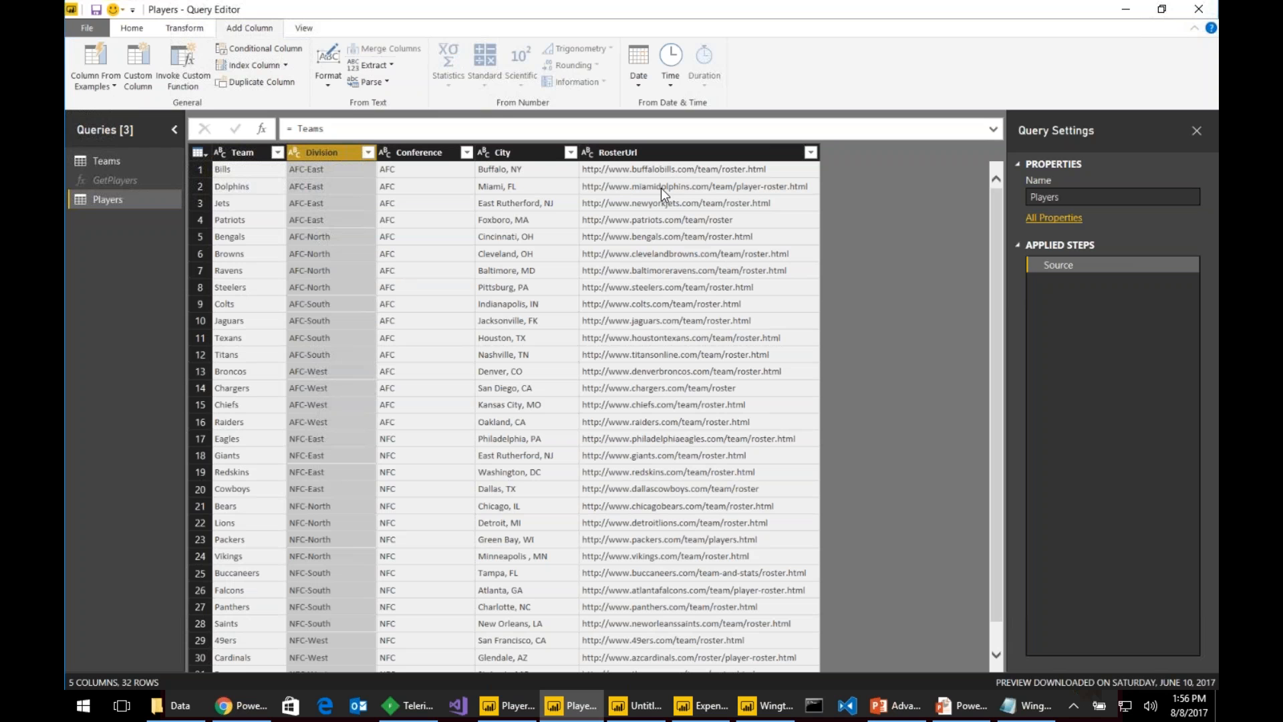
pyautogui.click(179, 57)
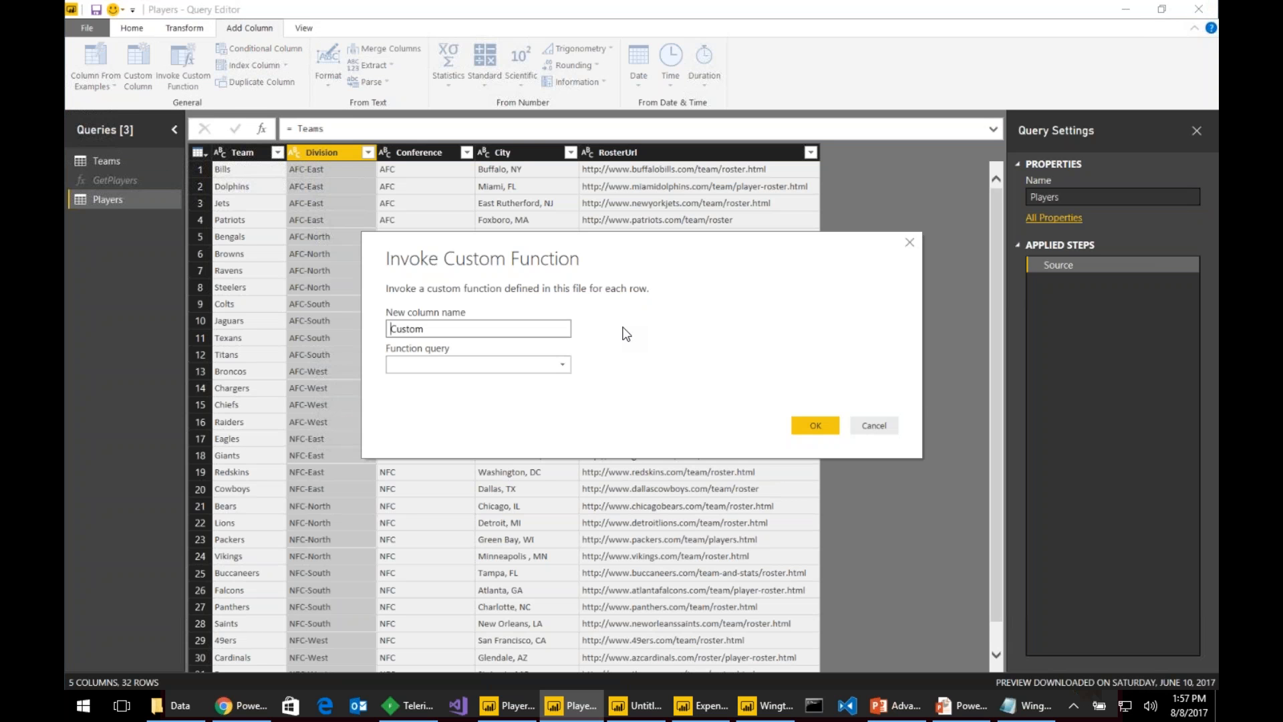
pyautogui.write('PLayers')
pyautogui.press('Home')
pyautogui.press('Right')
pyautogui.press('Right')
pyautogui.press('BackSpace')
pyautogui.write('l')
pyautogui.click(525, 361)
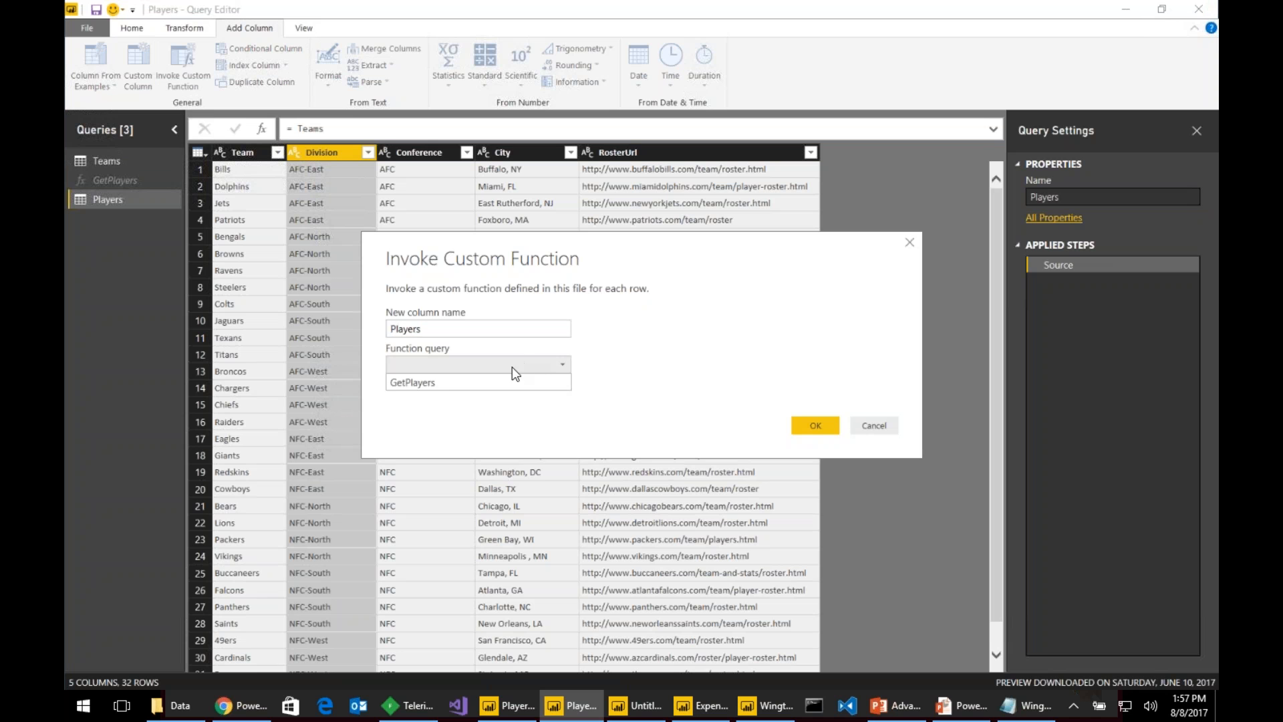
pyautogui.click(504, 381)
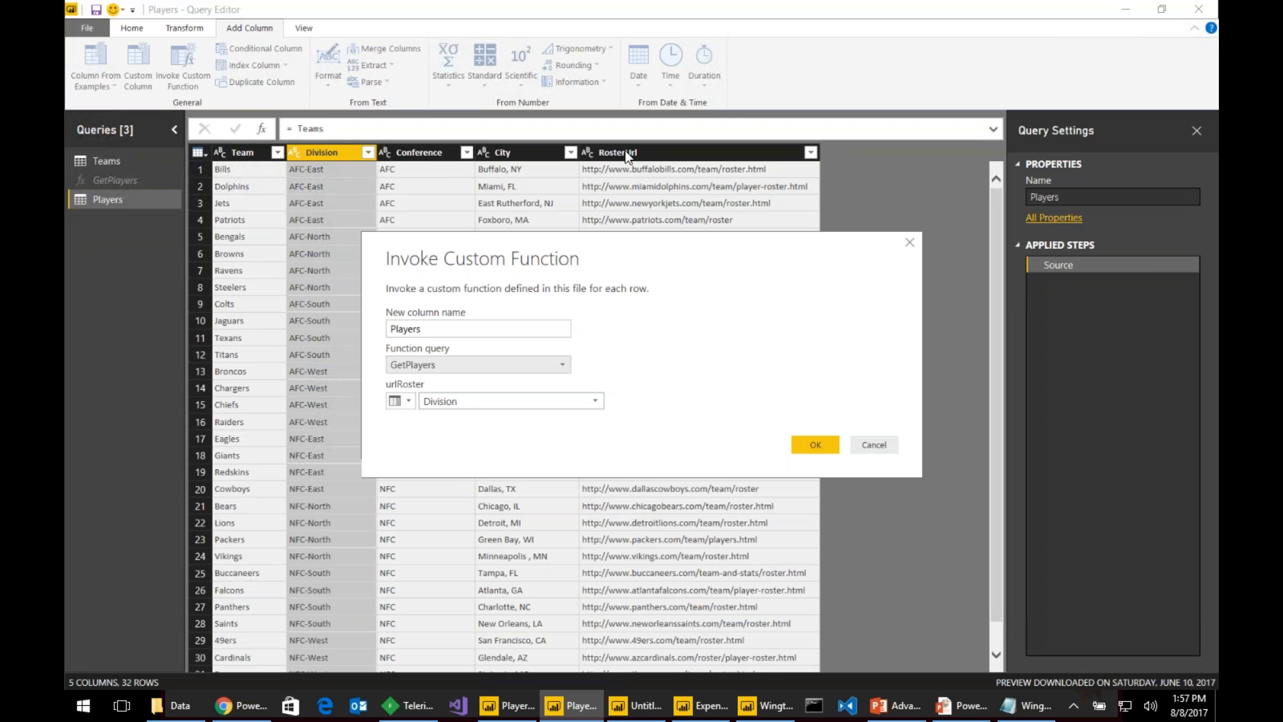
pyautogui.click(596, 403)
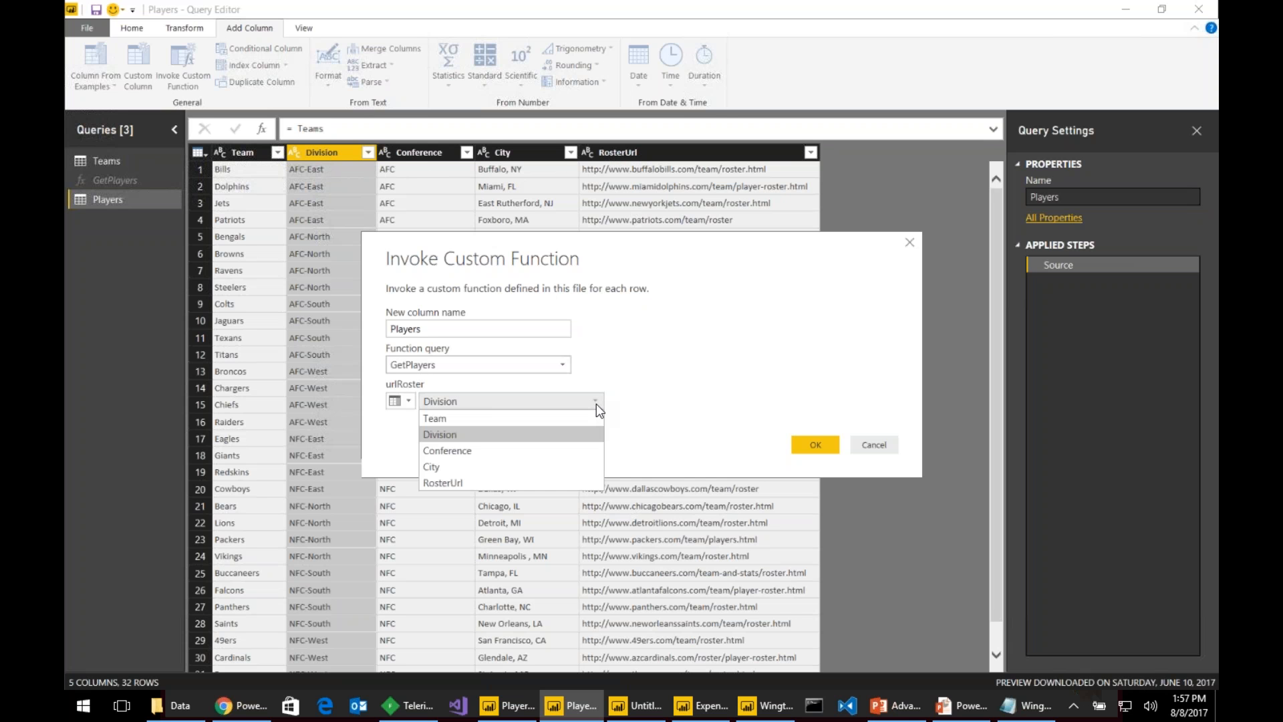
pyautogui.click(500, 482)
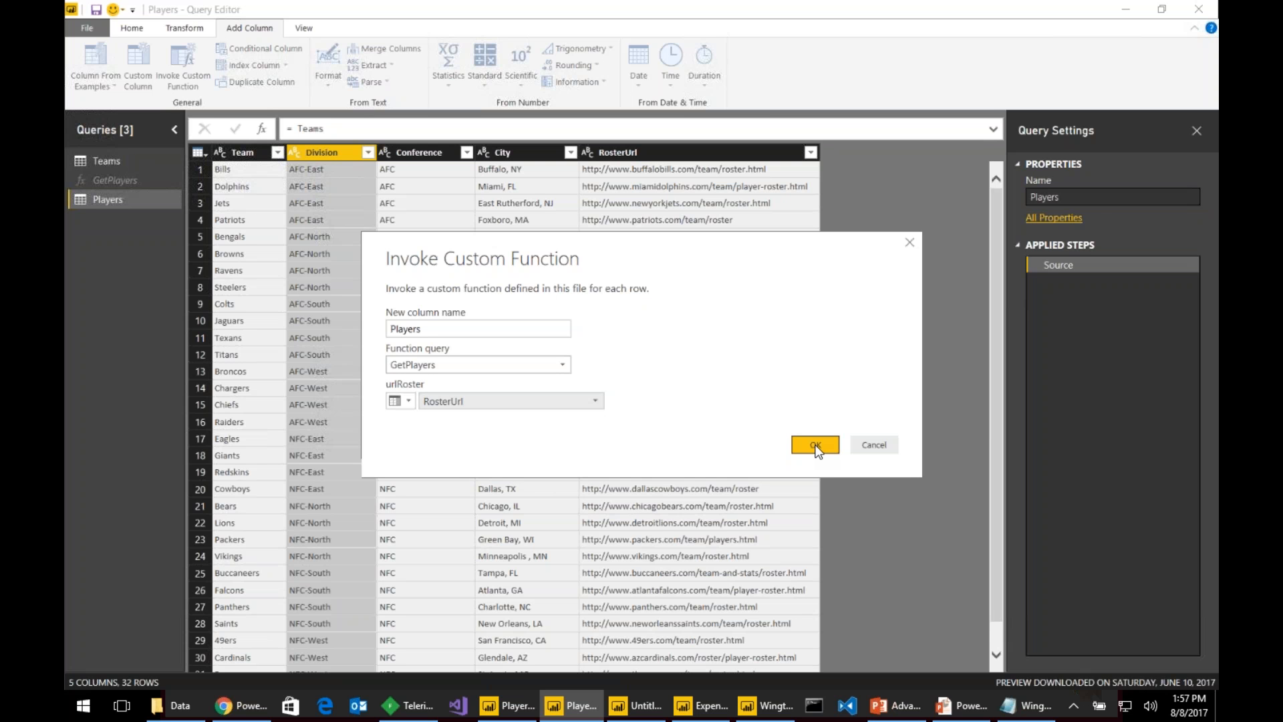
pyautogui.click(871, 444)
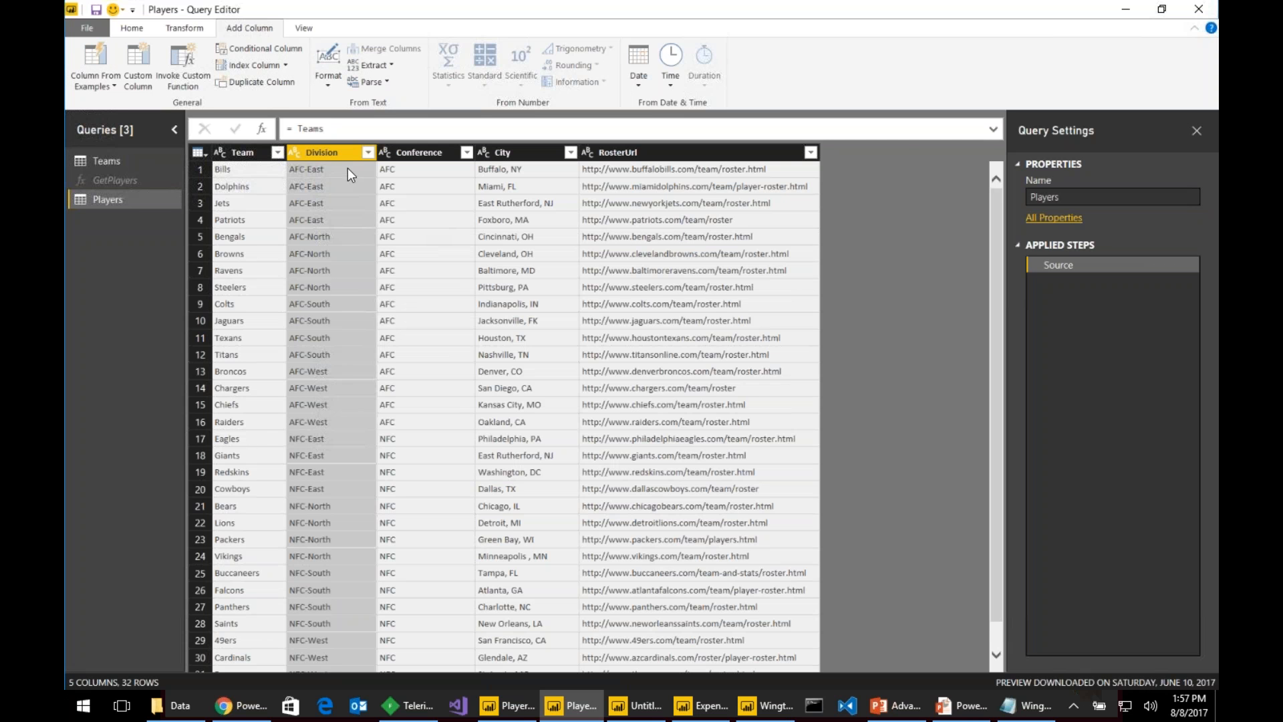
# - Filter the Division column to NFC-East only
pyautogui.click(368, 152)
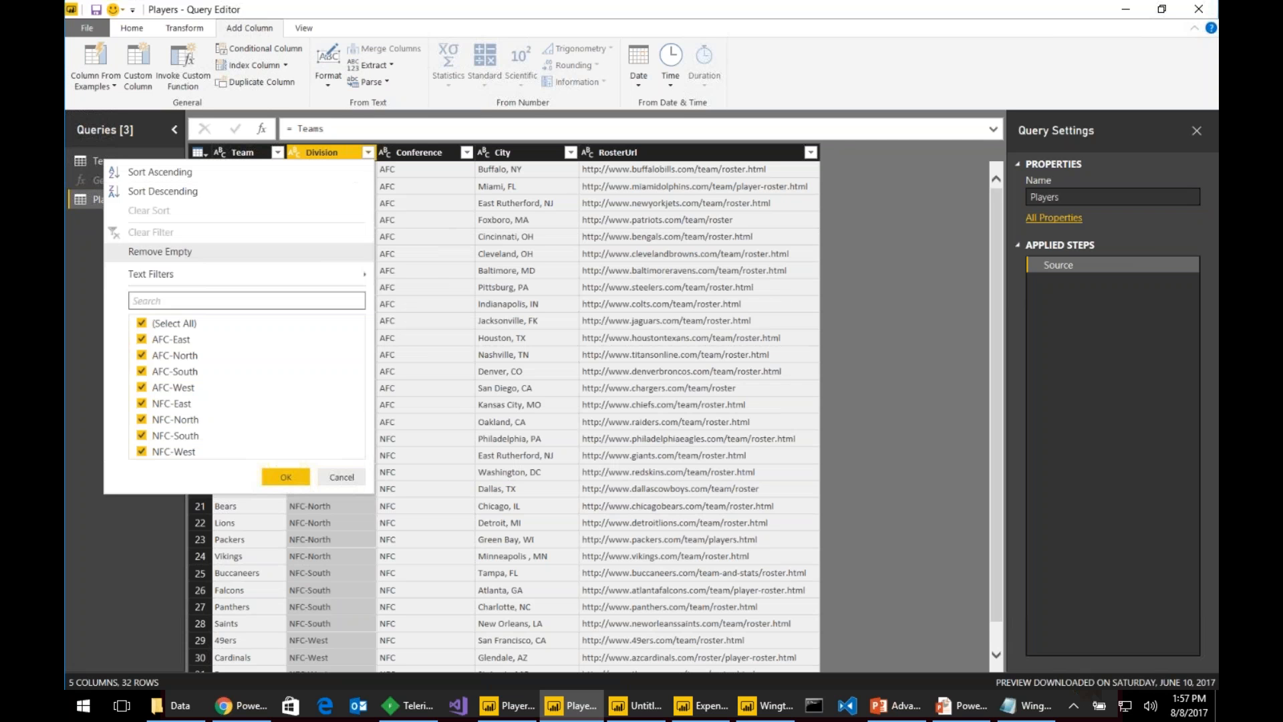
pyautogui.click(150, 325)
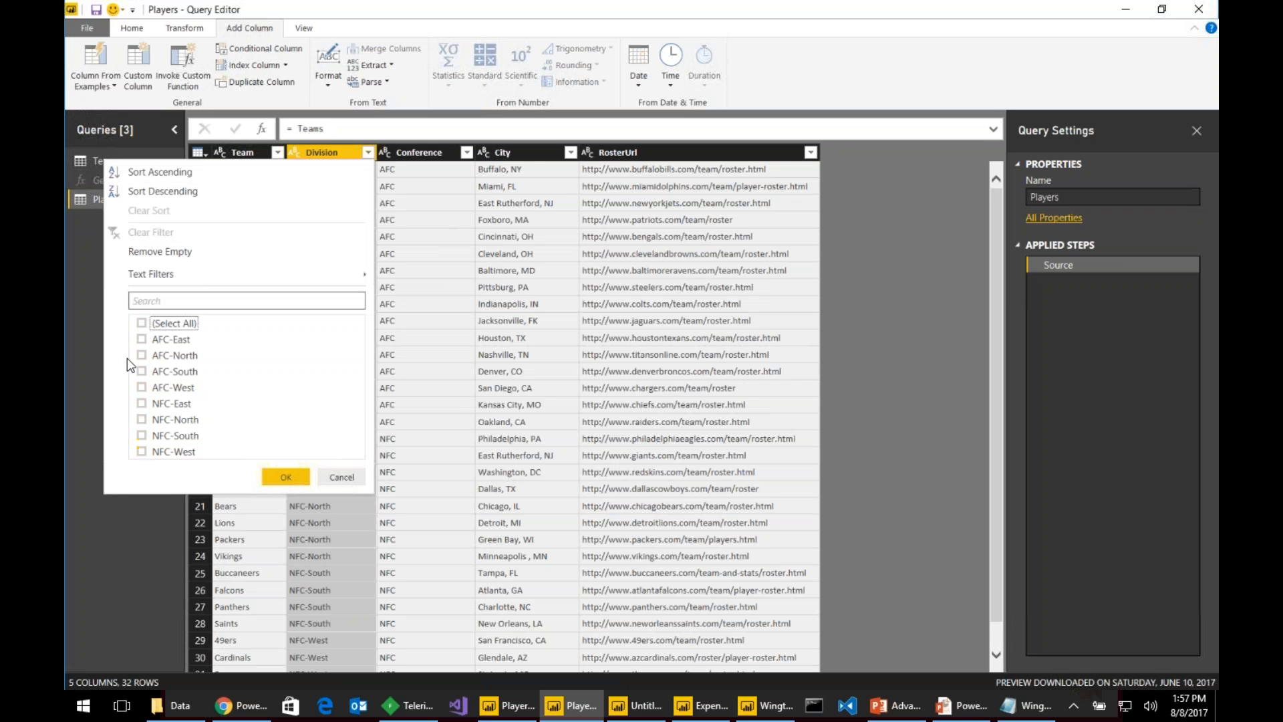
pyautogui.click(141, 403)
pyautogui.click(283, 476)
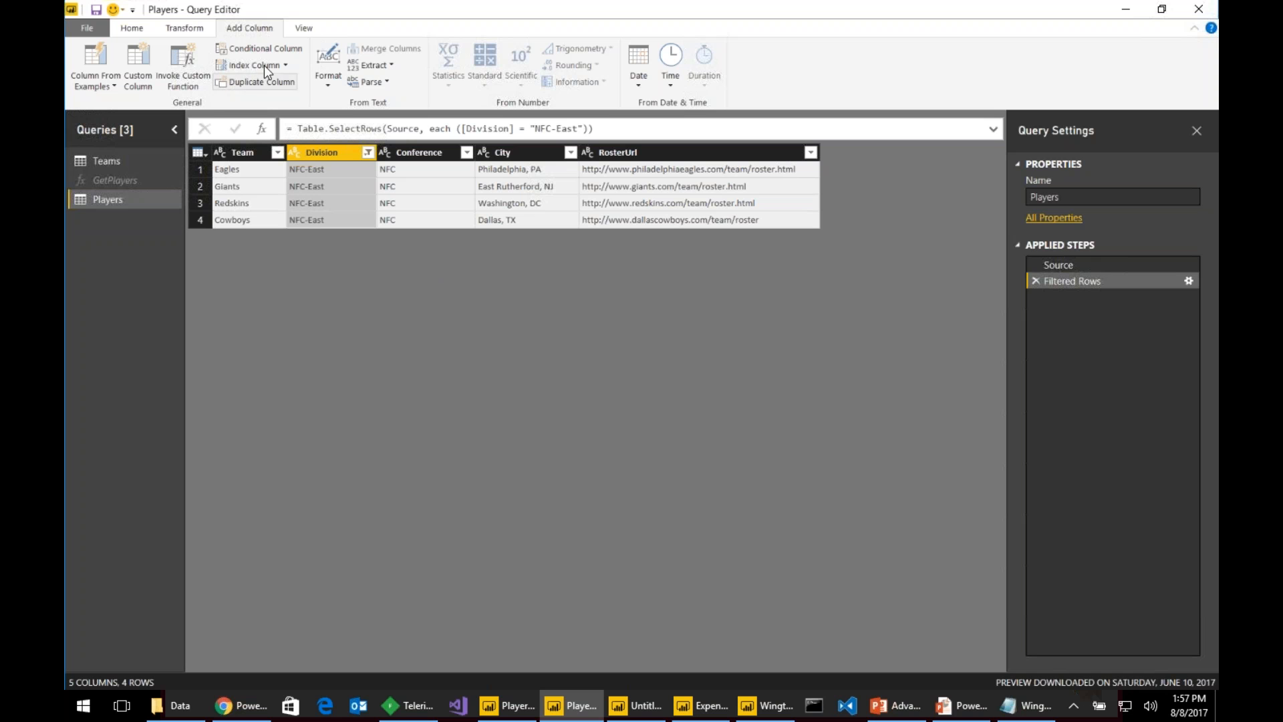
# - Invoke GetPlayers on RosterUrl as a new custom function column named Players
pyautogui.click(188, 61)
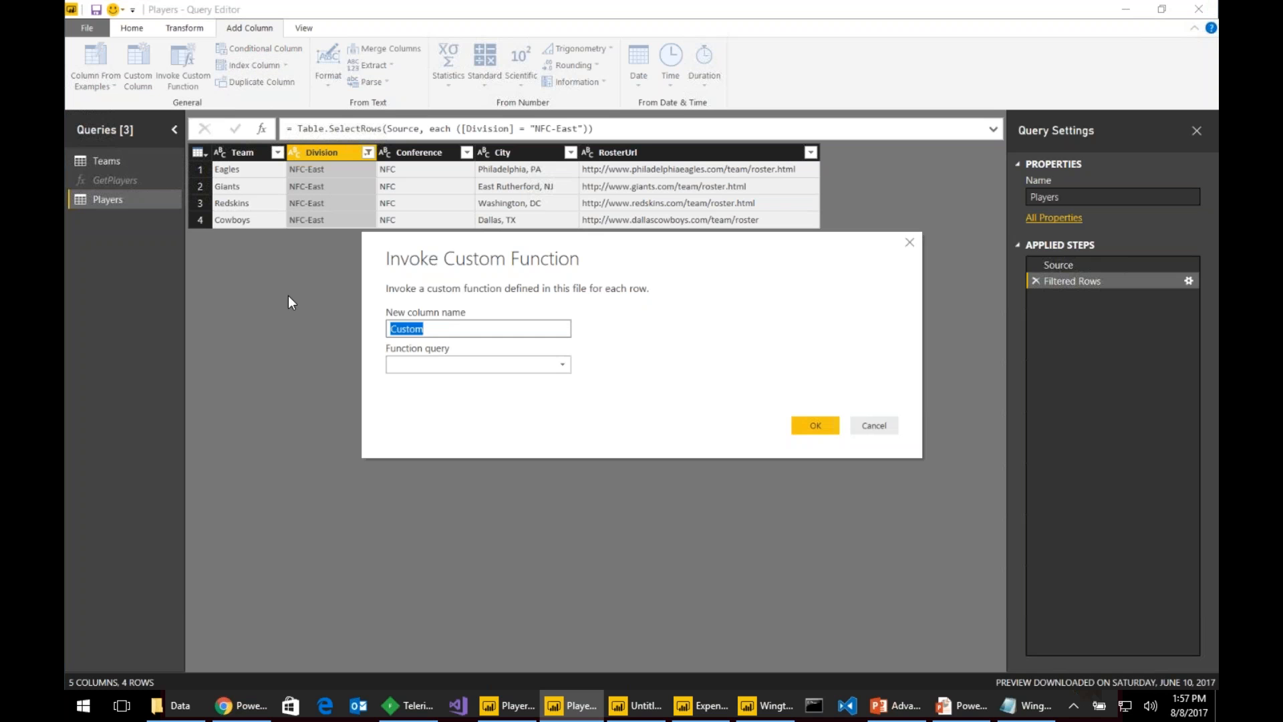
pyautogui.write('Players')
pyautogui.click(433, 369)
pyautogui.click(437, 381)
pyautogui.click(496, 401)
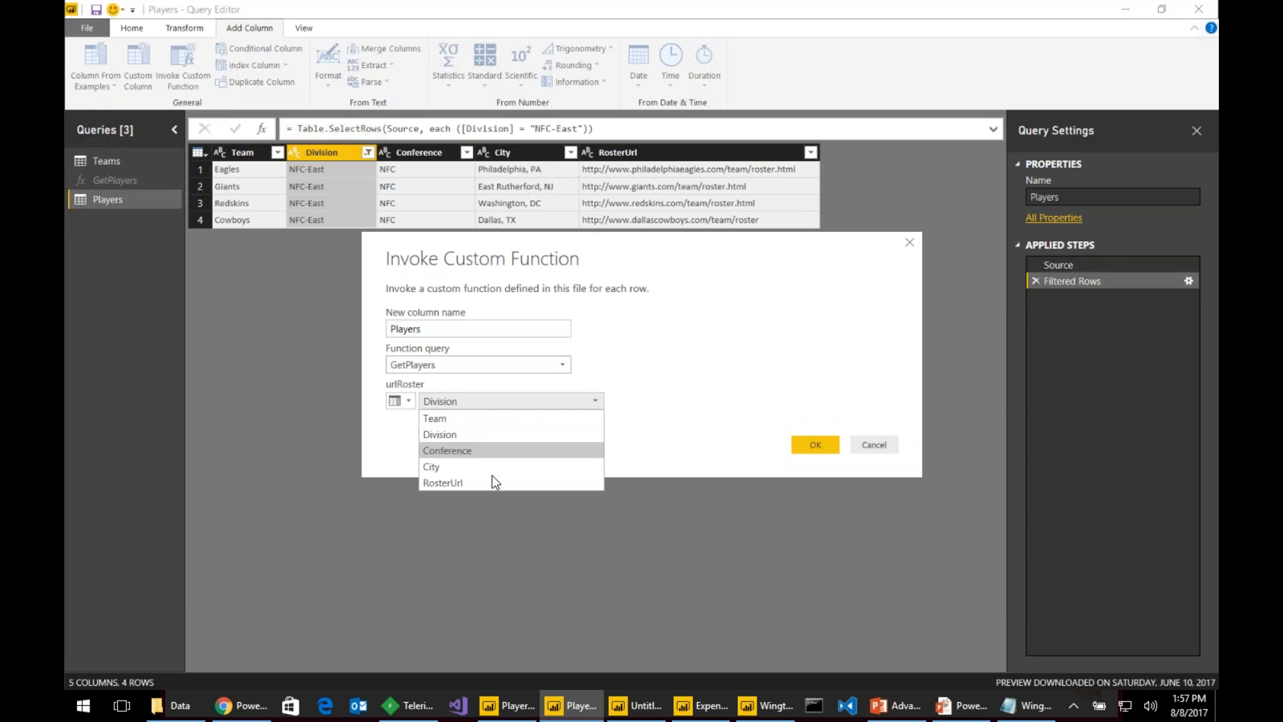
pyautogui.click(489, 482)
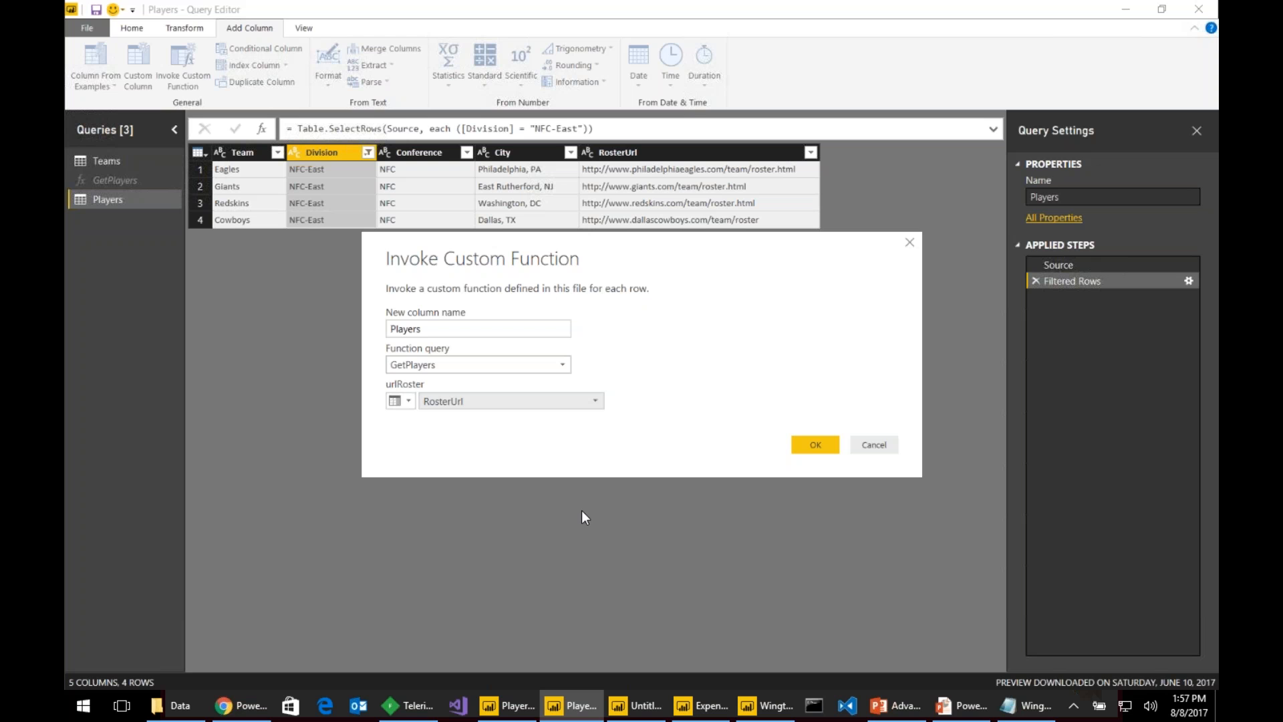
pyautogui.click(818, 446)
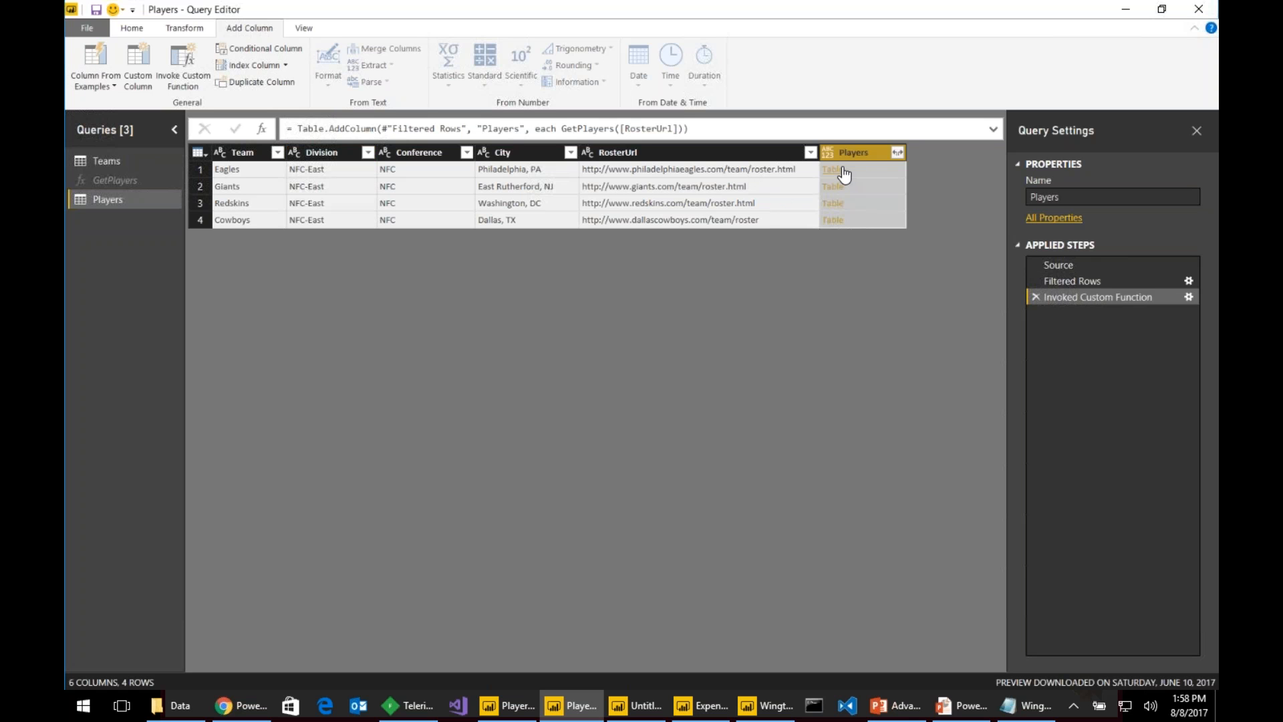
# - Expand the Players column to #, Name, Pos., Ht., Wt., Age and Exp
pyautogui.click(898, 153)
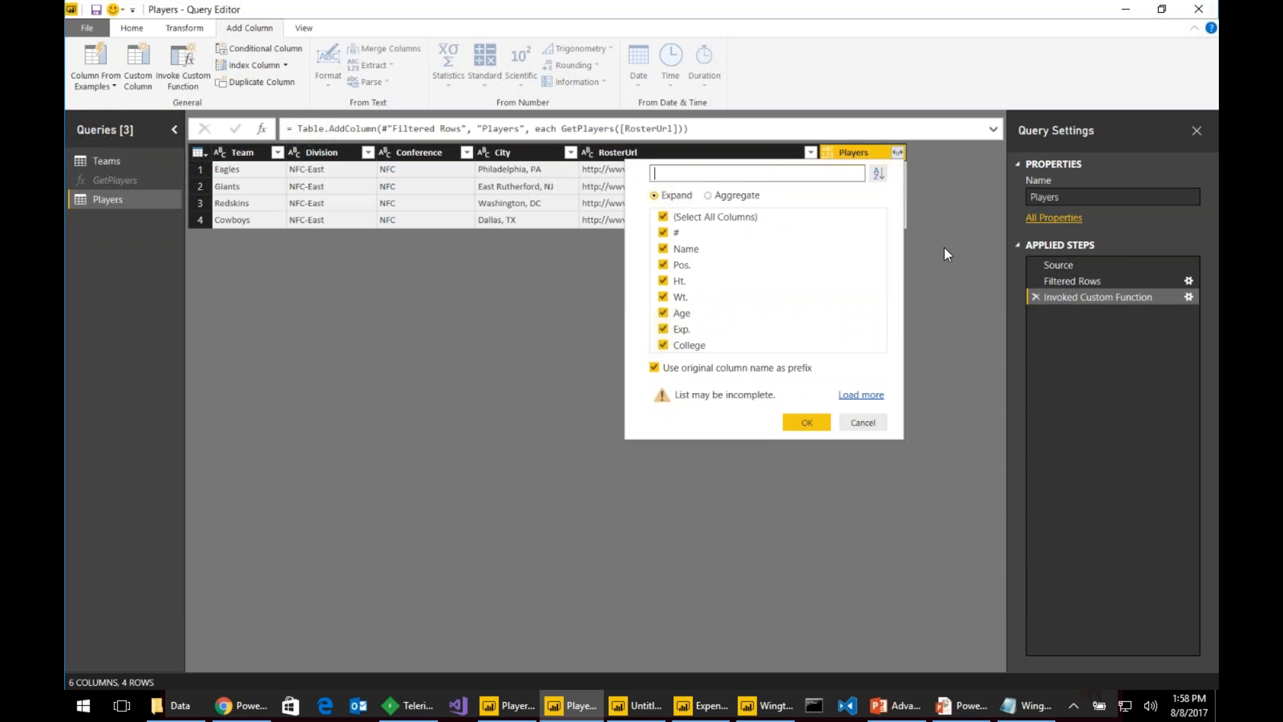
pyautogui.click(663, 218)
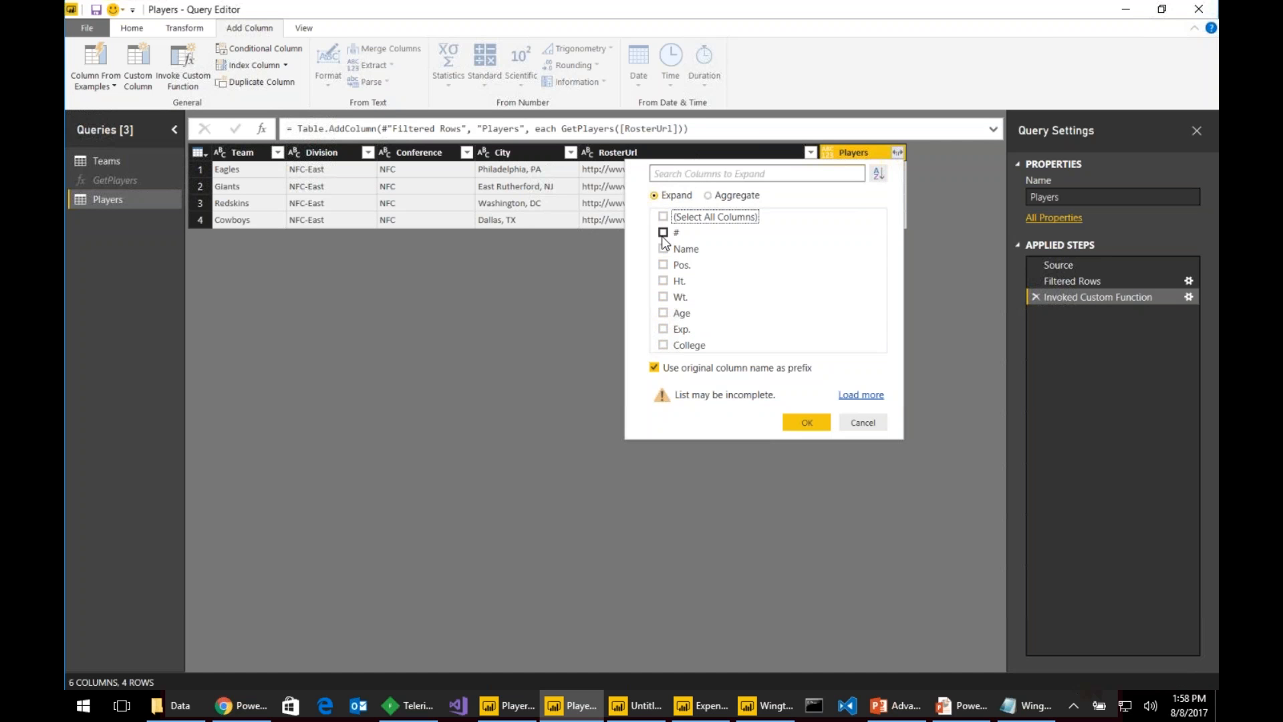
pyautogui.click(663, 232)
pyautogui.click(663, 249)
pyautogui.click(663, 265)
pyautogui.click(663, 281)
pyautogui.click(663, 297)
pyautogui.click(662, 313)
pyautogui.click(663, 329)
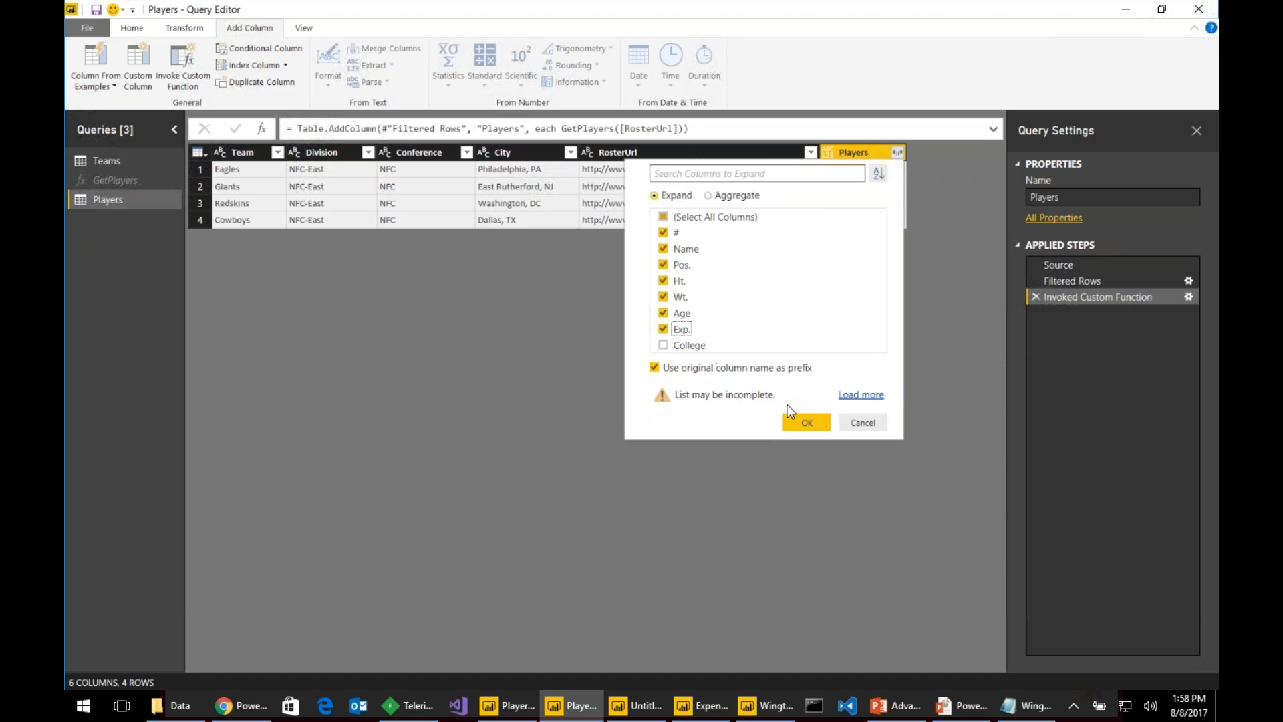
pyautogui.click(805, 421)
# - Close & Apply the queries, which fails with a RosterUrl not-found error
pyautogui.scroll(-15, 882, 349)
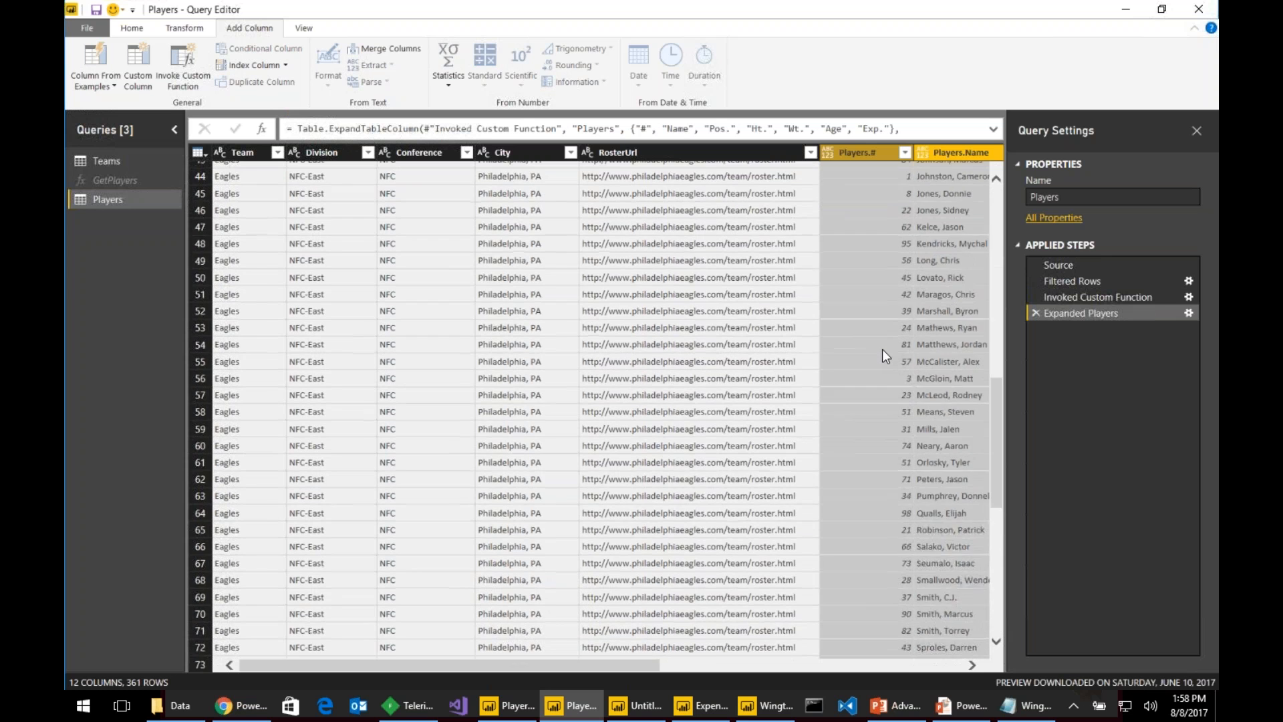
pyautogui.scroll(15, 881, 352)
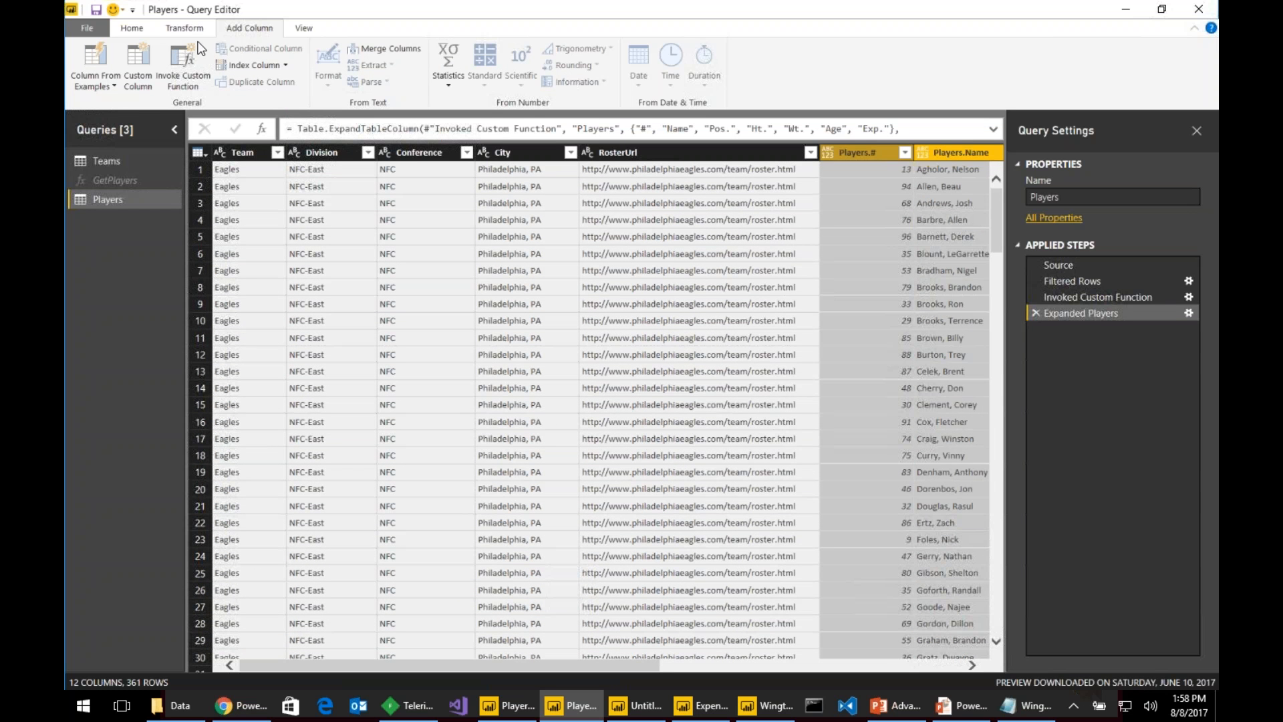
pyautogui.click(153, 27)
pyautogui.click(83, 65)
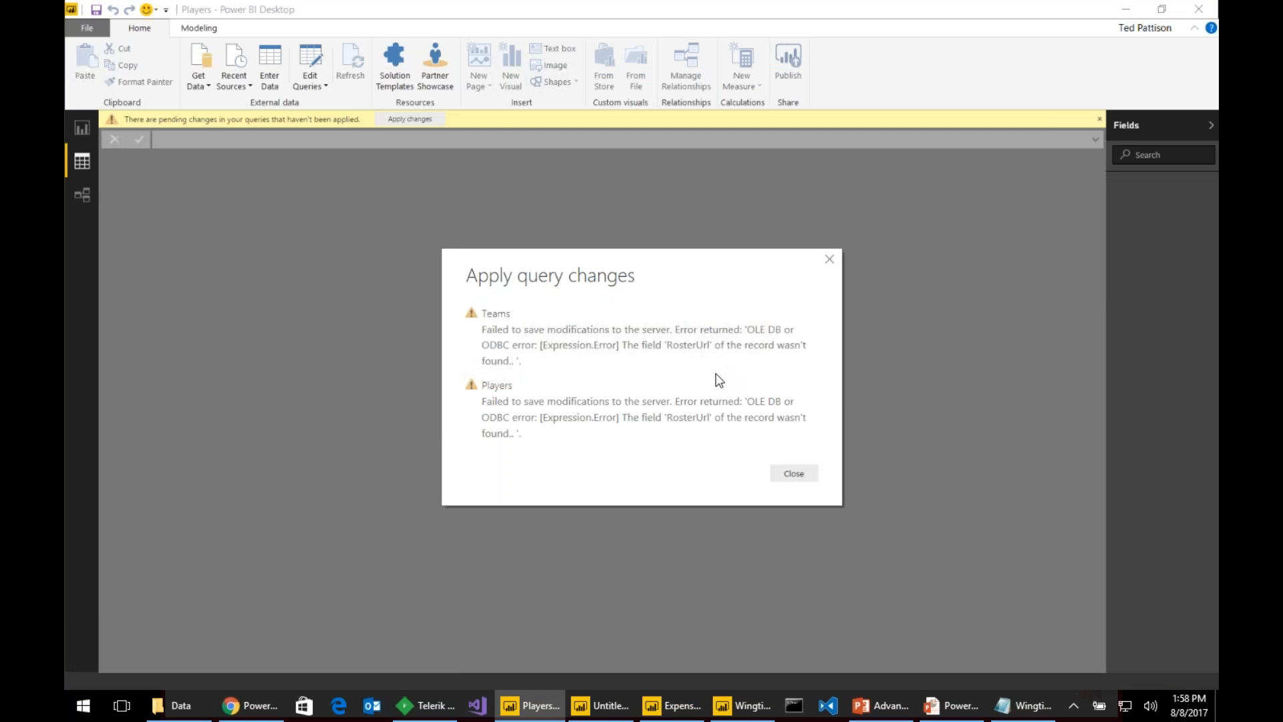
# - Dismiss the error, reopen the Query Editor and refresh the Players preview
pyautogui.click(803, 473)
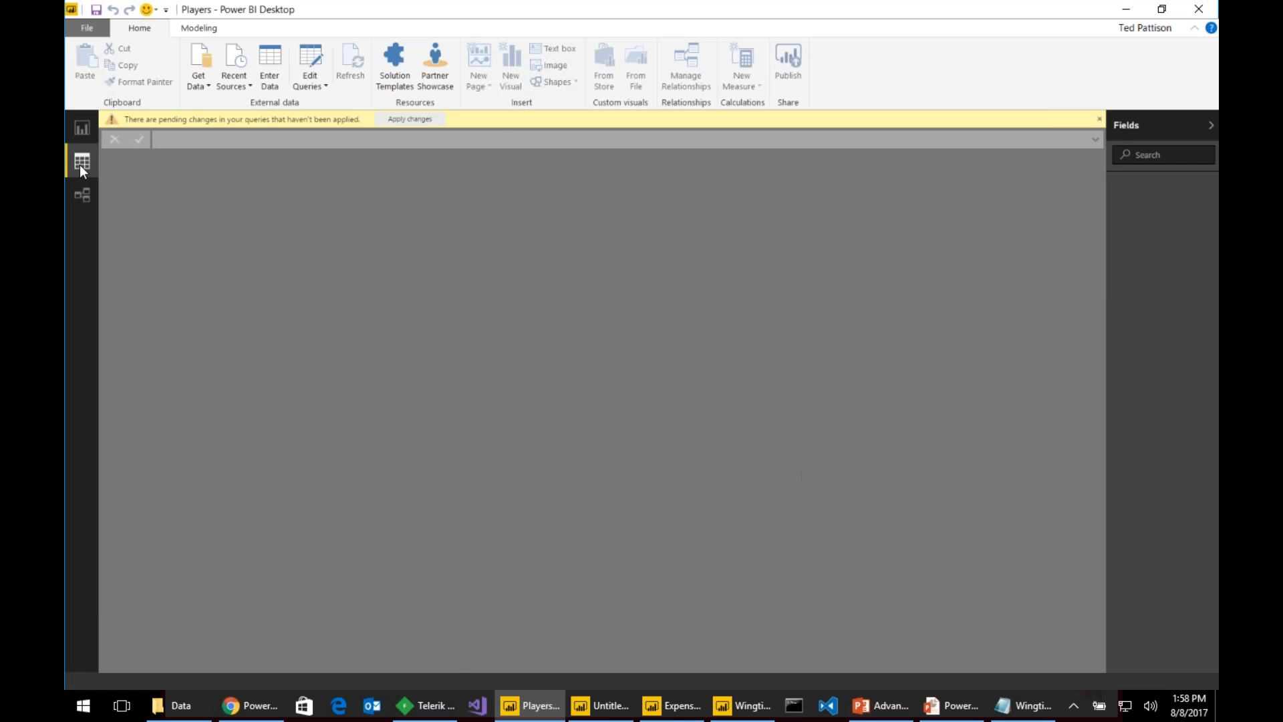
pyautogui.click(298, 67)
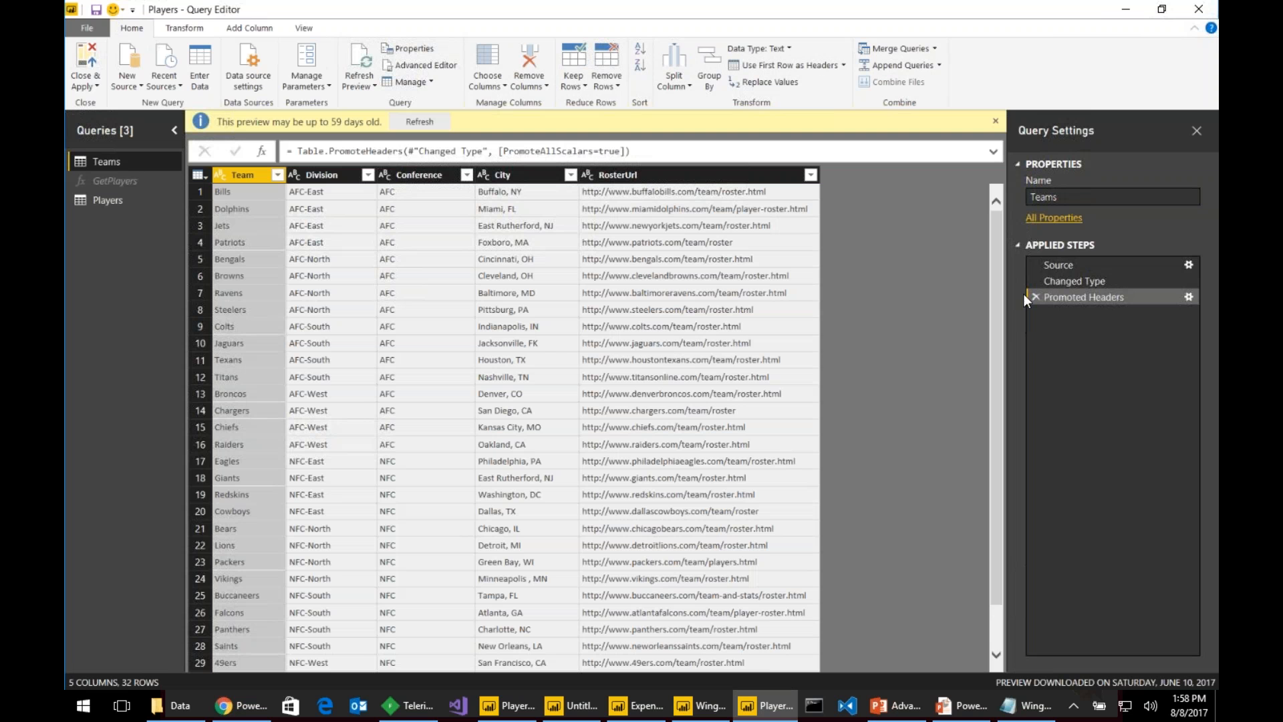
pyautogui.click(1077, 281)
pyautogui.click(1081, 296)
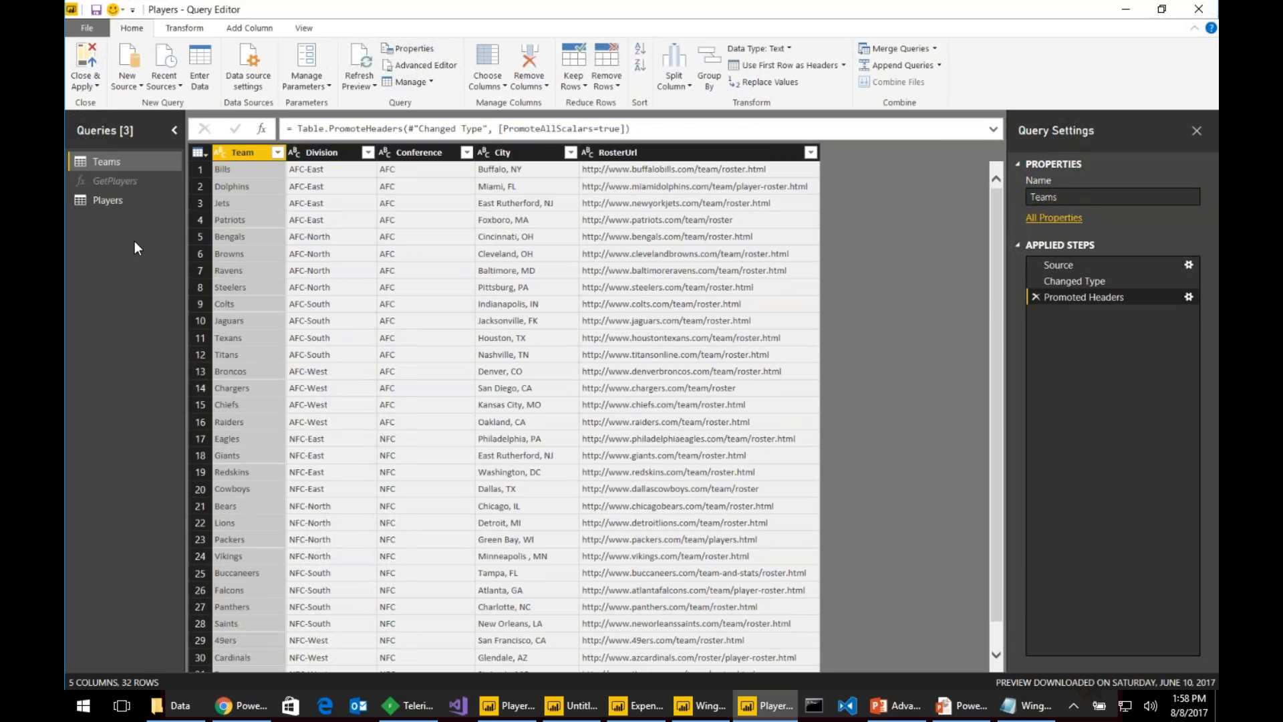
pyautogui.click(108, 199)
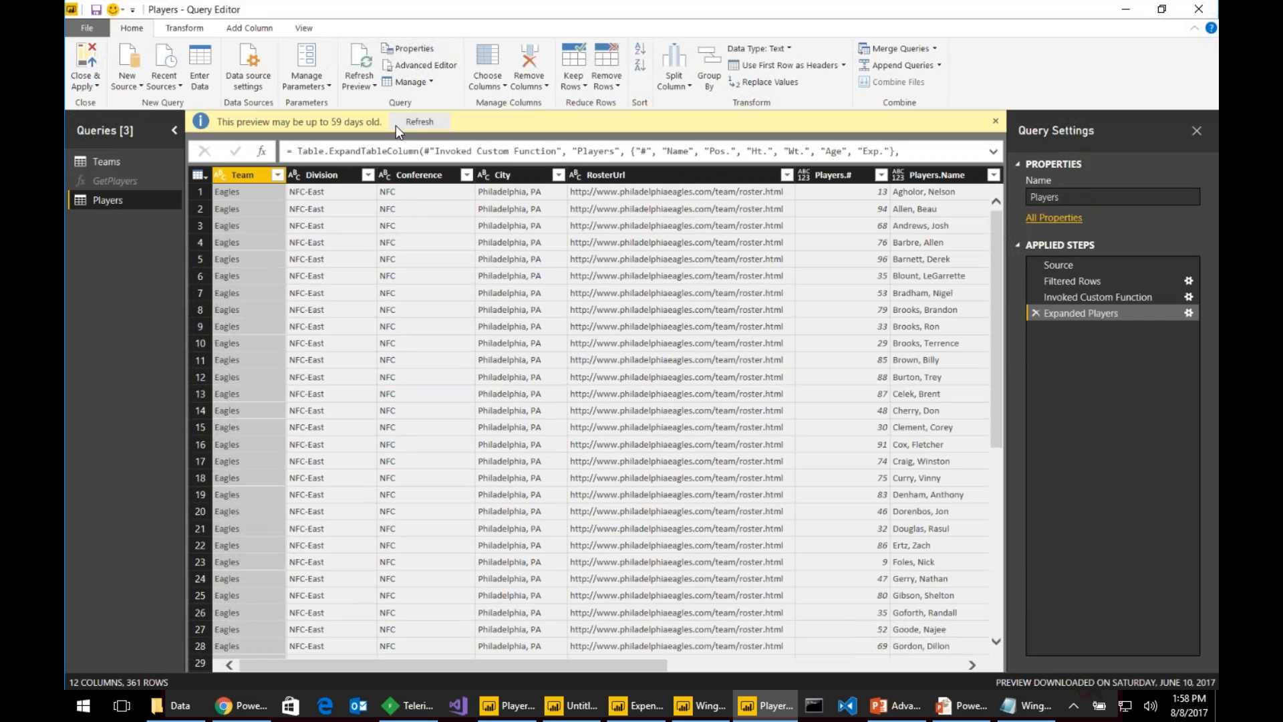
pyautogui.click(405, 119)
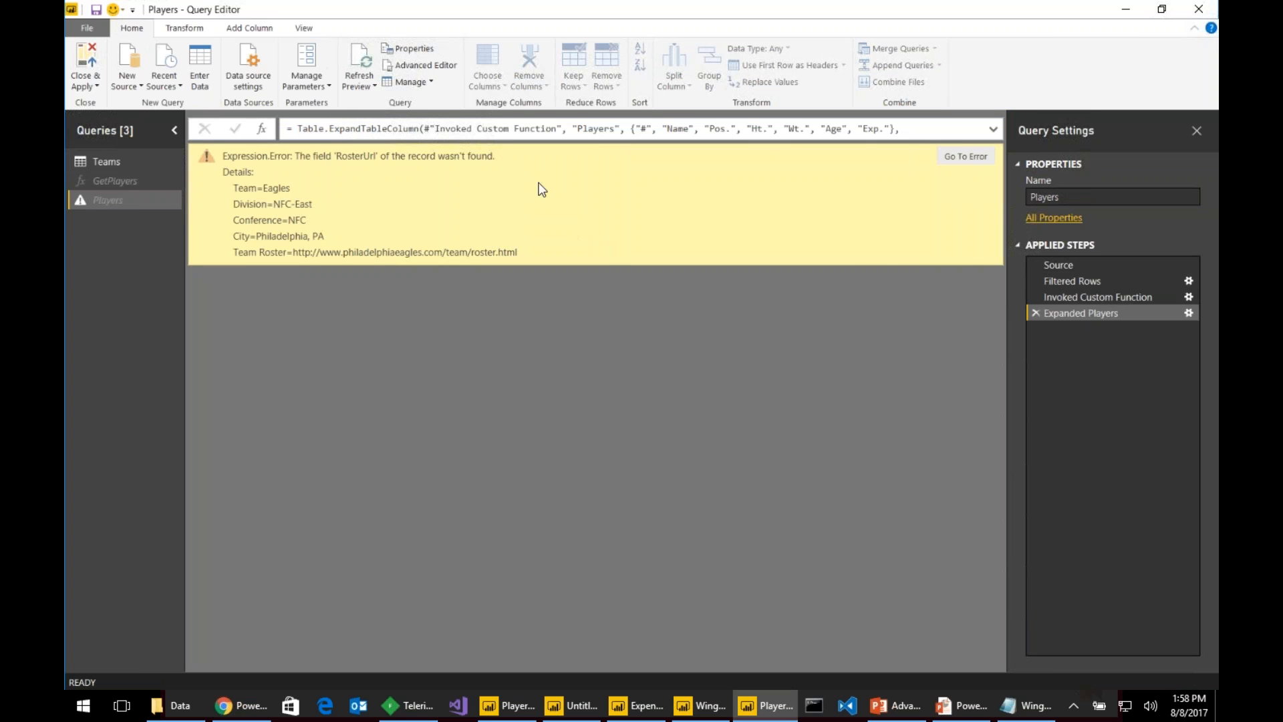
# - Review the Invoked Custom Function step's settings, keeping RosterUrl as its input column
pyautogui.click(1174, 297)
pyautogui.click(1188, 297)
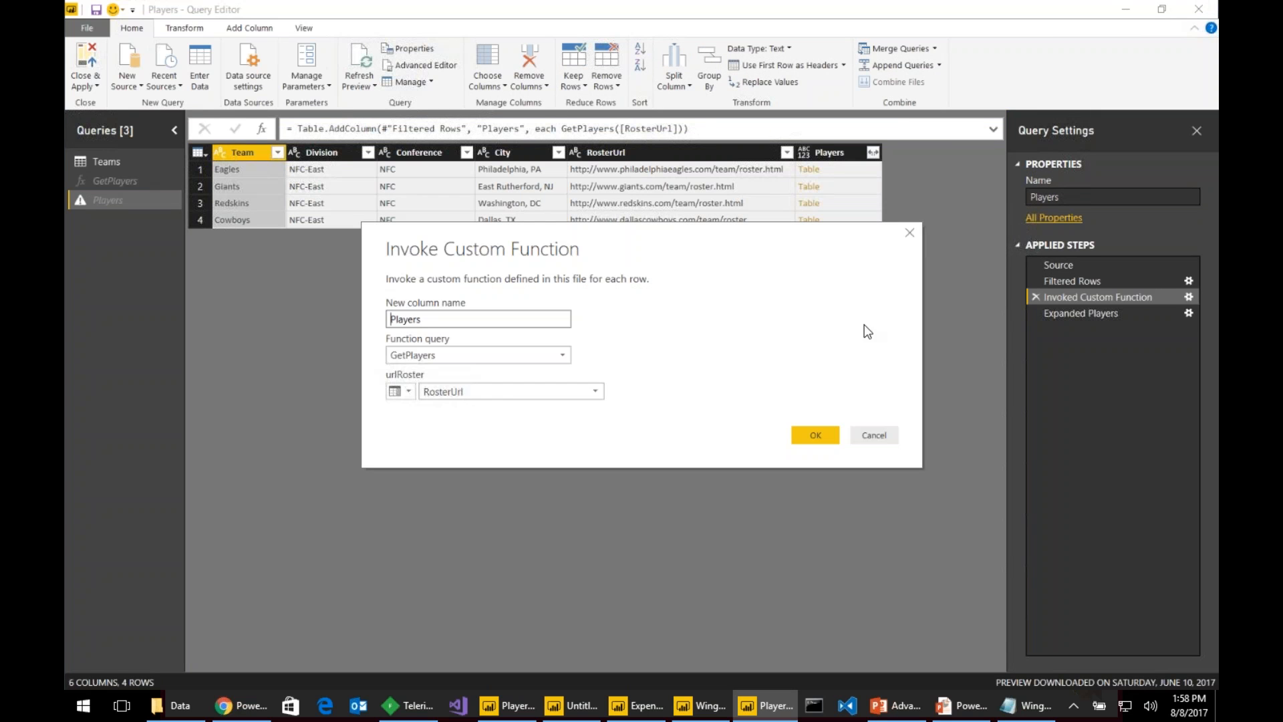
pyautogui.click(504, 391)
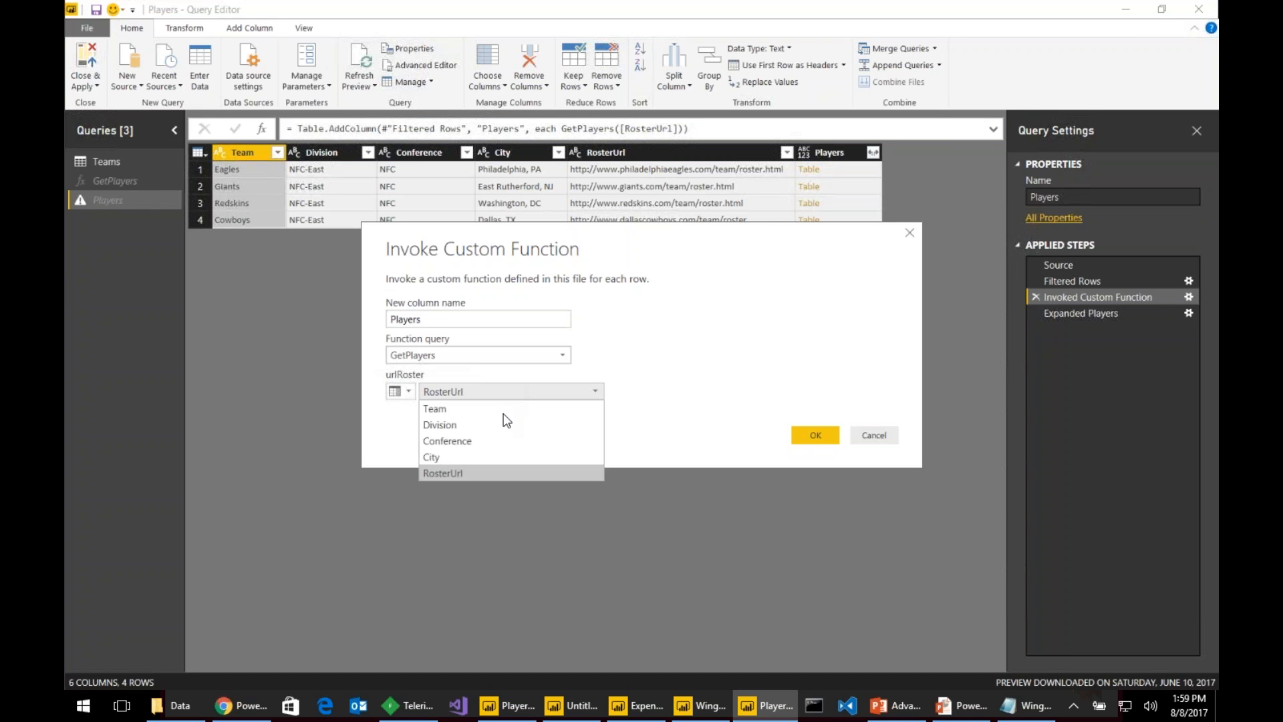
pyautogui.click(486, 468)
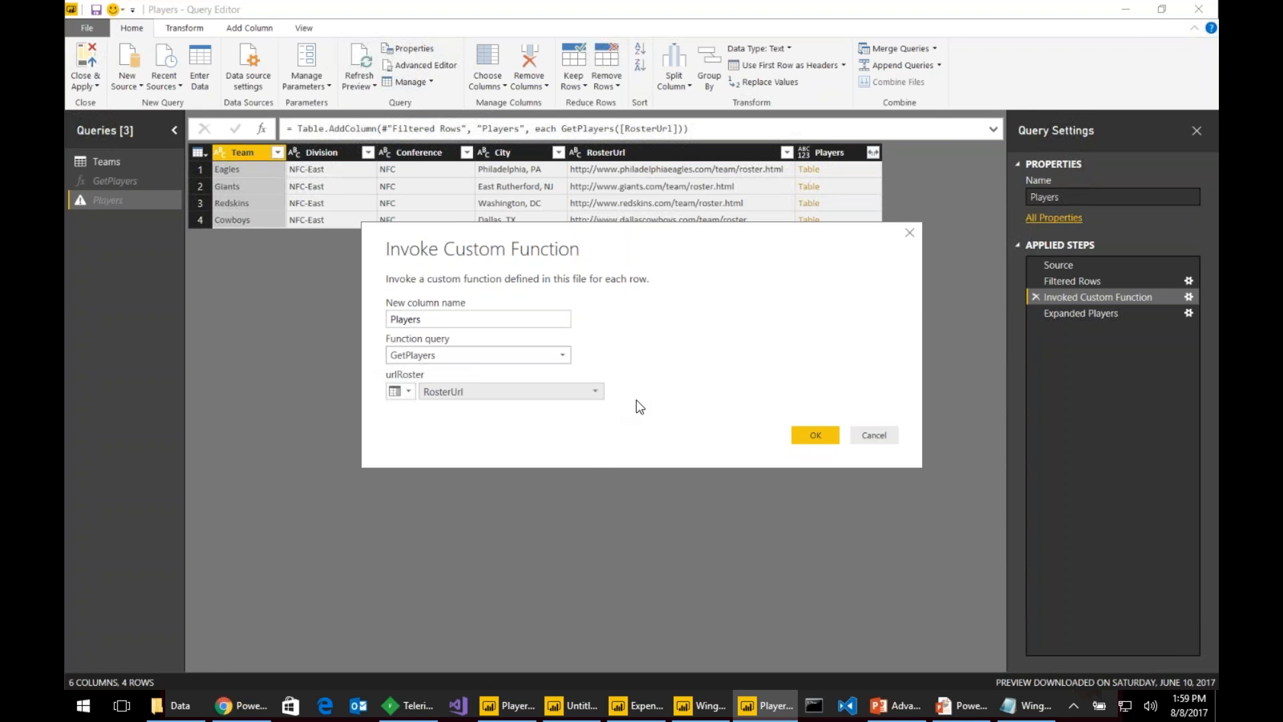
pyautogui.click(824, 438)
pyautogui.click(1072, 313)
pyautogui.click(1082, 298)
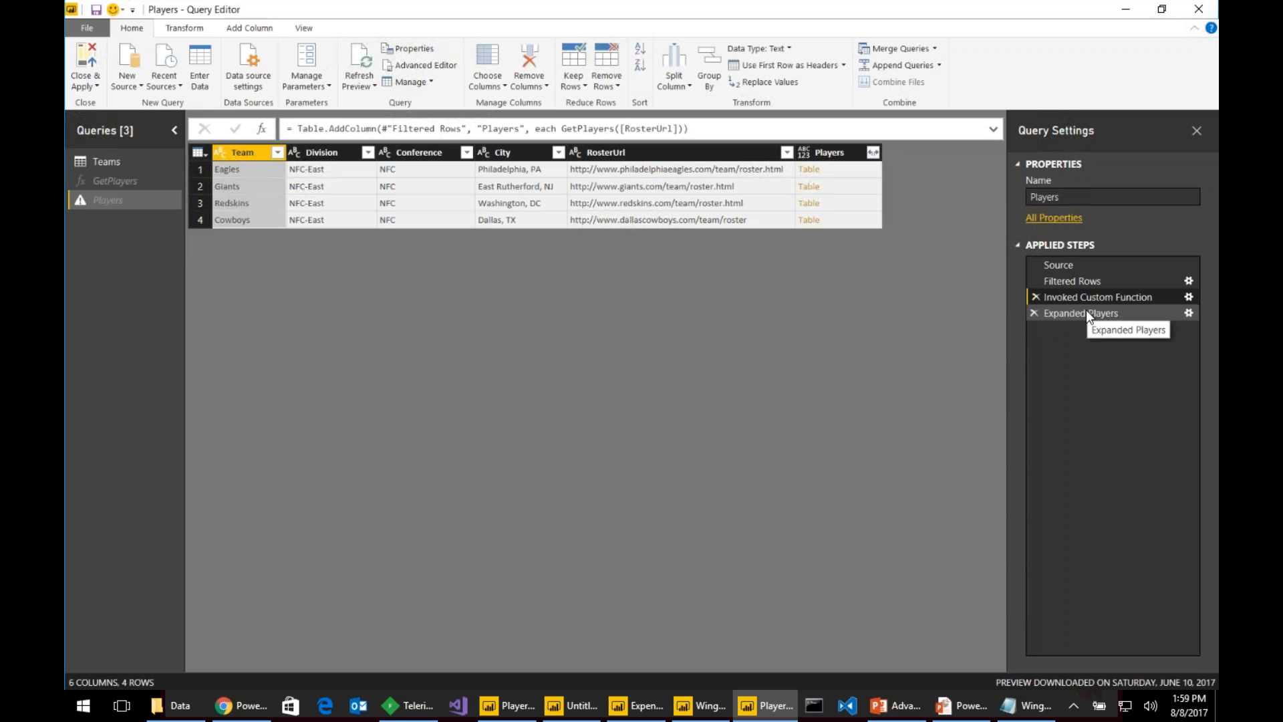
# - Delete the Expanded Players step, then open the Players column's expand list and cancel it
pyautogui.rightClick(1129, 311)
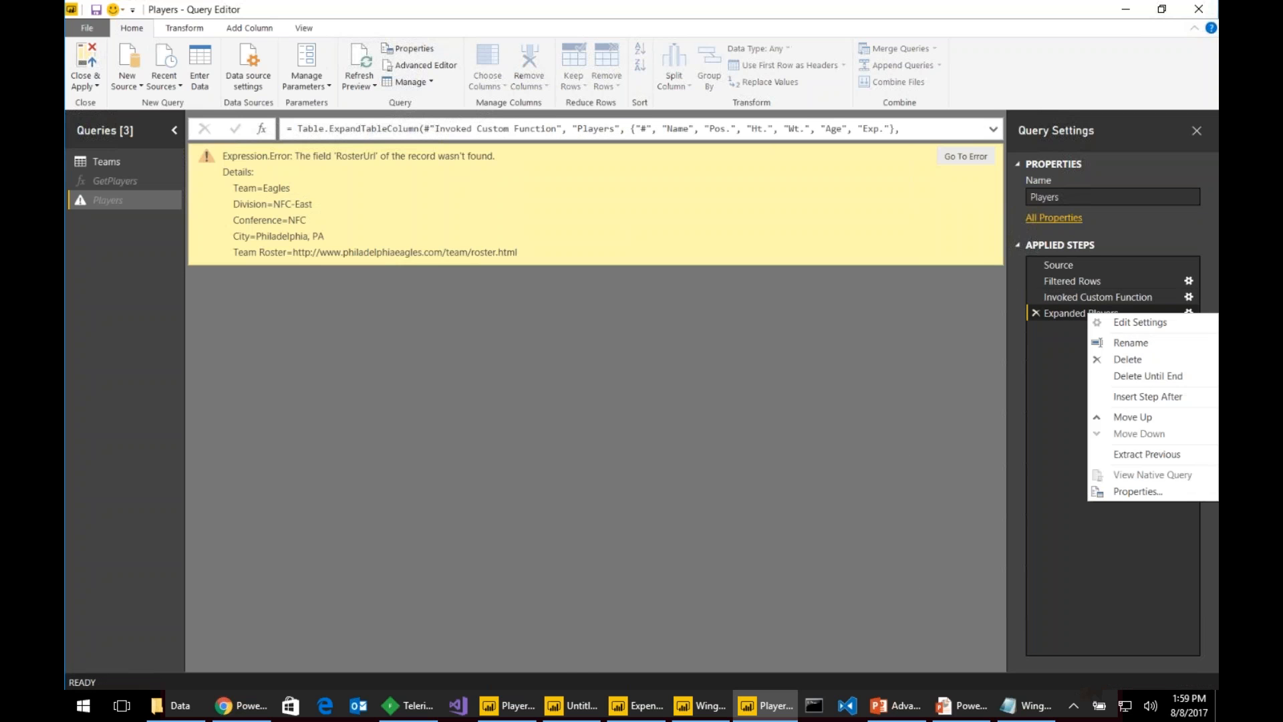
pyautogui.click(1146, 370)
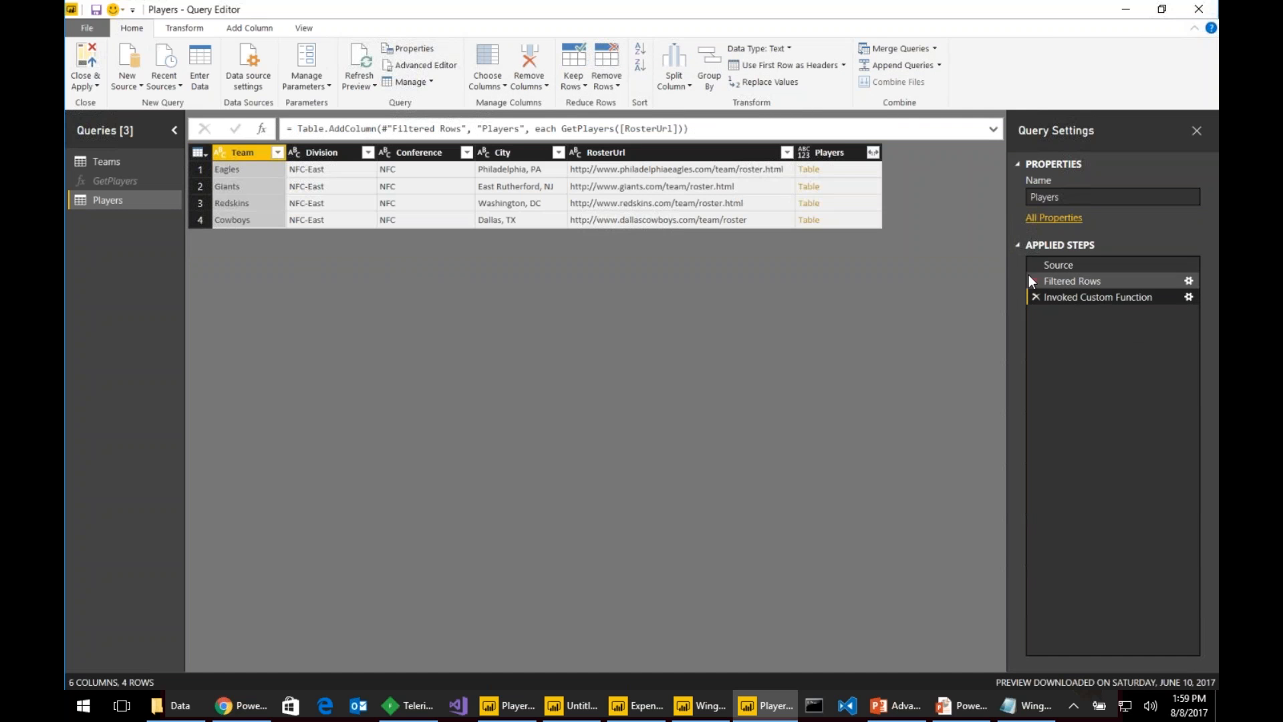
pyautogui.click(873, 152)
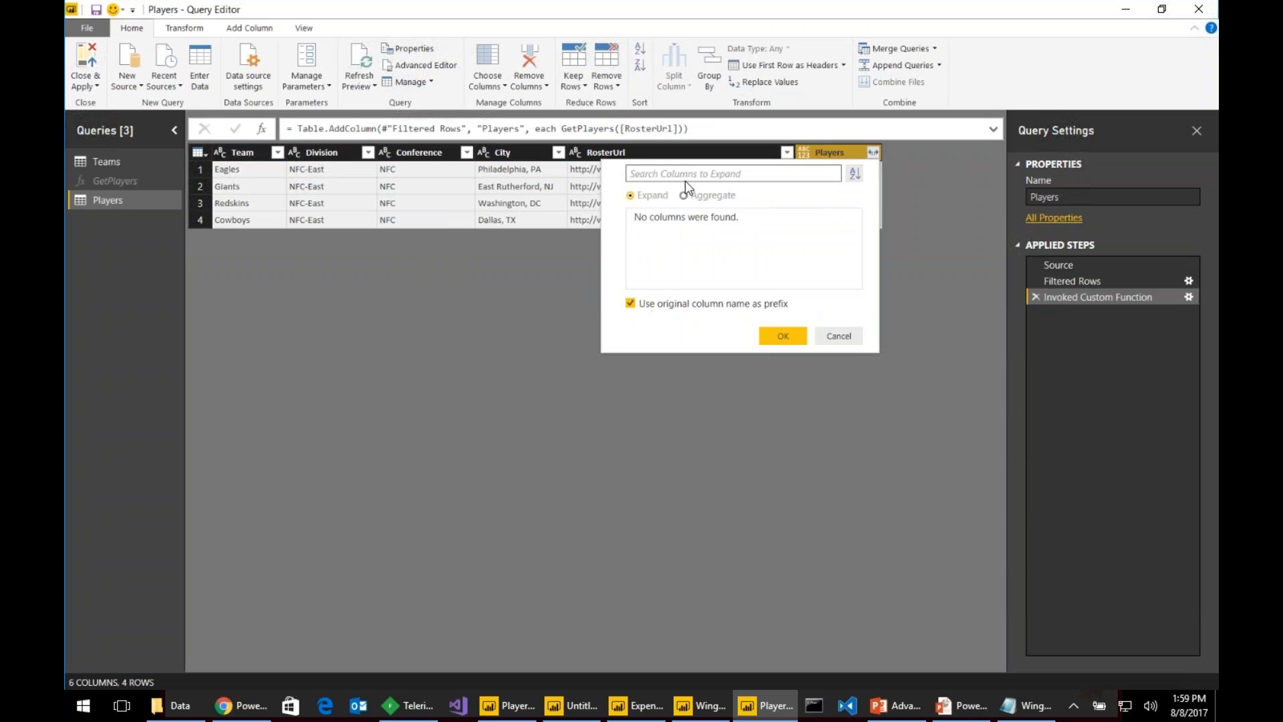
pyautogui.click(839, 334)
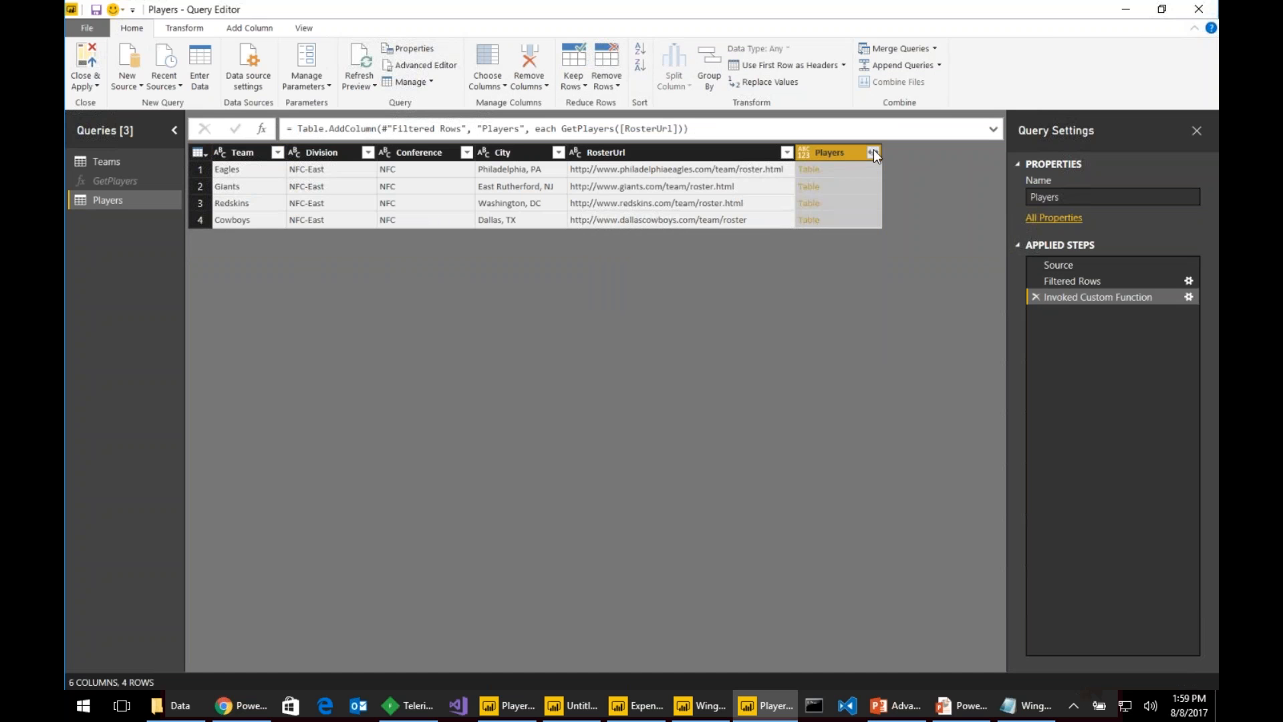
pyautogui.click(872, 151)
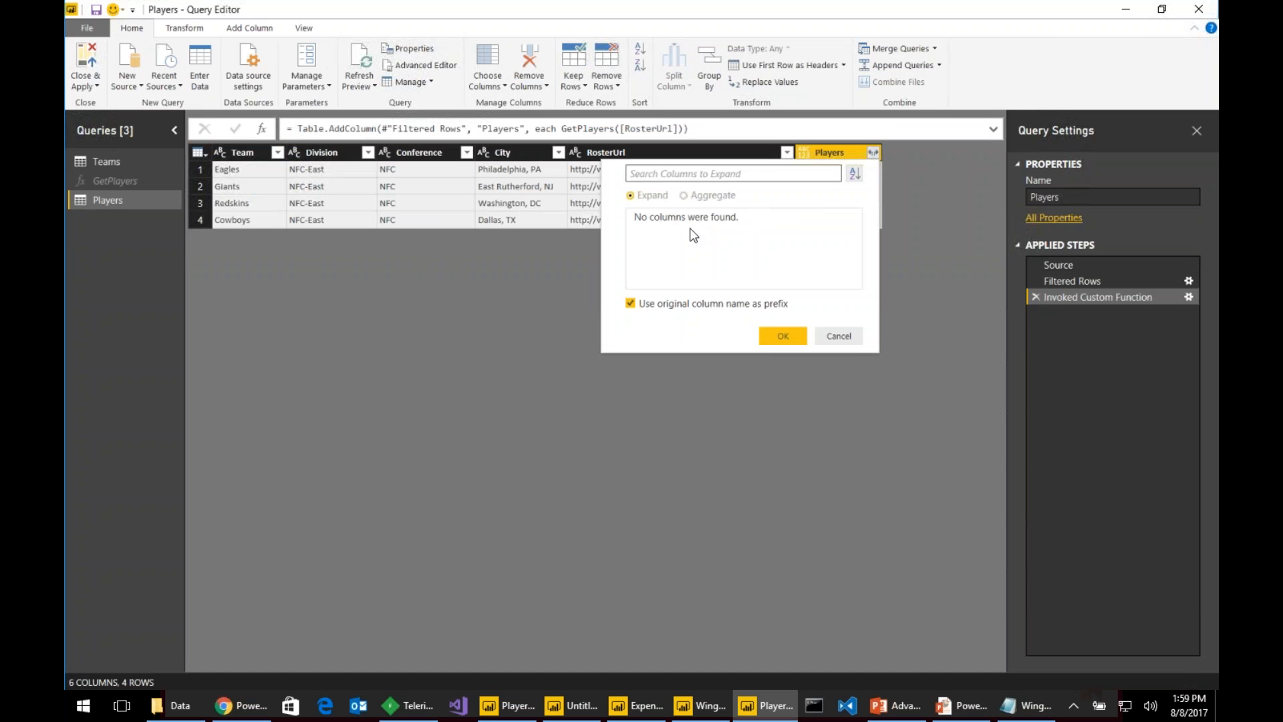
pyautogui.click(849, 336)
# - Delete the Invoked Custom Function step so the query ends at Filtered Rows
pyautogui.click(1099, 280)
pyautogui.click(1108, 298)
pyautogui.rightClick(1108, 298)
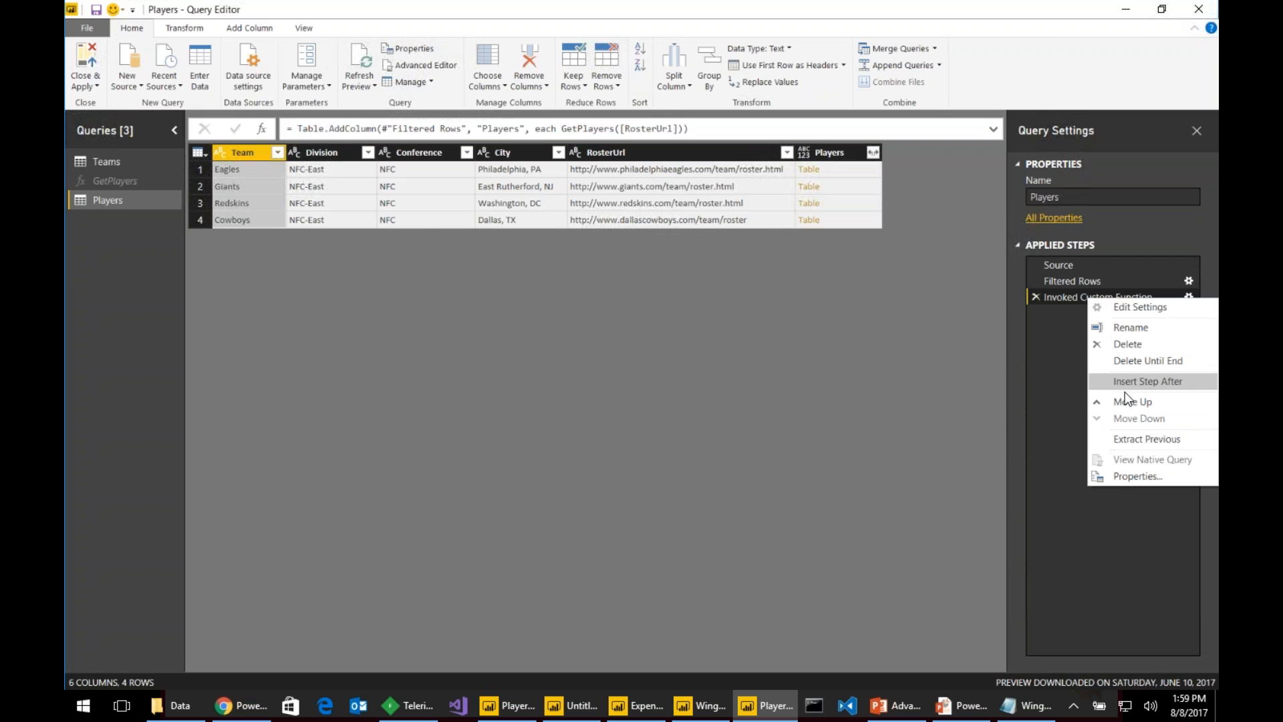
pyautogui.click(1142, 361)
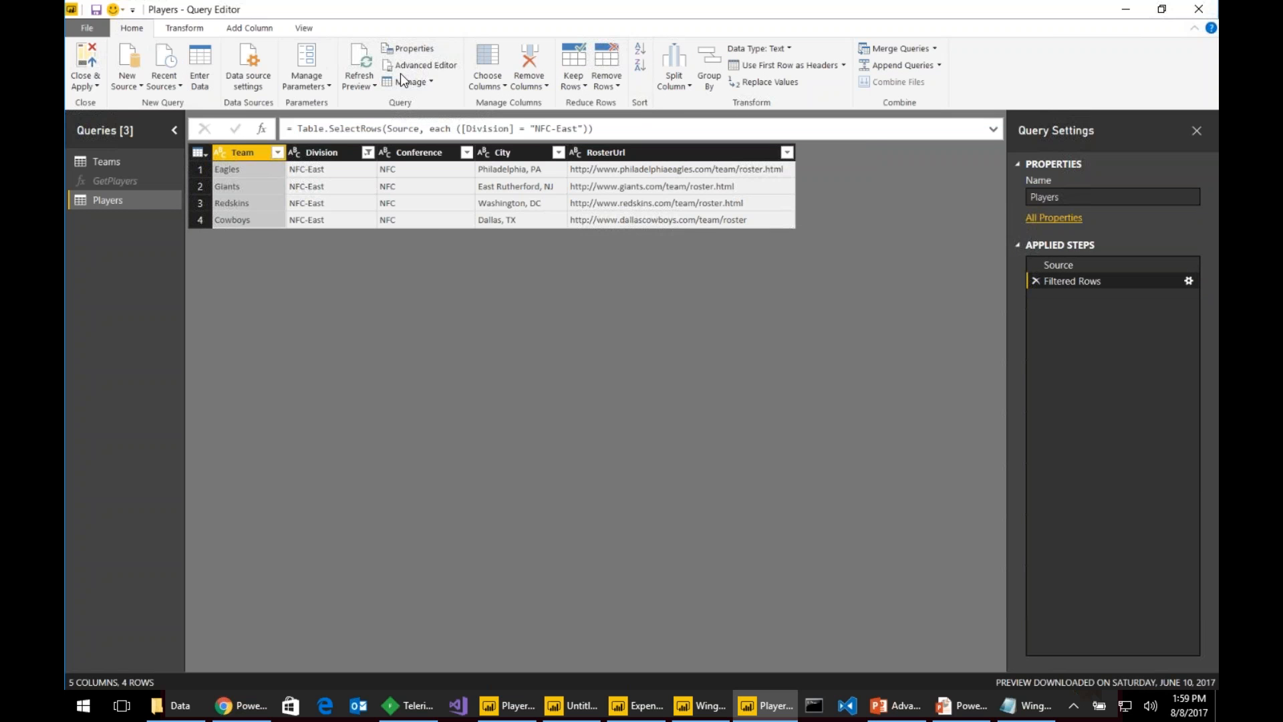
# - Add a Players column invoking GetPlayers with RosterUrl as urlRoster, then inspect the first cell's error
pyautogui.click(142, 201)
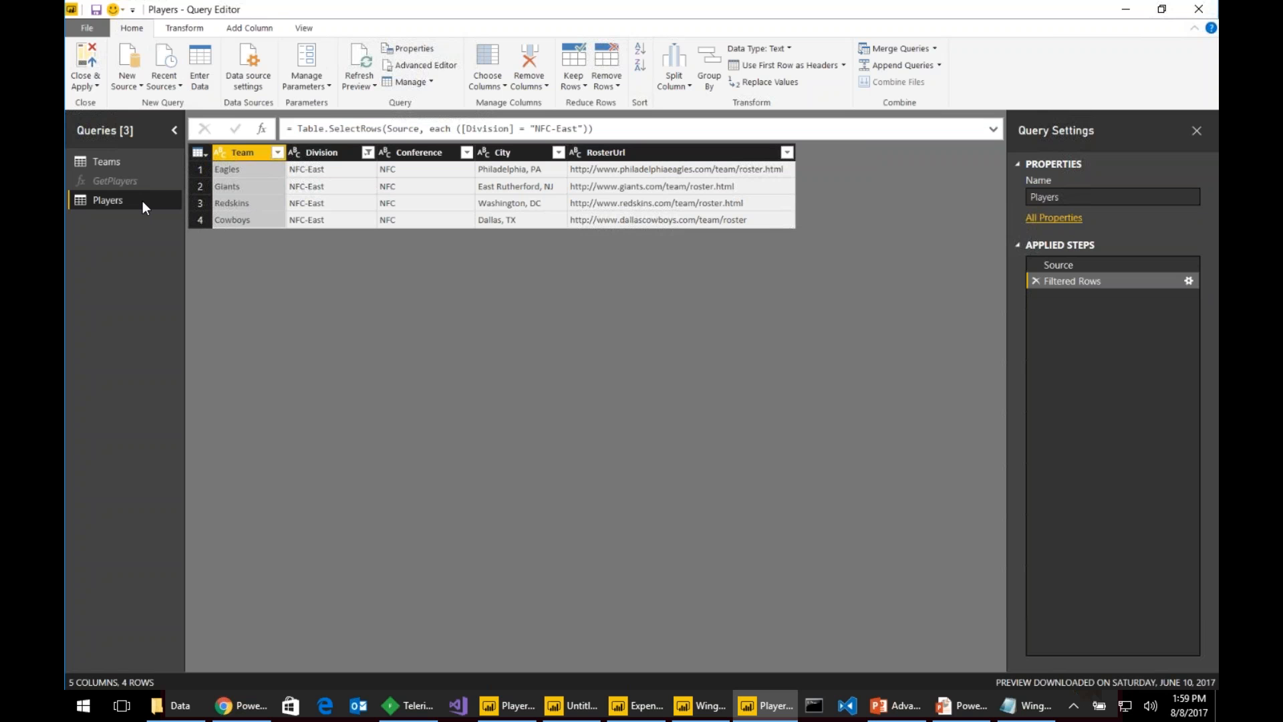
pyautogui.click(247, 31)
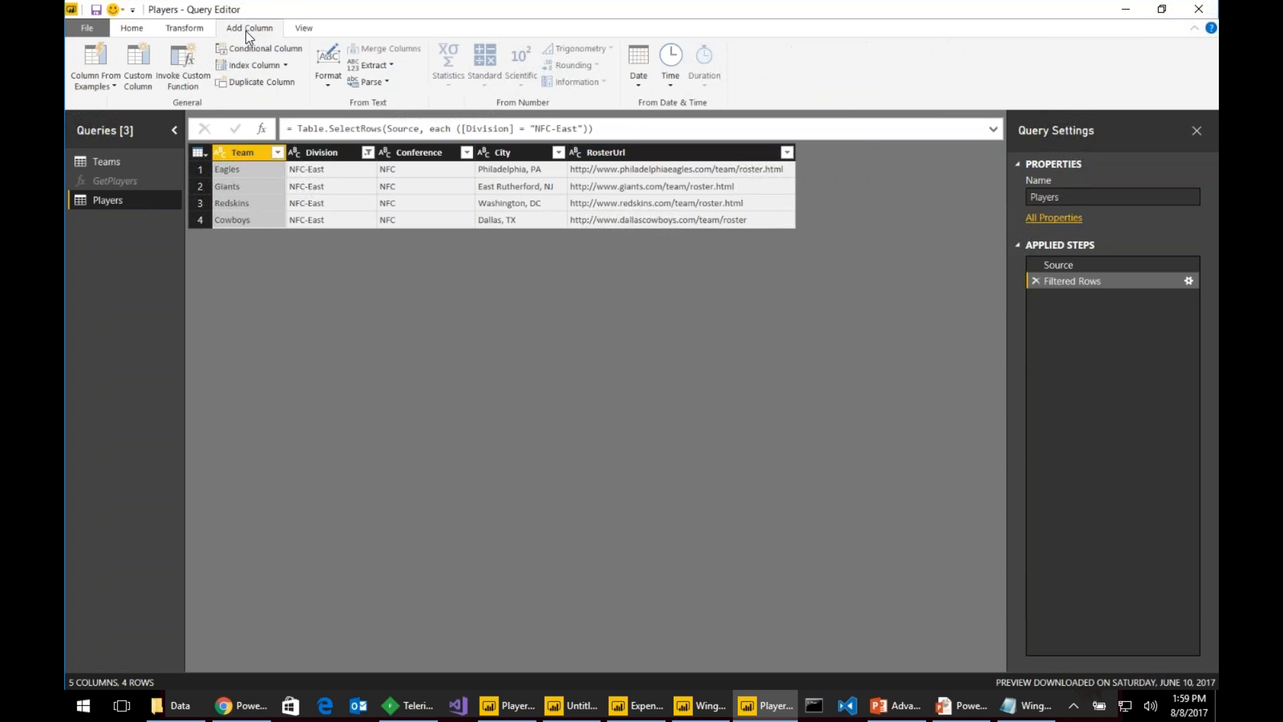
pyautogui.click(181, 62)
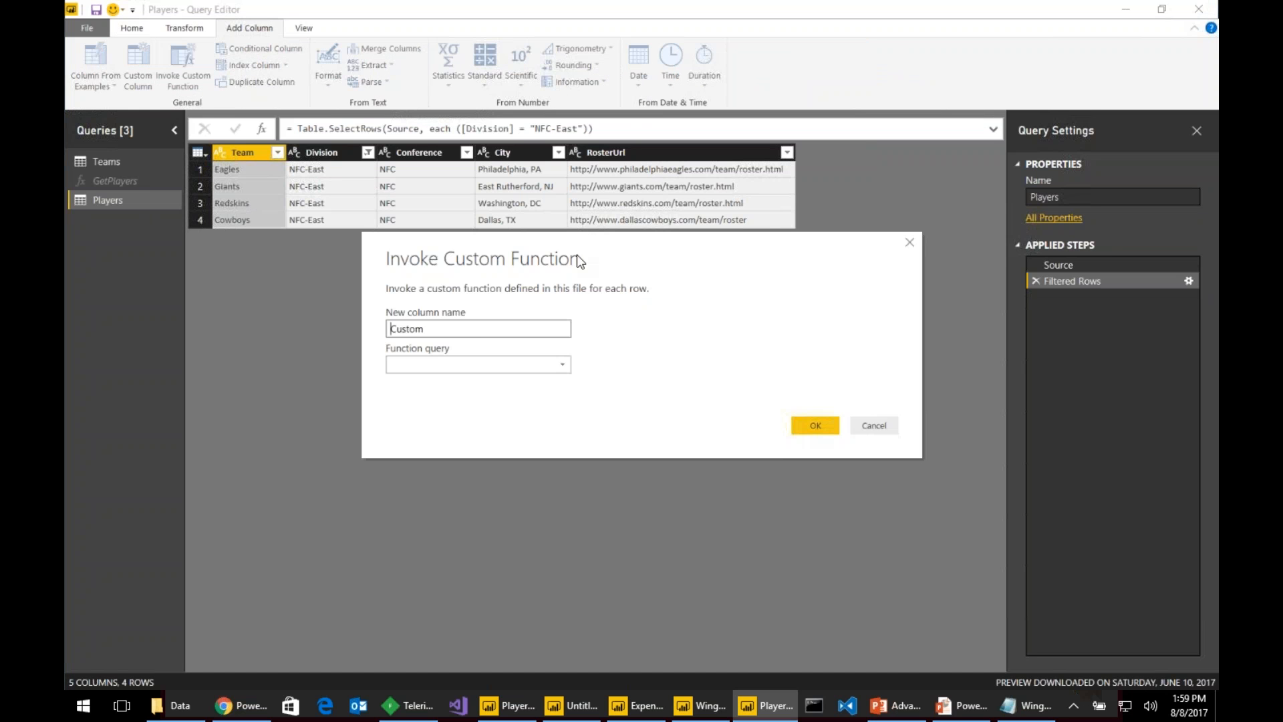
pyautogui.doubleClick(559, 329)
pyautogui.write('Players')
pyautogui.click(425, 365)
pyautogui.click(436, 381)
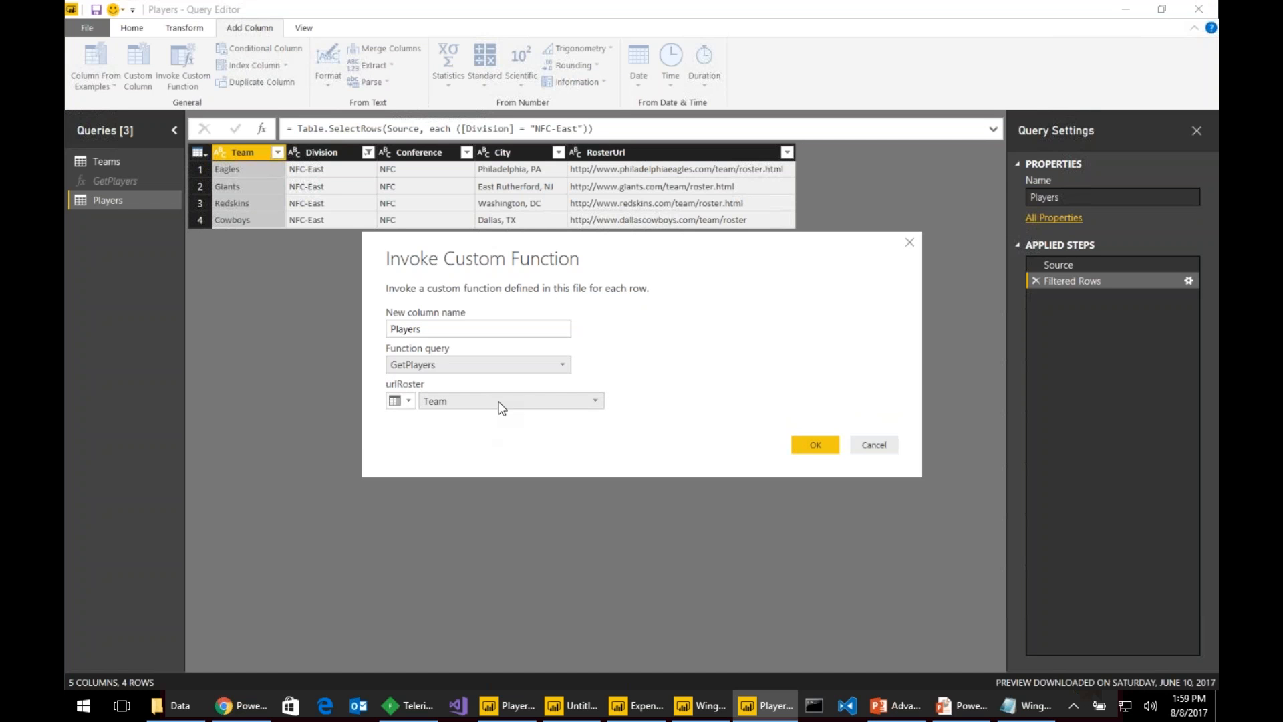
pyautogui.click(574, 401)
pyautogui.click(496, 480)
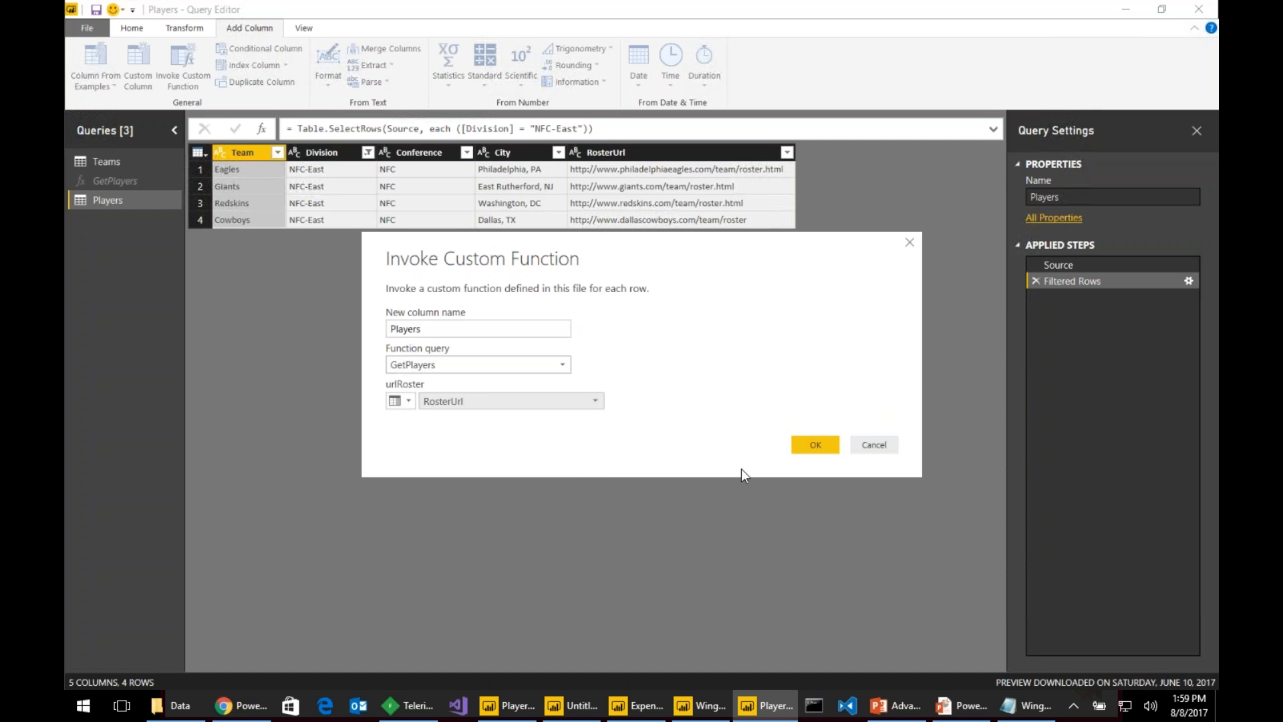
pyautogui.click(812, 445)
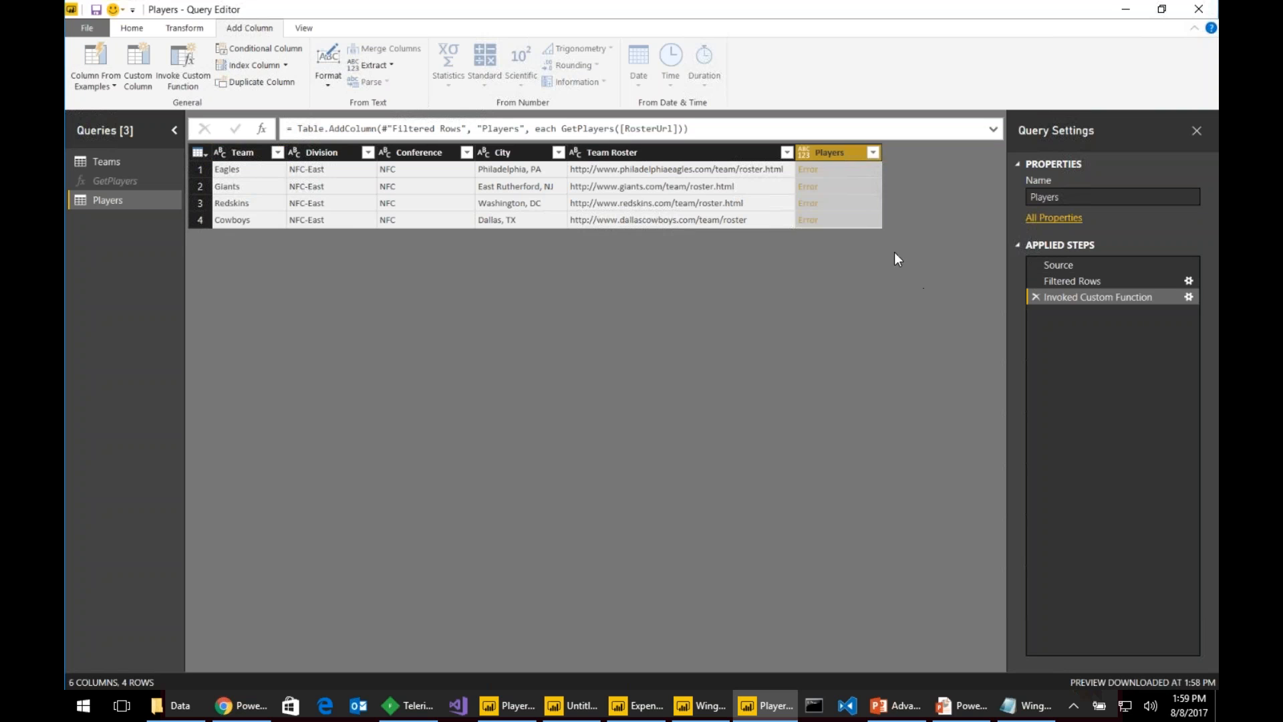
pyautogui.click(808, 171)
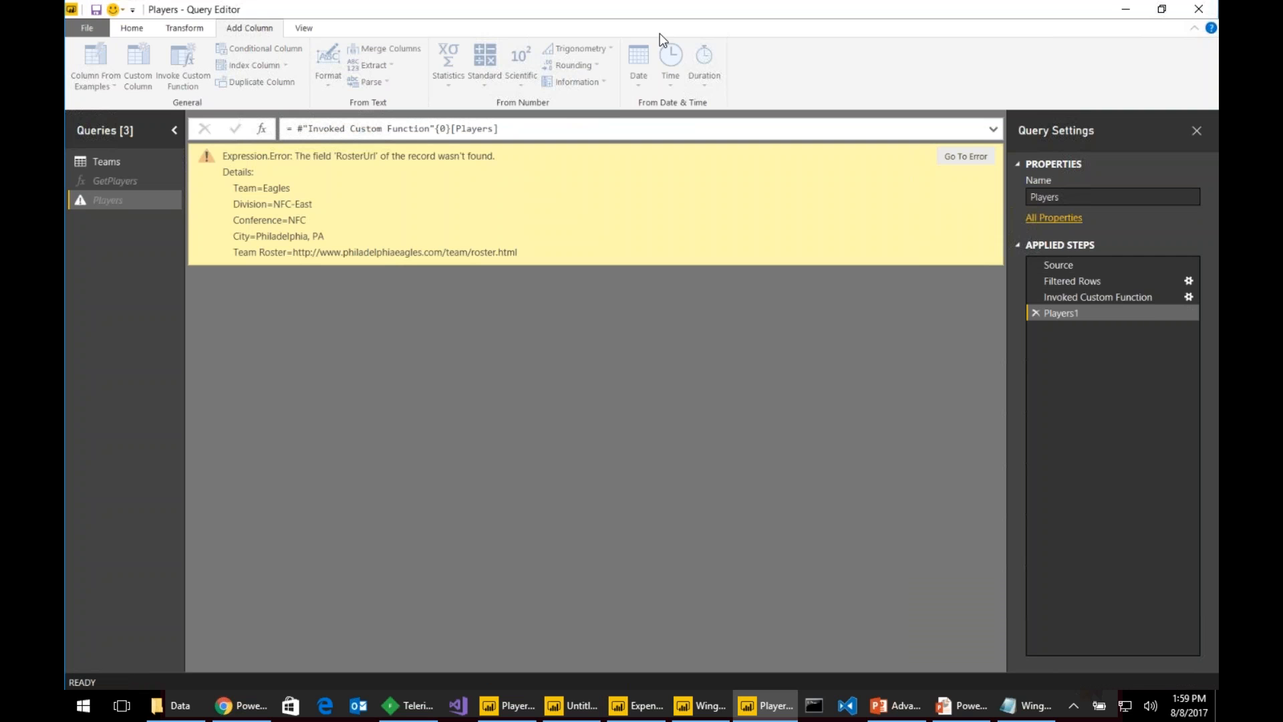
# - Close the query editor and open NFL Player Stats.pbix from PowerBiPartyPack's NFL folder
pyautogui.click(1198, 10)
pyautogui.click(720, 377)
pyautogui.click(194, 707)
pyautogui.click(401, 66)
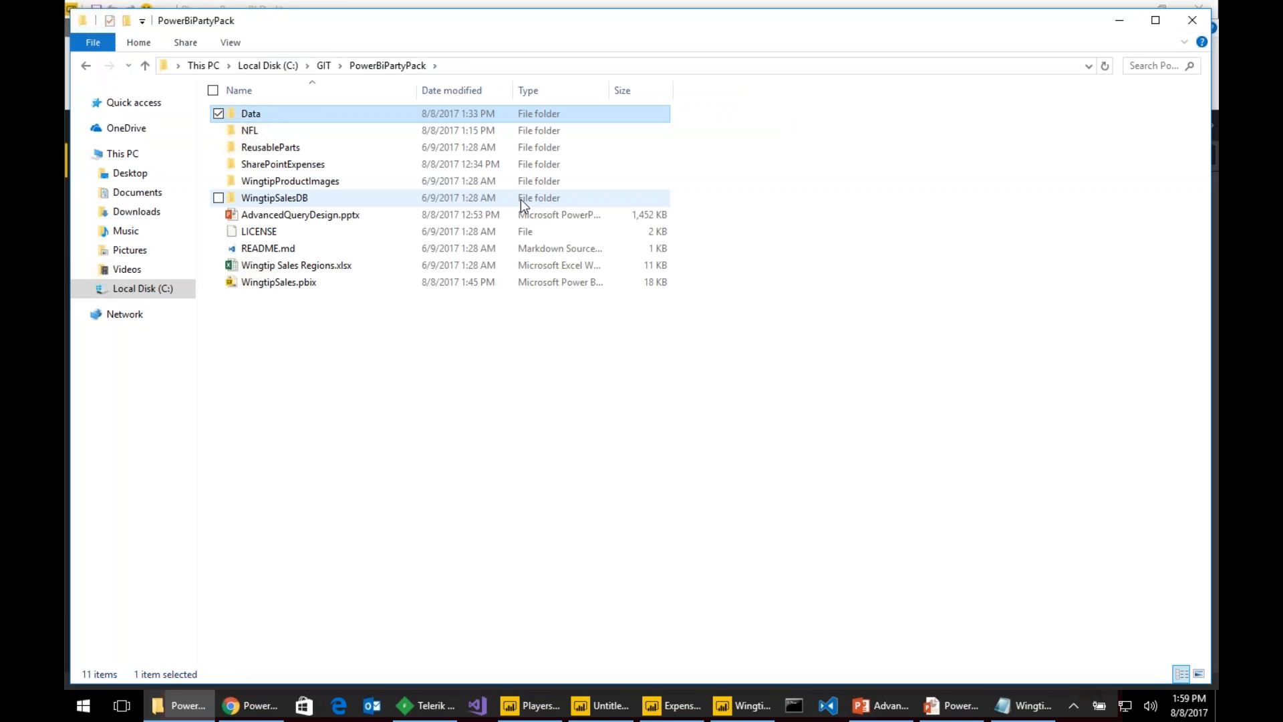
pyautogui.doubleClick(330, 133)
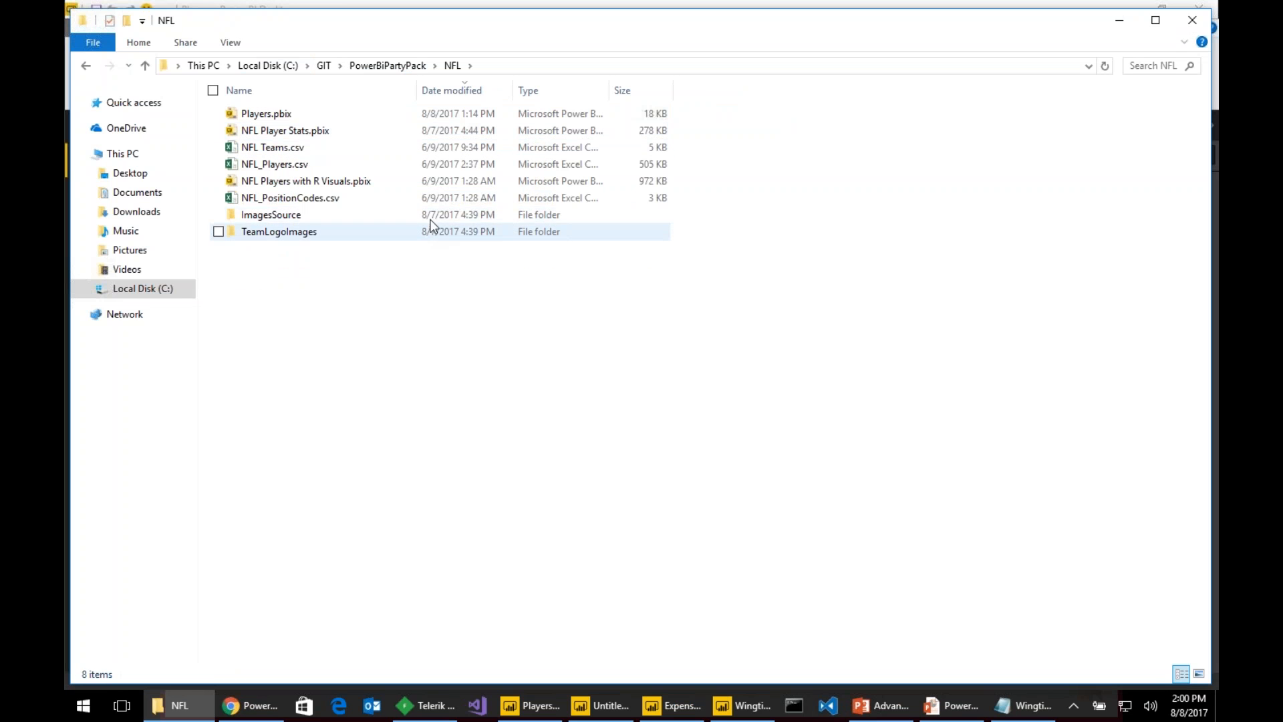
pyautogui.click(297, 131)
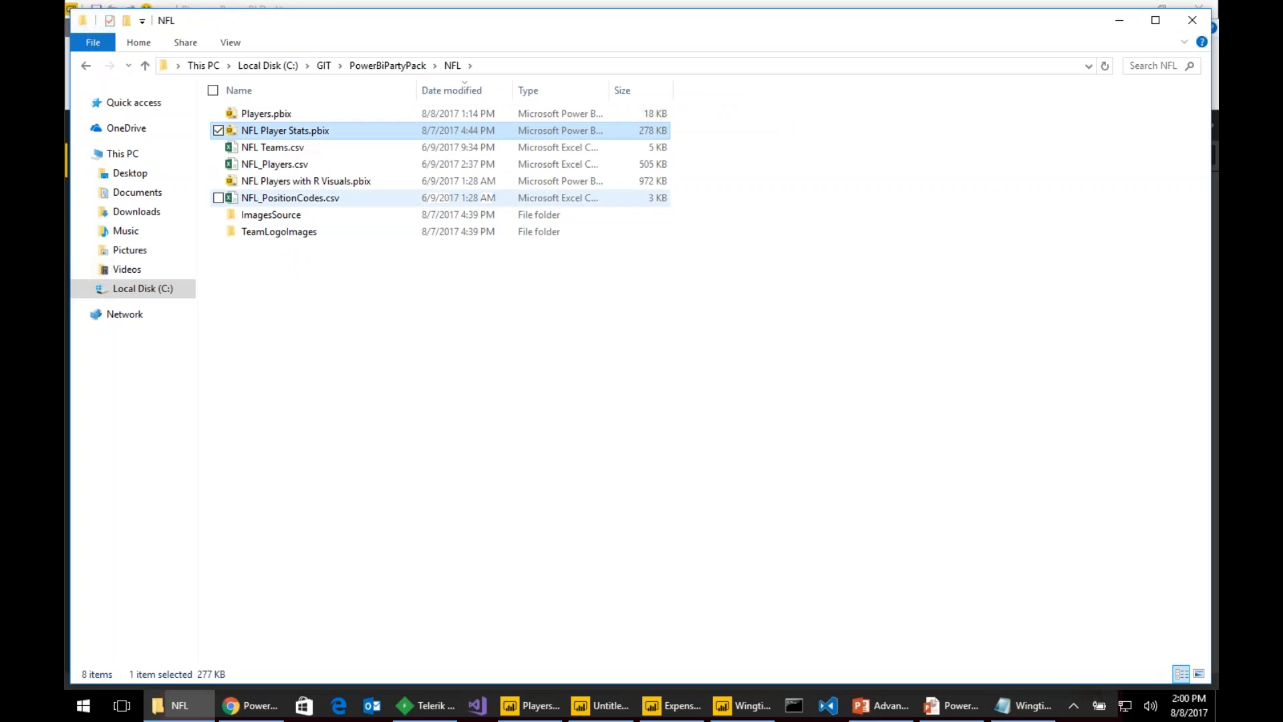
pyautogui.doubleClick(317, 137)
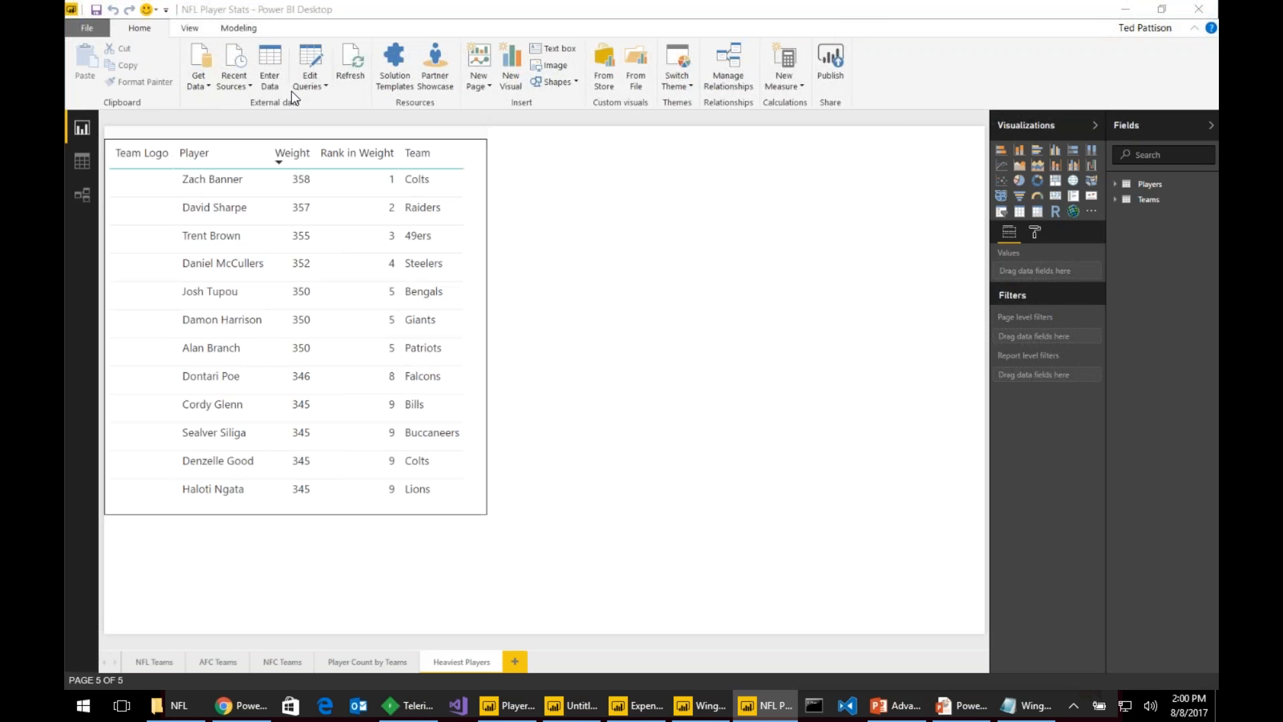
# - Open the report's queries and review the ExtractPlayers and Players queries
pyautogui.click(314, 51)
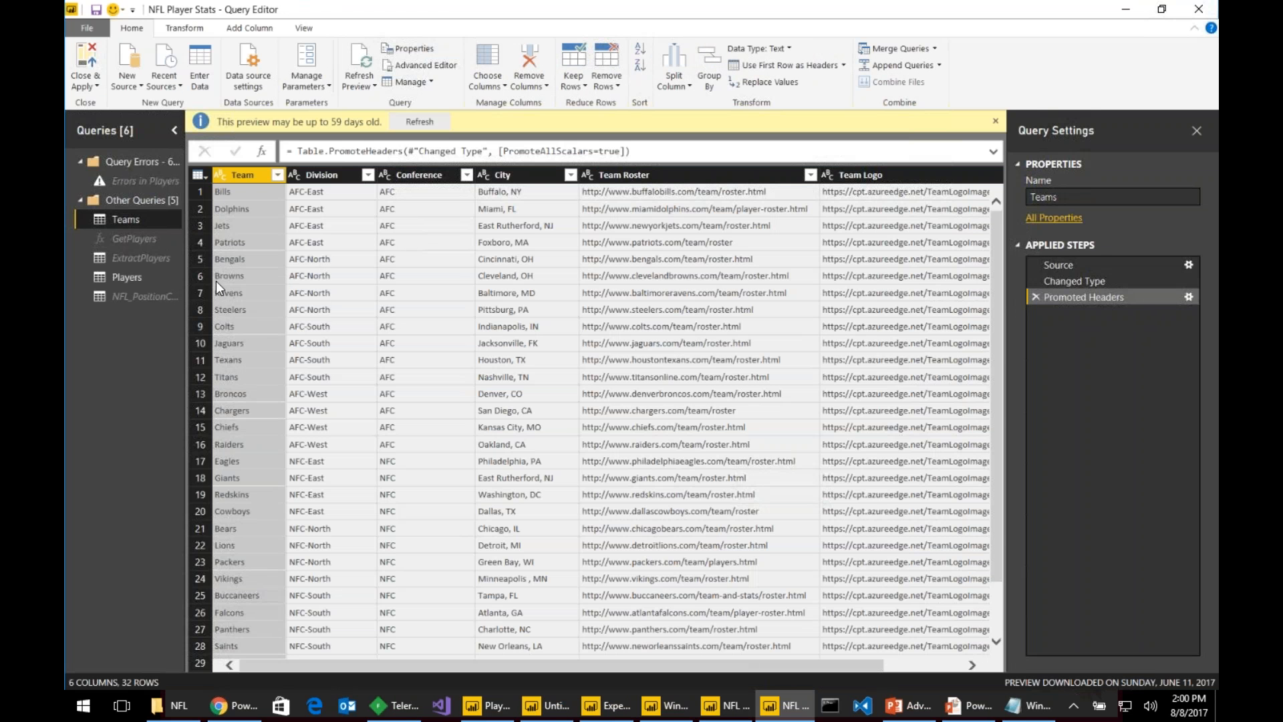
pyautogui.click(159, 258)
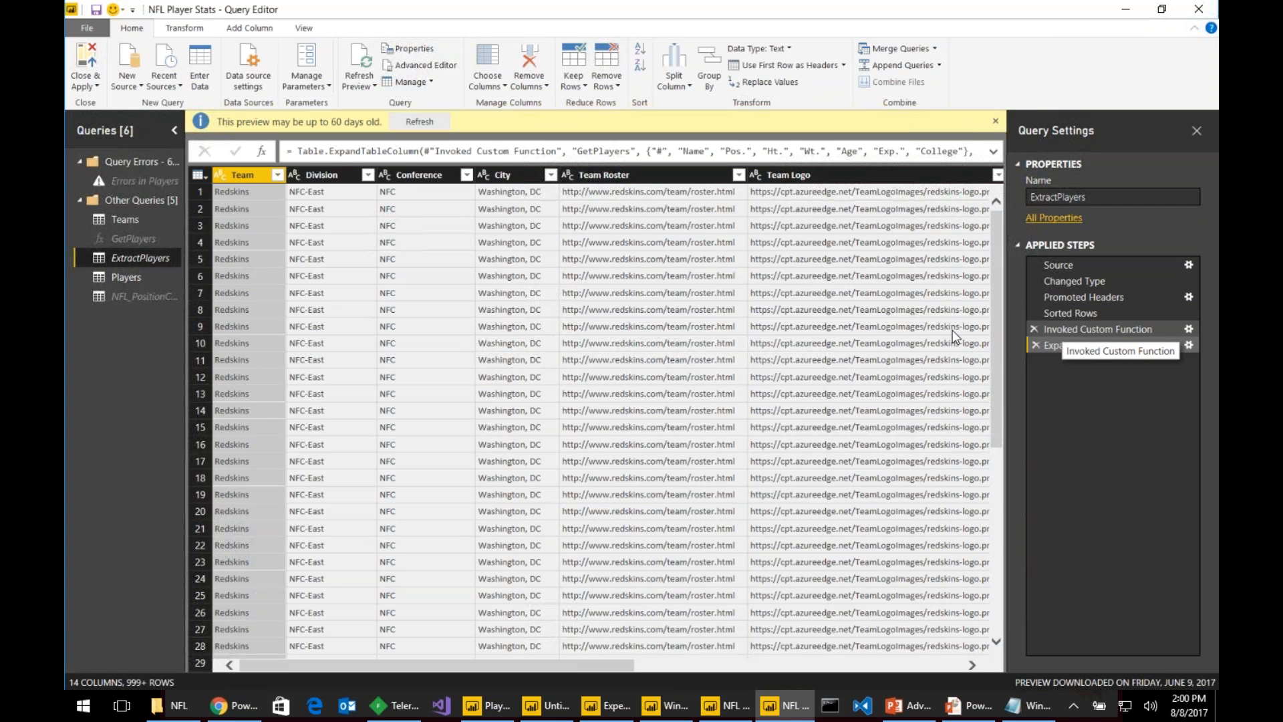
pyautogui.click(149, 276)
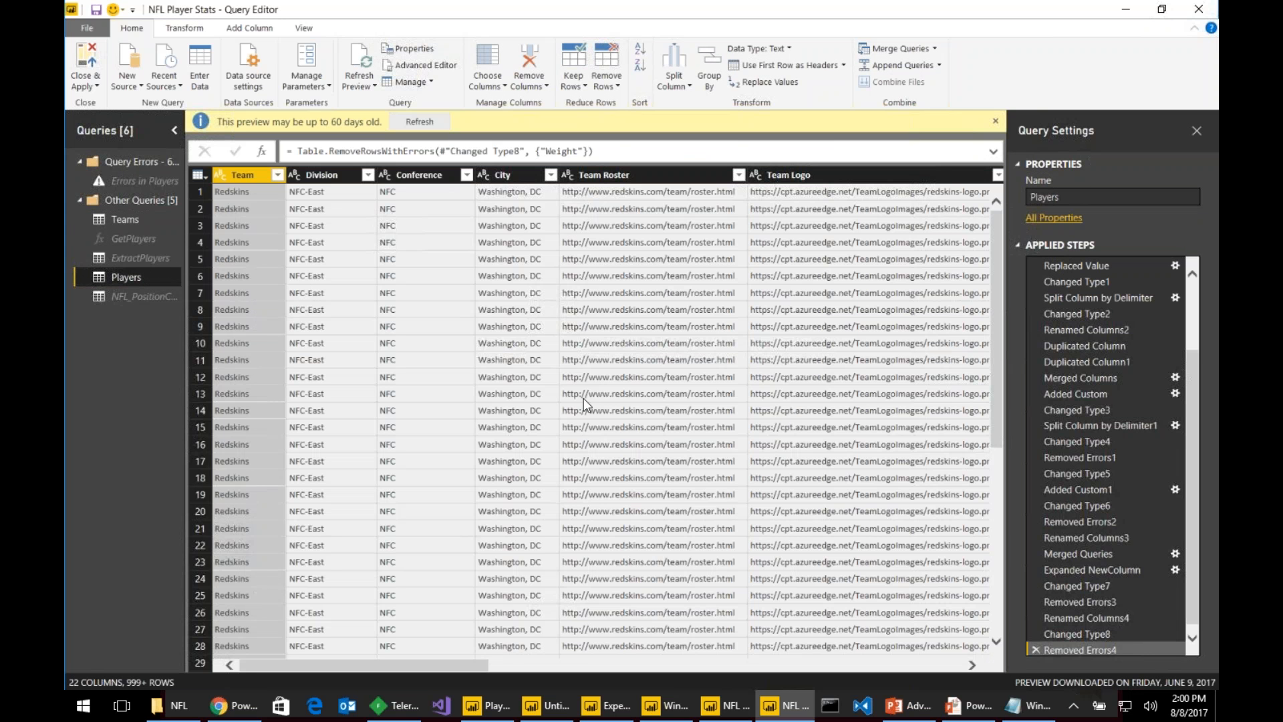
pyautogui.click(148, 260)
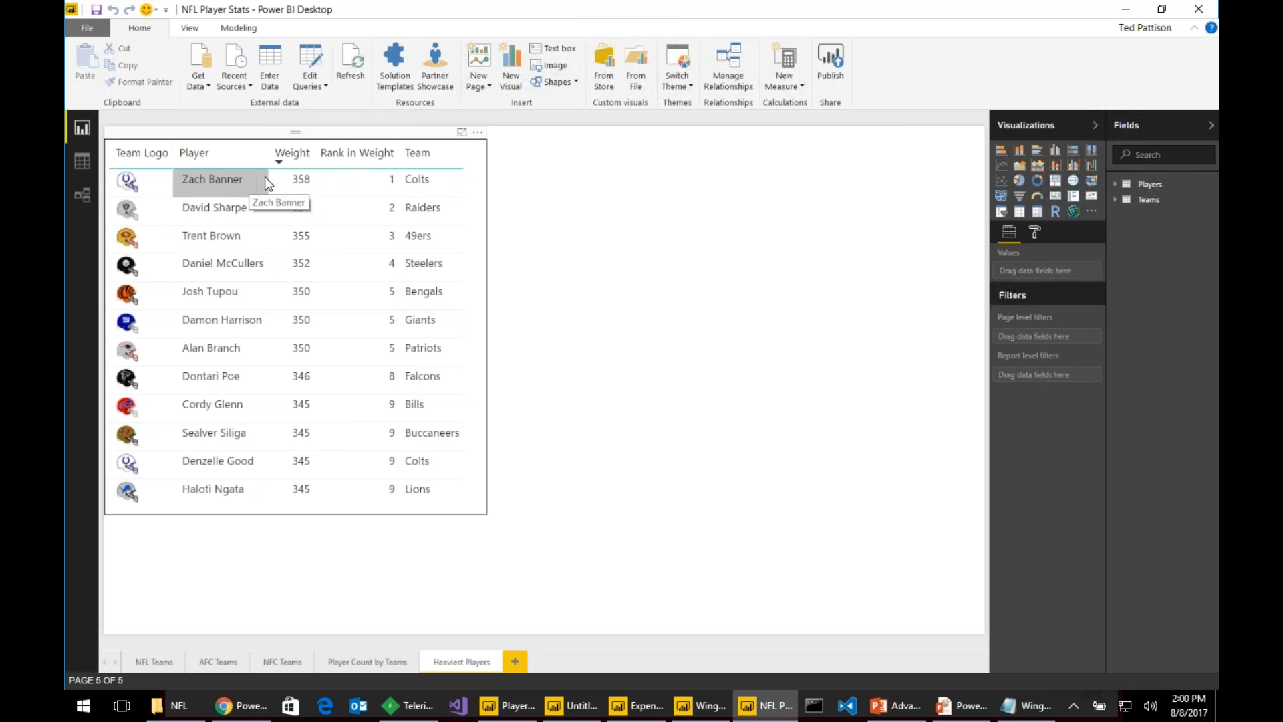
pyautogui.click(353, 59)
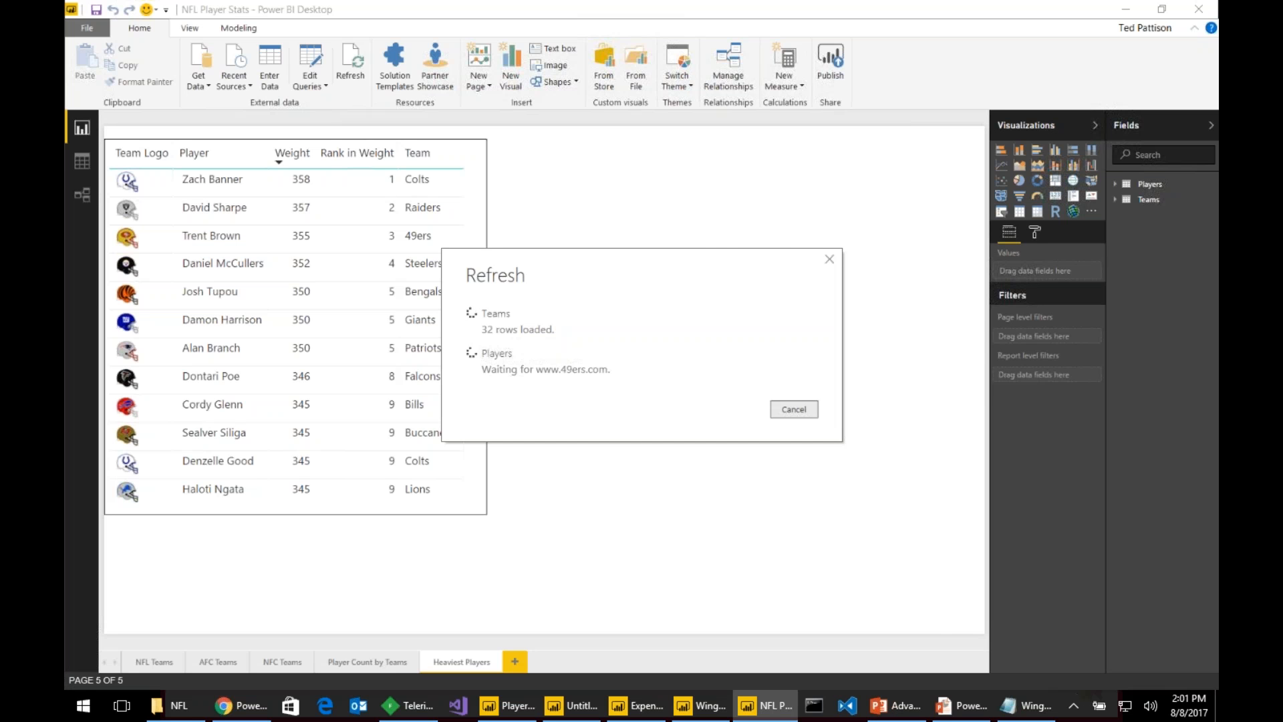
pyautogui.moveTo(962, 706)
pyautogui.click(816, 635)
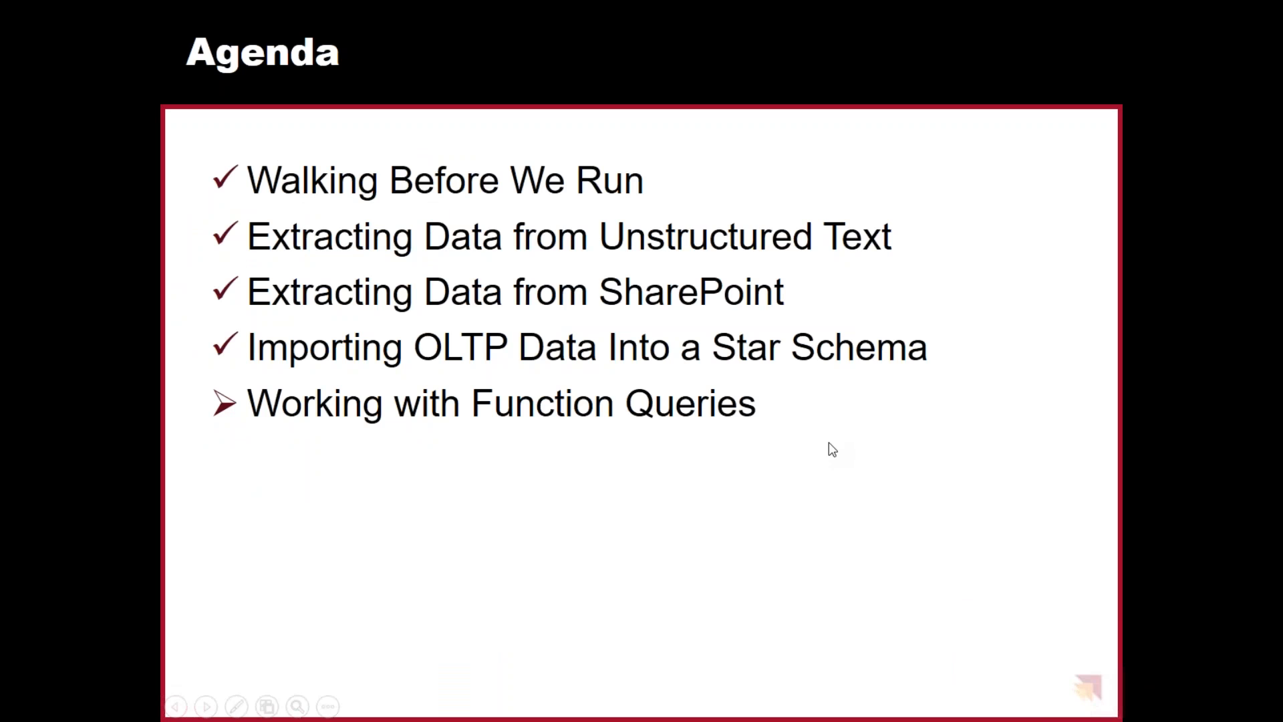
# - Advance the slideshow to the appending-data demo slide and return to Power BI Desktop
pyautogui.click(828, 442)
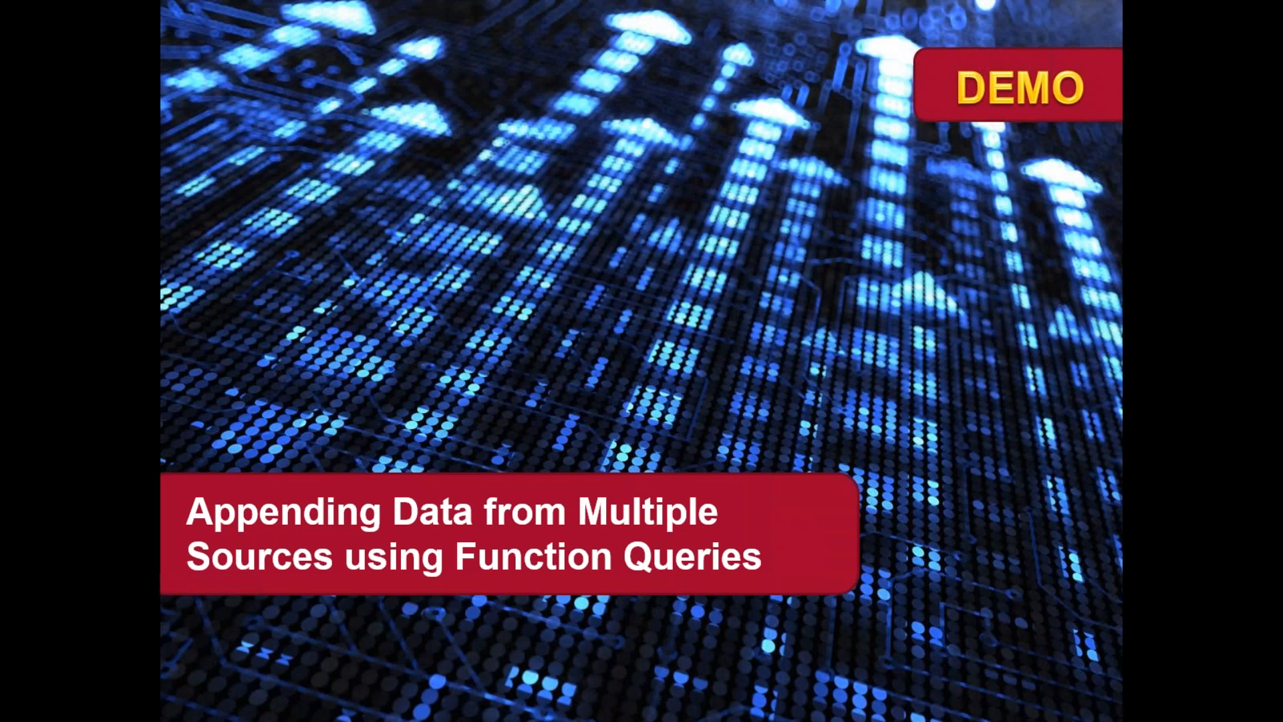
pyautogui.hotkey('alt', 'Tab')
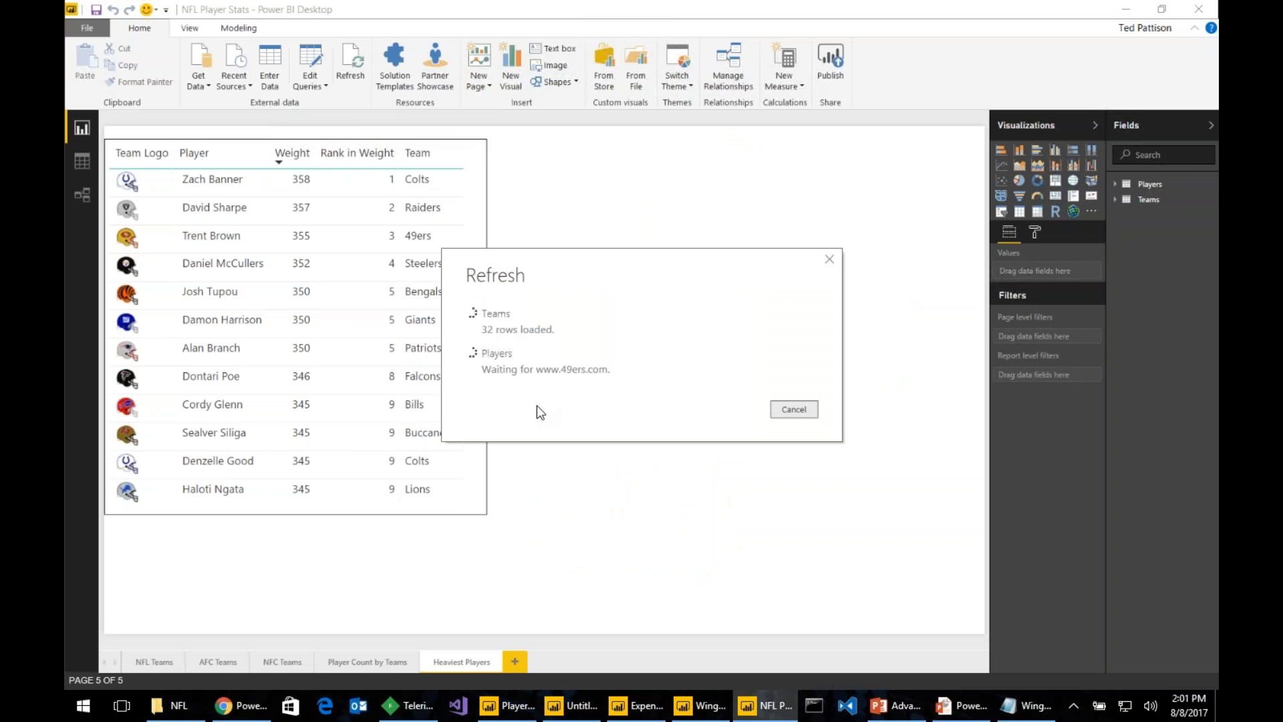
# - Cancel the stalled refresh and review the current file's Privacy settings in Options
pyautogui.click(796, 408)
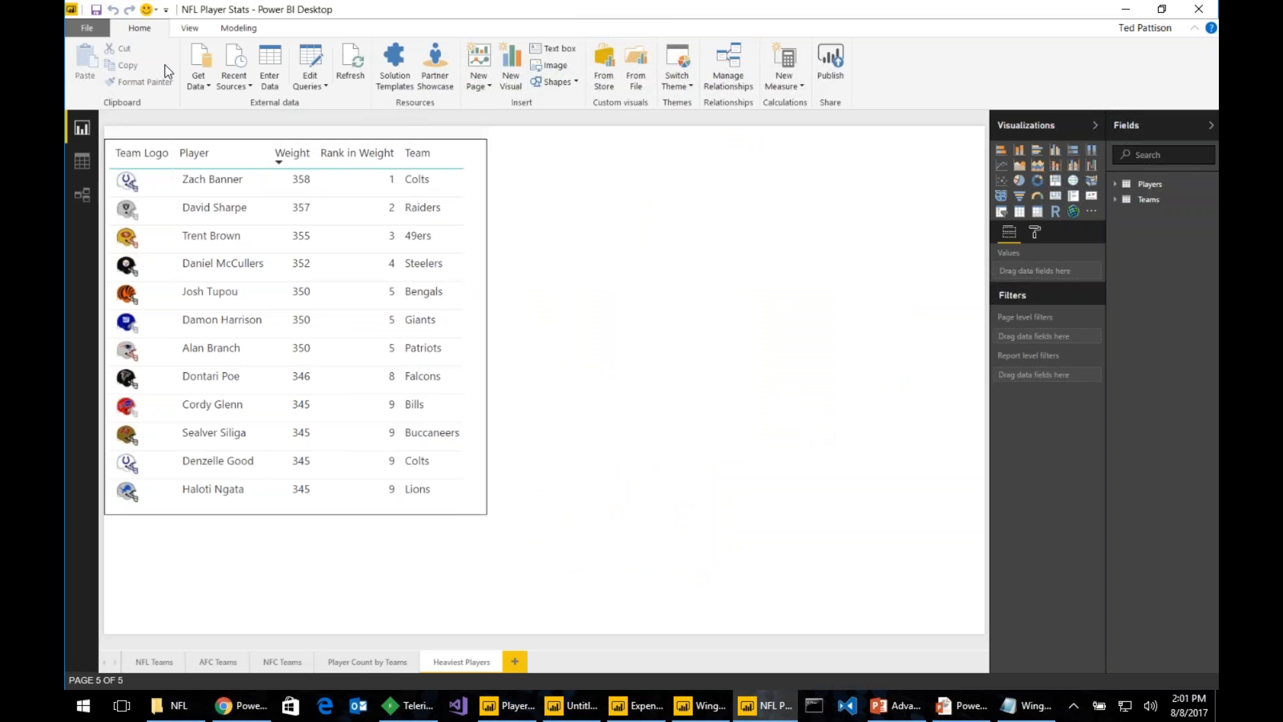
pyautogui.click(98, 34)
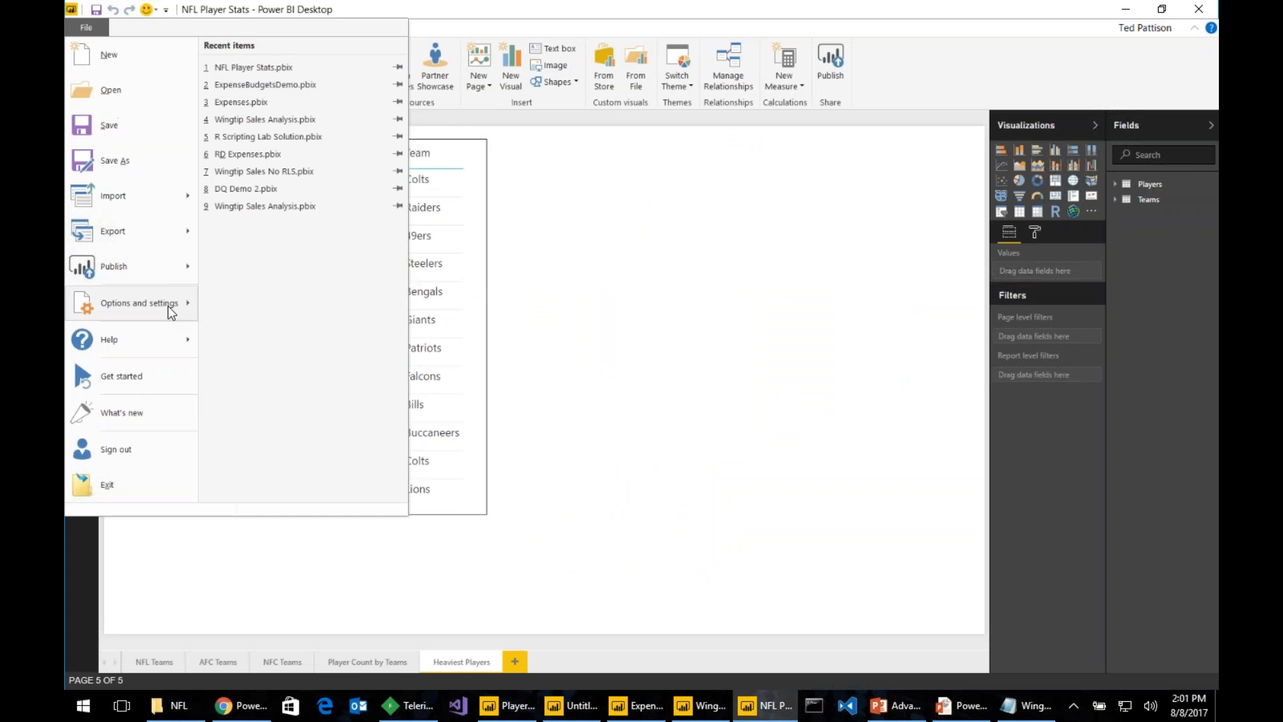
pyautogui.moveTo(187, 304)
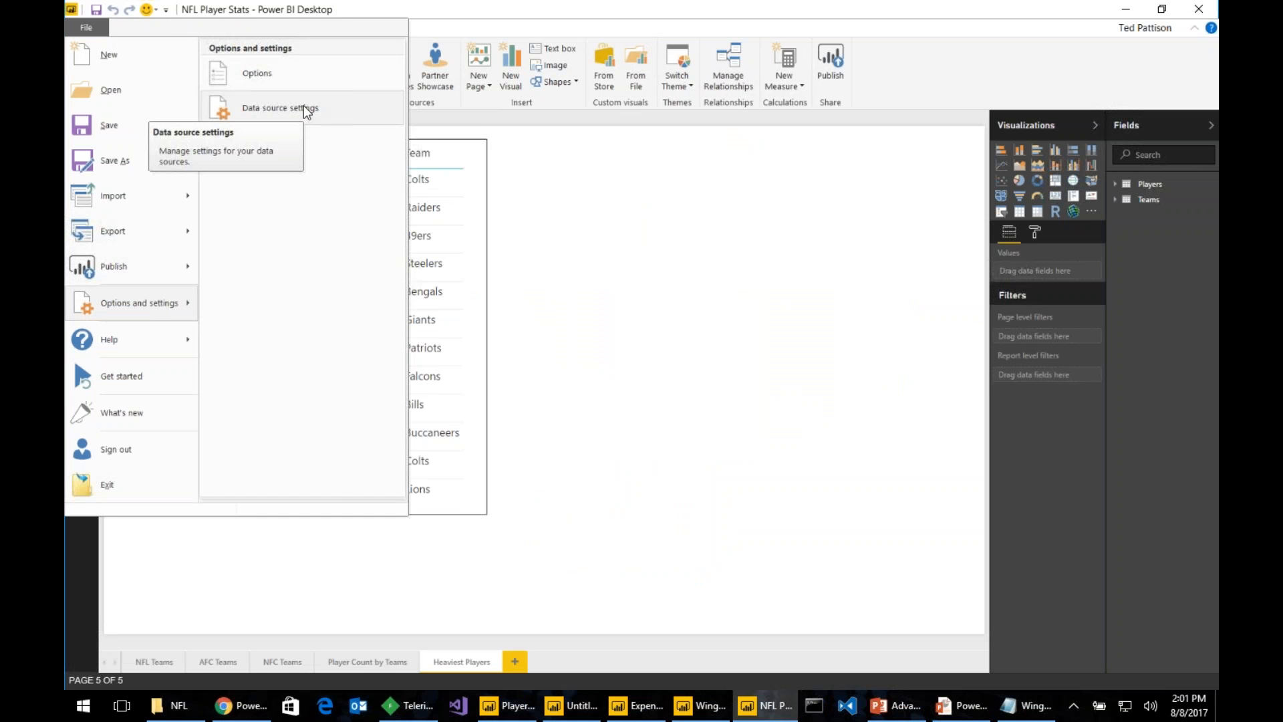
pyautogui.click(323, 69)
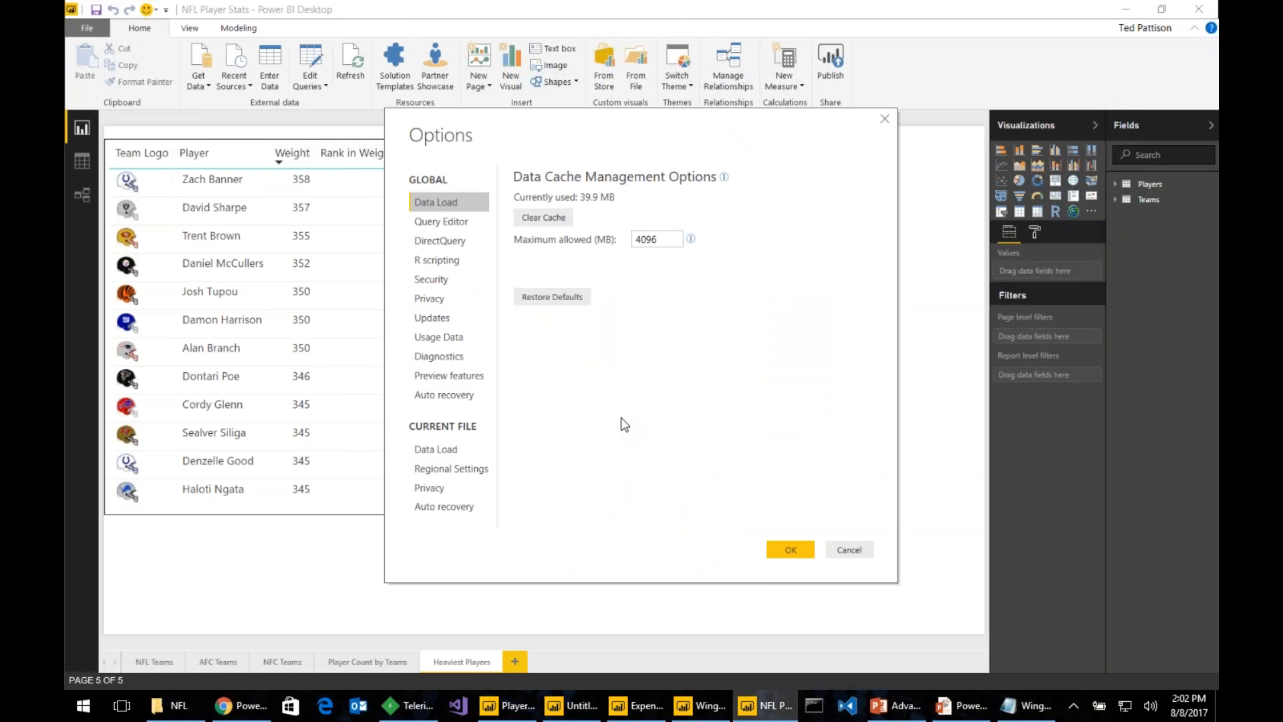
pyautogui.click(459, 489)
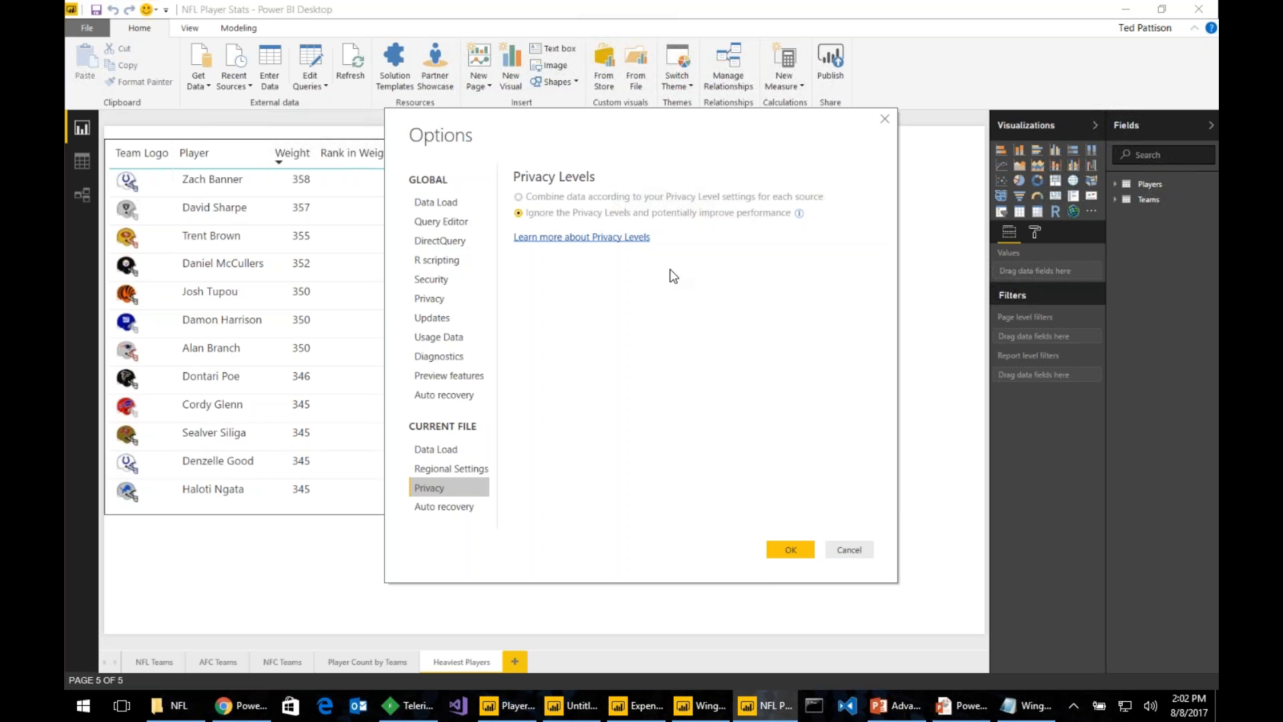
pyautogui.click(799, 552)
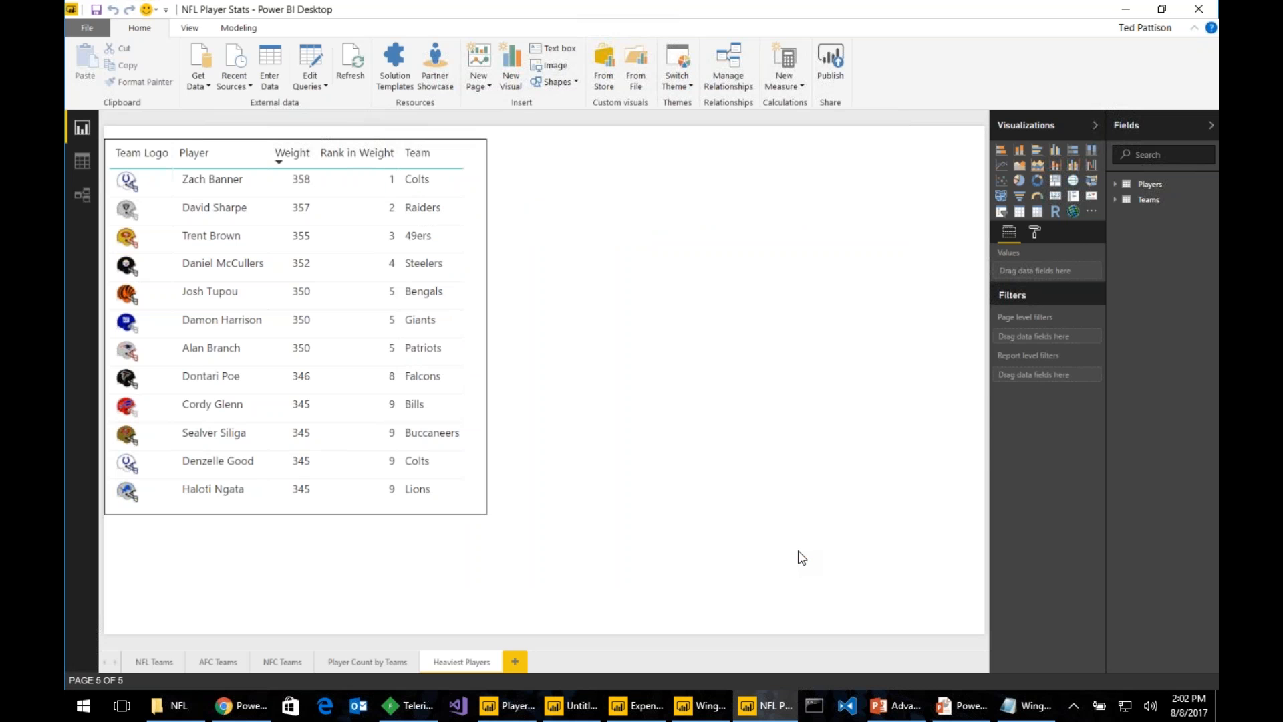
# - Advance the PowerPoint slideshow past the Summary slide to the closing slide
pyautogui.hotkey('alt', 'Tab')
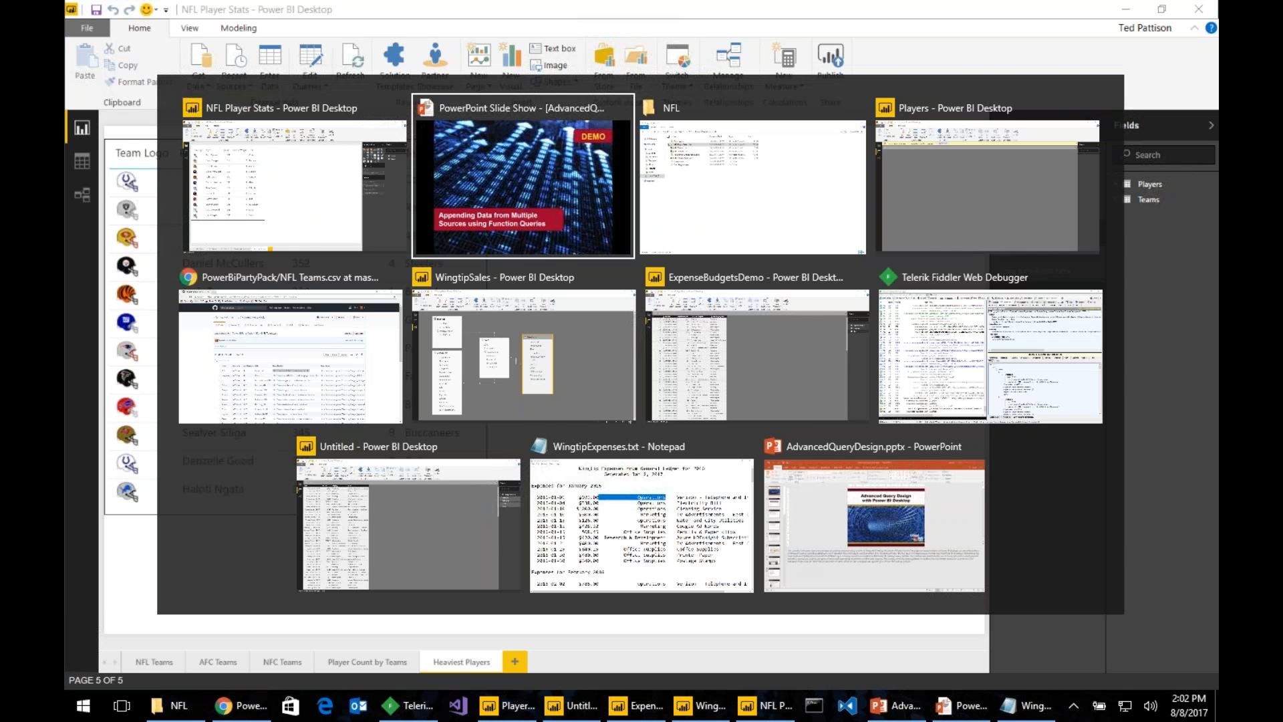
pyautogui.press('Right')
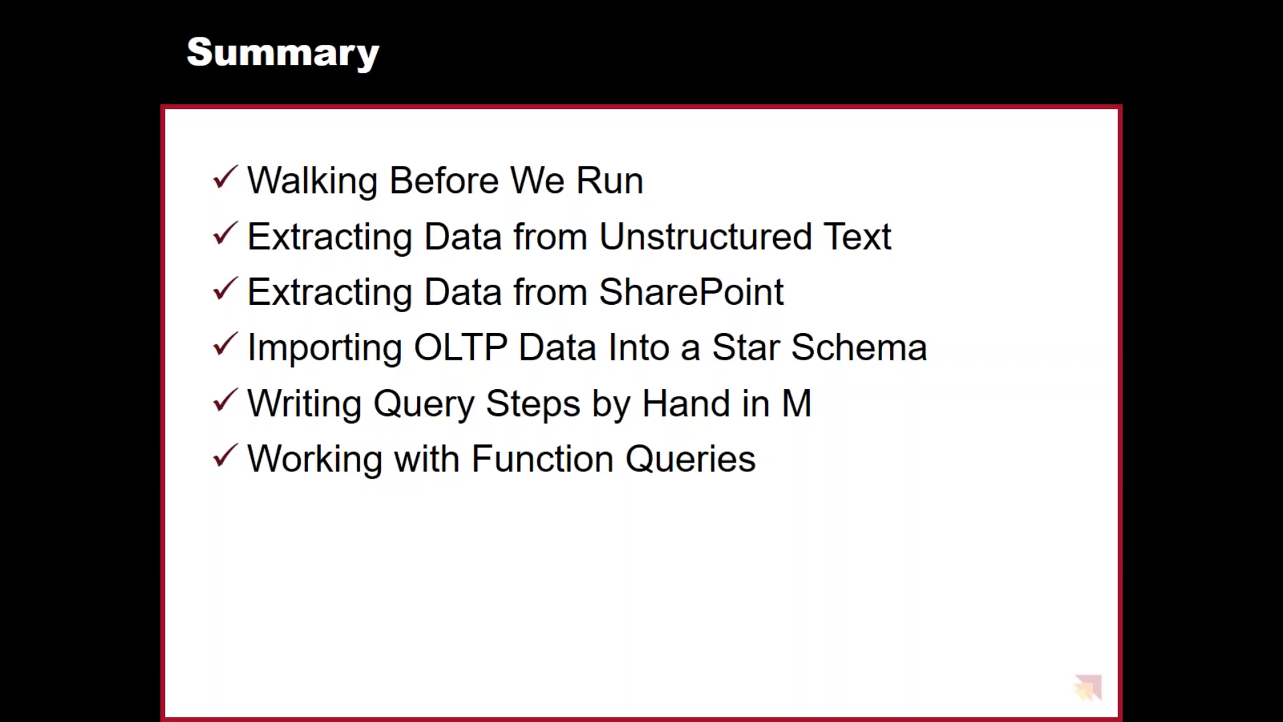
pyautogui.press('Right')
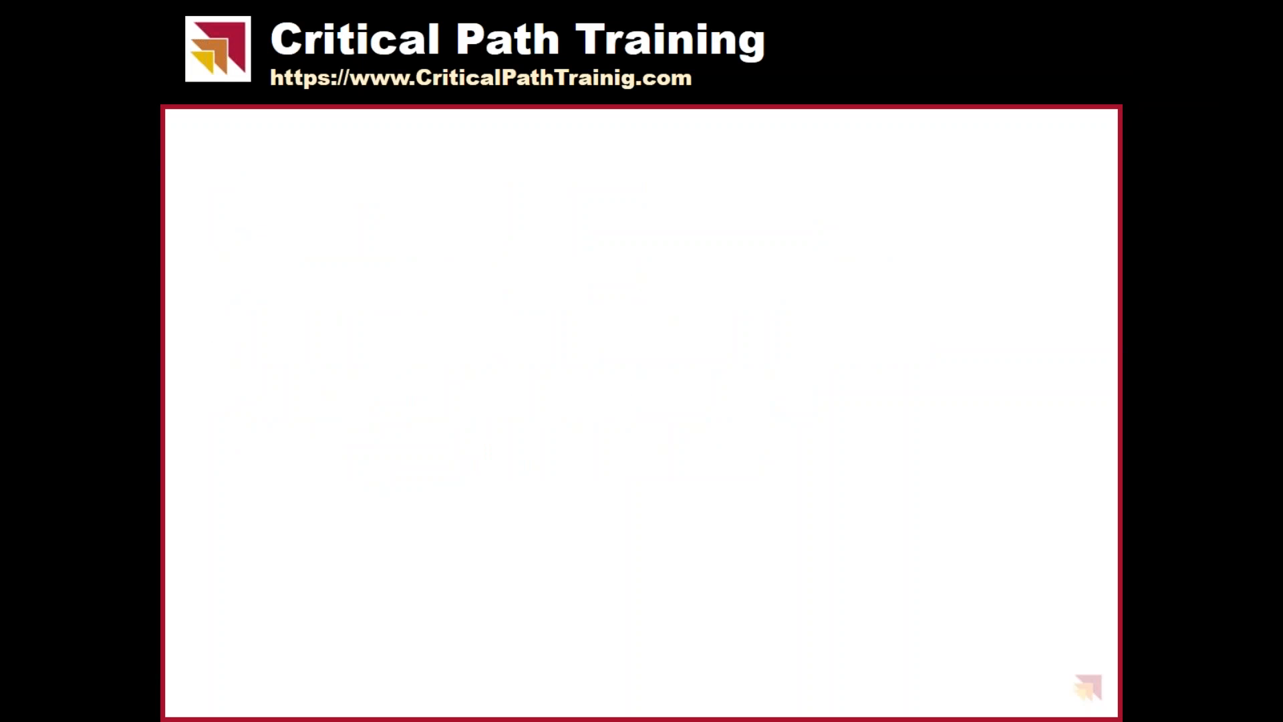